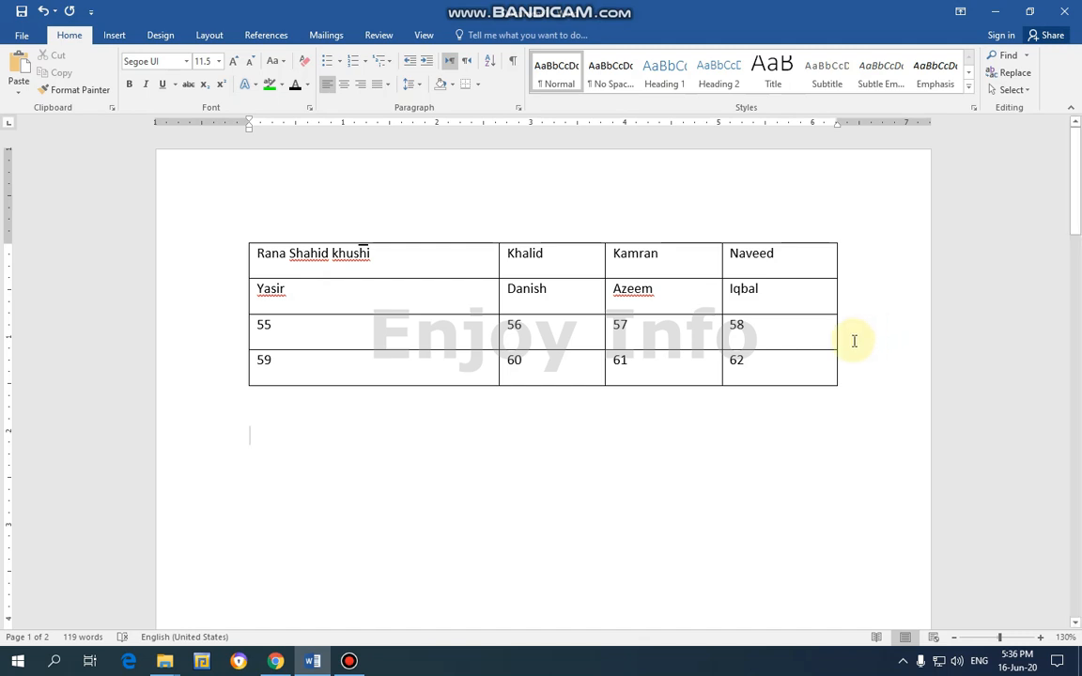
Select the first cell of the table's top row using Select Cell.
click(113, 38)
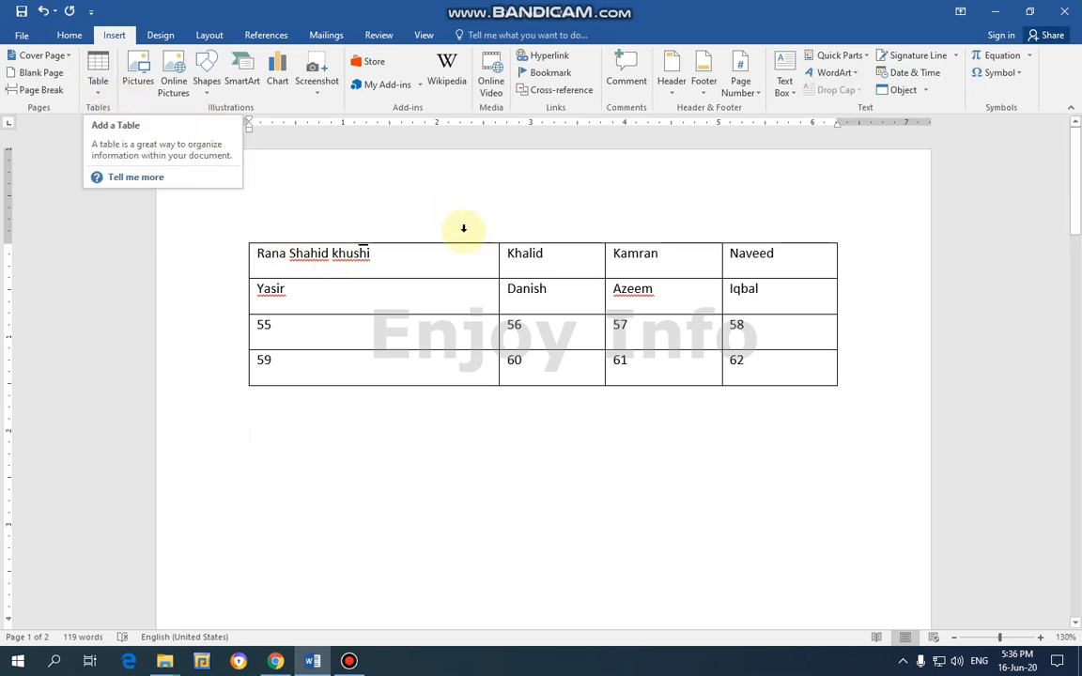
click(442, 261)
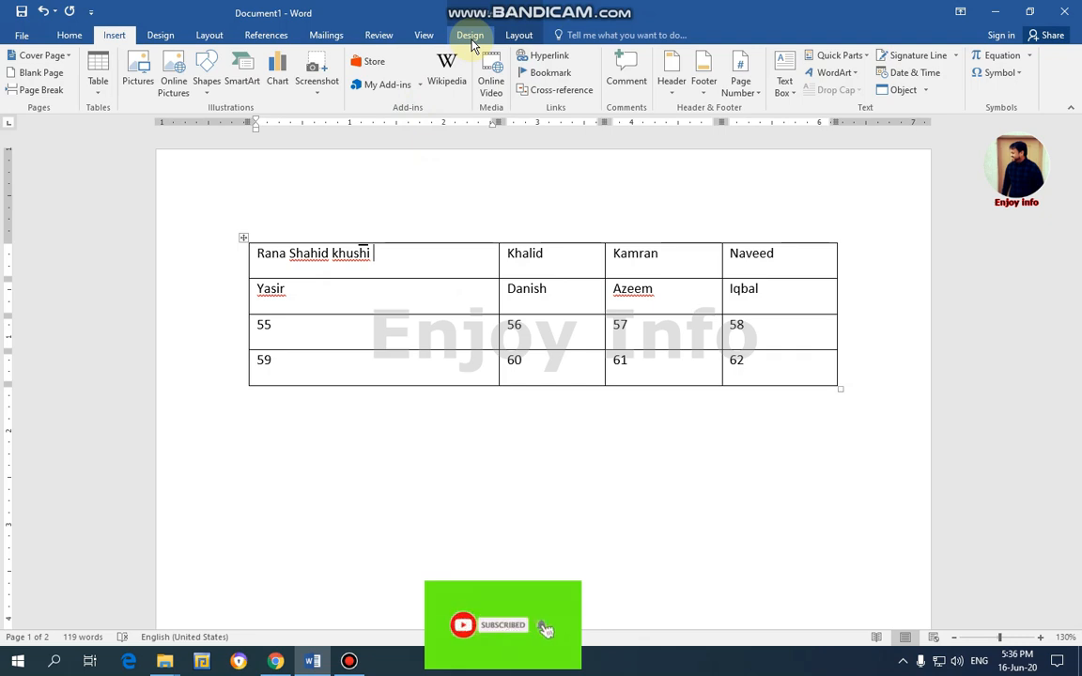
click(521, 38)
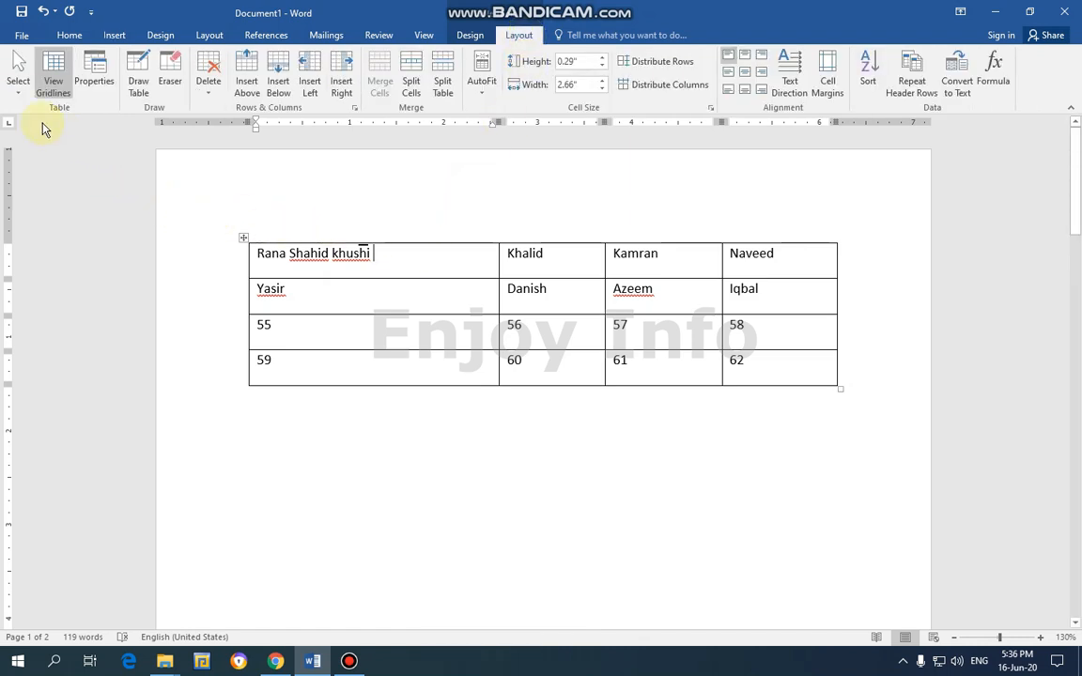
click(17, 94)
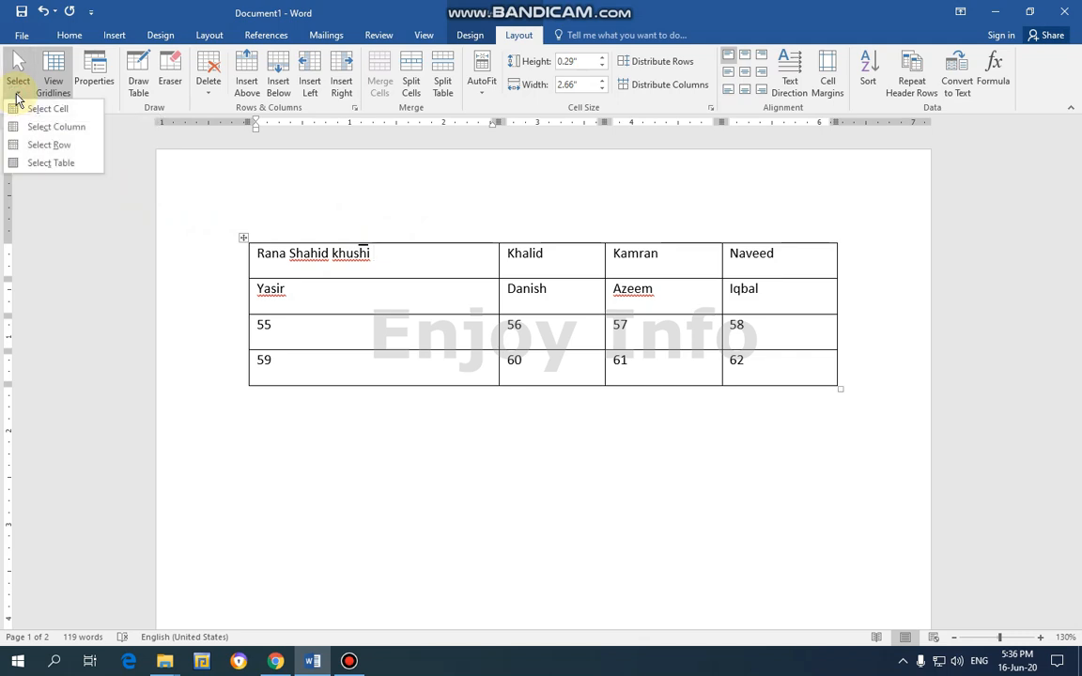
click(49, 109)
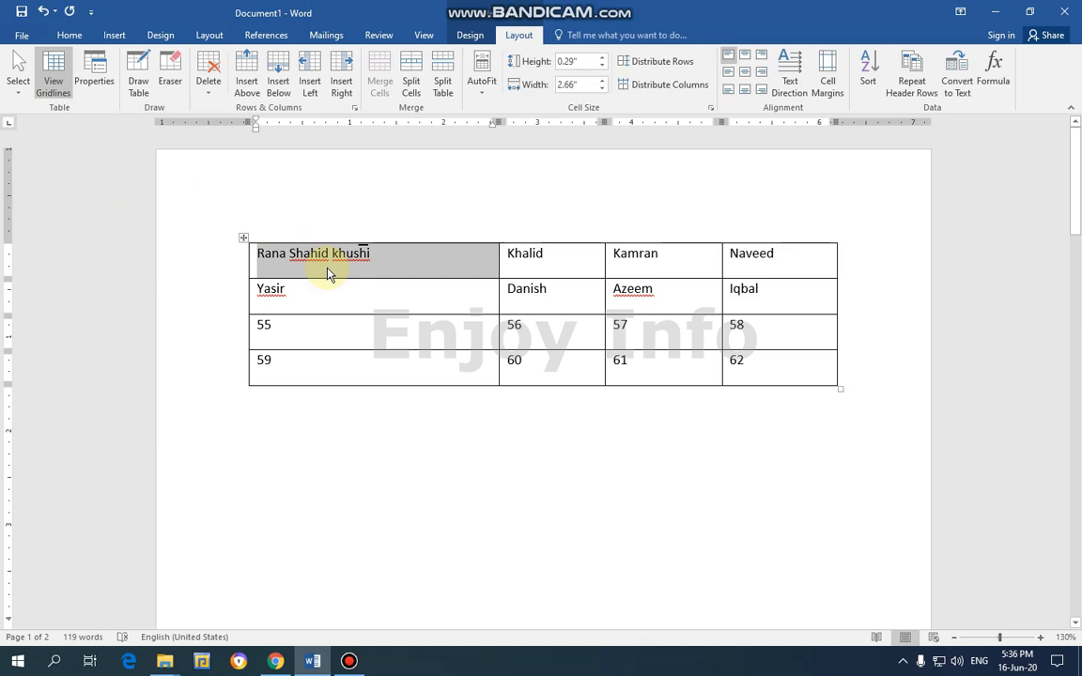
Select the table cell containing 57 and extend the selection to its whole column.
click(668, 331)
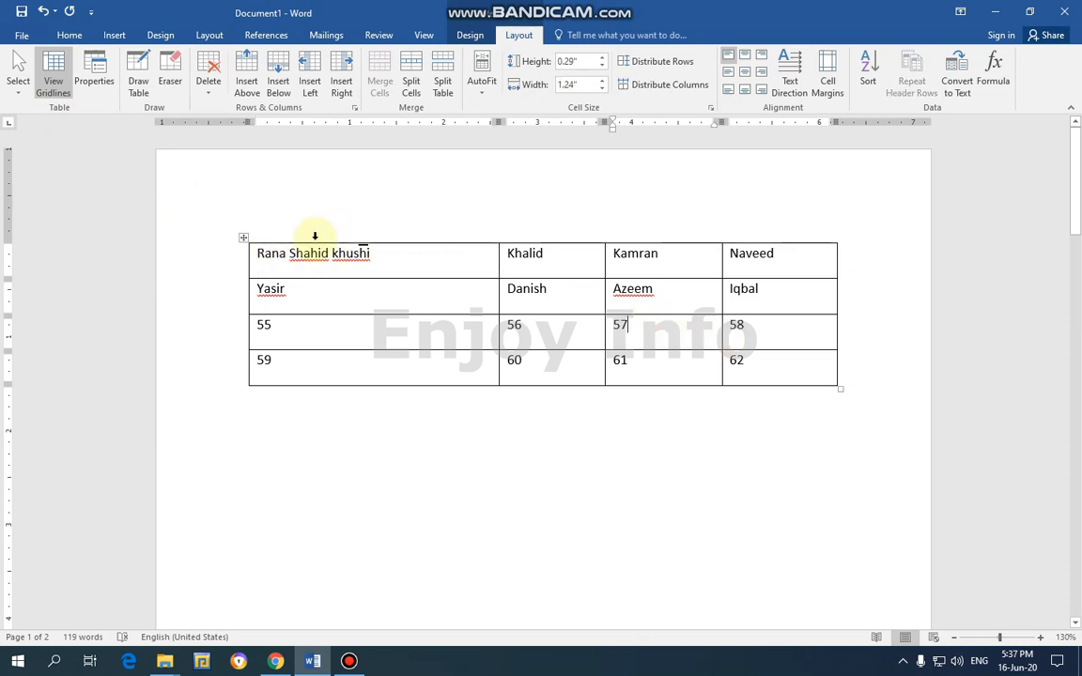
click(17, 92)
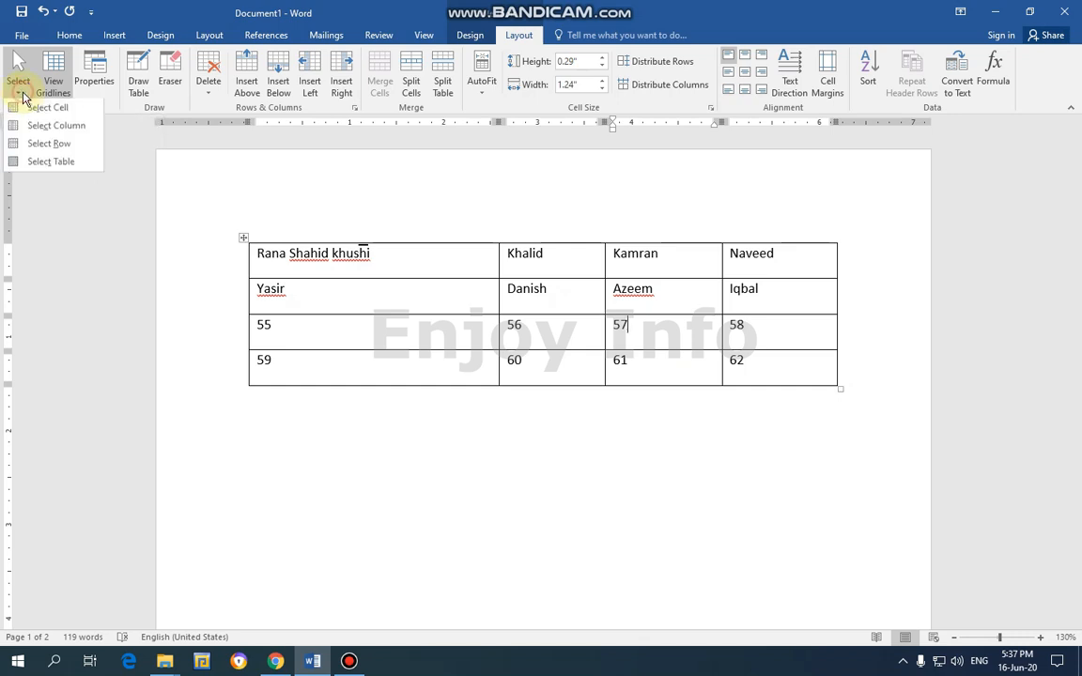
click(35, 110)
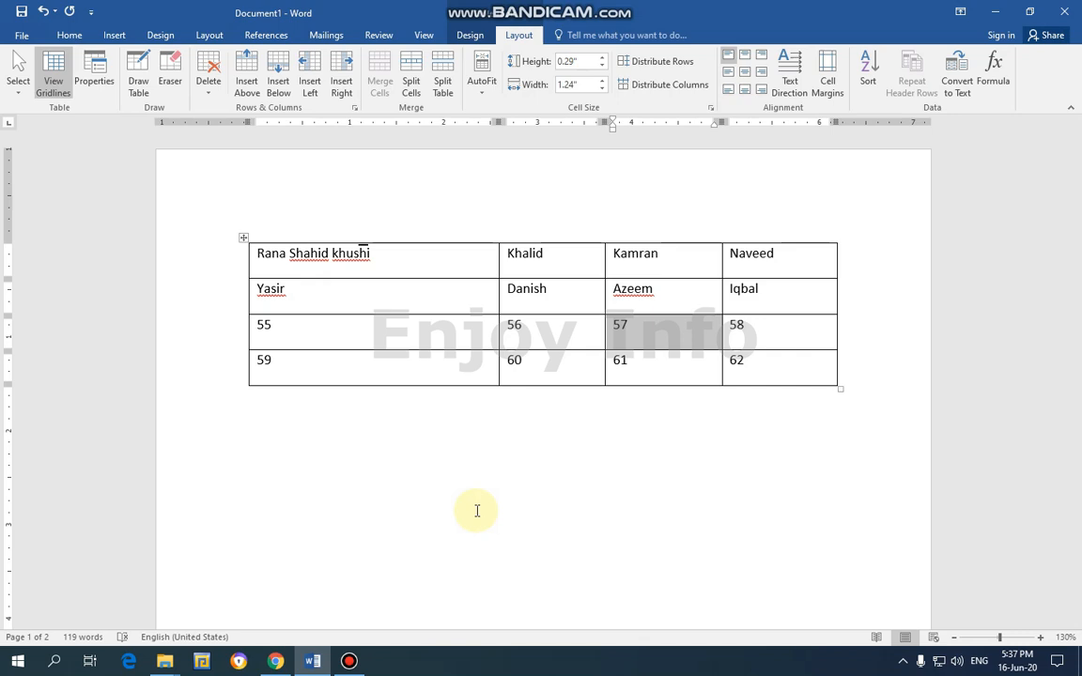
click(17, 89)
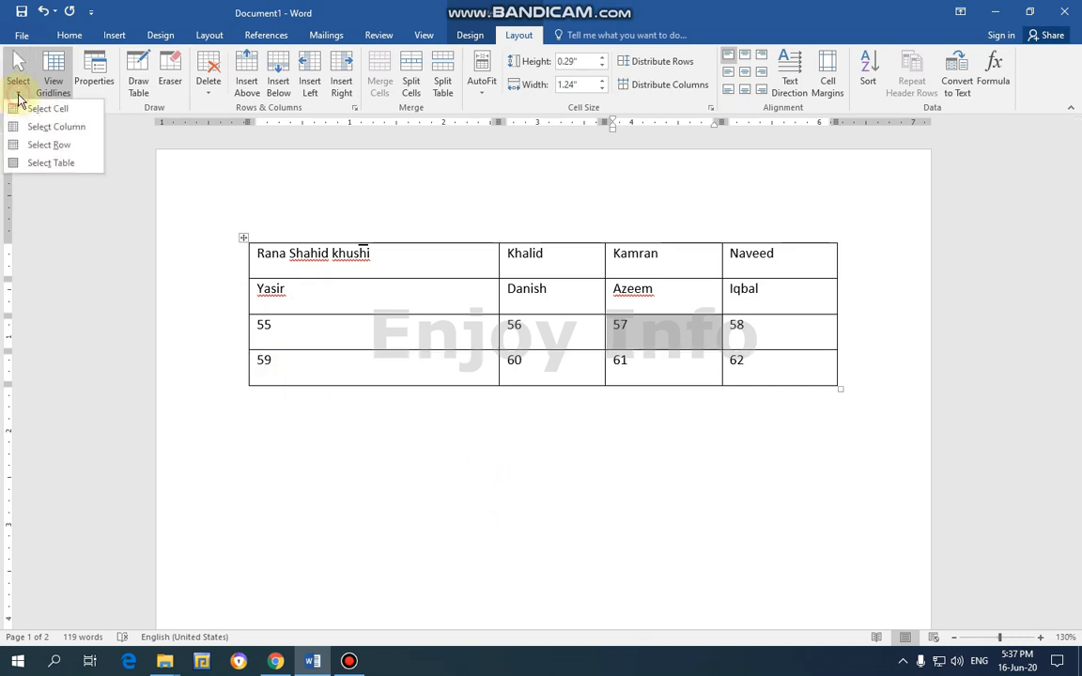
click(67, 128)
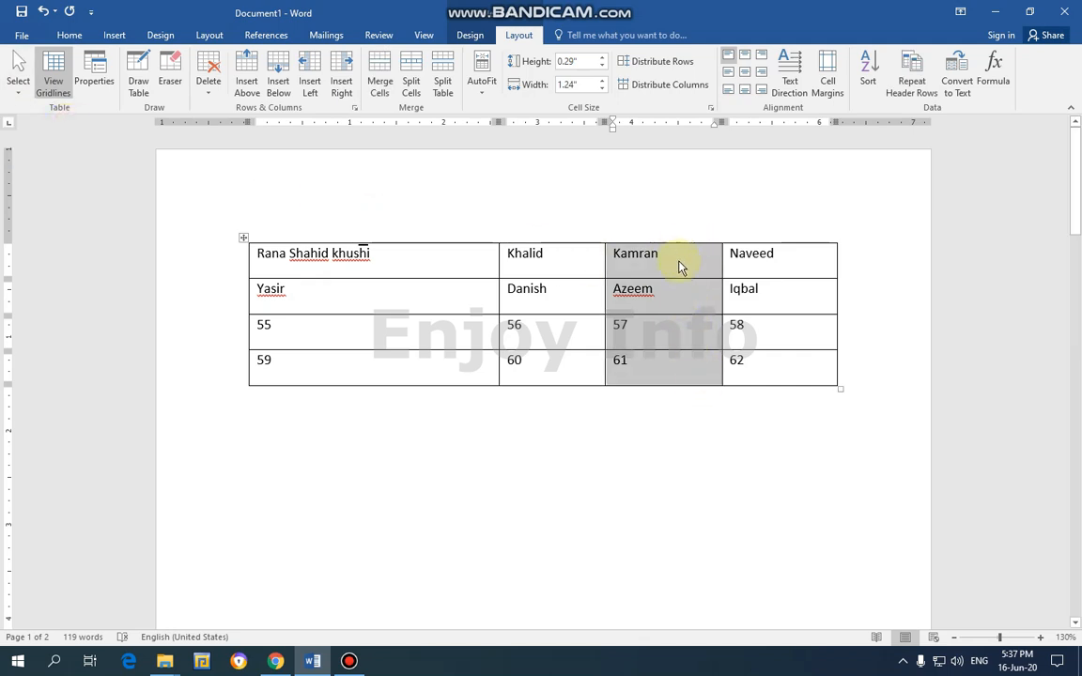
Extend the selection from the third column to every table row it crosses using Select Row.
click(18, 89)
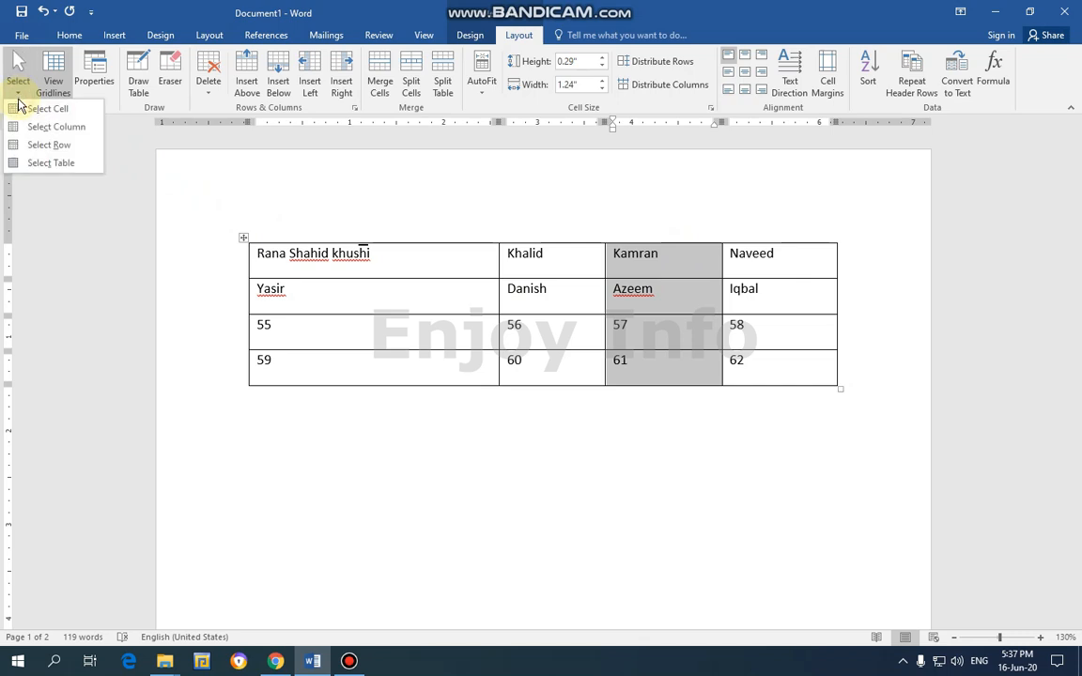
click(38, 145)
click(18, 89)
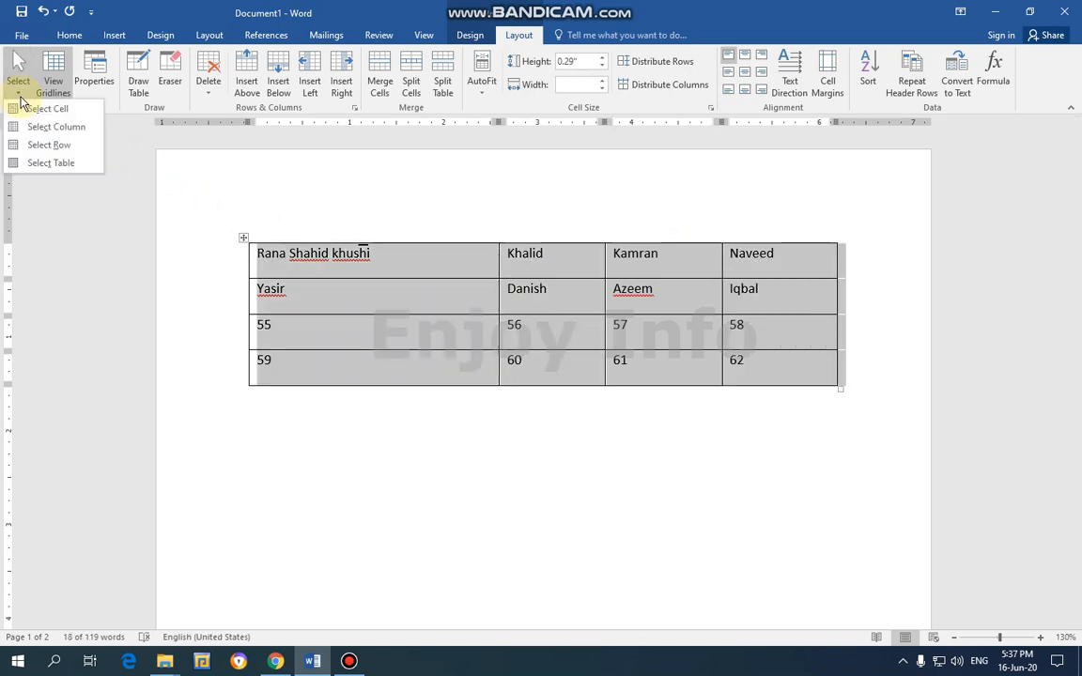
click(53, 150)
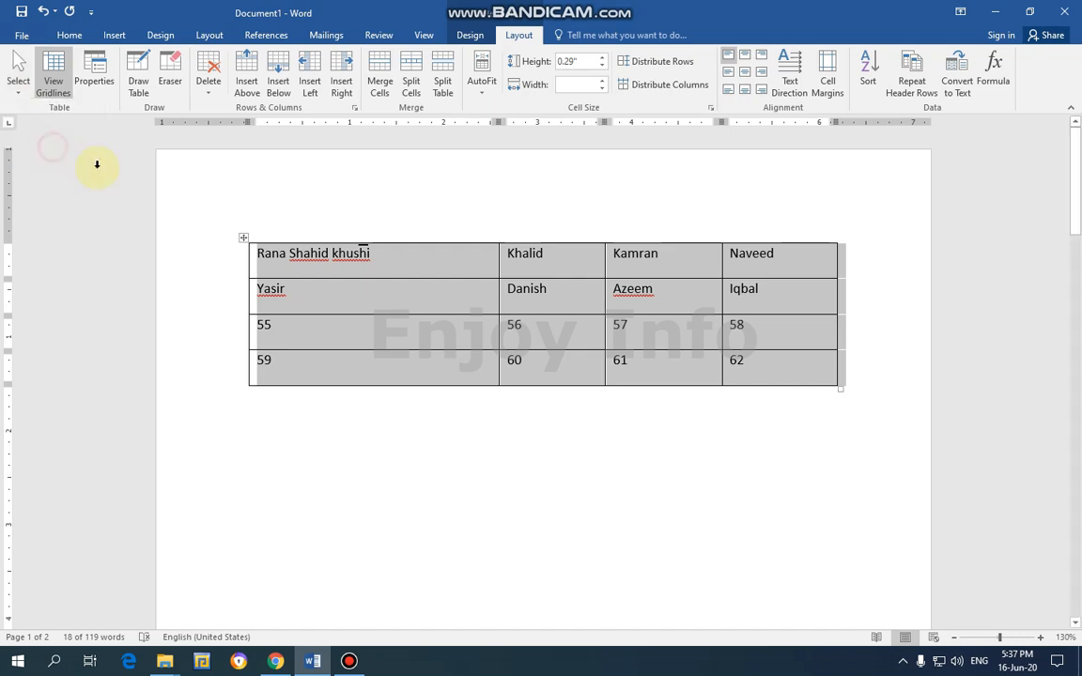
Clear the current selection and select only the table's first row.
click(432, 433)
click(432, 253)
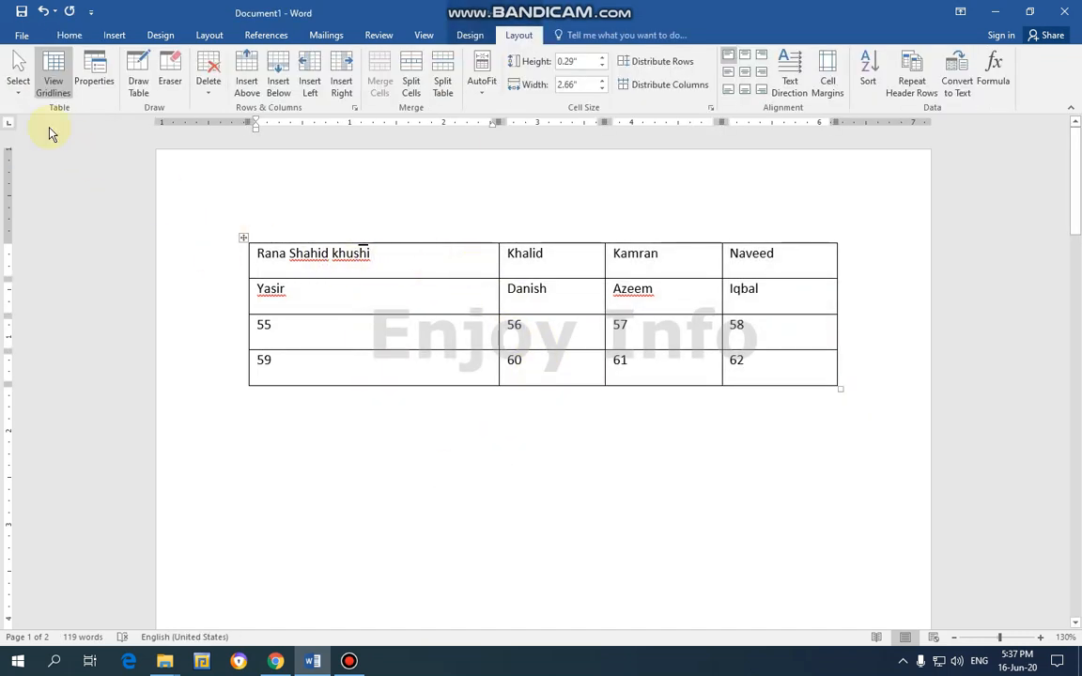
click(18, 89)
click(51, 146)
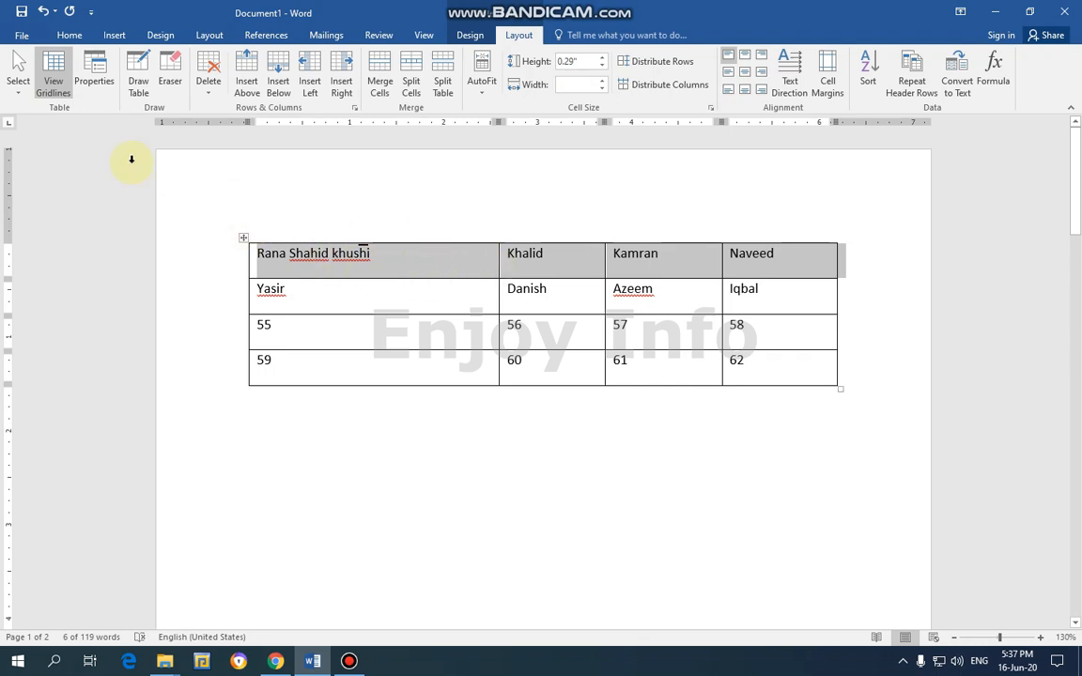
Select the entire table using Select Table, and deselect it.
click(14, 98)
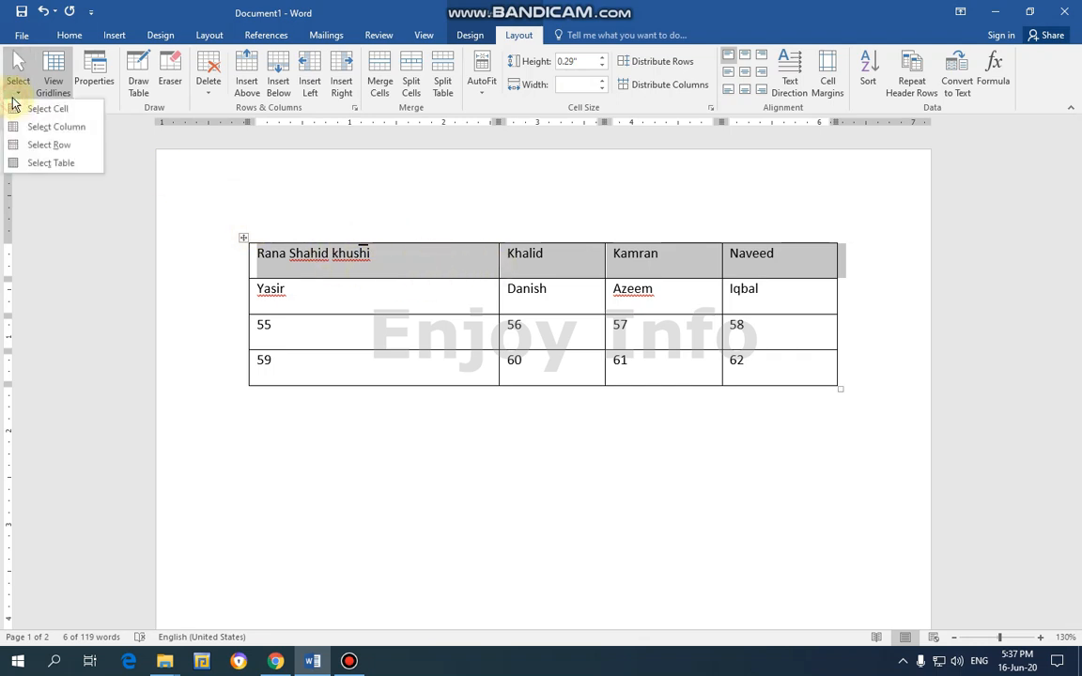
click(68, 160)
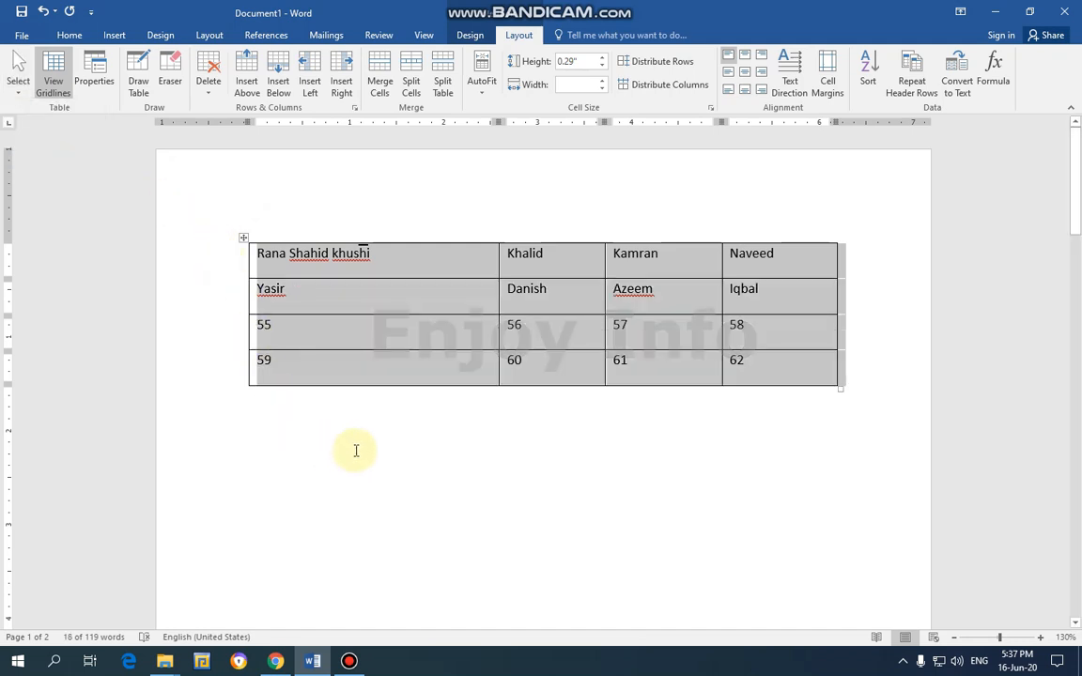
click(403, 449)
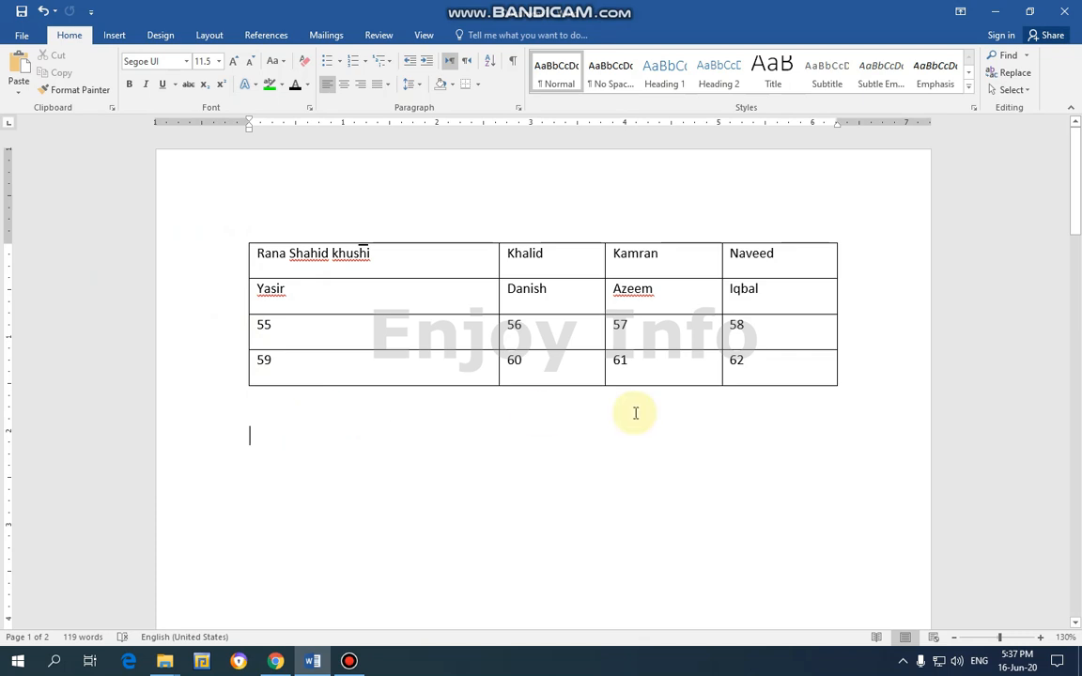
Clear the contents of all the table's cells, and undo the clearing.
drag(852, 373, 246, 222)
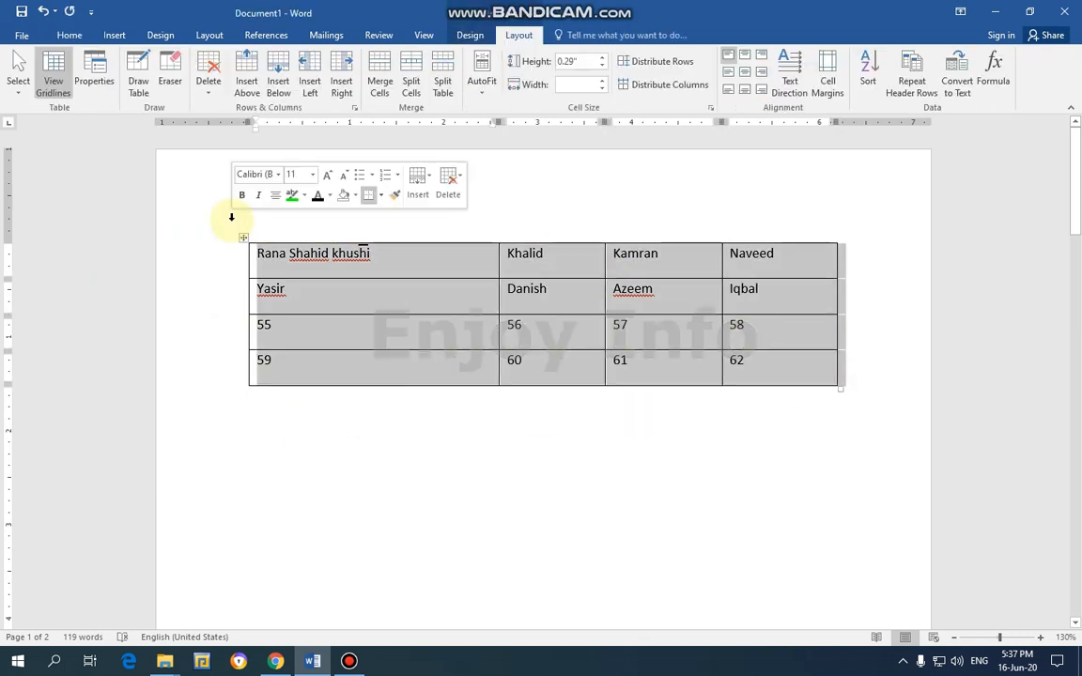
key(Delete)
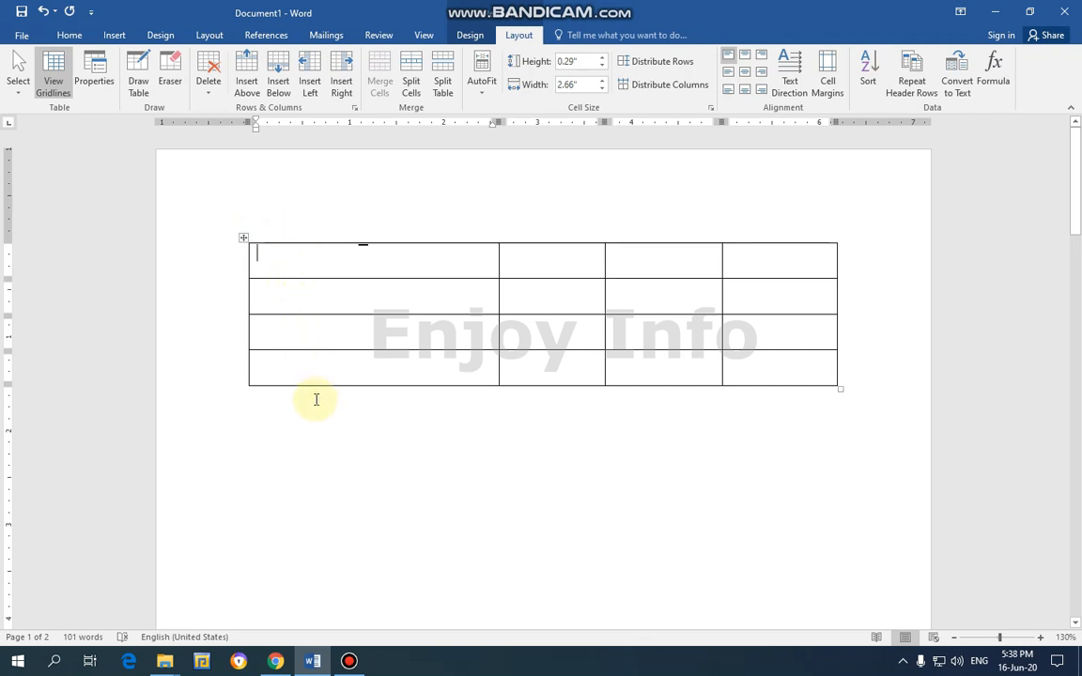
key(ctrl+z)
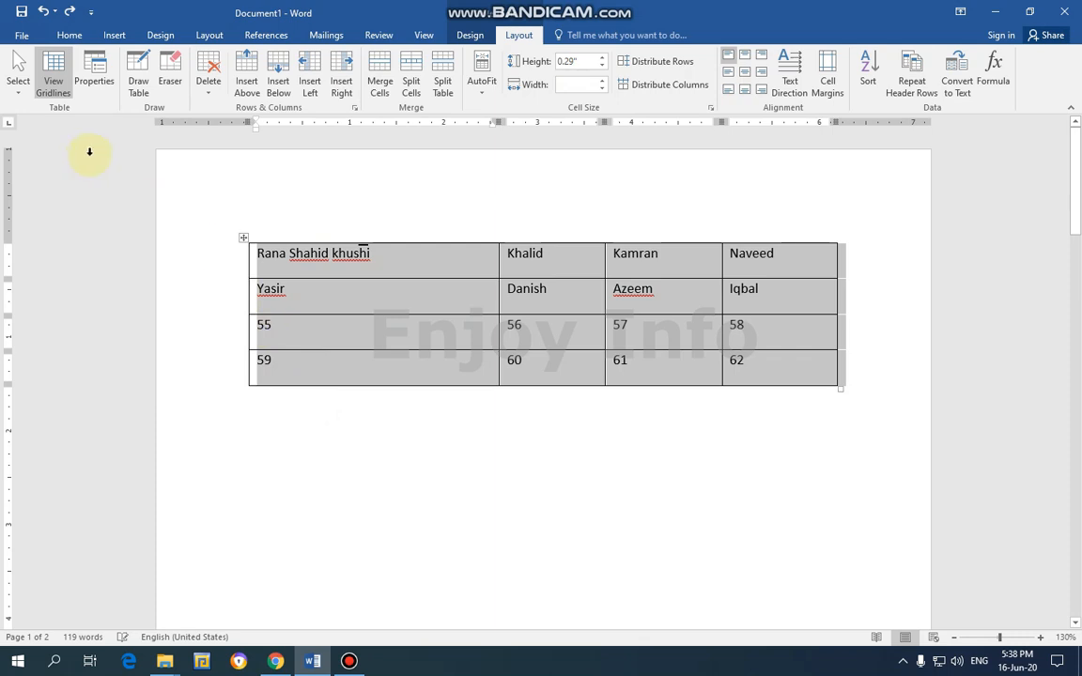
Select the whole table from a cell in its second column, delete the table, and undo the deletion.
click(240, 199)
click(530, 261)
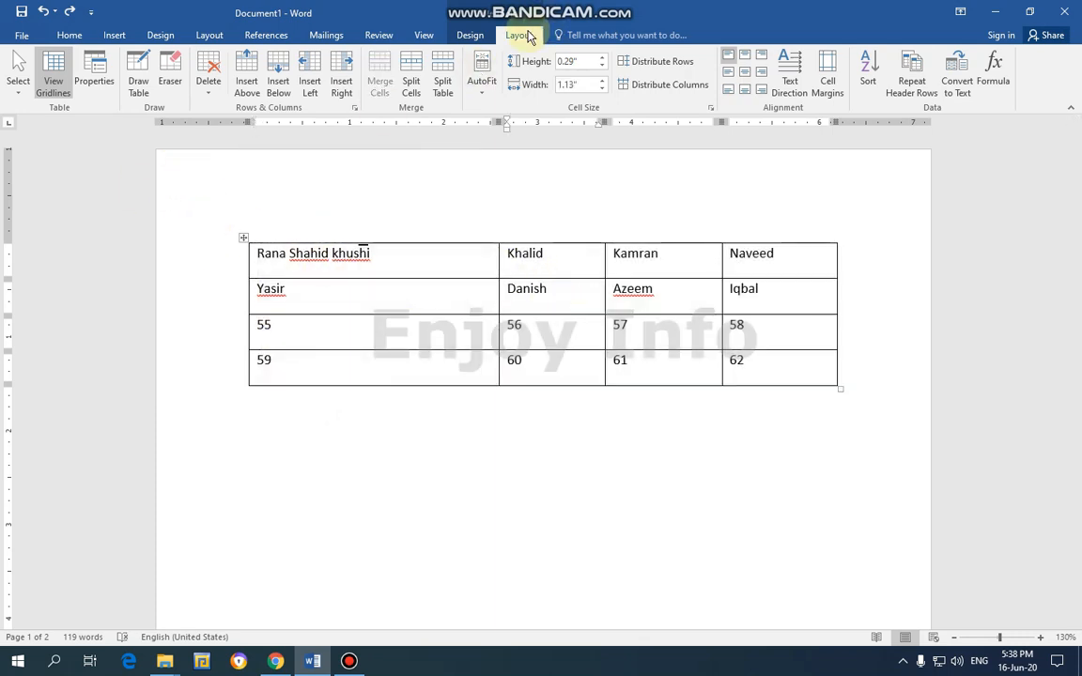
click(21, 84)
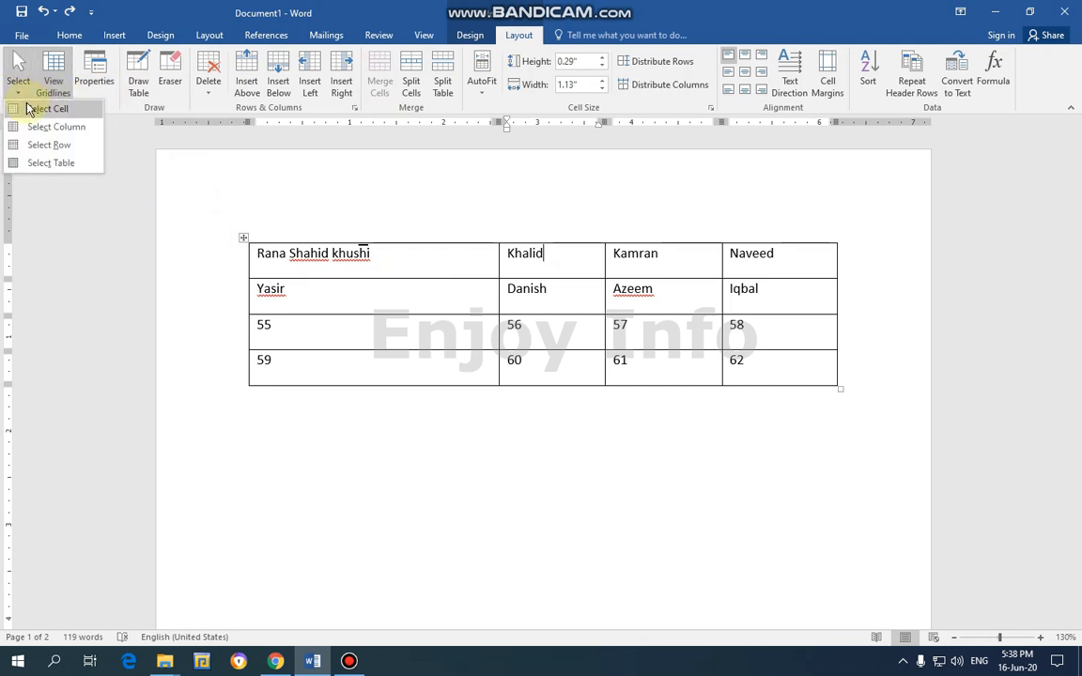
click(52, 163)
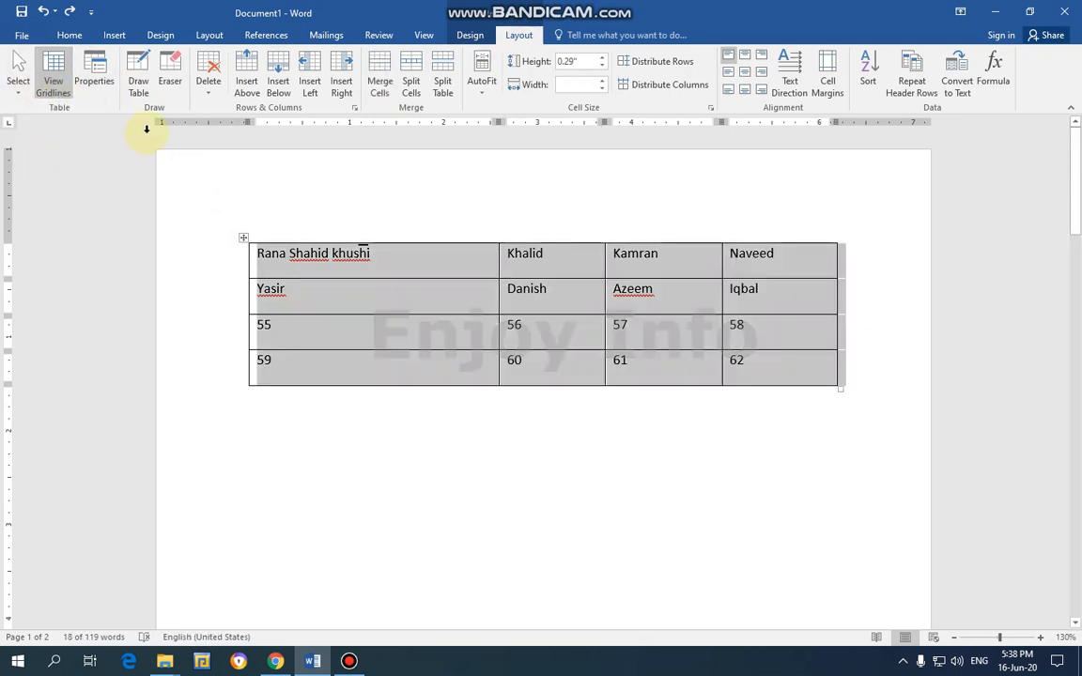
click(211, 84)
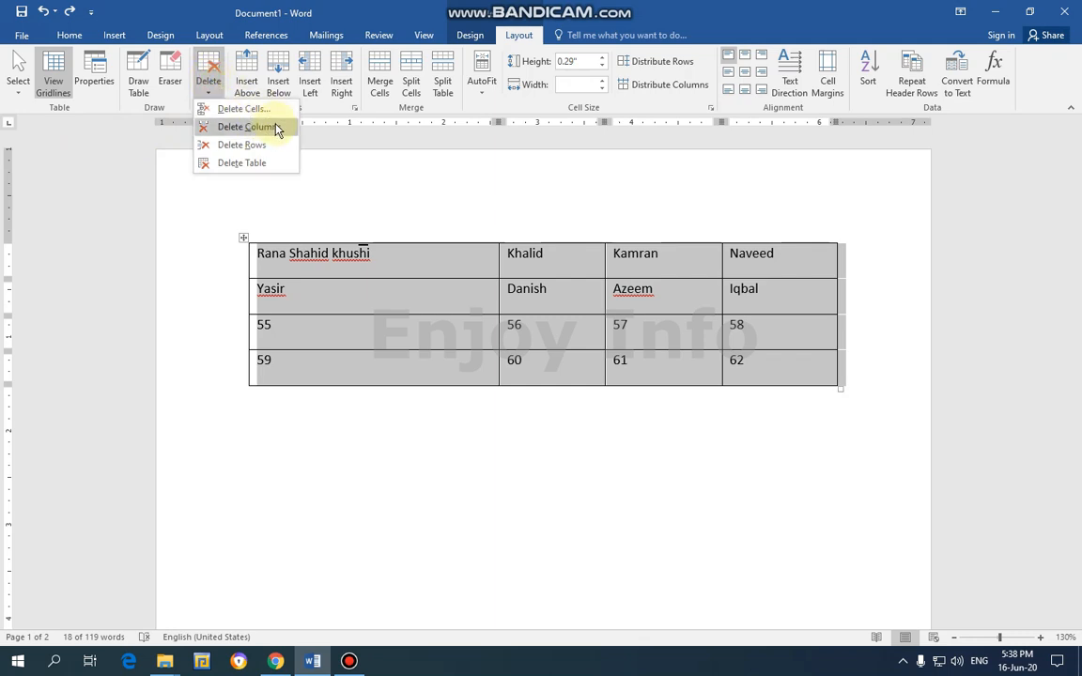
click(270, 170)
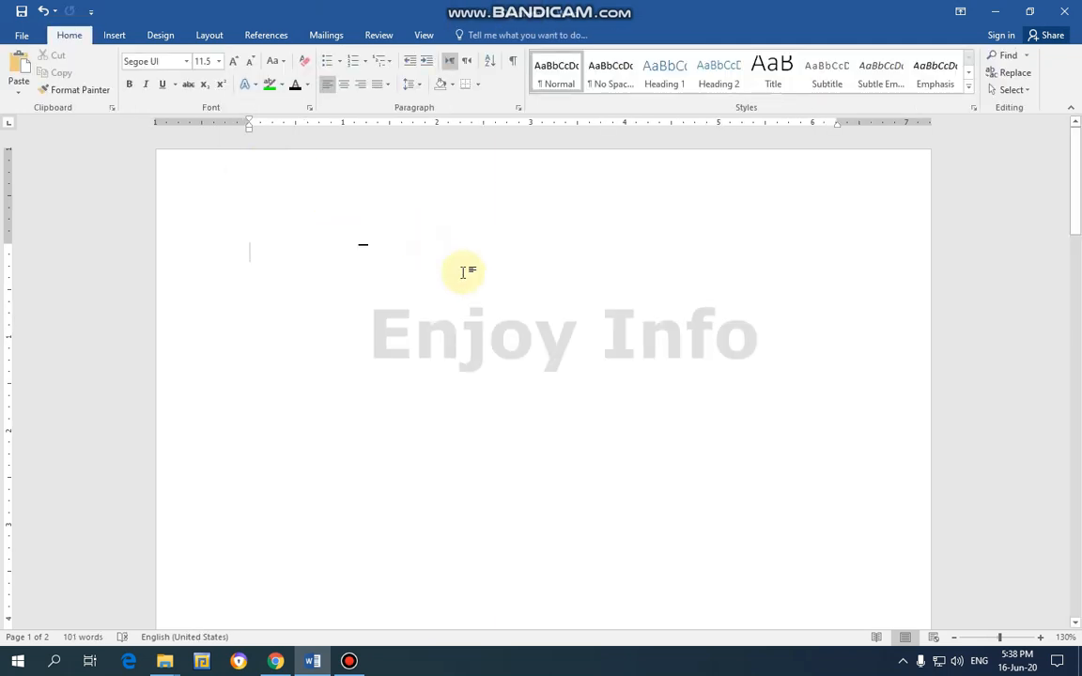
key(ctrl+z)
Empty every cell of the restored table, undo the removal, and place the cursor in the first cell.
key(Delete)
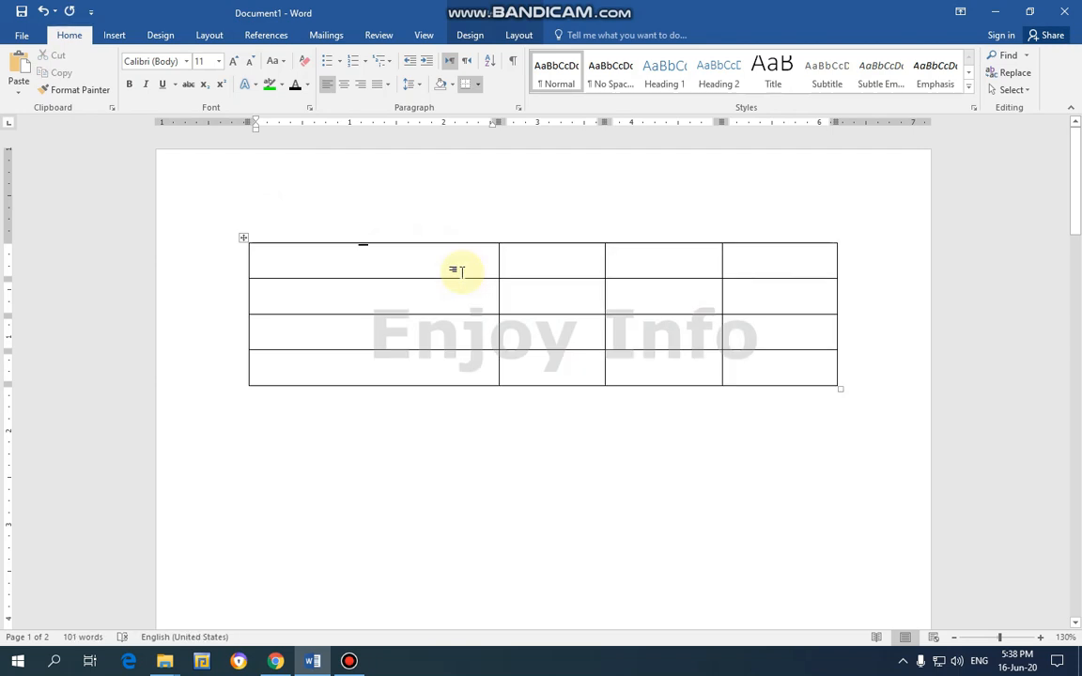
key(ctrl+z)
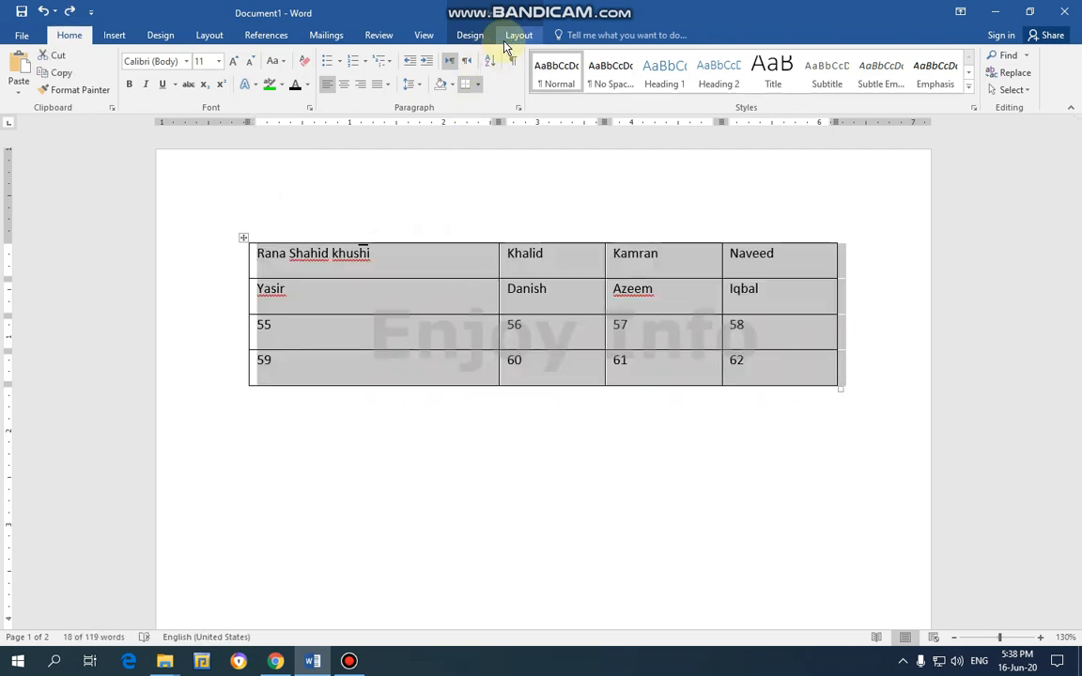
click(393, 270)
Apply the borderless table style with an italic header row, italic first column and grey banded rows.
click(518, 35)
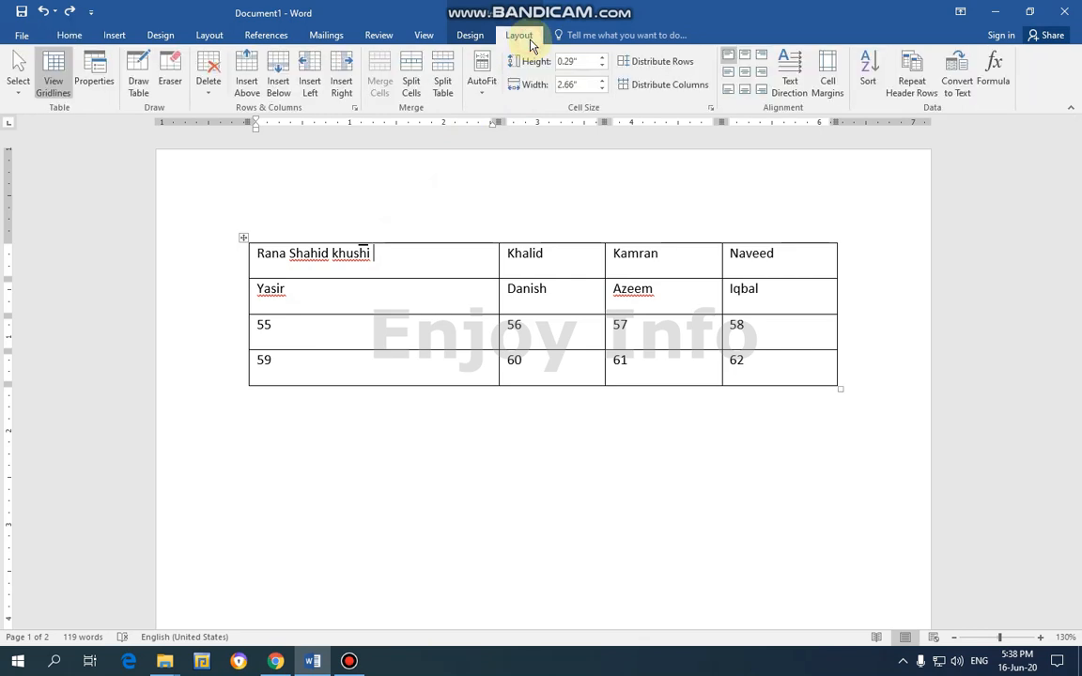
click(54, 98)
click(479, 35)
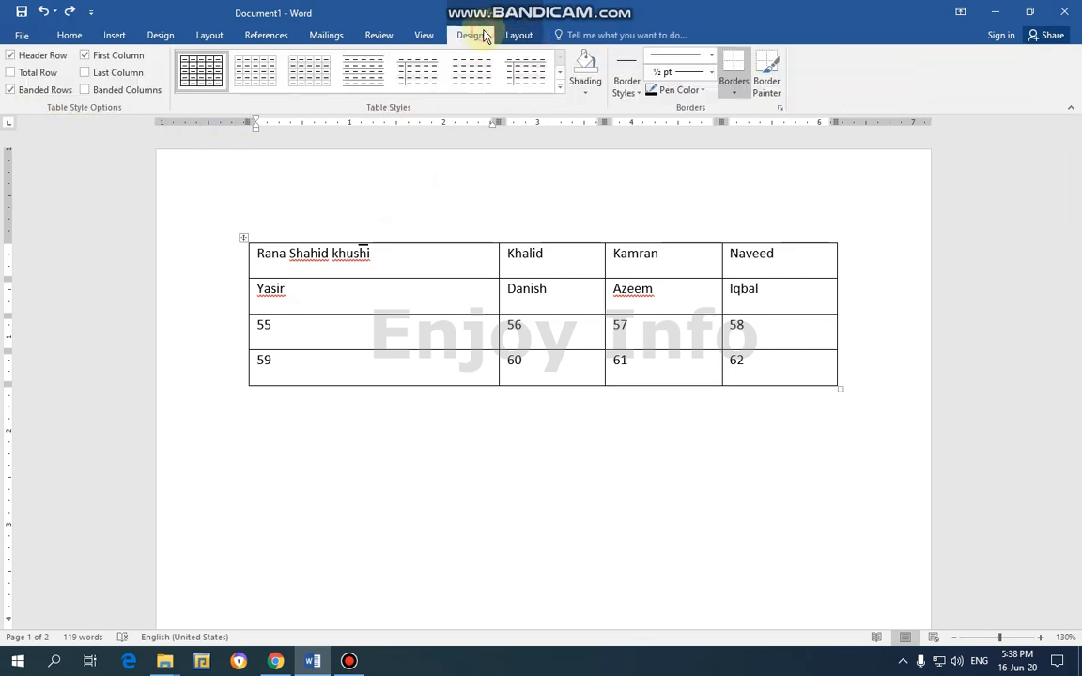
click(527, 73)
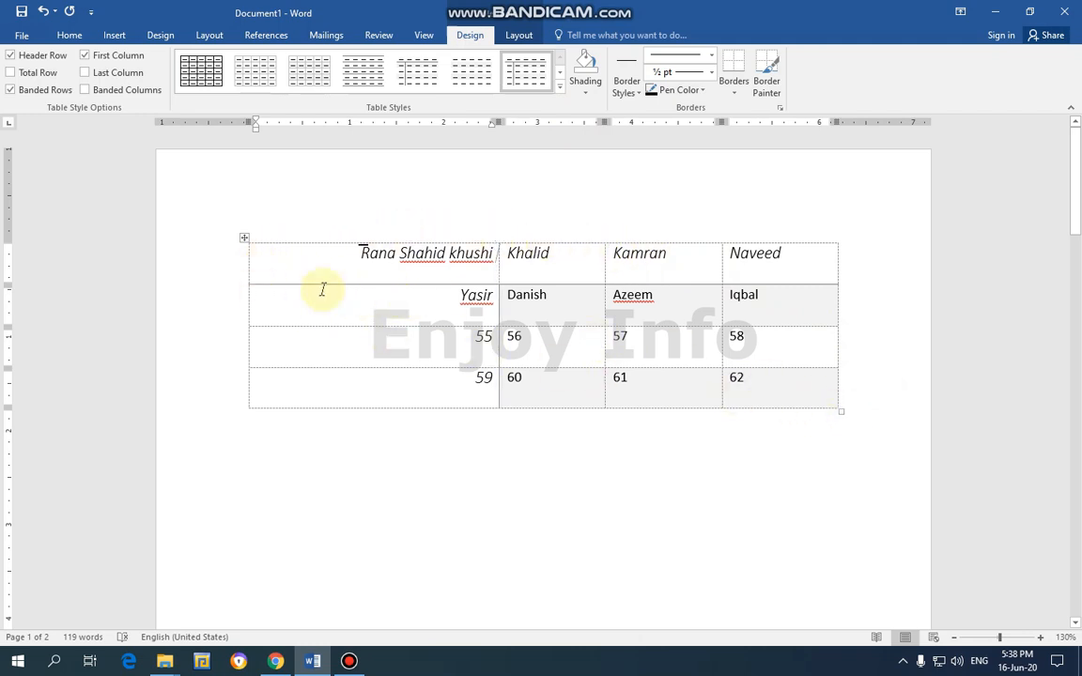
Turn off View Gridlines for the restyled table and place the cursor in the second row's first cell.
drag(890, 430, 198, 224)
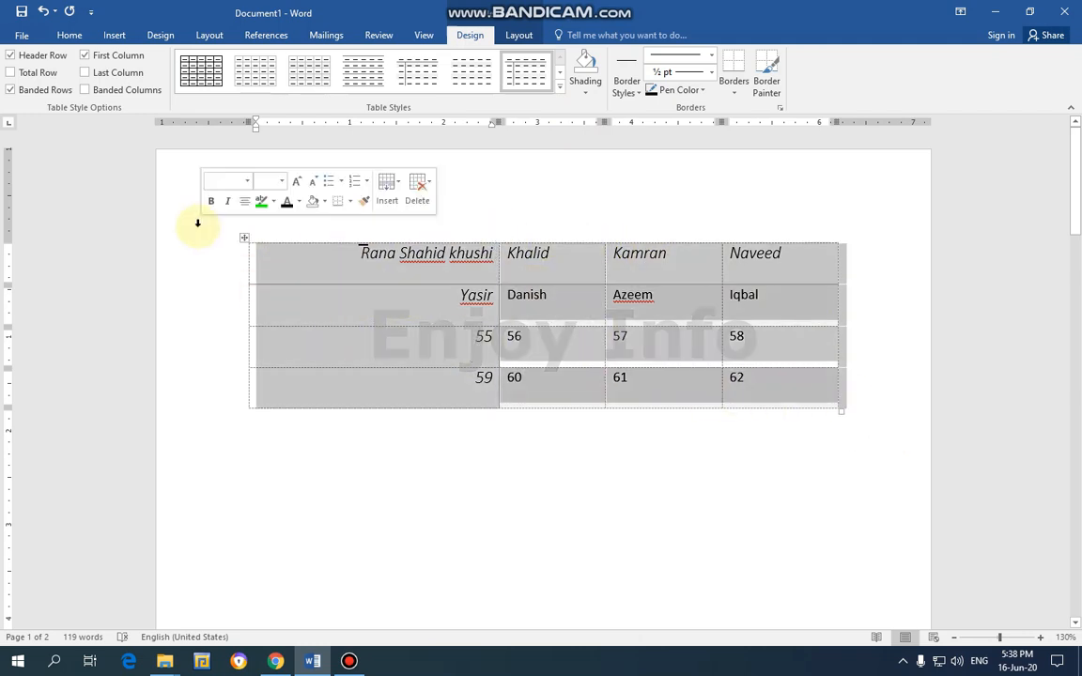
click(518, 35)
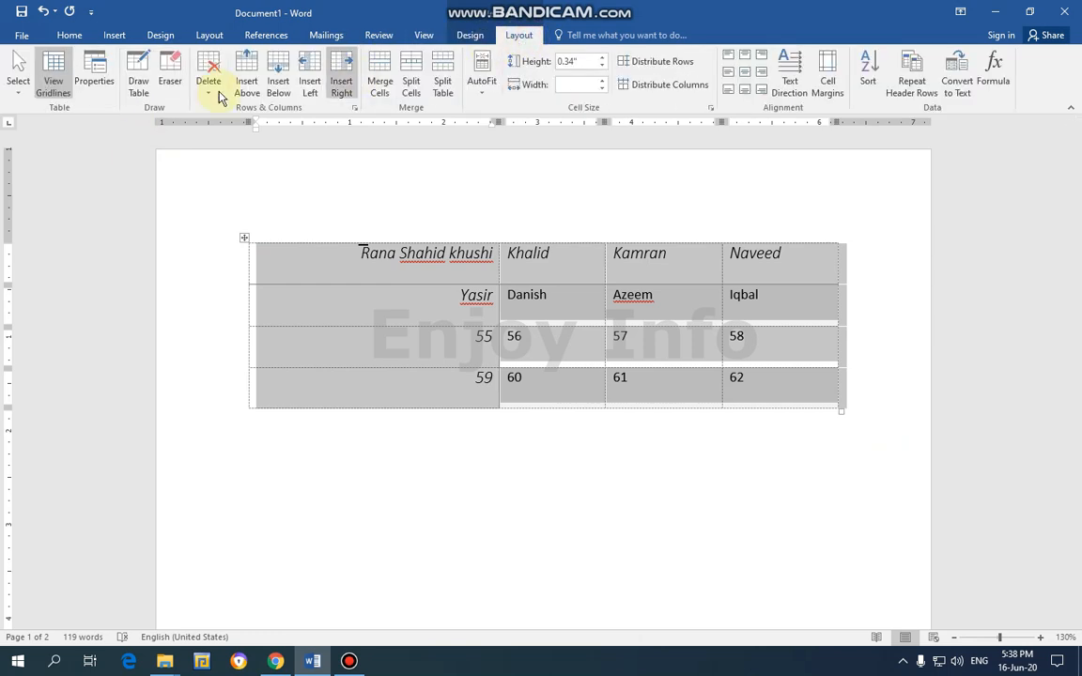
click(54, 90)
click(611, 438)
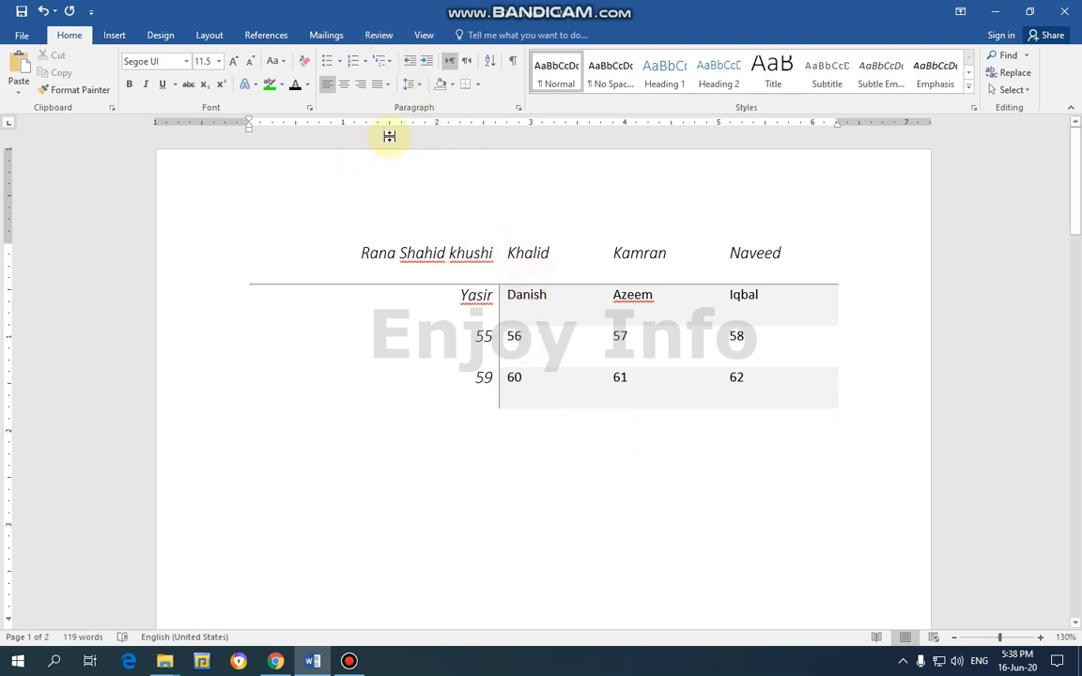
click(355, 300)
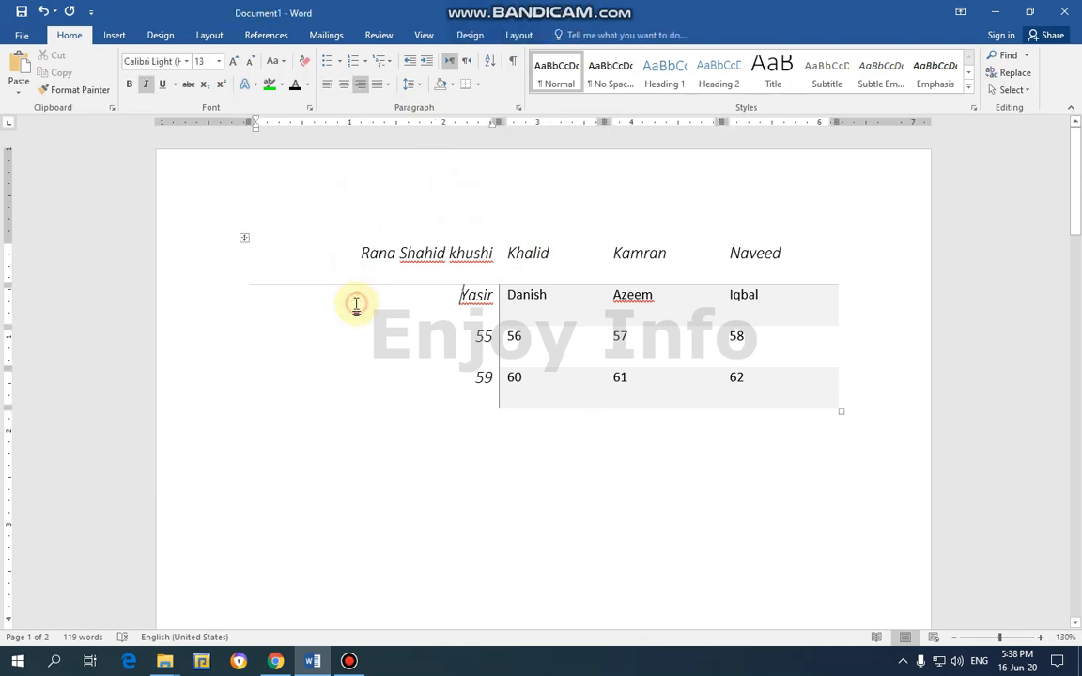
Apply the Plain Table 3 style to the table and place the cursor in the empty area beneath it.
click(466, 34)
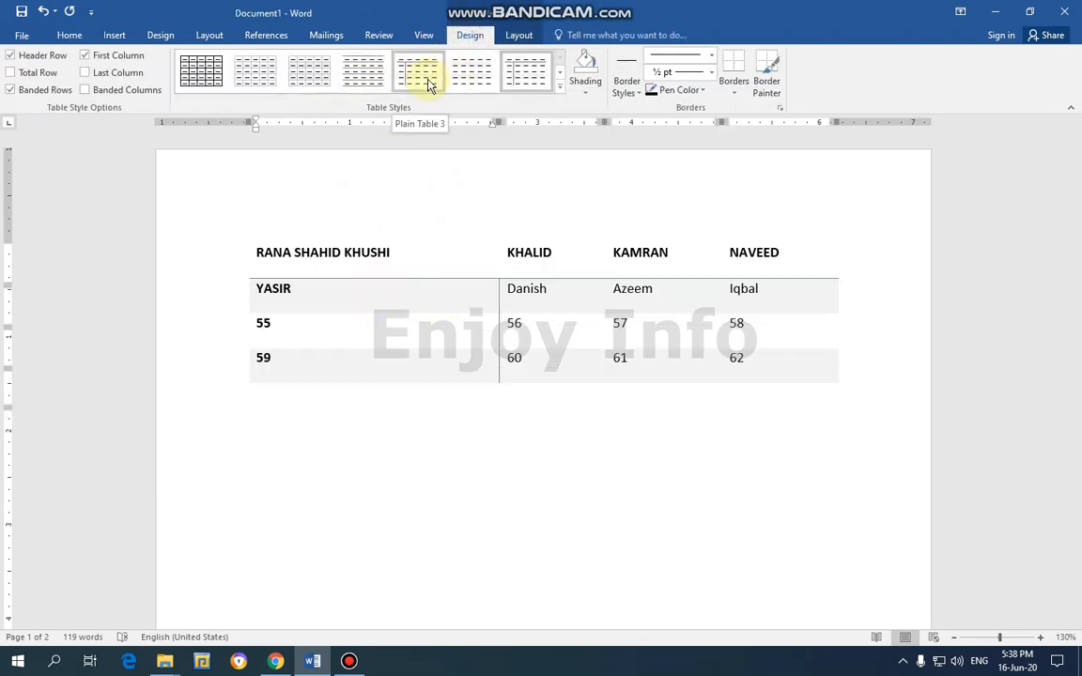
click(428, 84)
click(542, 511)
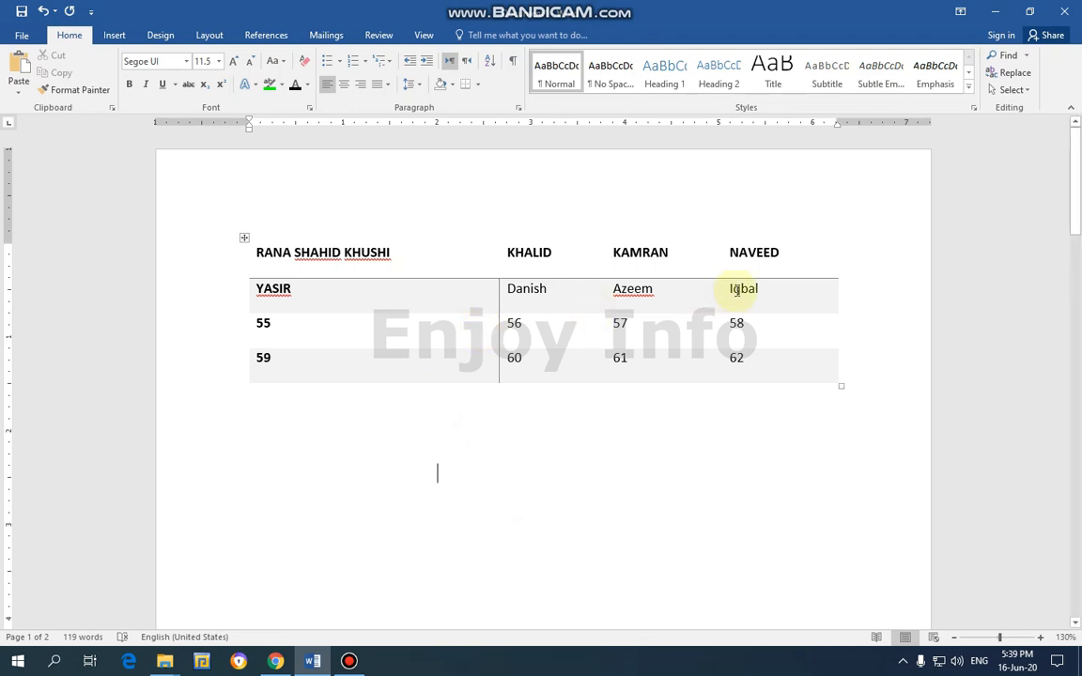
Turn on View Gridlines for the table, and check in the print preview whether the gridlines would print.
click(394, 287)
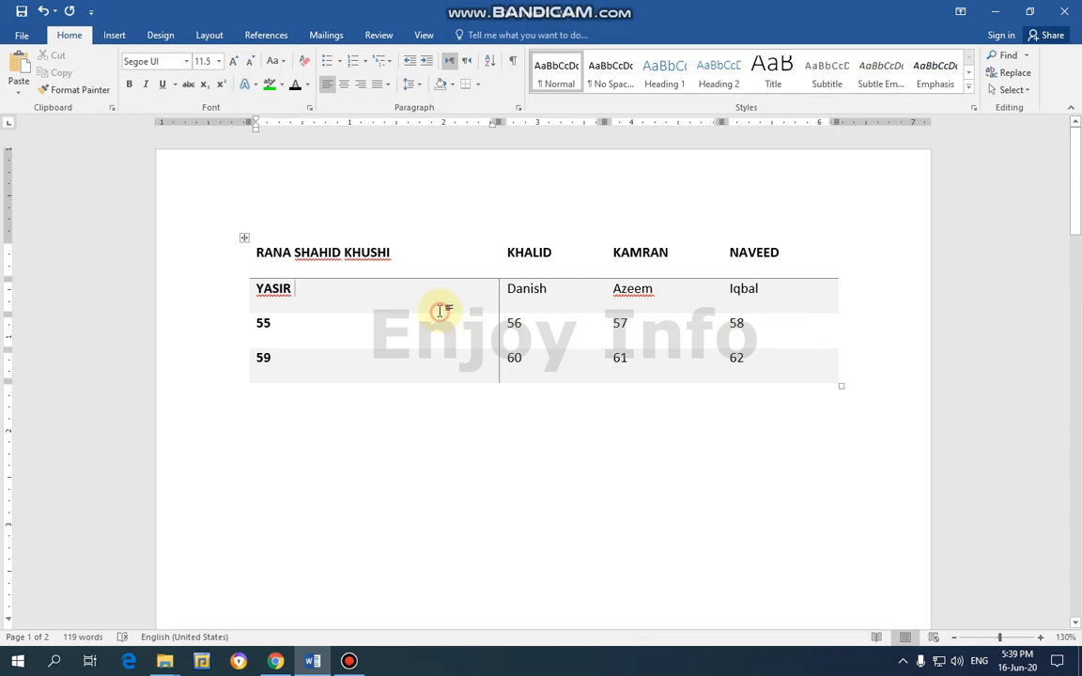
click(471, 36)
click(516, 35)
click(54, 86)
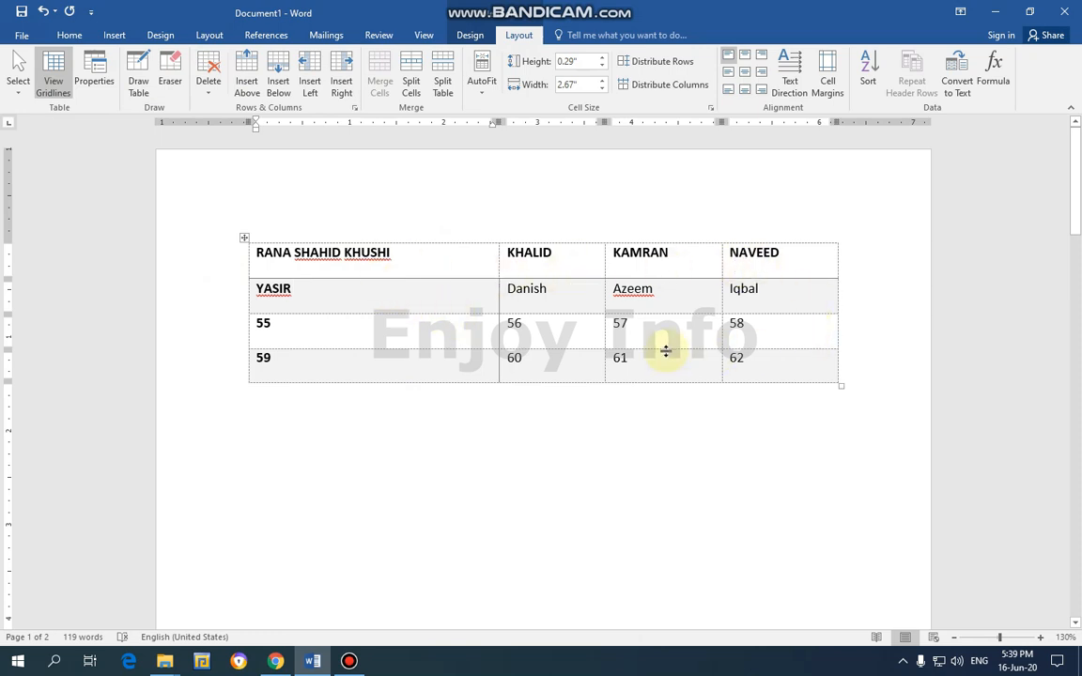
key(ctrl+p)
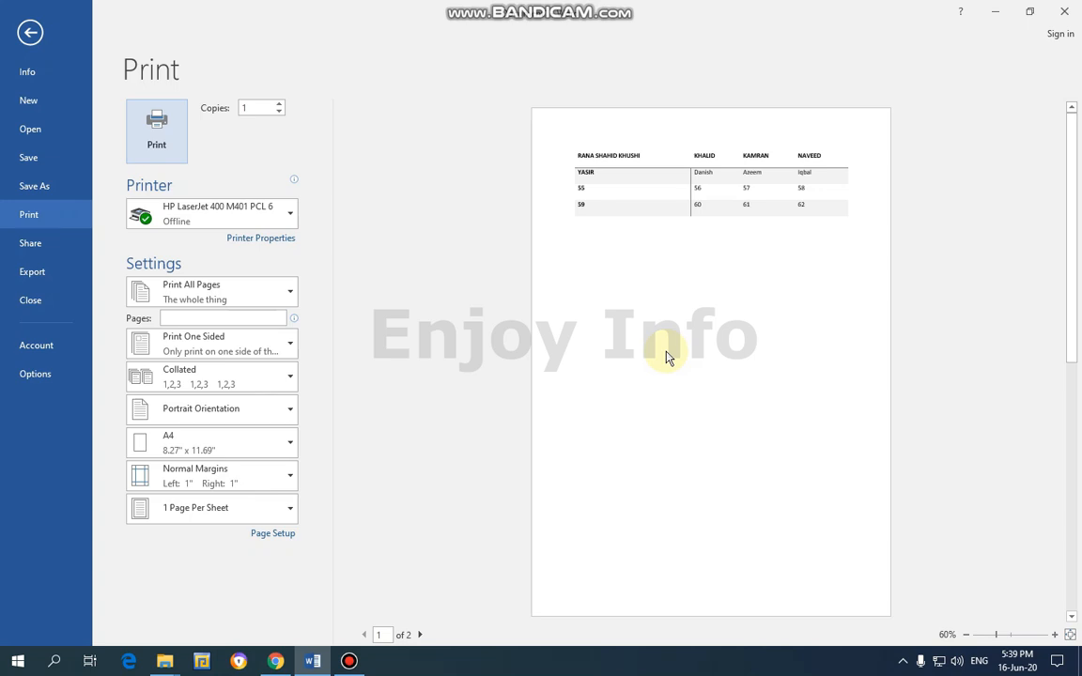
key(Escape)
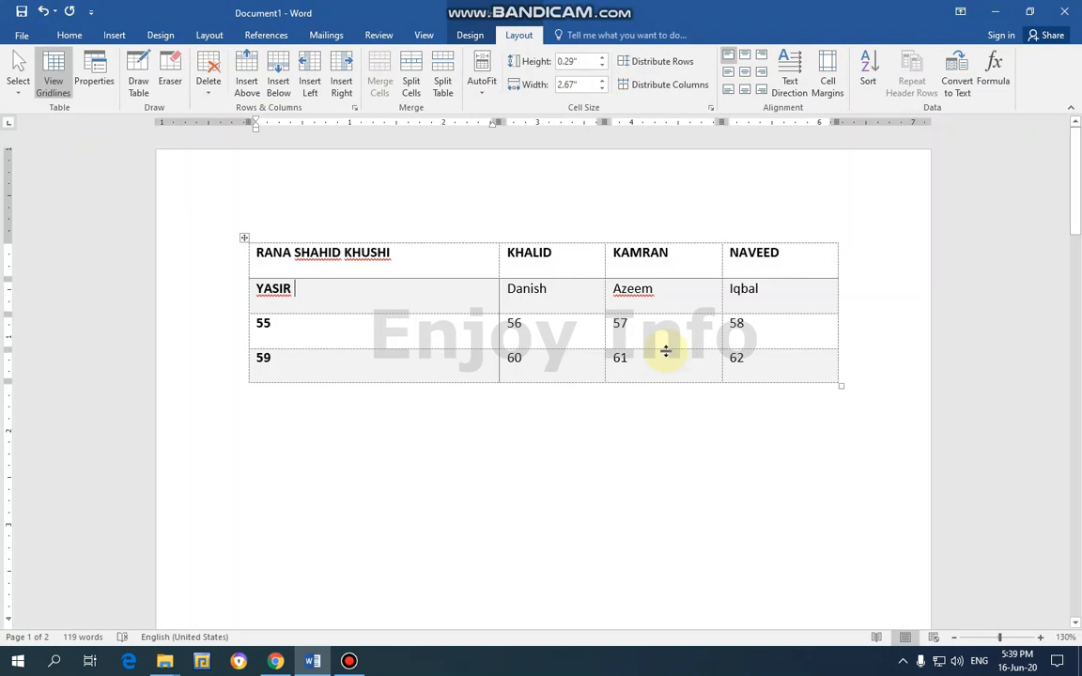
Draw a vertical dividing line through all rows of the first column with Draw Table, and undo it.
click(143, 100)
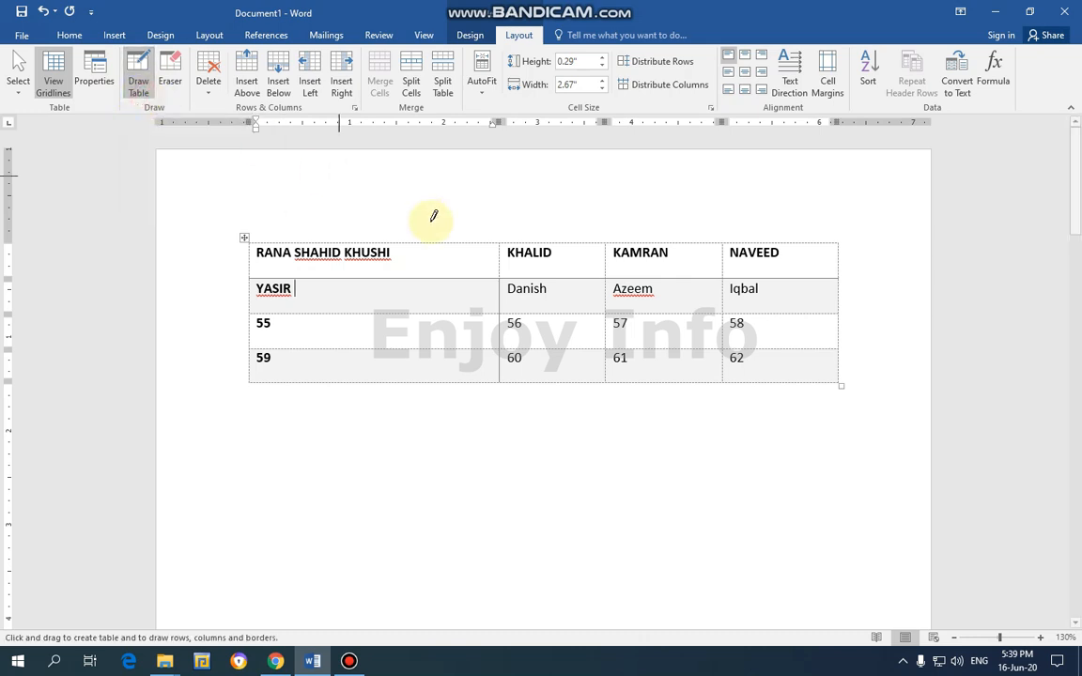
drag(443, 242, 460, 381)
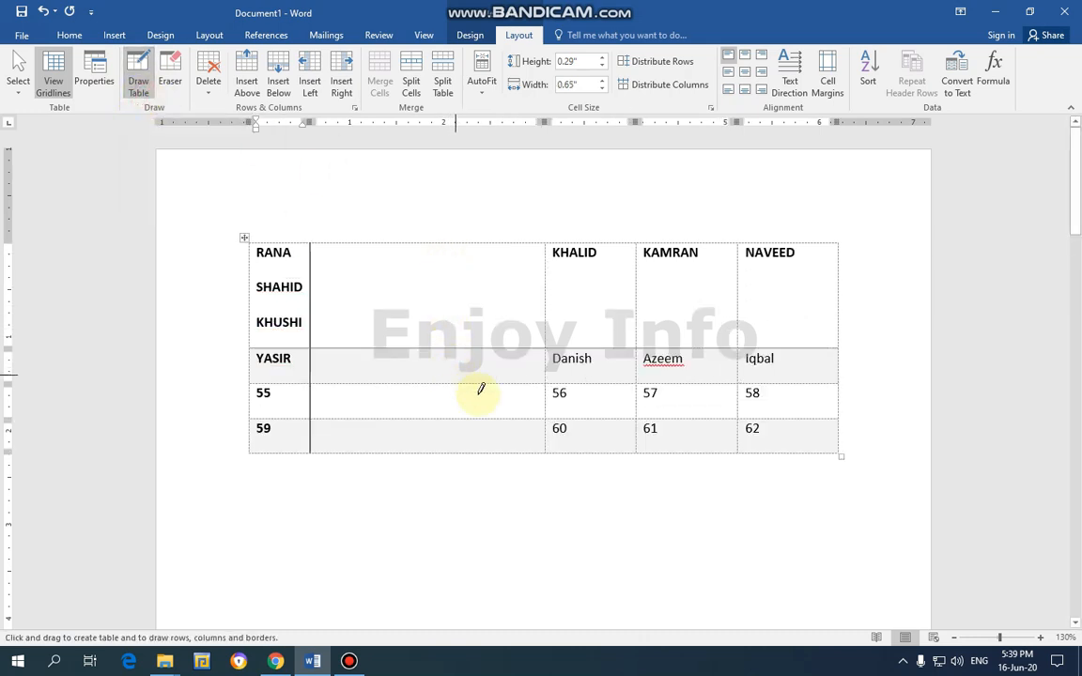
key(ctrl+z)
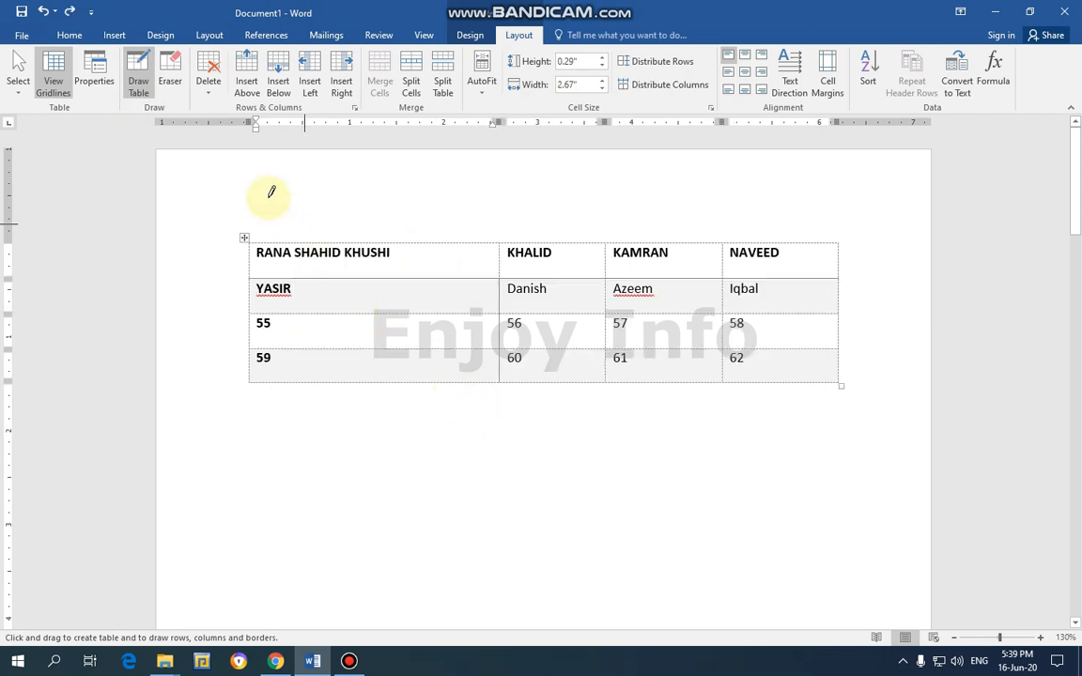
Try to remove the top edge of the table's first cell with the Eraser.
click(172, 84)
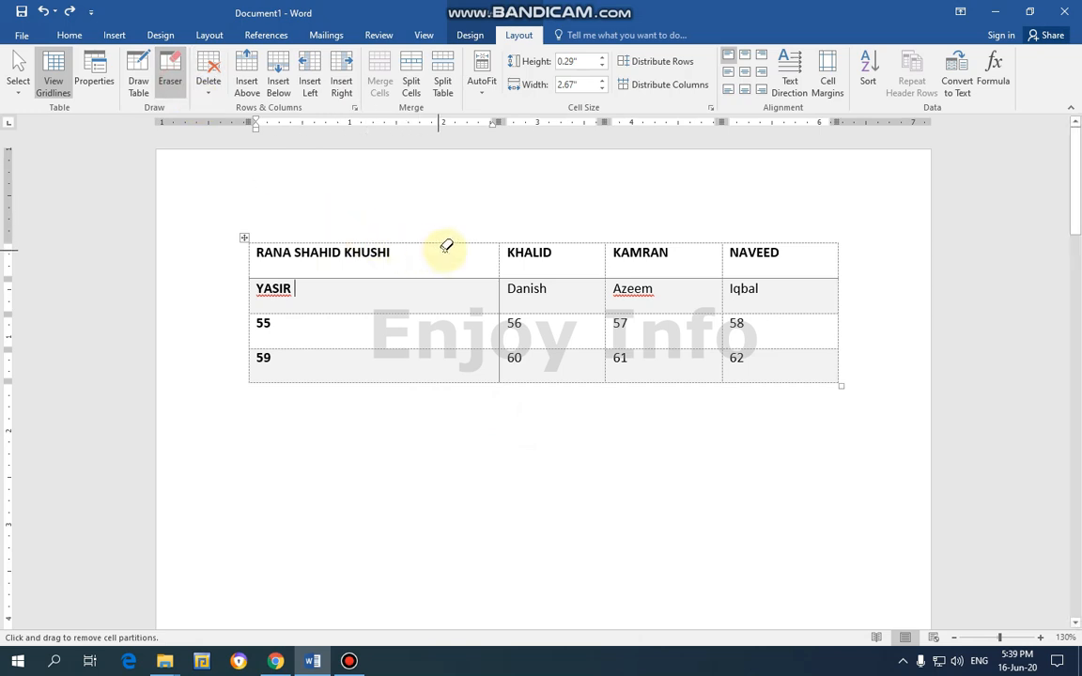
drag(435, 241, 482, 240)
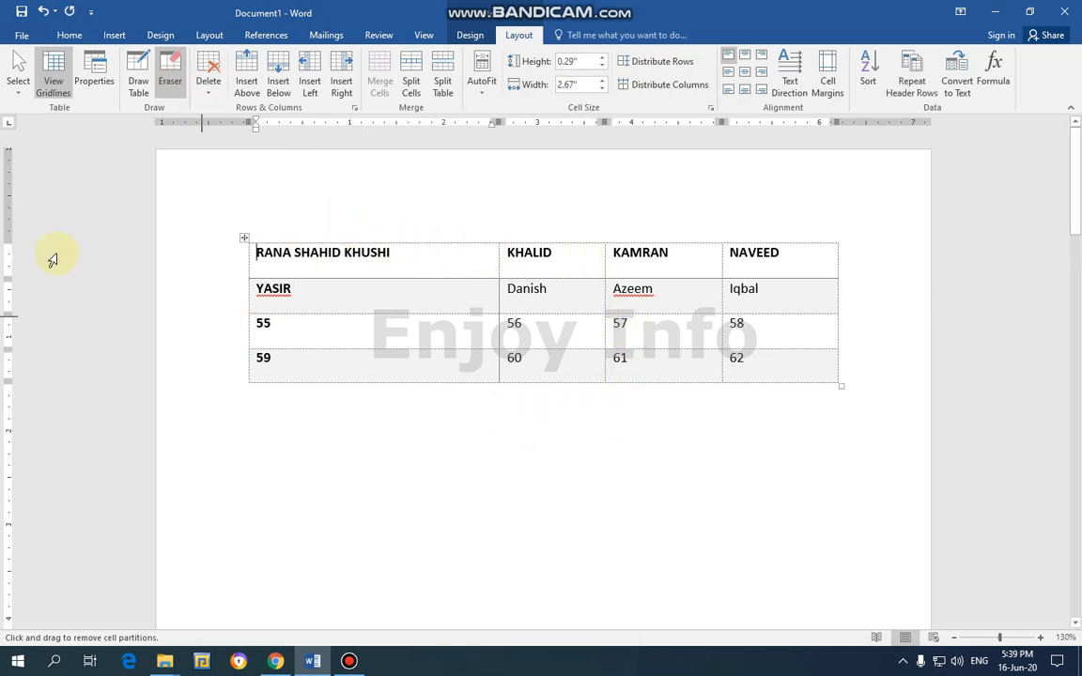
click(70, 35)
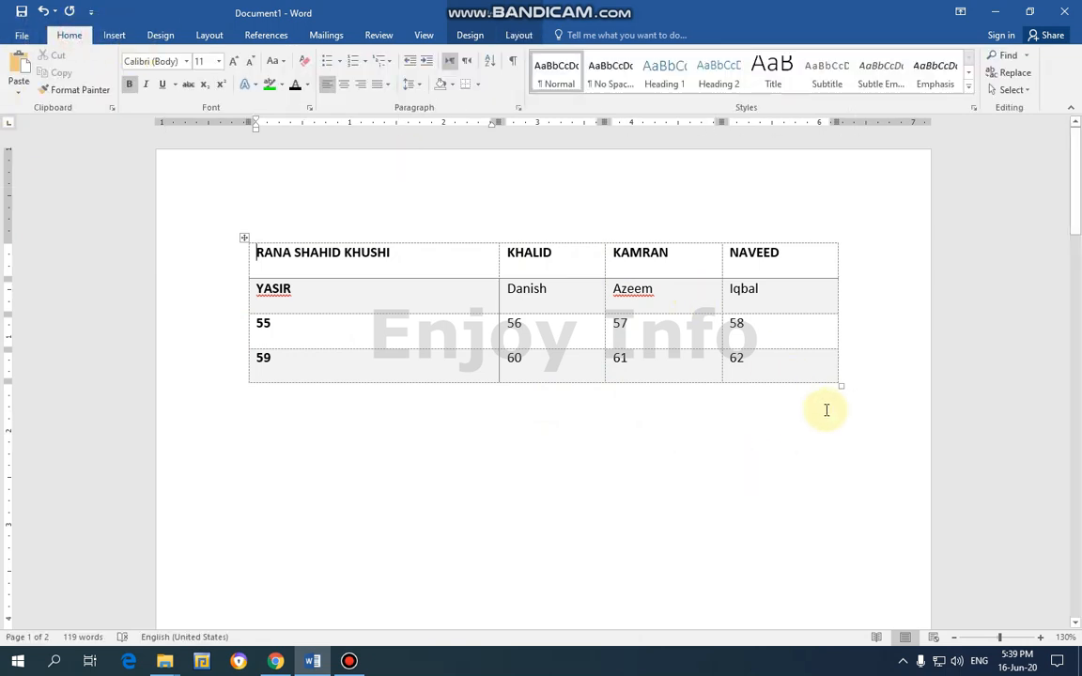
Apply the plain grid style with full black borders to the whole table and deselect it.
drag(857, 386, 249, 241)
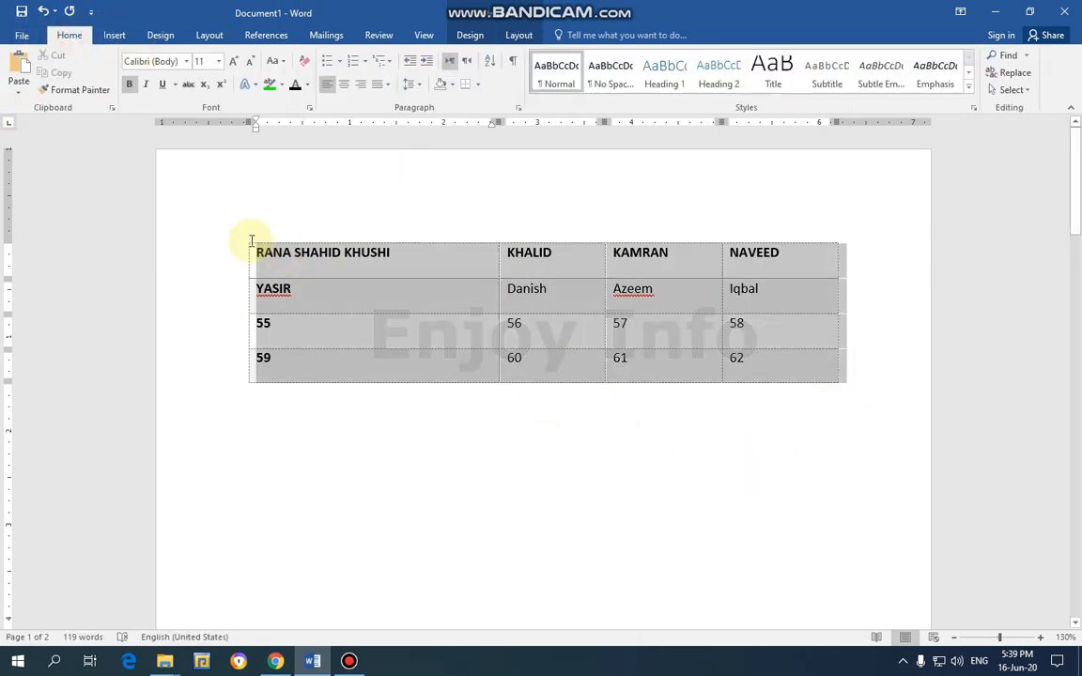
click(470, 35)
click(201, 70)
click(449, 433)
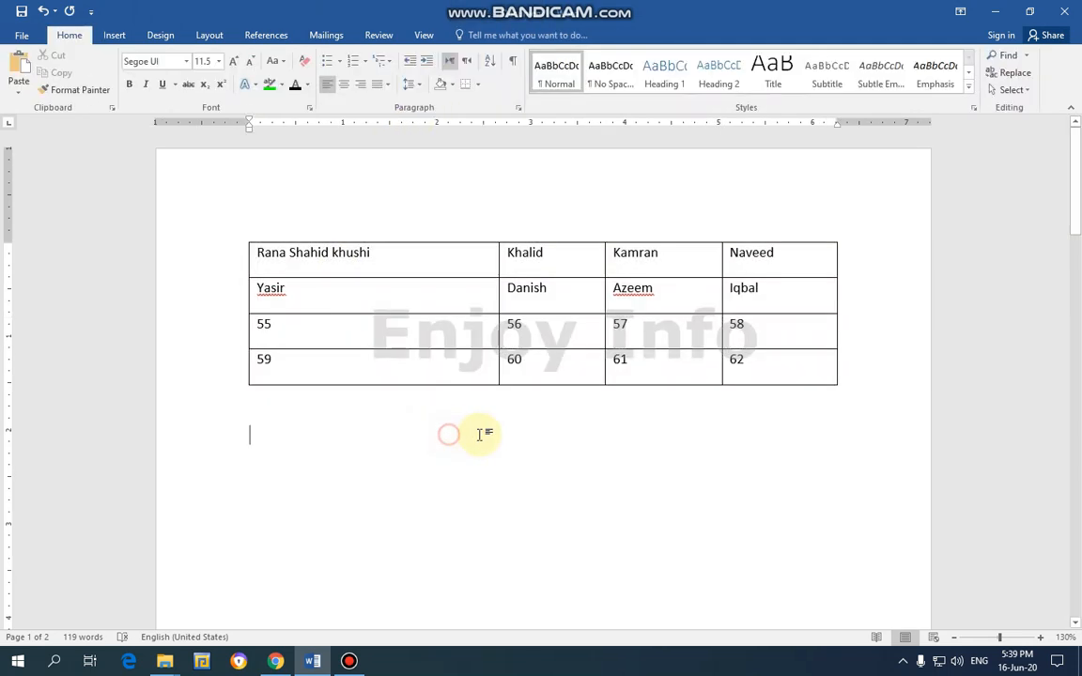
Erase the first cell's top border and the divider between rows 1 and 2 in the second column.
click(379, 273)
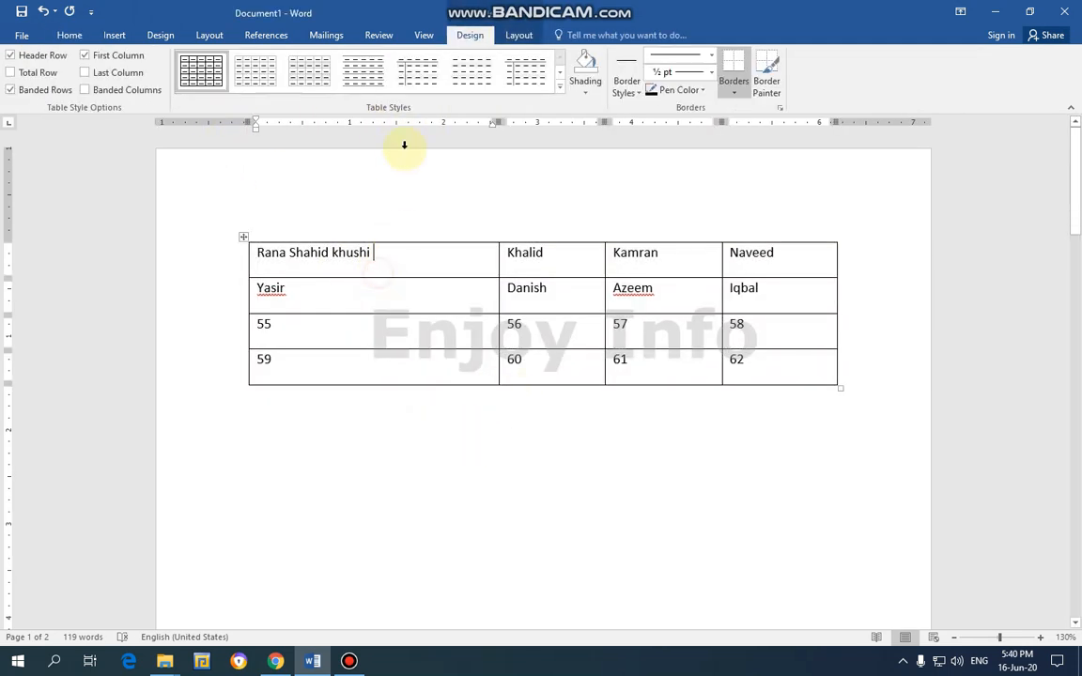
click(521, 36)
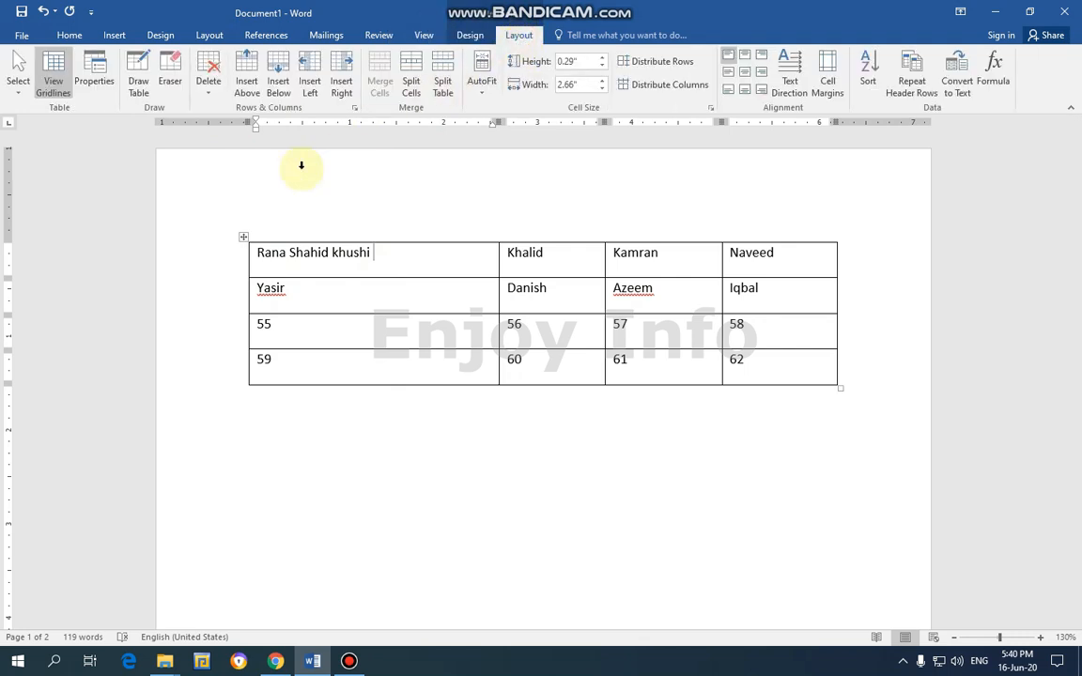
click(169, 79)
click(420, 241)
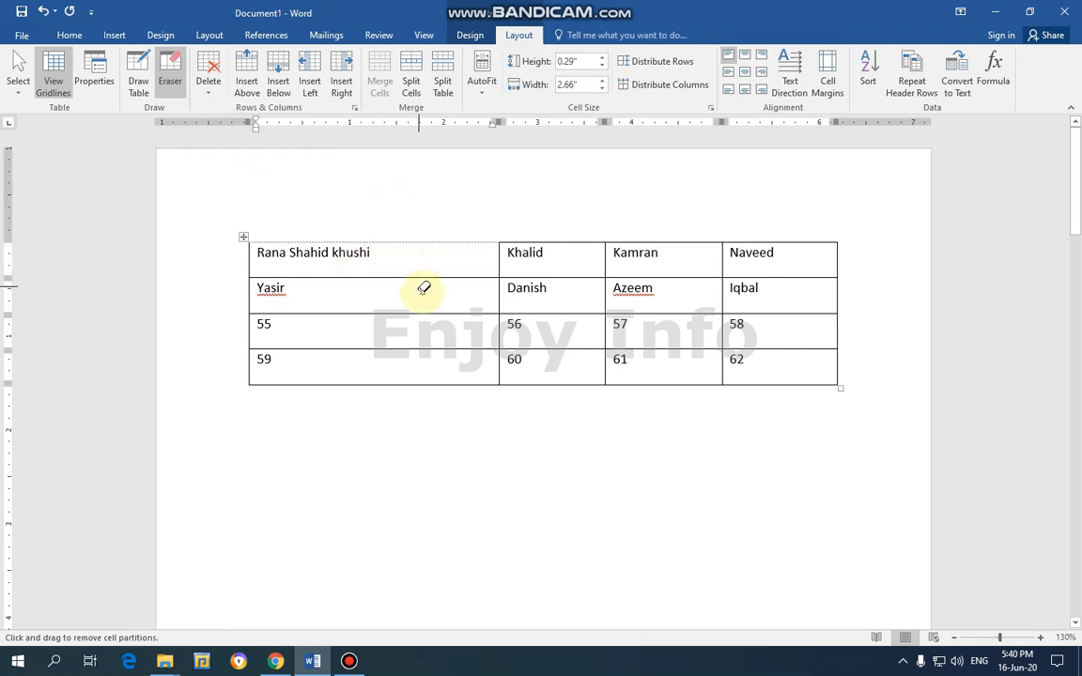
click(570, 277)
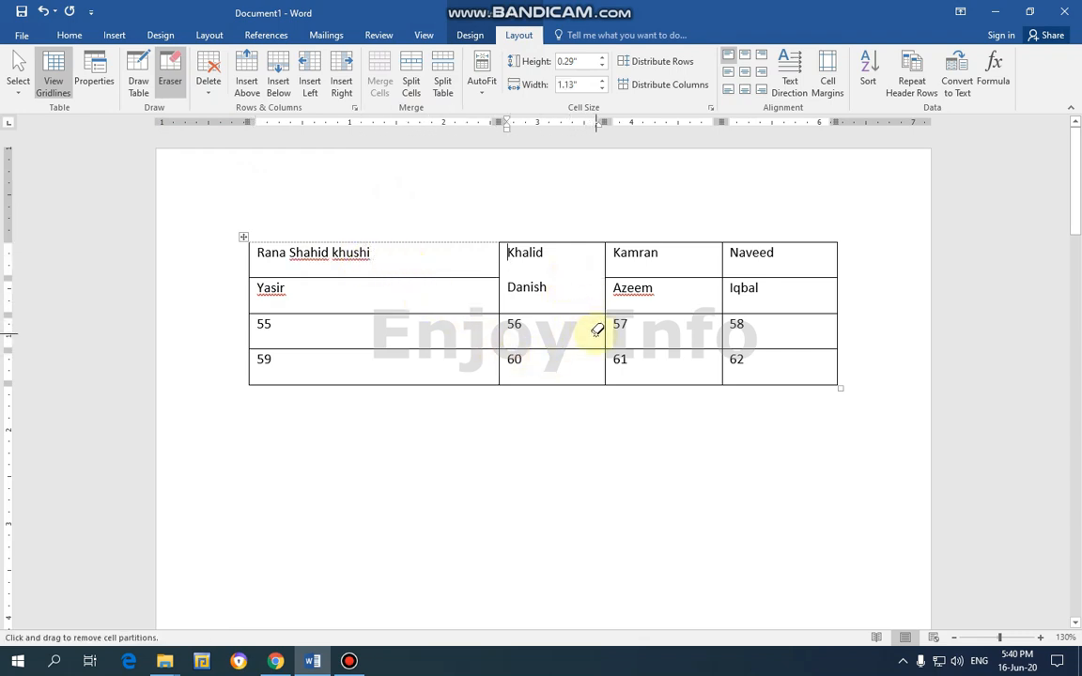
Erase the second row's right outer border and the divider between rows 3 and 4 in the first column, and check the print preview.
click(838, 300)
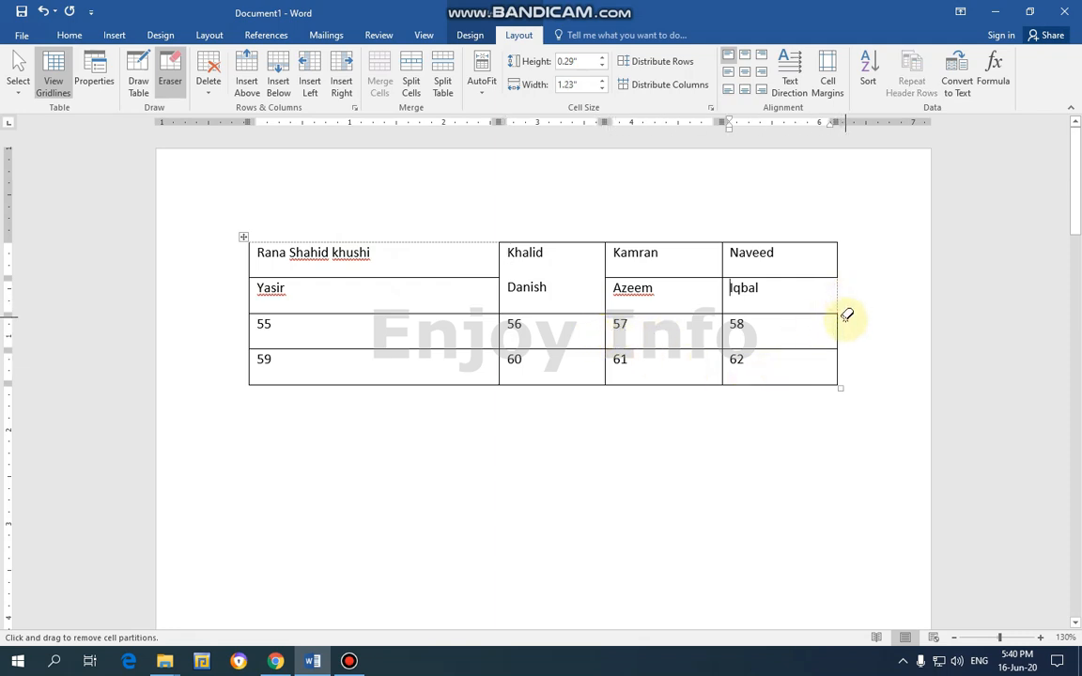
click(350, 348)
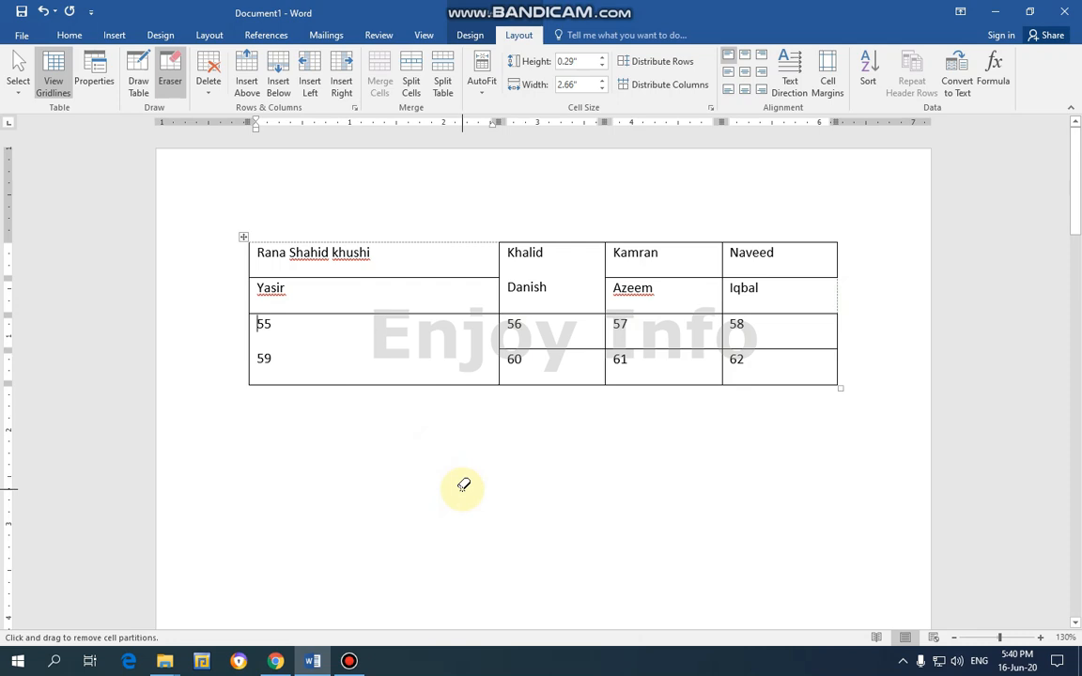
key(ctrl+p)
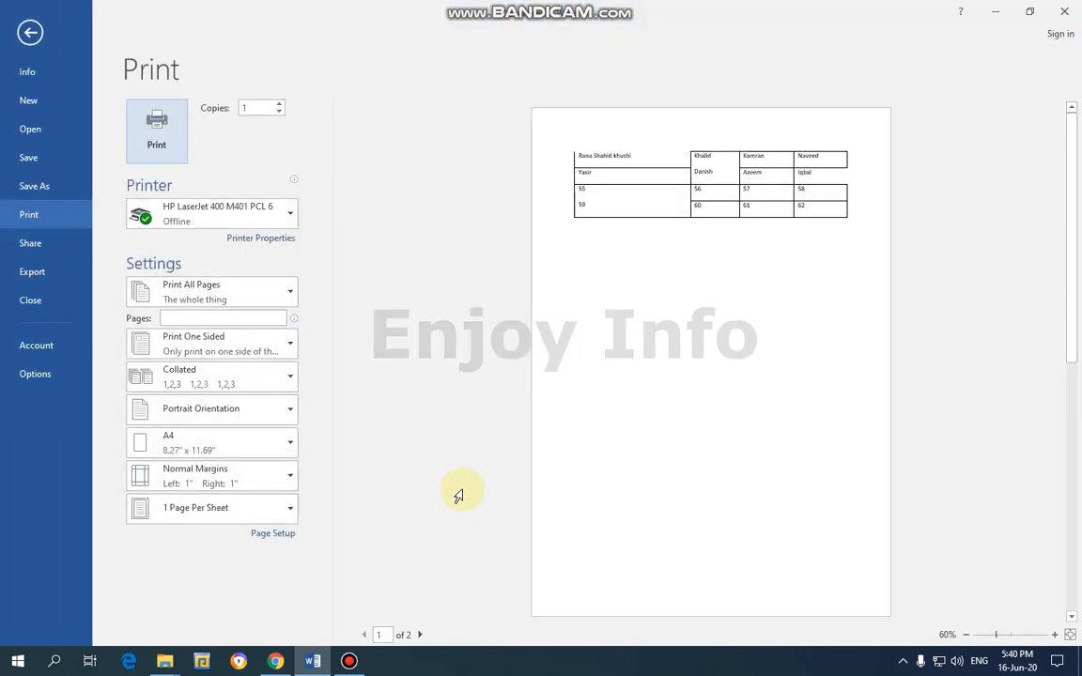
key(Escape)
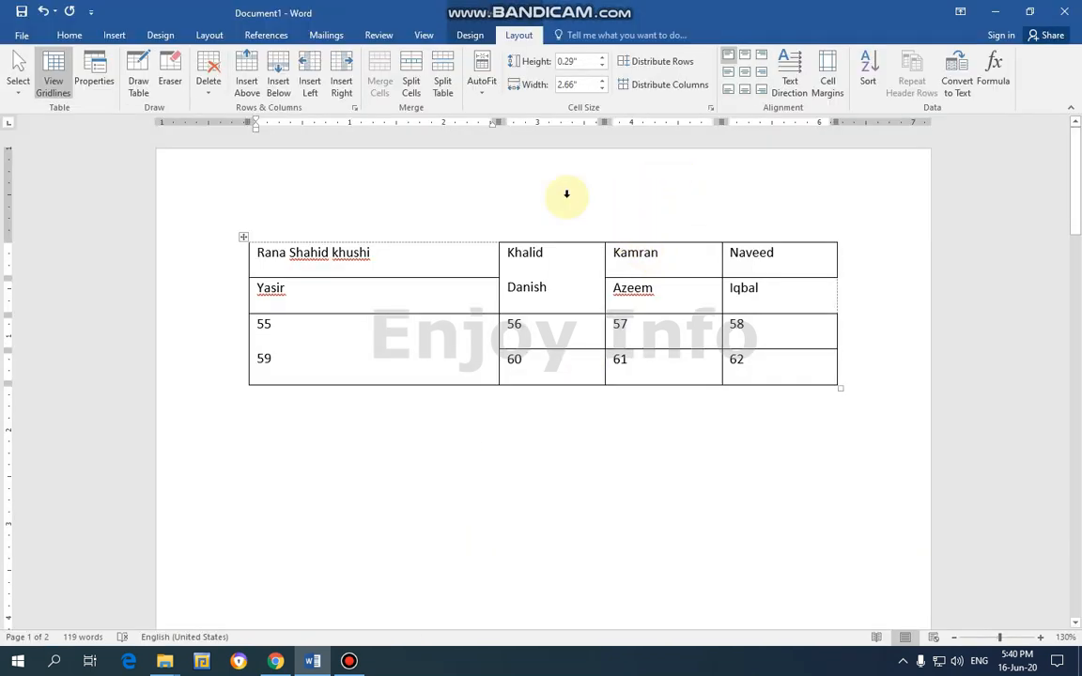
Erase the second row's left border, the third column's top border, and the divider between rows 3 and 4 in the second column.
click(469, 34)
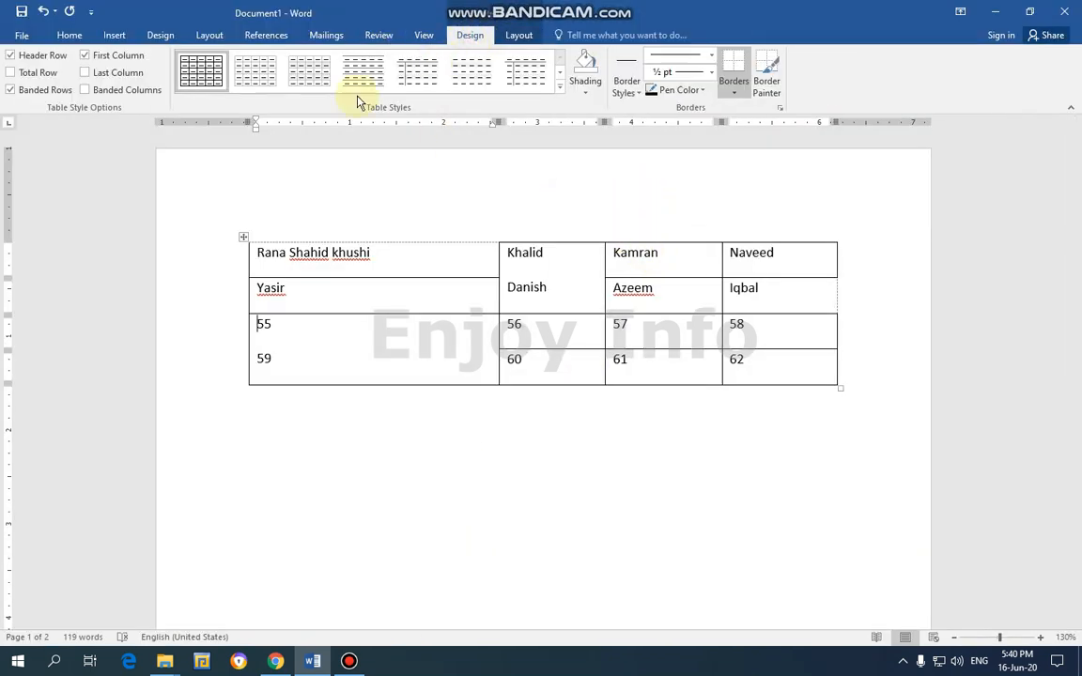
click(522, 35)
click(172, 82)
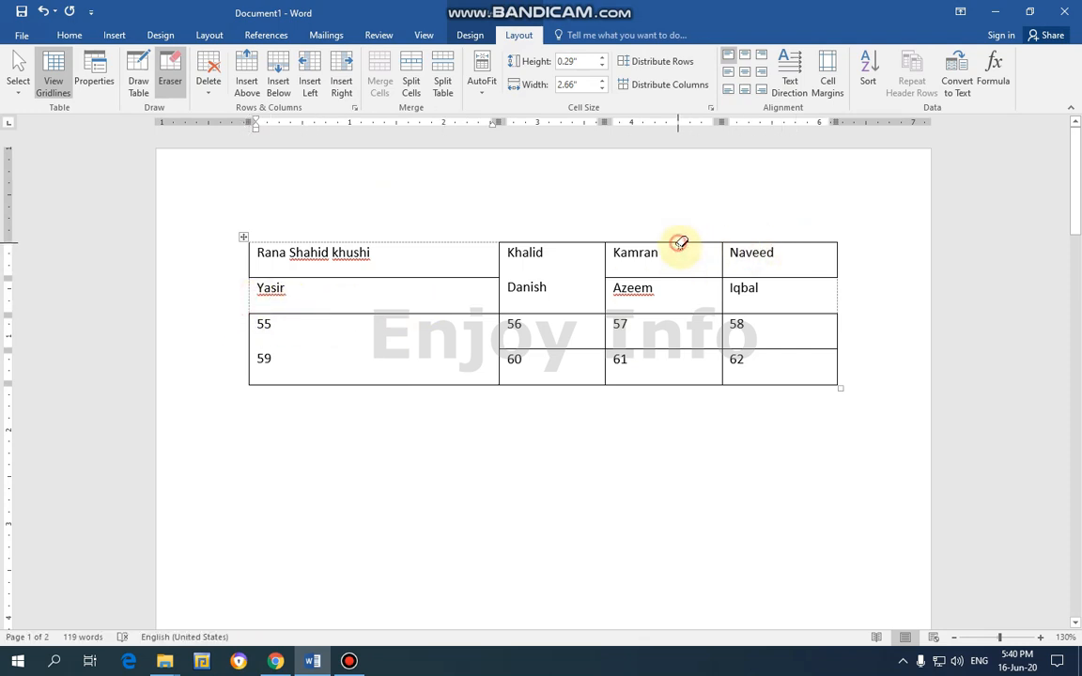
click(570, 348)
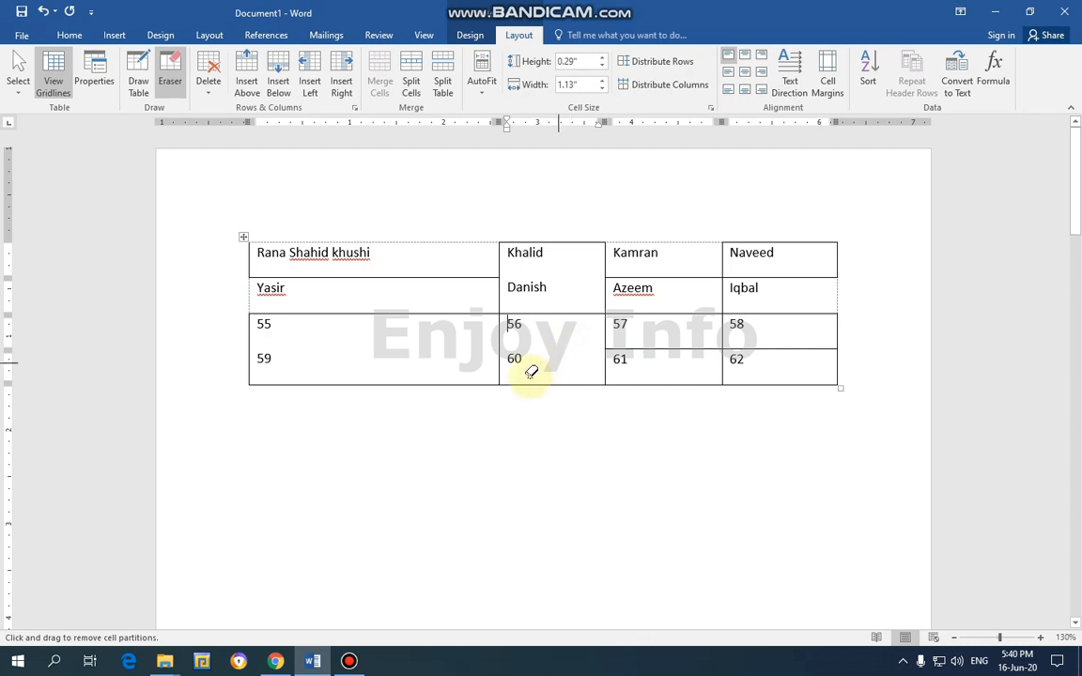
key(Escape)
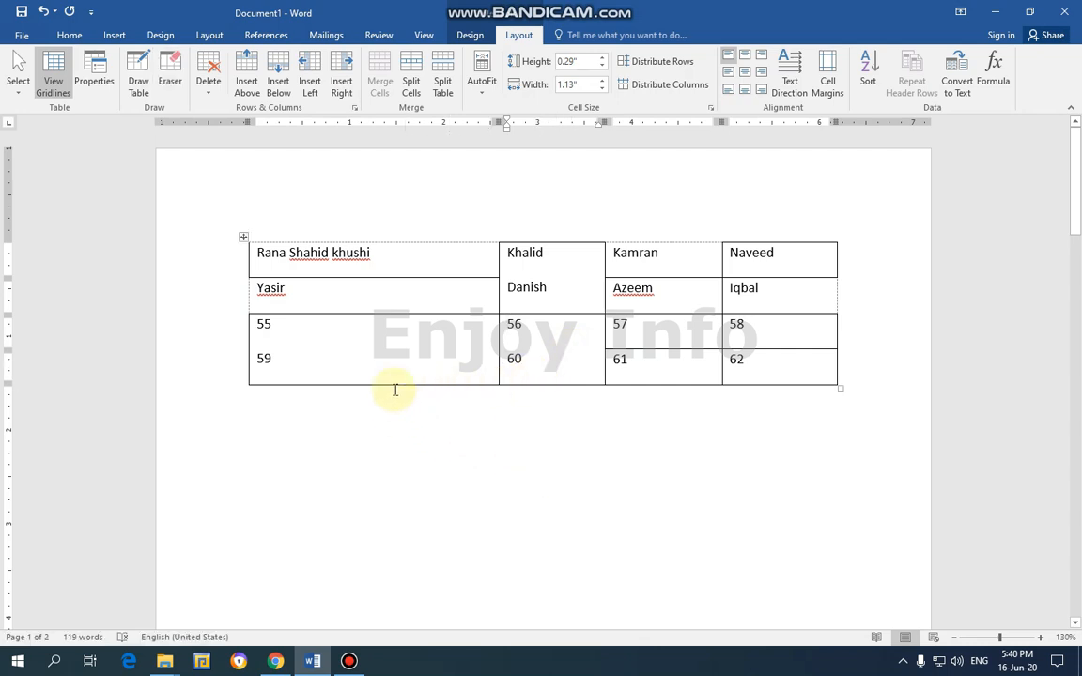
Erase the bottom border of the first column and check the table in the print preview.
click(170, 74)
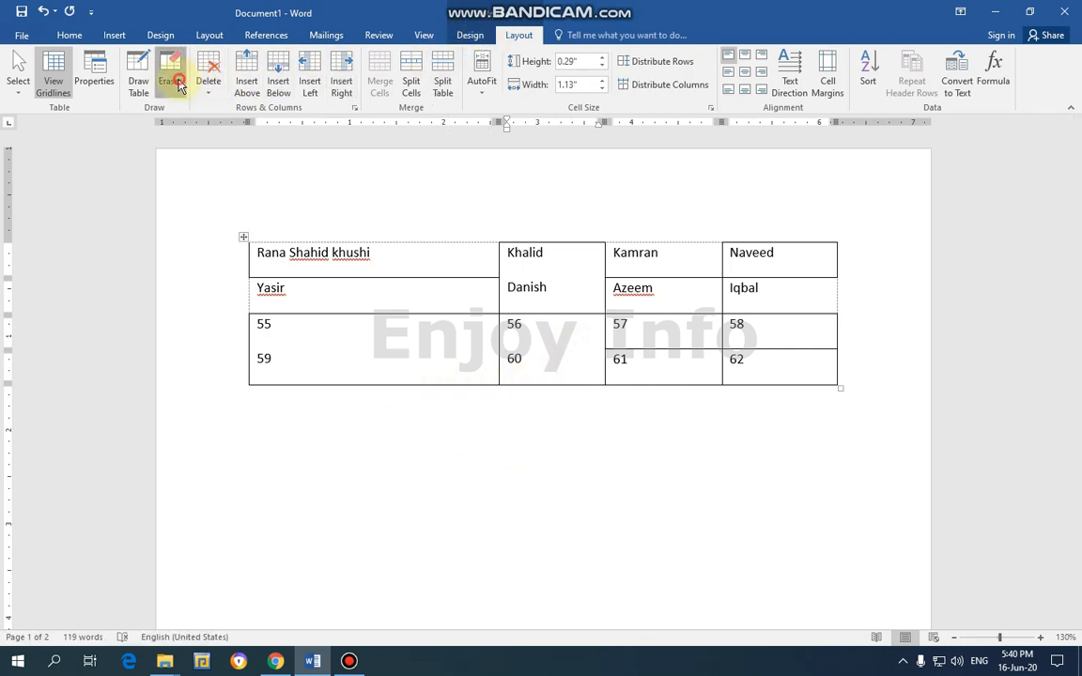
key(Escape)
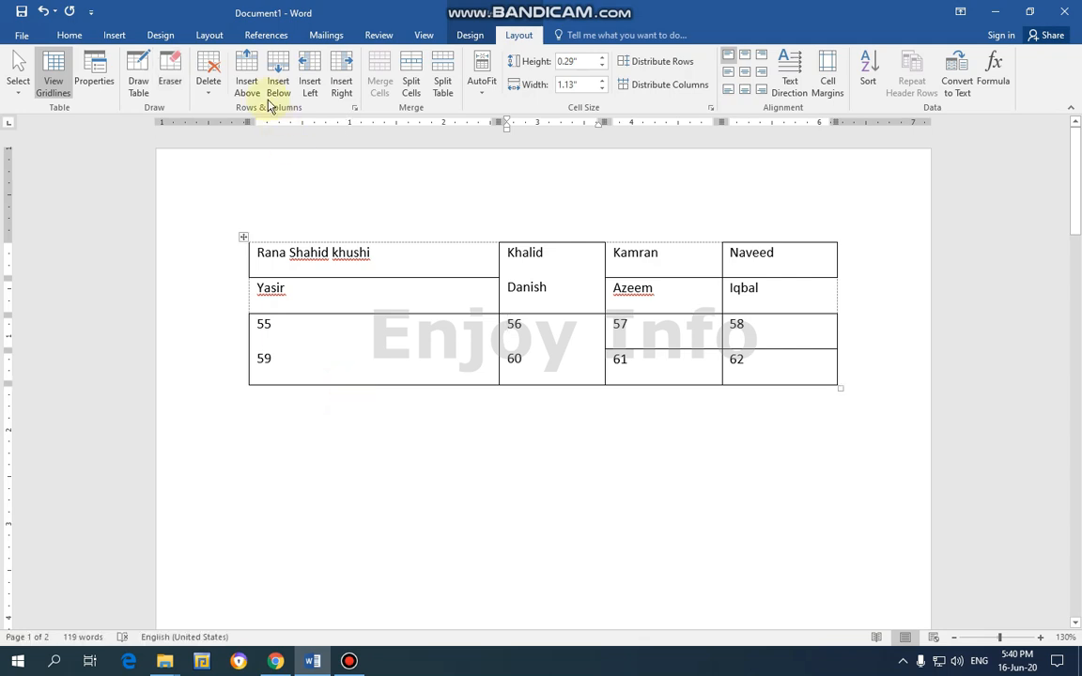
click(207, 82)
click(175, 90)
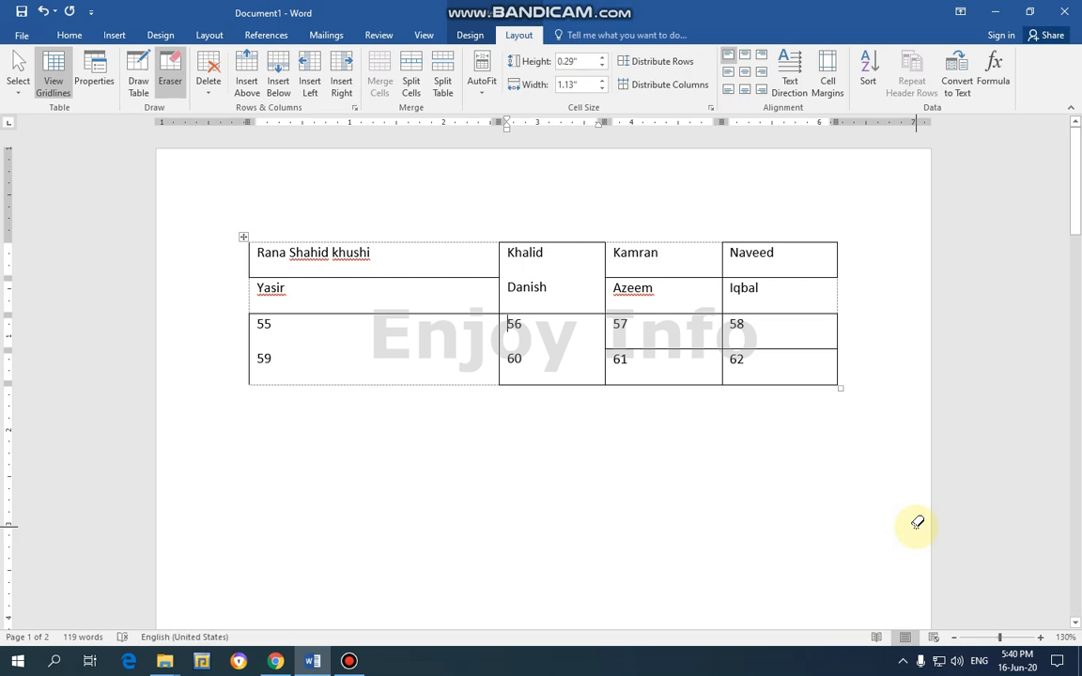
key(ctrl+p)
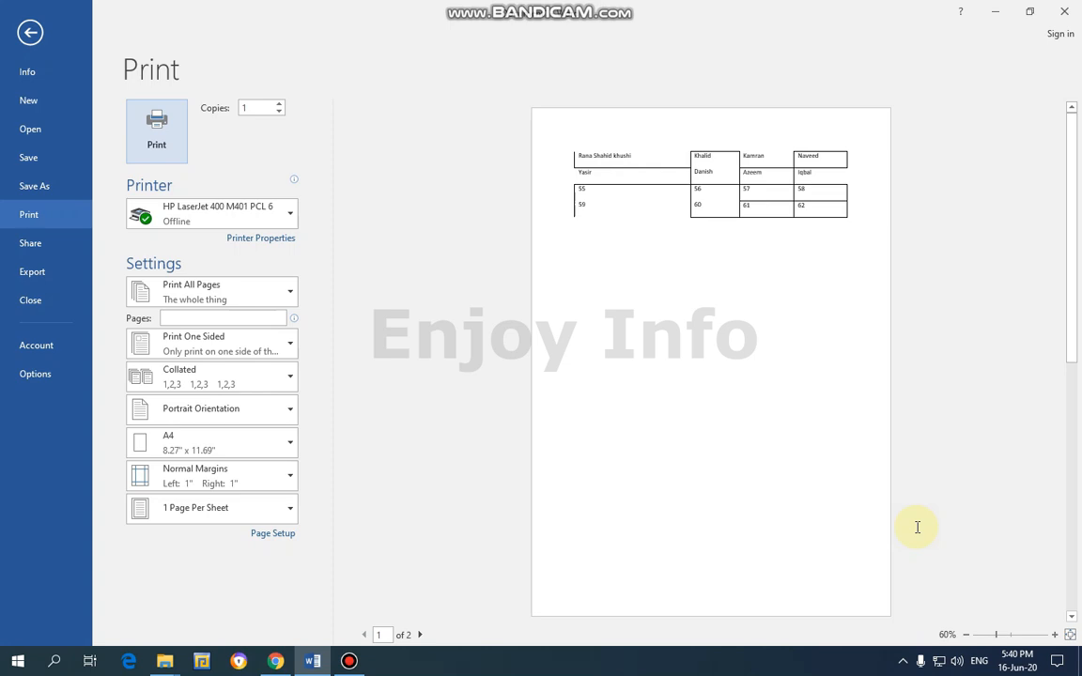
key(Escape)
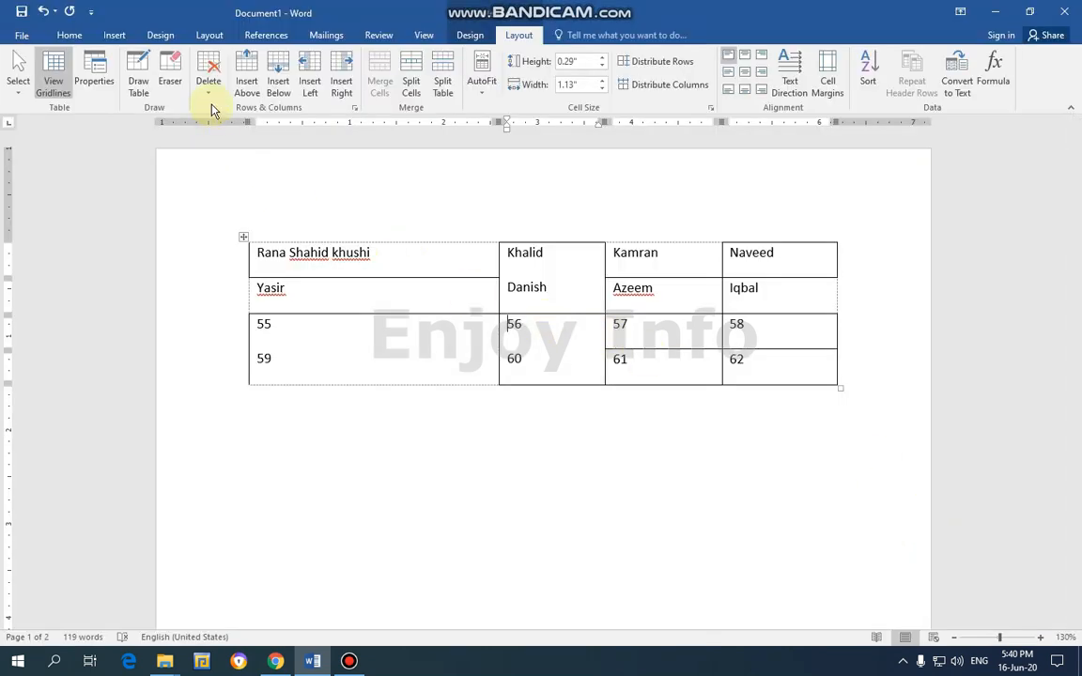
Reapply the plain grid style to the table from its first cell to restore the erased outer borders.
click(361, 256)
click(469, 34)
click(208, 73)
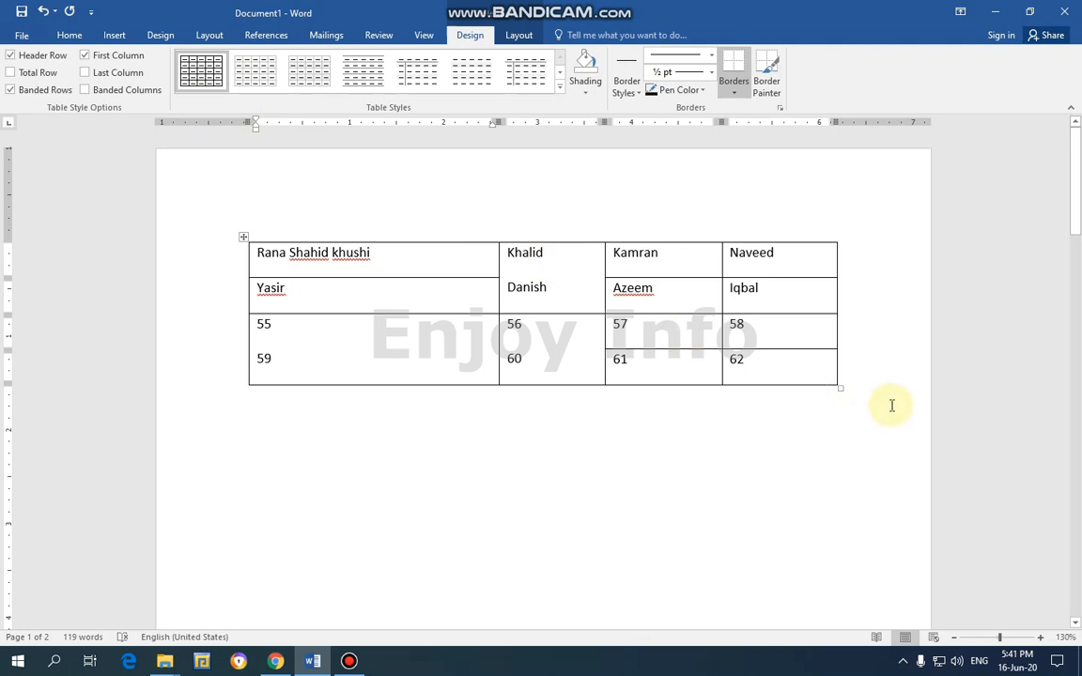
Remove all borders from the whole table and deselect it.
drag(891, 404, 190, 198)
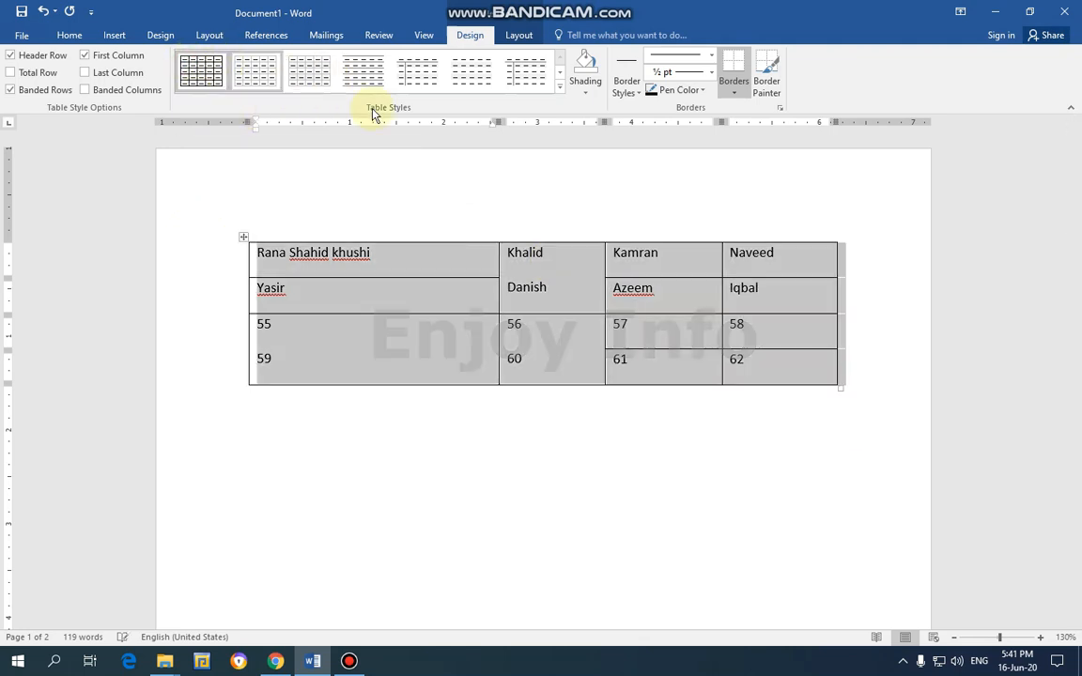
click(737, 101)
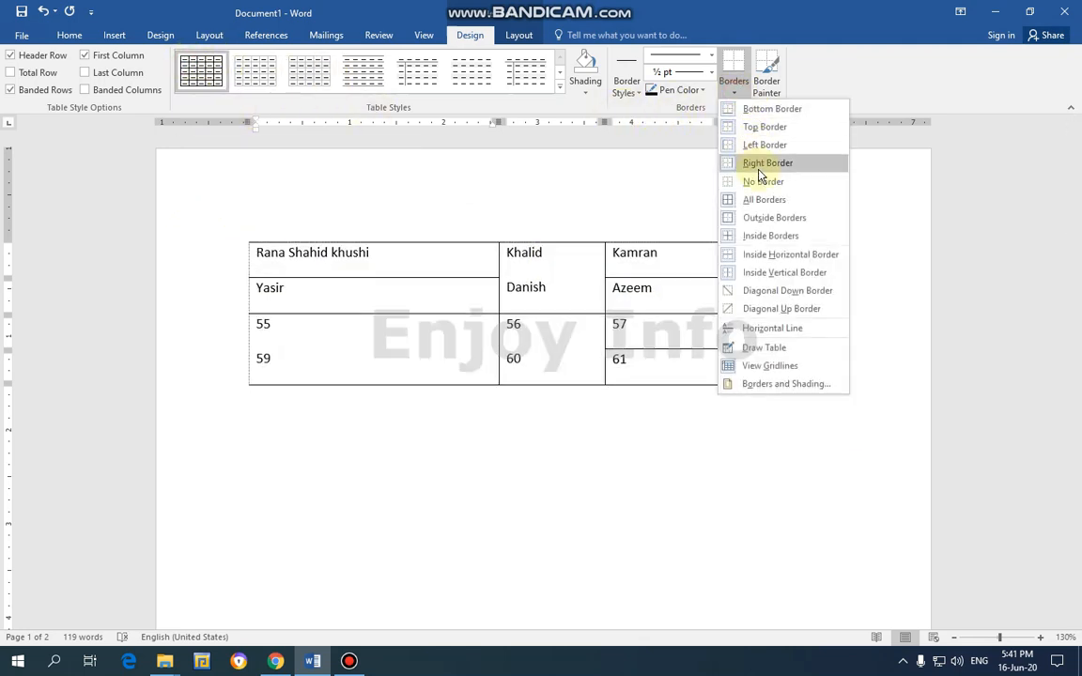
click(767, 195)
click(849, 267)
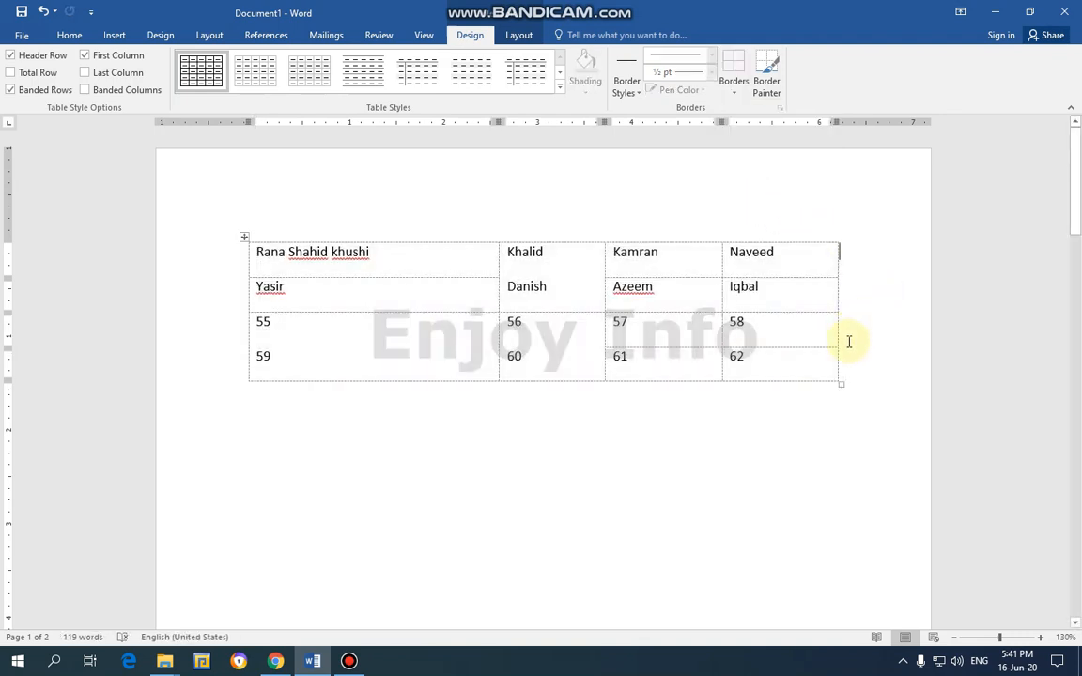
Select the whole table and hide its gridlines.
drag(870, 383, 178, 239)
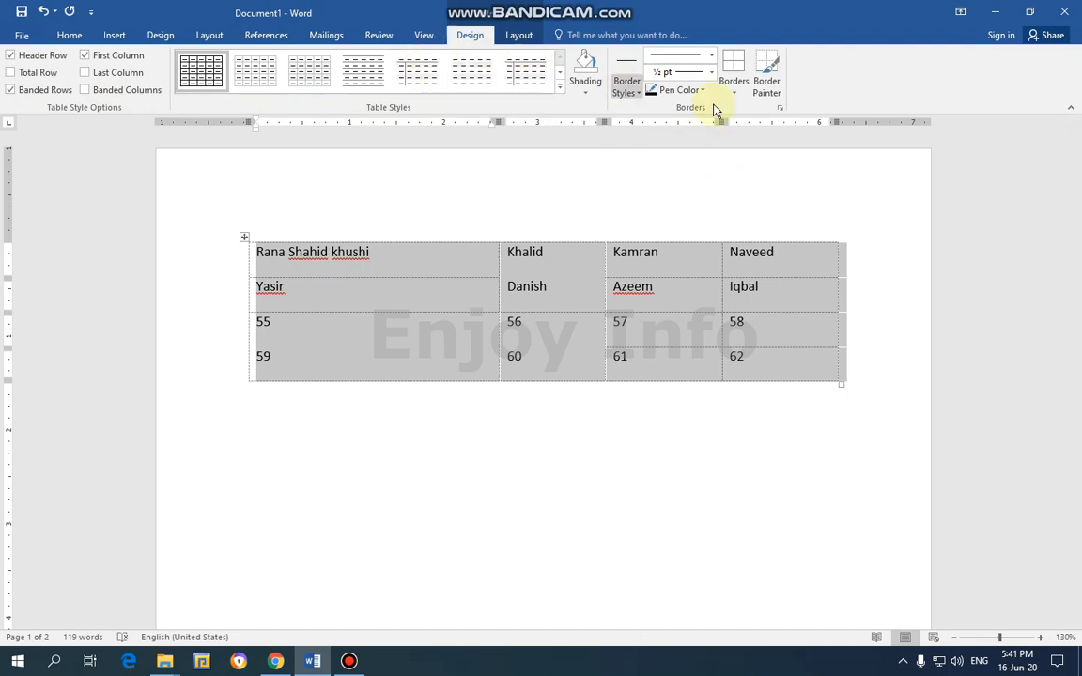
click(511, 38)
click(53, 79)
Apply the plain grid style to the whole table, reapply it after reselecting all cells, and deselect the table.
click(470, 37)
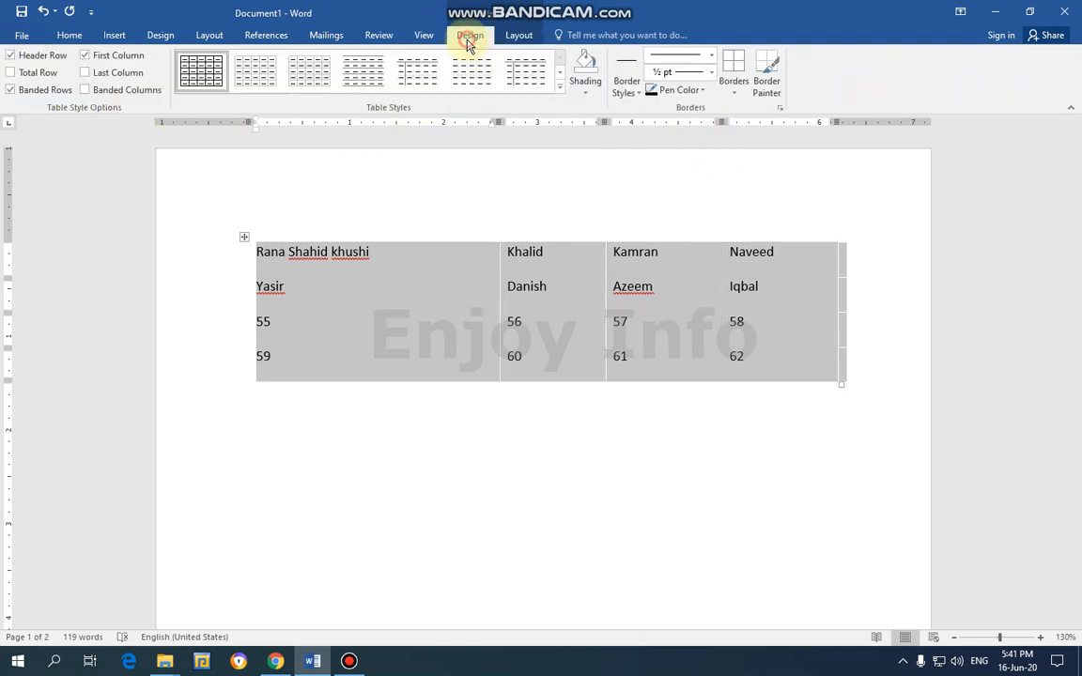
click(202, 74)
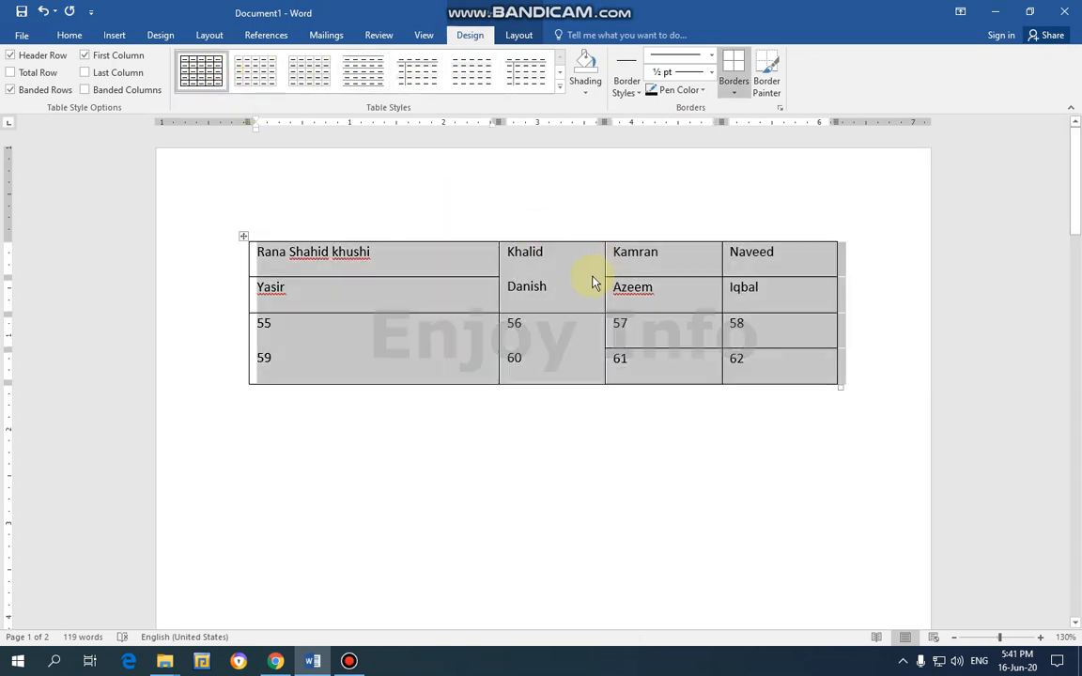
click(657, 236)
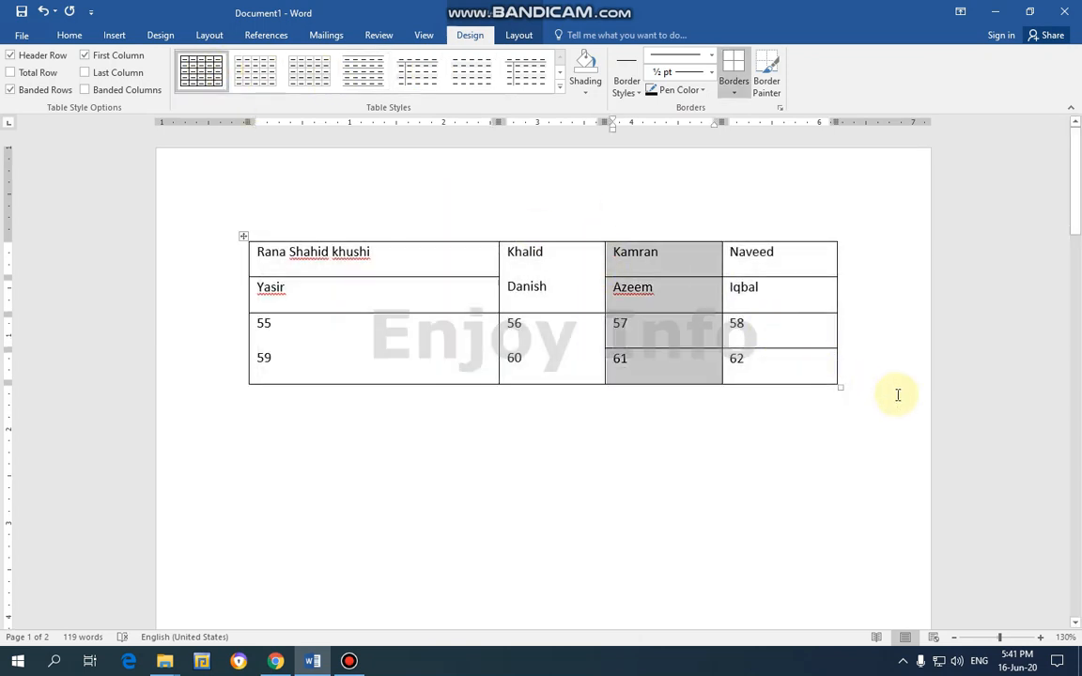
drag(796, 362, 282, 233)
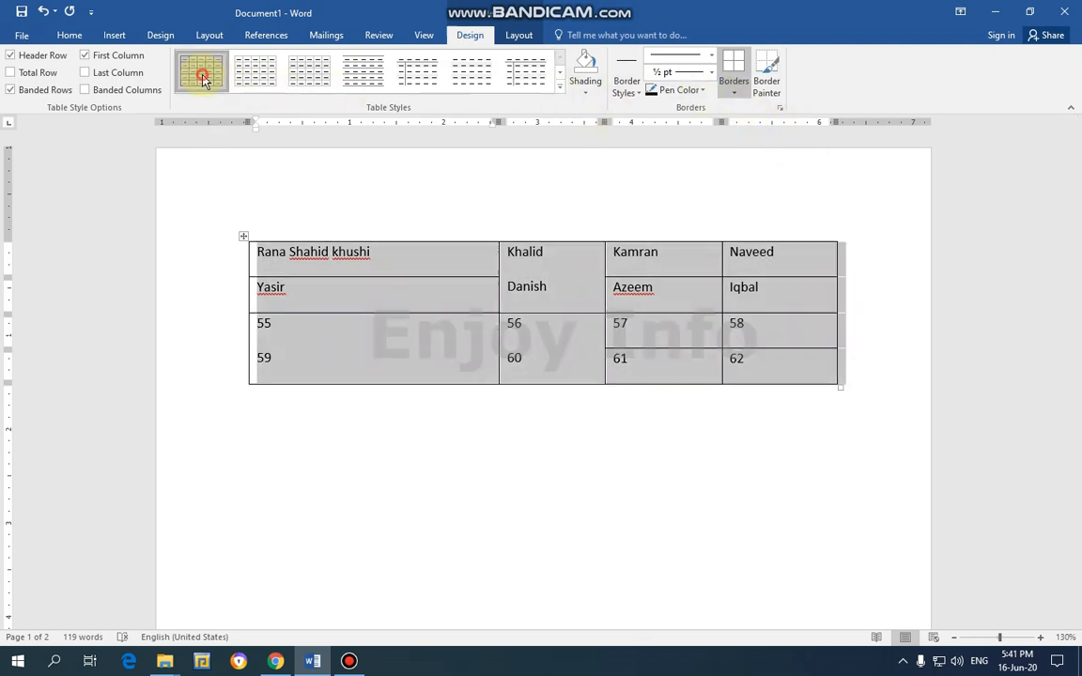
click(749, 441)
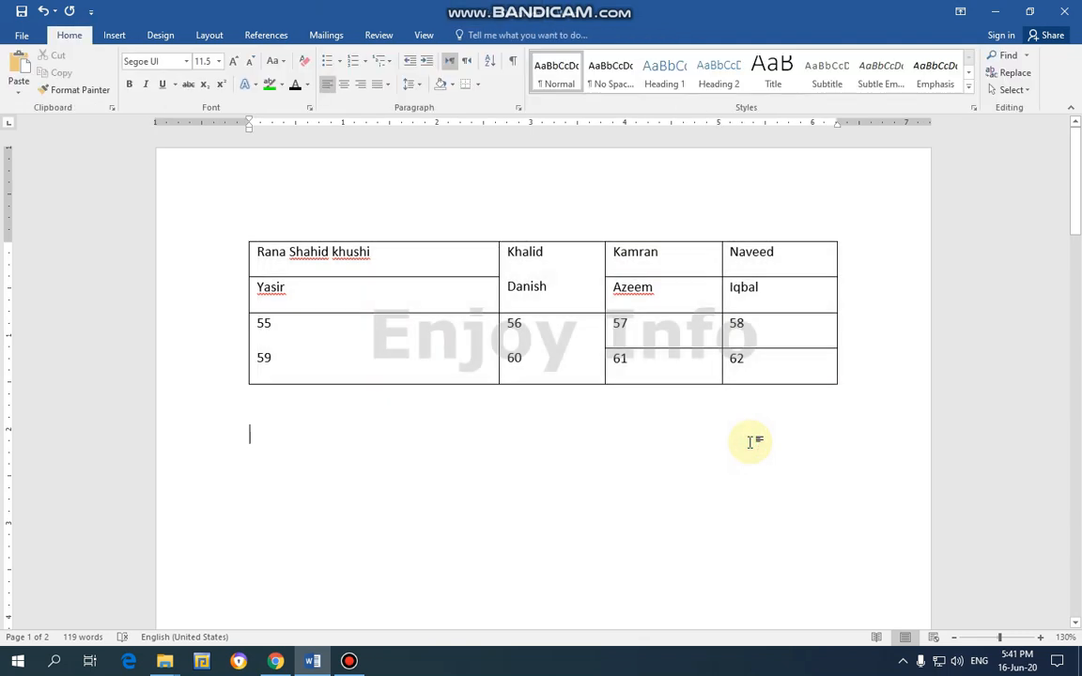
Undo the recent style and border changes until every erased cell divider is restored, and deselect the table.
key(ctrl+a)
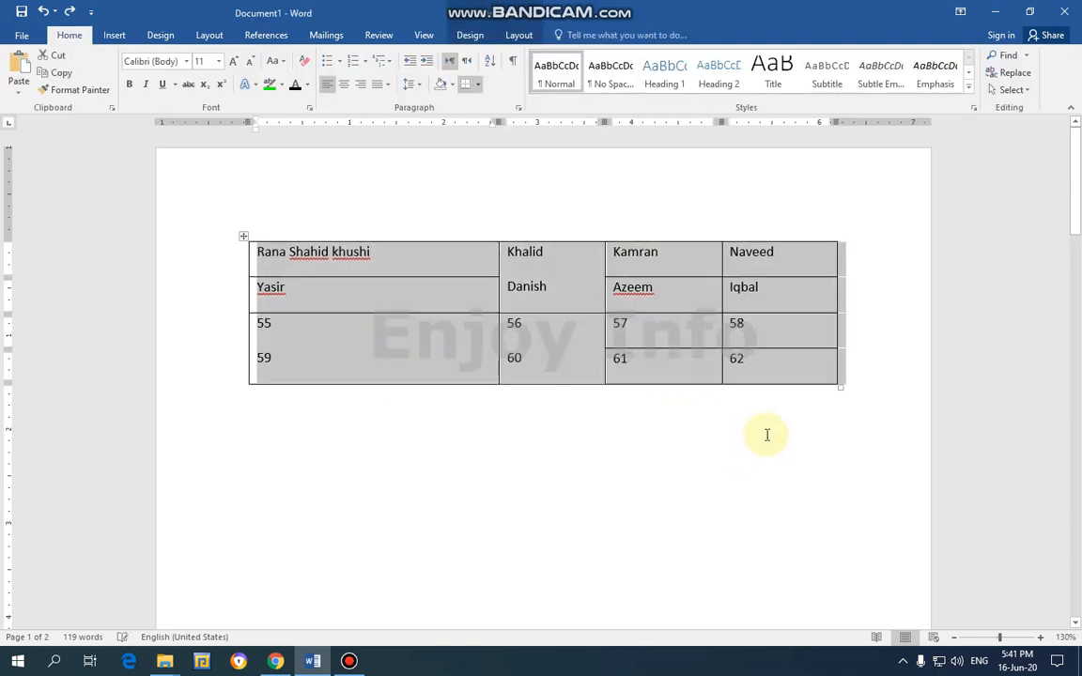
key(ctrl+z)
key(ctrl+z)
key(ctrl+z)
key(ctrl+z)
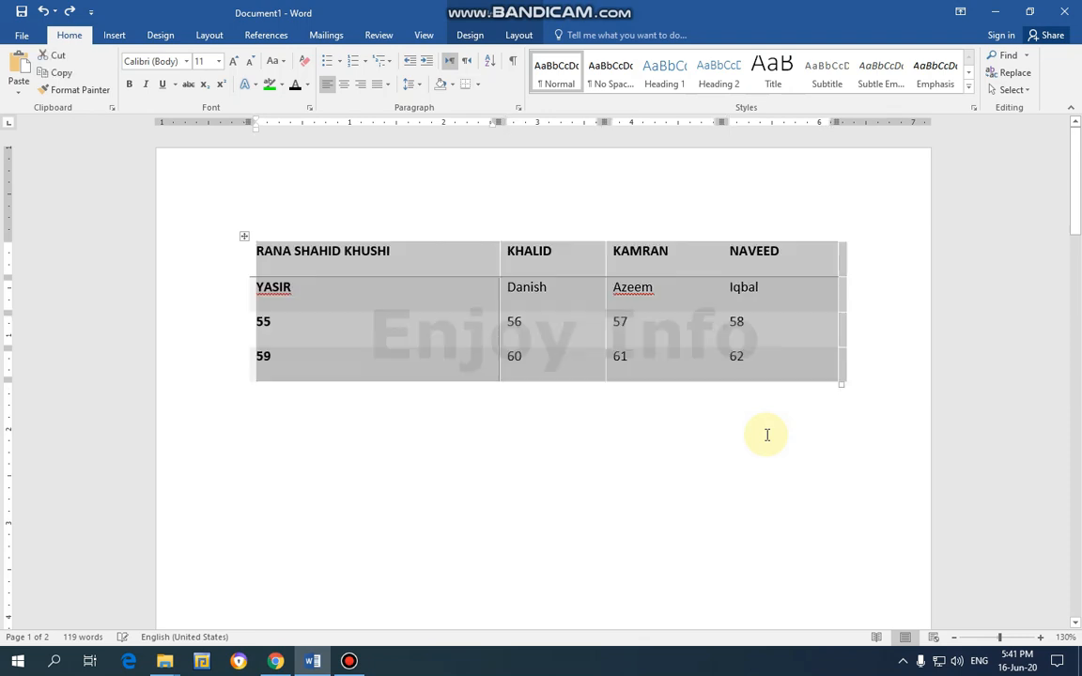
key(ctrl+z)
click(767, 435)
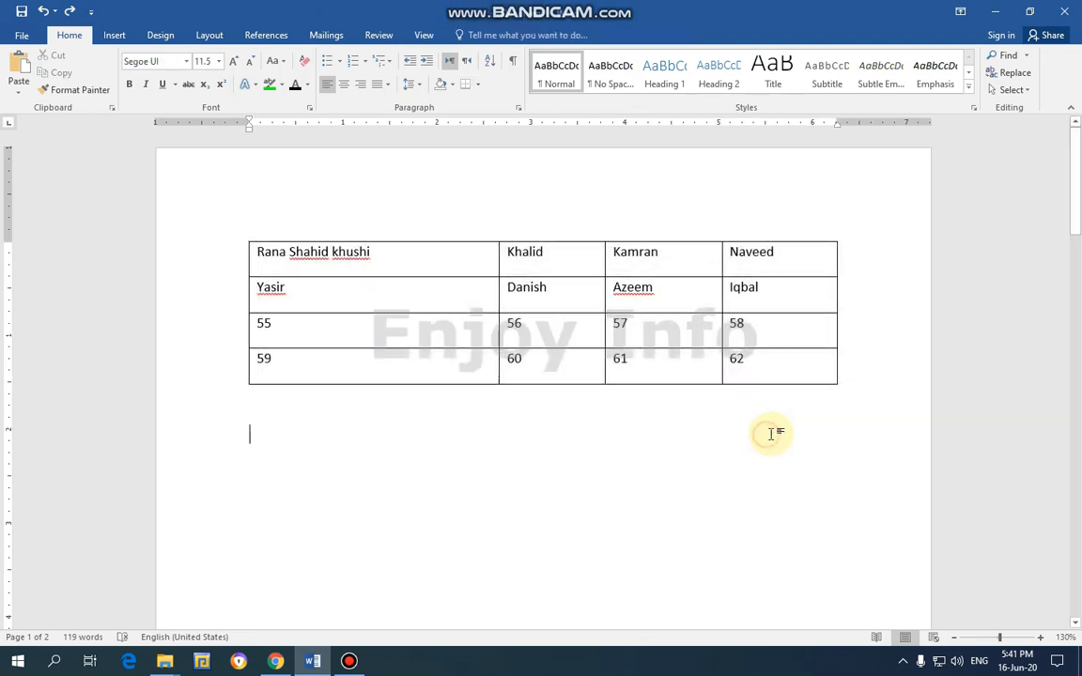
Delete the table's first cell with the remaining cells shifted left, and undo the deletion.
click(418, 250)
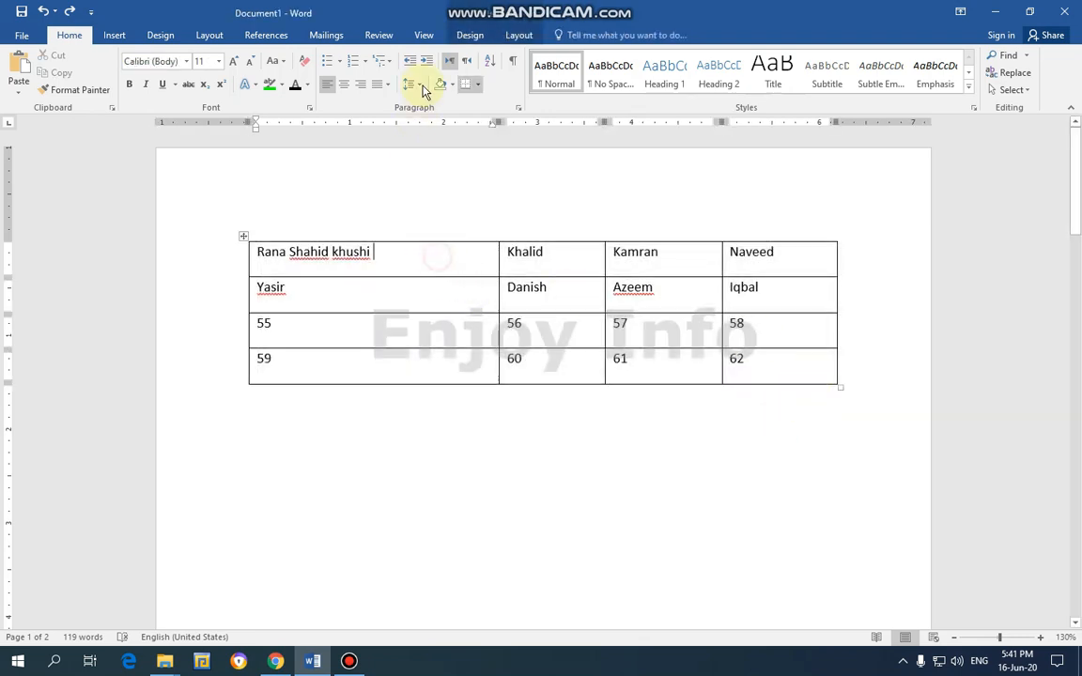
click(515, 35)
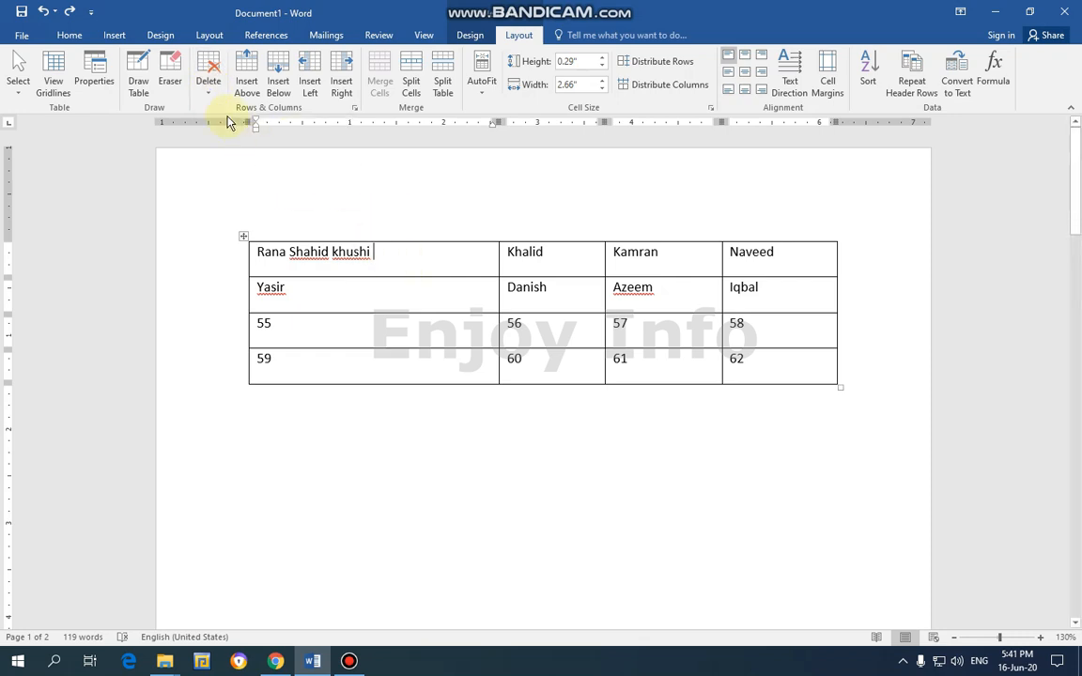
click(207, 85)
click(231, 110)
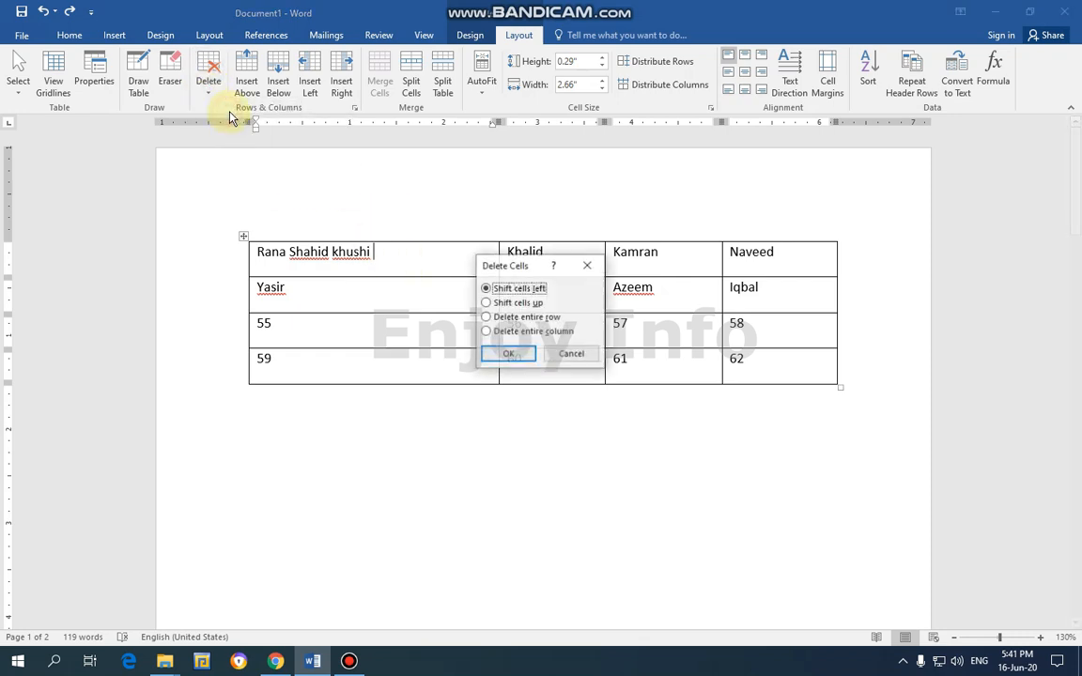
click(508, 354)
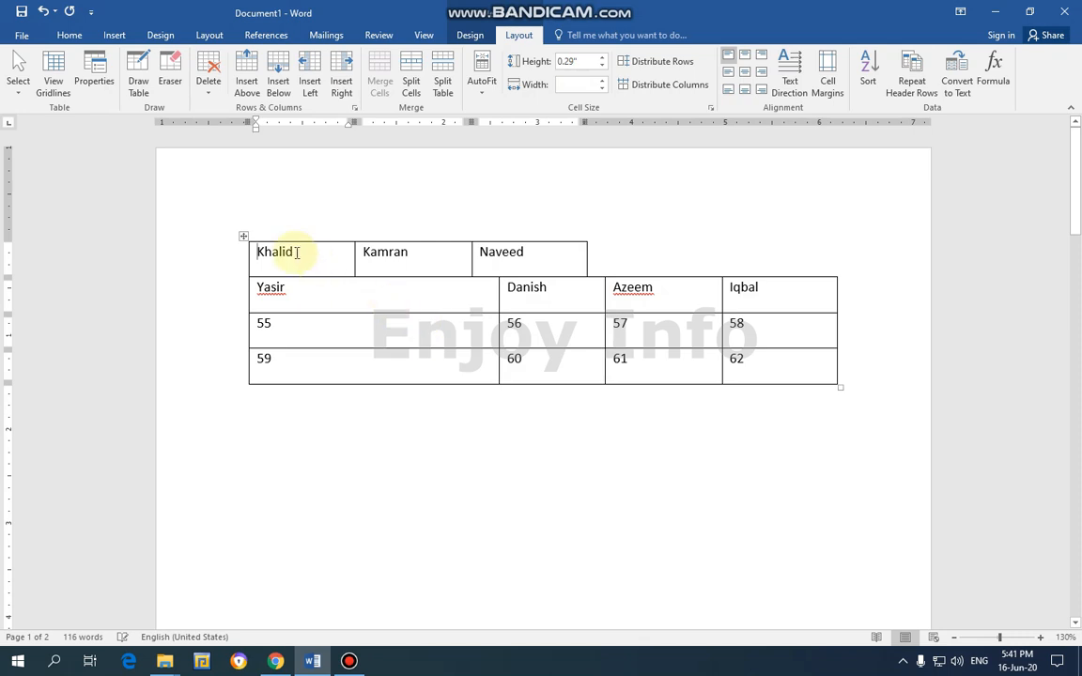
key(ctrl+z)
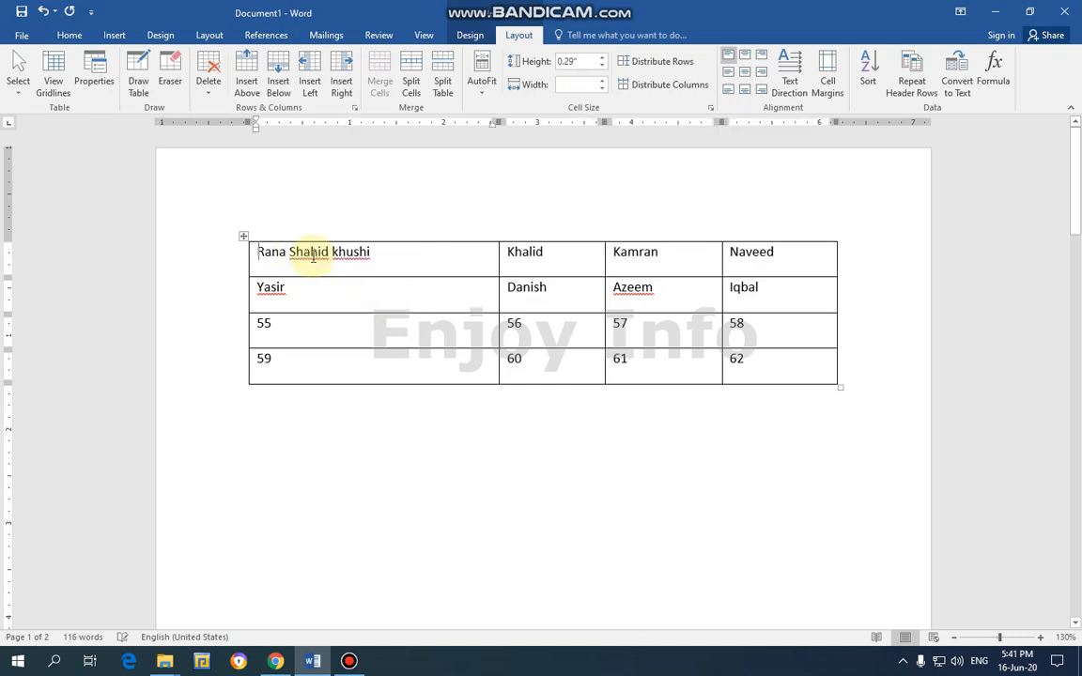
Delete the table's first column and undo the deletion.
click(208, 83)
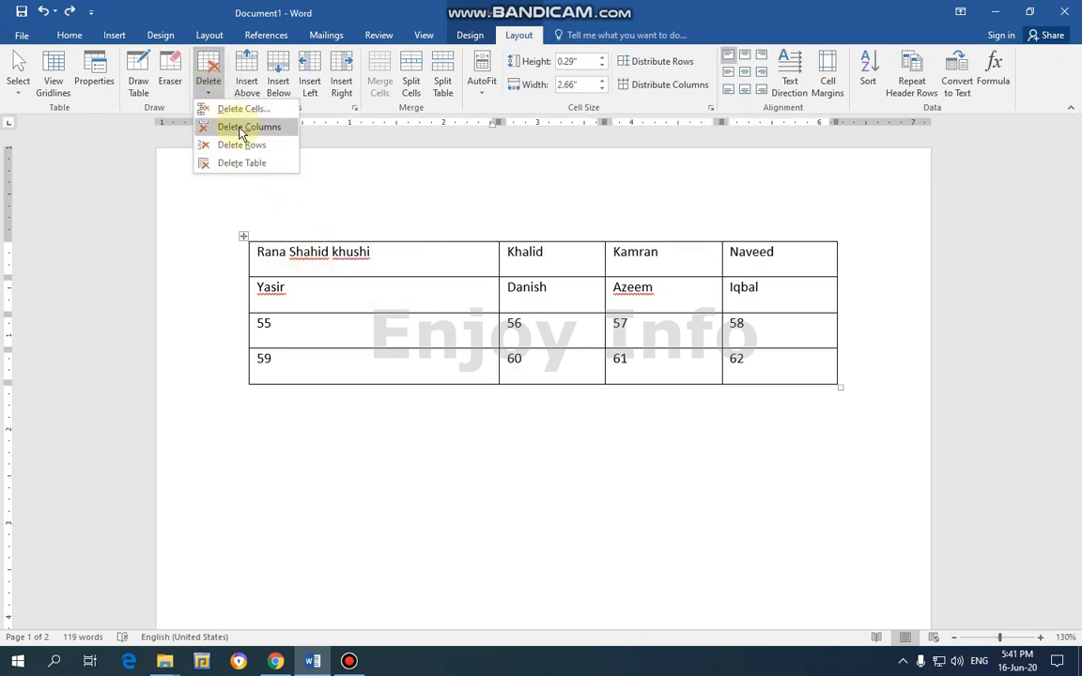
click(241, 134)
key(ctrl+z)
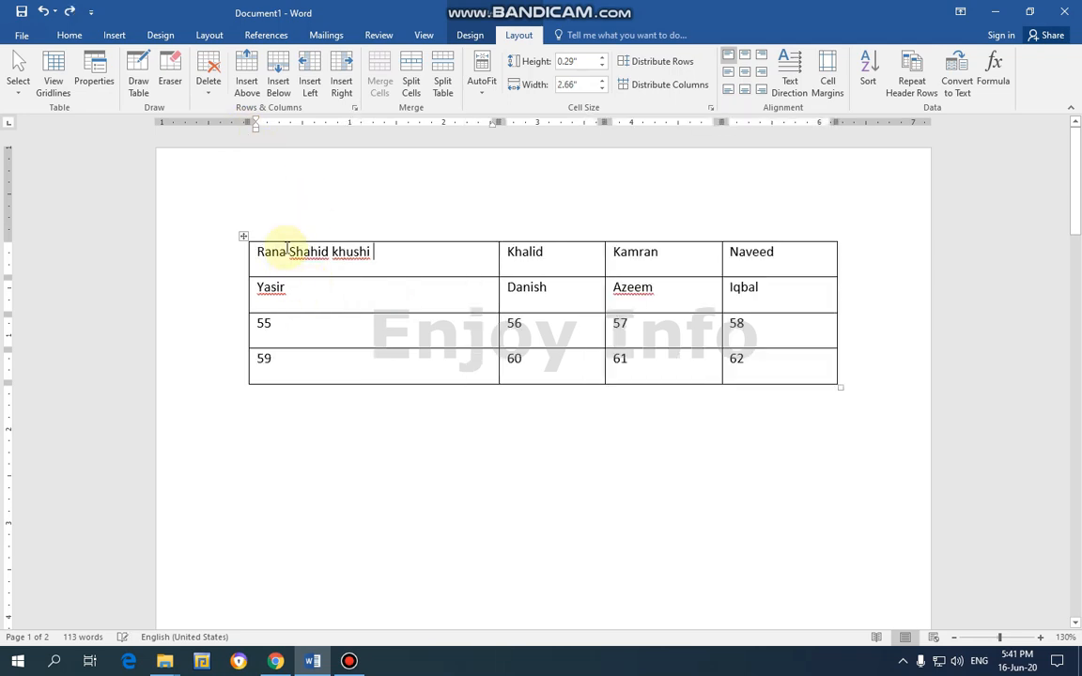
Delete the table's first row and undo it, and do the same with the third row.
click(208, 90)
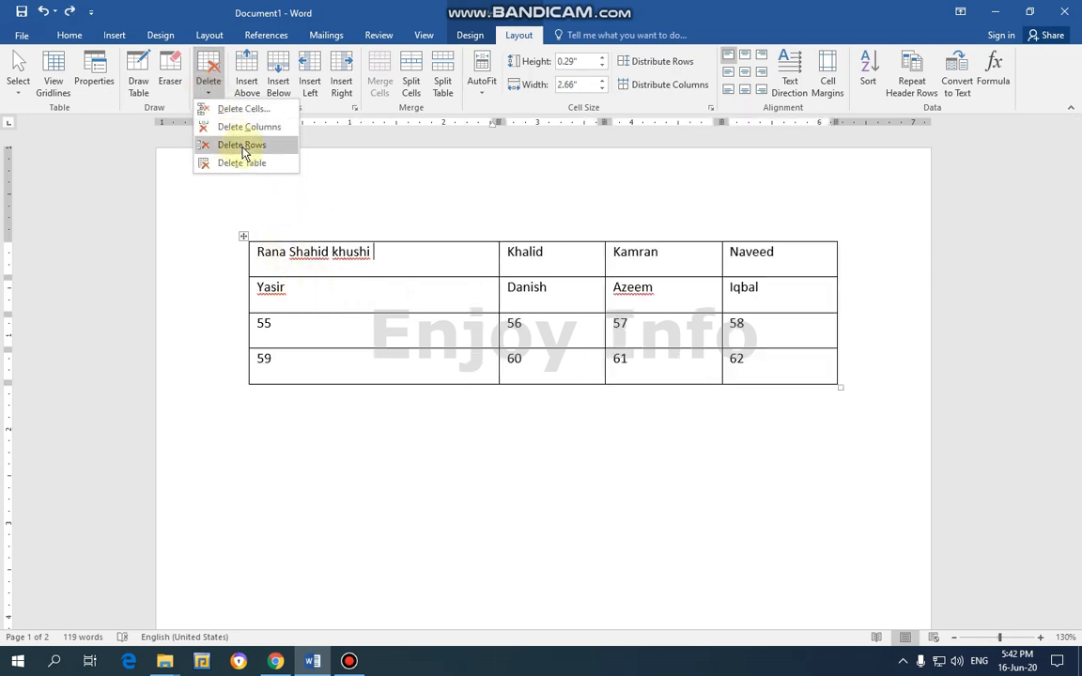
click(242, 145)
key(ctrl+z)
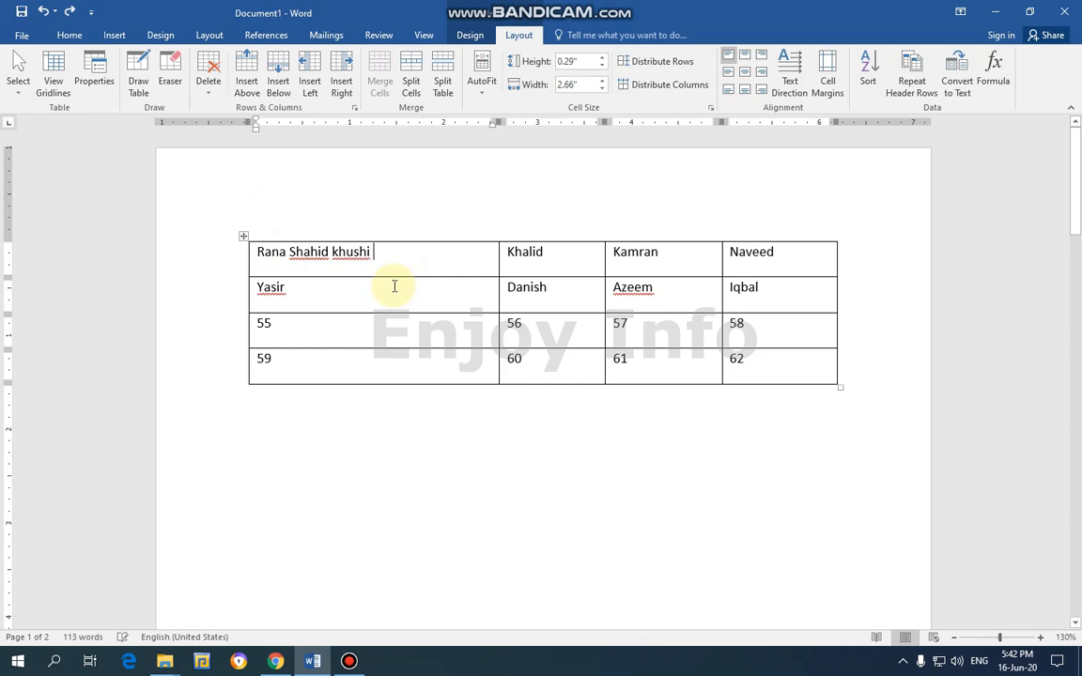
click(345, 330)
click(208, 100)
click(222, 144)
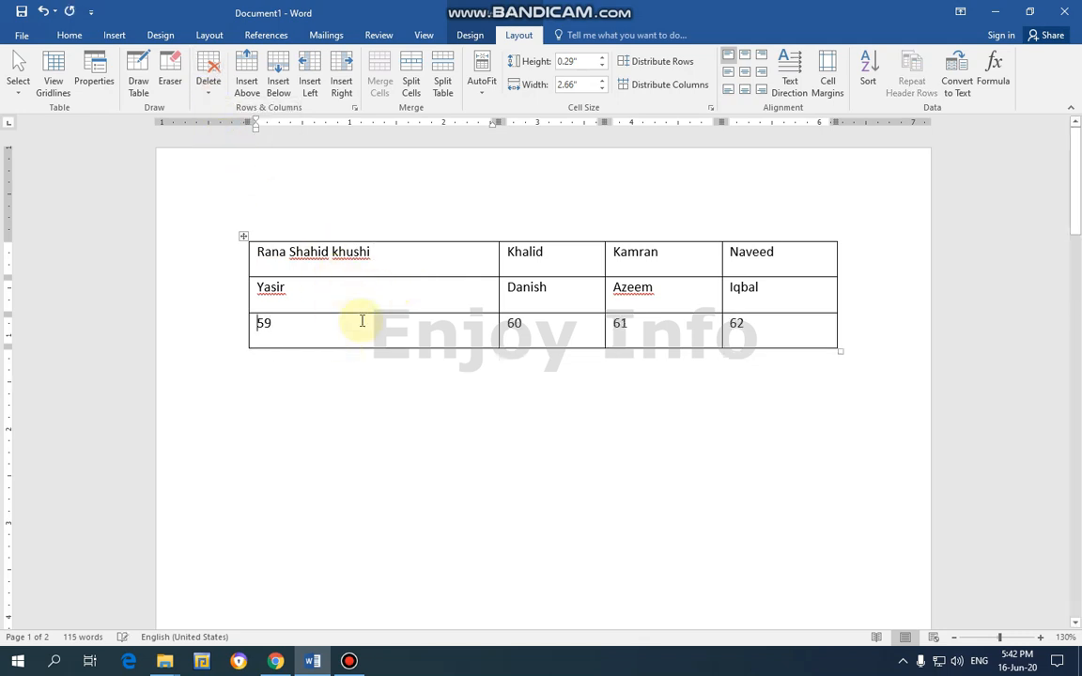
key(ctrl+z)
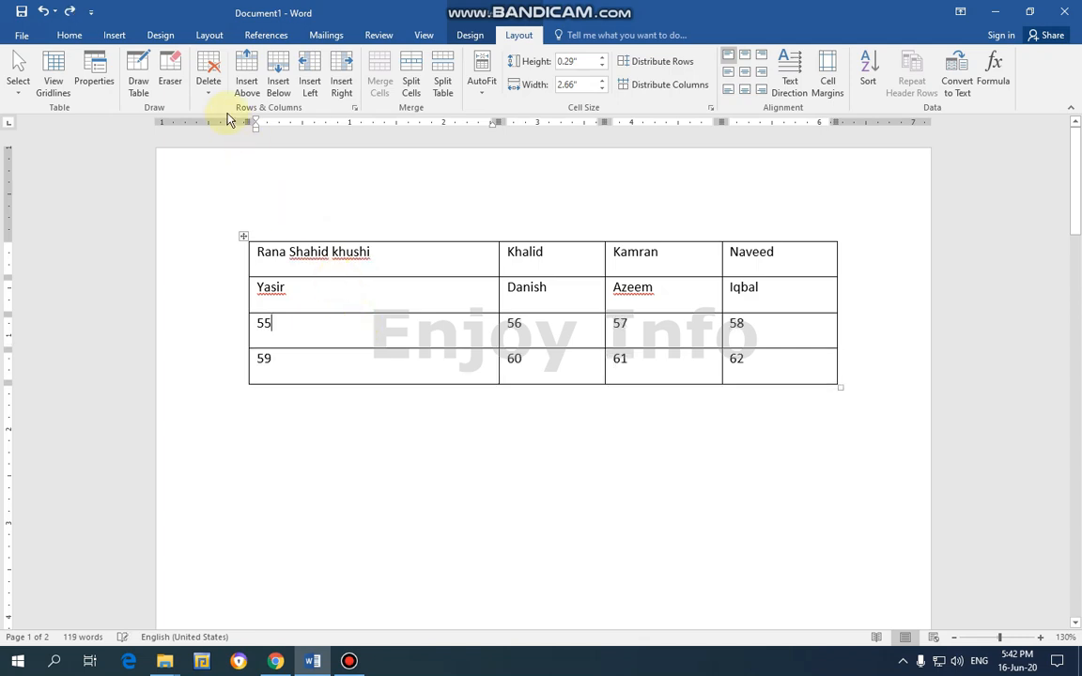
Delete the entire table from a cell in the third row and undo the deletion.
click(209, 81)
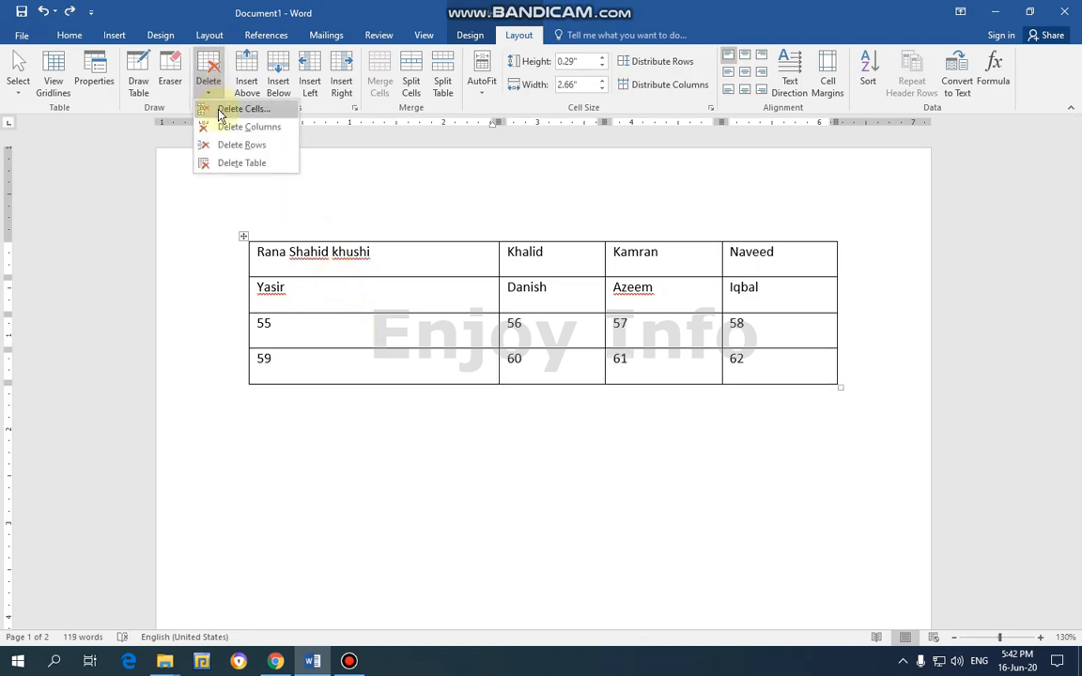
click(239, 162)
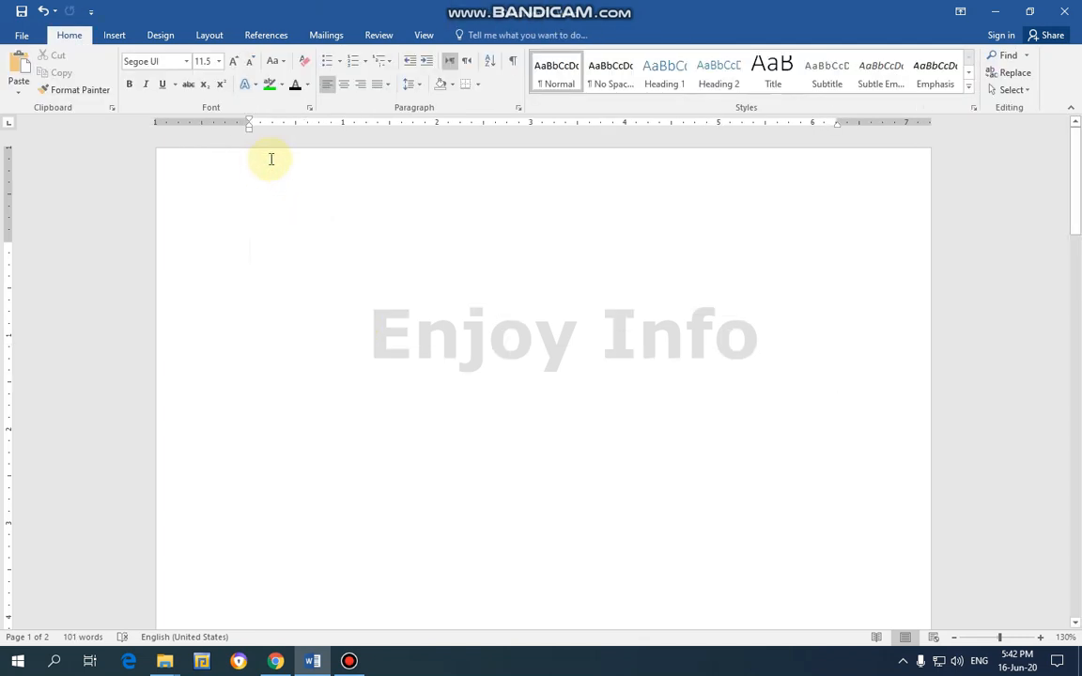
key(ctrl+z)
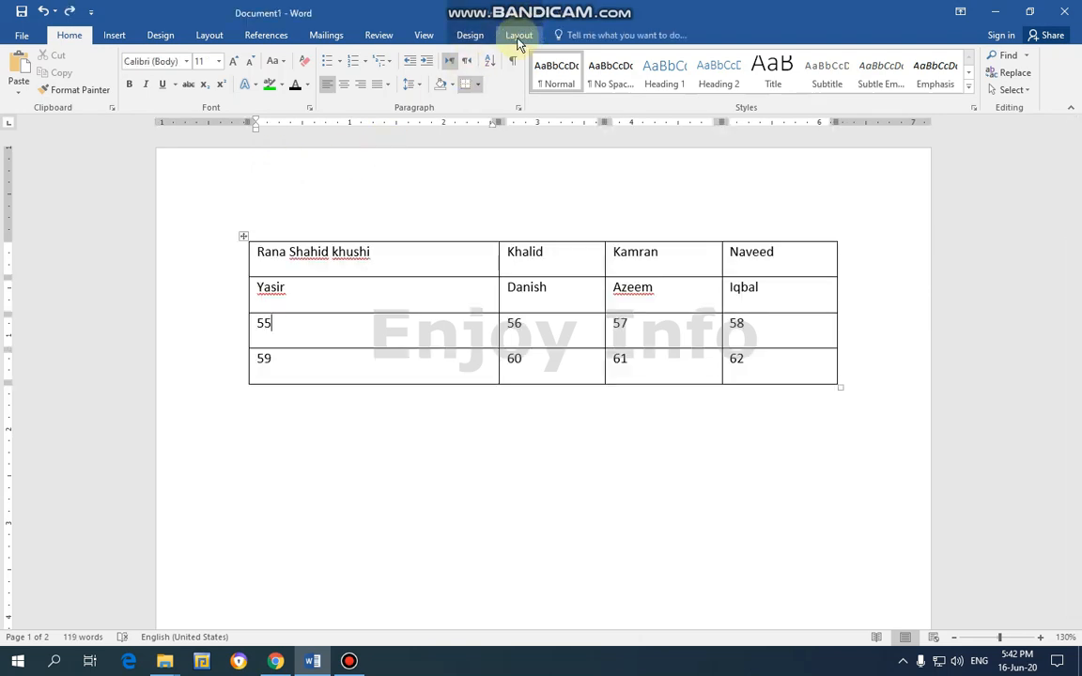
Select the whole table, delete it, and undo the deletion.
click(243, 236)
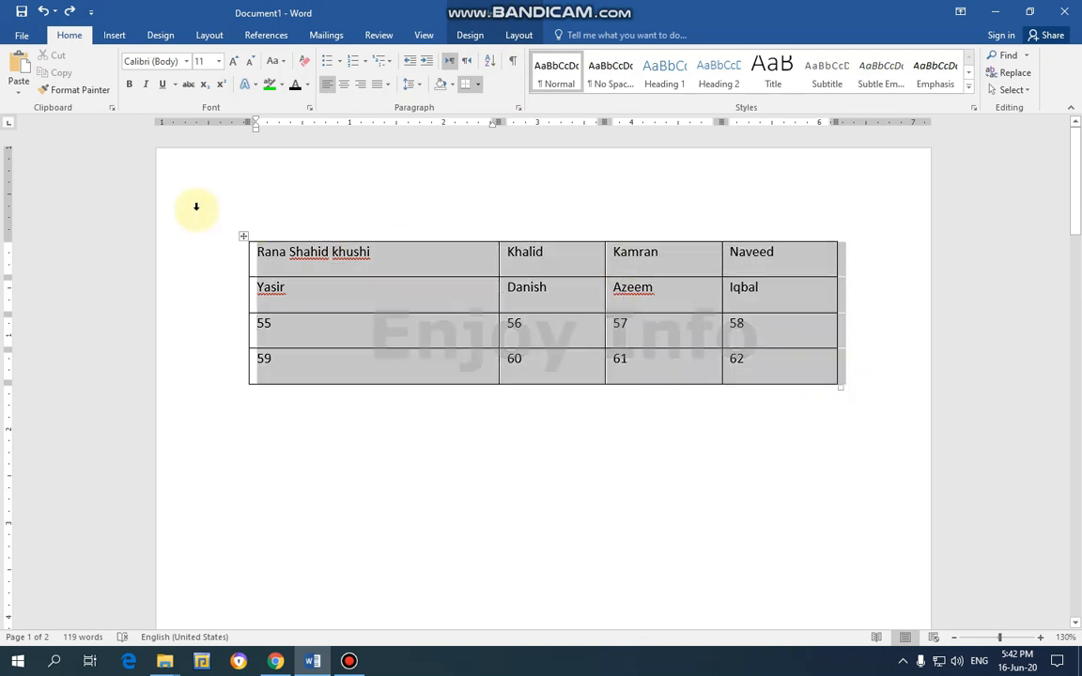
click(514, 35)
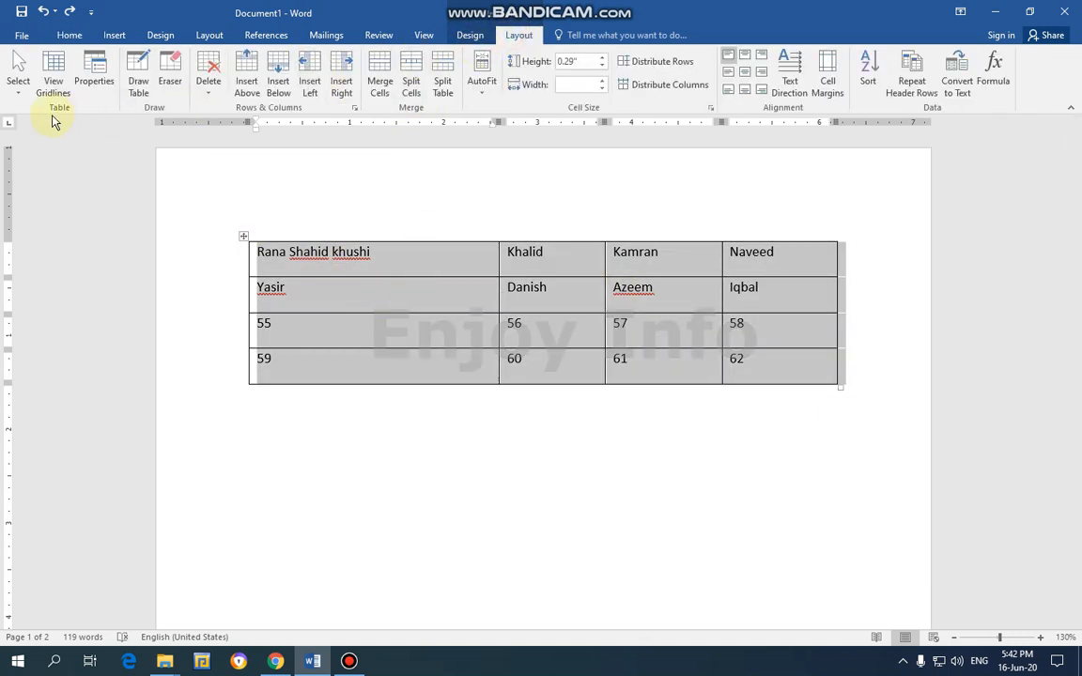
click(208, 81)
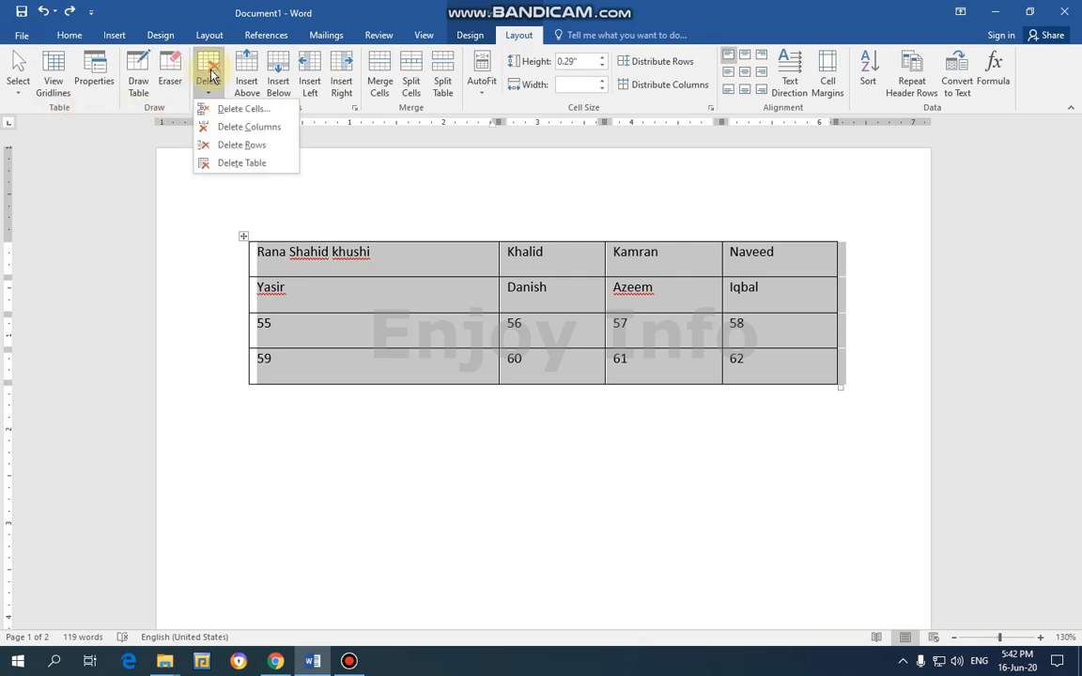
click(246, 166)
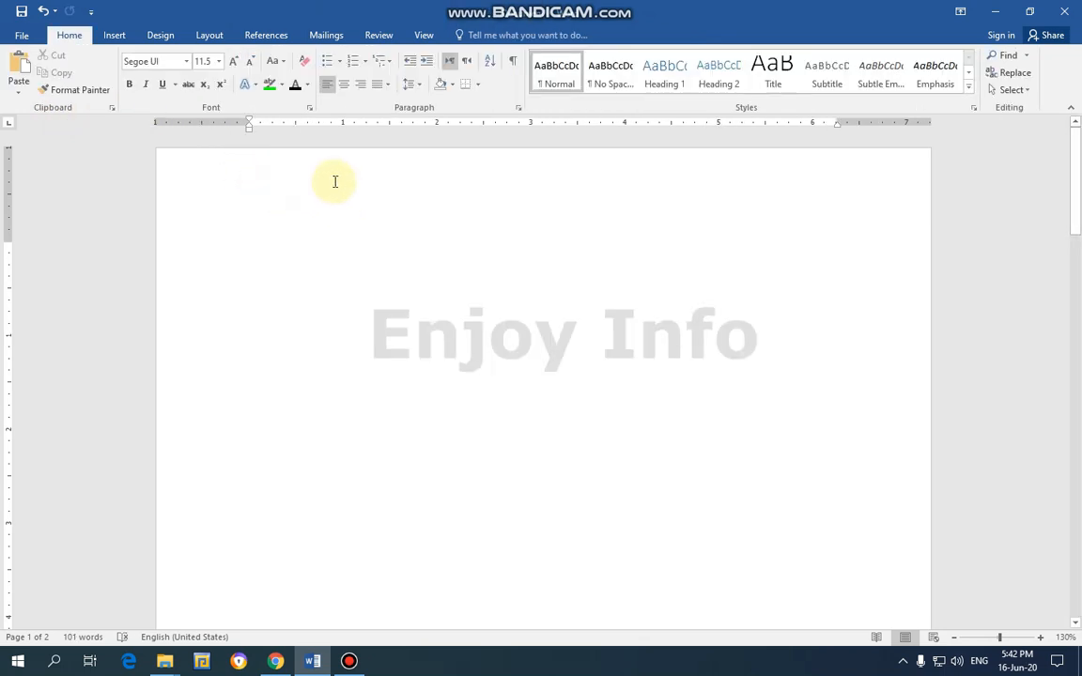
key(ctrl+z)
Delete the entire table with only the first cell active, and undo the deletion.
click(439, 258)
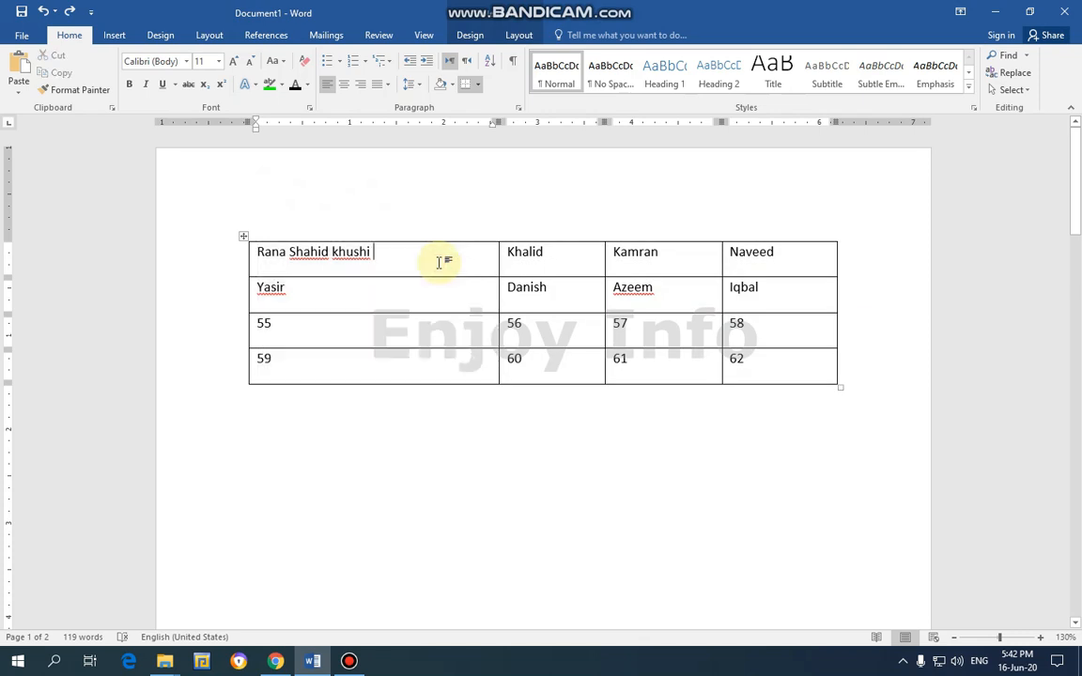
click(516, 39)
click(208, 75)
click(237, 165)
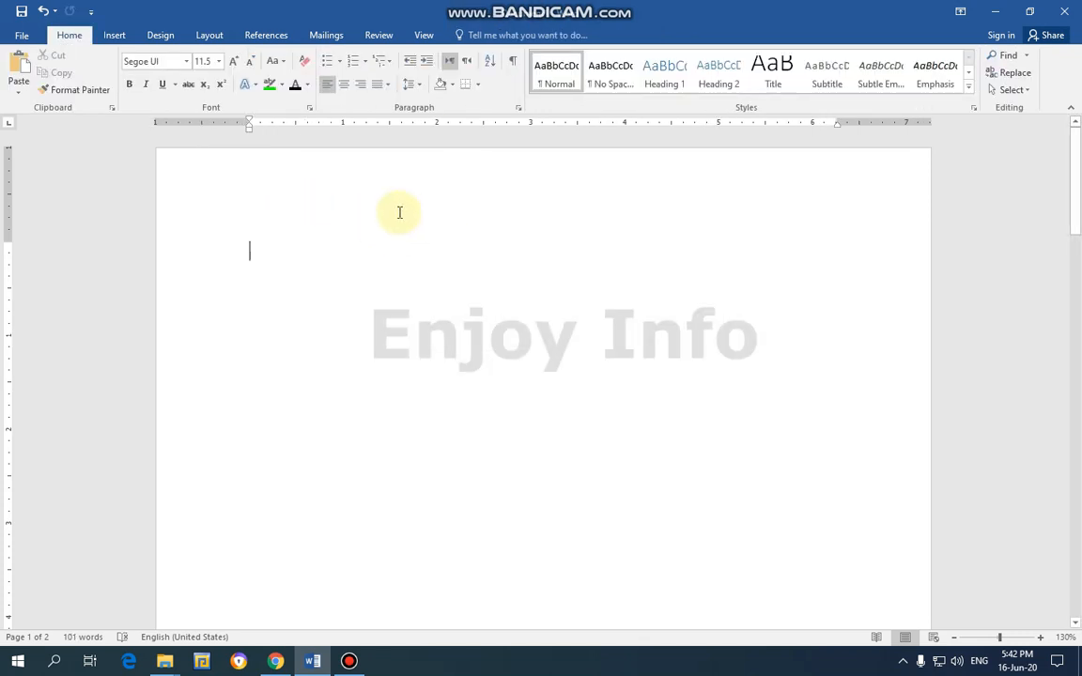
key(ctrl+z)
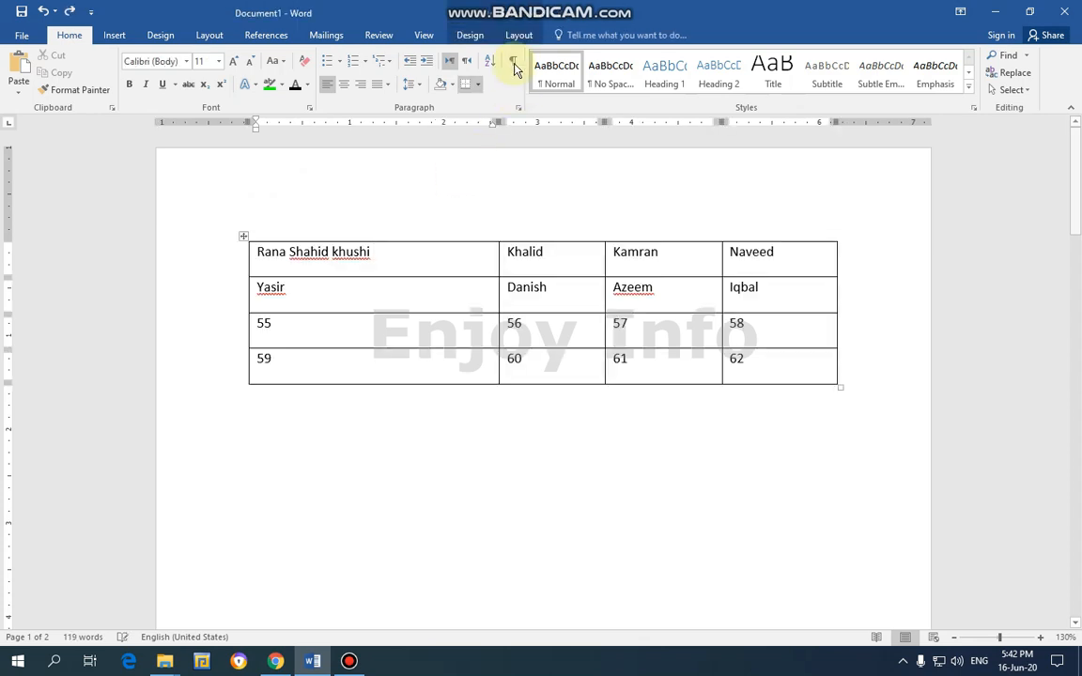
Insert an empty row above the table's first row and another below its last row.
click(516, 37)
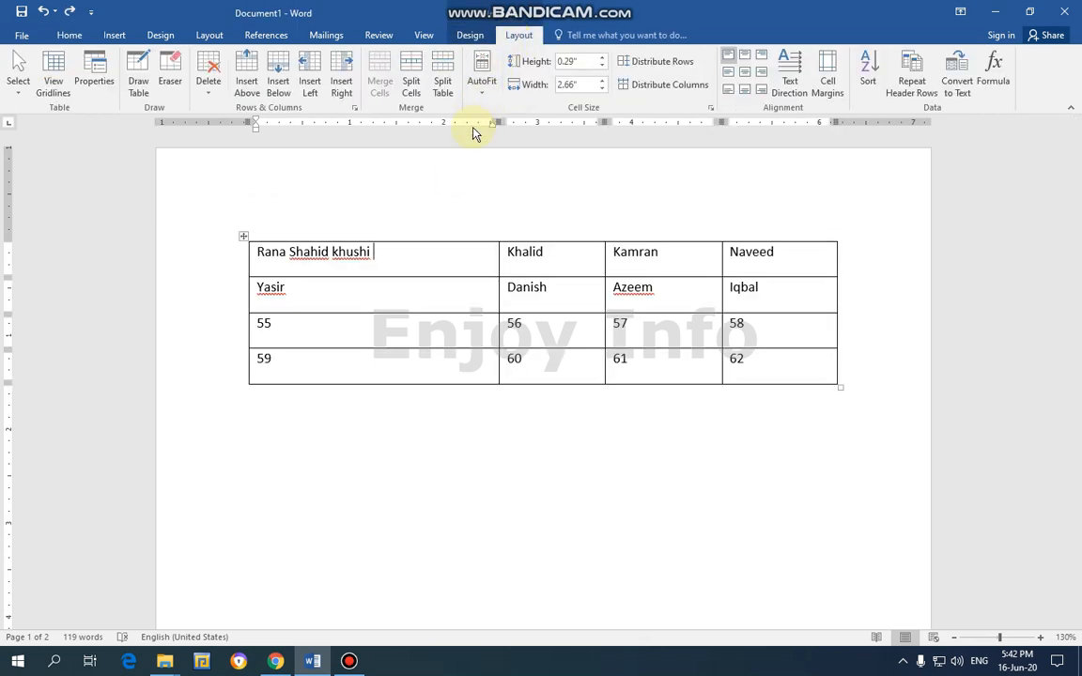
click(247, 91)
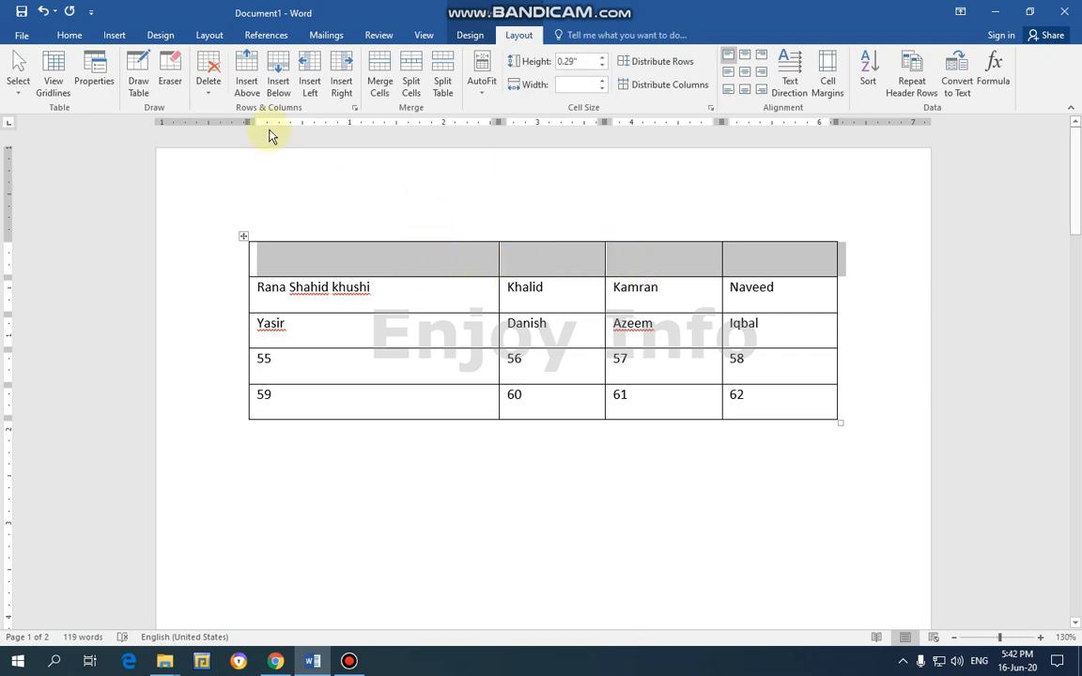
click(343, 405)
click(278, 92)
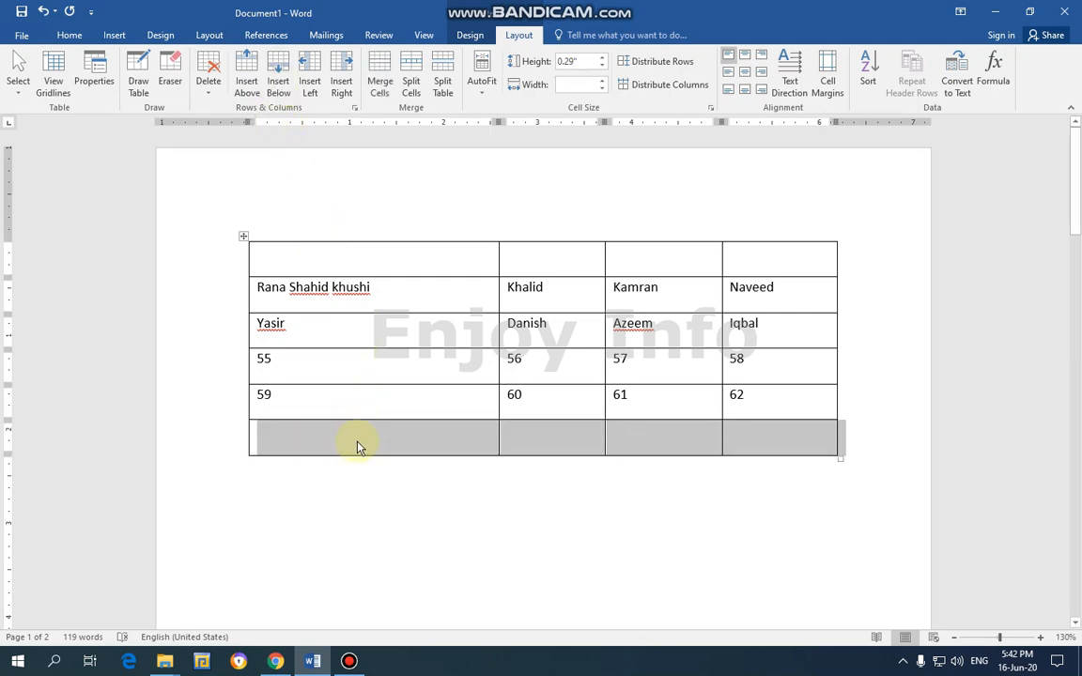
Insert an empty column to the right of the table's last column.
click(792, 291)
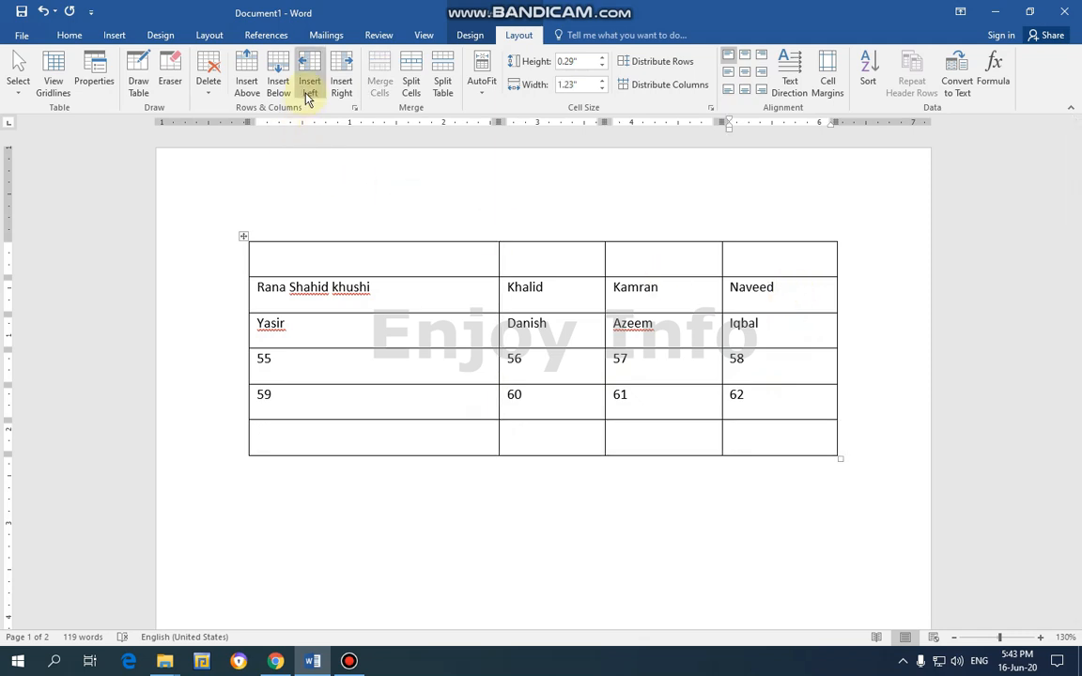
click(338, 97)
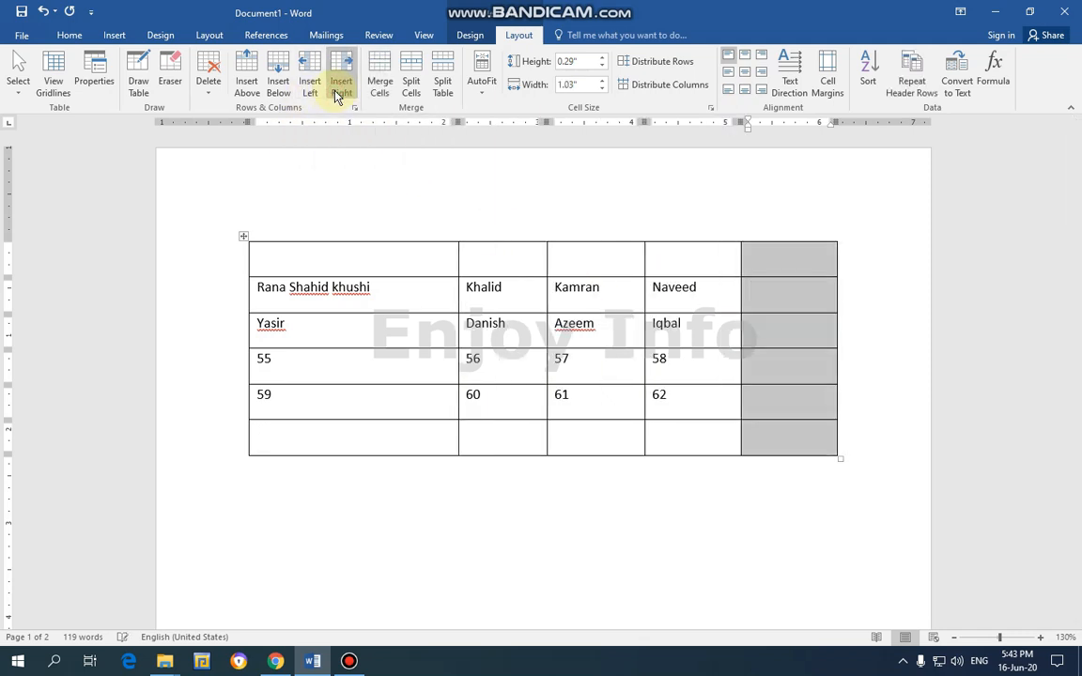
Insert an empty column to the left of the table's first column, and undo all the recent row and column insertions.
click(264, 303)
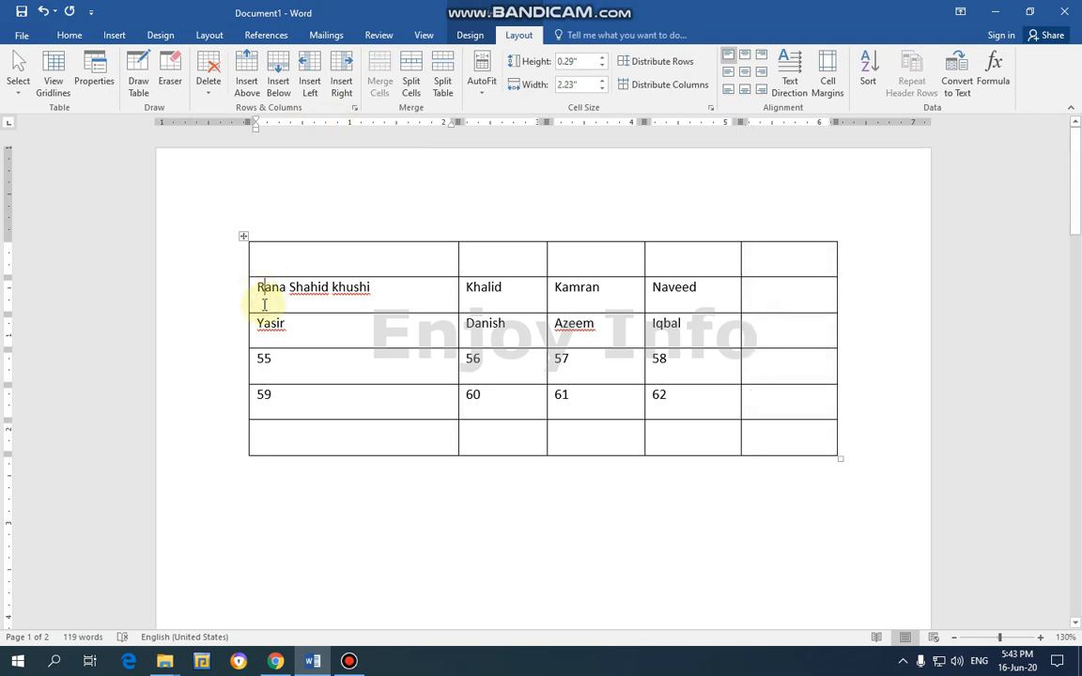
click(311, 88)
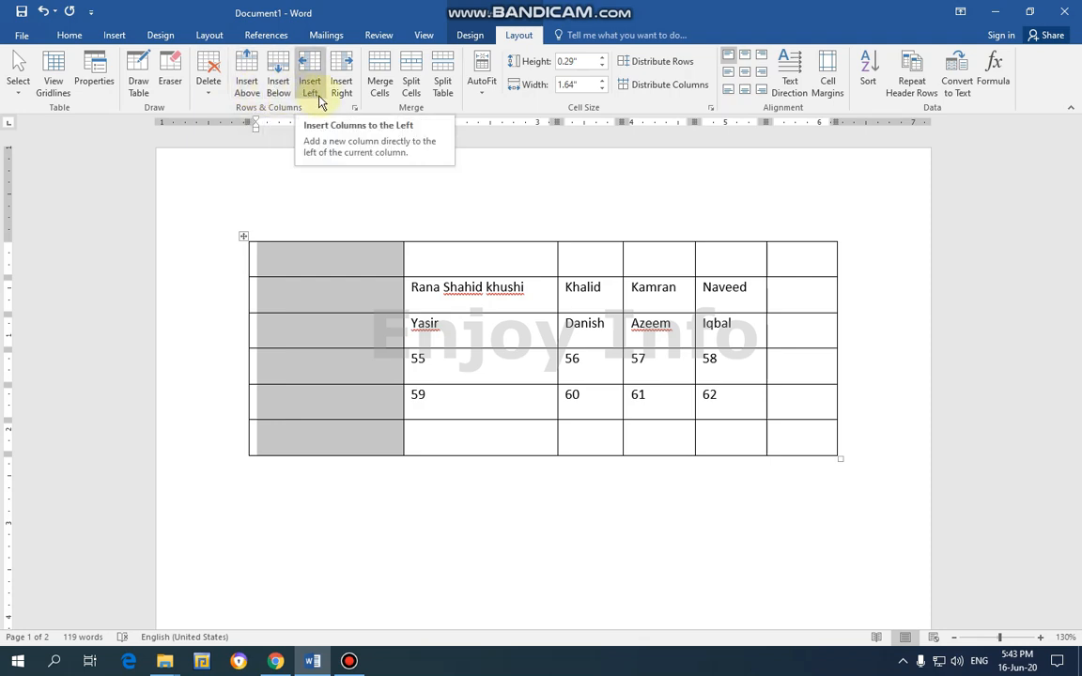
key(ctrl+z)
key(ctrl+z)
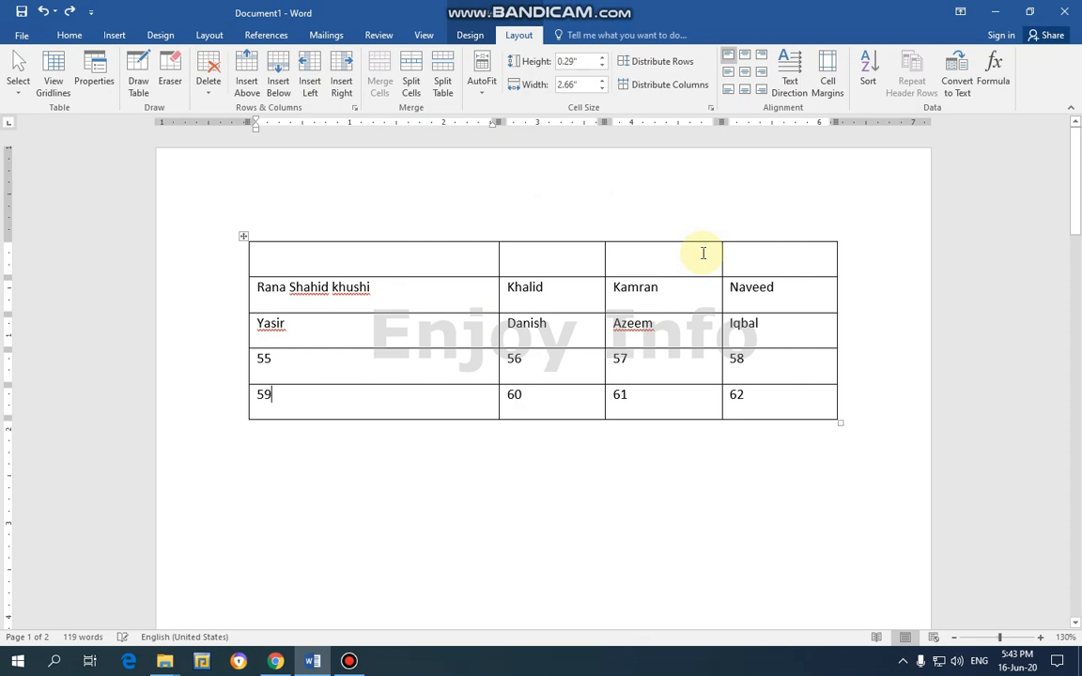
key(ctrl+z)
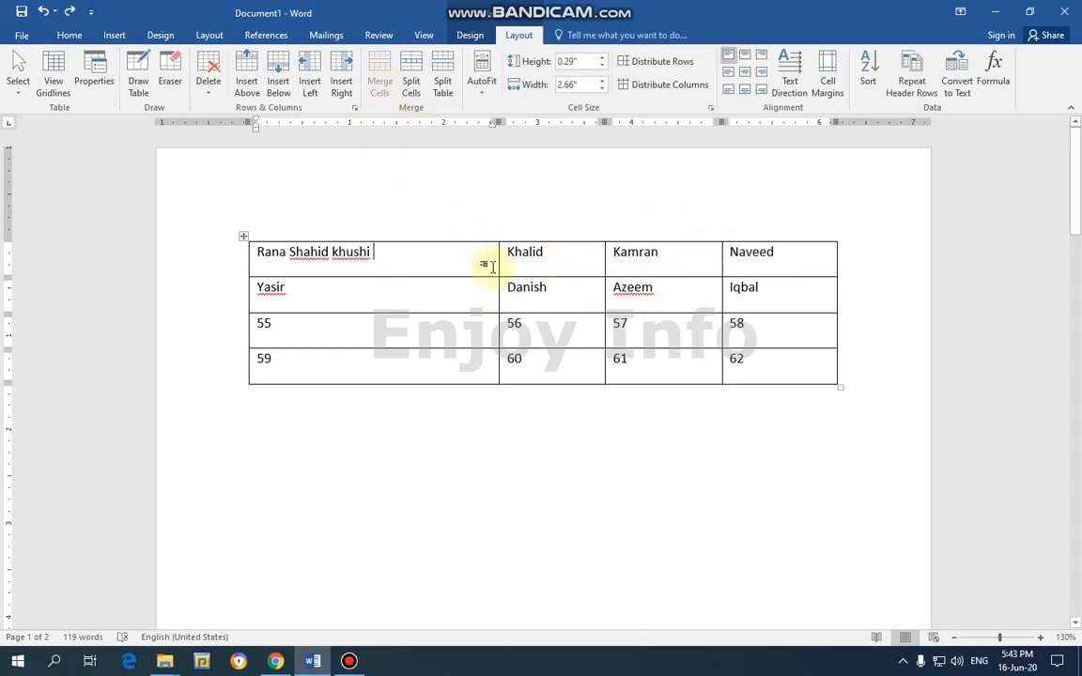
Merge the second and third cells of the table's first row, and undo the merge.
drag(796, 265, 357, 266)
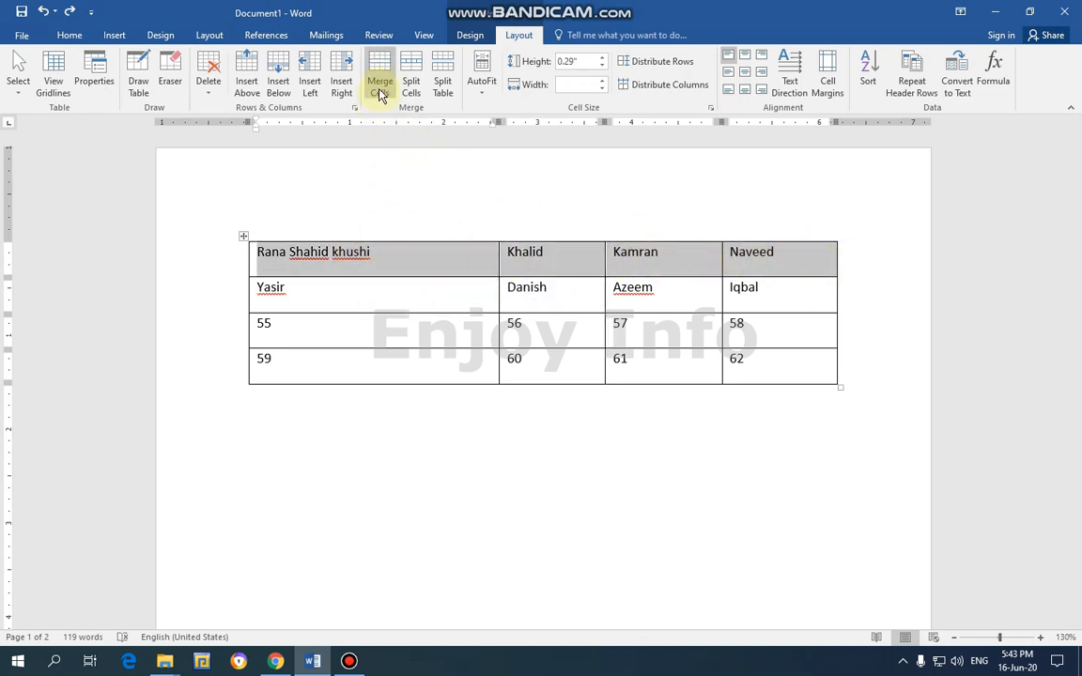
click(502, 237)
click(473, 252)
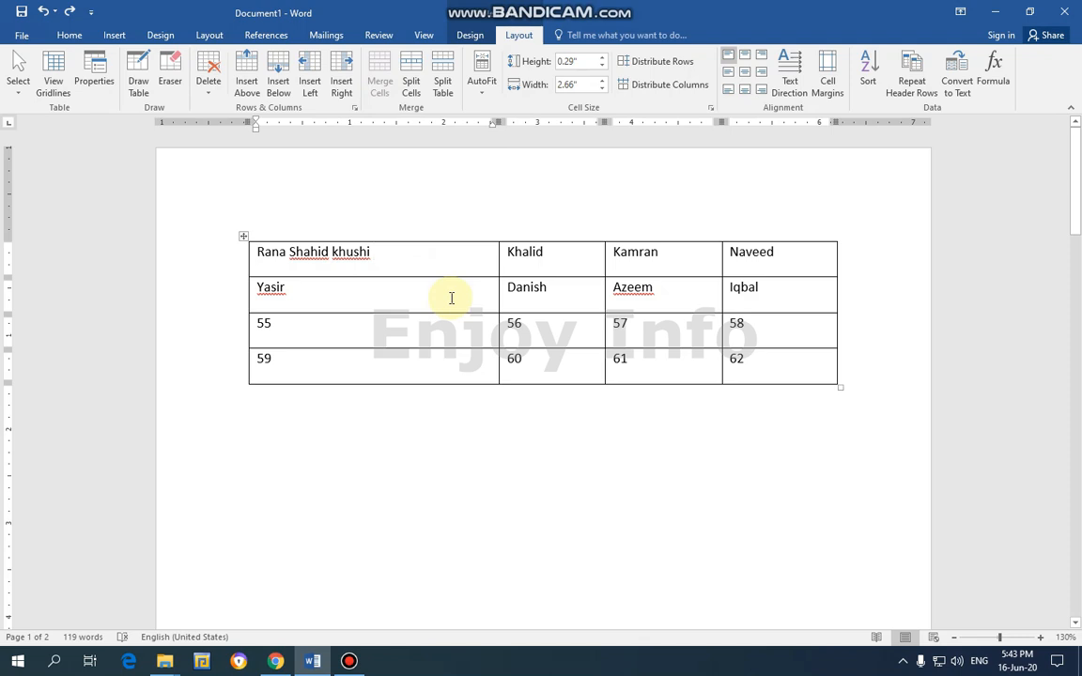
drag(511, 250, 479, 263)
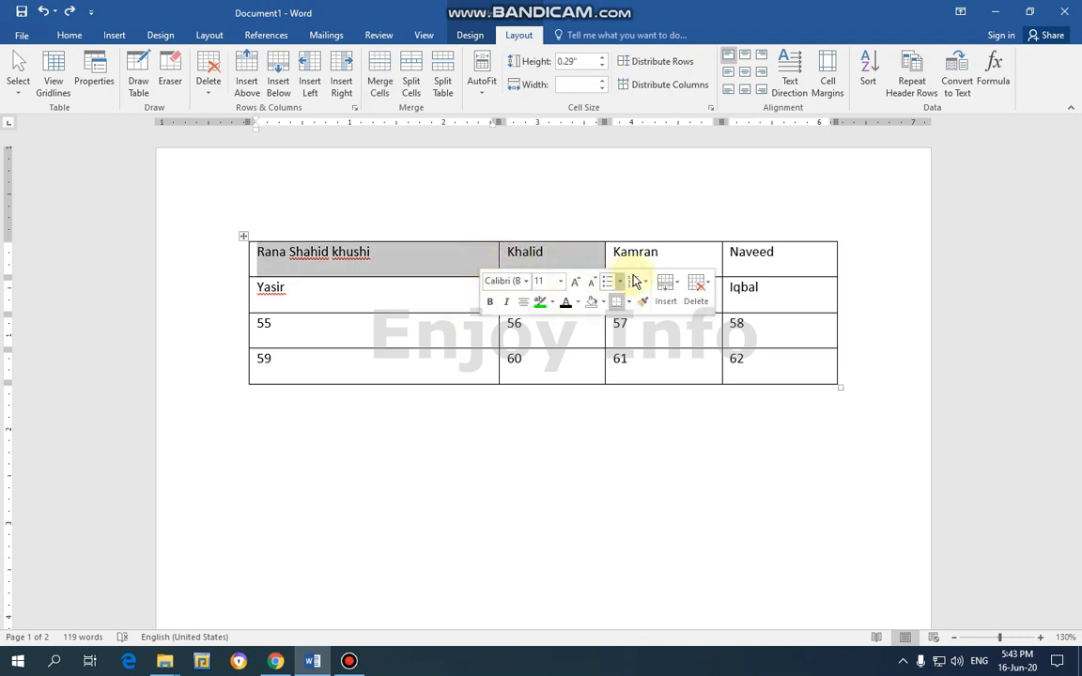
click(685, 260)
drag(688, 260, 570, 261)
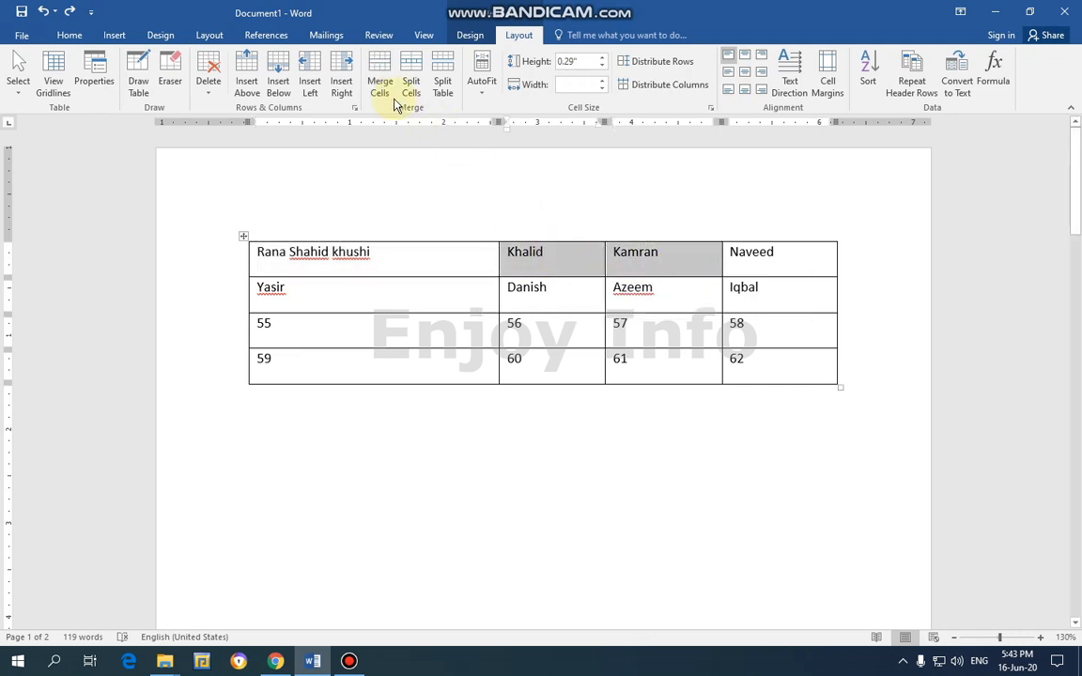
click(378, 91)
click(562, 217)
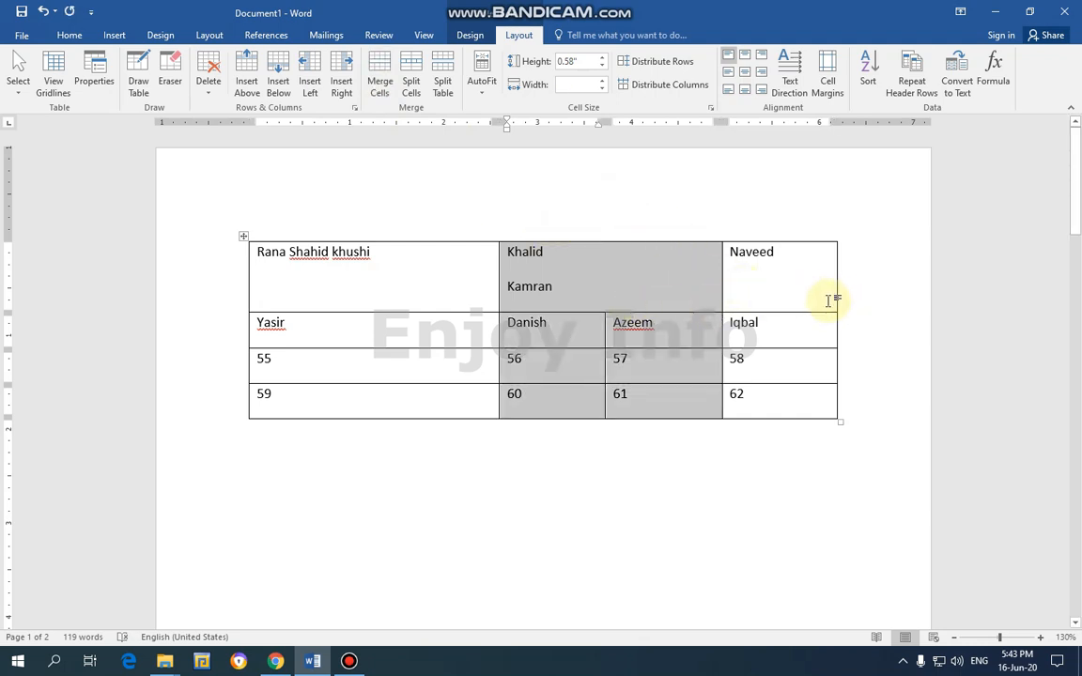
key(ctrl+z)
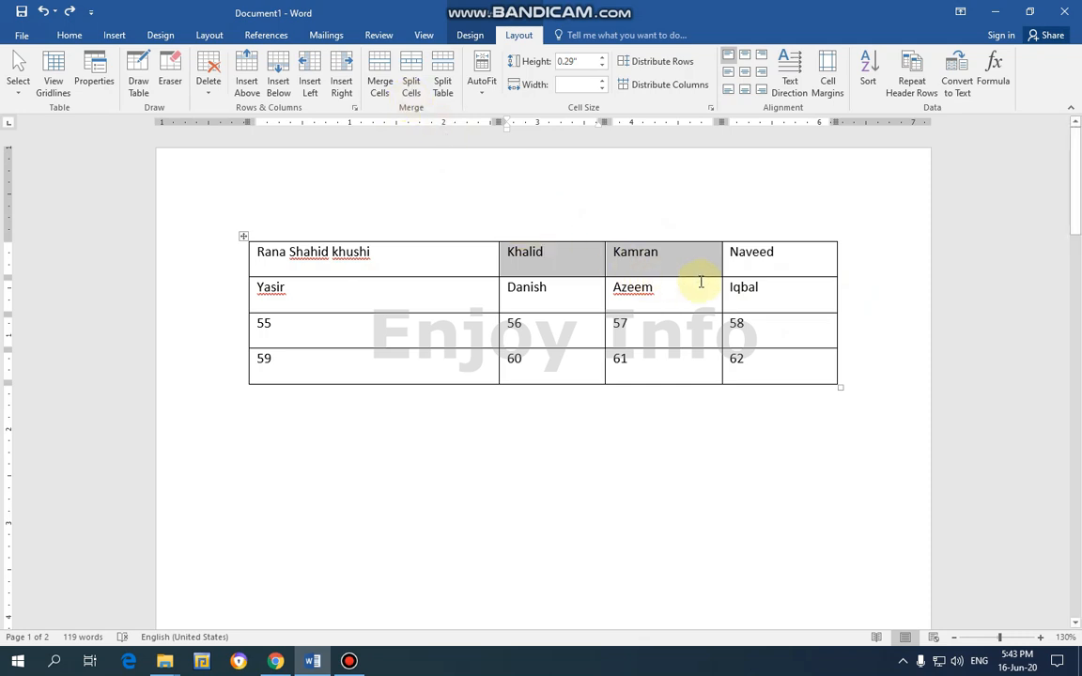
Split the table's first cell into 5 columns and 2 rows, and undo the split.
click(792, 259)
drag(792, 259, 411, 241)
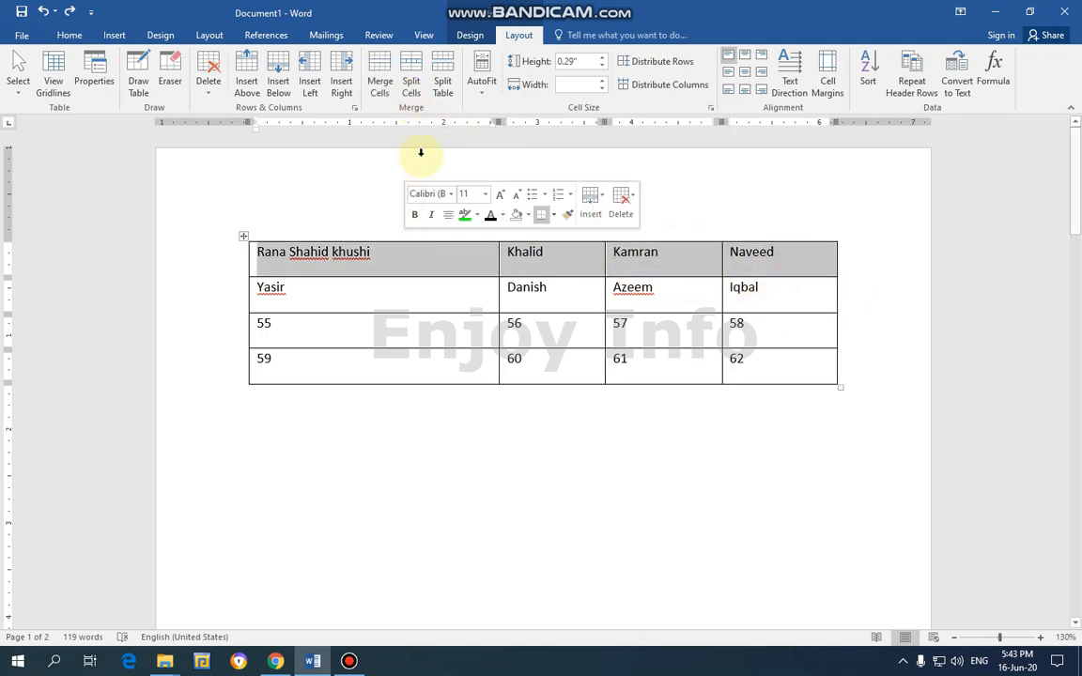
click(460, 155)
click(452, 255)
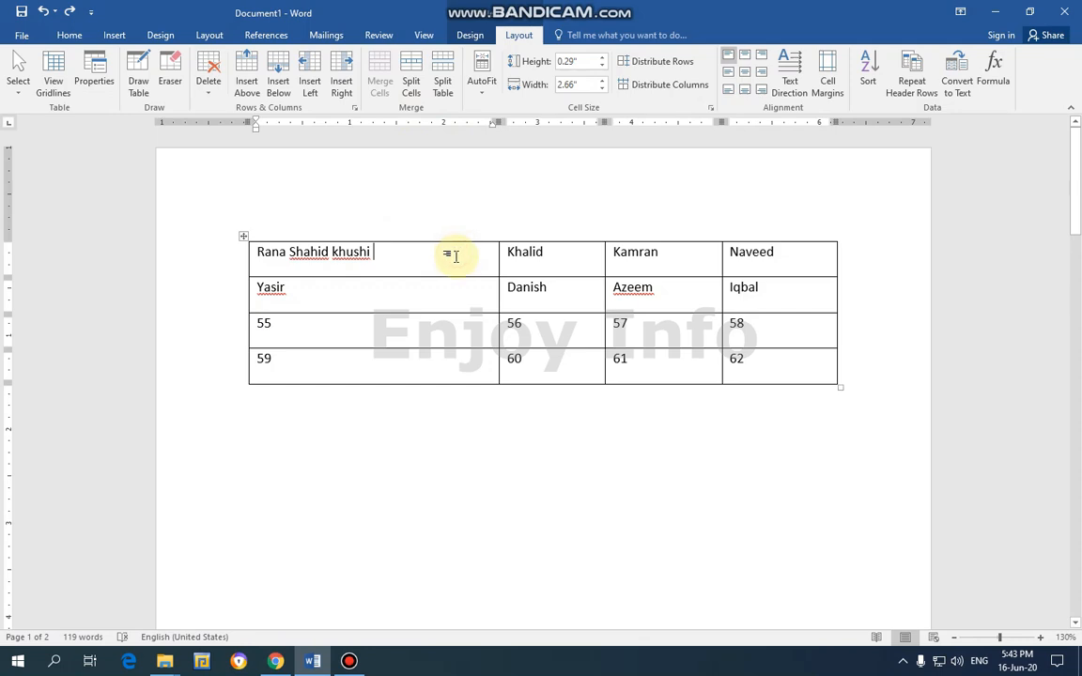
click(412, 86)
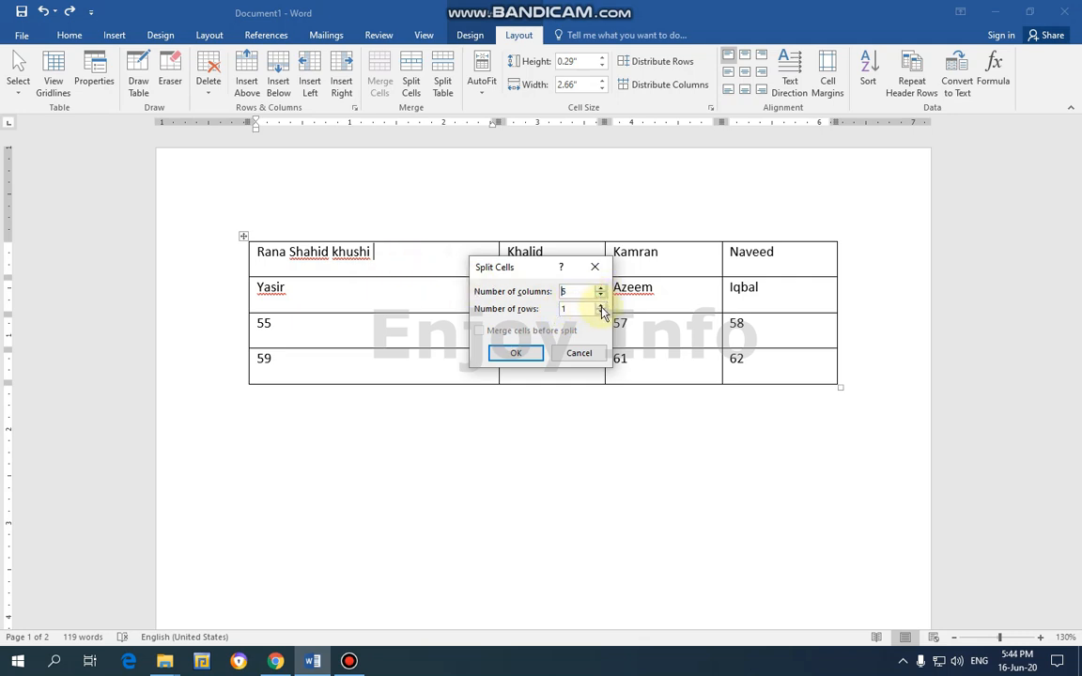
click(526, 353)
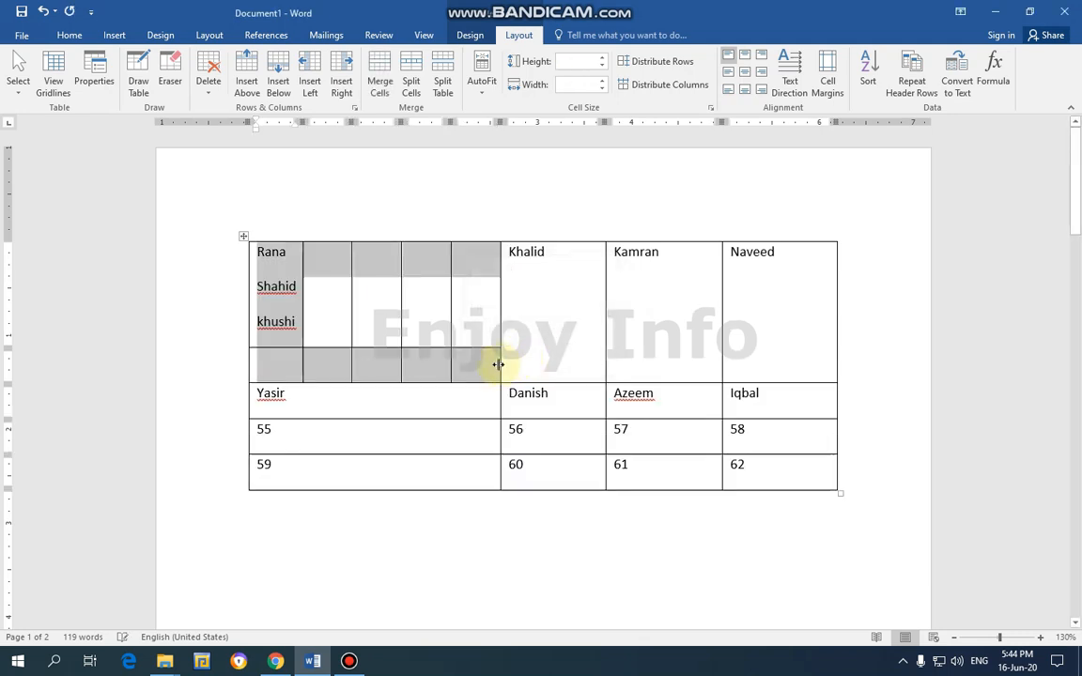
click(366, 224)
click(452, 519)
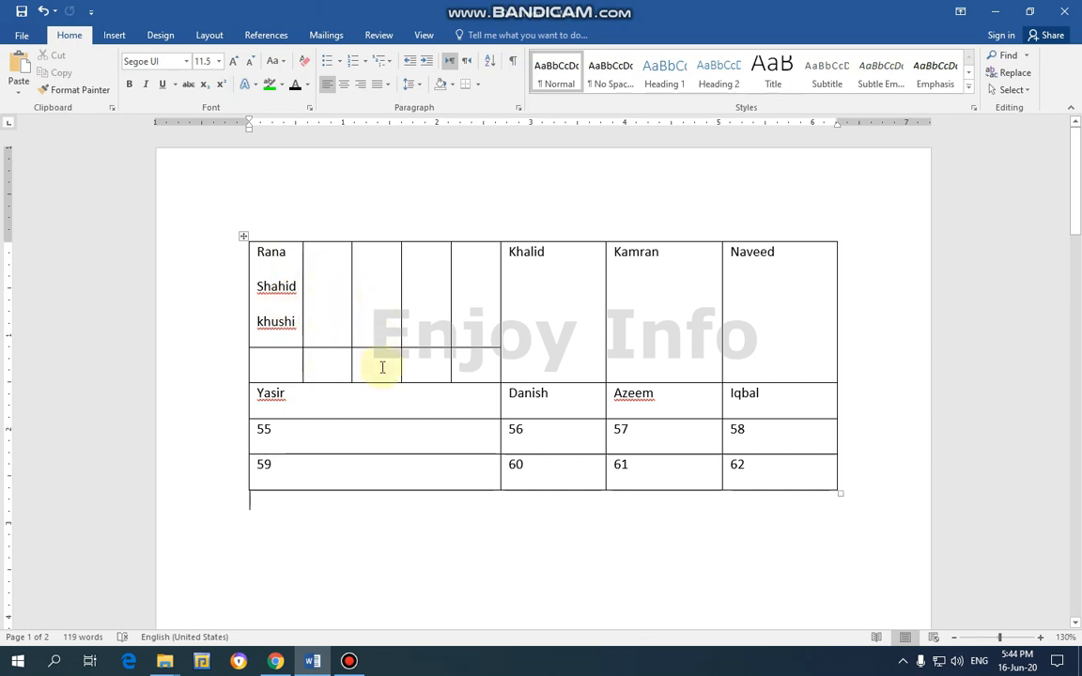
key(ctrl+z)
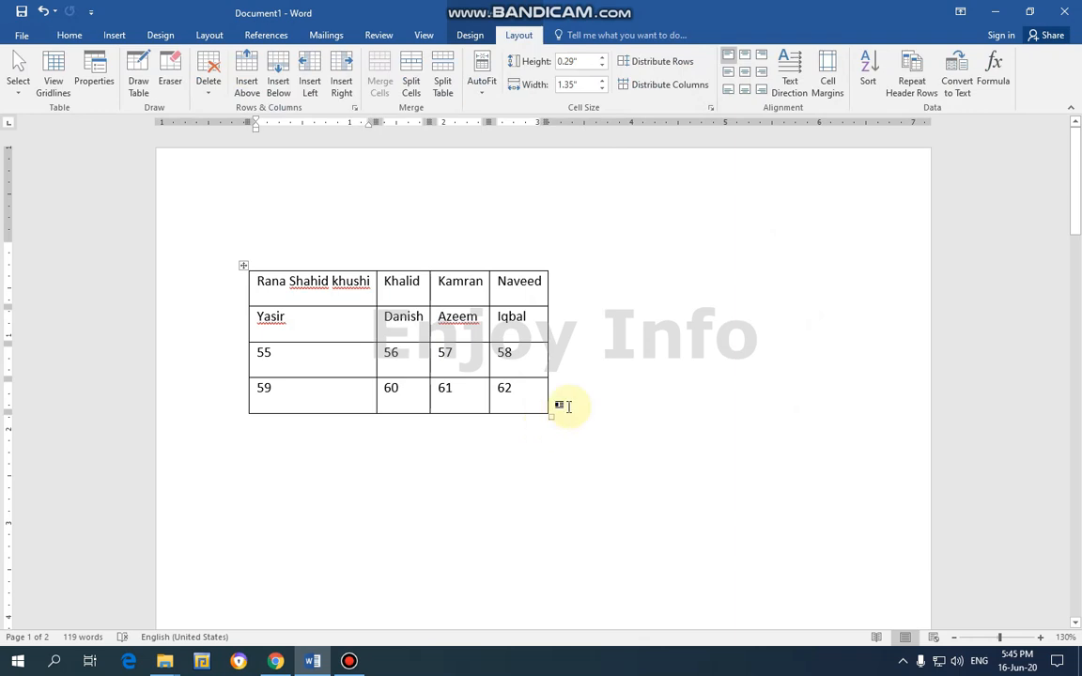
Set the table's alignment on the page to Center in the table properties.
drag(587, 405, 315, 303)
click(485, 252)
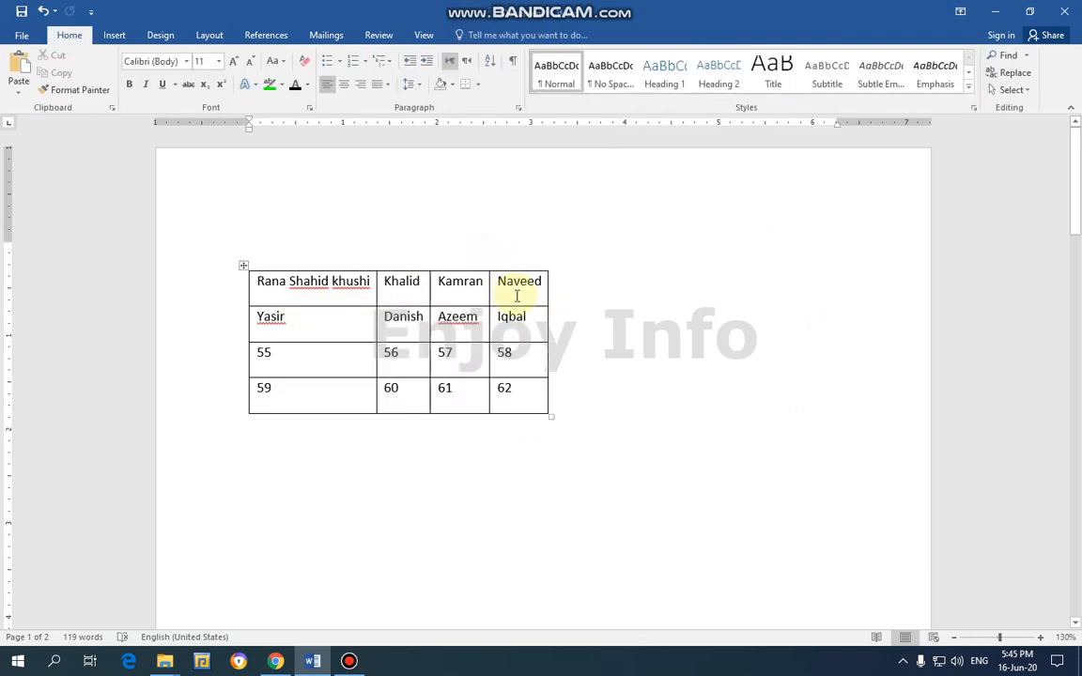
click(507, 286)
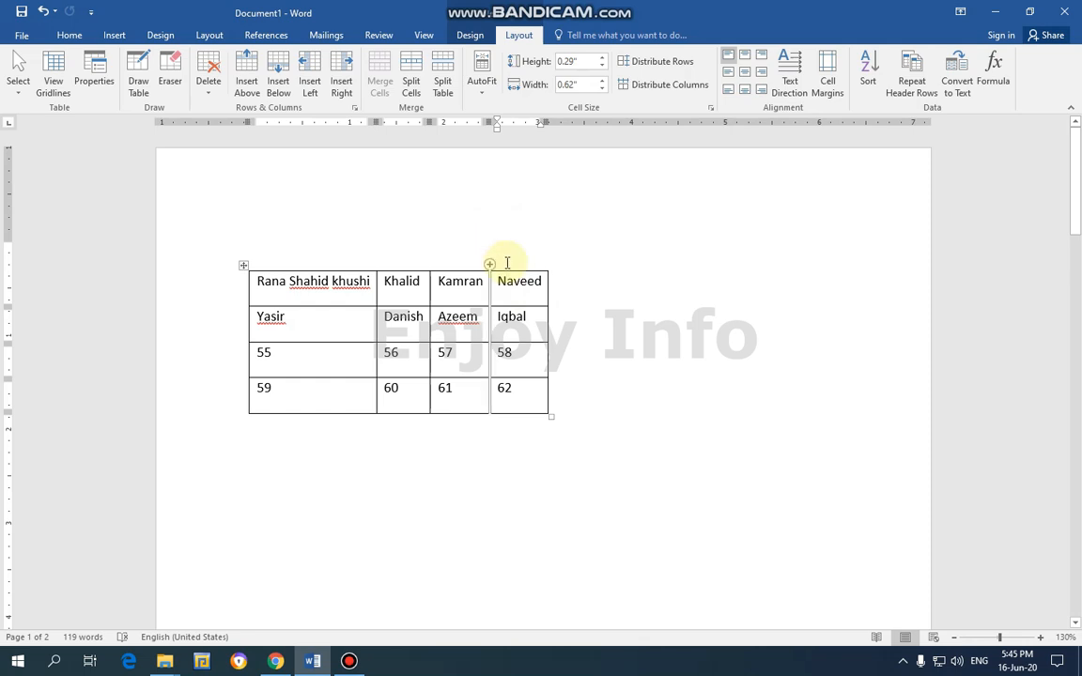
click(95, 85)
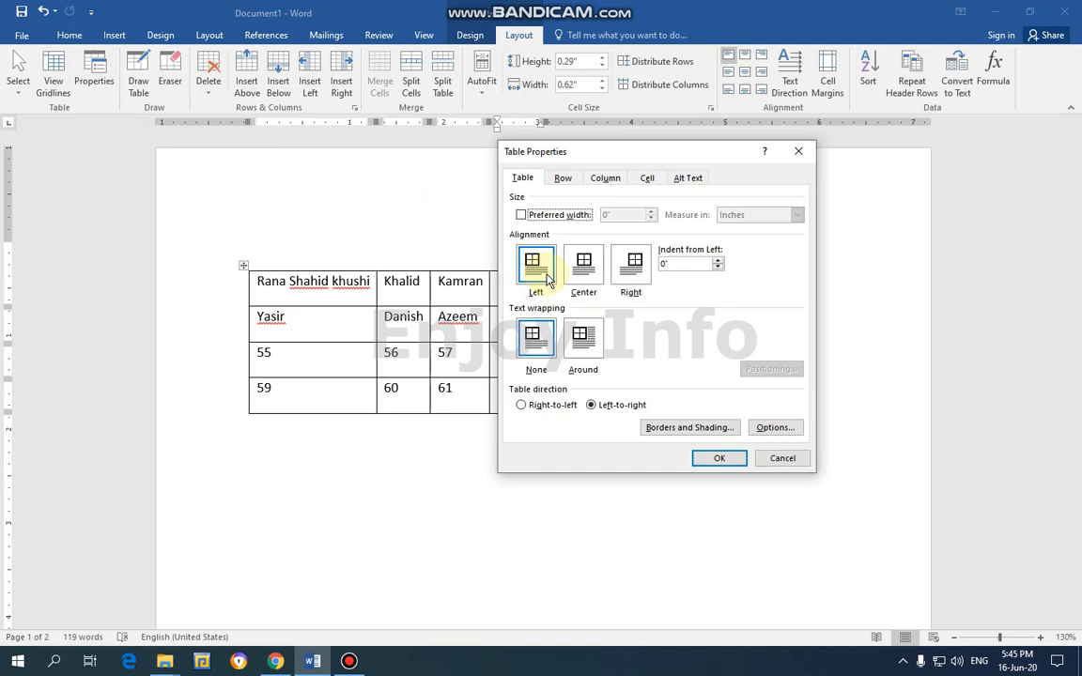
drag(620, 153, 763, 146)
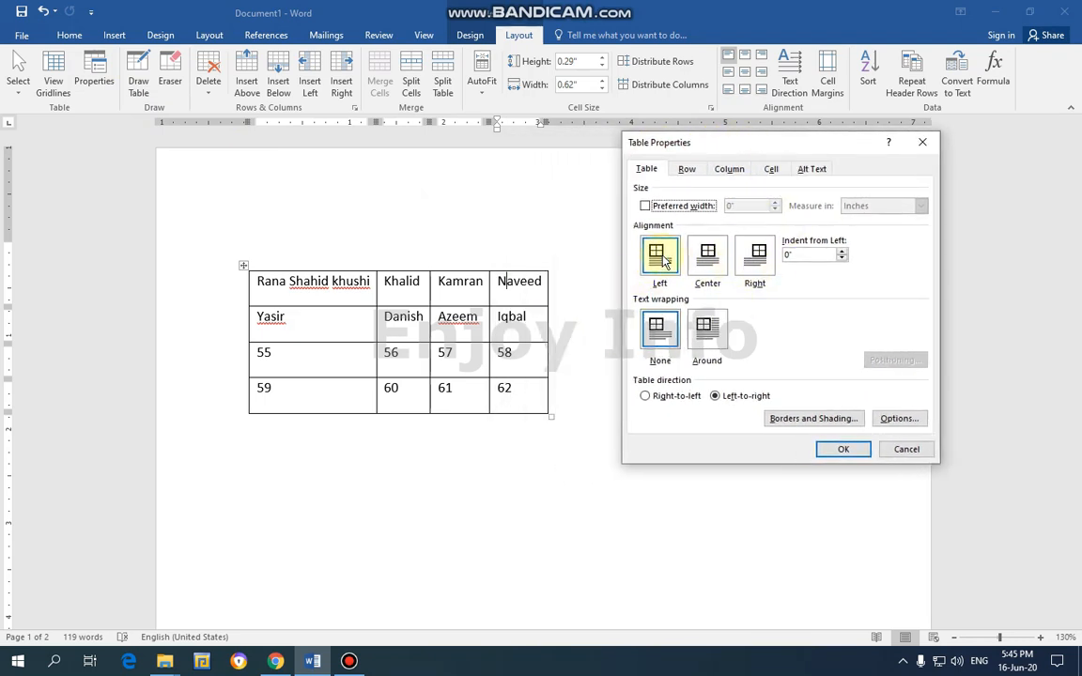
click(707, 257)
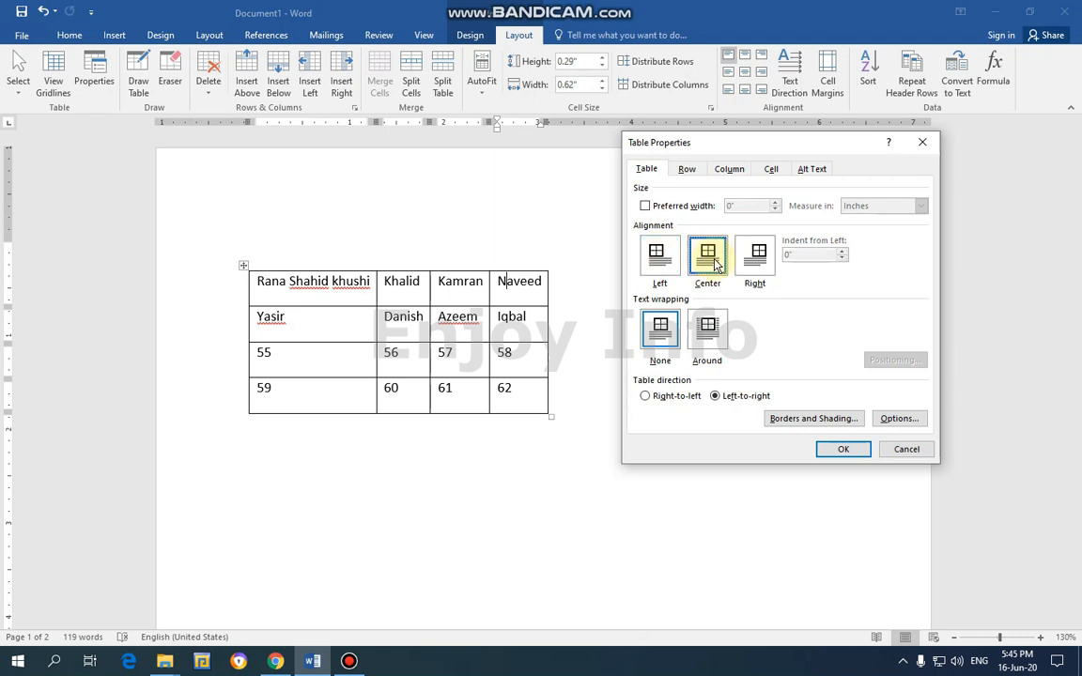
click(837, 451)
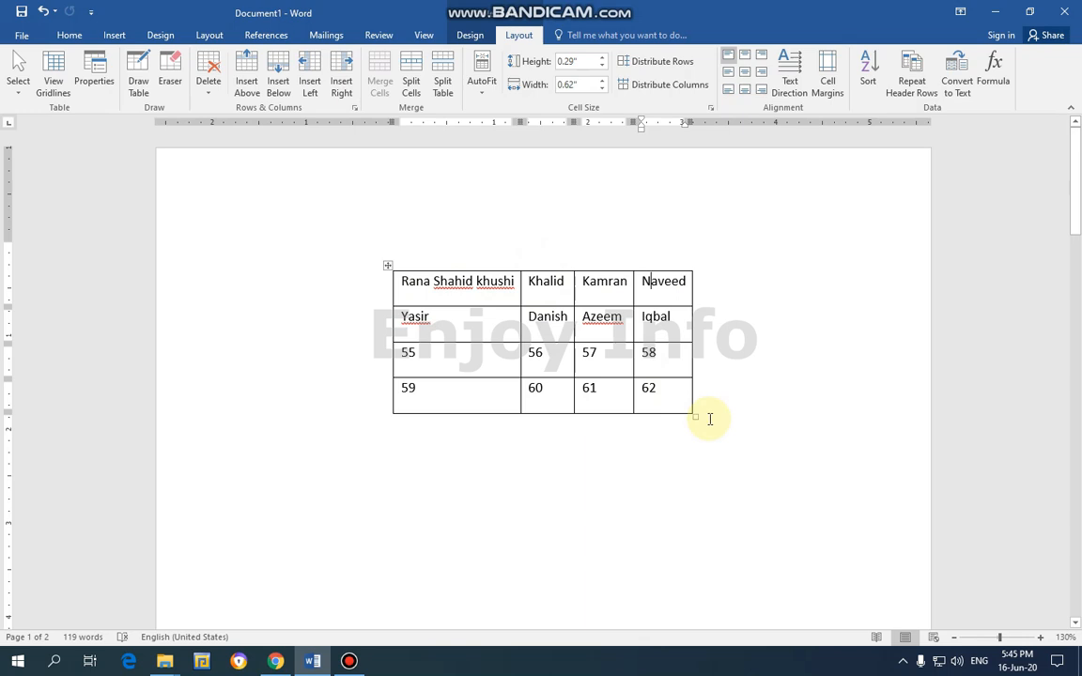
Set the table's alignment on the page to Right in the table properties.
click(100, 84)
click(757, 259)
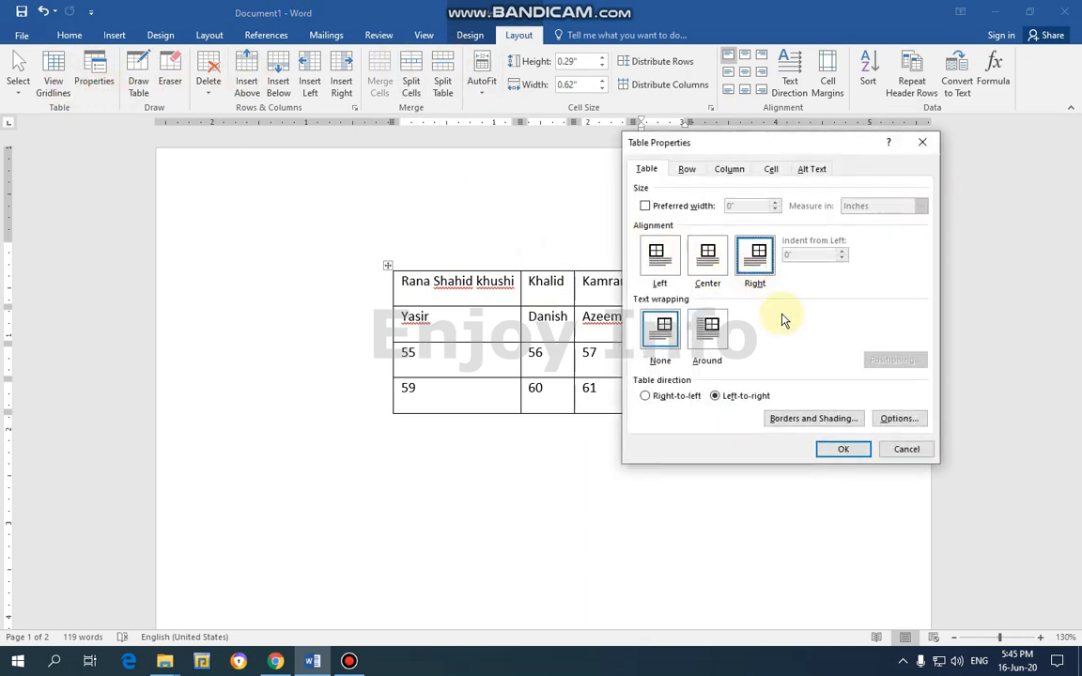
click(842, 448)
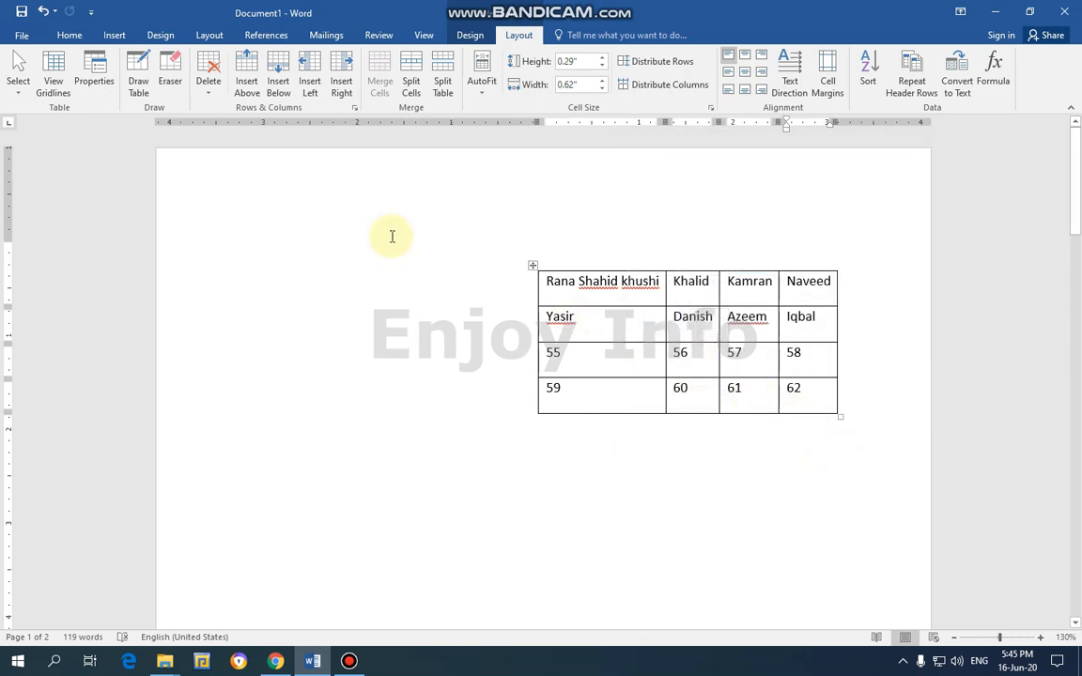
click(97, 77)
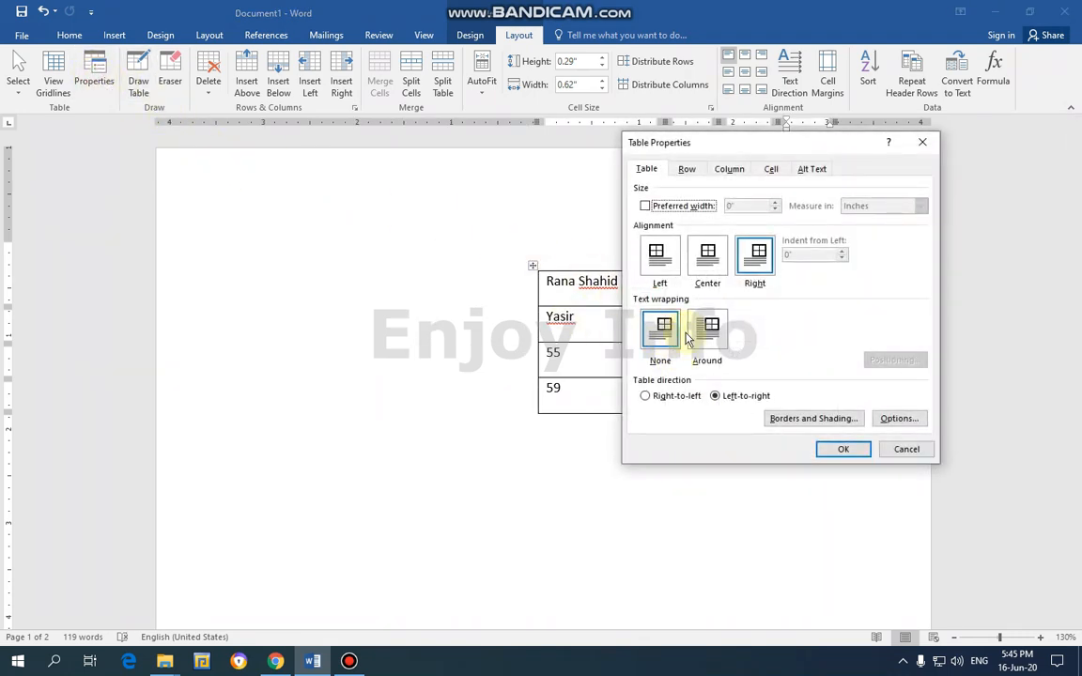
click(903, 450)
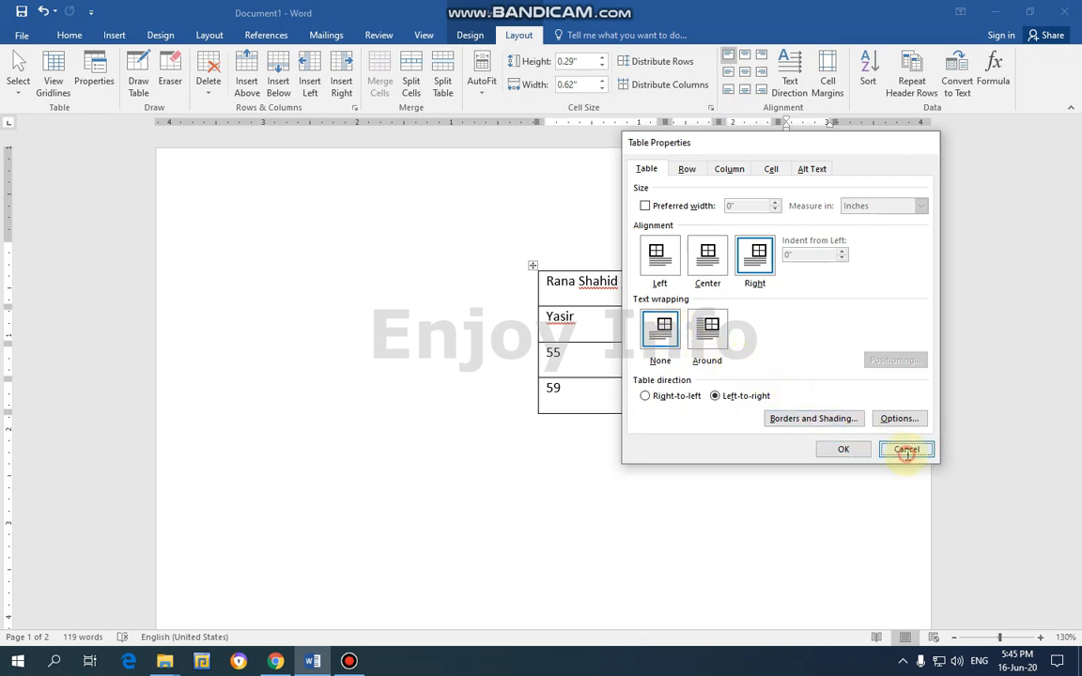
Move the body text from further down the document to just beneath the table.
scroll(456, 404, down, 10)
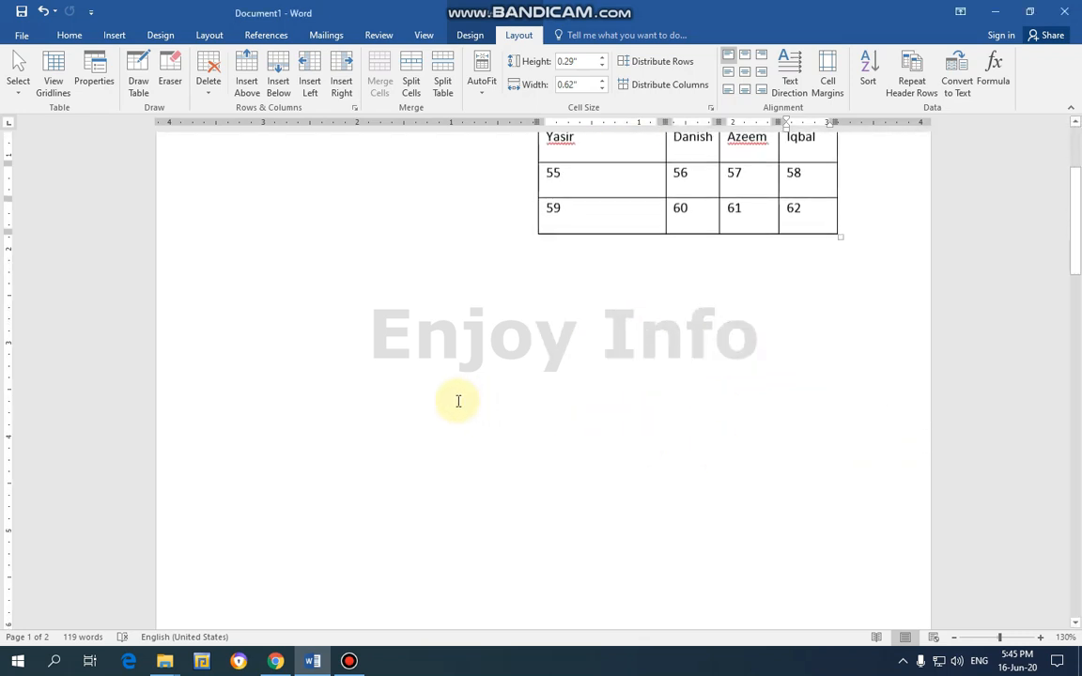
scroll(460, 399, down, 5)
drag(804, 398, 235, 205)
key(ctrl+c)
key(Delete)
scroll(498, 340, up, 3)
scroll(367, 469, up, 2)
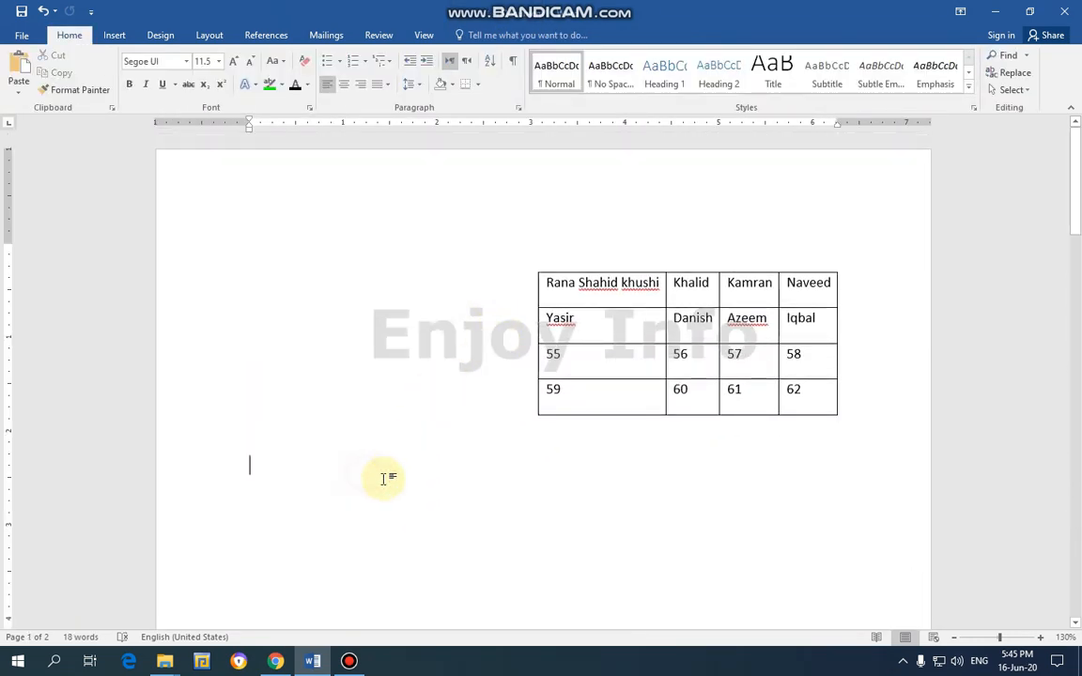
key(ctrl+z)
key(ctrl+v)
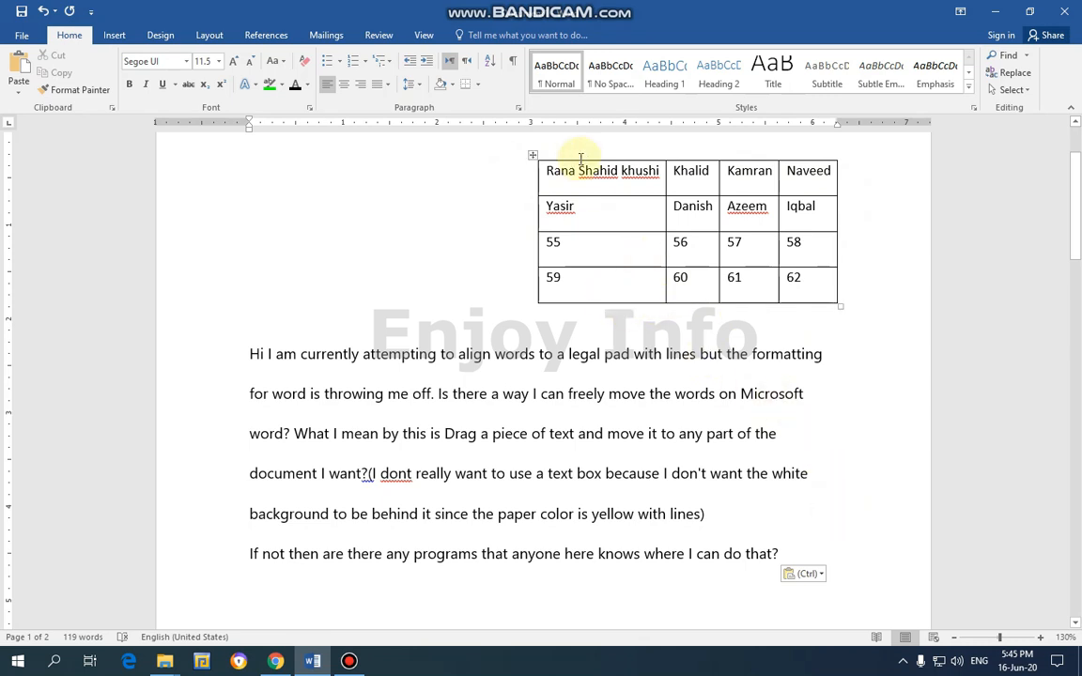
Set the table's text wrapping to Around so the body text flows beside it.
click(598, 215)
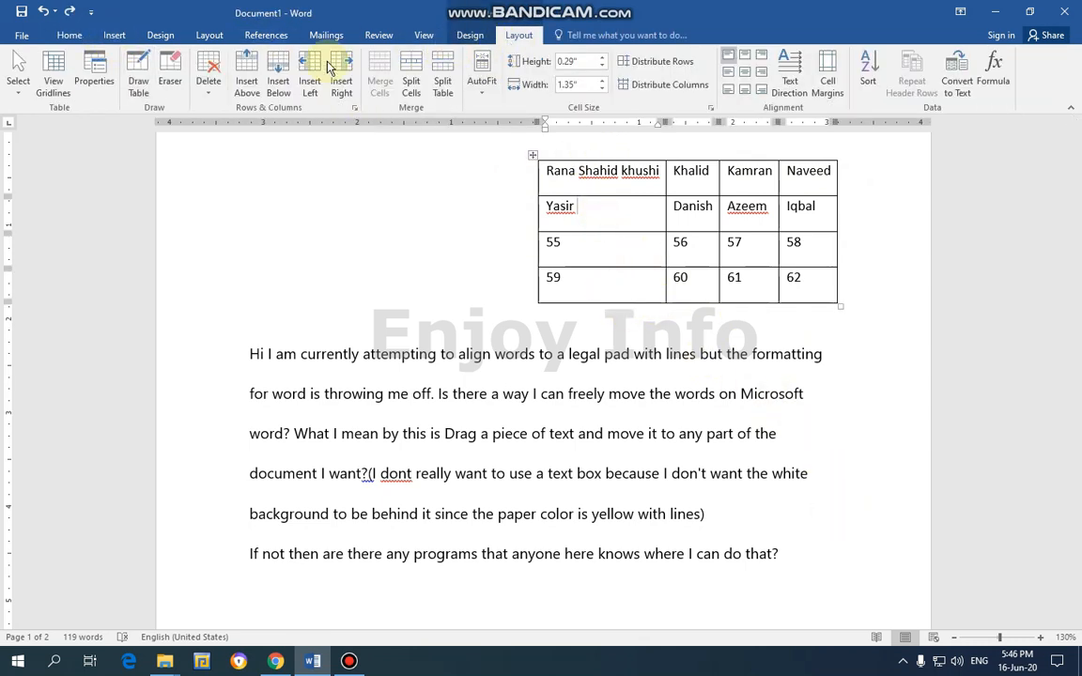
click(94, 75)
click(726, 344)
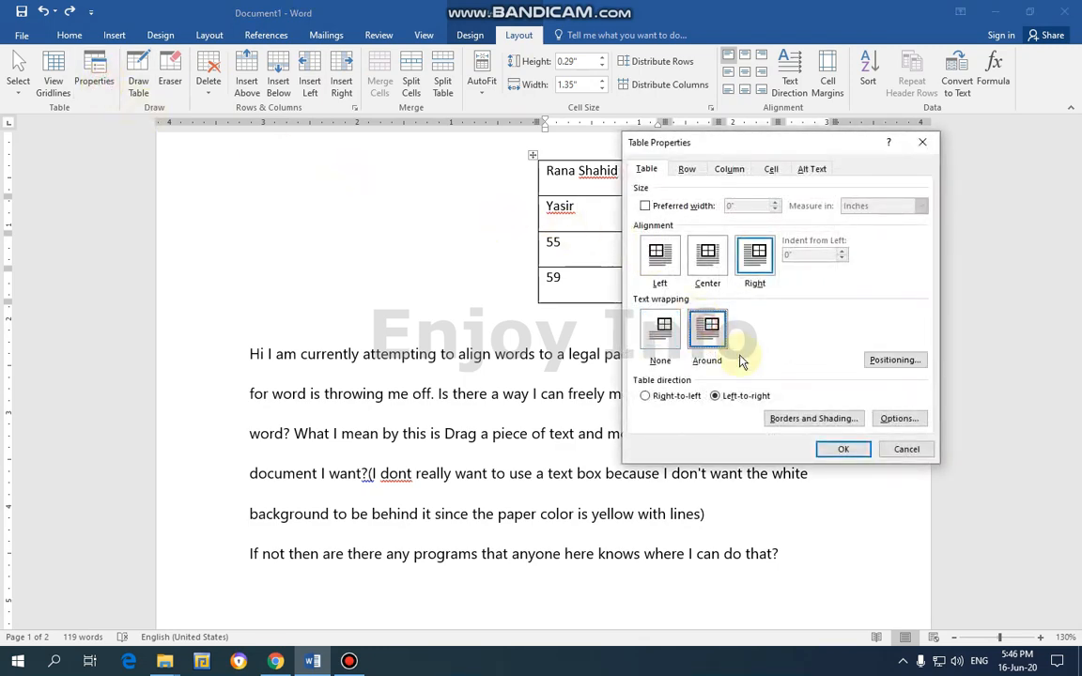
click(835, 448)
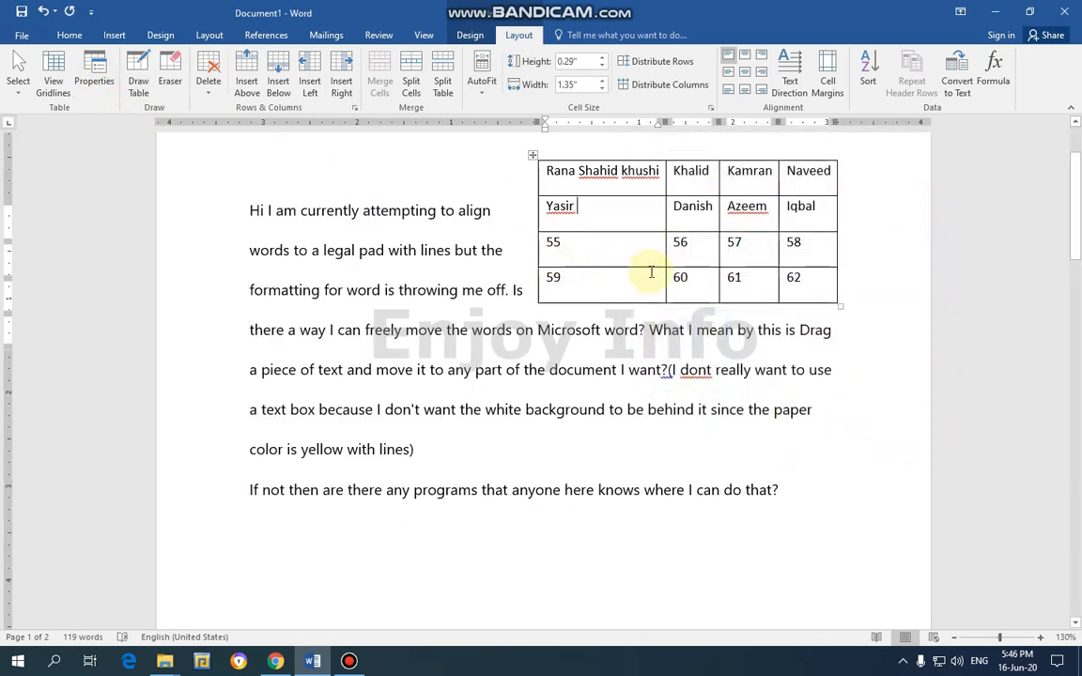
Change the wrapped table's alignment to Center so the body text flows on both sides.
scroll(649, 272, up, 2)
scroll(639, 371, down, 2)
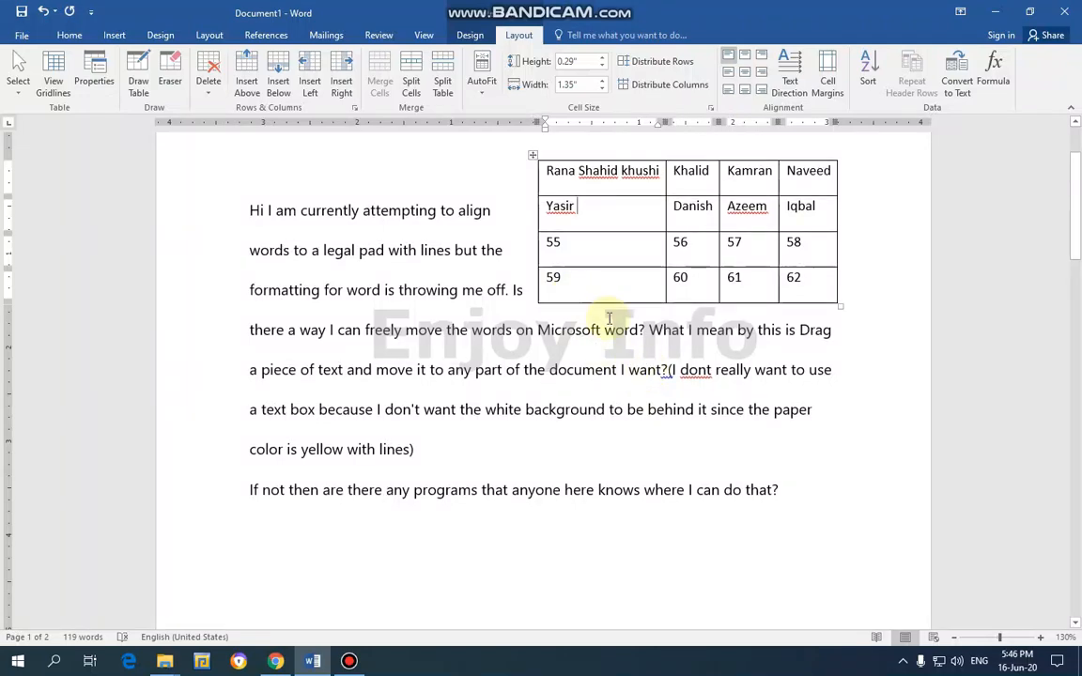
scroll(602, 282, up, 1)
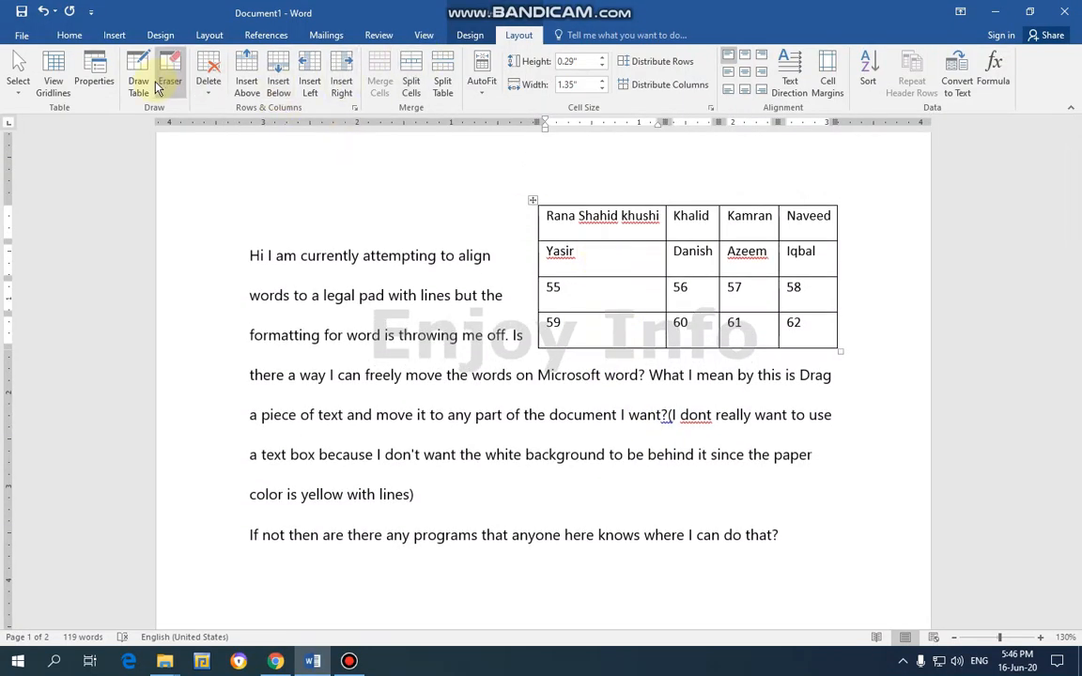
click(94, 75)
click(709, 267)
click(840, 448)
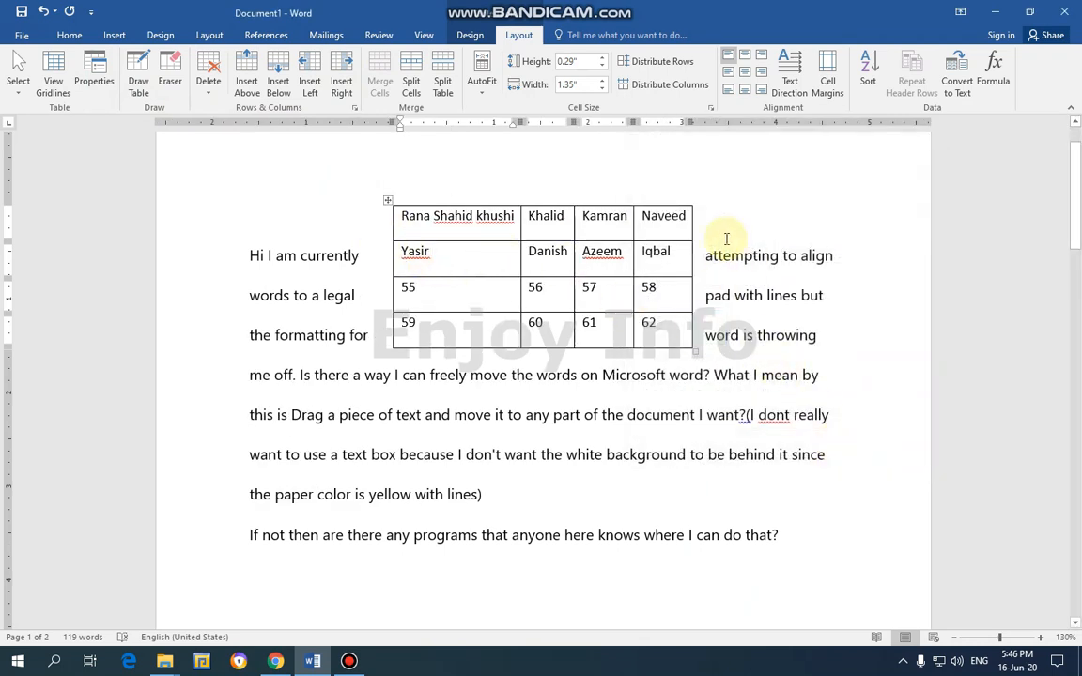
Remove the empty line above the body text and set the wrapped table's alignment to Left in the table properties.
click(334, 230)
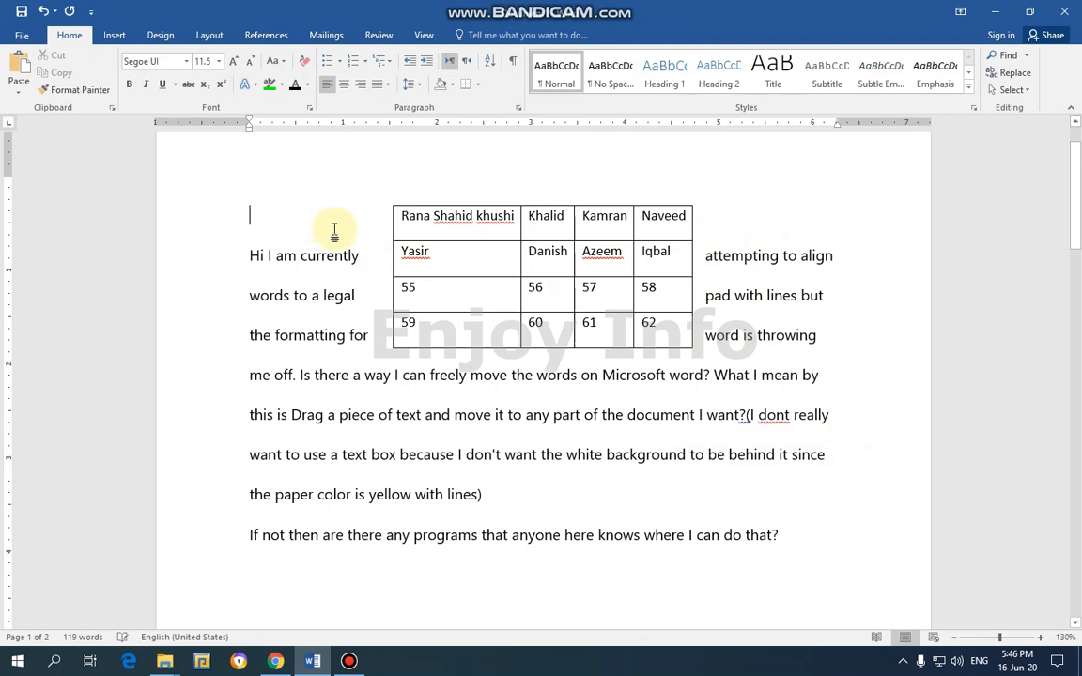
key(Delete)
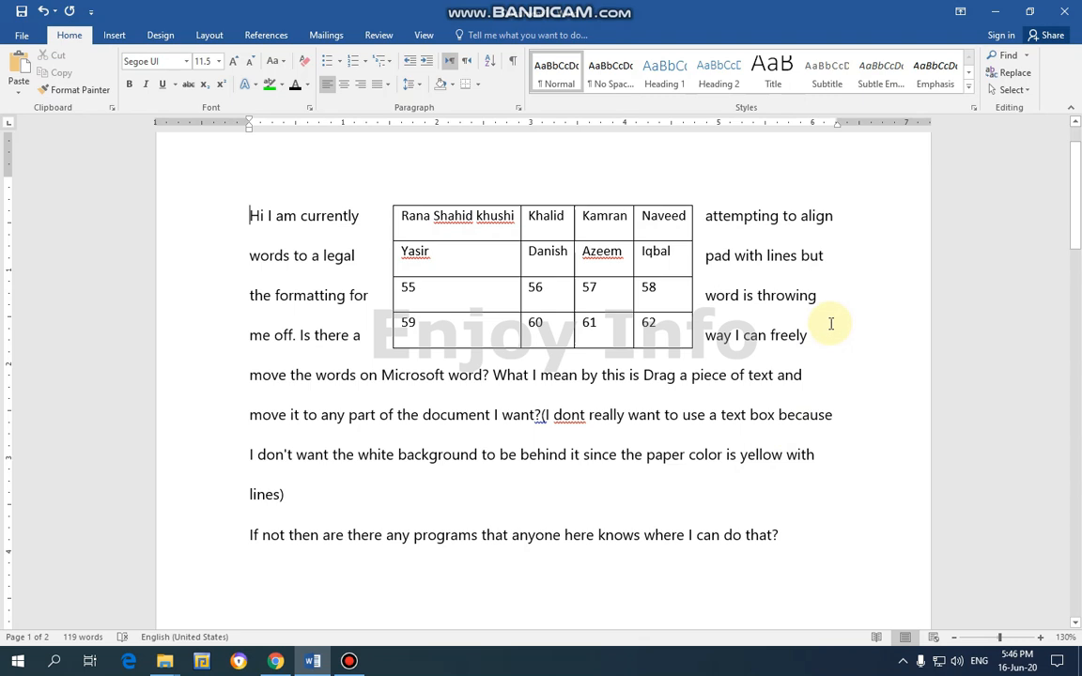
click(497, 237)
click(518, 35)
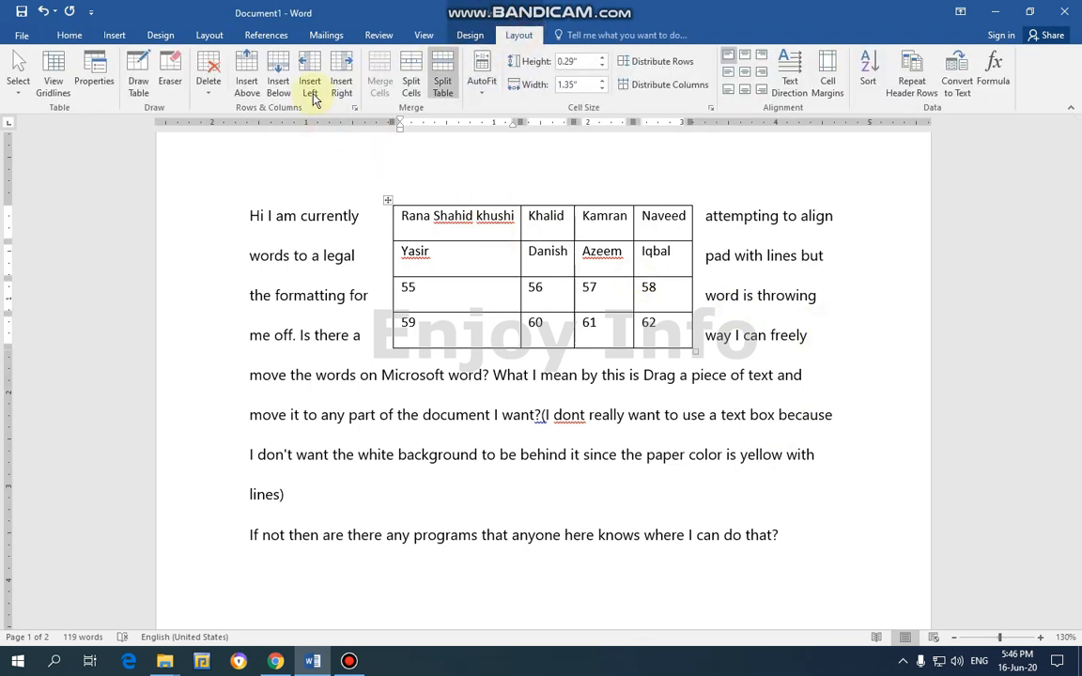
click(95, 84)
click(670, 275)
click(843, 449)
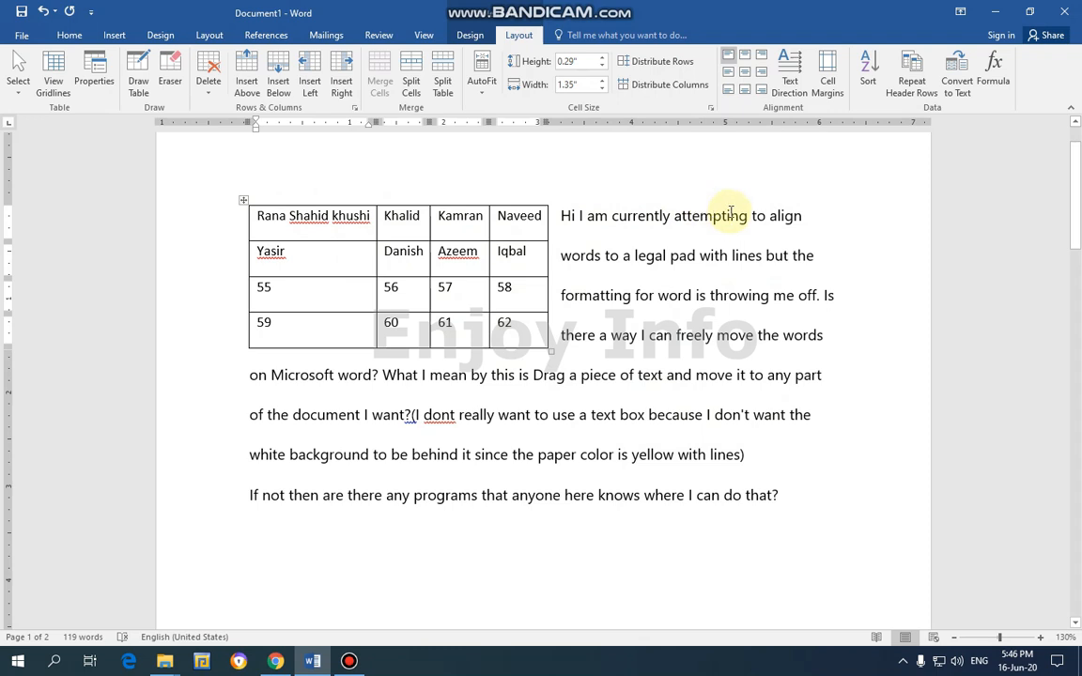
Change the wrapped table's alignment to Right so the body text flows beside it.
click(94, 77)
click(756, 266)
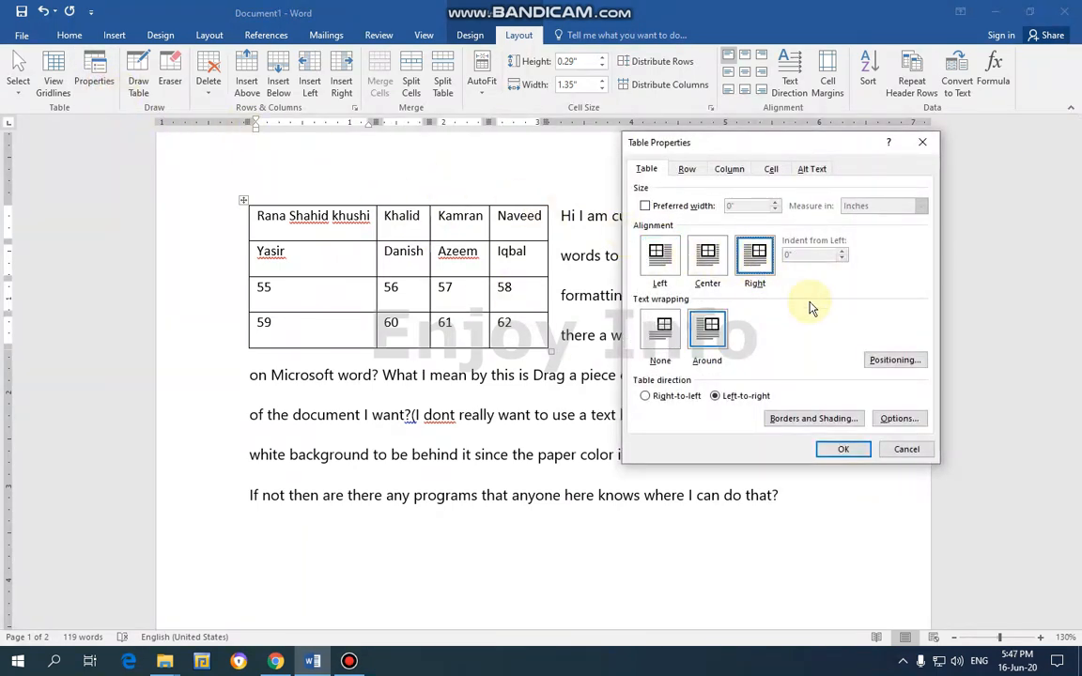
click(836, 449)
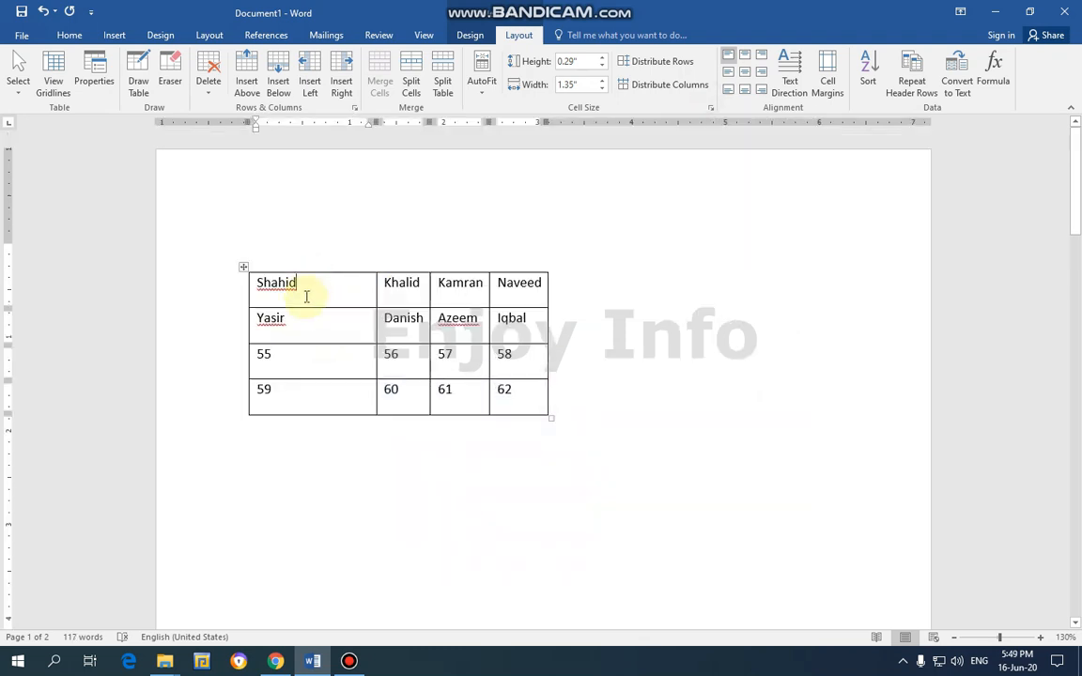
Undo the last table width change and switch the preferred width's unit to Inches in the table properties.
key(ctrl+z)
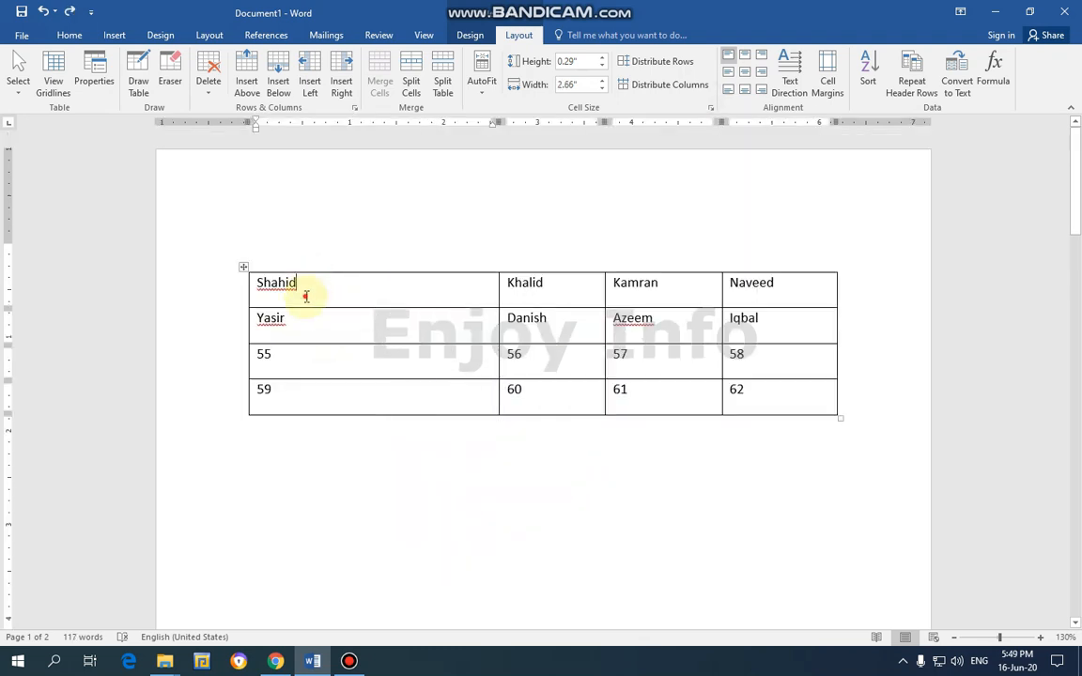
click(94, 75)
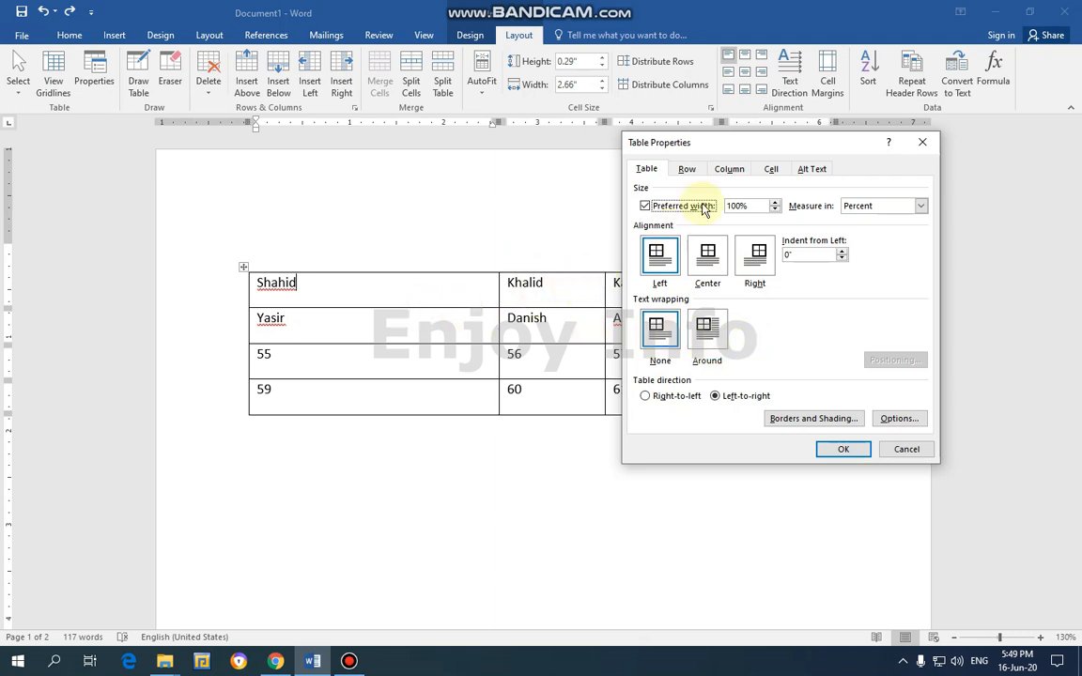
drag(725, 150, 703, 179)
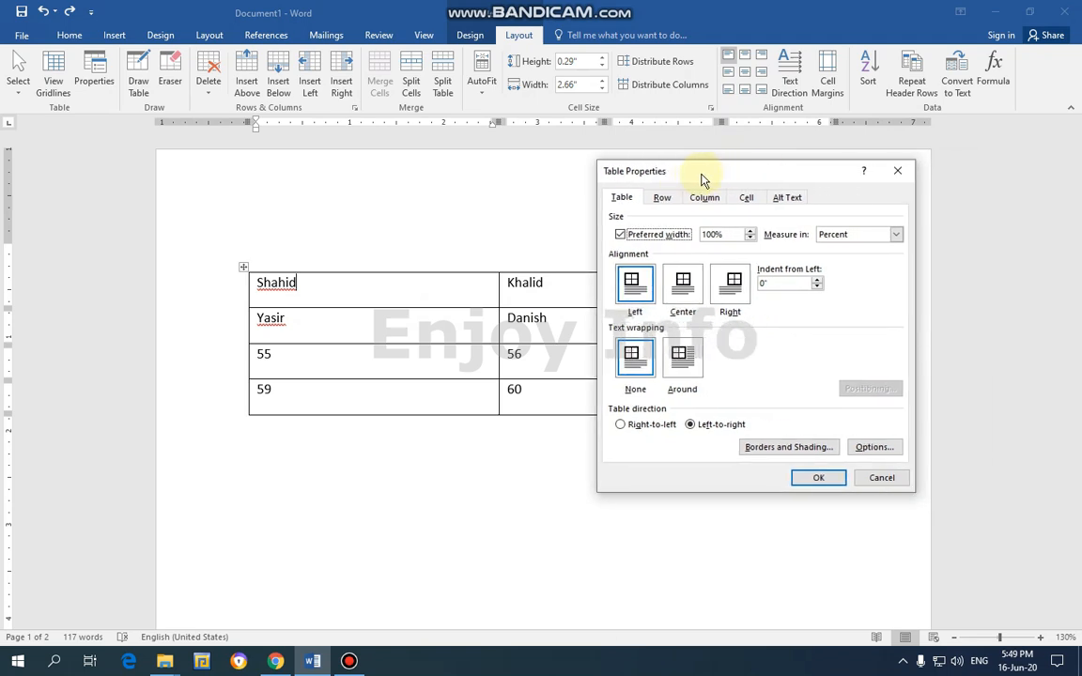
click(873, 240)
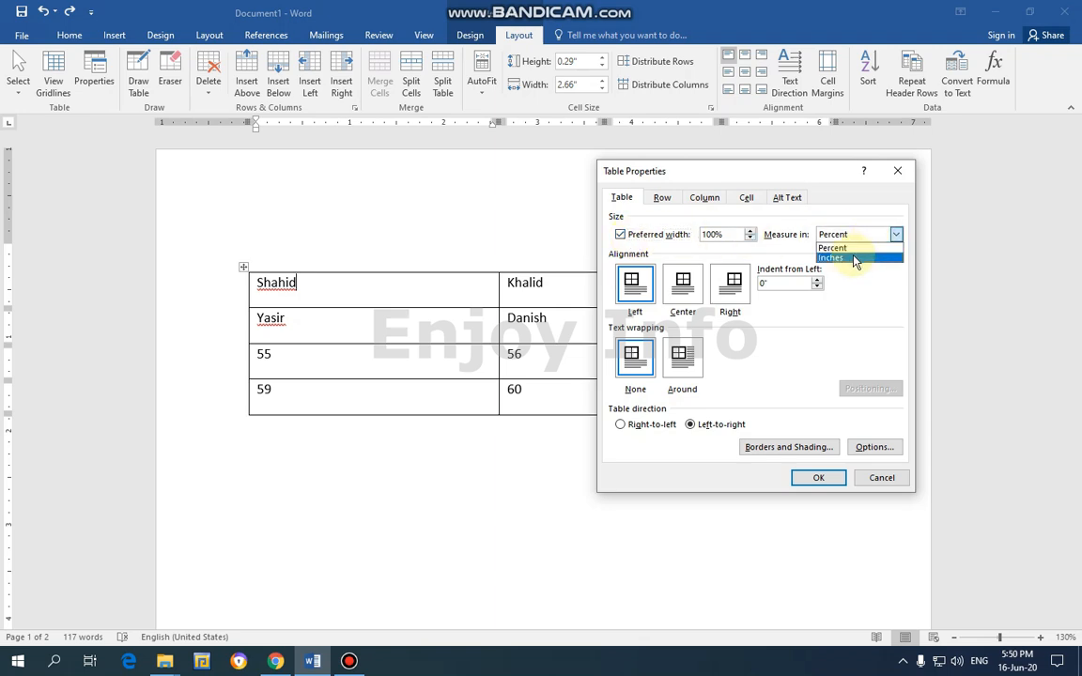
click(844, 259)
Set the table's preferred width to 1 inch and apply it.
click(750, 238)
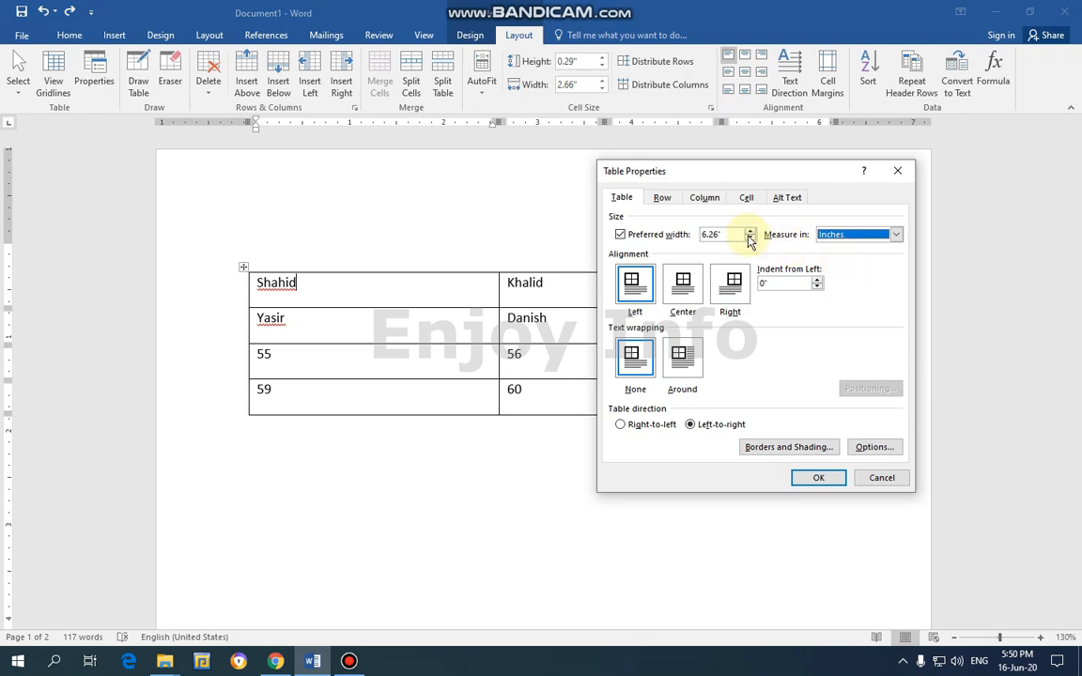
click(752, 238)
click(751, 238)
click(751, 239)
click(752, 238)
click(752, 238)
click(751, 238)
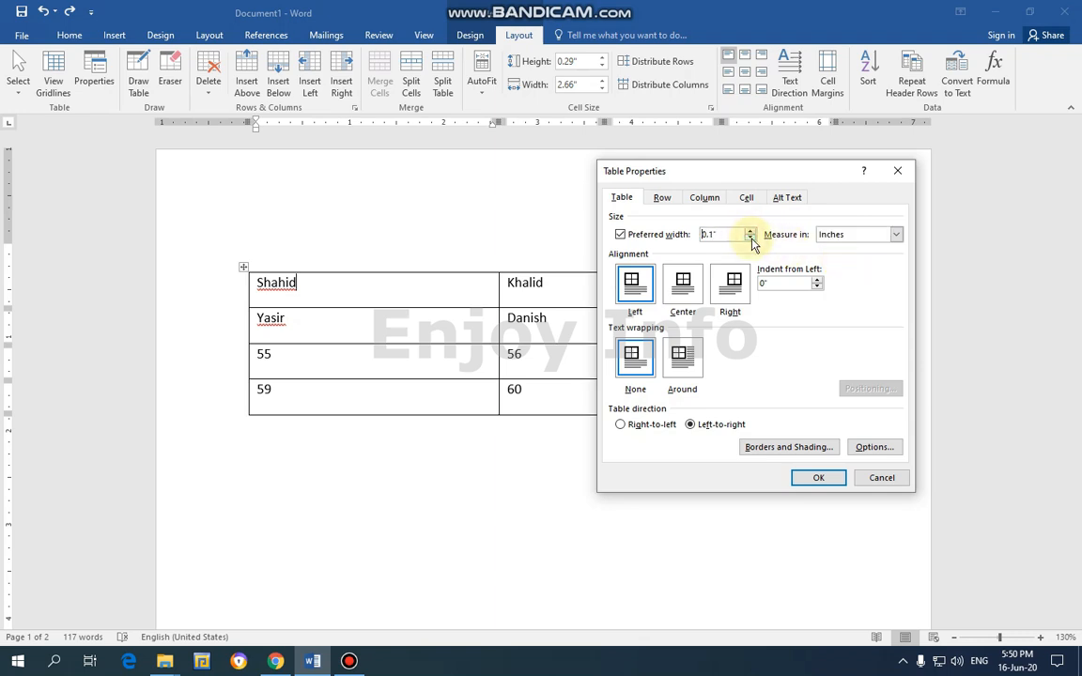
click(751, 232)
click(751, 232)
click(751, 232)
click(751, 232)
click(751, 232)
click(751, 232)
click(819, 477)
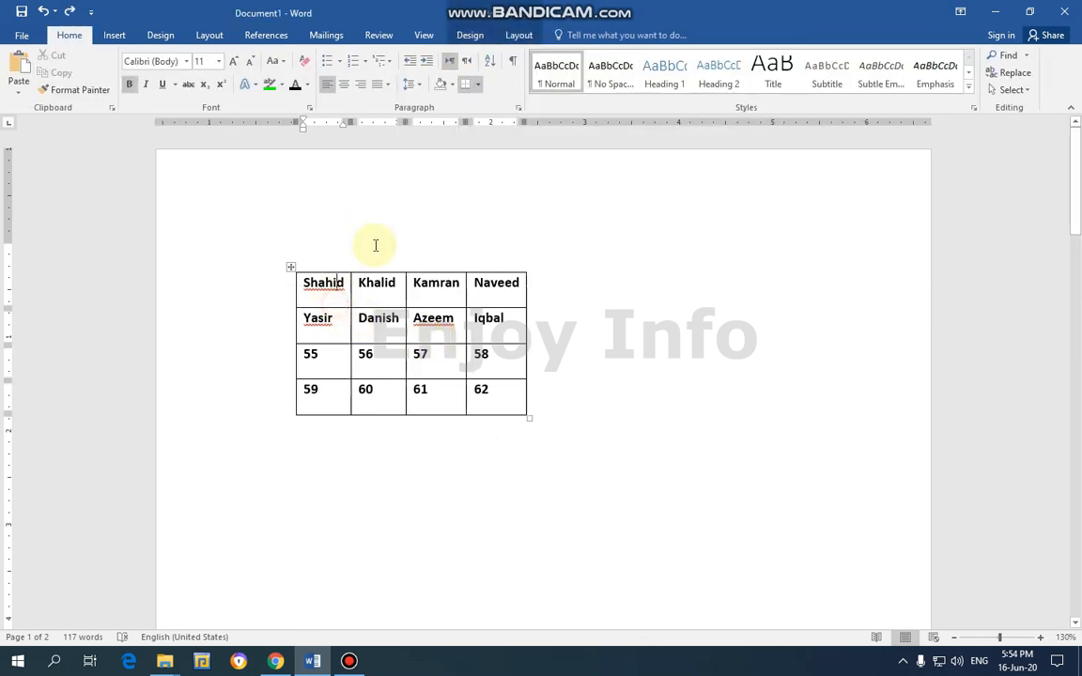
Try a 1-inch indent from left on the left-aligned table and undo it.
click(519, 35)
click(97, 83)
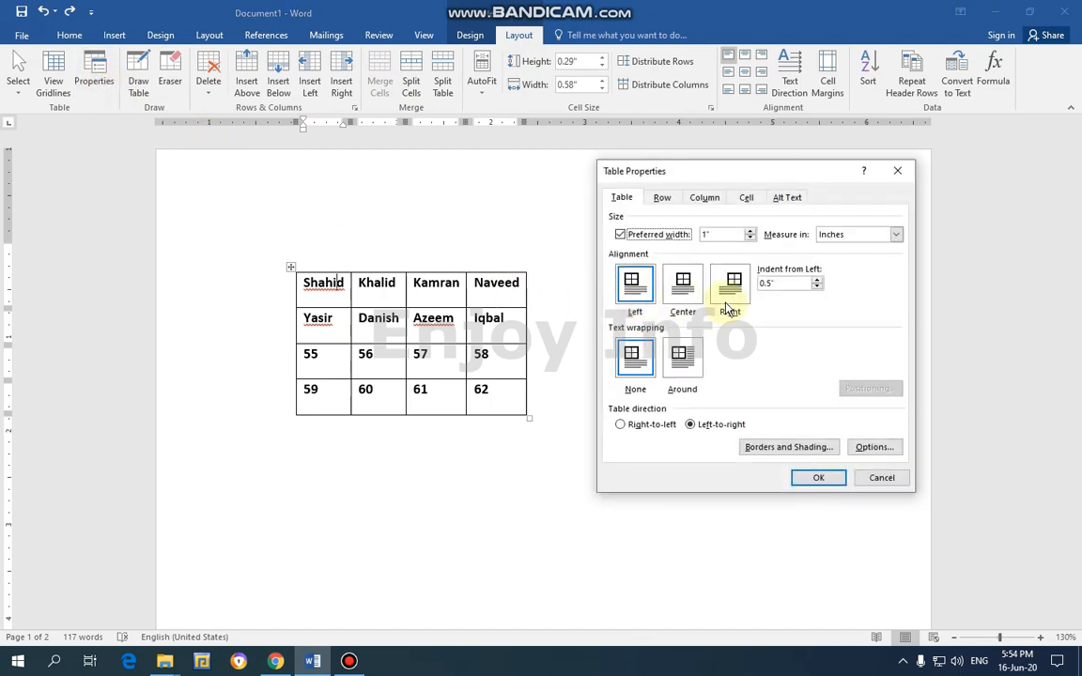
click(637, 291)
click(816, 280)
click(816, 280)
click(816, 281)
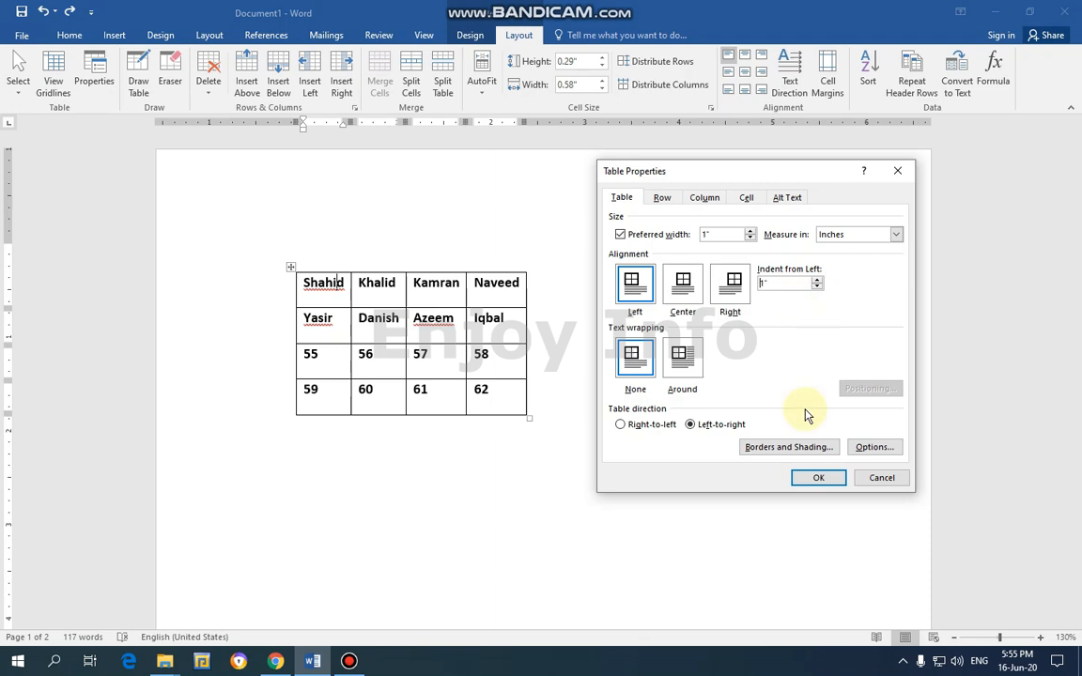
click(817, 477)
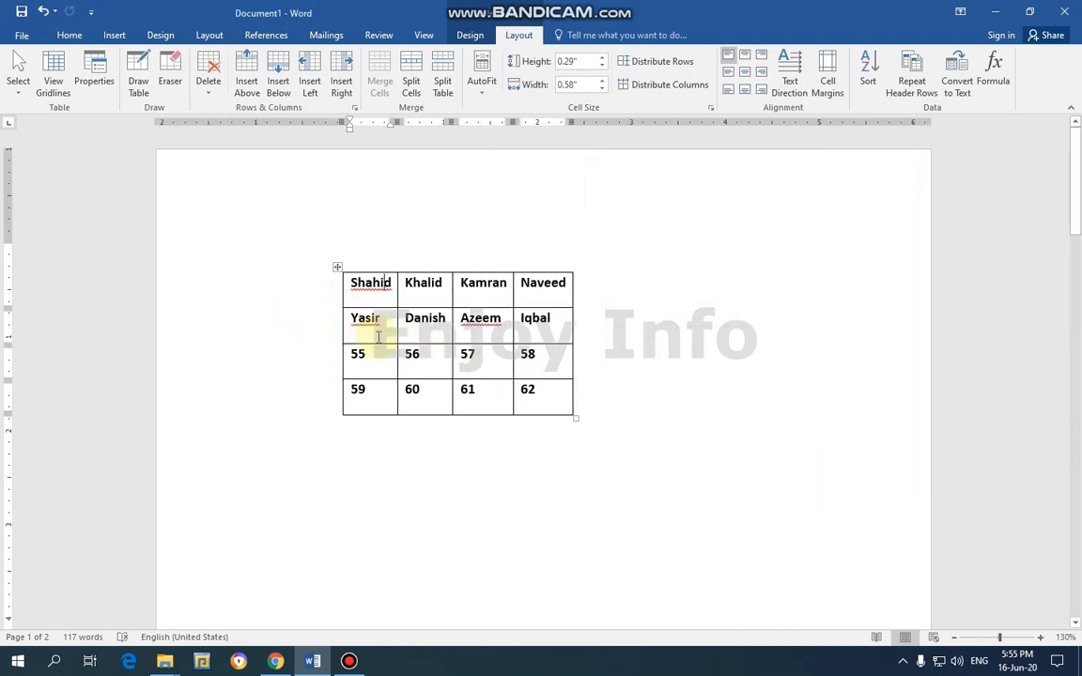
key(ctrl+z)
Set the table's indent from left to 1 inch in the table properties.
click(291, 286)
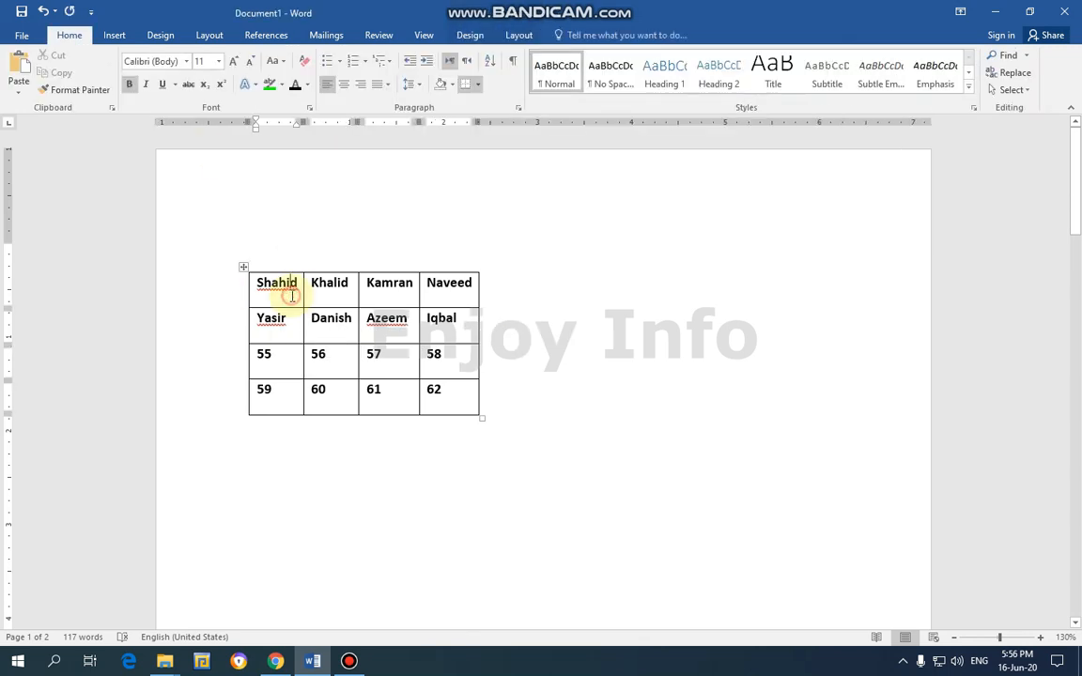
click(519, 36)
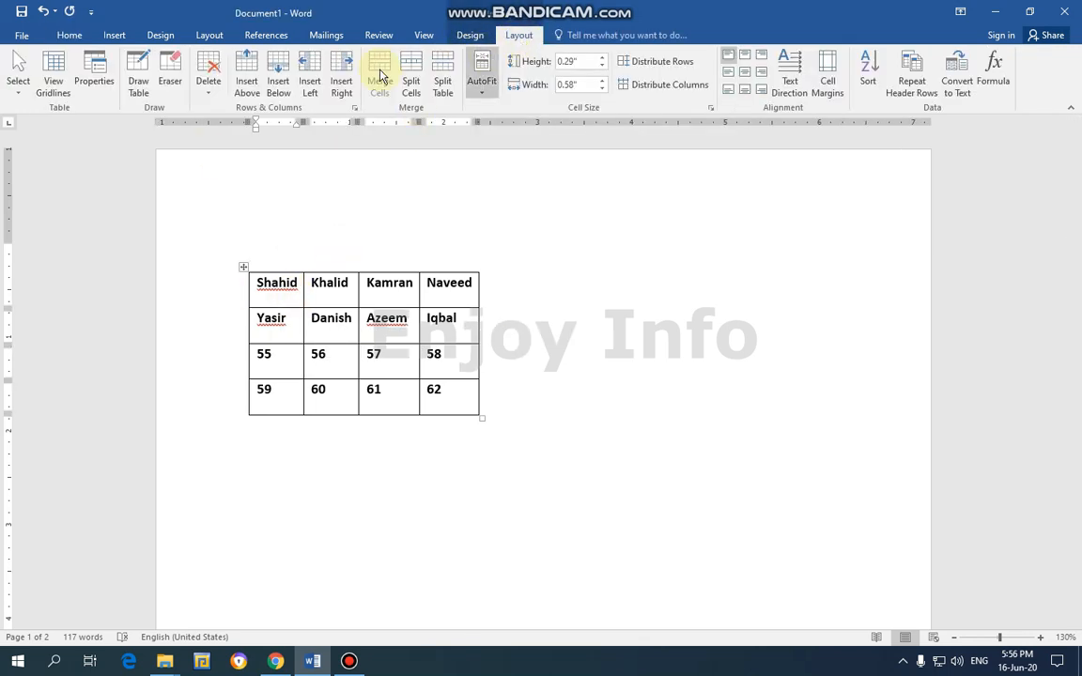
click(91, 80)
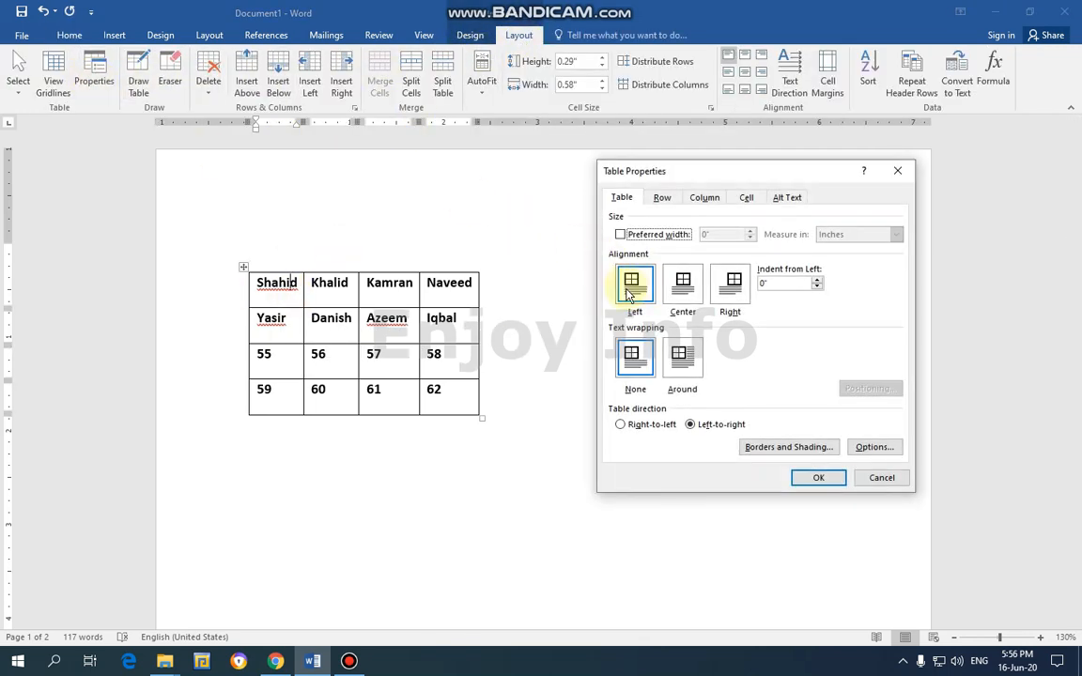
click(817, 280)
click(818, 280)
click(817, 280)
click(818, 279)
click(818, 280)
click(818, 280)
click(818, 279)
click(818, 279)
click(818, 280)
click(818, 279)
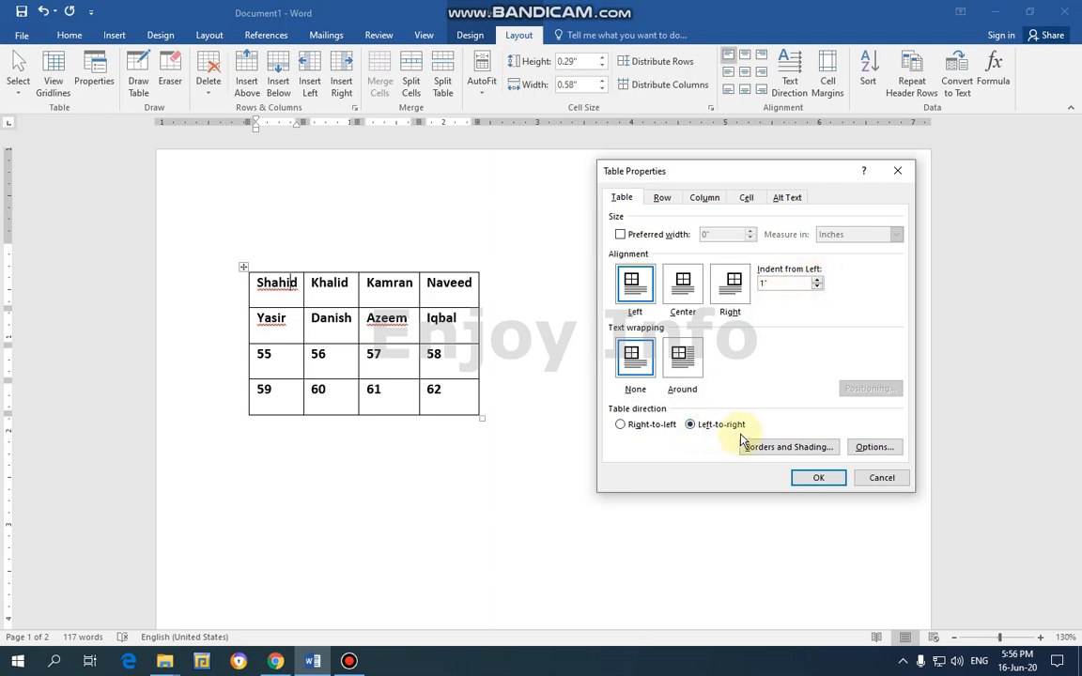
click(818, 477)
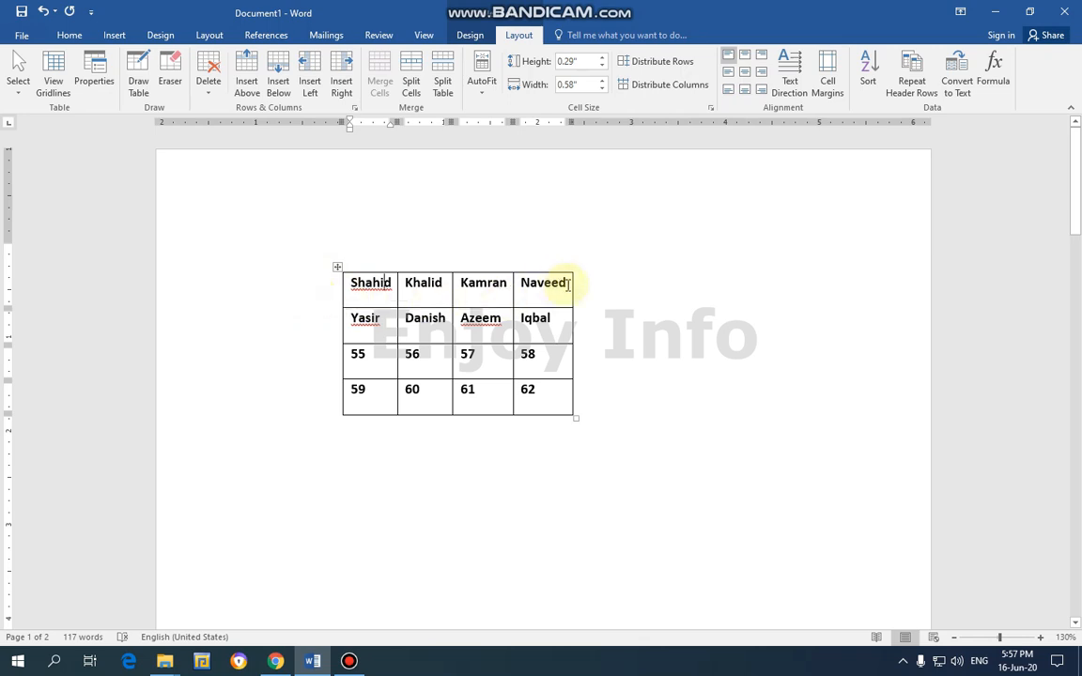
Change the unwrapped table's alignment to Right in the table properties.
click(94, 75)
click(731, 283)
click(819, 477)
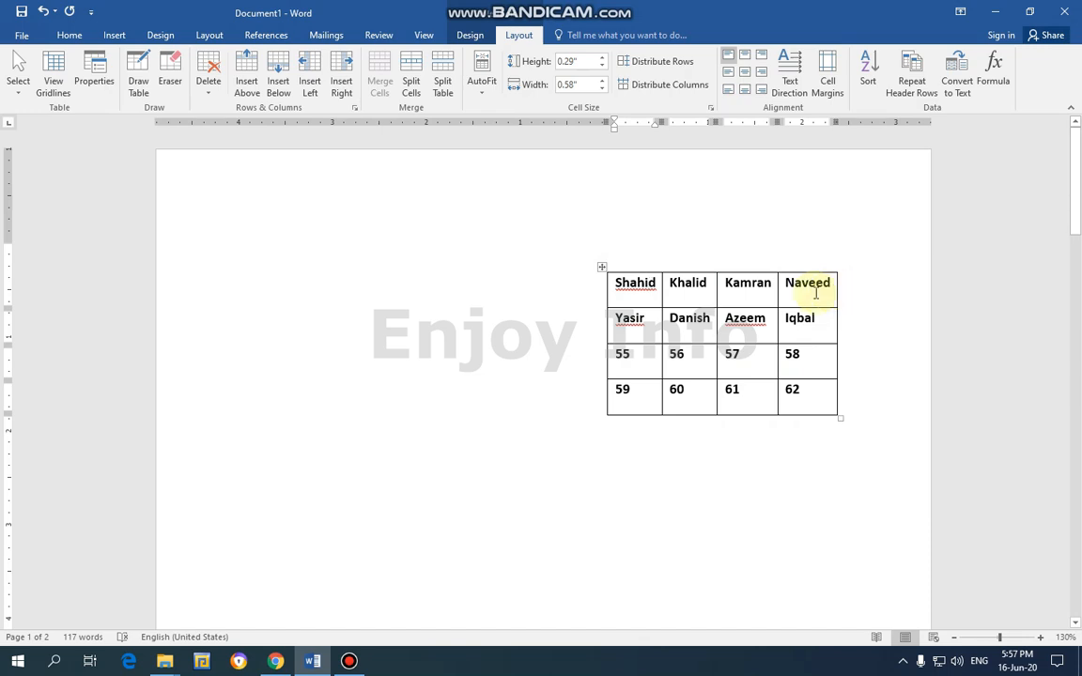
Compare how the indent setting behaves with the Left, Center and Right alignments in the table properties.
click(93, 75)
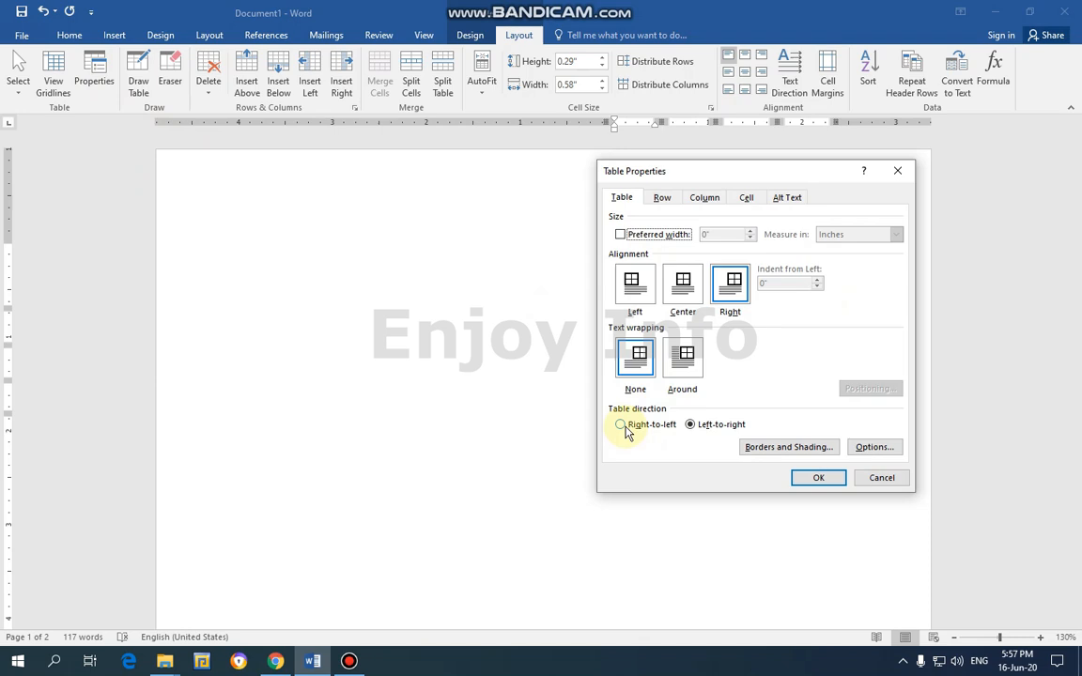
click(736, 299)
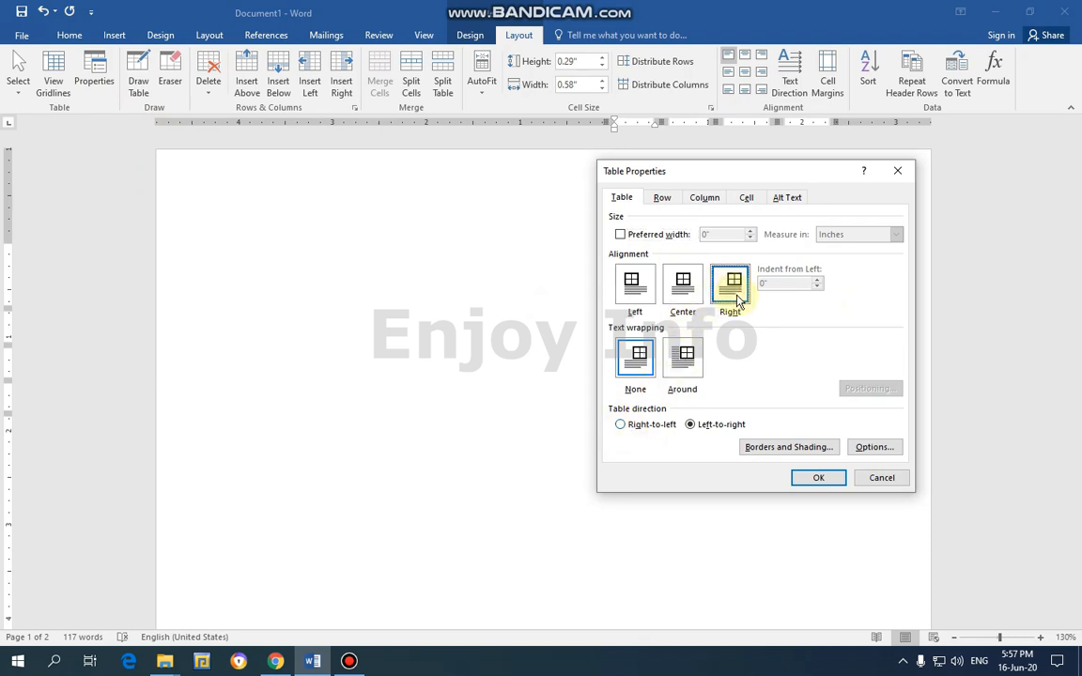
click(633, 284)
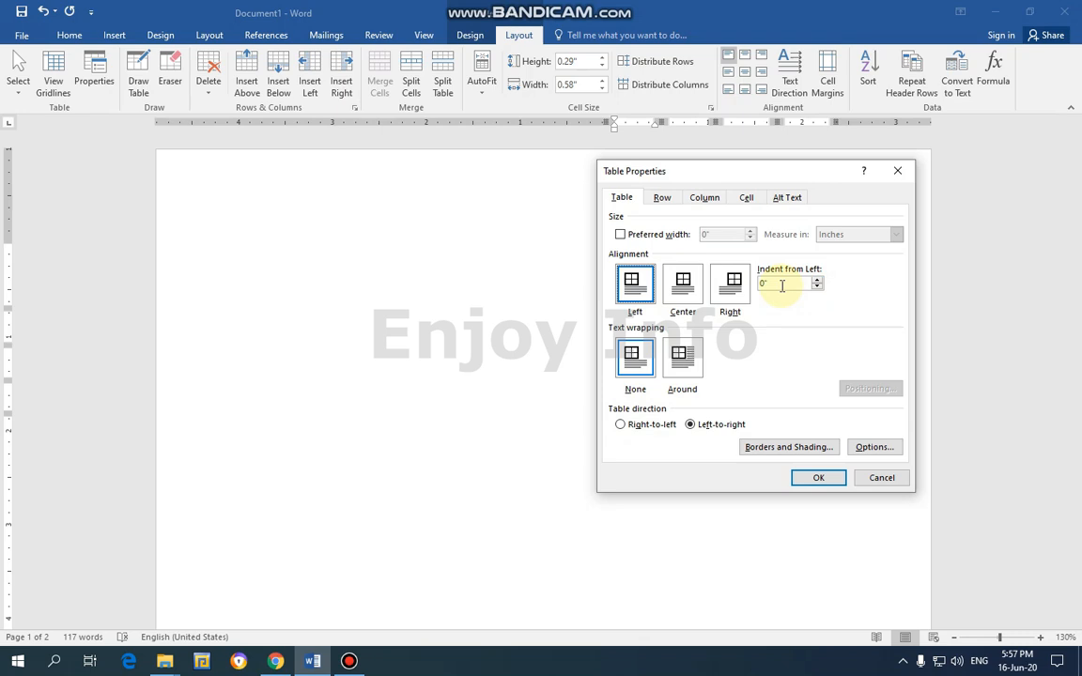
click(683, 286)
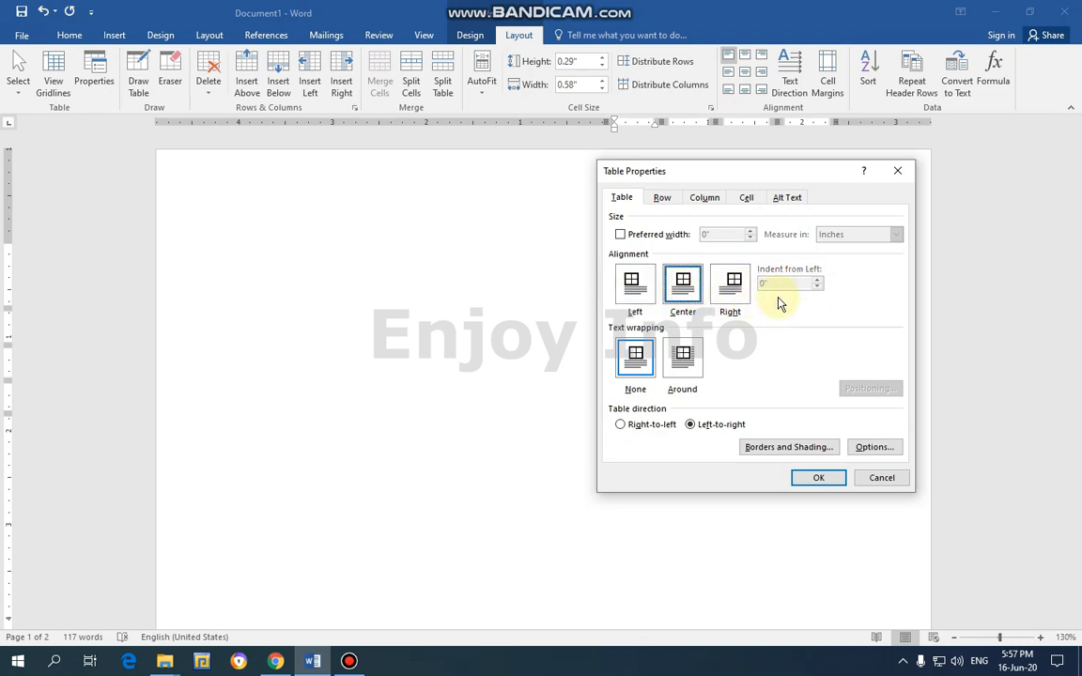
click(731, 287)
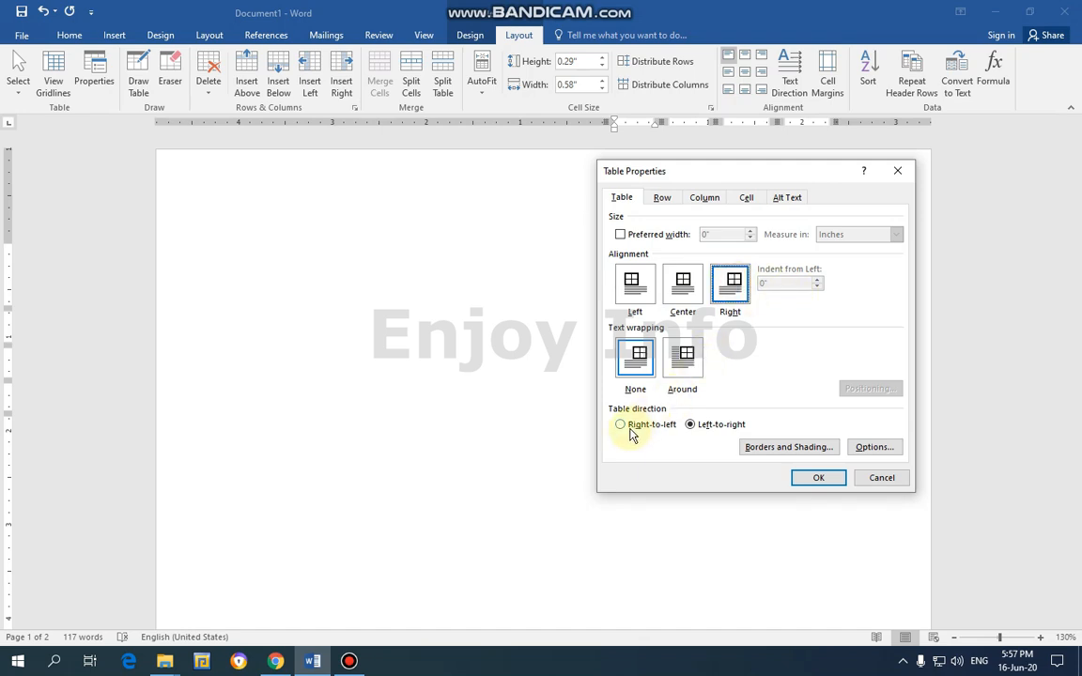
Switch the table direction to Right-to-left and set the indent from right to 1 inch.
click(629, 427)
click(815, 278)
click(815, 279)
click(815, 279)
click(815, 280)
click(815, 280)
click(815, 280)
click(815, 280)
click(815, 279)
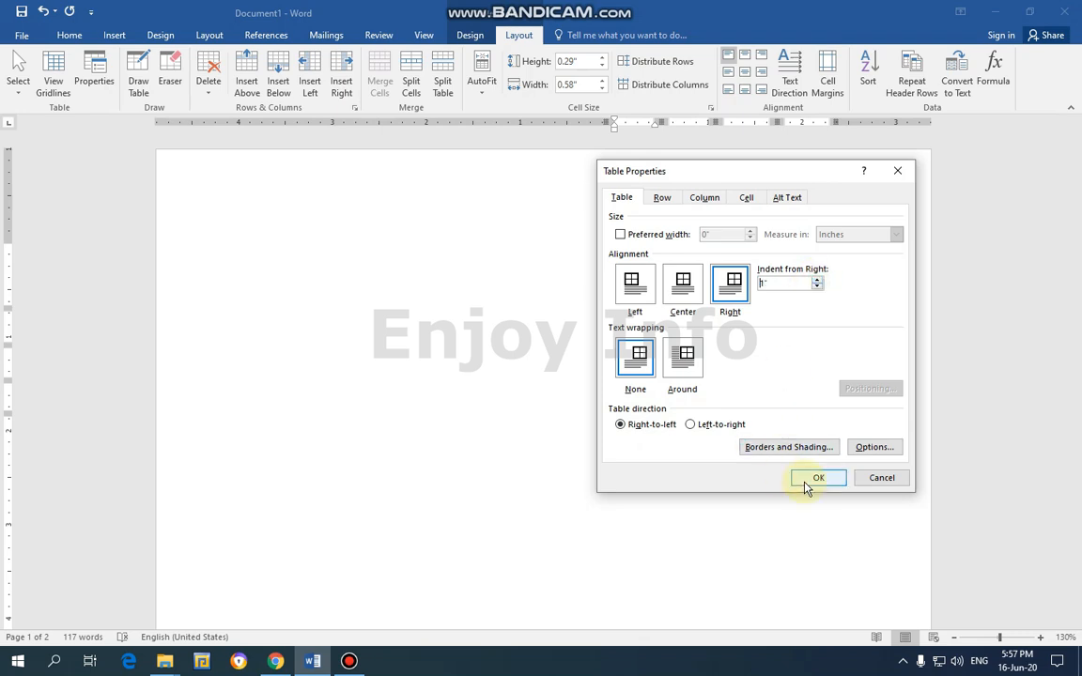
click(800, 479)
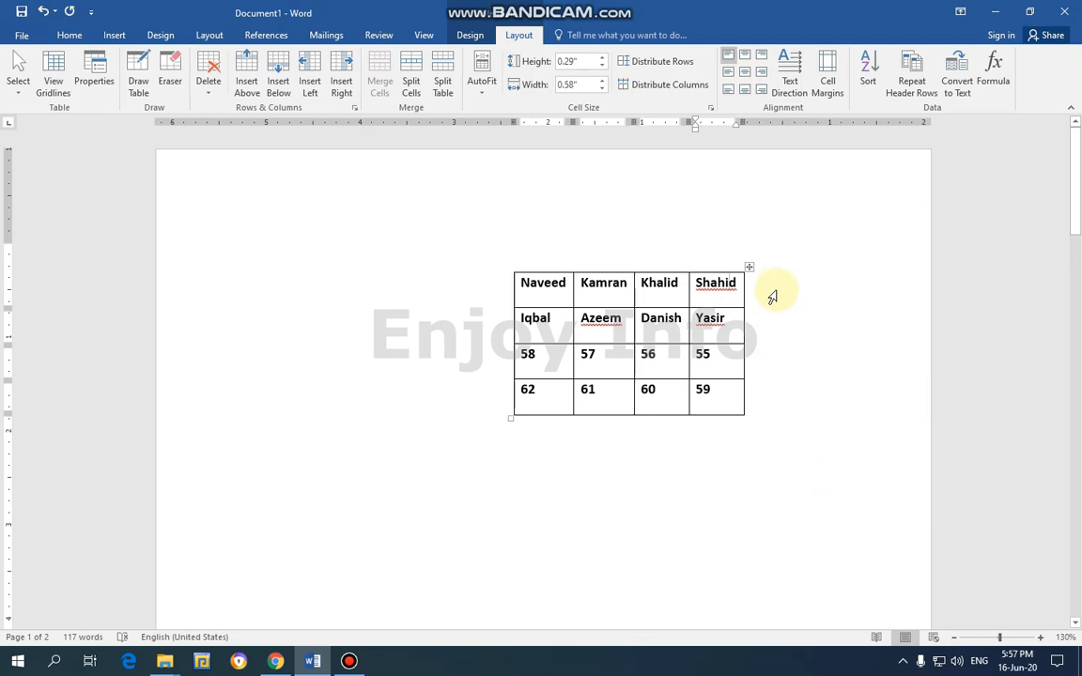
Increase the right-to-left table's indent from right to 1.5 inches.
click(87, 84)
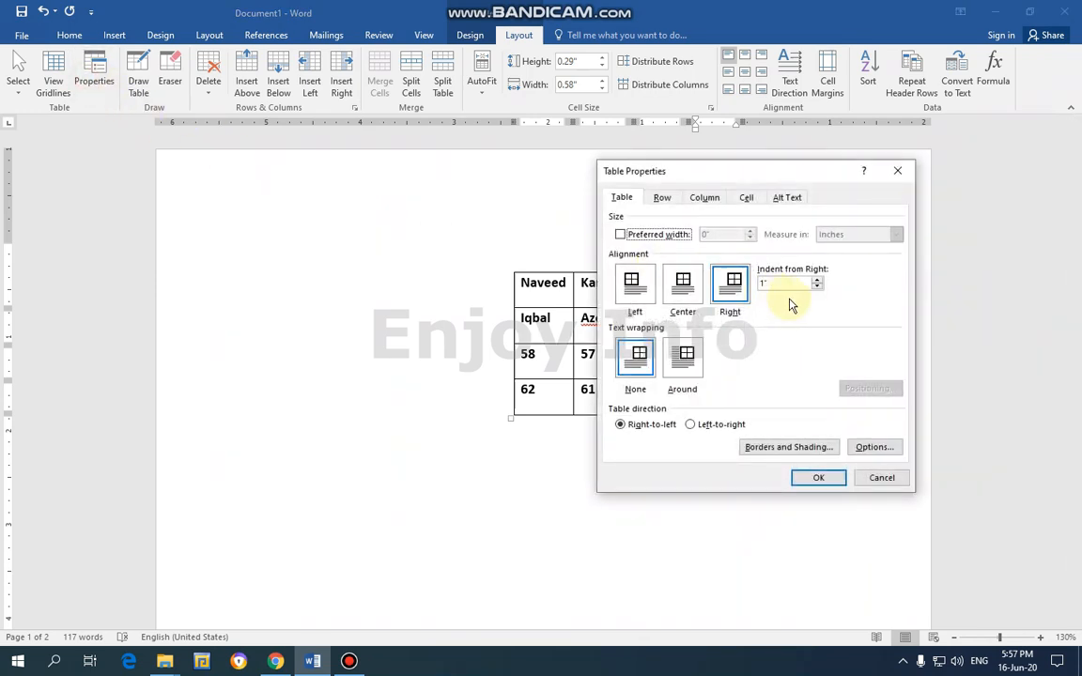
click(817, 280)
click(817, 280)
click(817, 280)
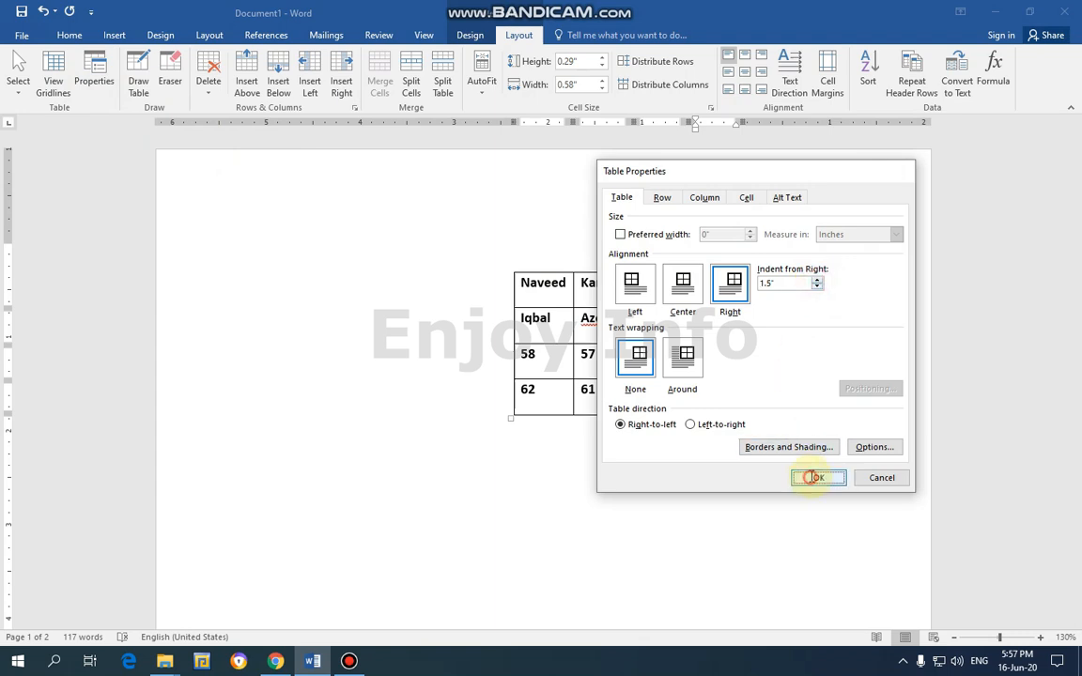
click(817, 477)
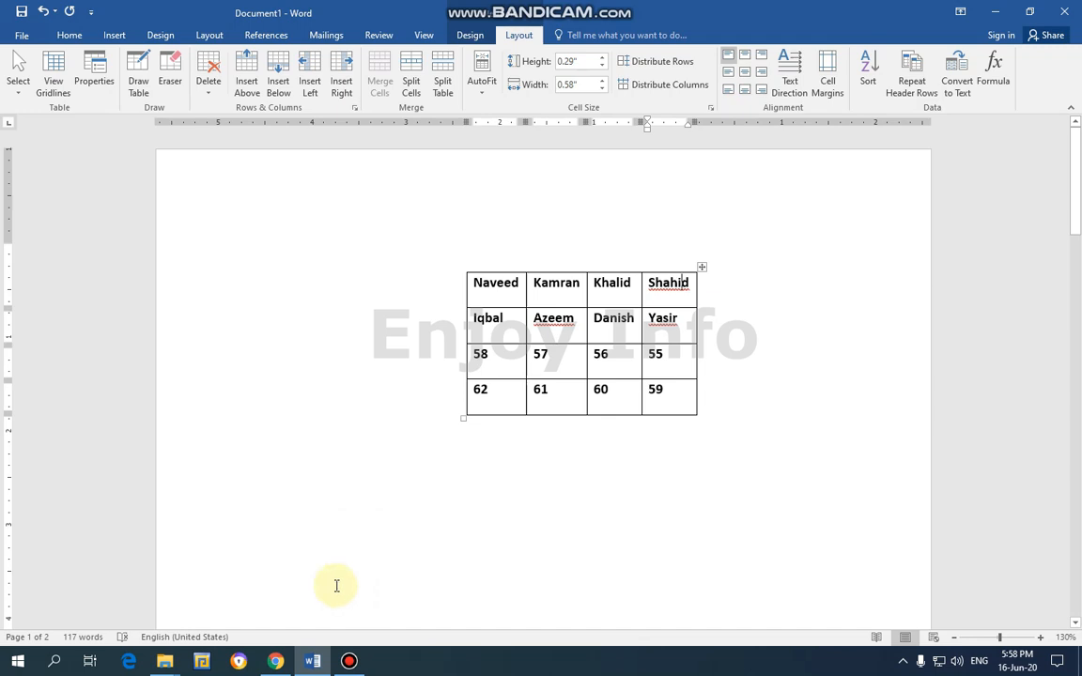
Fit the table to the full text width of the page with AutoFit Window.
click(734, 418)
drag(734, 432, 693, 398)
click(548, 280)
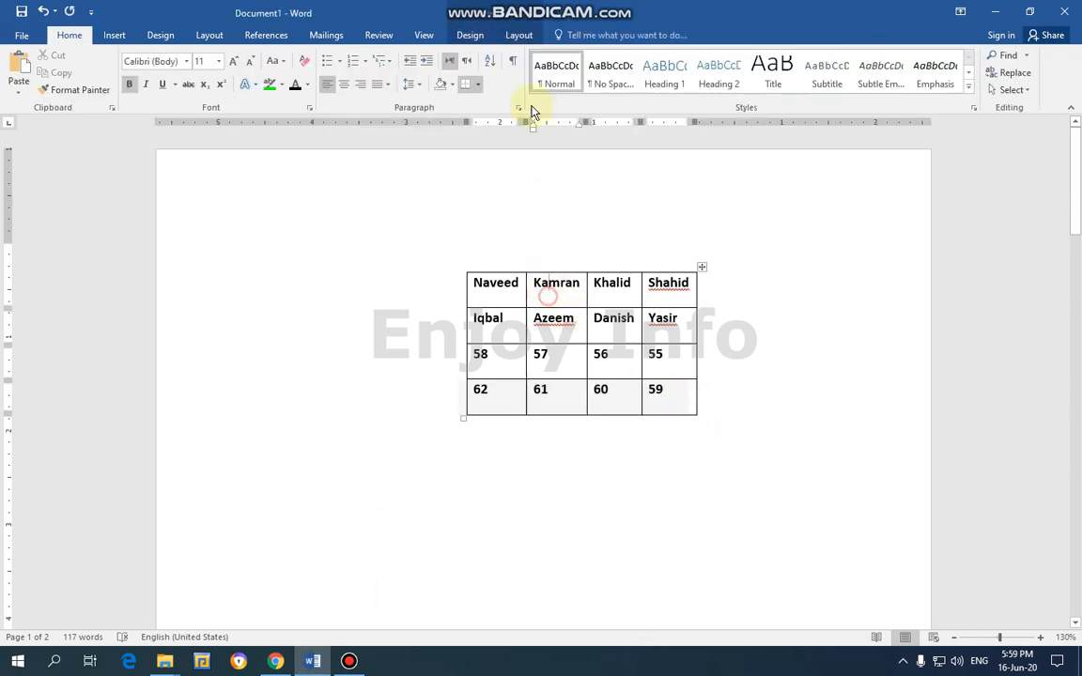
click(518, 35)
click(483, 82)
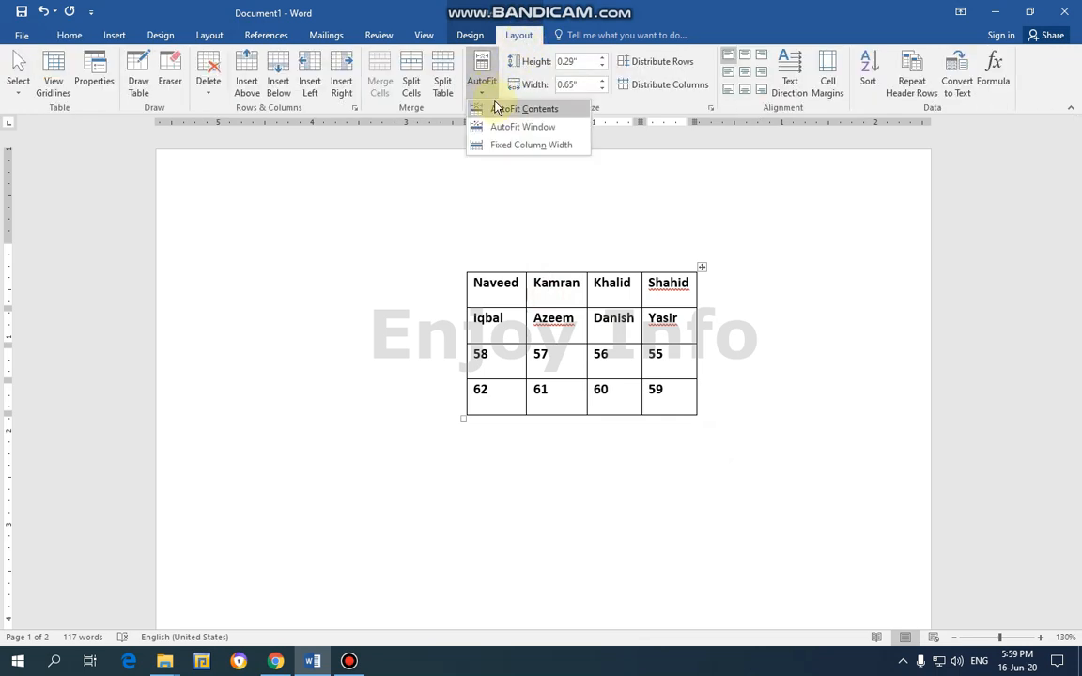
click(511, 123)
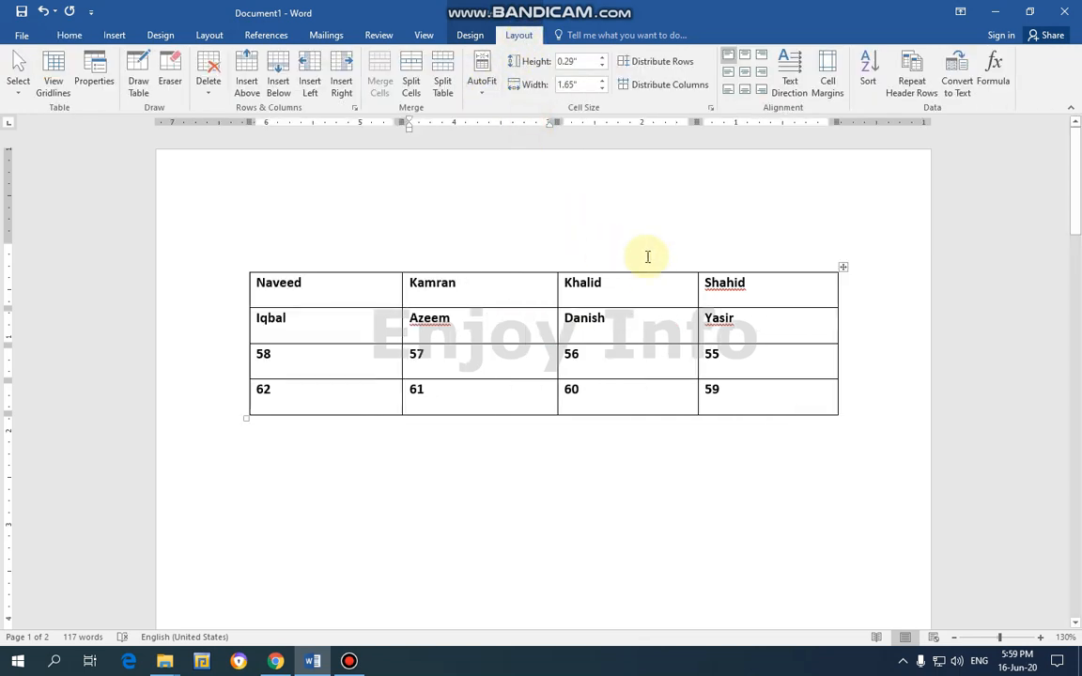
Specify a height for the table's first row in the table properties.
click(352, 287)
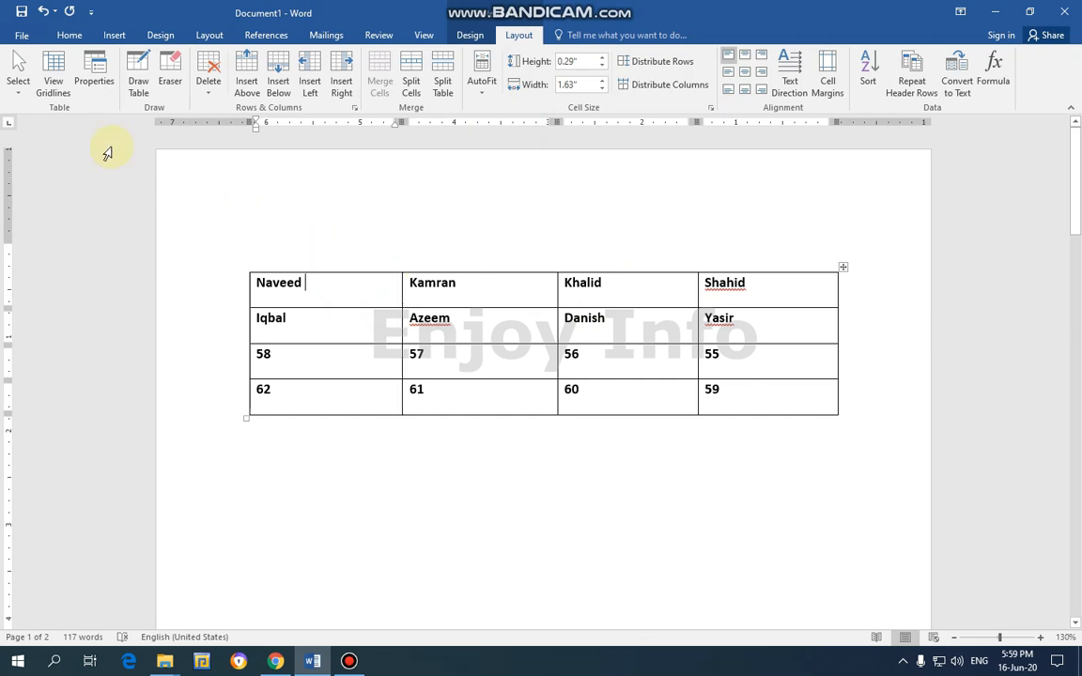
click(94, 77)
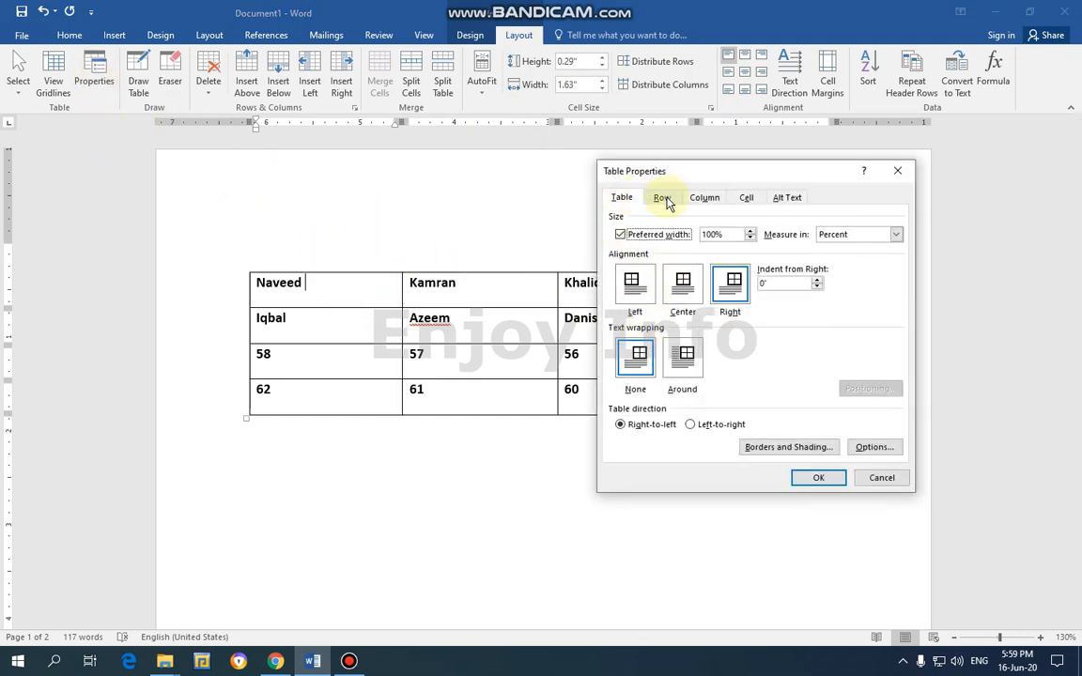
click(663, 199)
drag(729, 171, 836, 279)
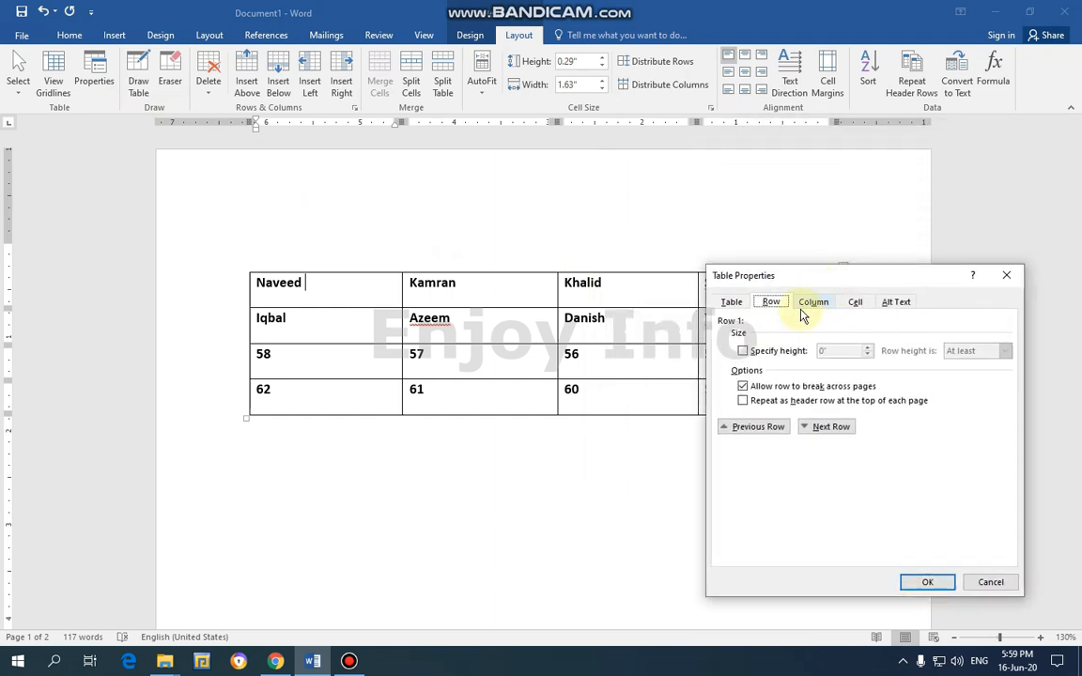
click(780, 351)
click(867, 347)
click(867, 348)
click(867, 348)
click(866, 347)
click(866, 347)
click(867, 347)
click(866, 347)
click(866, 347)
click(866, 347)
click(866, 347)
click(925, 580)
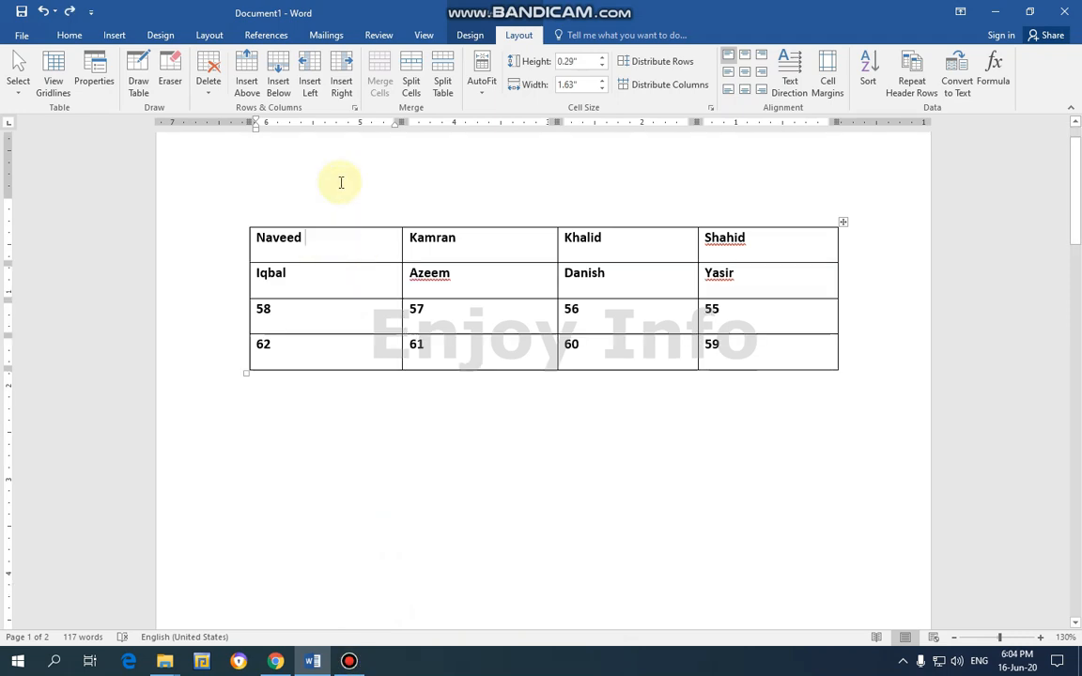
Set the height of the table's first row to 1 inch in the table properties.
click(94, 79)
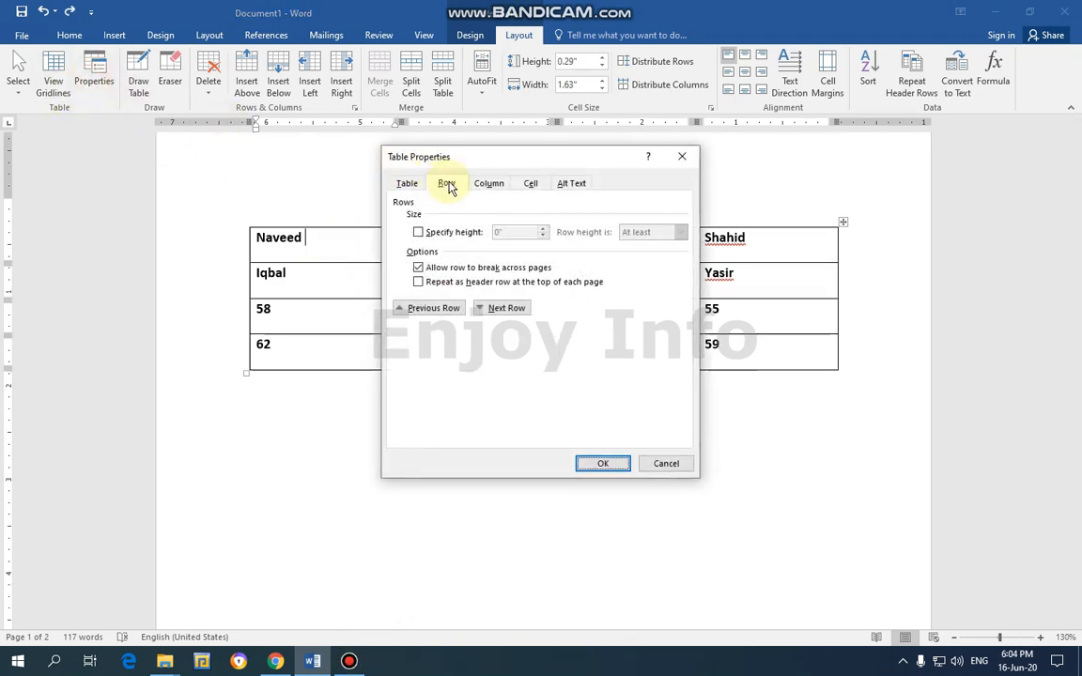
click(441, 237)
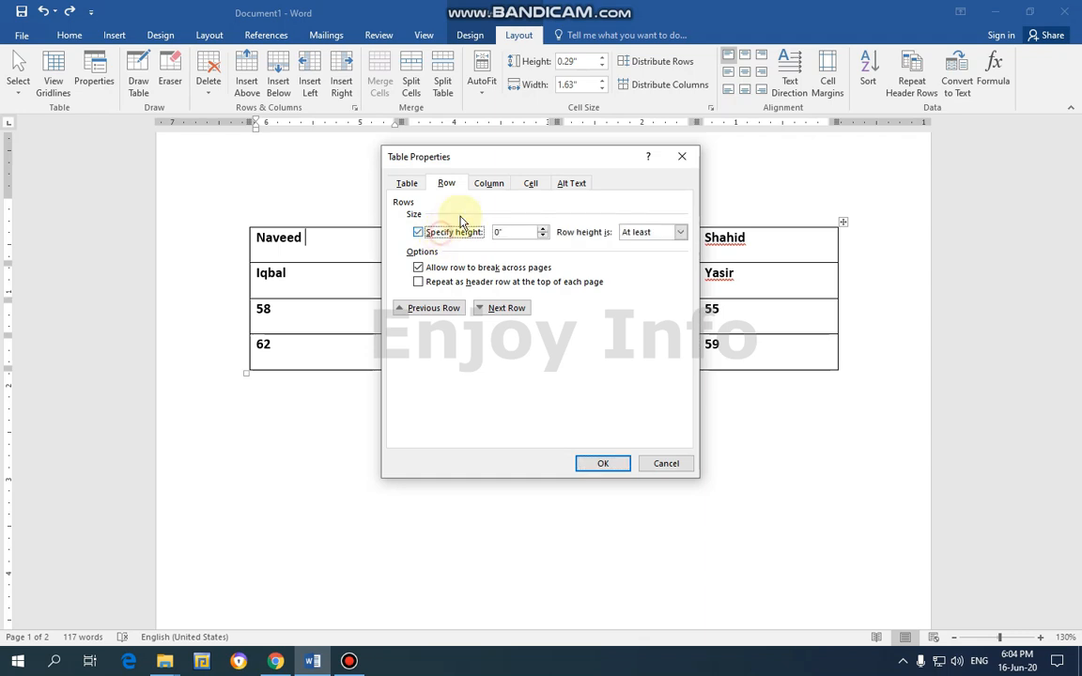
drag(514, 162, 729, 119)
click(711, 190)
drag(711, 191, 645, 195)
text(1)
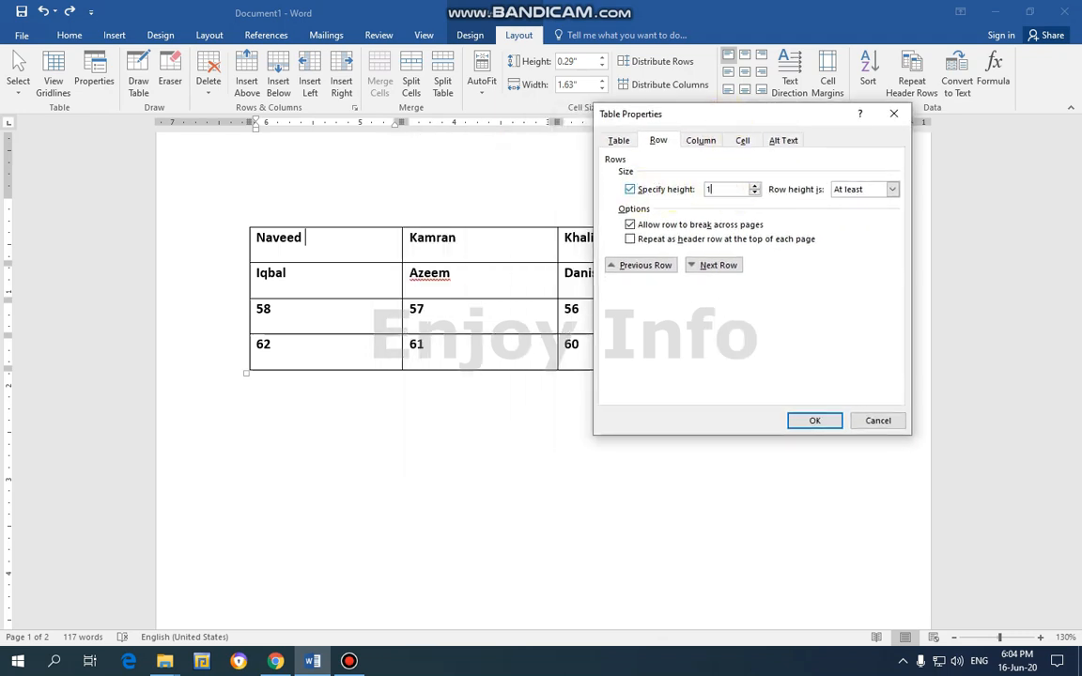
click(814, 421)
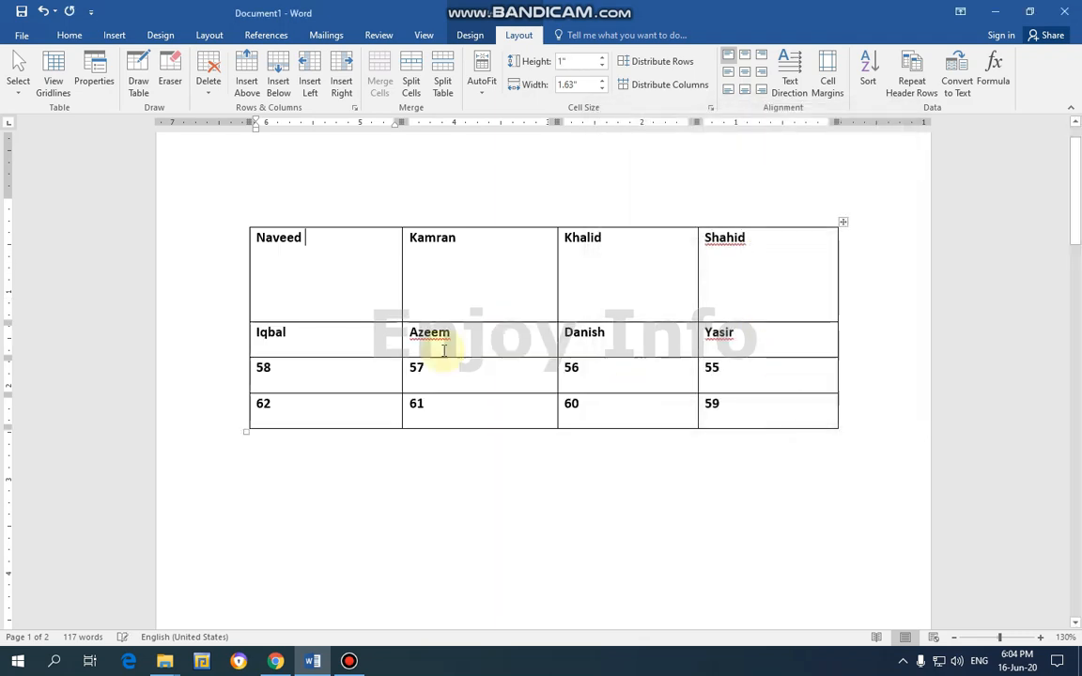
Try a specified height of 1.5 inches on the second row, moving on from the first row's properties, and undo it.
click(98, 89)
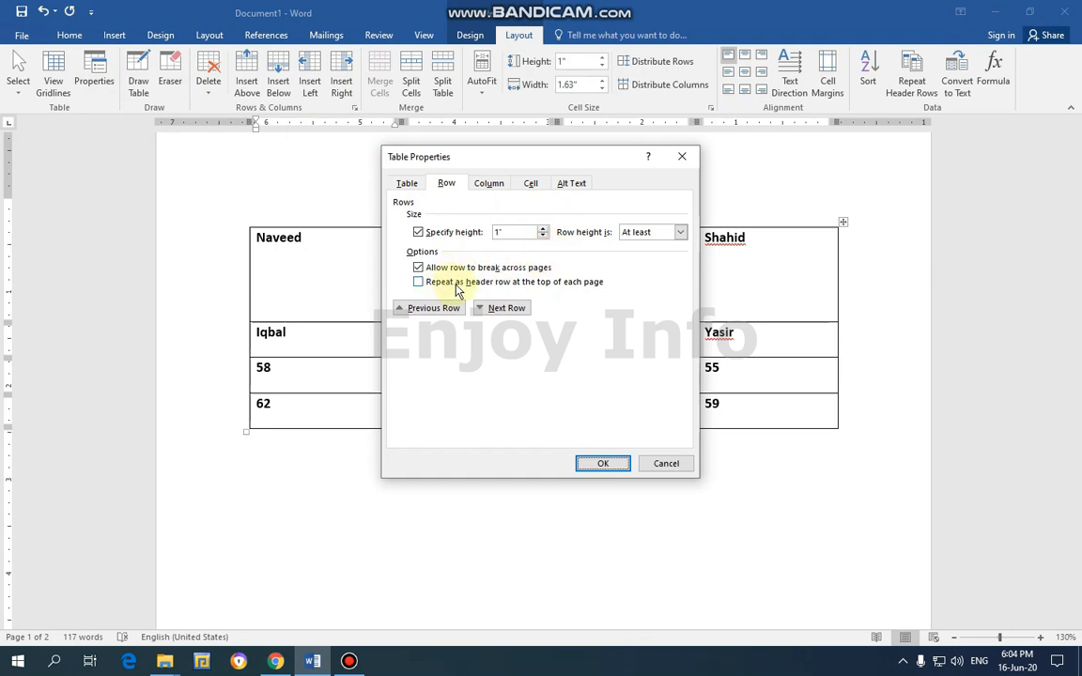
click(507, 310)
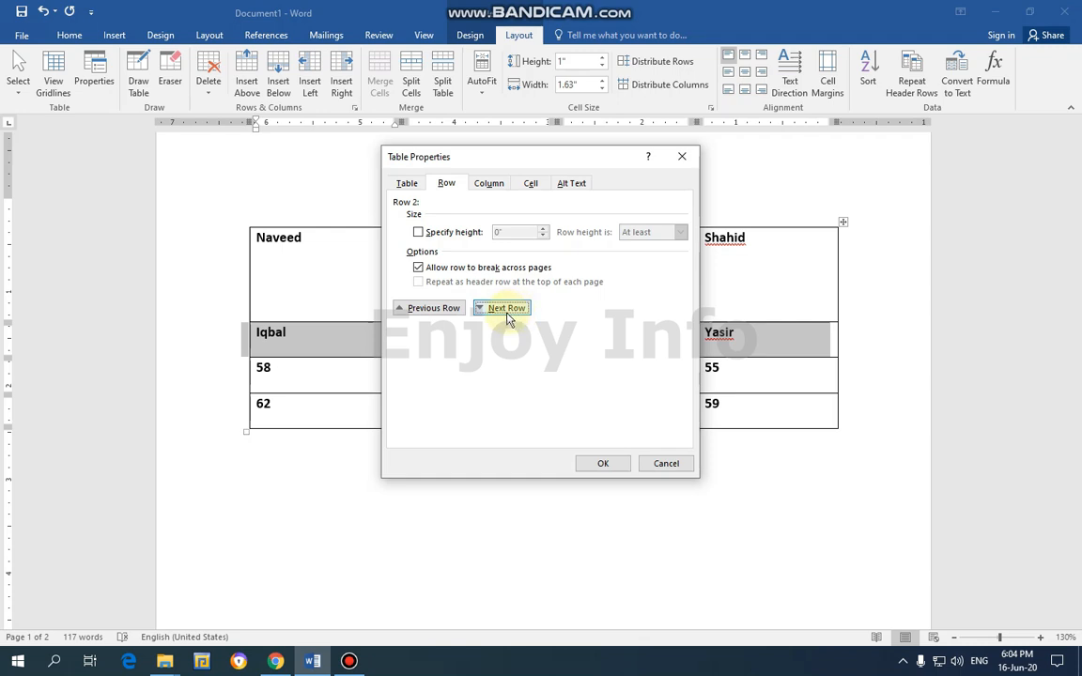
click(418, 232)
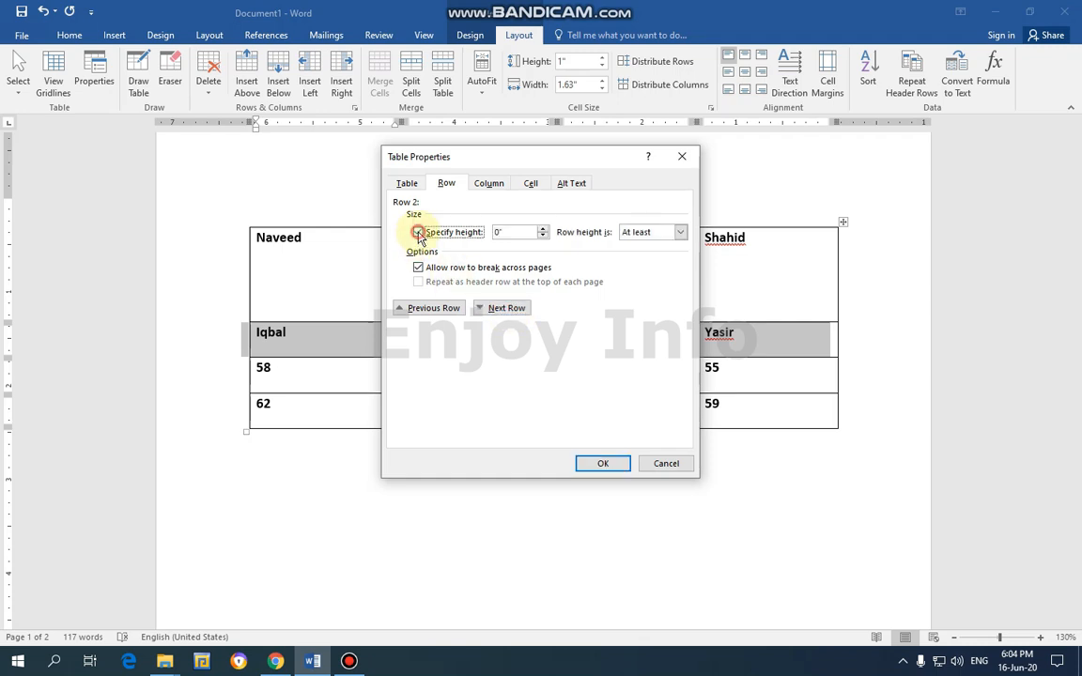
double_click(501, 233)
text(1)
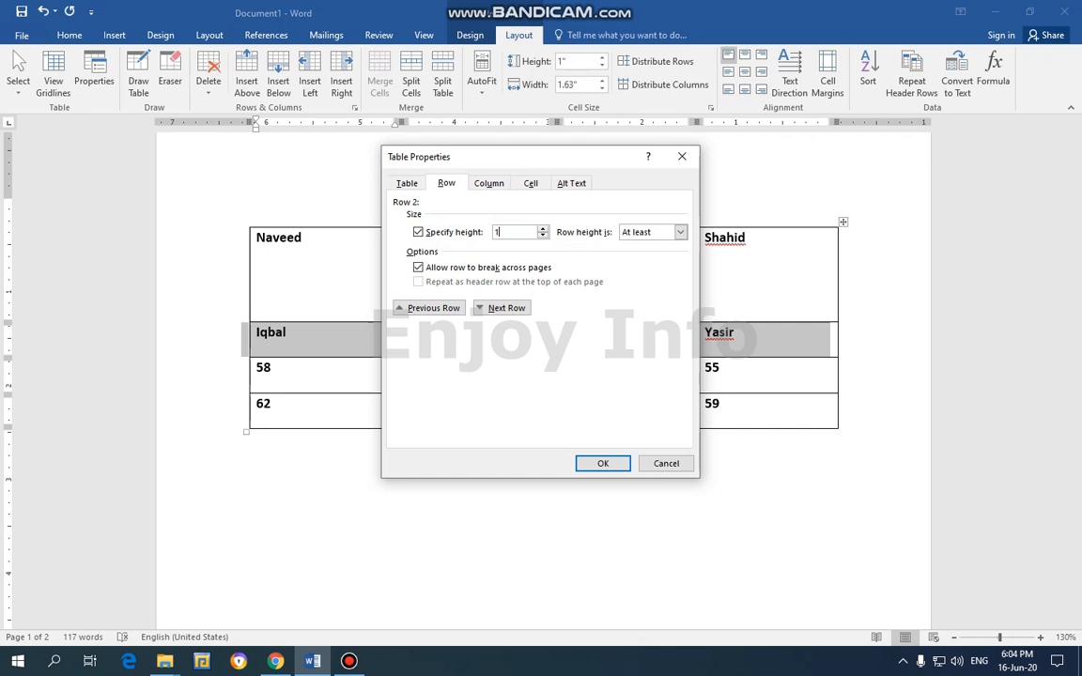
text(.5)
click(600, 461)
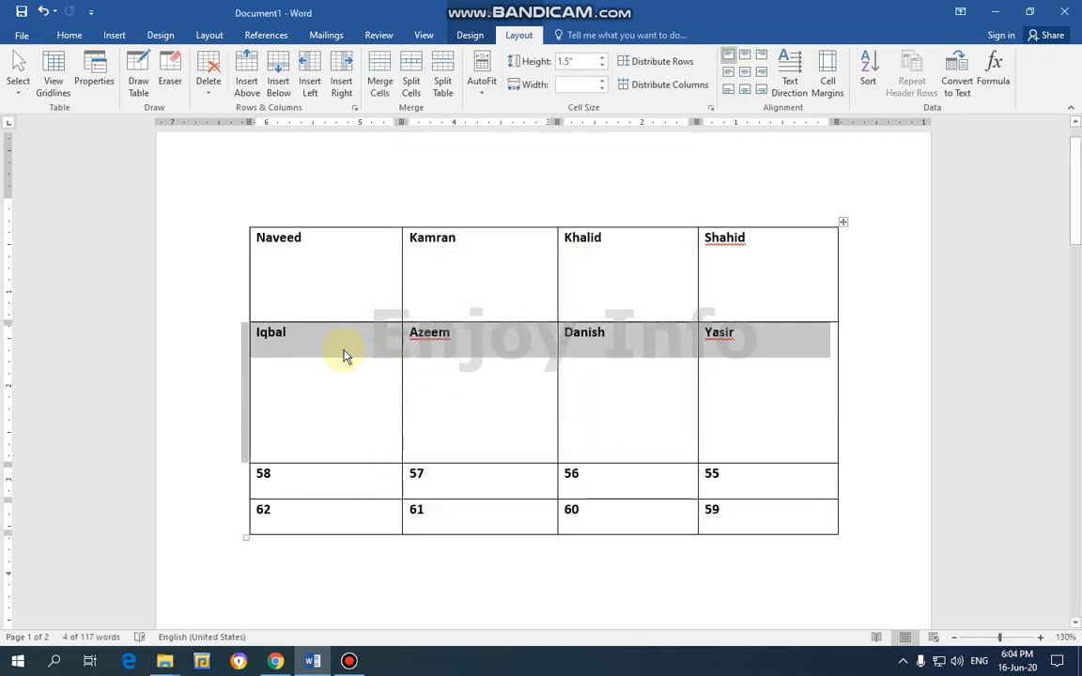
key(ctrl+z)
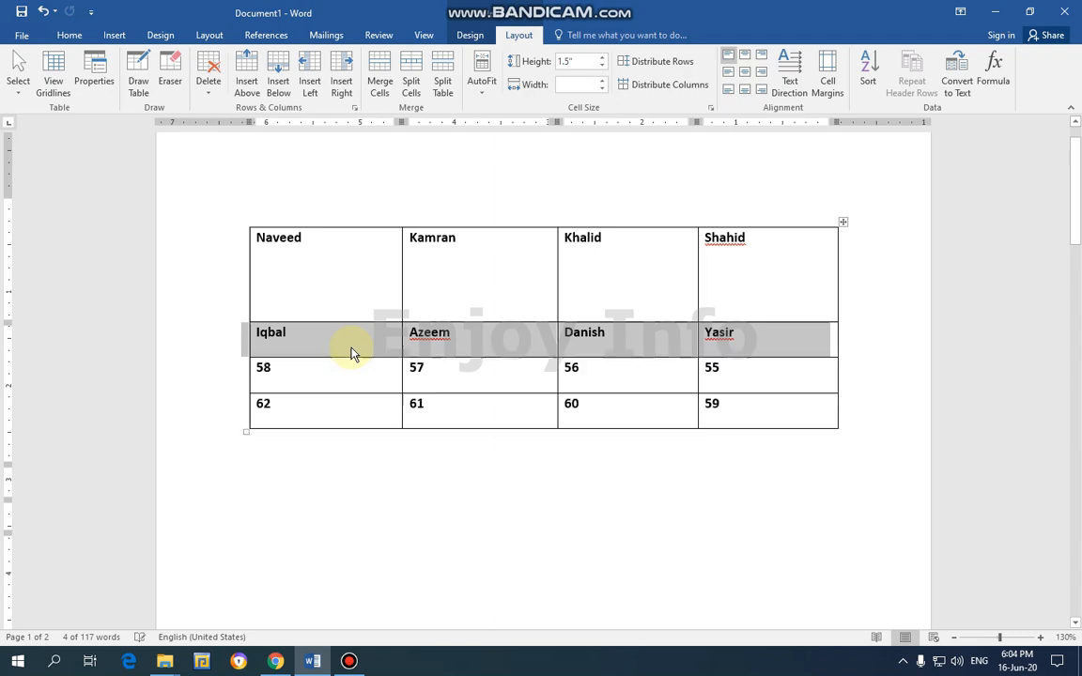
click(345, 343)
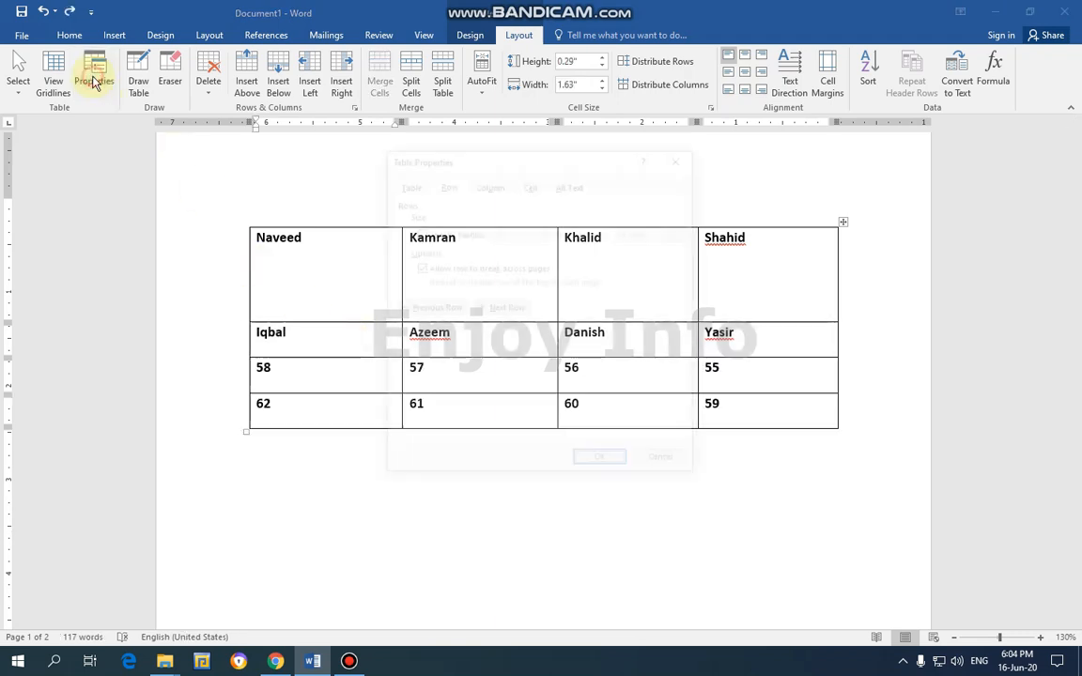
click(94, 82)
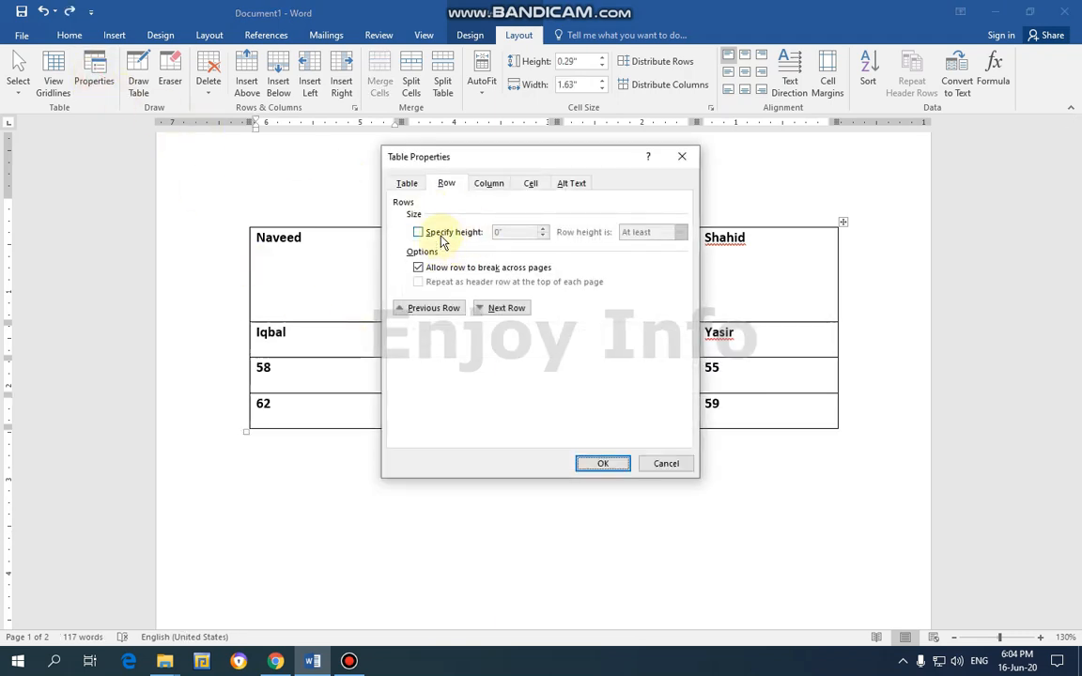
click(443, 235)
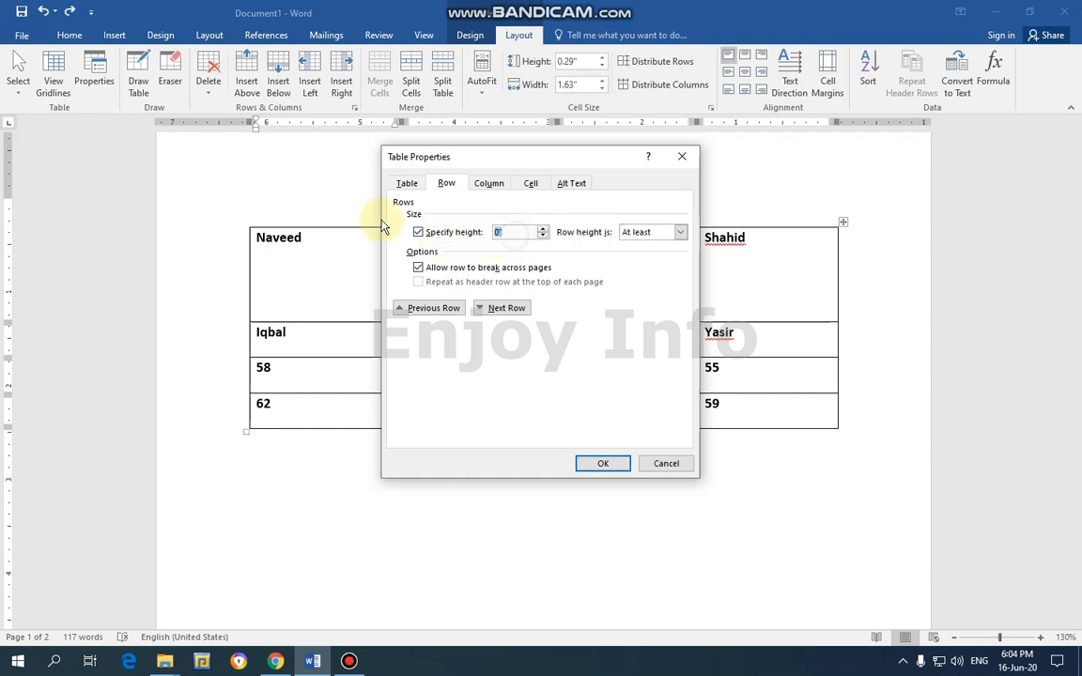
click(494, 307)
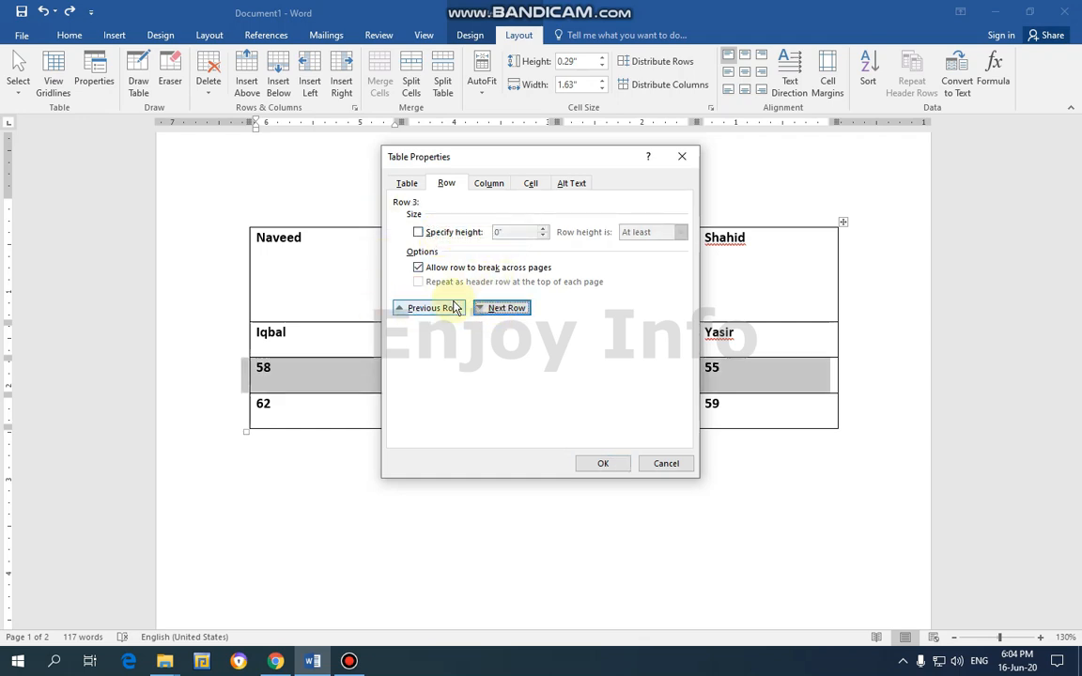
click(454, 309)
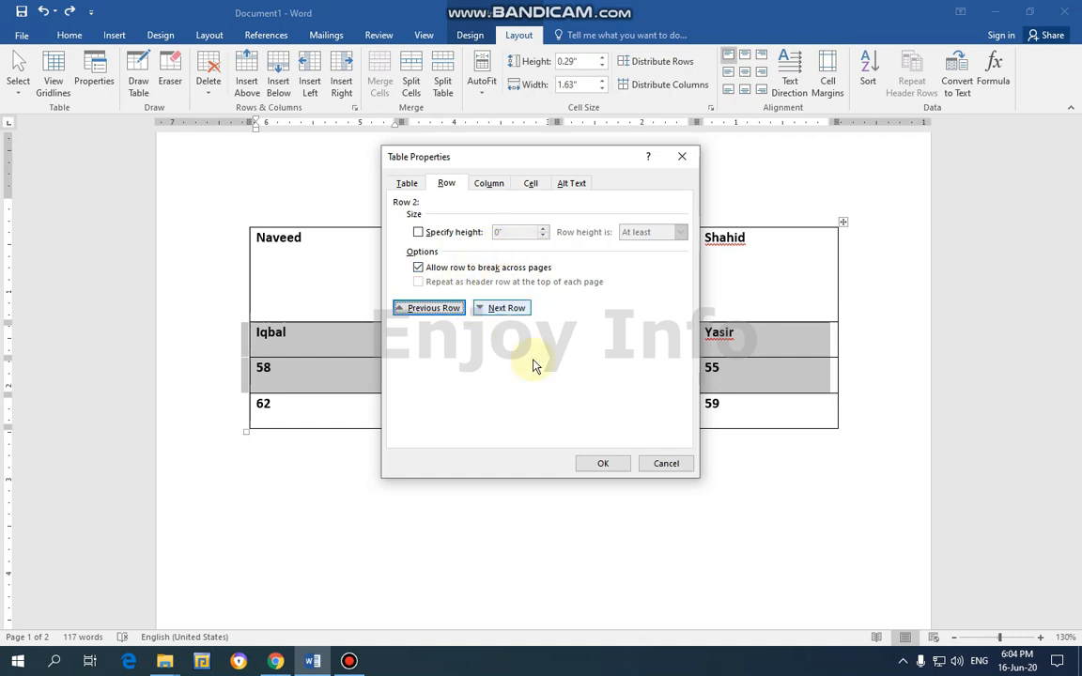
click(665, 461)
Specify a height of 1.5 inches for the table's second row in the table properties.
click(363, 338)
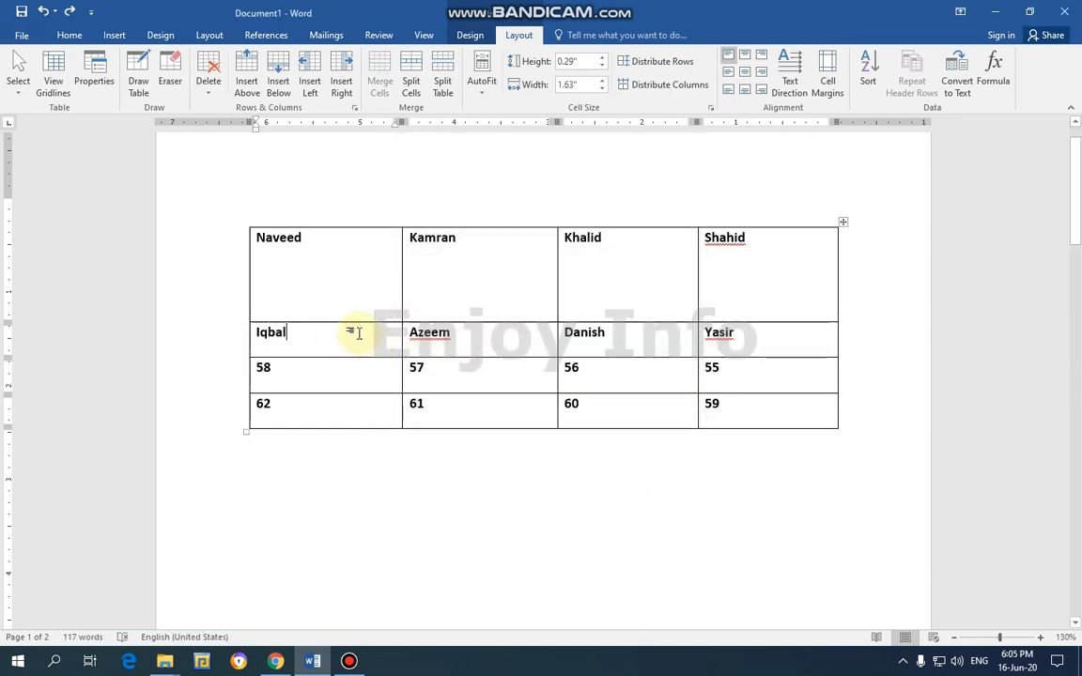
click(98, 88)
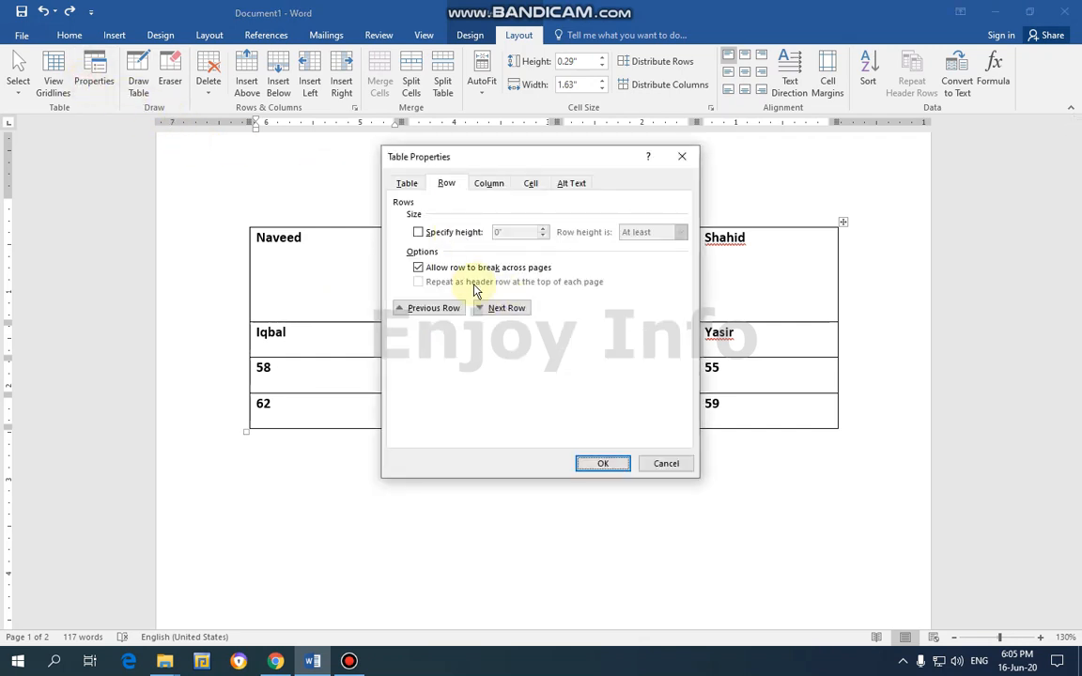
click(458, 235)
text(1.5)
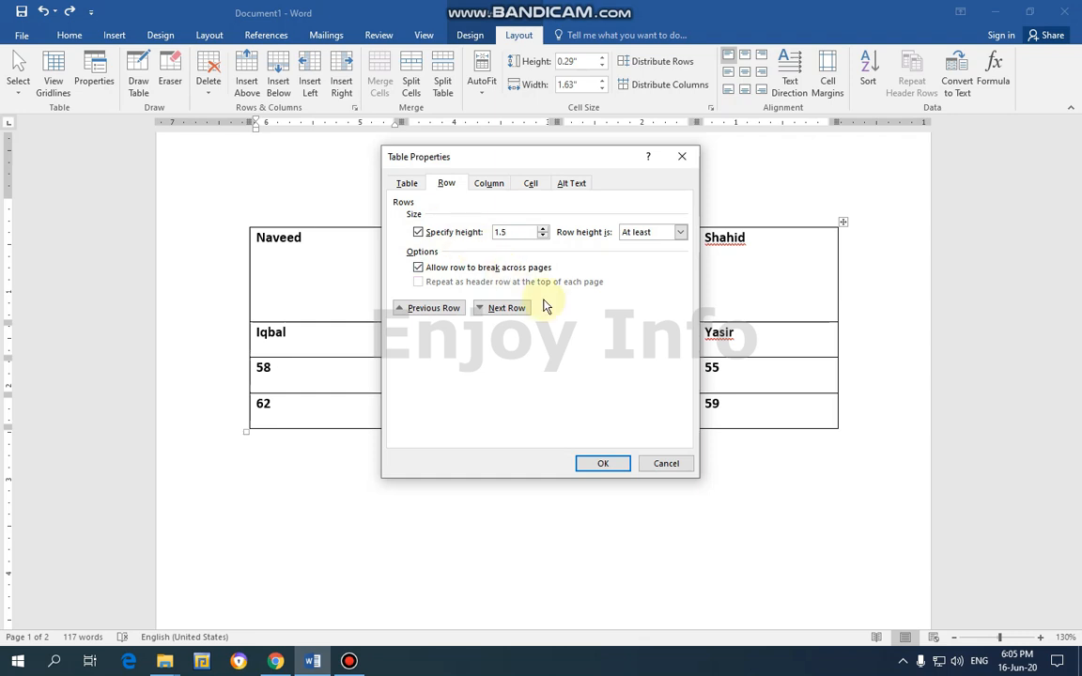
Continue through the following rows, setting the third row's height to 2 inches and the fourth row's to 2.3 inches.
click(502, 308)
click(445, 237)
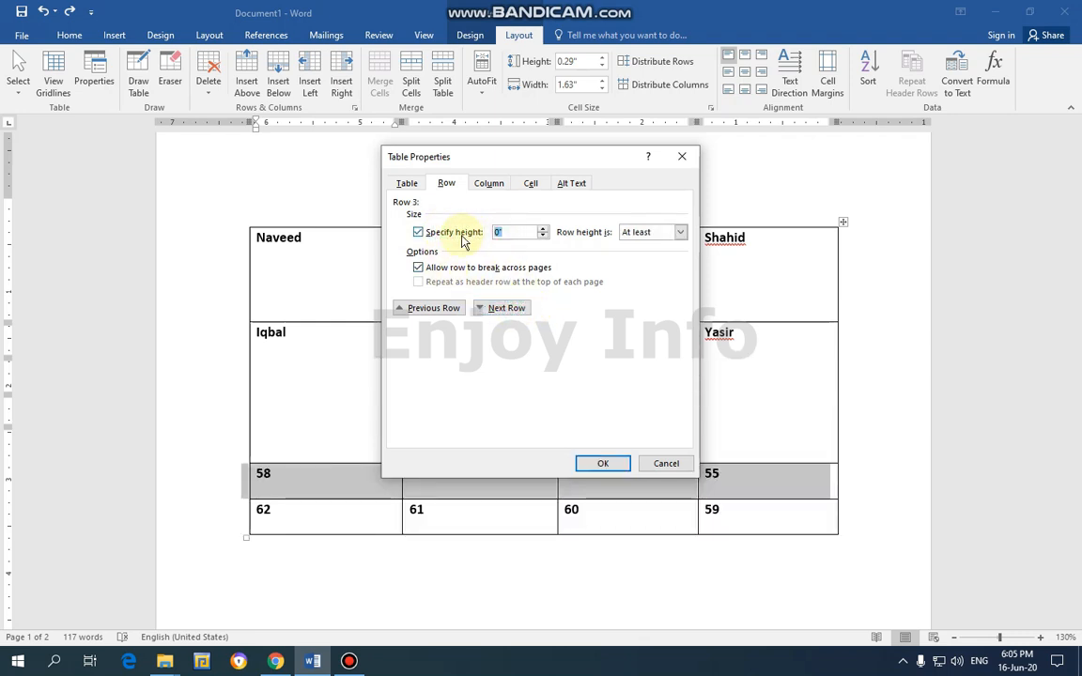
text(2)
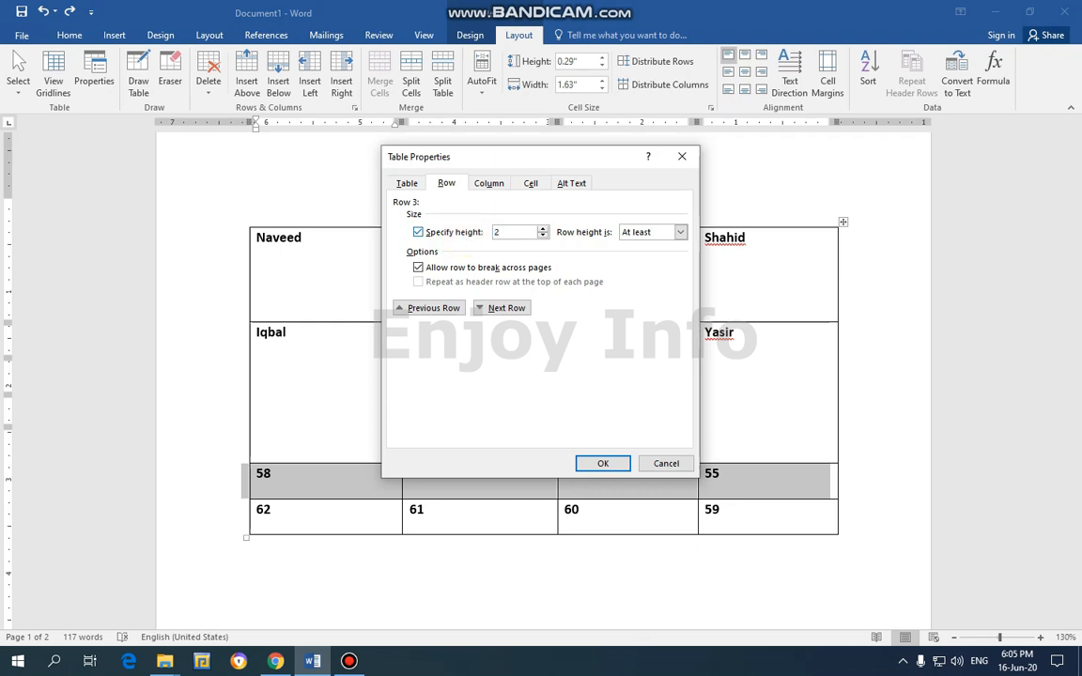
click(502, 308)
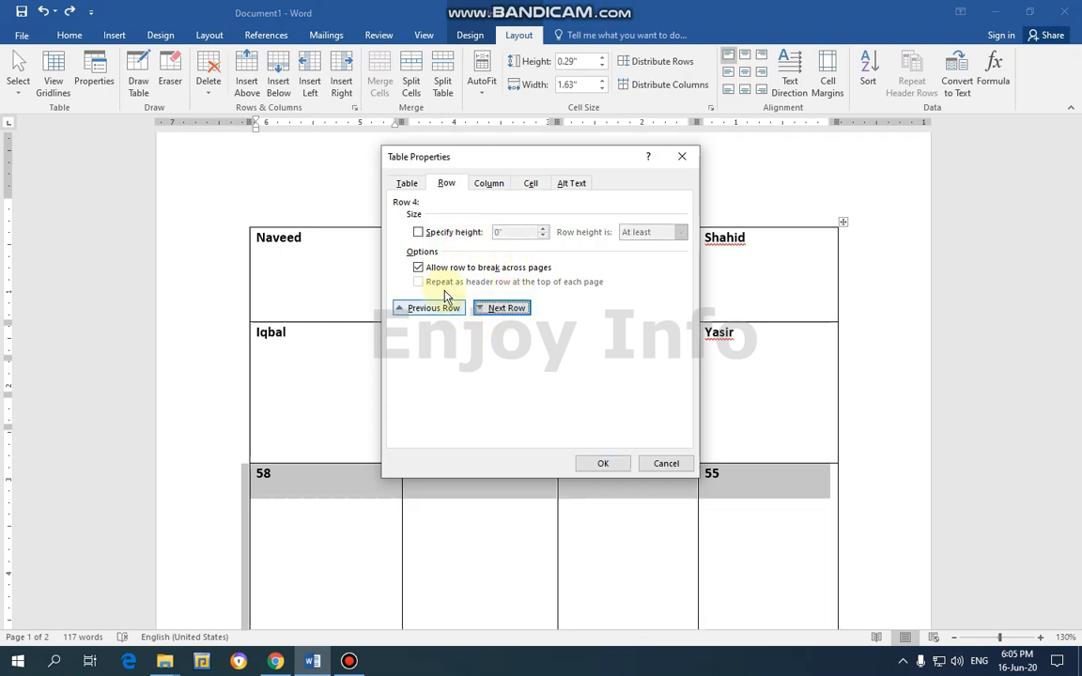
click(451, 237)
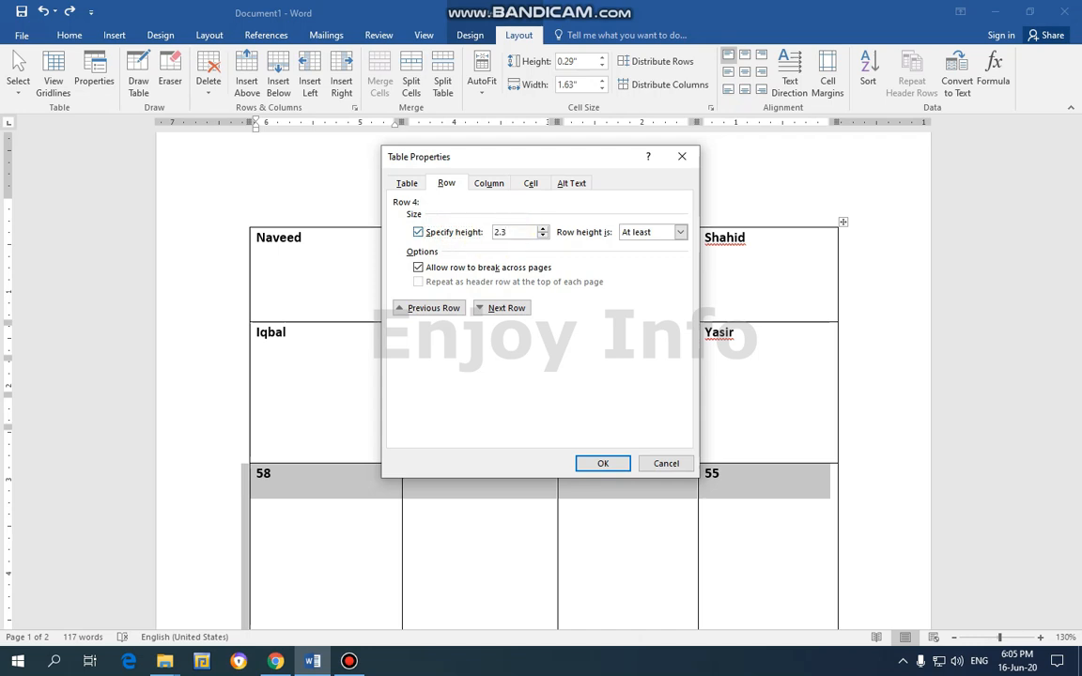
click(610, 462)
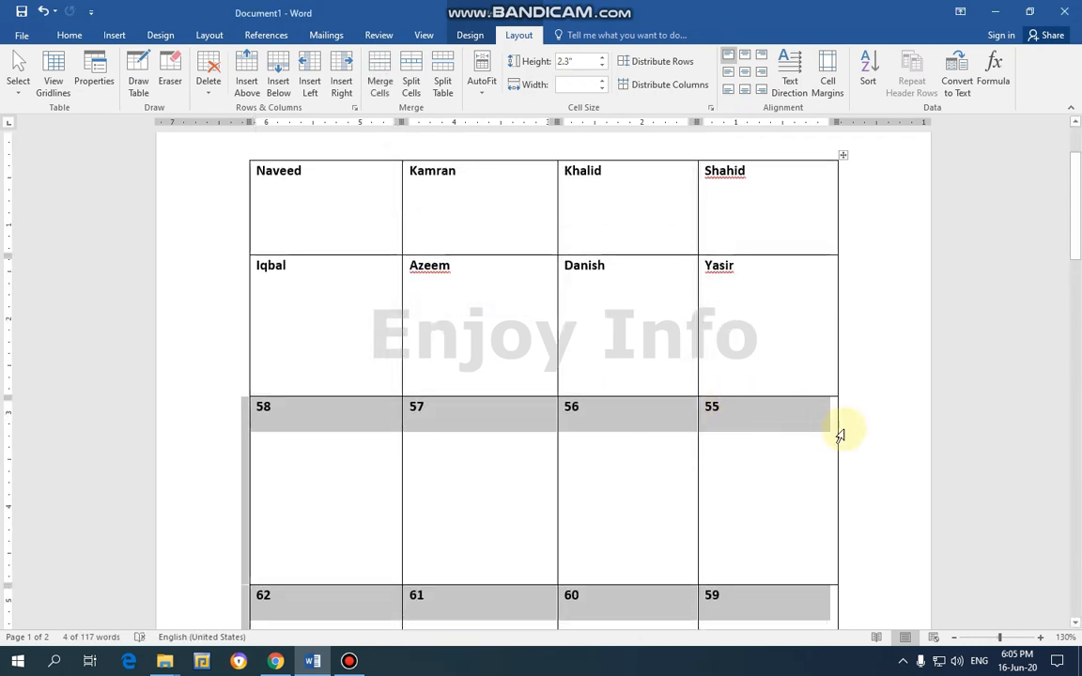
Starting from the first row's properties, go back to the fourth row and set its height to 1 inch.
scroll(835, 427, down, 5)
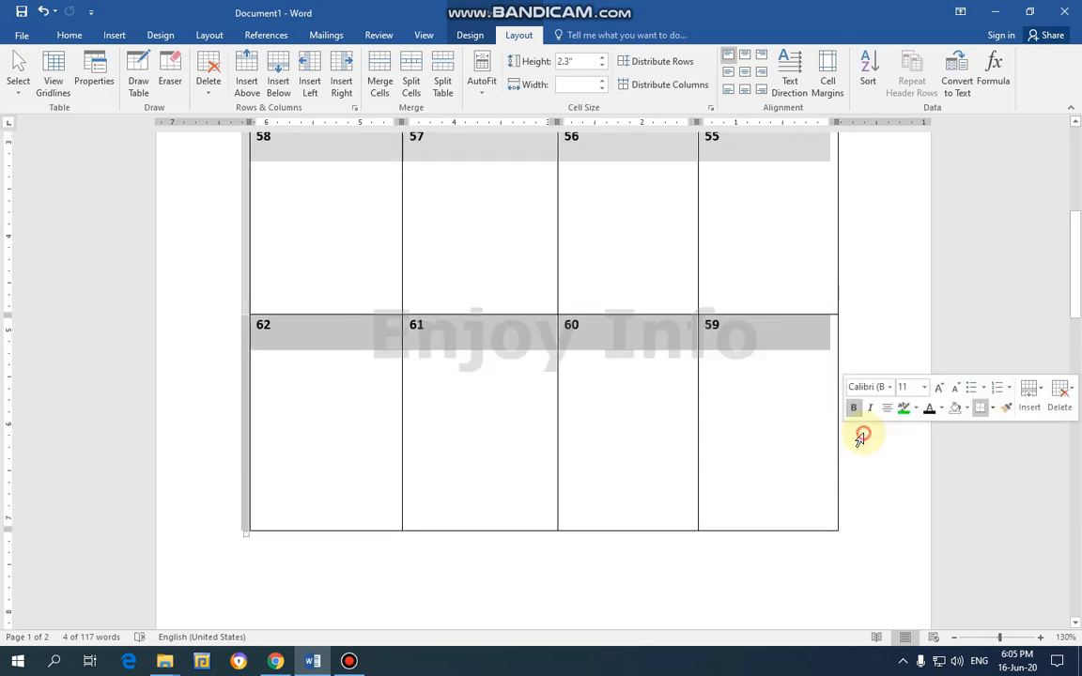
scroll(862, 492, up, 3)
scroll(835, 383, up, 3)
scroll(832, 375, down, 6)
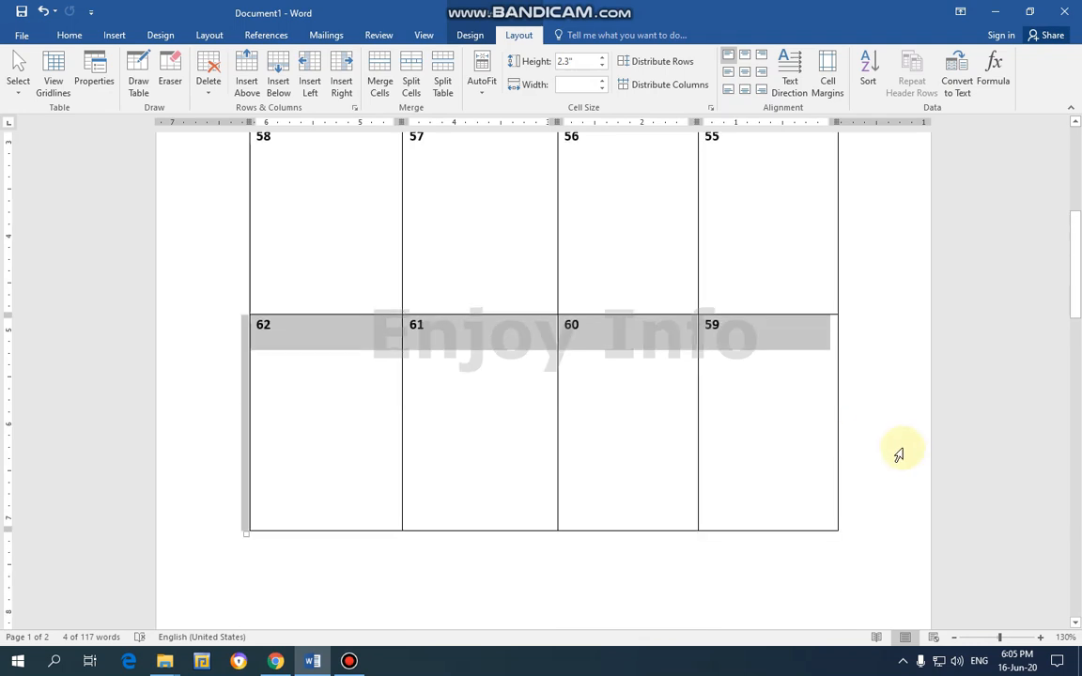
scroll(872, 483, up, 7)
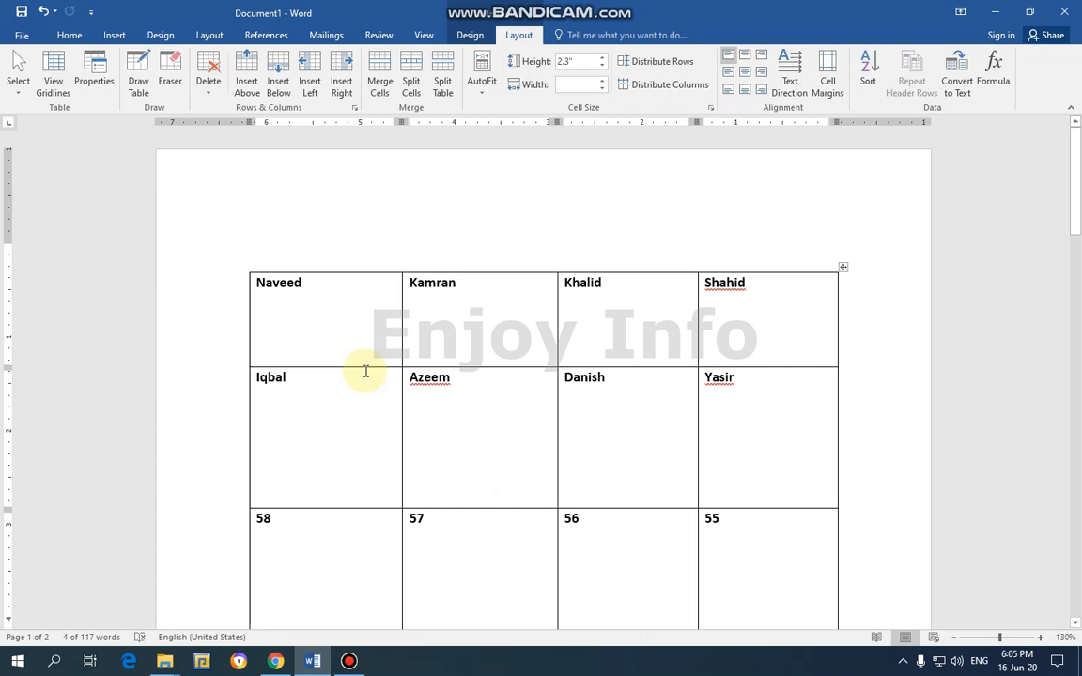
click(320, 312)
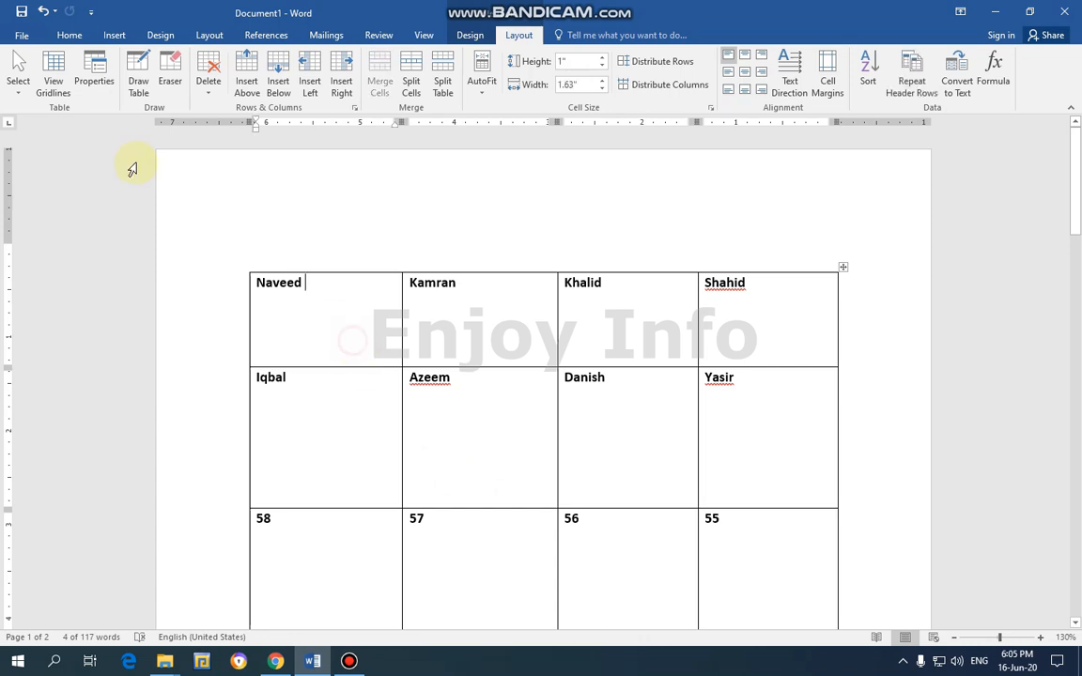
click(94, 73)
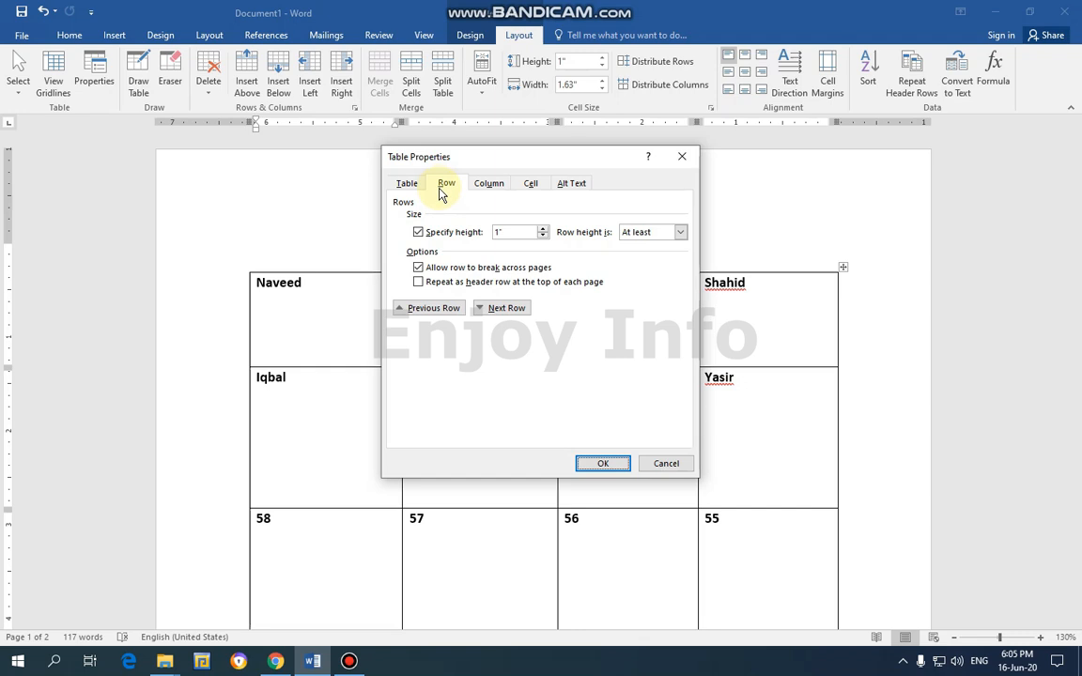
click(447, 313)
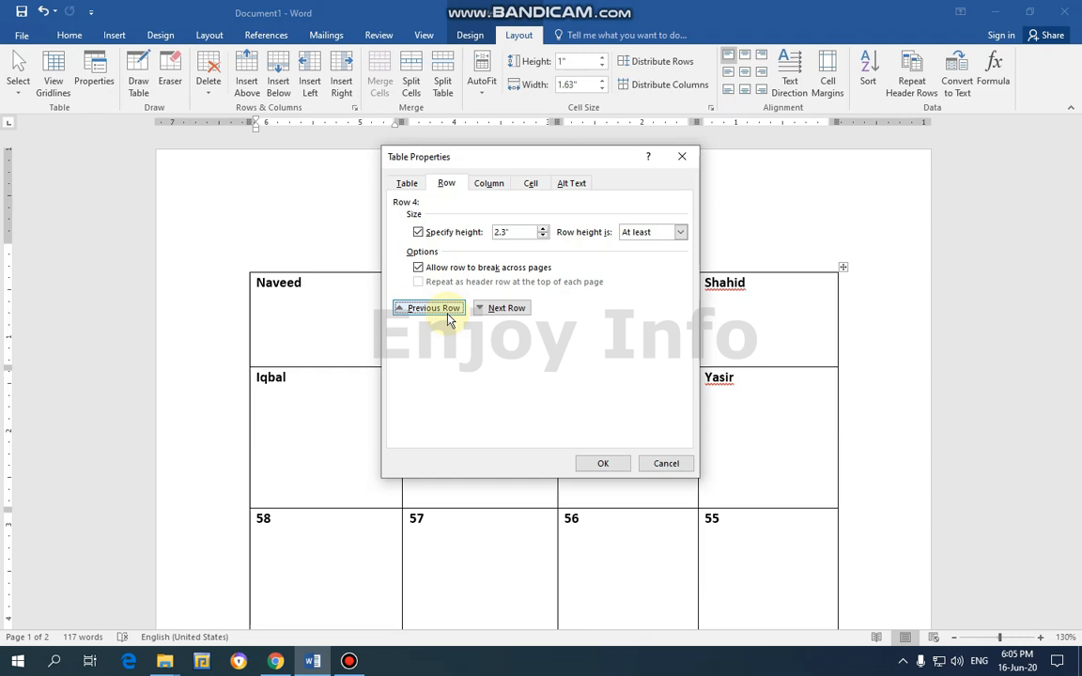
drag(513, 234, 462, 230)
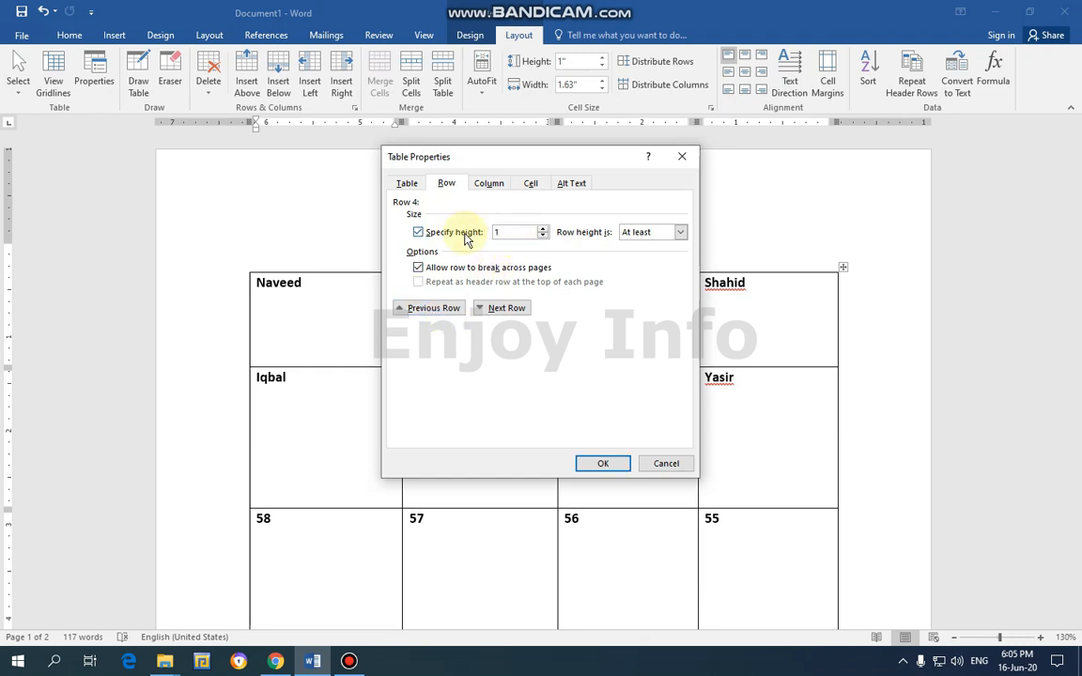
click(425, 308)
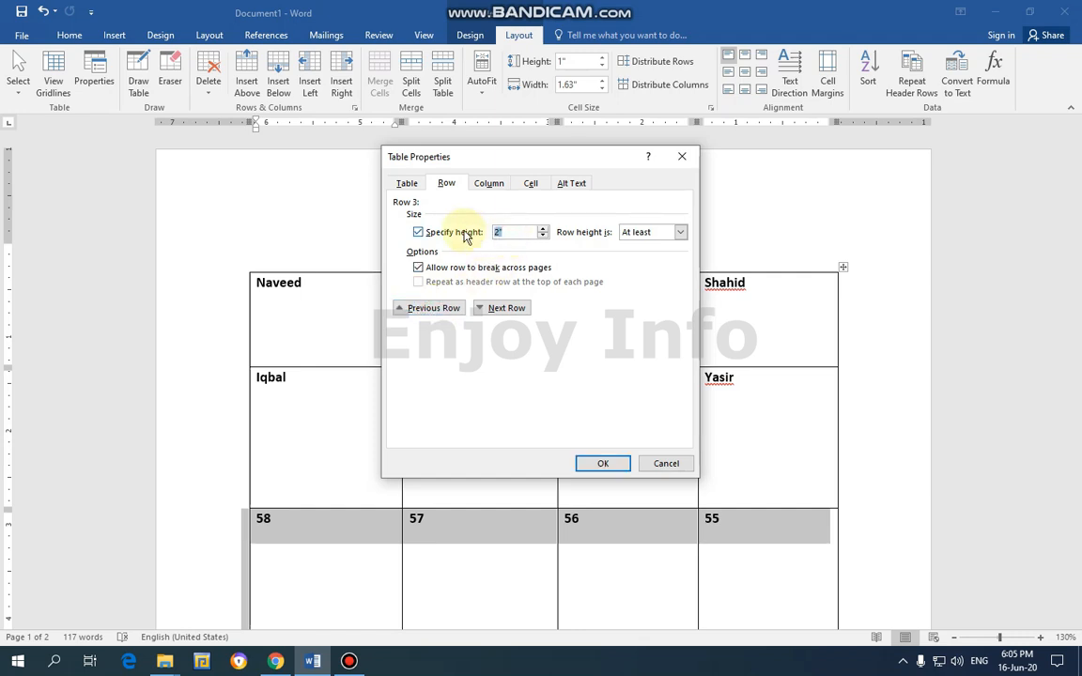
Set the third row's specified height to 5 inches and the second row's to 3 inches in the table properties.
text(0)
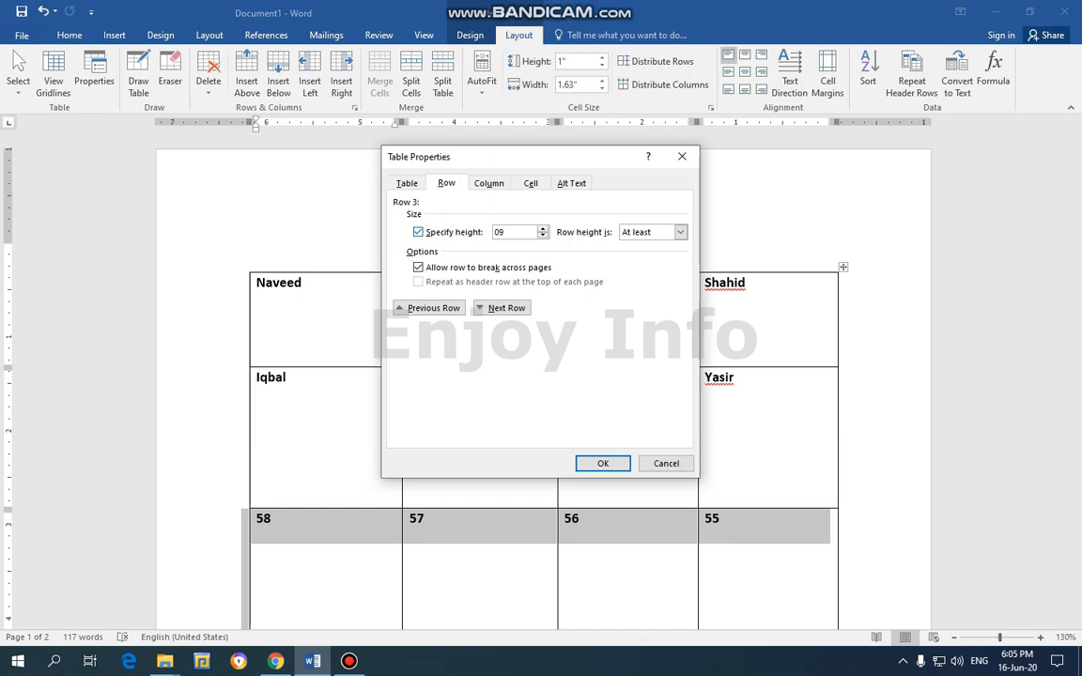
text(5)
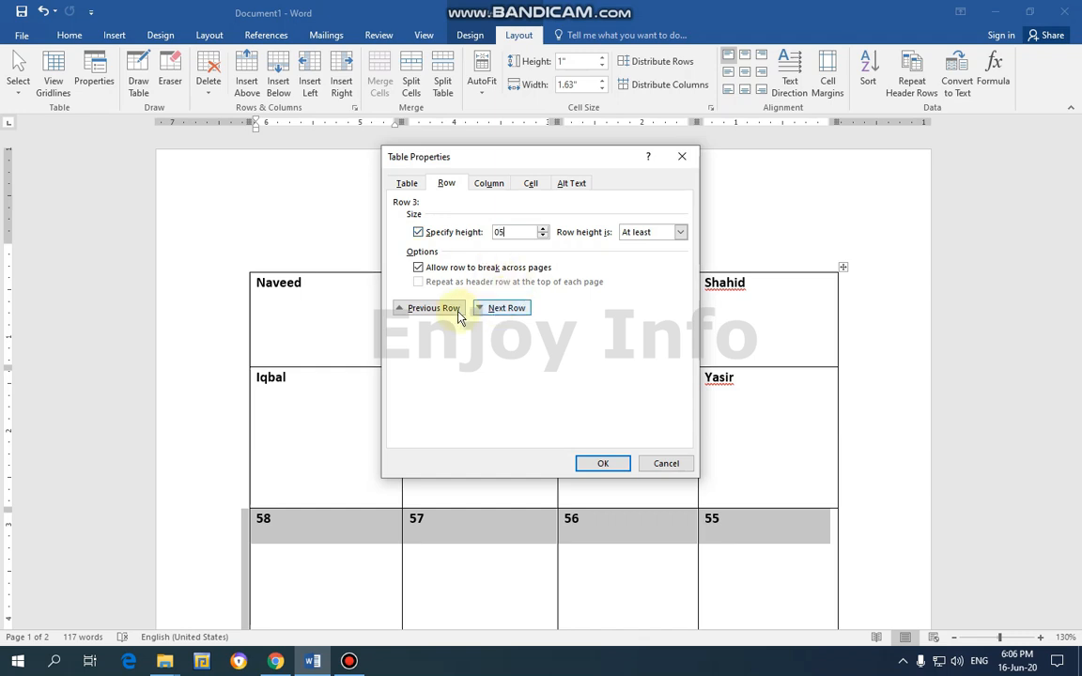
click(439, 308)
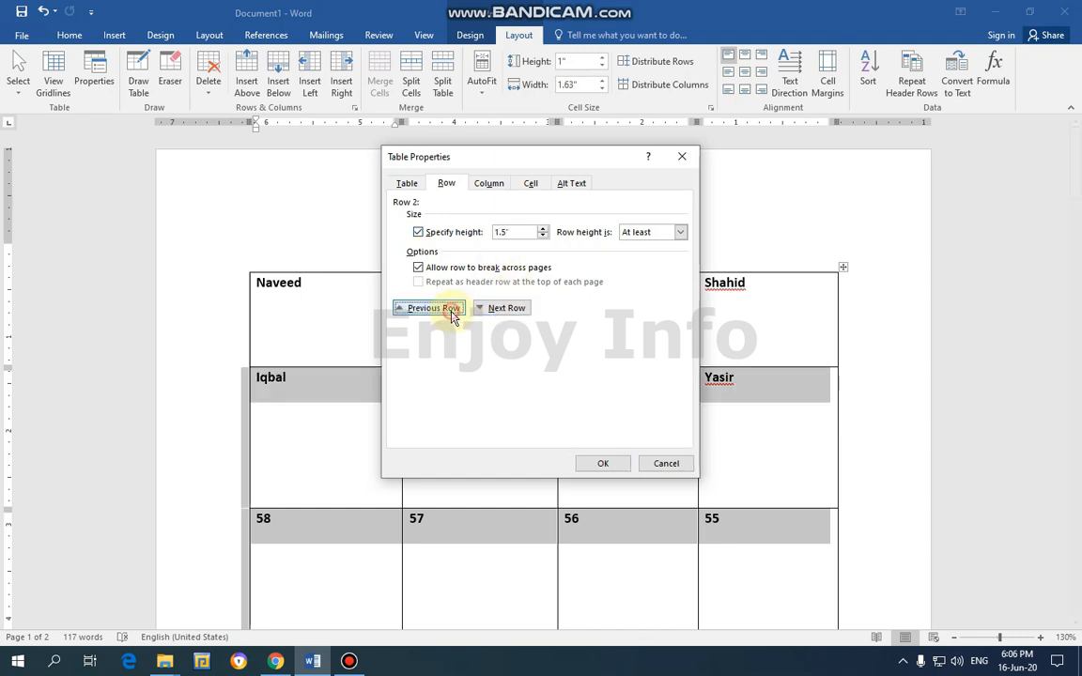
double_click(522, 234)
text(03)
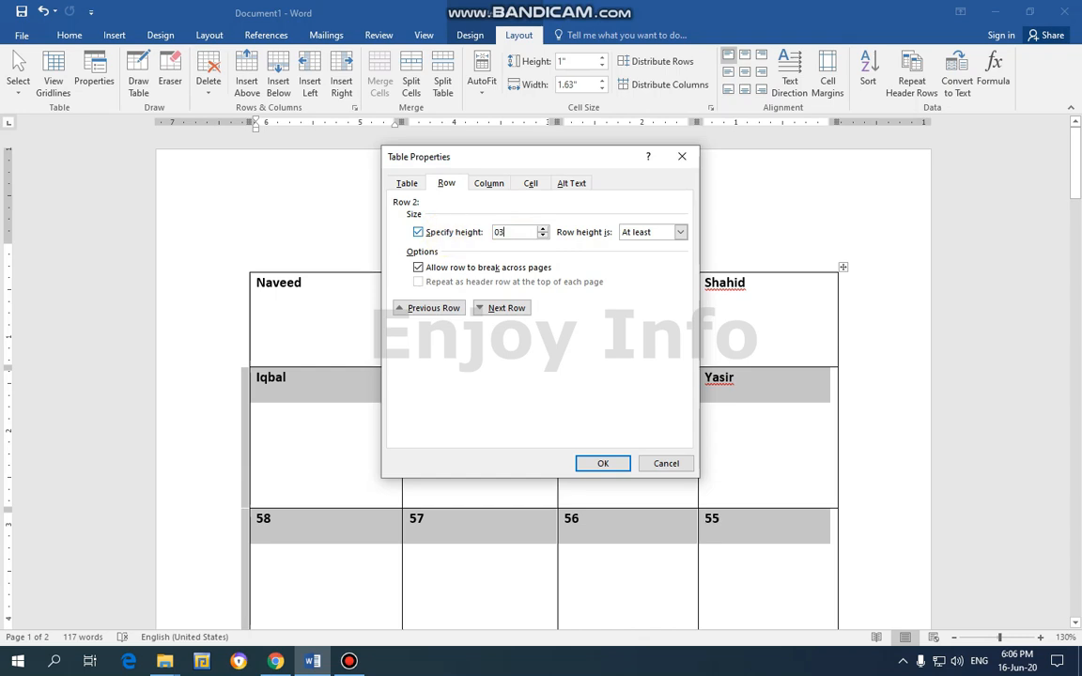
Go back to the first row, set its specified height to 0, and apply the row settings.
click(436, 311)
drag(511, 233, 464, 236)
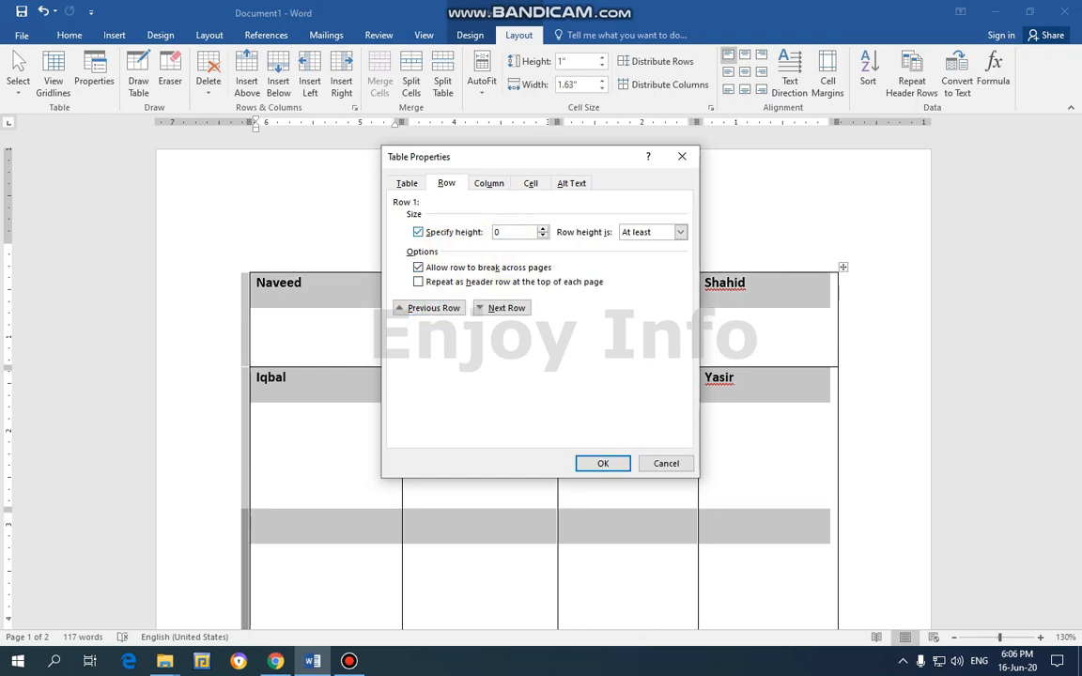
click(602, 463)
Starting from the third row's properties, go back to the second row and set its specified height to 0.
scroll(760, 410, down, 10)
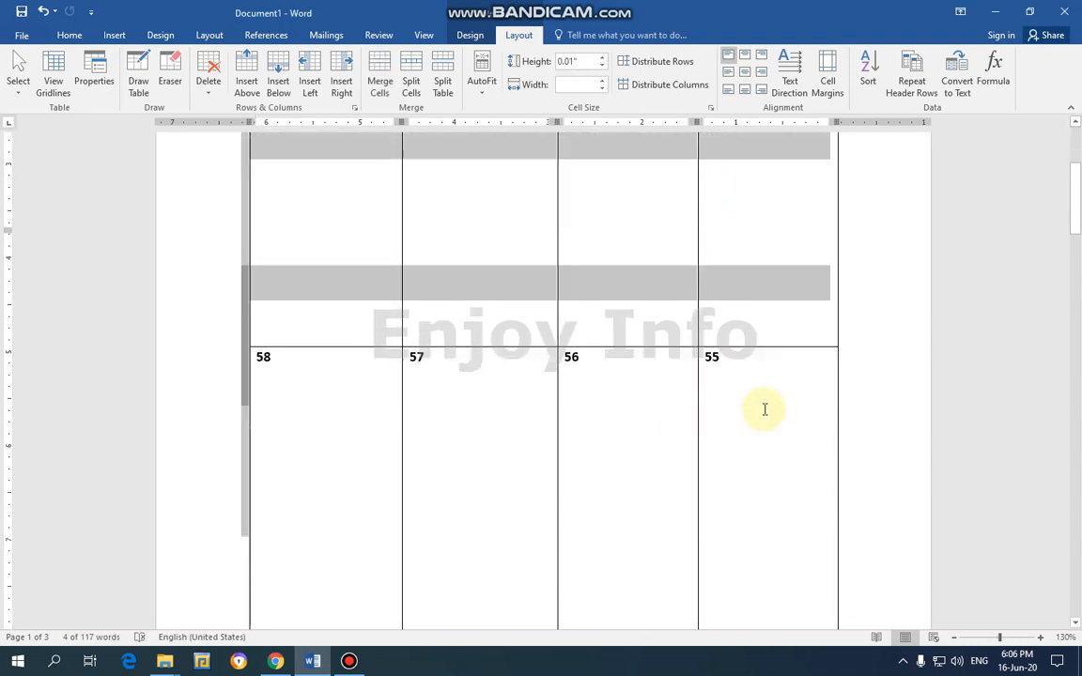
scroll(411, 357, up, 6)
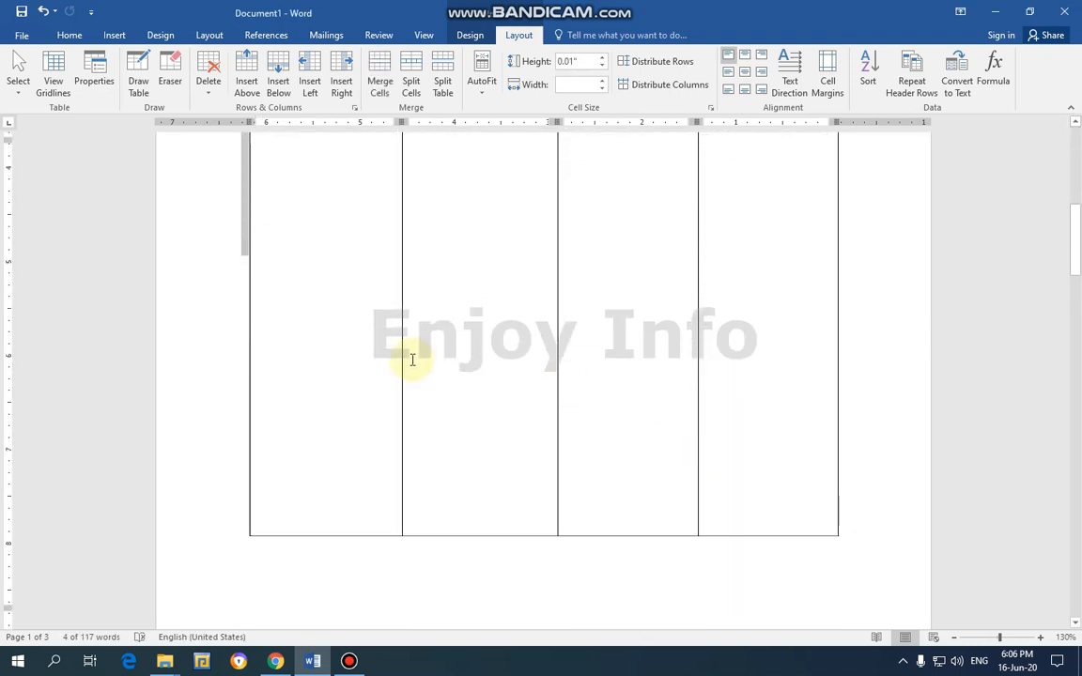
click(309, 300)
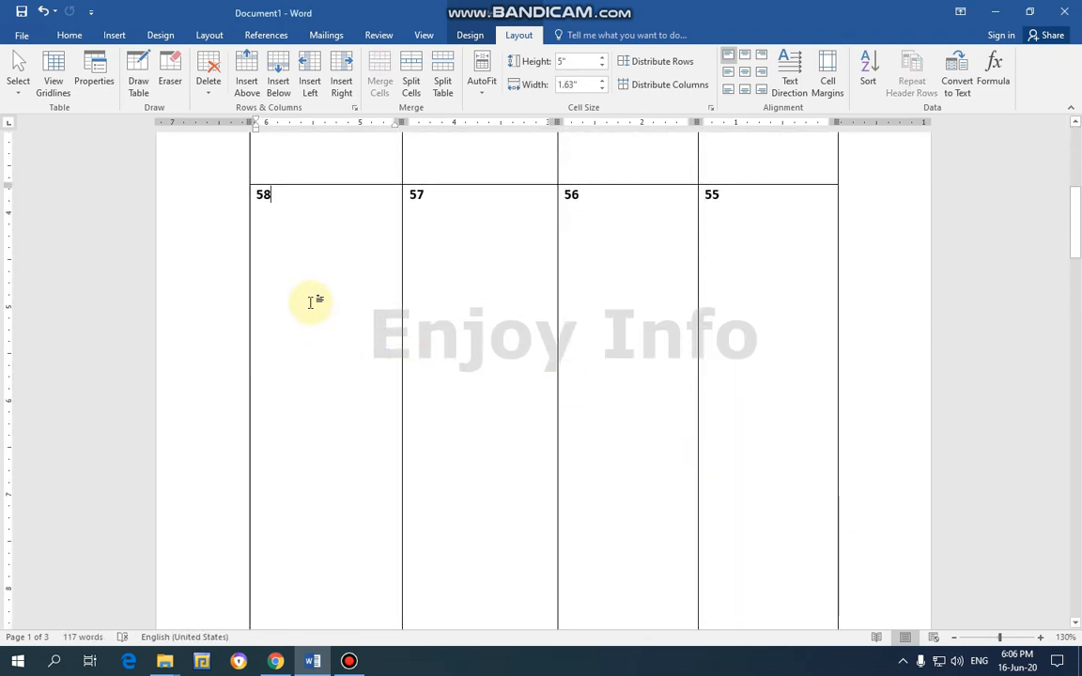
click(93, 77)
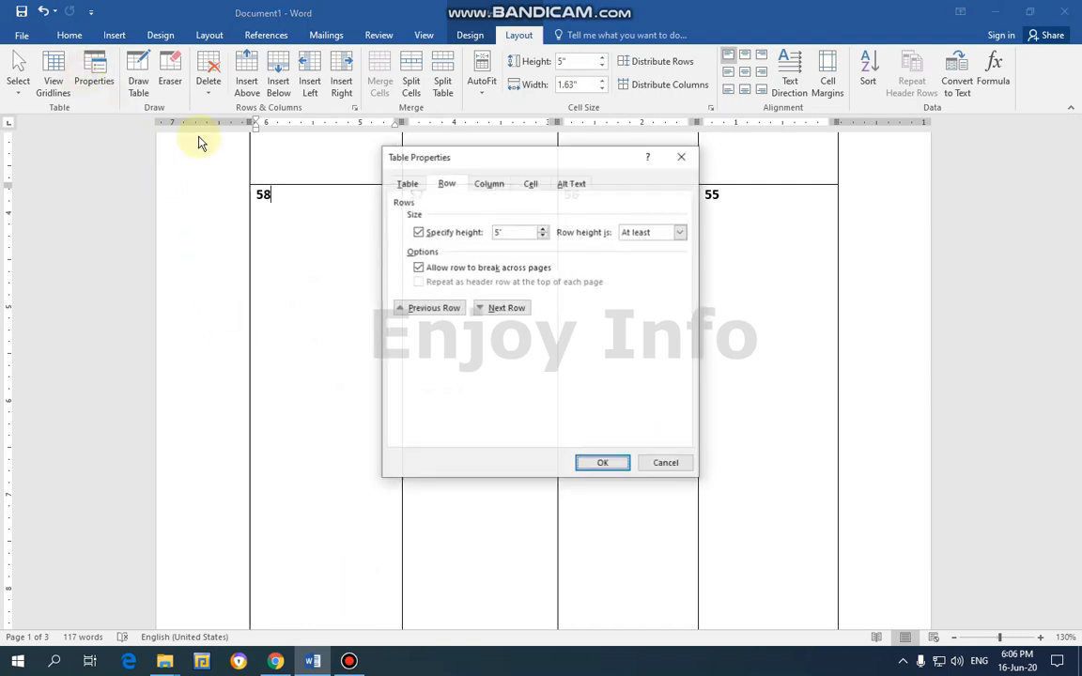
click(437, 307)
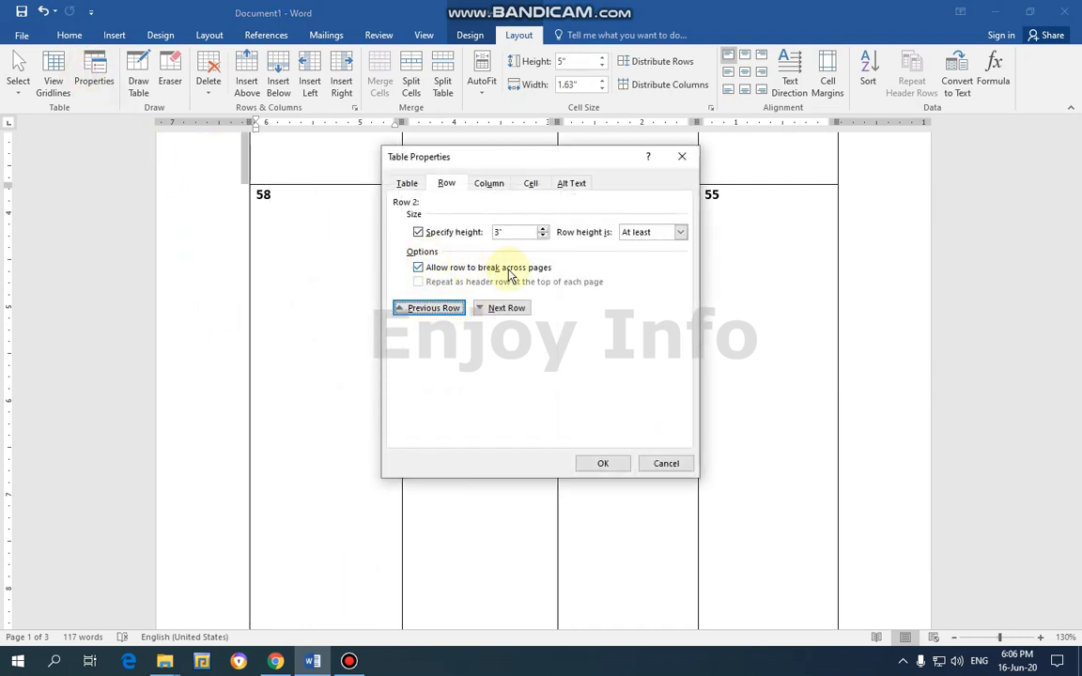
drag(503, 161, 662, 170)
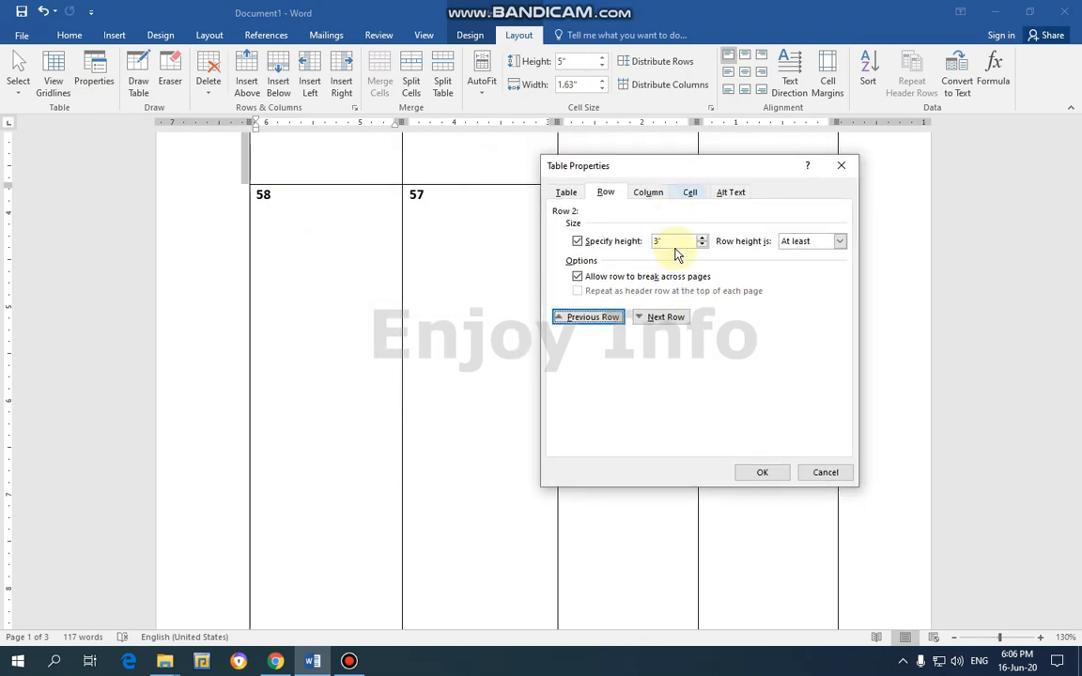
drag(677, 244, 632, 249)
text(0)
click(763, 475)
scroll(659, 355, up, 3)
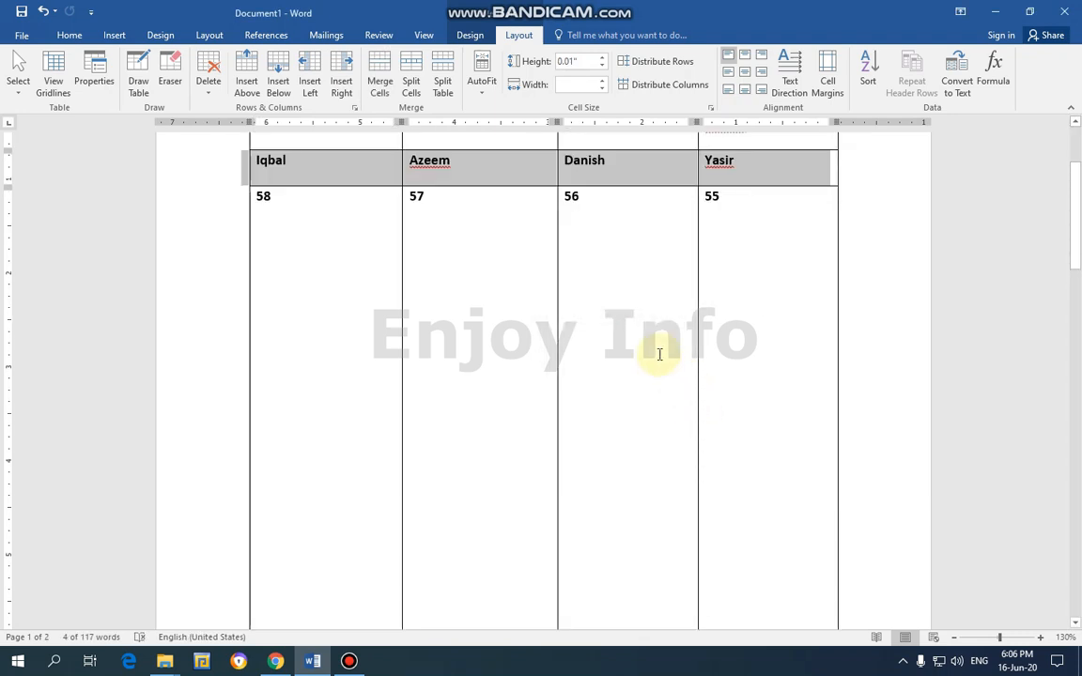
Reduce the third row's specified height so the row shrinks to fit its text.
scroll(647, 363, down, 3)
click(373, 281)
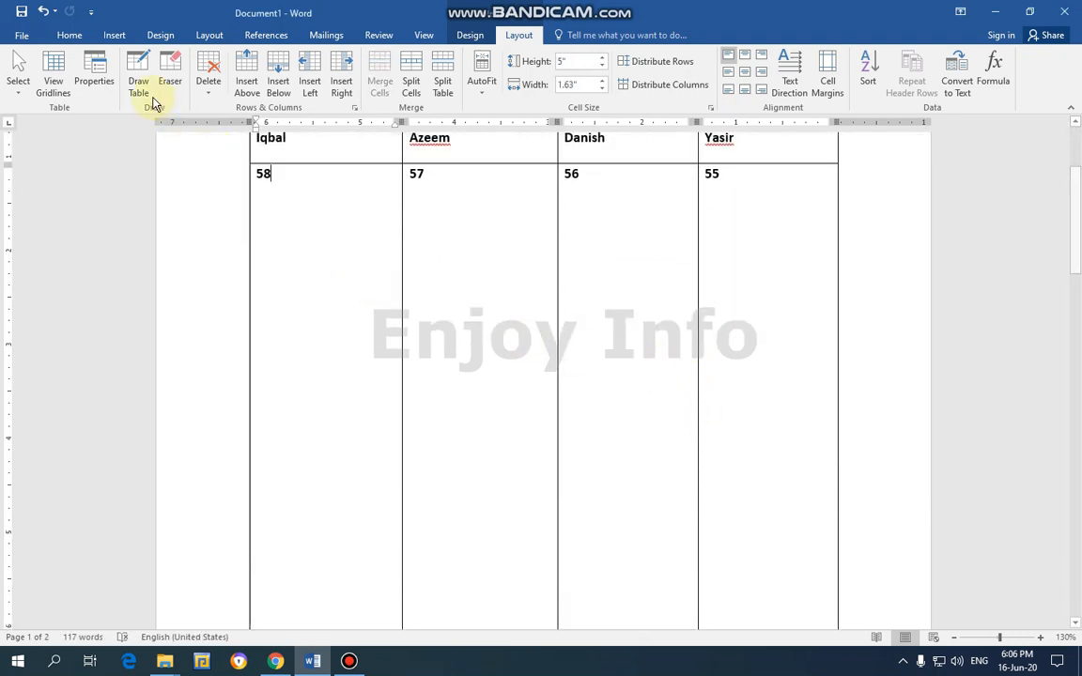
click(94, 79)
drag(520, 234, 460, 232)
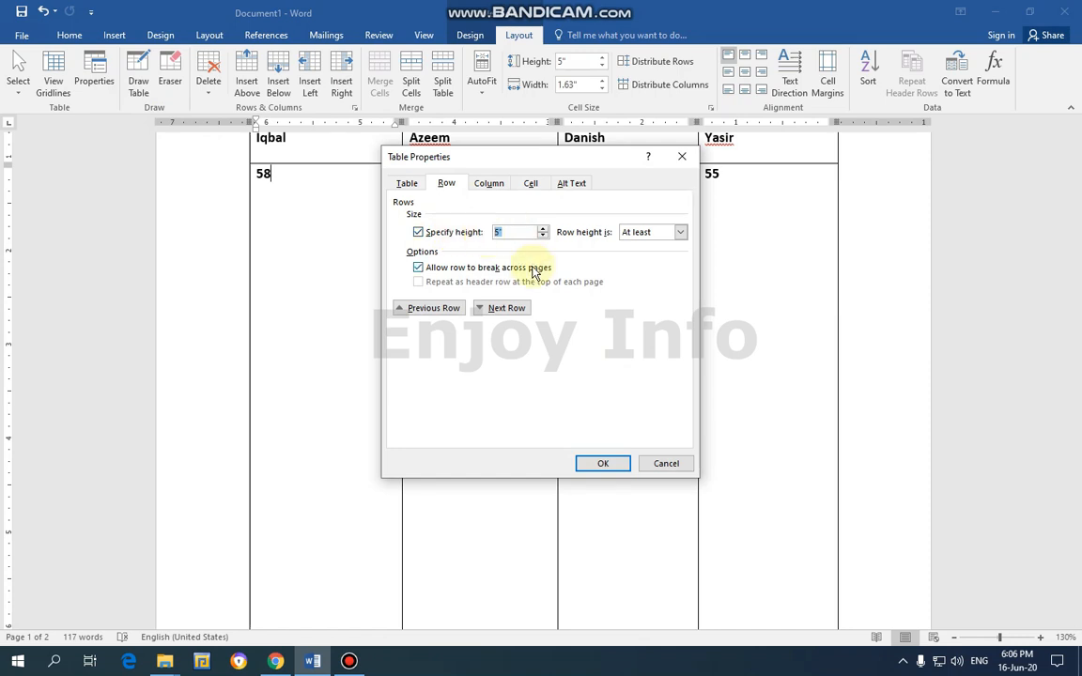
text(1)
click(601, 463)
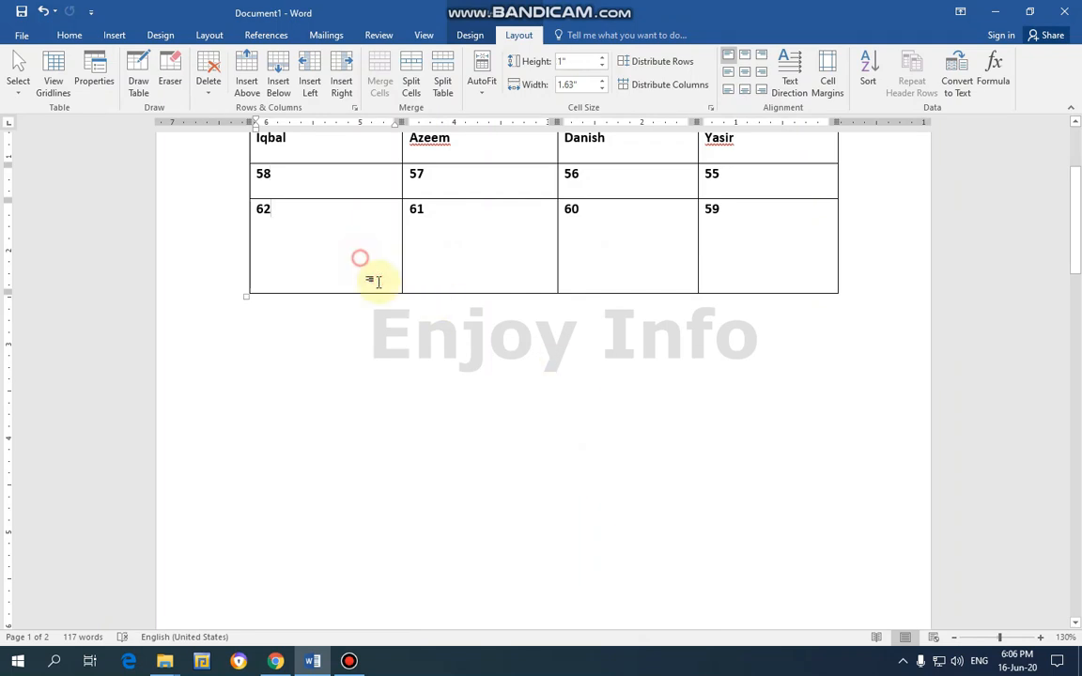
Set the fourth row's specified height to 0 in the table properties.
scroll(394, 253, up, 2)
click(94, 80)
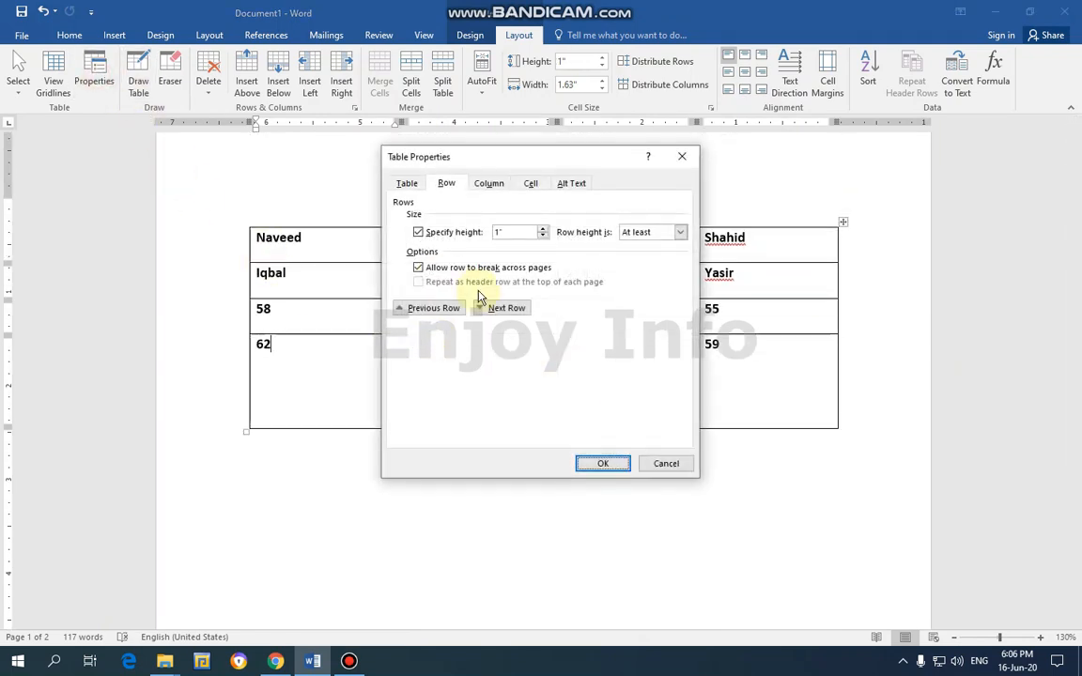
drag(511, 235, 458, 243)
text(0)
click(620, 465)
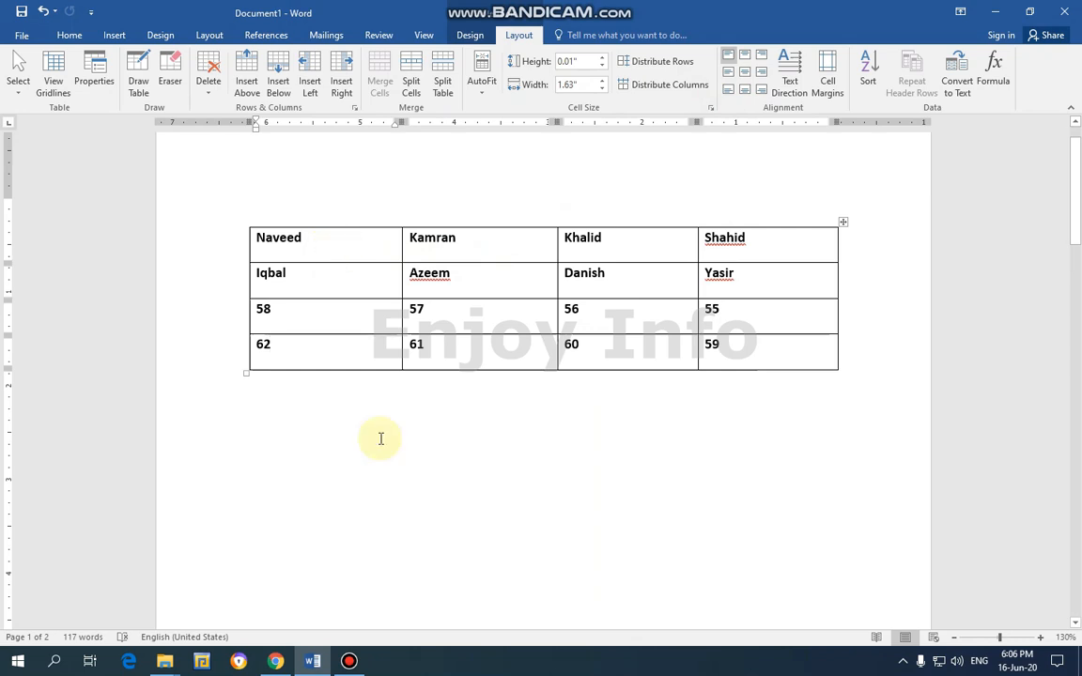
click(336, 251)
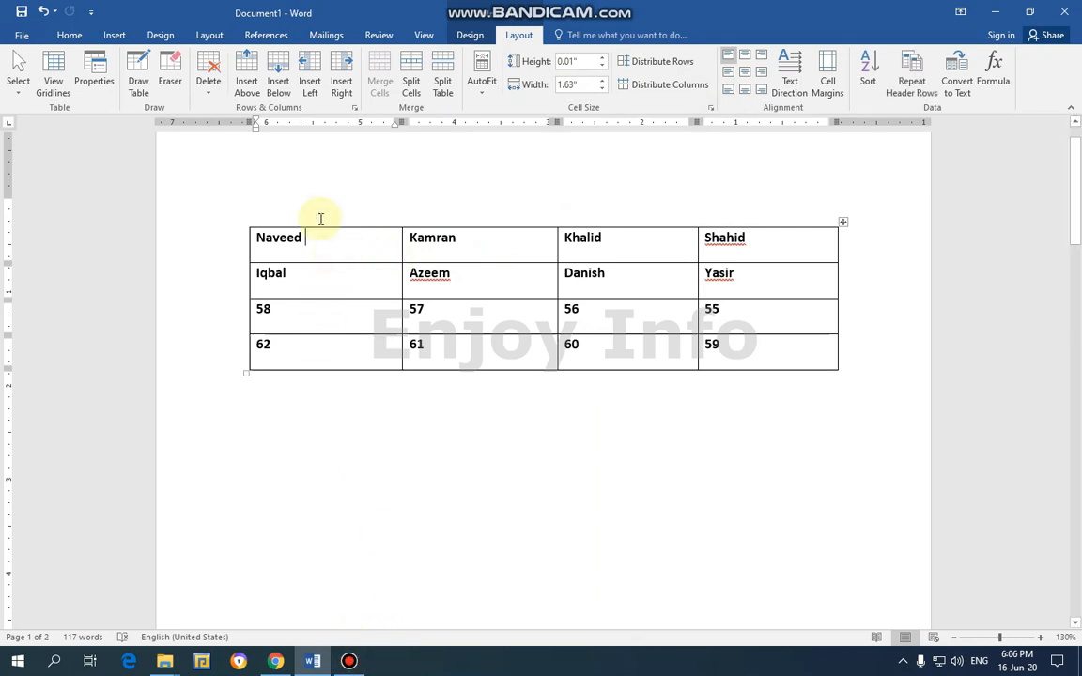
click(97, 75)
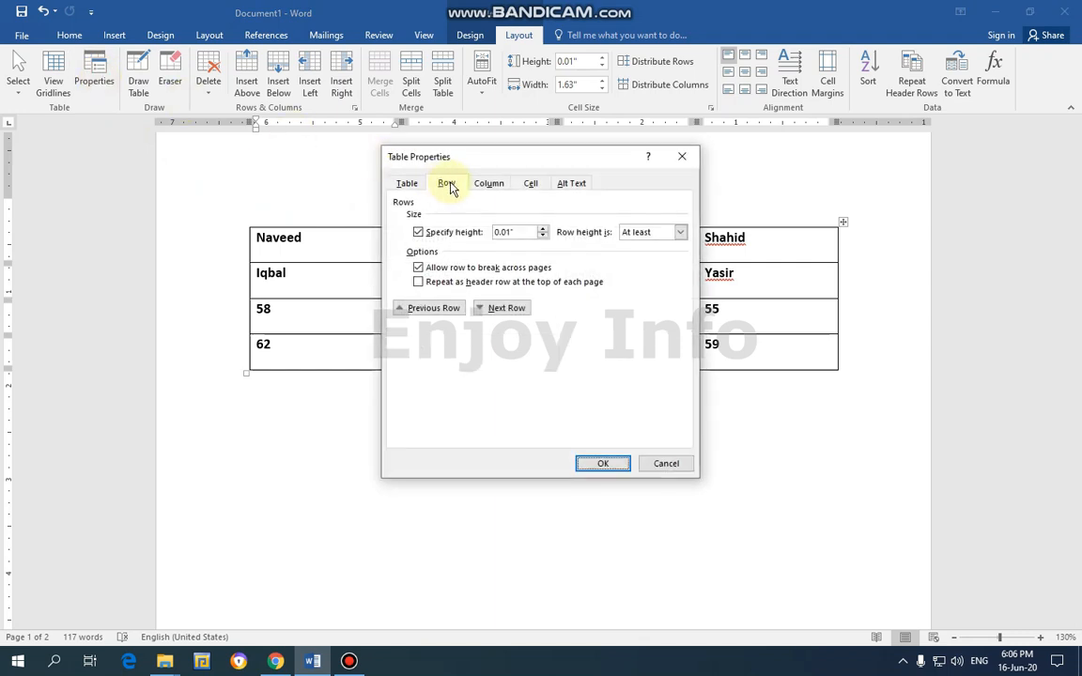
click(682, 157)
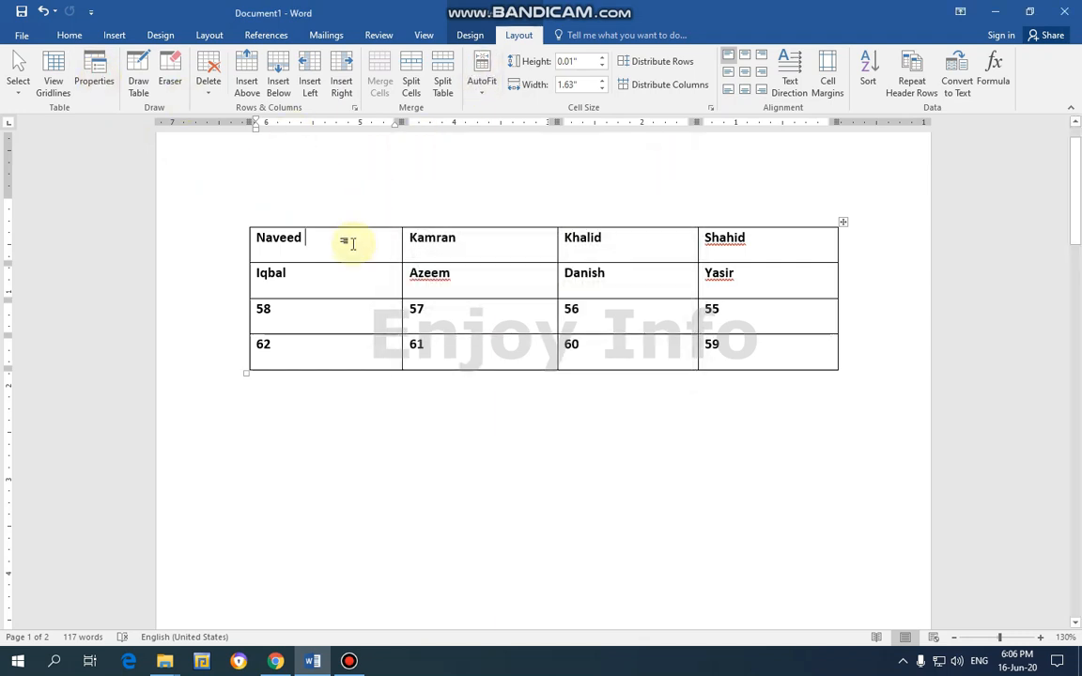
Measure the preferred width of column 4 in inches and set it to 2 inches in the table properties.
click(93, 75)
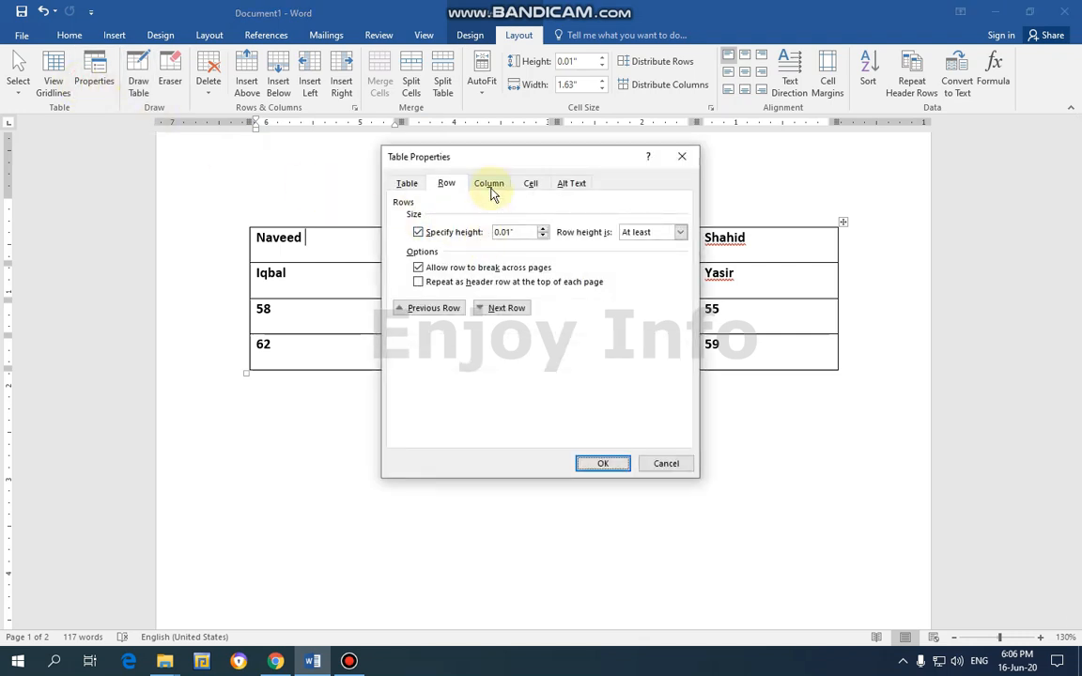
click(490, 188)
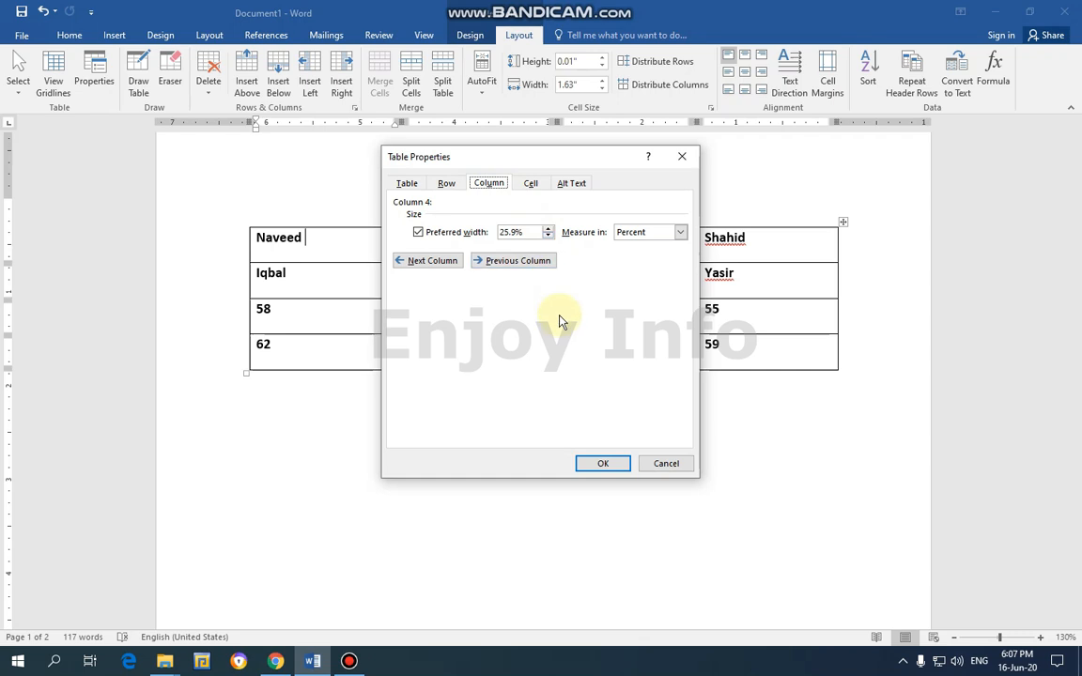
drag(550, 156, 850, 153)
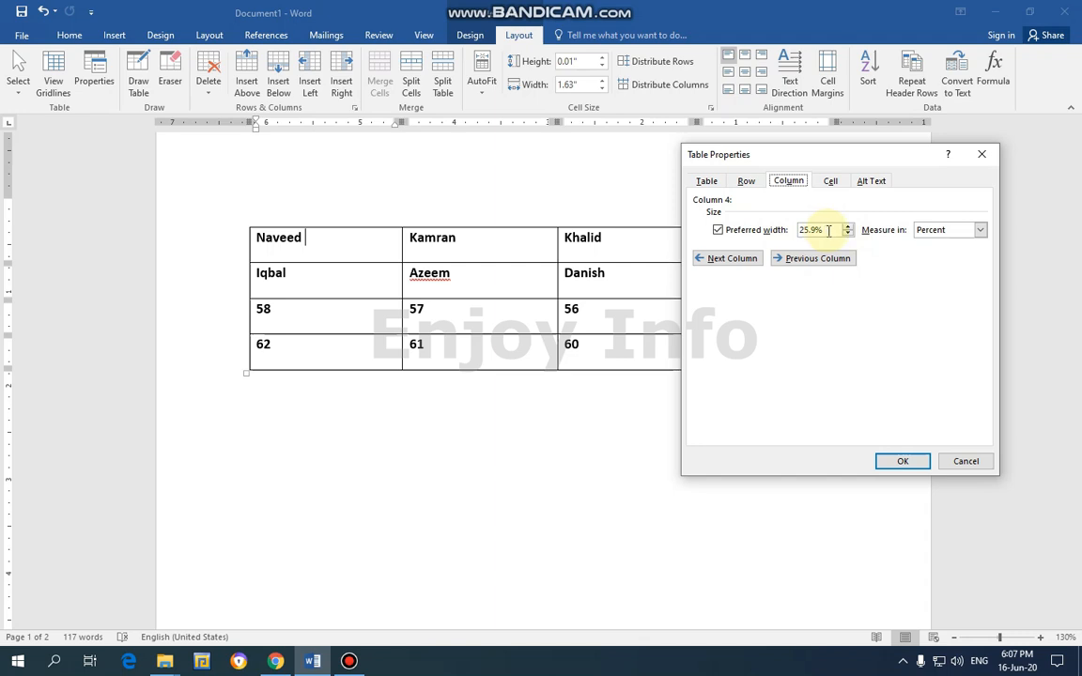
click(979, 230)
click(941, 252)
drag(828, 233, 718, 231)
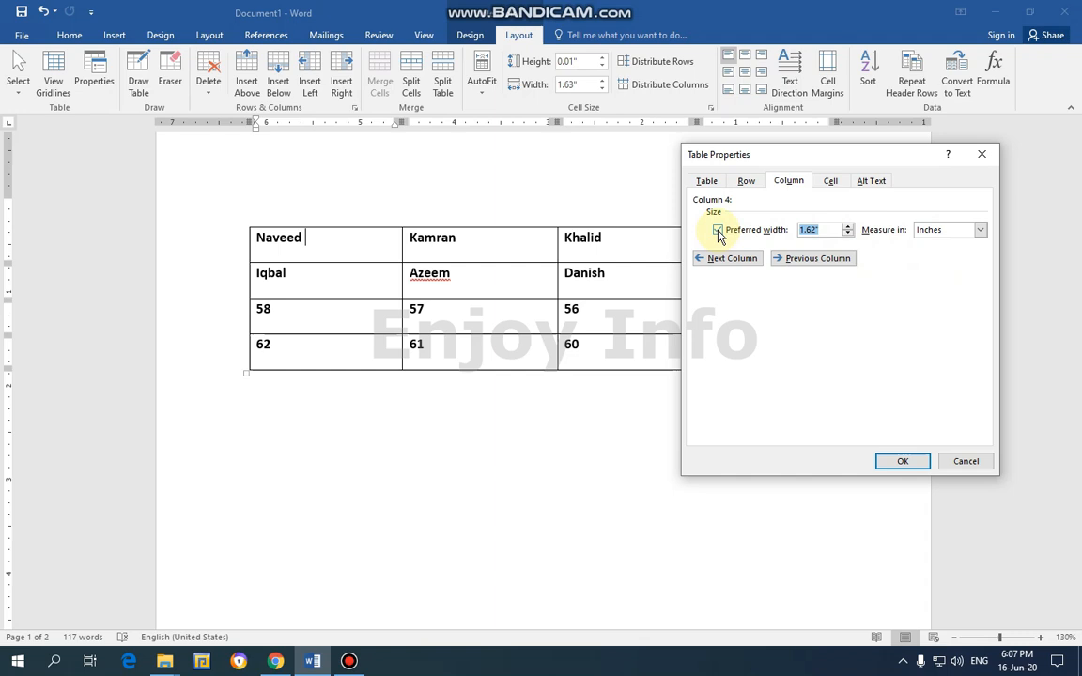
text(2)
click(890, 462)
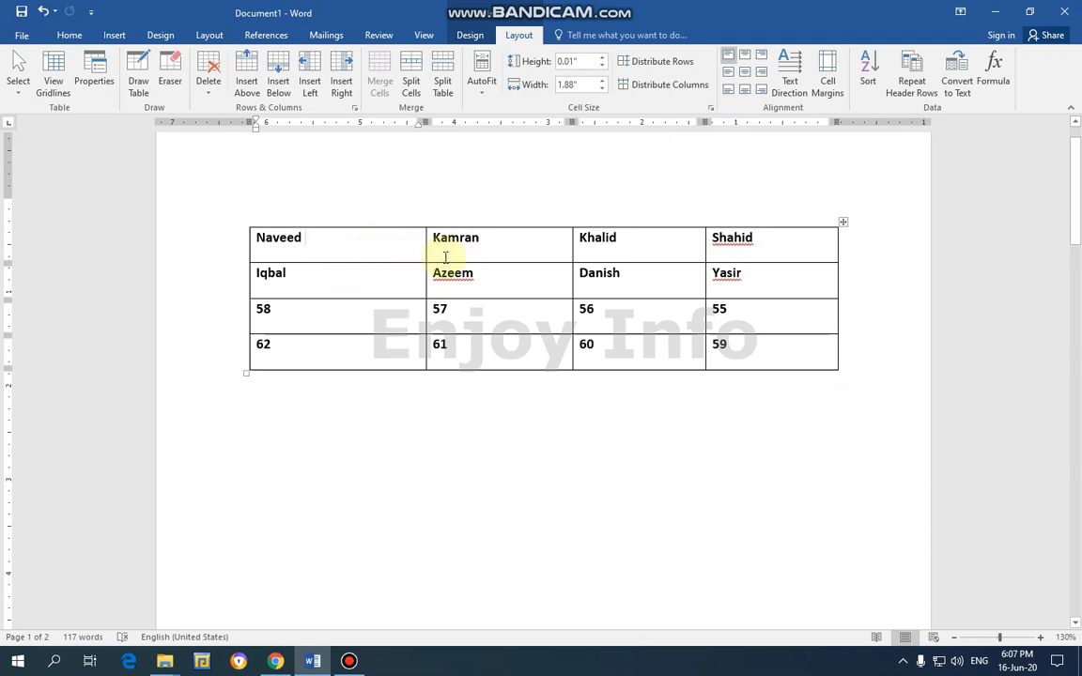
Move on from column 4 to column 1 in the table properties and set its preferred width to 3 inches.
click(99, 81)
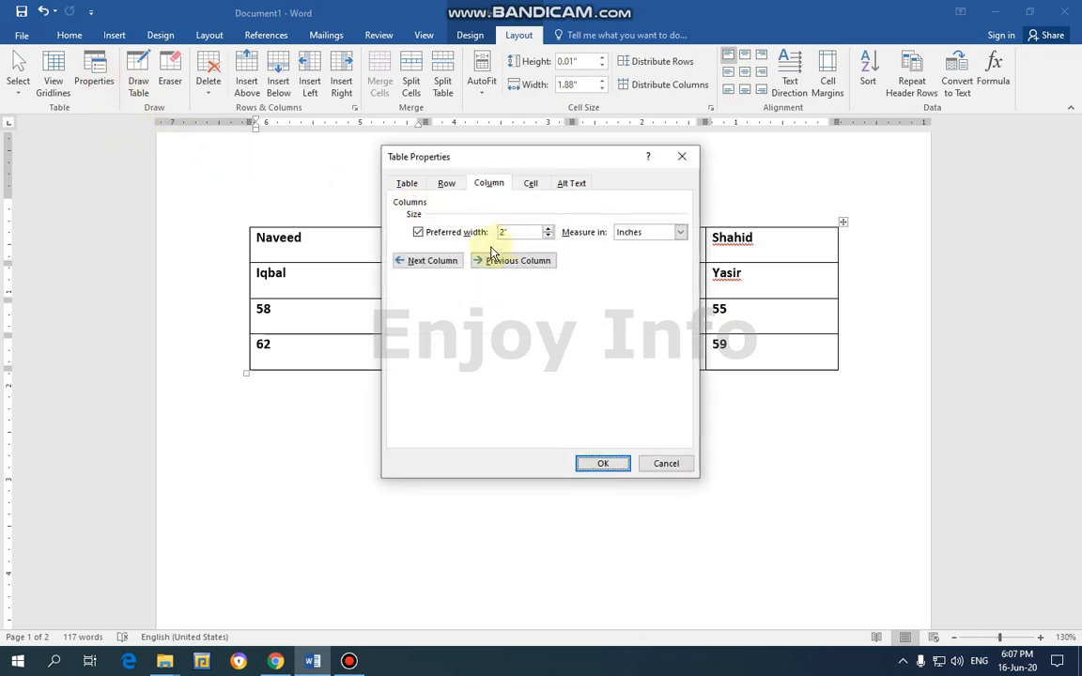
drag(499, 164, 779, 281)
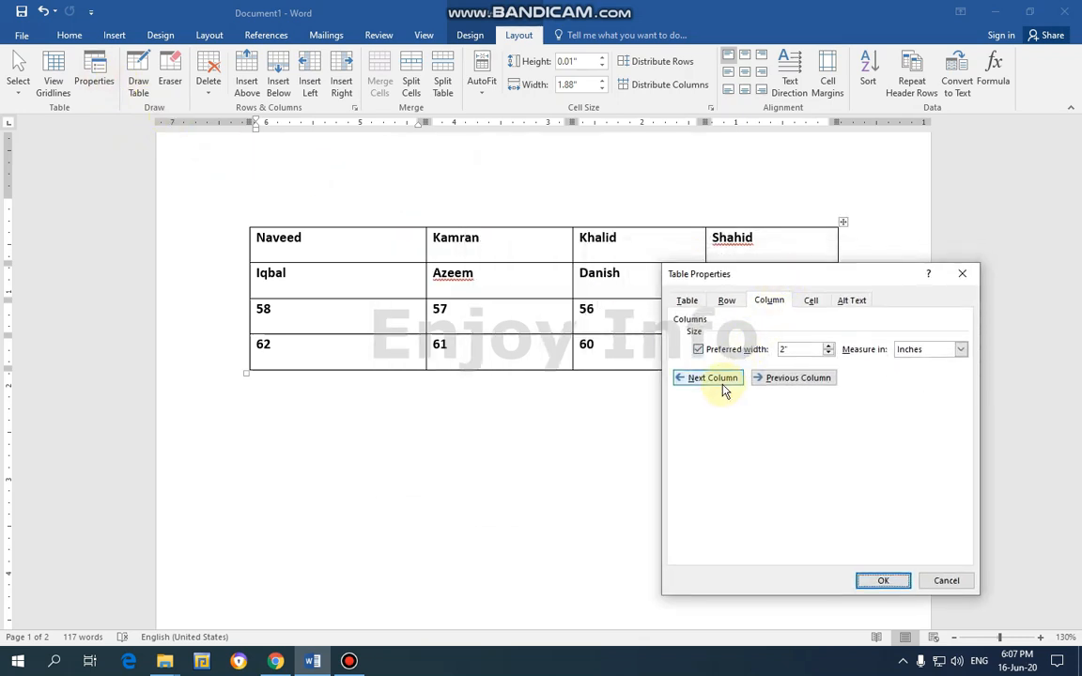
click(724, 390)
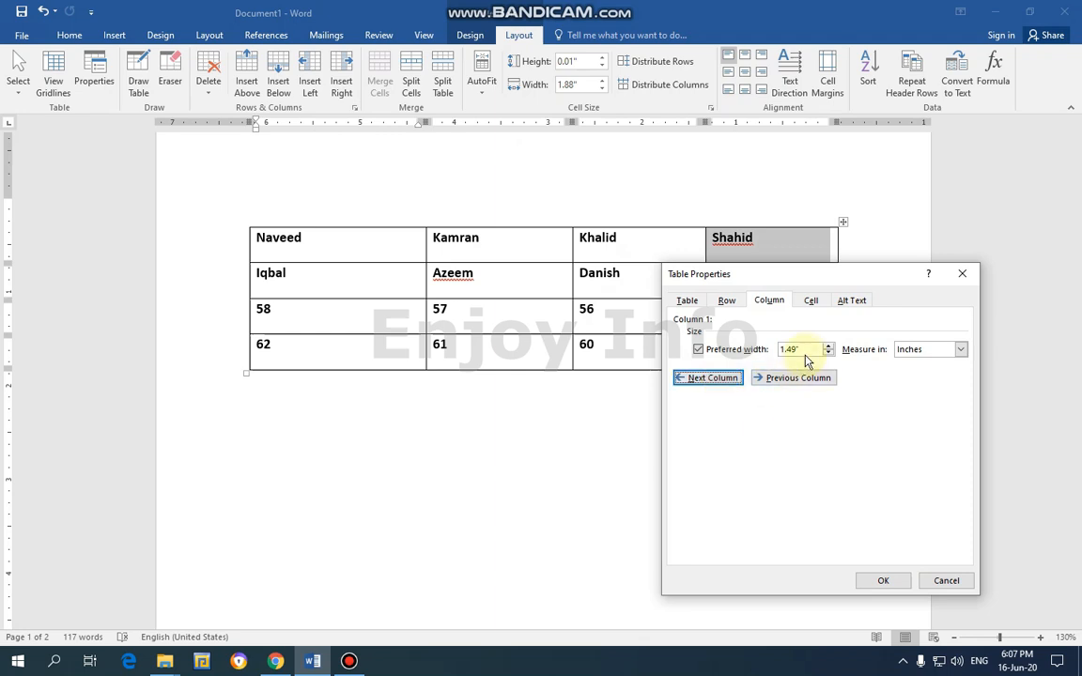
drag(809, 350, 763, 355)
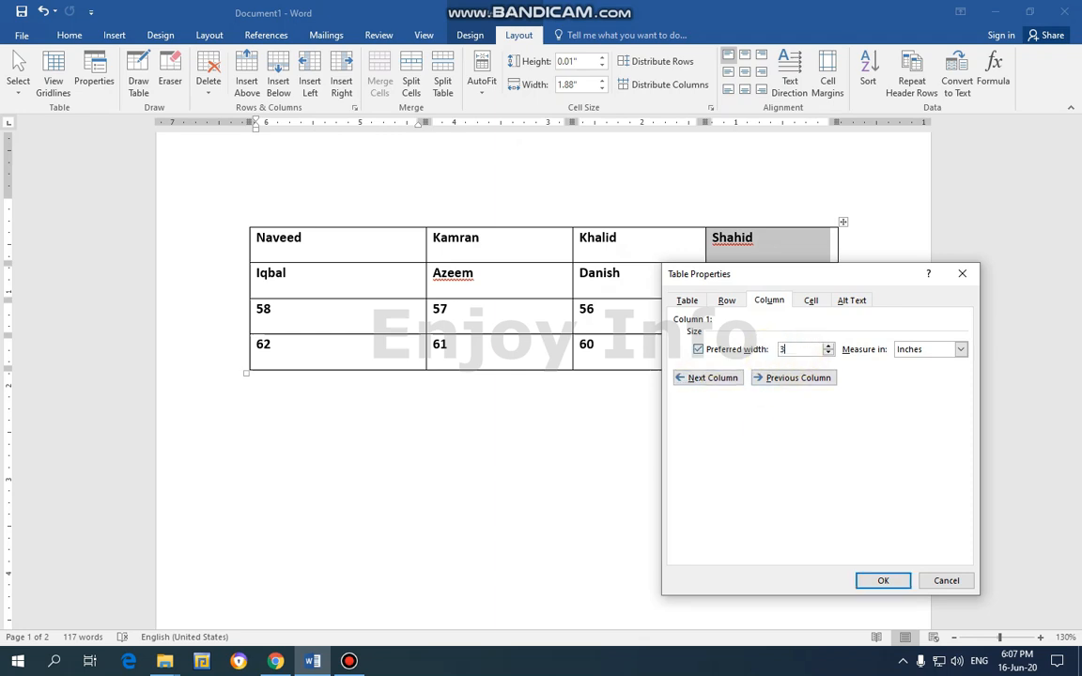
Set the preferred widths of columns 2 and 3 to 1 inch each and apply the column settings.
click(713, 382)
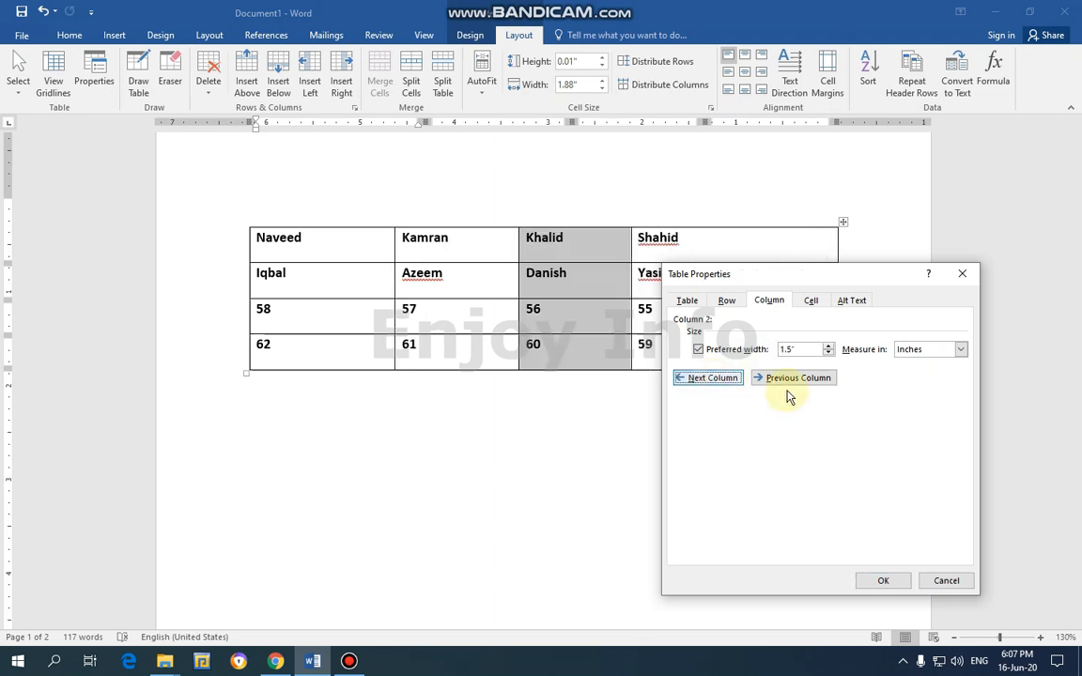
drag(798, 350, 765, 355)
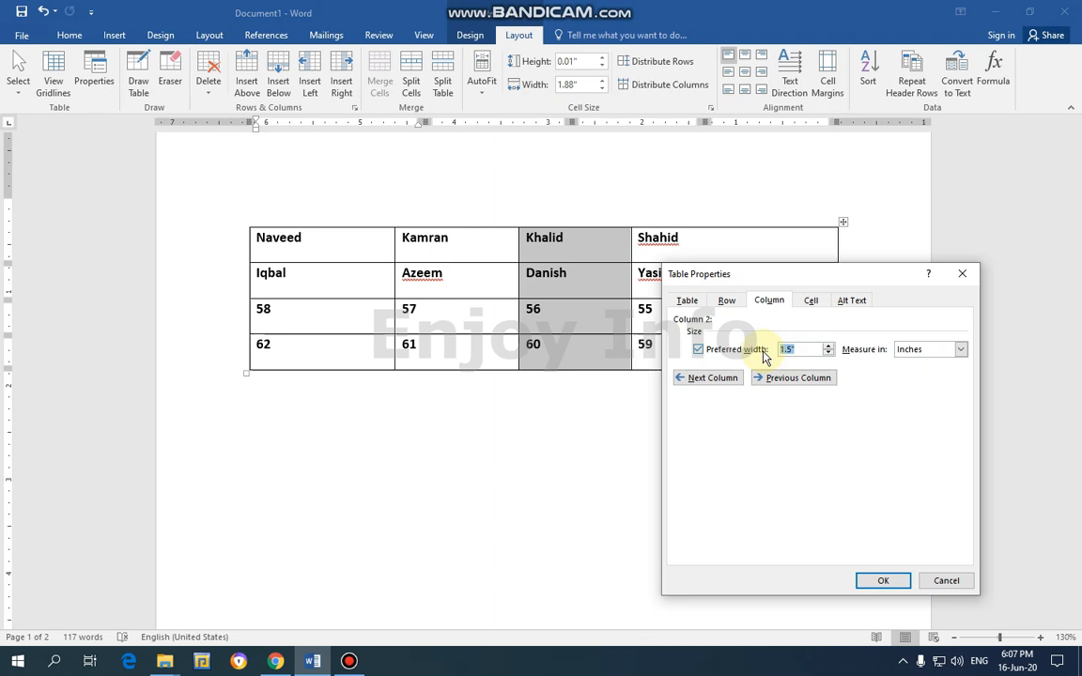
text(1)
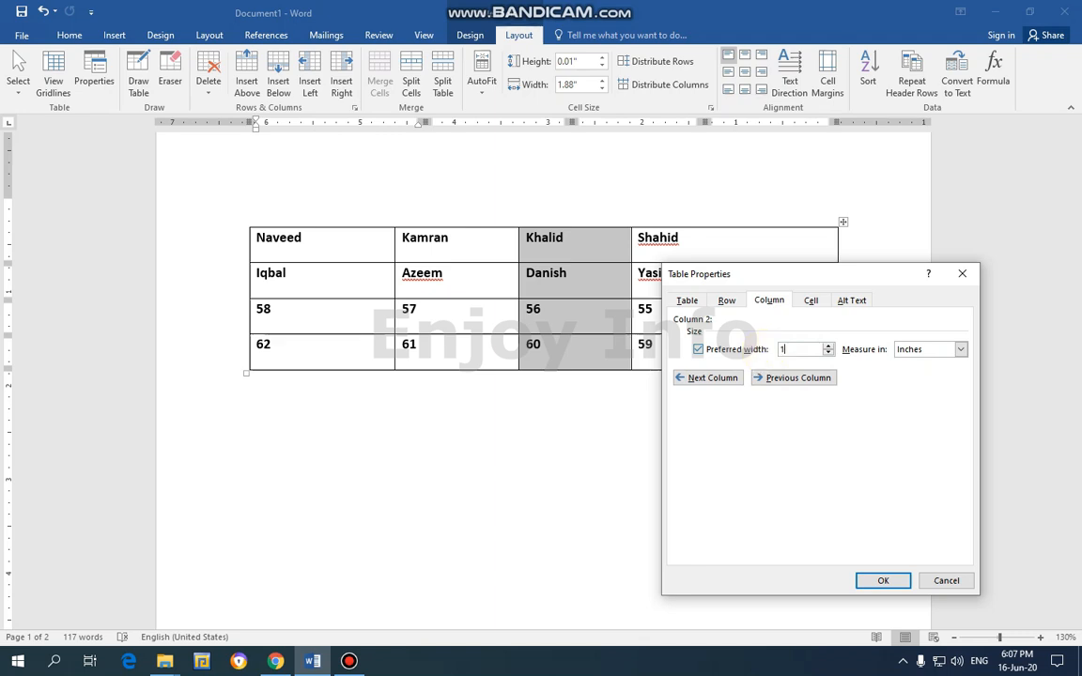
click(710, 381)
drag(803, 350, 735, 357)
text(1)
click(891, 580)
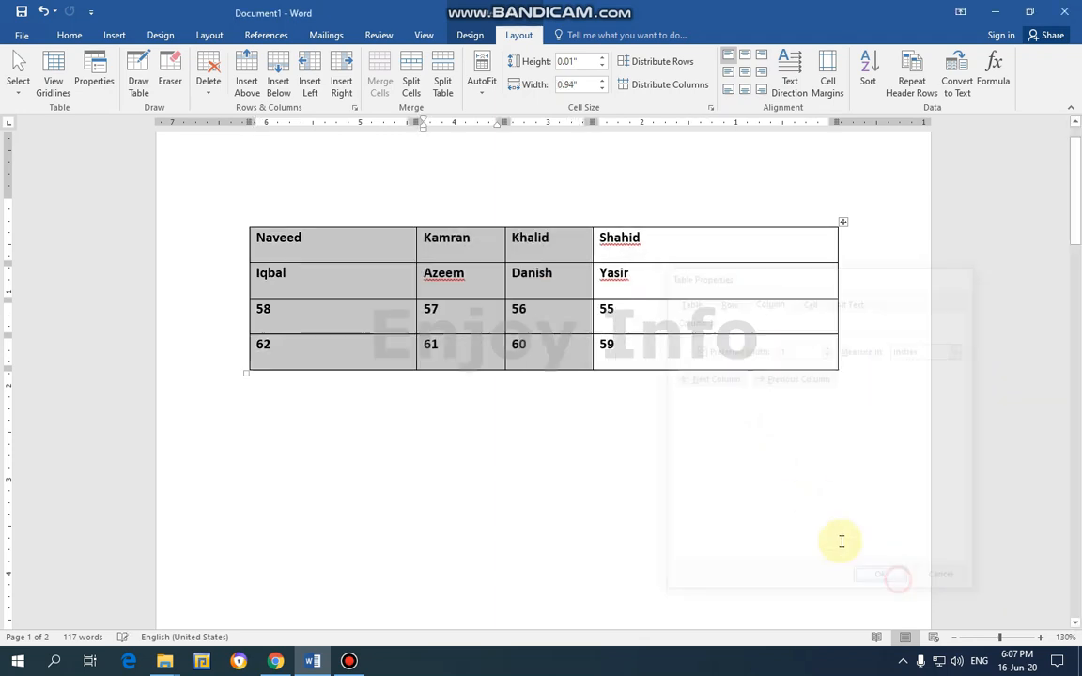
Check the preferred width of the table's leftmost column in the table properties.
click(338, 251)
click(94, 75)
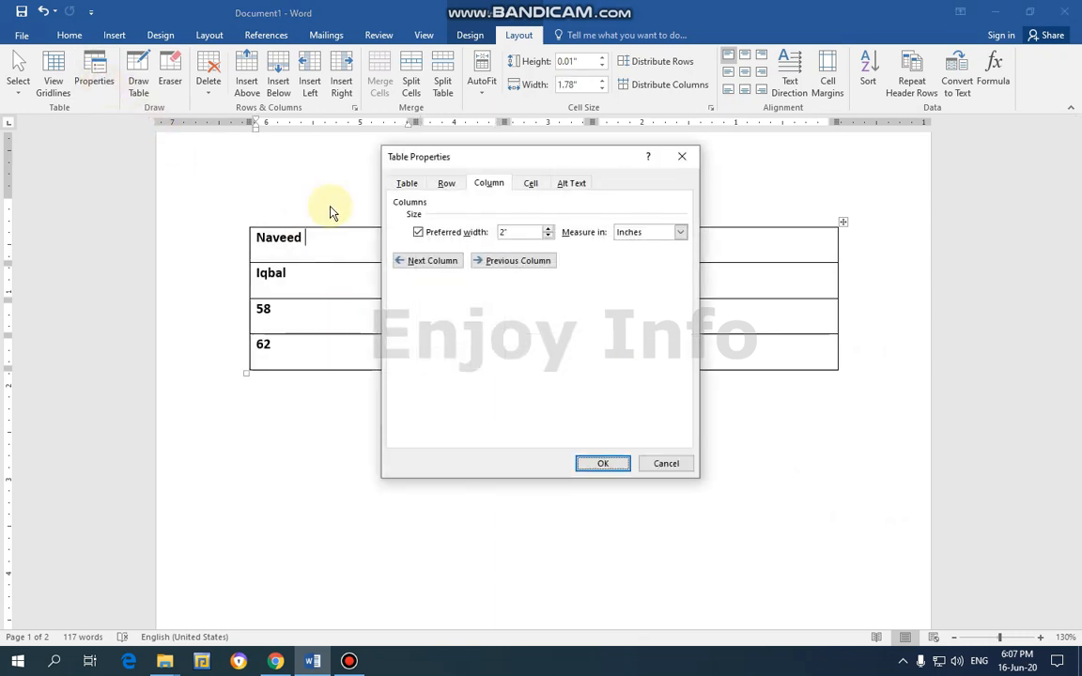
drag(501, 161, 702, 311)
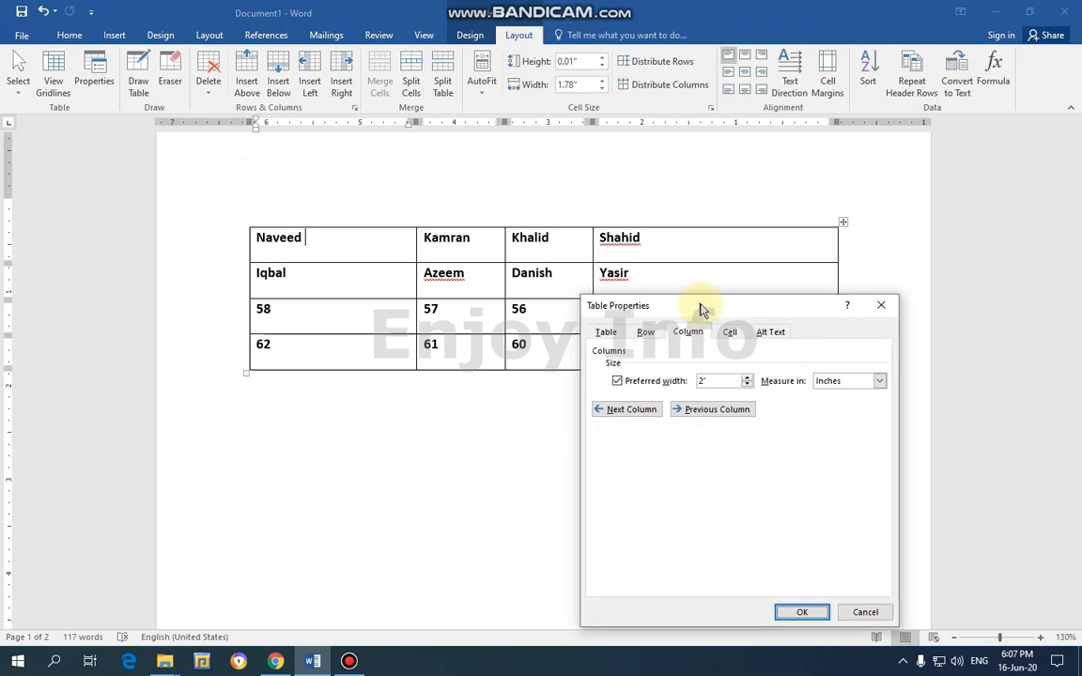
click(821, 612)
Switch the table properties from the table's rightmost column to column 4 and set its preferred width to 3 inches.
click(691, 242)
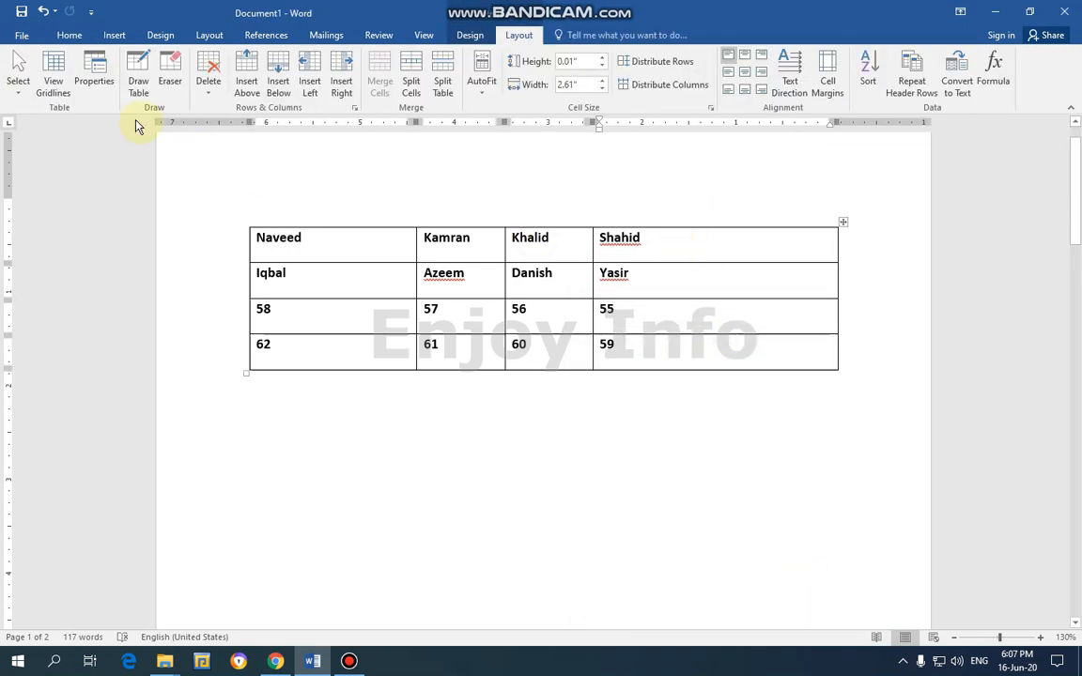
click(91, 73)
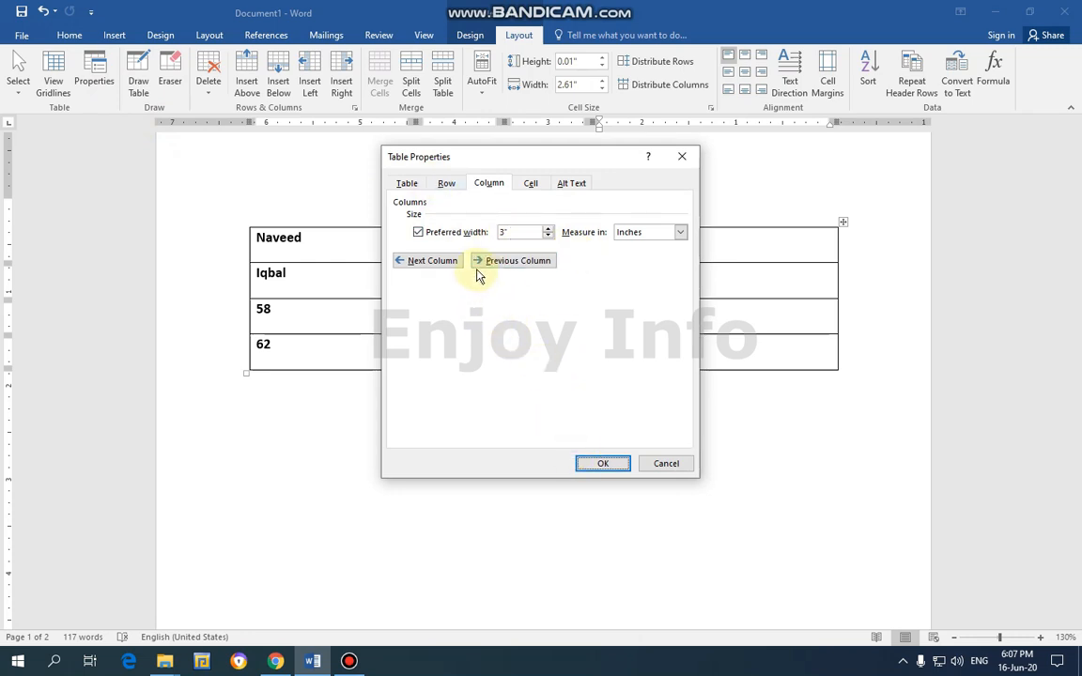
mouse_move(521, 158)
mouse_down()
mouse_move(724, 283)
mouse_move(755, 347)
mouse_move(748, 269)
mouse_up()
click(730, 453)
double_click(741, 421)
text(3)
click(830, 578)
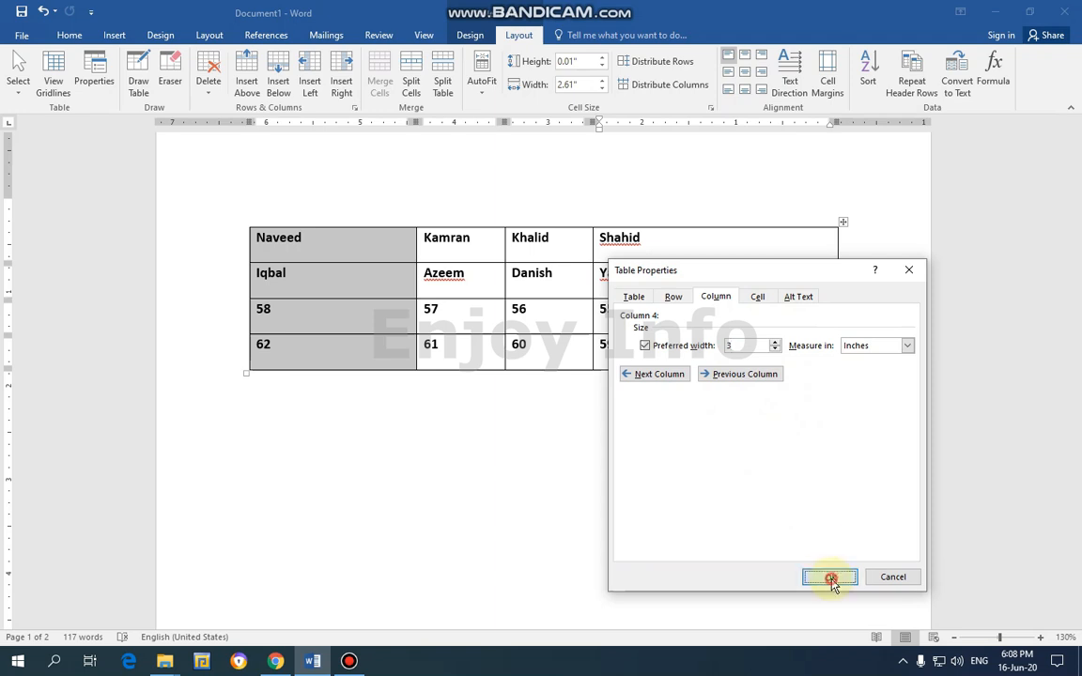
click(642, 418)
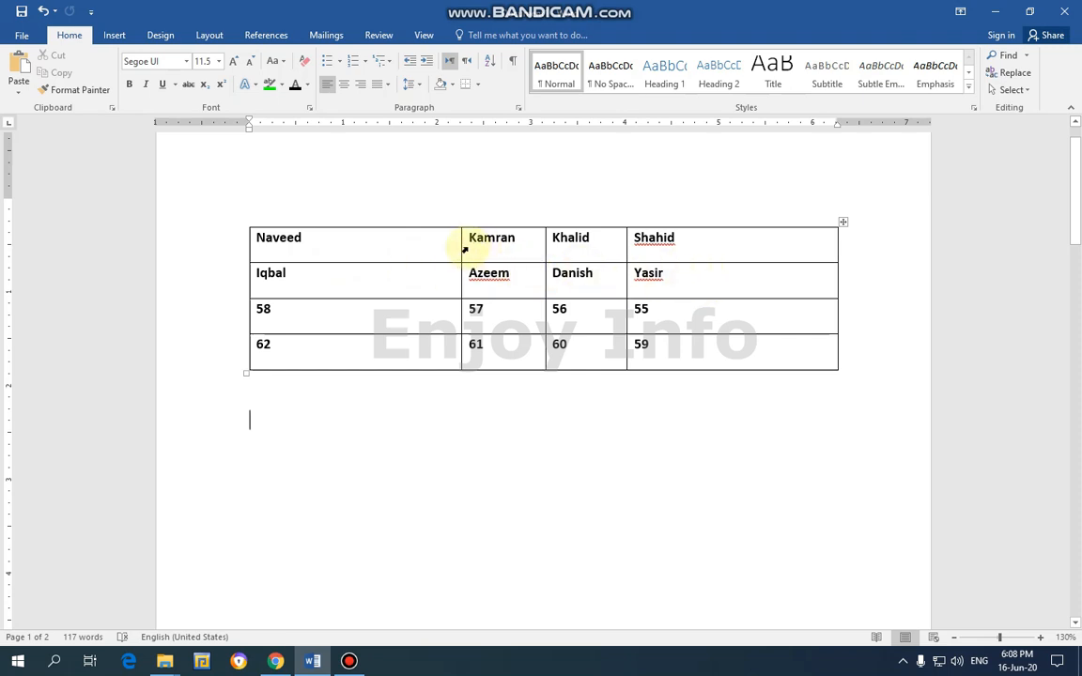
Resize the columns by moving their borders, making the leftmost about 1.87 inches and the rightmost about 2.08 inches wide.
drag(460, 242, 482, 240)
drag(439, 240, 489, 242)
drag(627, 246, 602, 246)
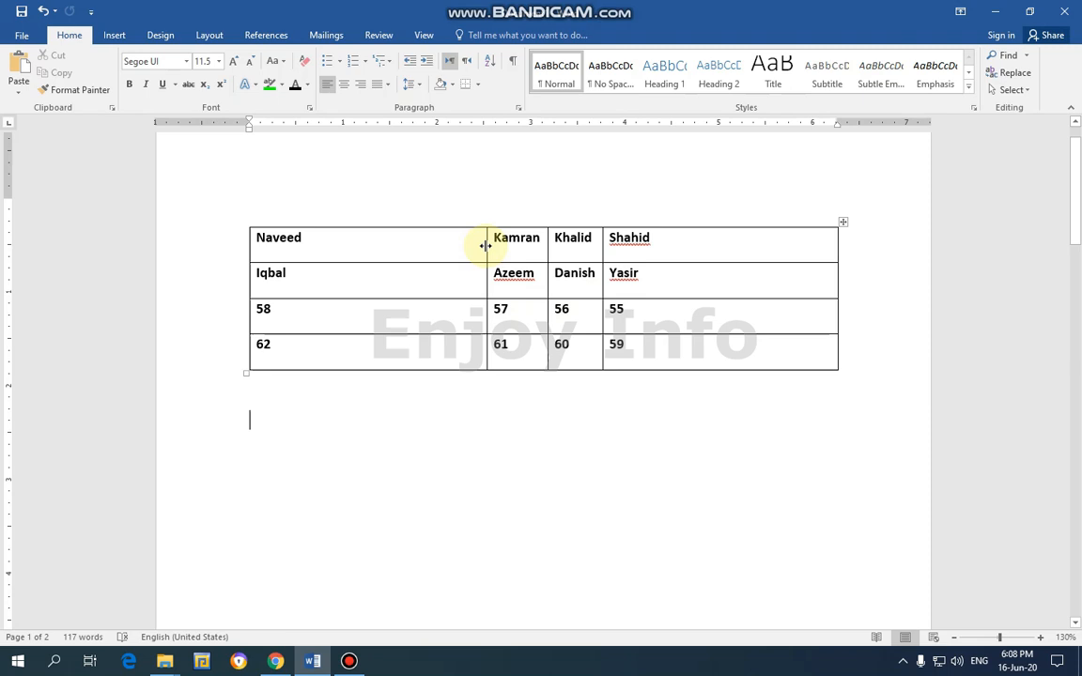
drag(486, 246, 426, 242)
drag(600, 242, 642, 242)
Check the manually resized leftmost column's preferred width in the table properties.
click(375, 246)
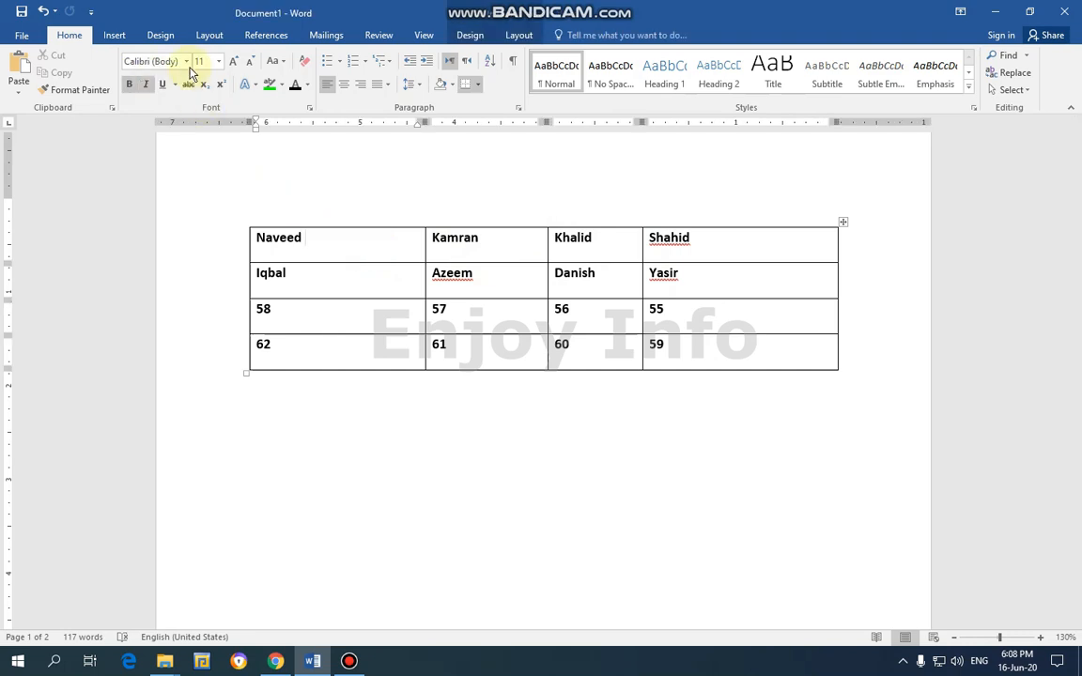
click(518, 35)
click(94, 75)
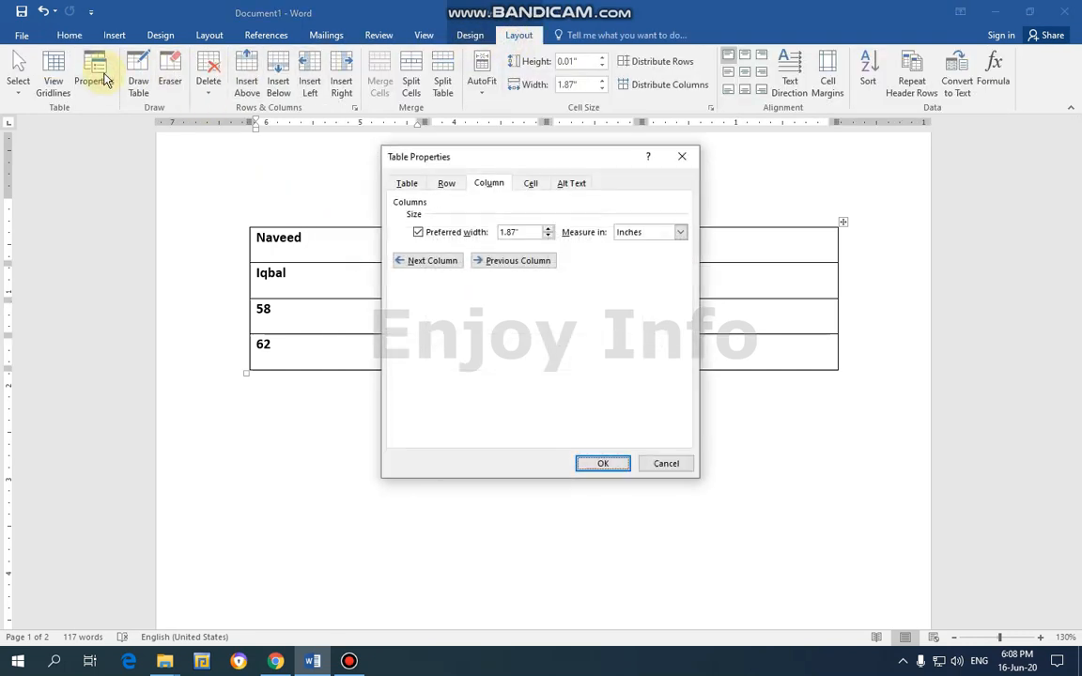
drag(526, 165, 732, 172)
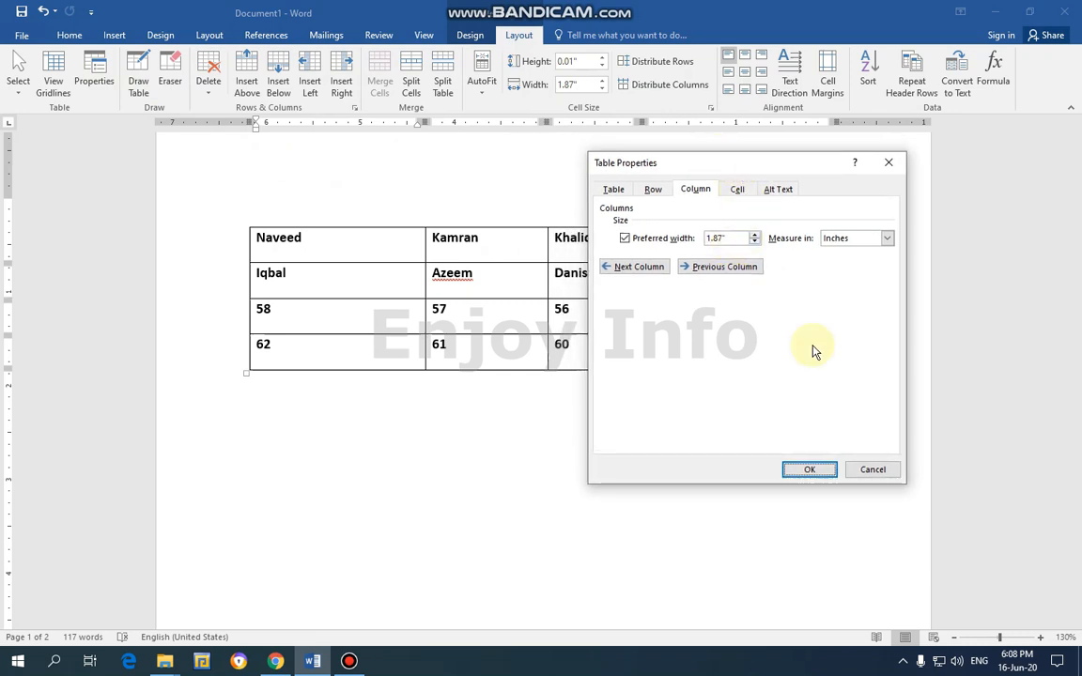
click(810, 473)
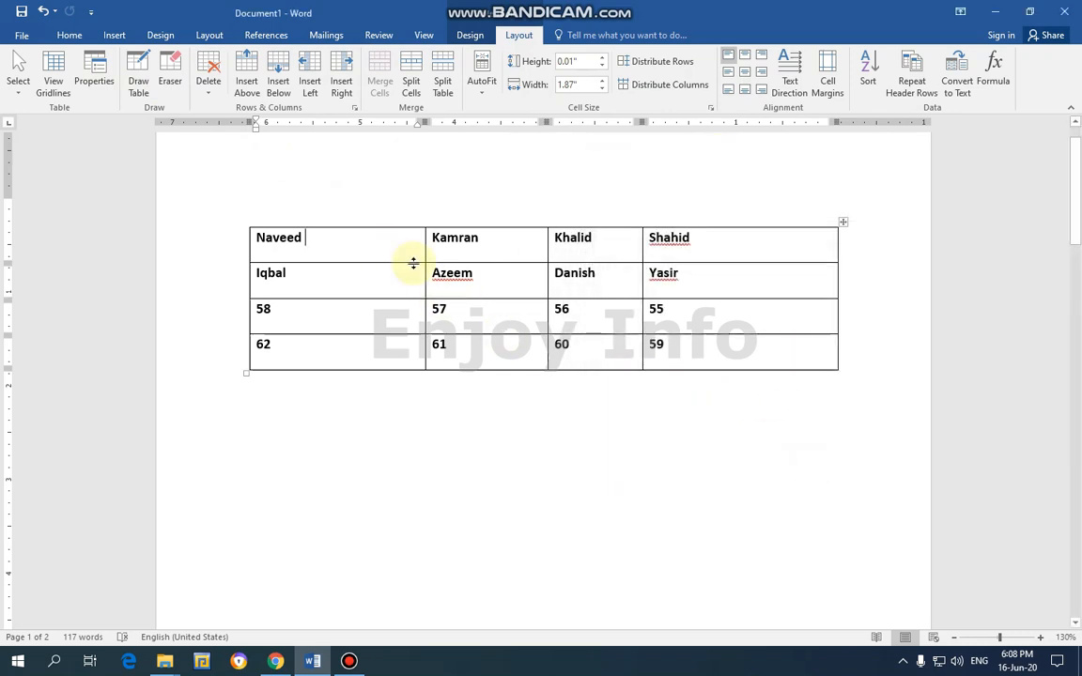
click(95, 84)
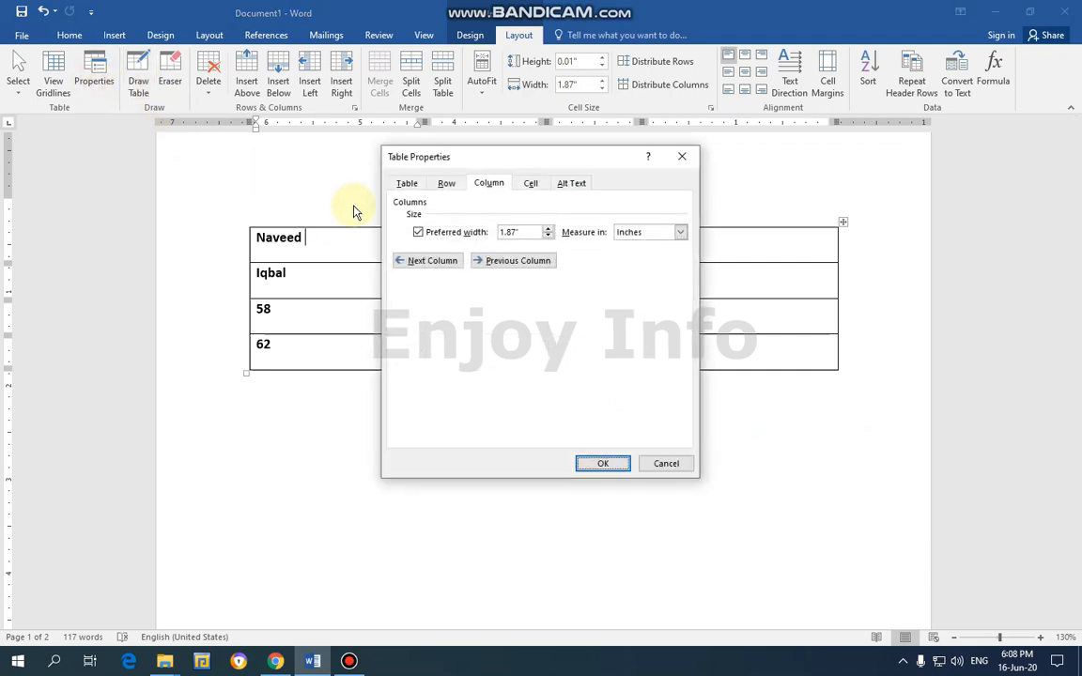
click(602, 463)
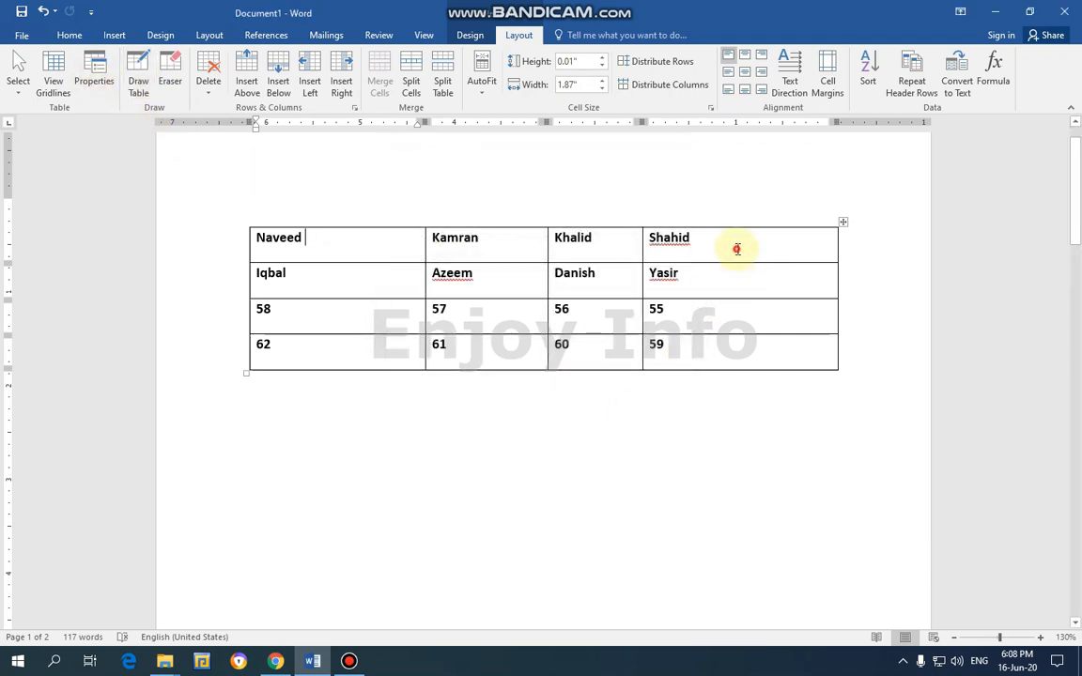
Check the rightmost column's preferred width in the table properties.
click(93, 80)
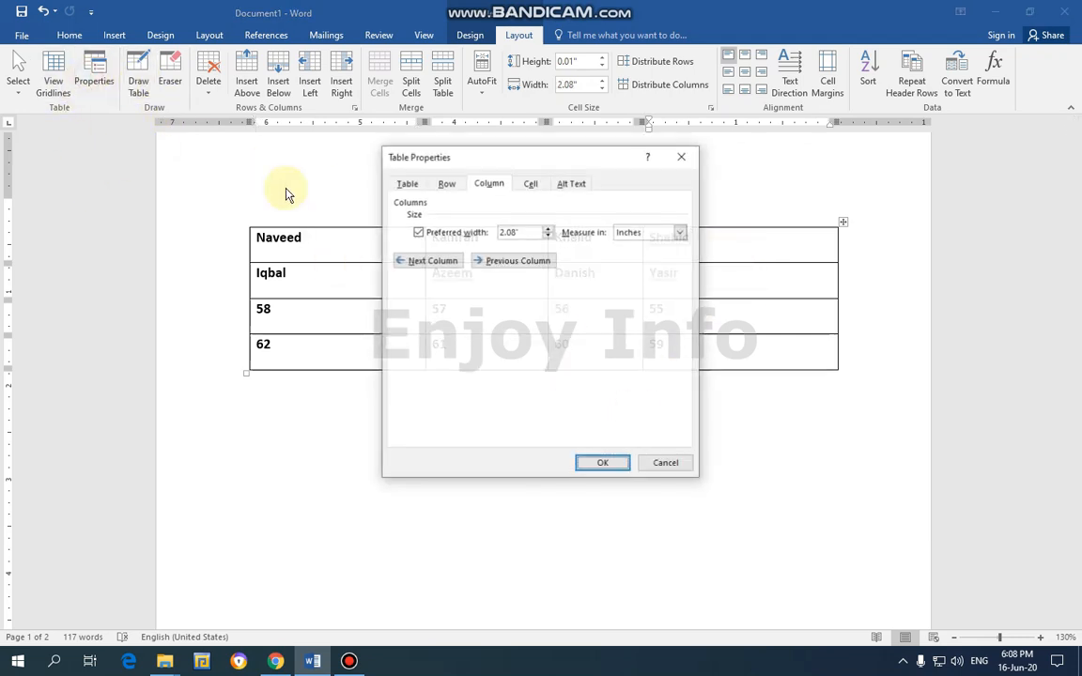
click(524, 256)
click(600, 464)
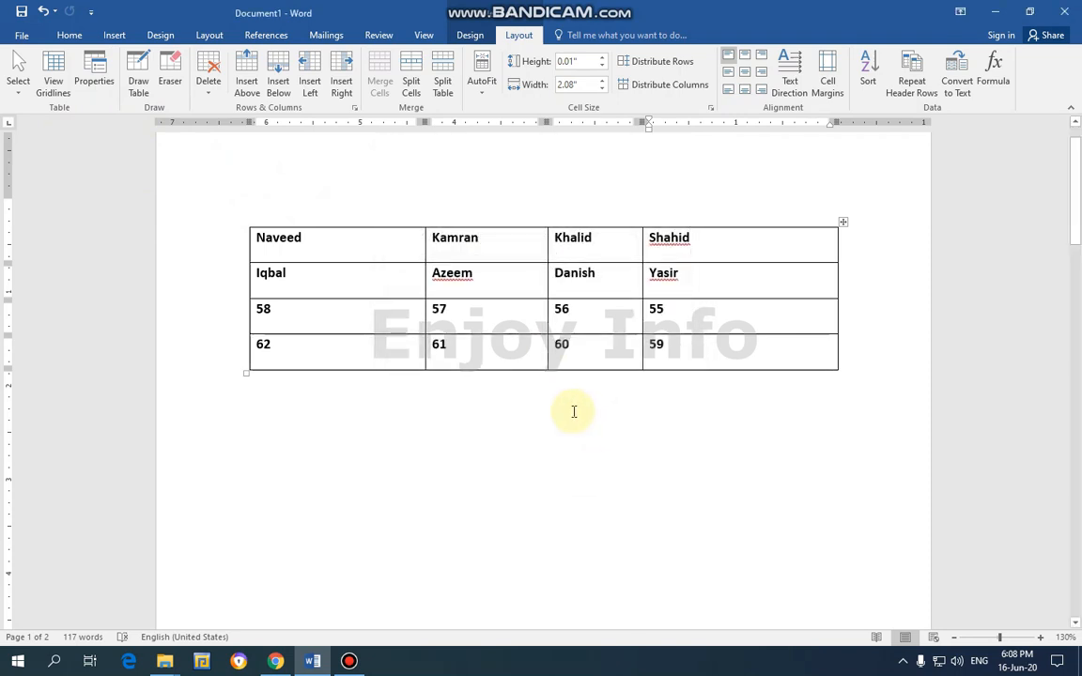
Examine the column width and cell size and alignment settings in the table properties of the table's first cell.
click(371, 257)
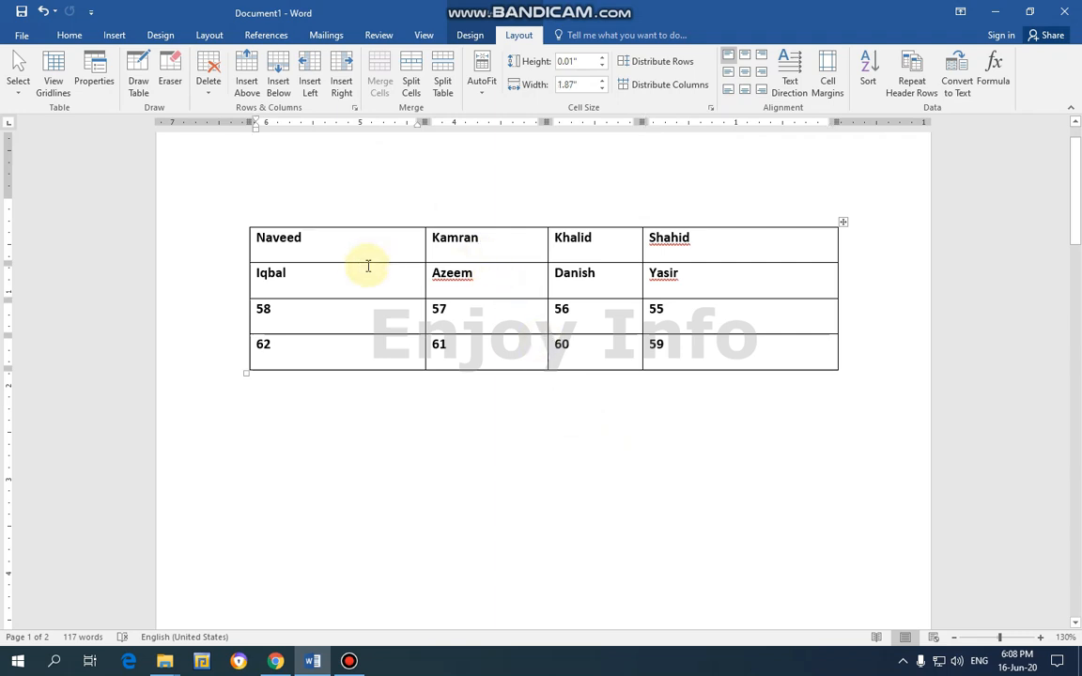
click(93, 80)
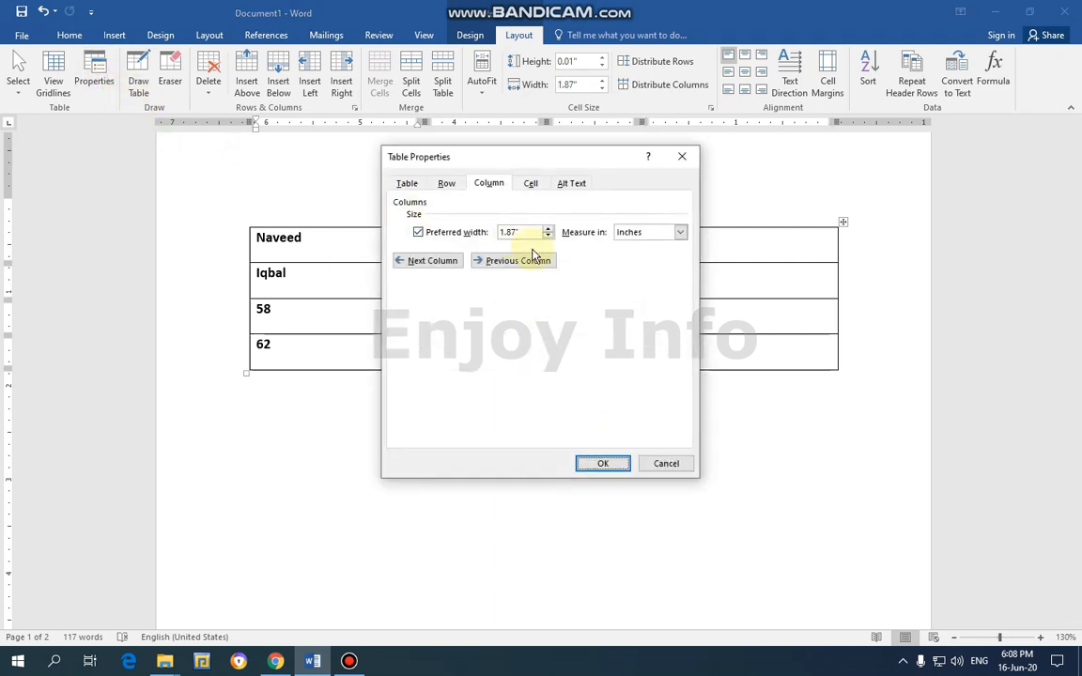
drag(526, 168, 768, 214)
click(844, 505)
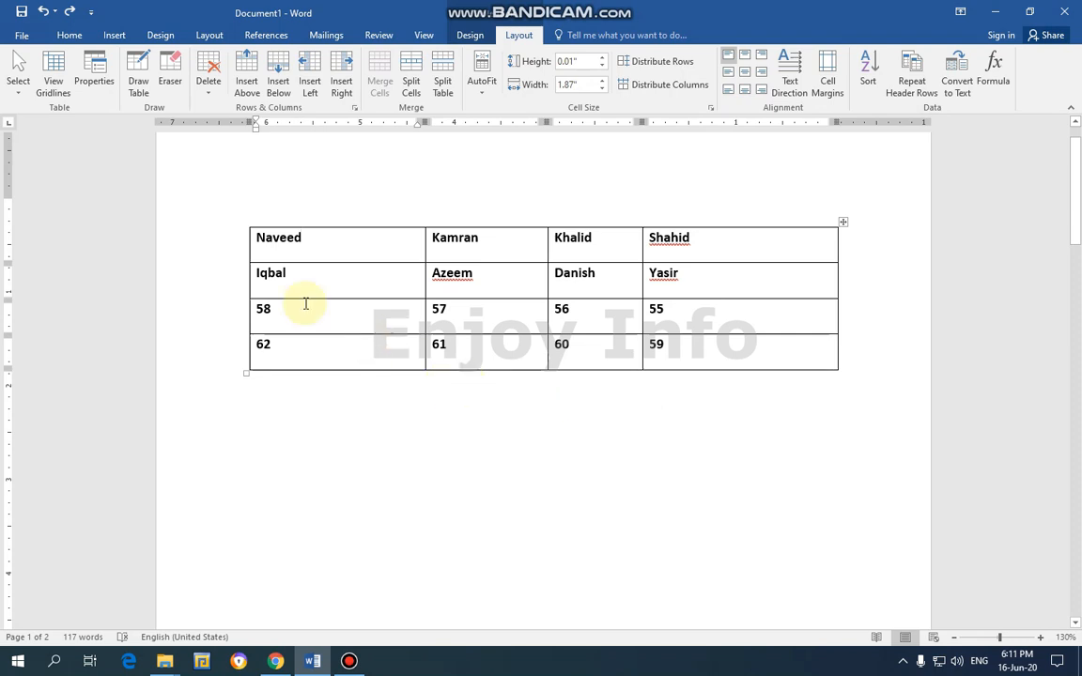
click(94, 85)
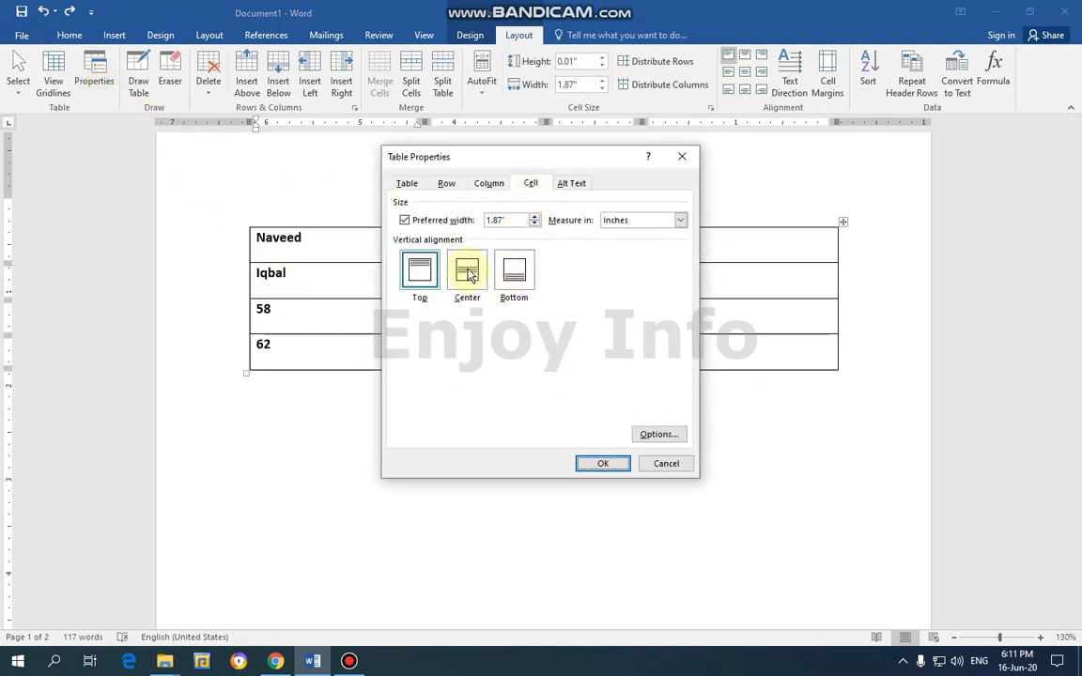
drag(560, 153, 654, 274)
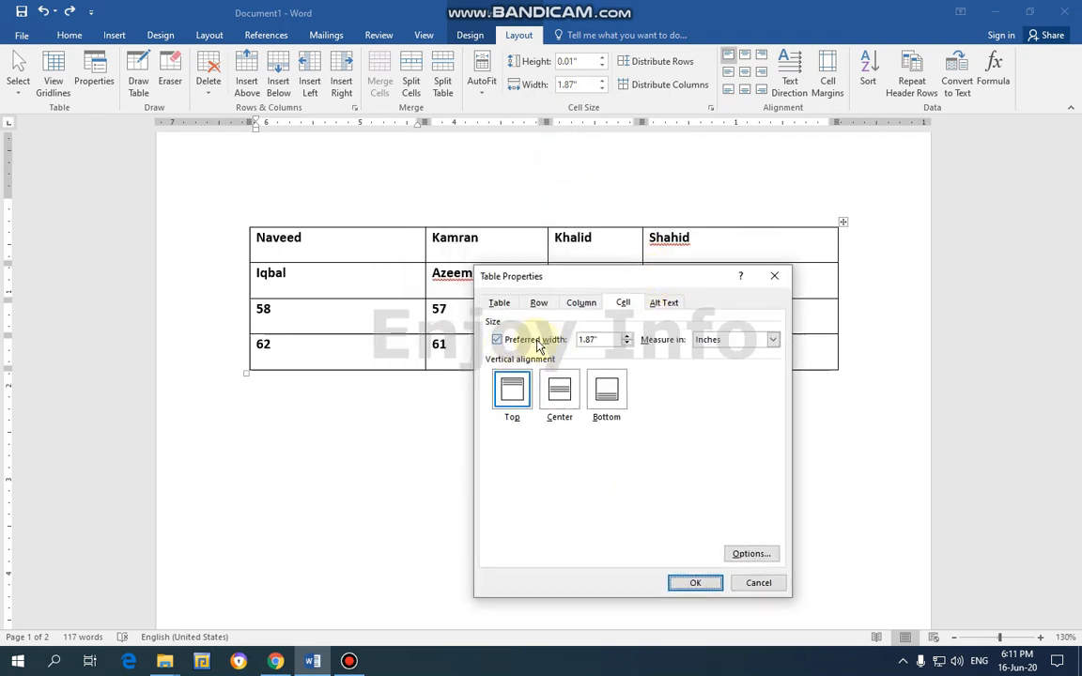
click(774, 275)
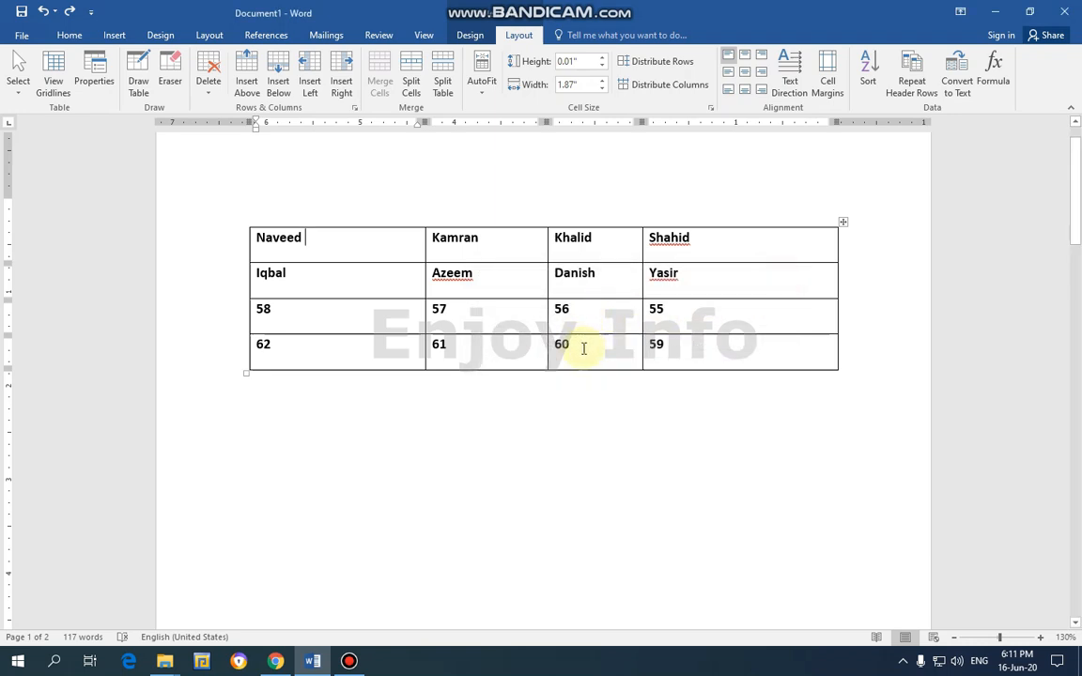
Set the specified height of the table's first row to 2 inches in the table properties.
drag(733, 247, 734, 267)
click(736, 250)
click(89, 84)
click(418, 187)
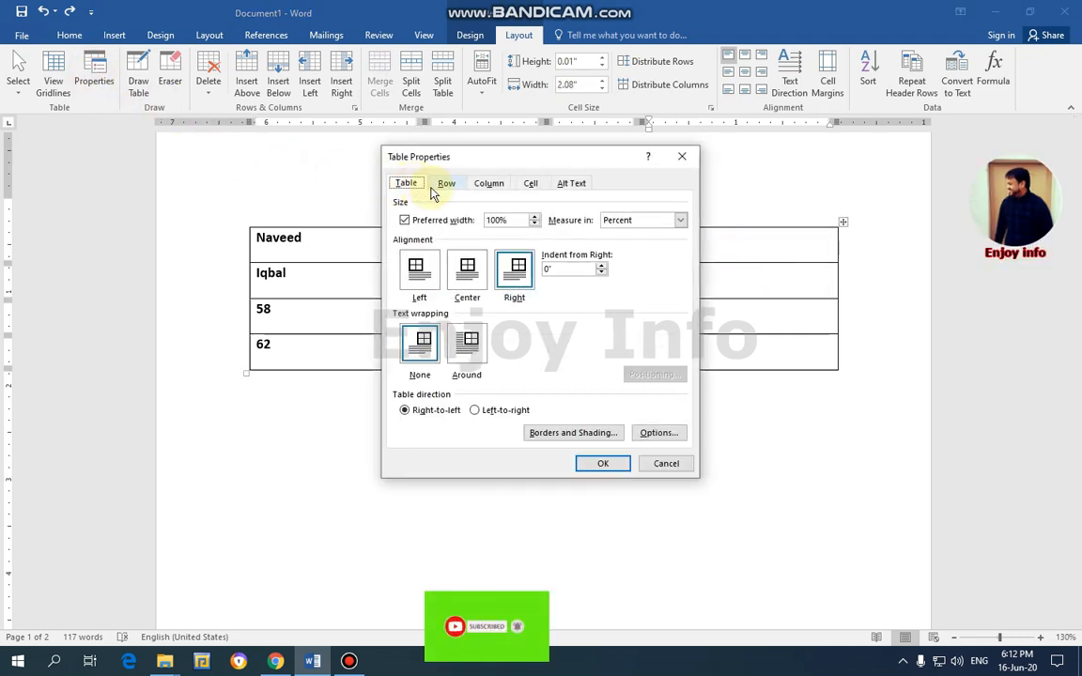
click(445, 184)
click(419, 232)
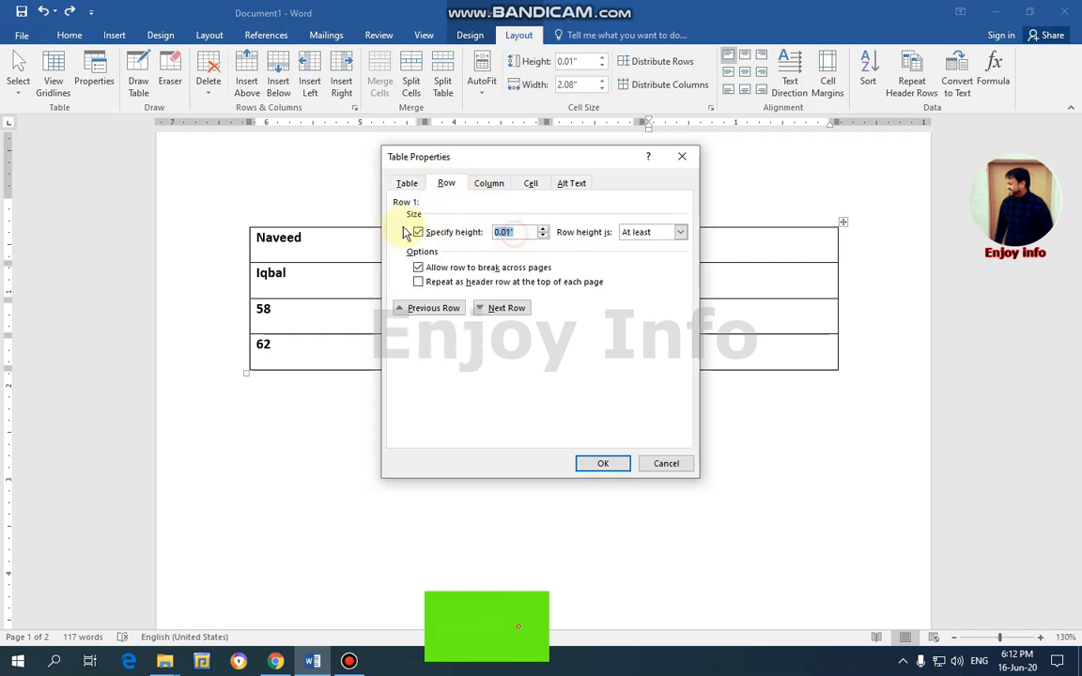
text(2)
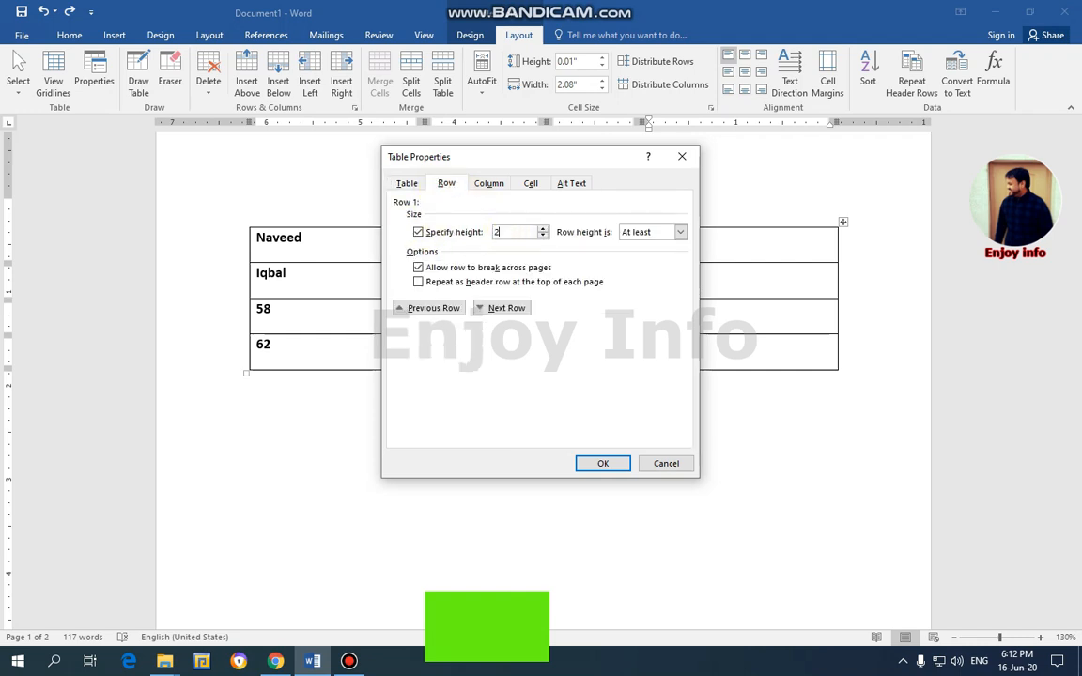
Set the preferred width of the table's rightmost column to 2 inches and apply the table properties.
click(488, 183)
double_click(519, 231)
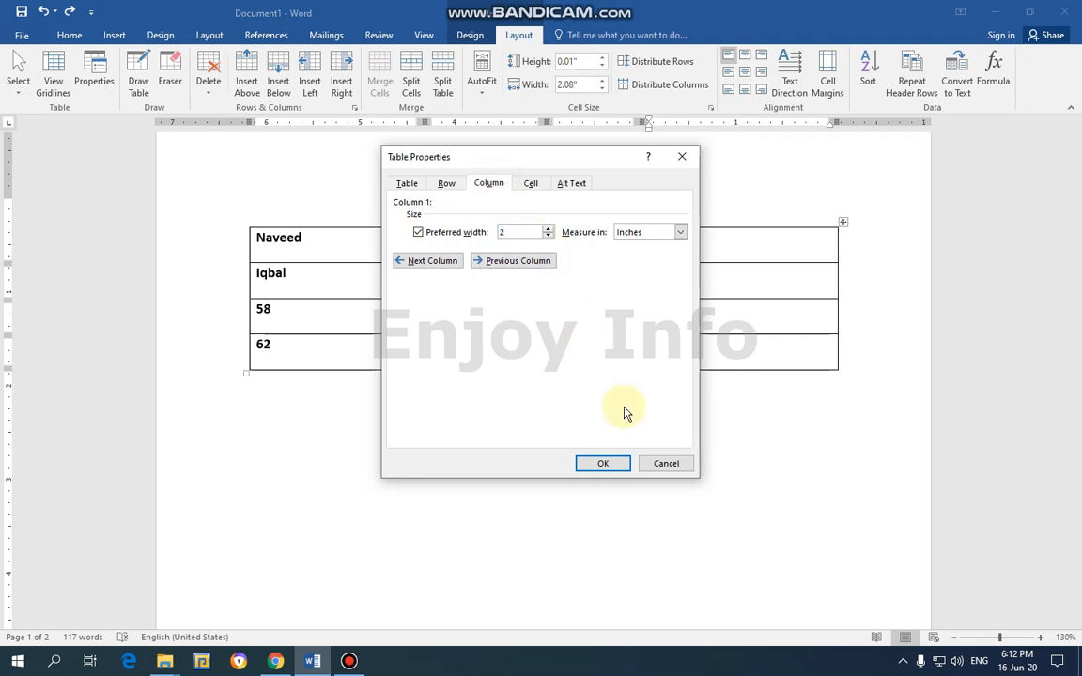
click(611, 466)
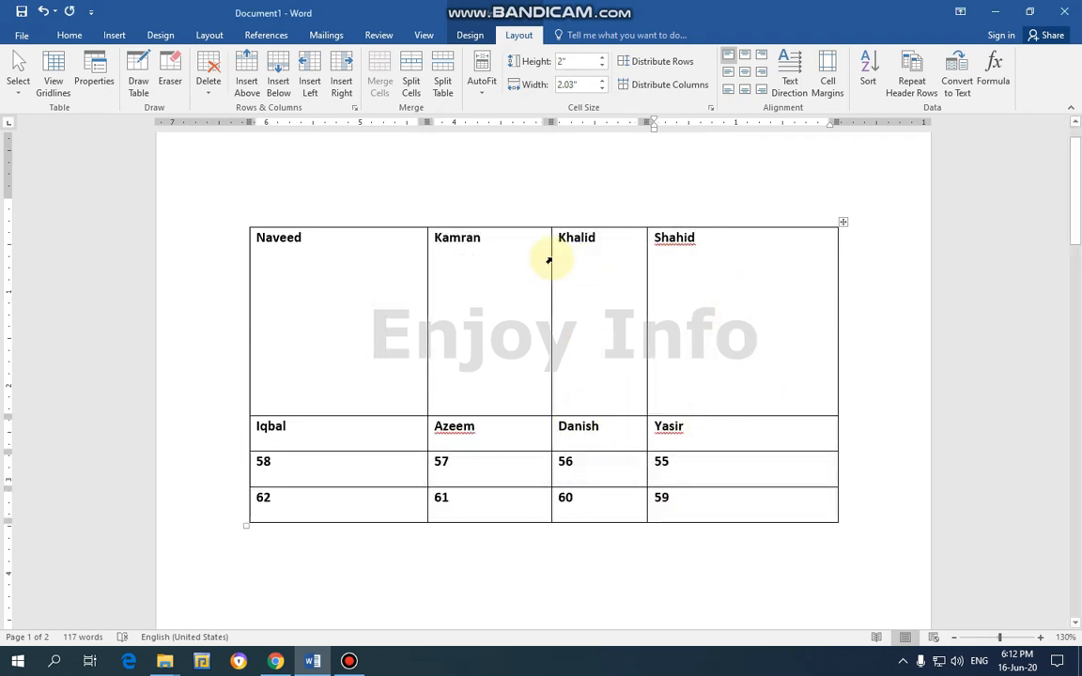
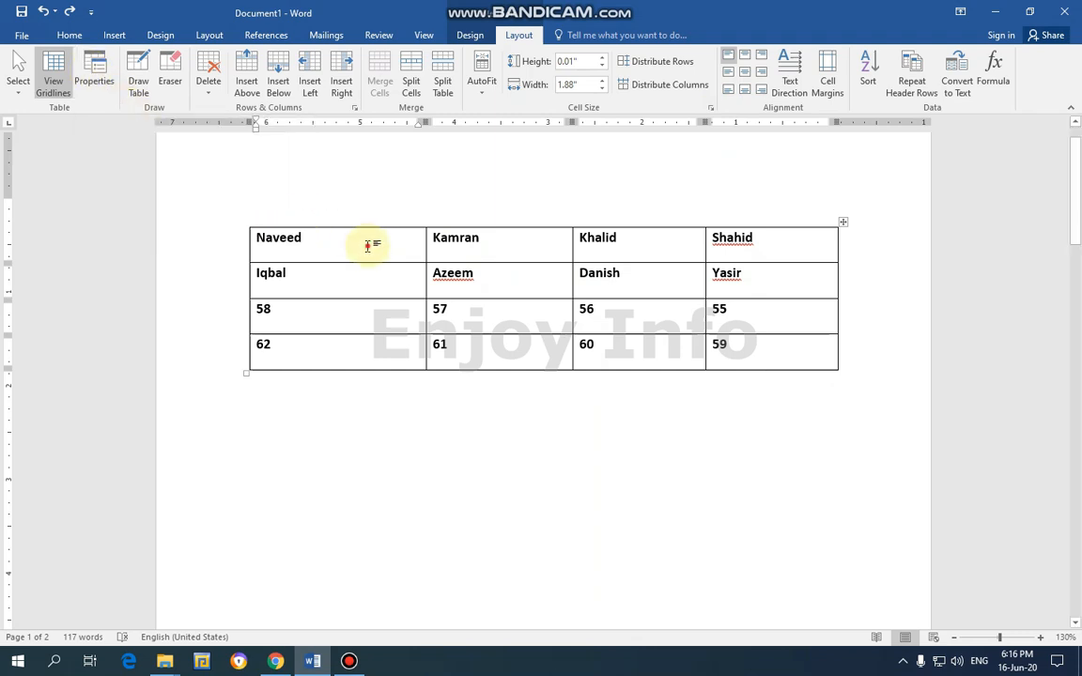
Split the table at its first row to add an empty line above it.
click(445, 101)
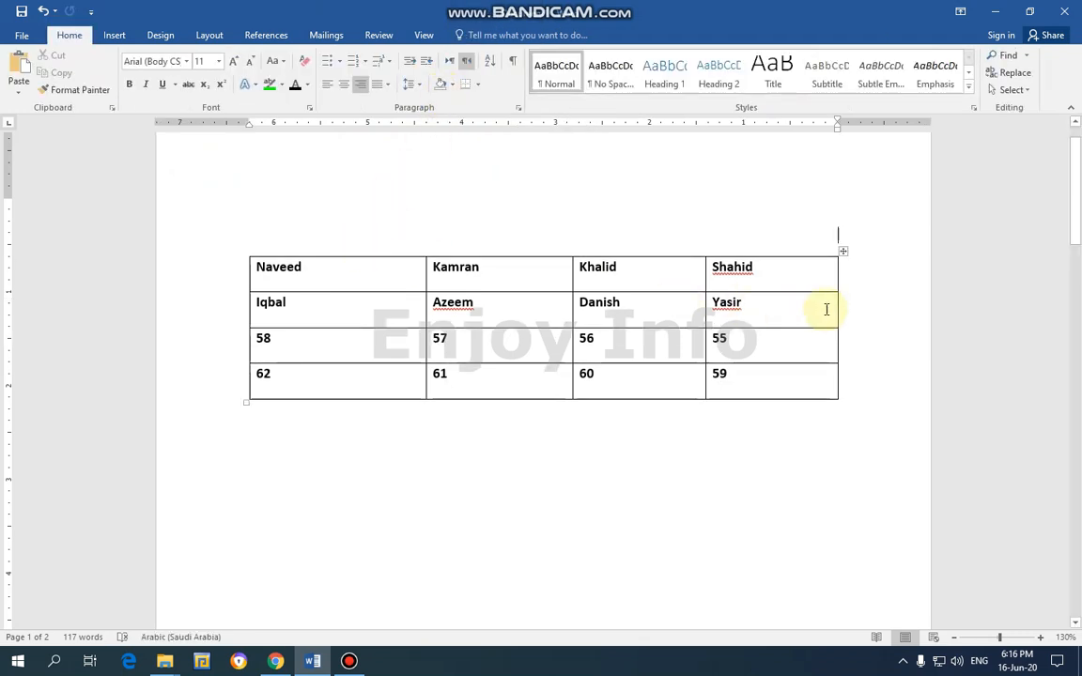
Select the table's second row, split the table above it, and undo that split.
mouse_move(844, 317)
drag(824, 307, 307, 309)
click(451, 102)
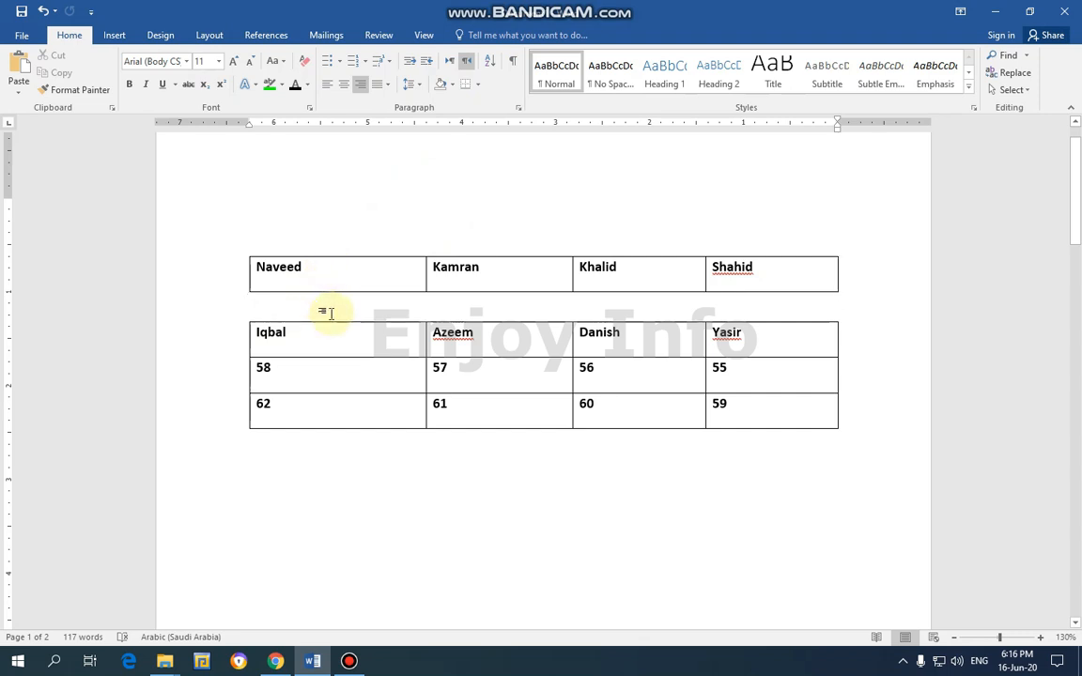
key(ctrl+z)
click(886, 360)
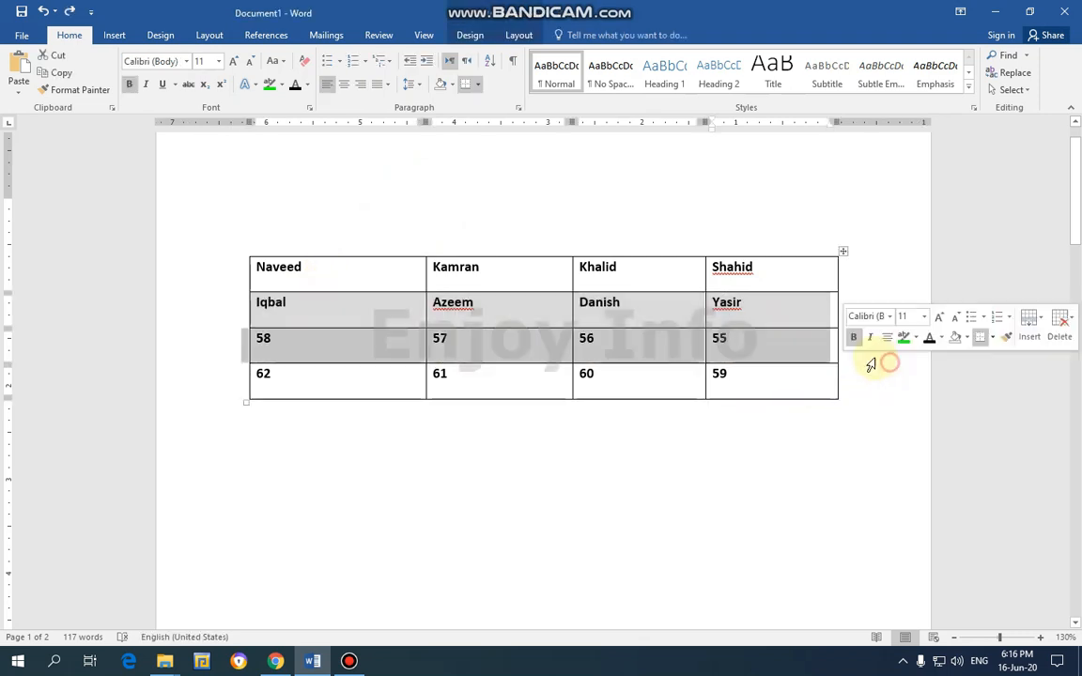
Split the table above its third row, the one starting with 58, and undo that split.
drag(799, 302, 379, 307)
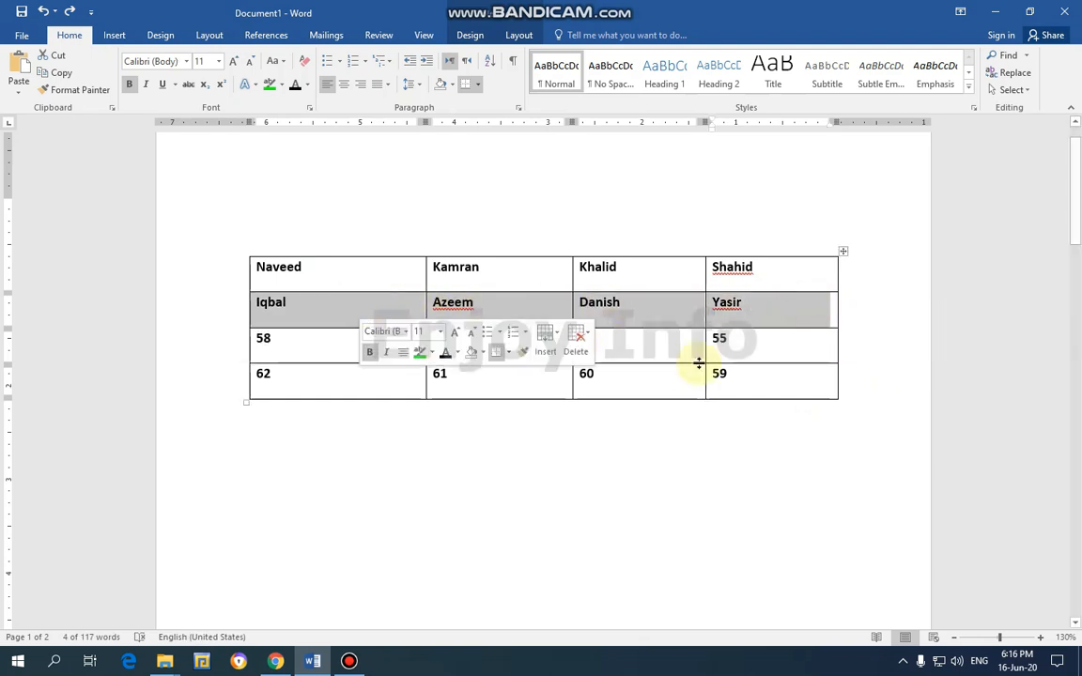
drag(772, 351, 317, 348)
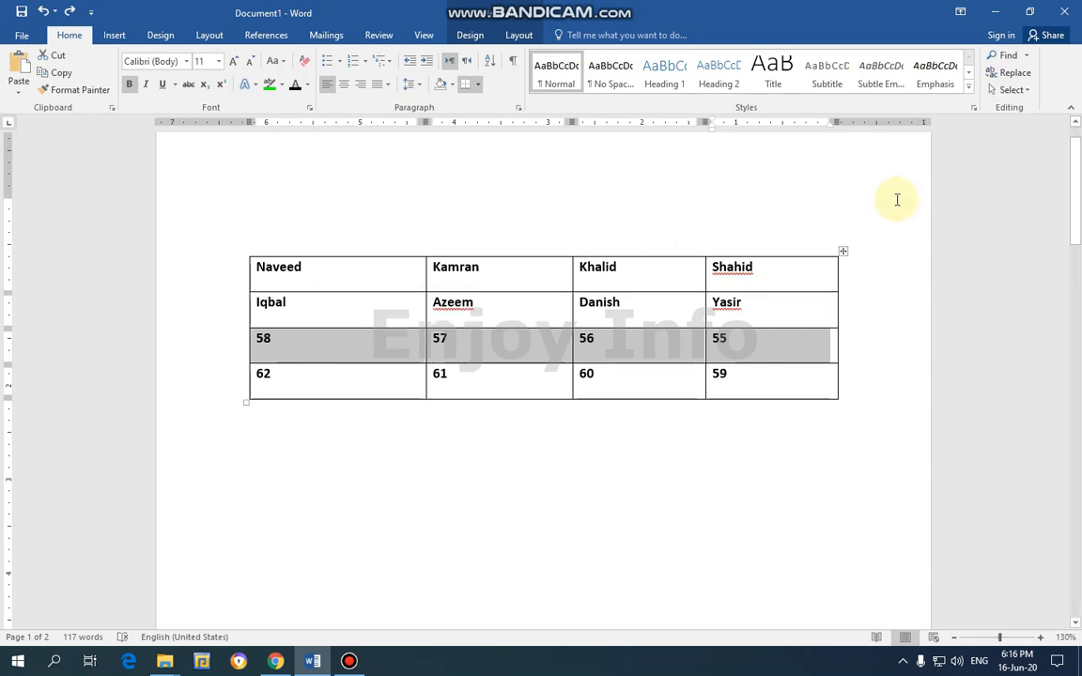
key(ctrl+shift+Return)
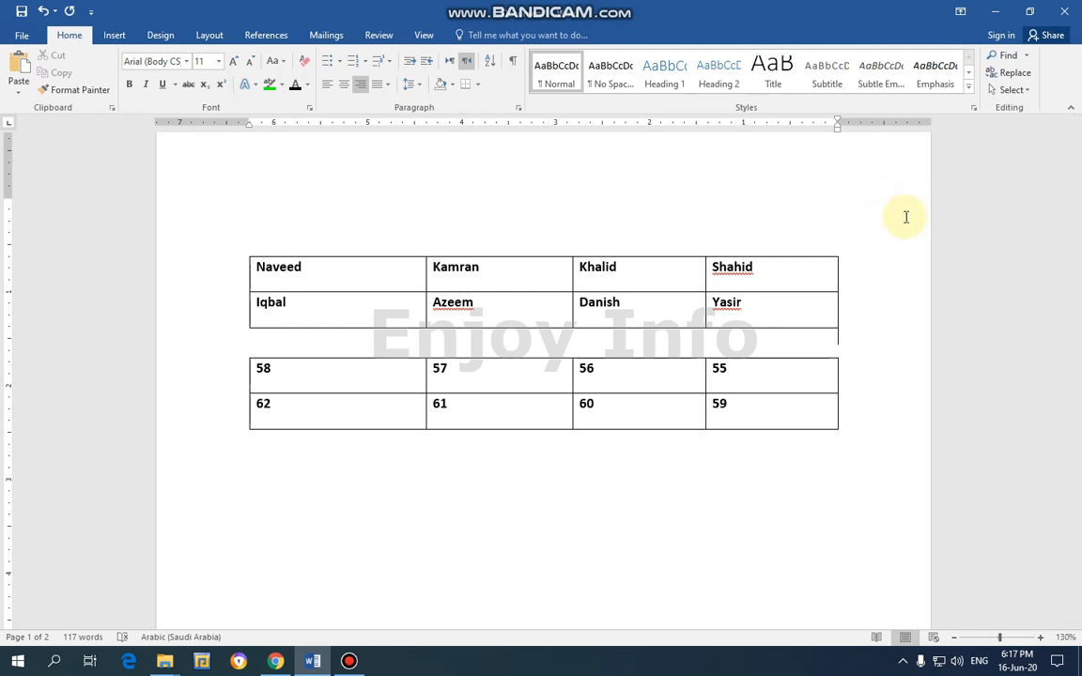
key(ctrl+z)
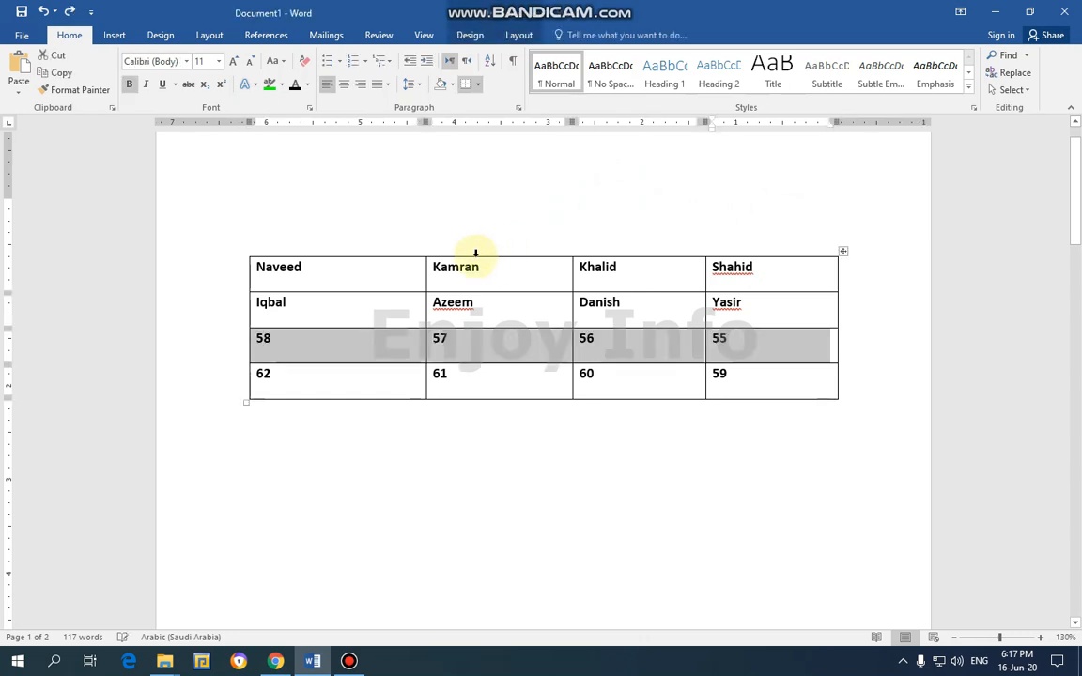
Move the selected third row, starting with 58, up to the top of the table.
click(518, 35)
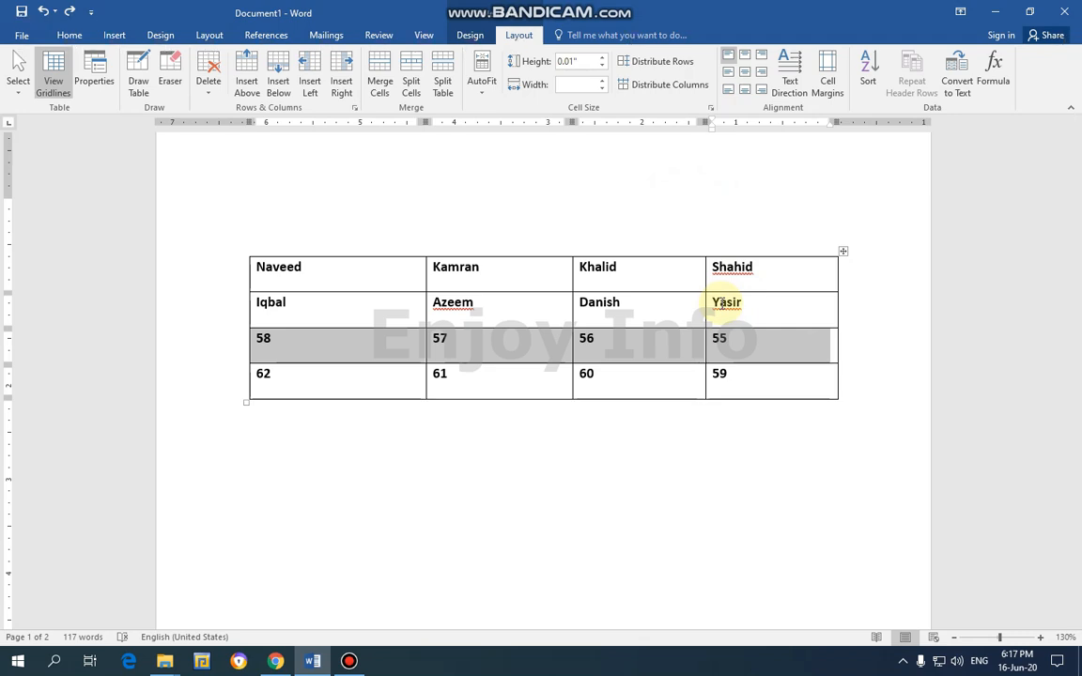
key(alt+shift+Up)
key(alt+shift+Up)
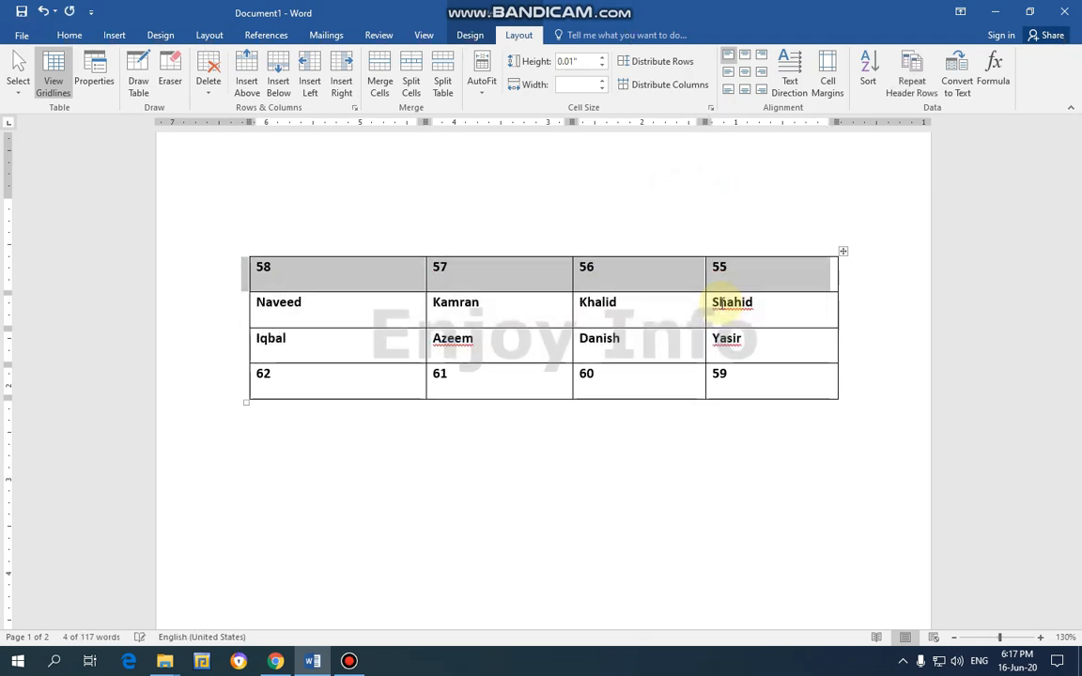
Move the row starting with 58 down to the table's end, back up to the top, and down by one row.
key(alt+shift+Down)
key(alt+shift+Down)
key(alt+shift+Down)
key(alt+shift+Up)
key(alt+shift+Up)
key(alt+shift+Up)
key(alt+shift+Down)
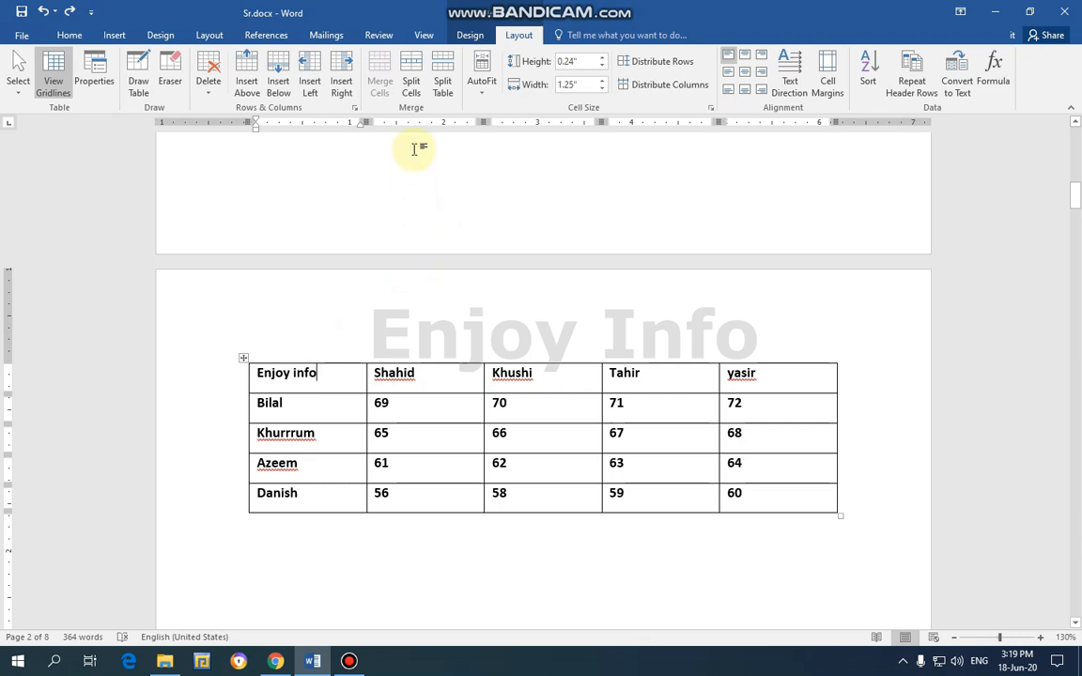
Split the "Enjoy info" cell into 3 columns and 1 row, and the next header cell into 5 columns and 3 rows.
click(417, 102)
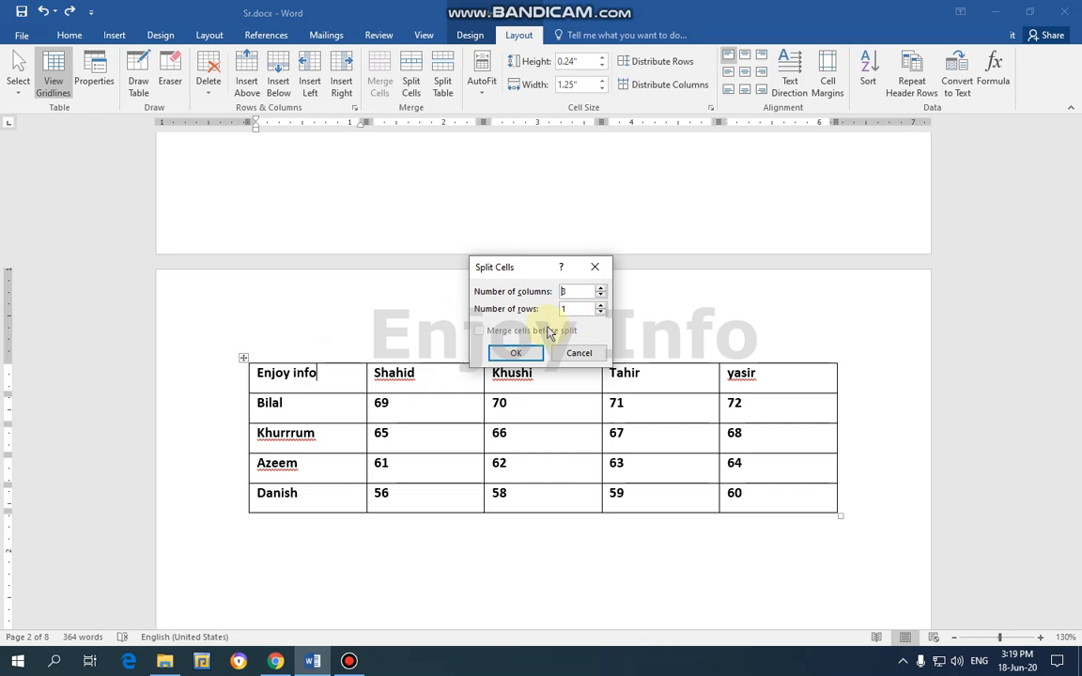
click(515, 353)
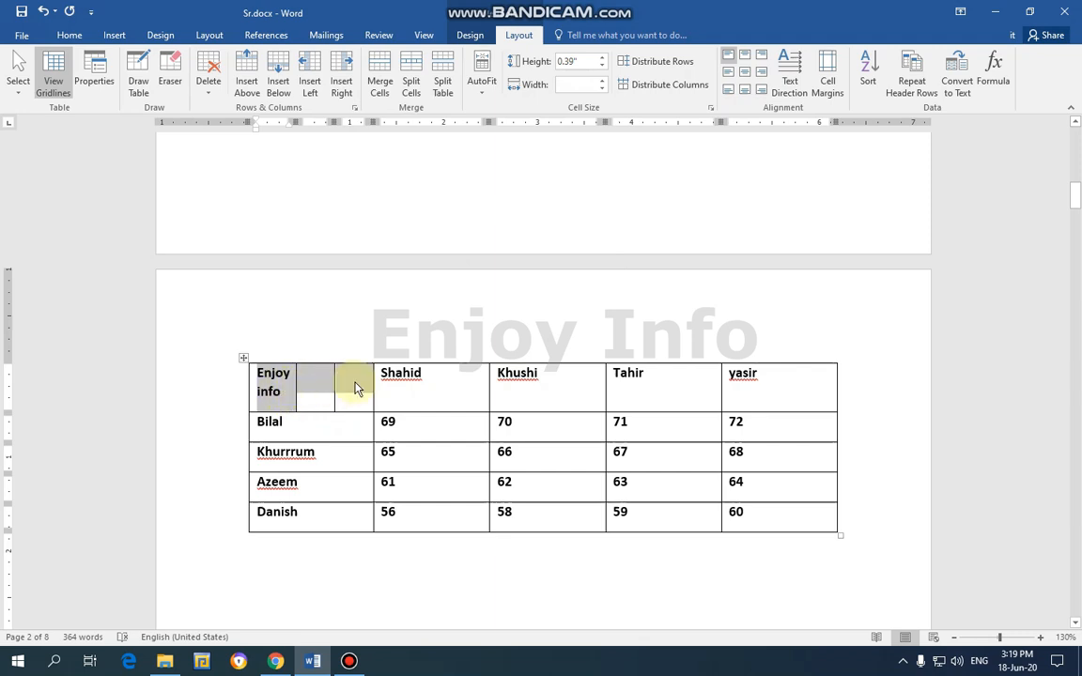
click(447, 396)
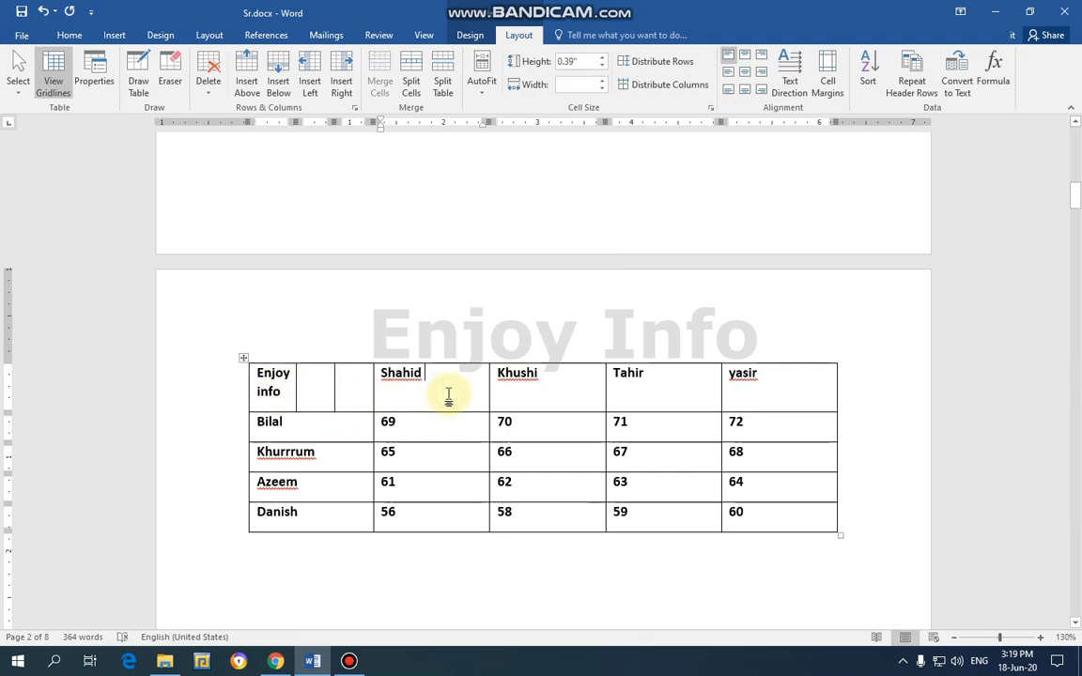
click(413, 97)
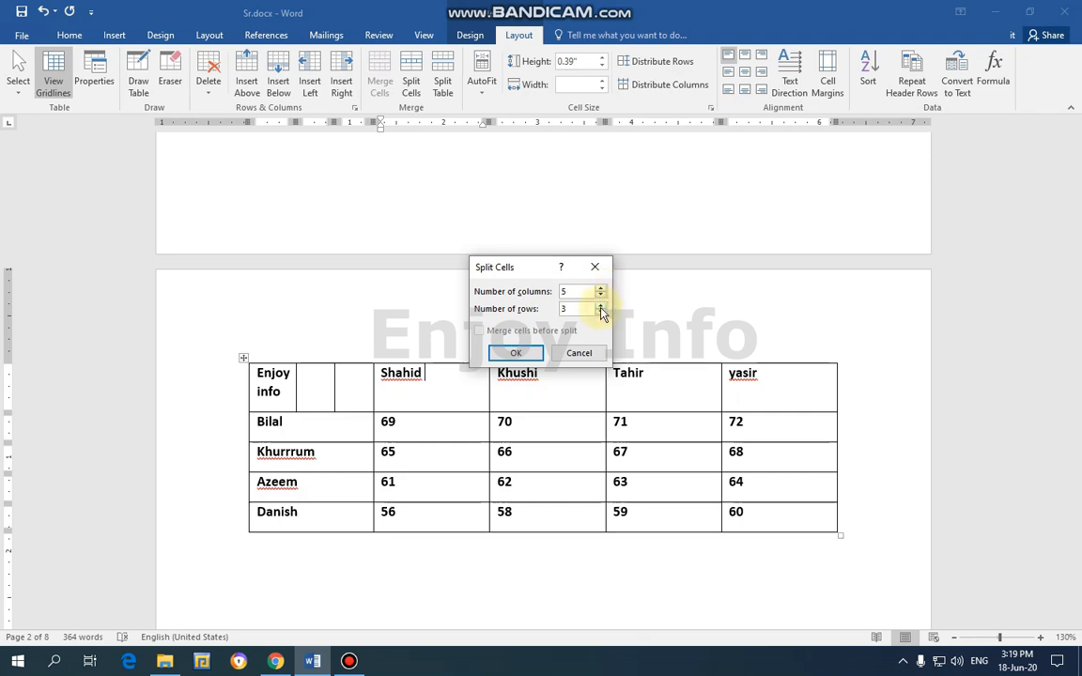
click(488, 353)
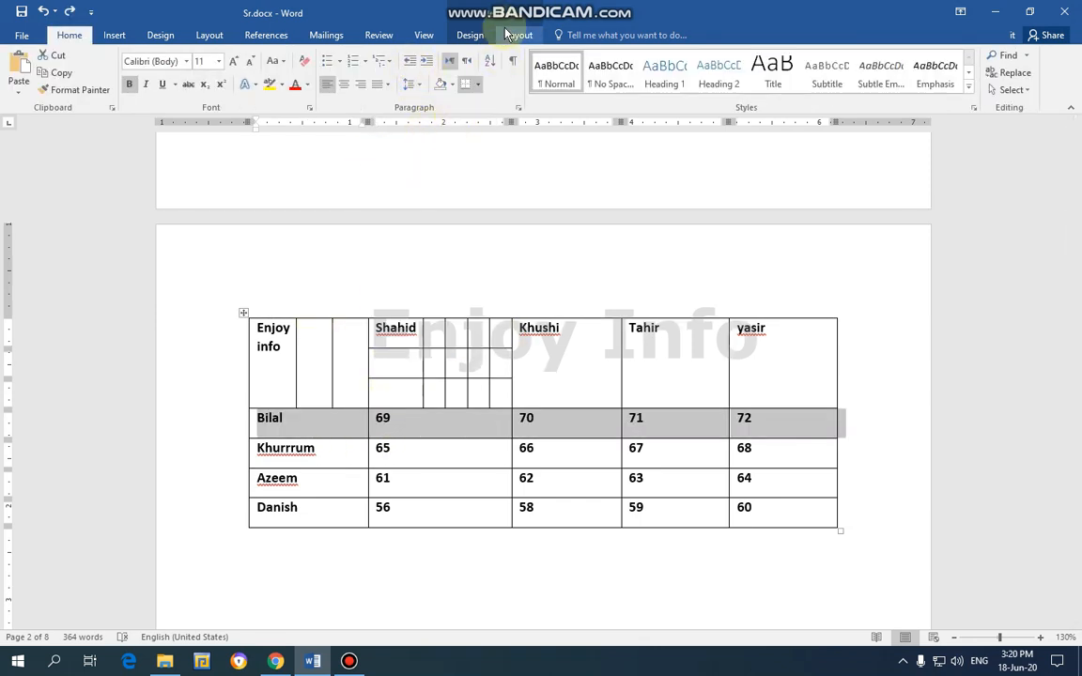
Insert a new table with 4 columns and 5 rows at the top of the empty page.
click(507, 35)
scroll(482, 220, up, 3)
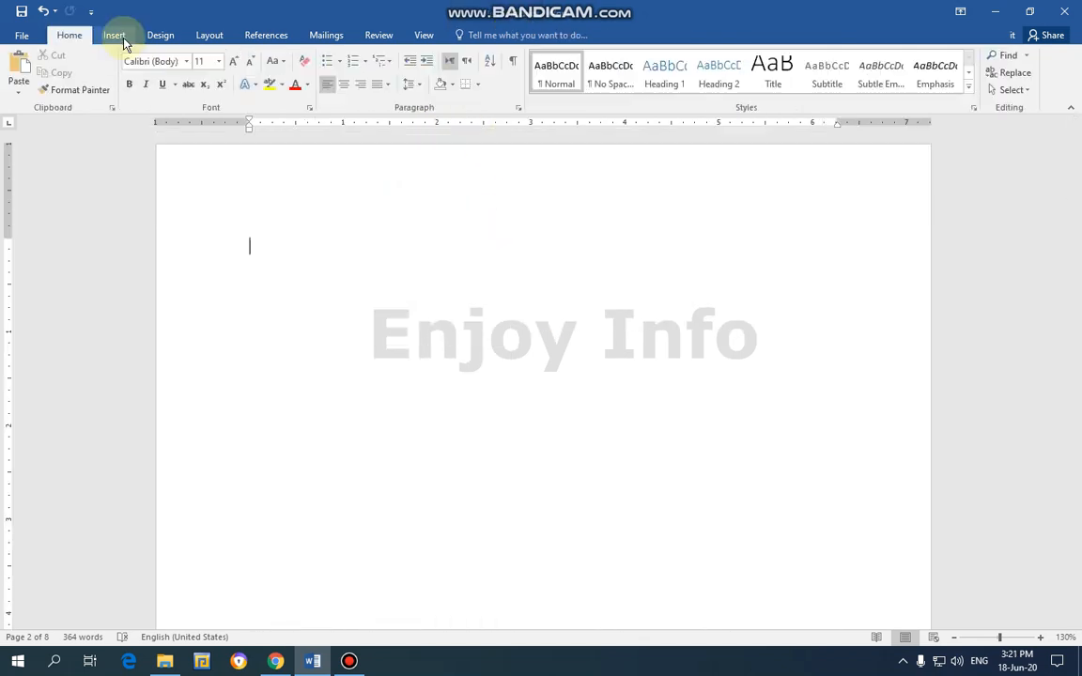
click(115, 35)
click(98, 75)
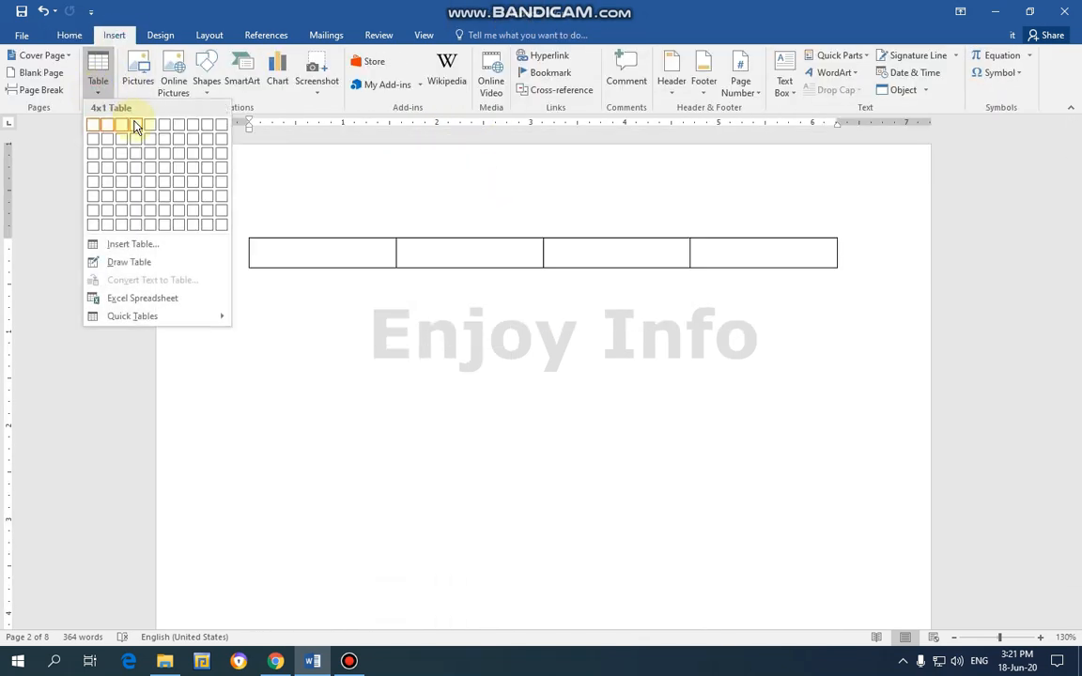
click(137, 181)
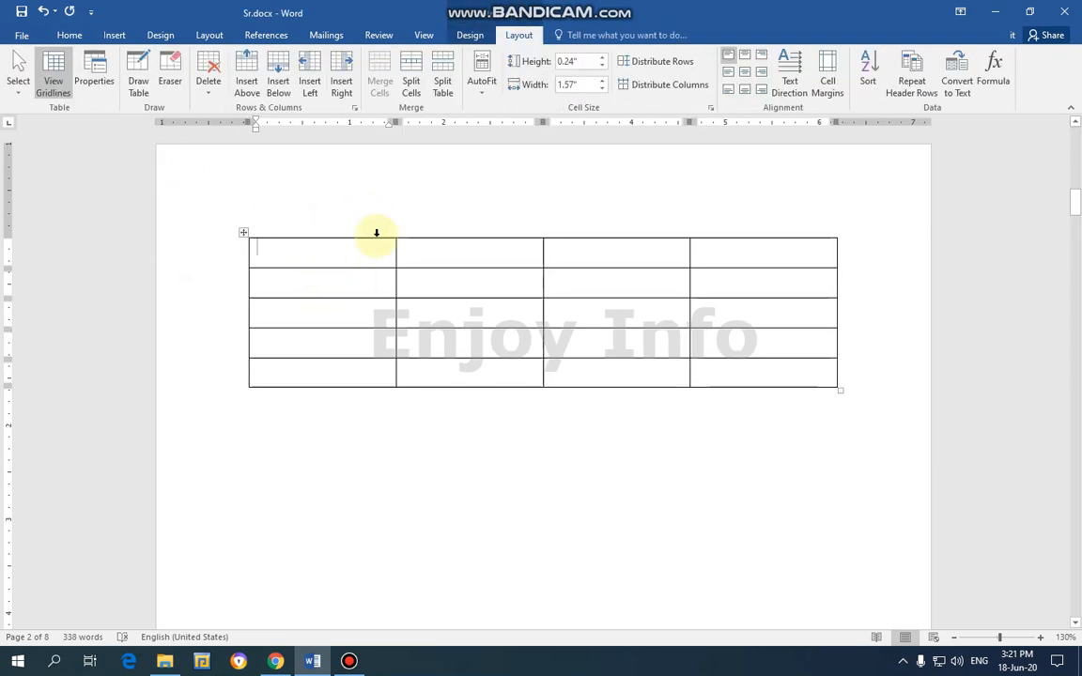
Fill the first three cells of the new table's top row with "sad", "dasdsa" and "asdas".
text(sad)
click(428, 260)
text(dasdsa)
click(573, 263)
text(asdas)
Enter "asdas" in the second row's first three cells and "asda" in the third row's first cell.
click(338, 284)
text(asdas)
click(416, 292)
text(asdas)
click(575, 283)
text(asdas)
click(316, 310)
text(asda)
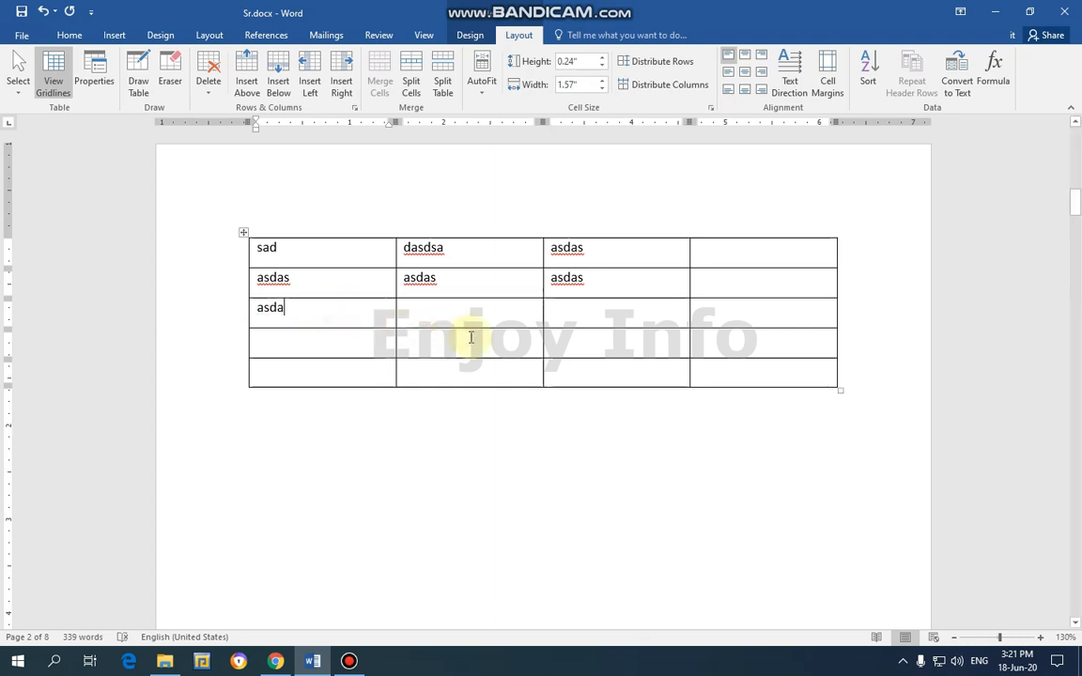
Fit the table's column widths to their contents with AutoFit Contents.
click(300, 254)
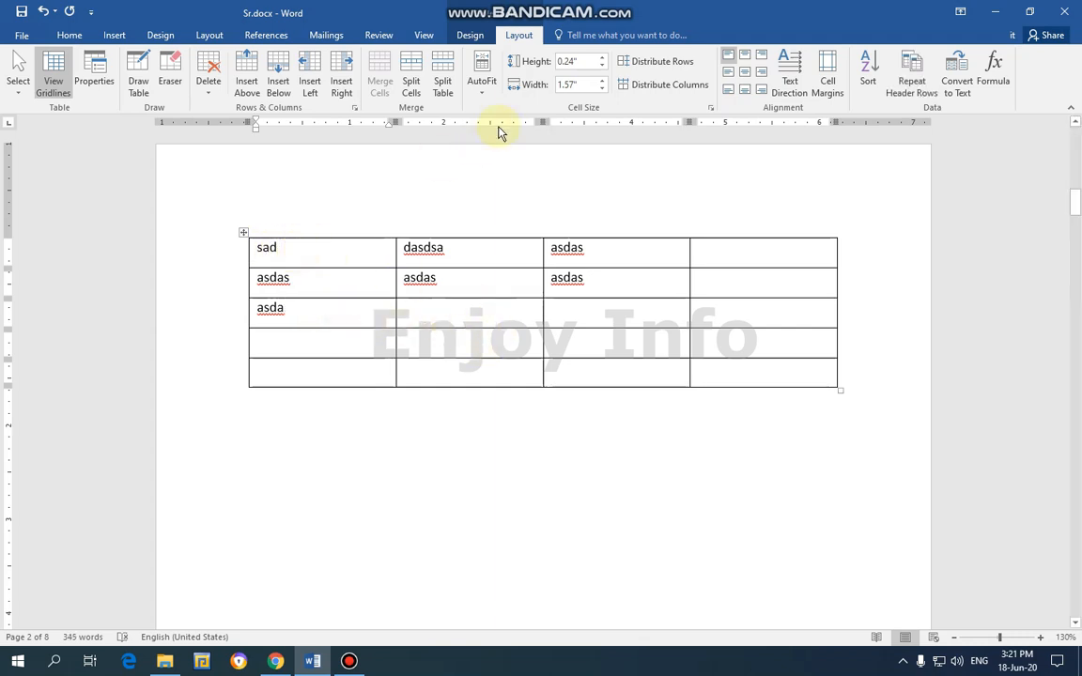
click(481, 89)
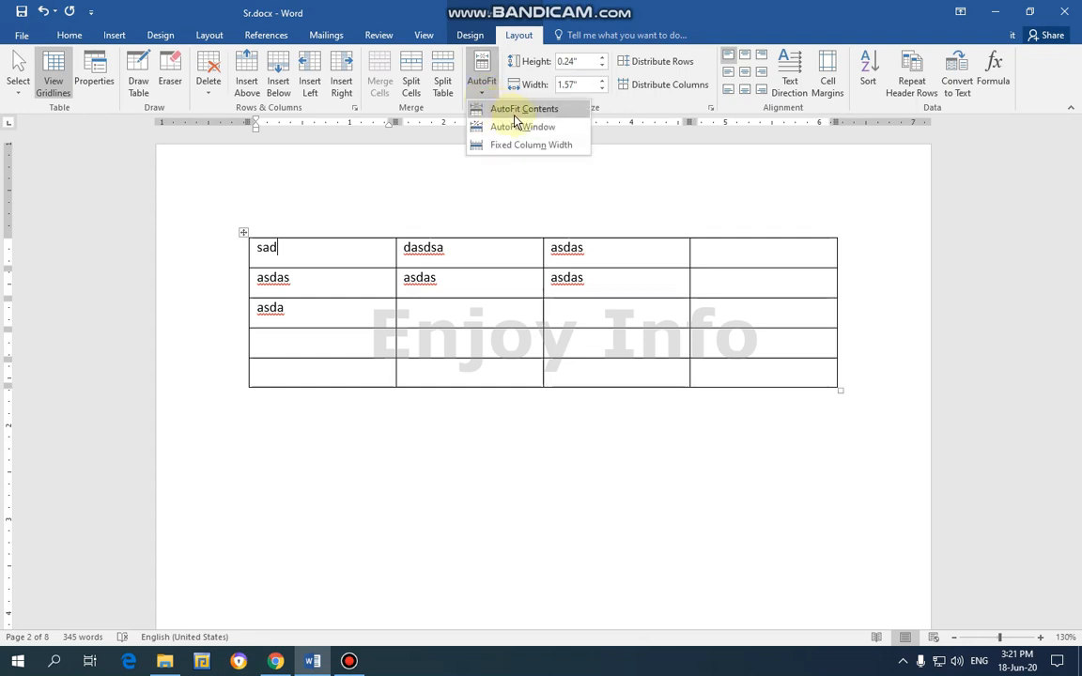
click(522, 109)
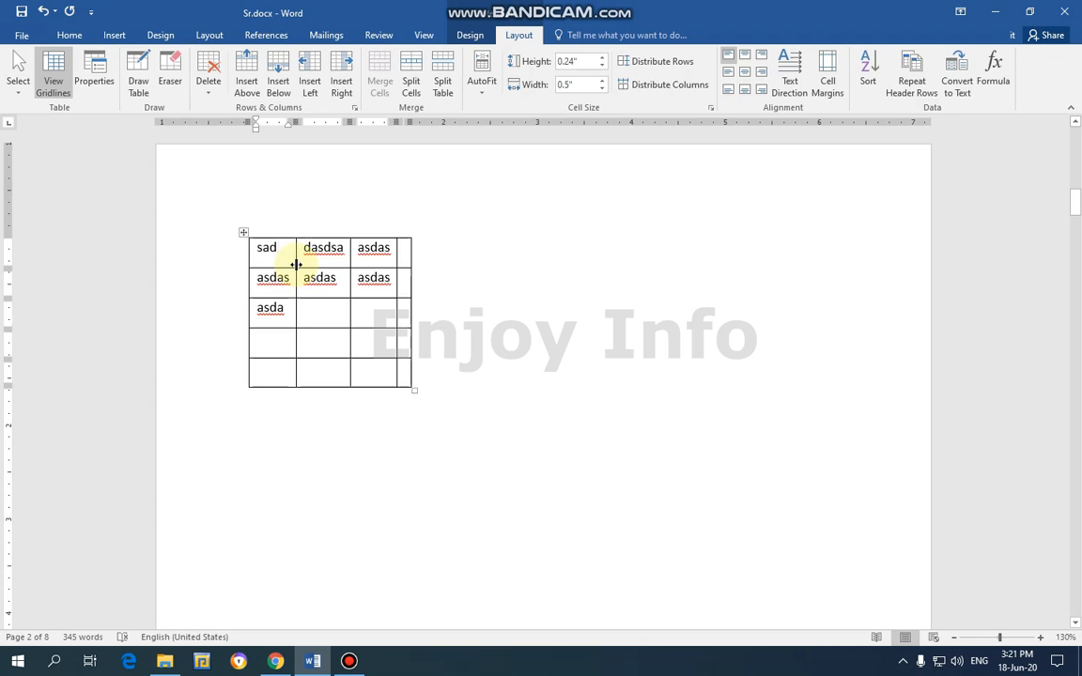
Stretch the new table to the full page text width with AutoFit Window.
click(482, 86)
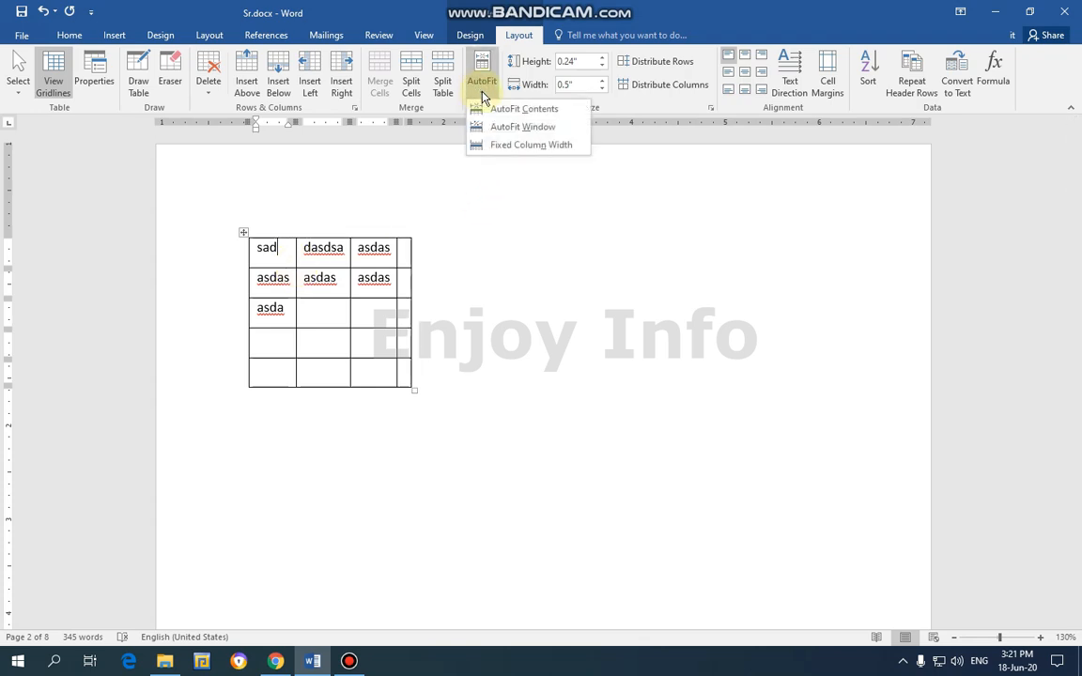
click(514, 139)
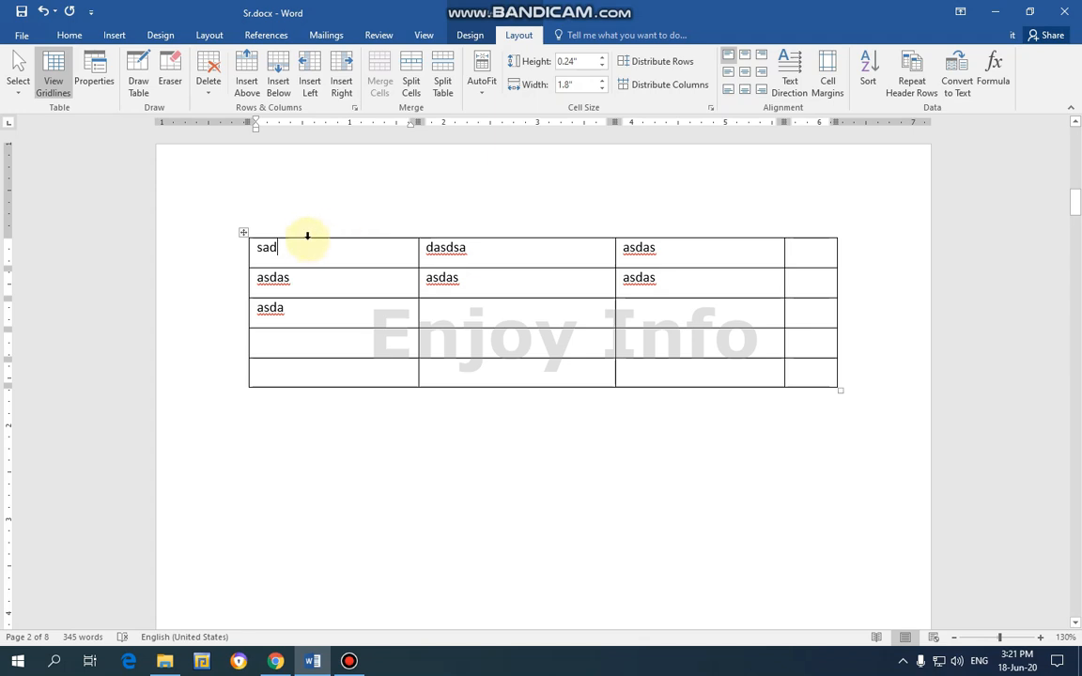
click(485, 98)
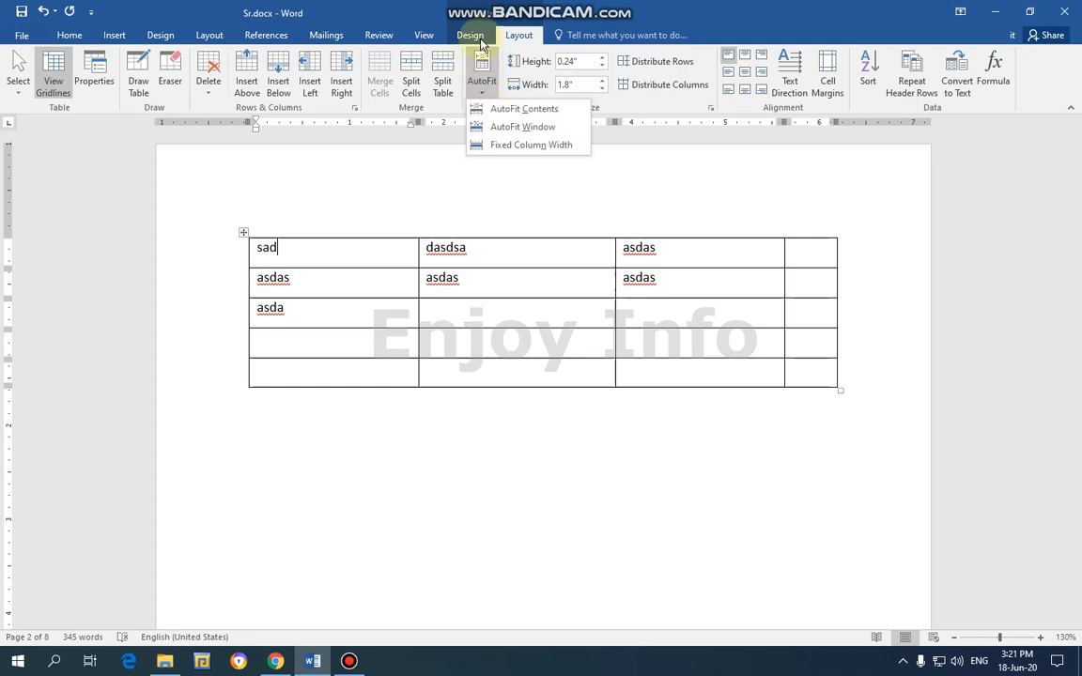
click(460, 205)
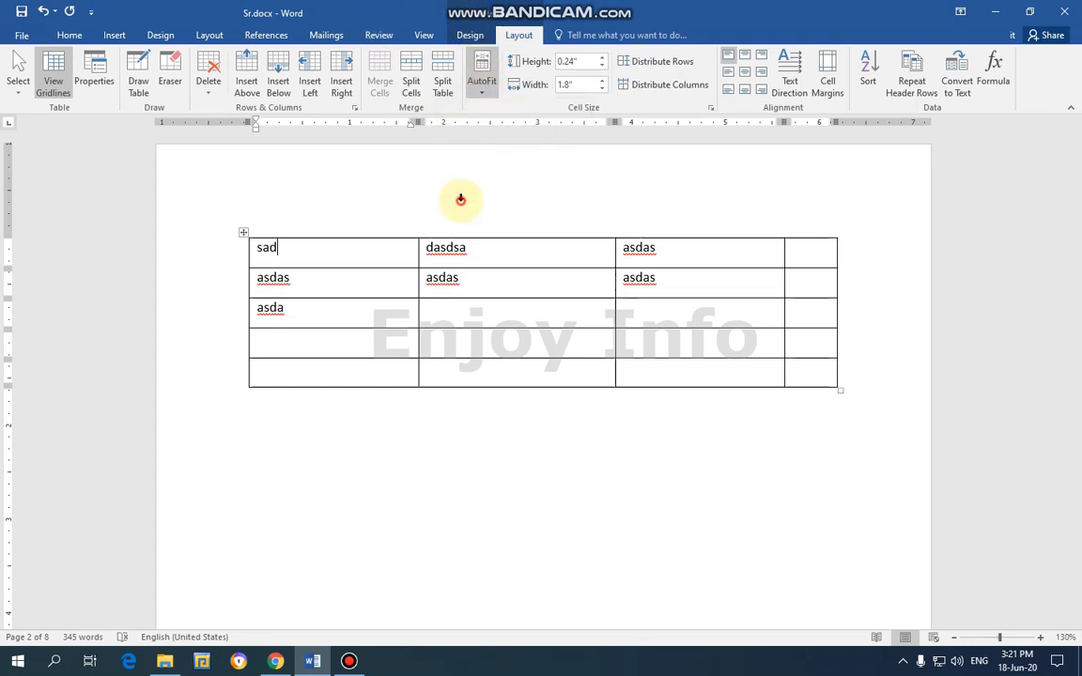
Remove the "D" after "Ok" in row 1's Remark cell of the laptop table and append "dfdfdfdfd" plus a long run of "f".
scroll(524, 274, up, 10)
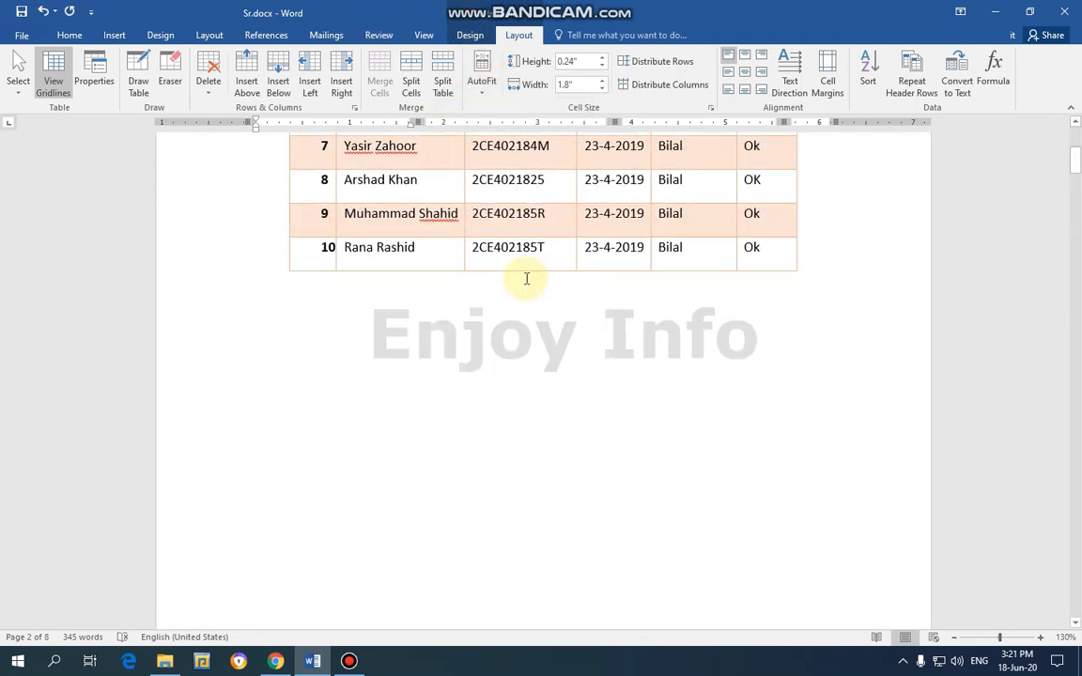
scroll(525, 280, up, 5)
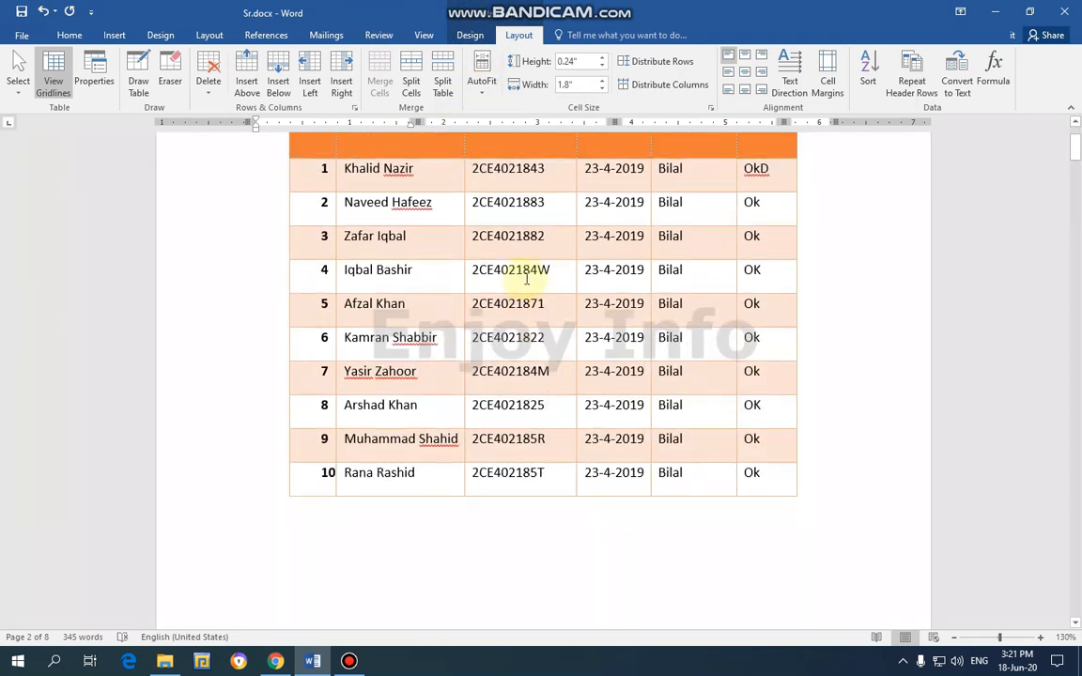
click(772, 172)
key(BackSpace)
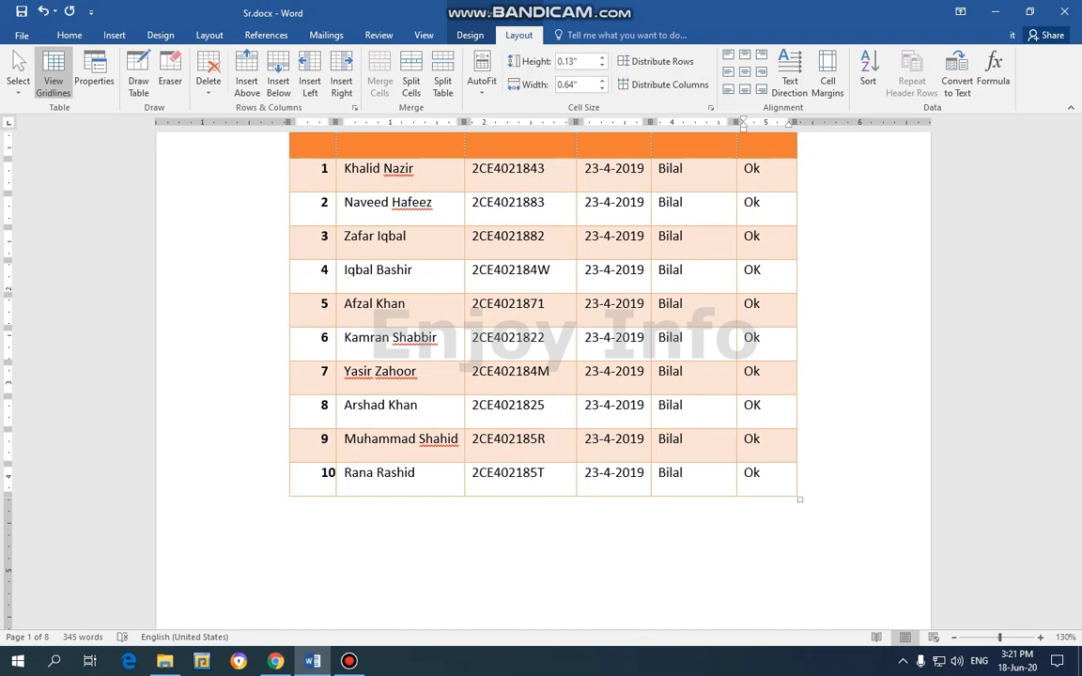
text(dfdfdfdf)
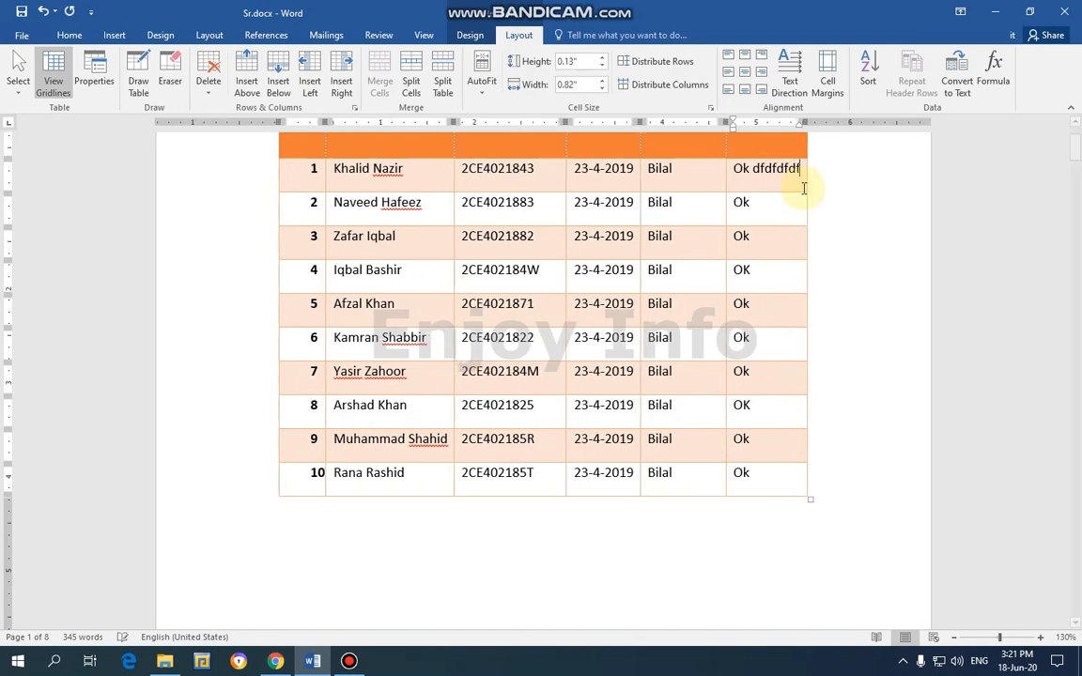
text(fff)
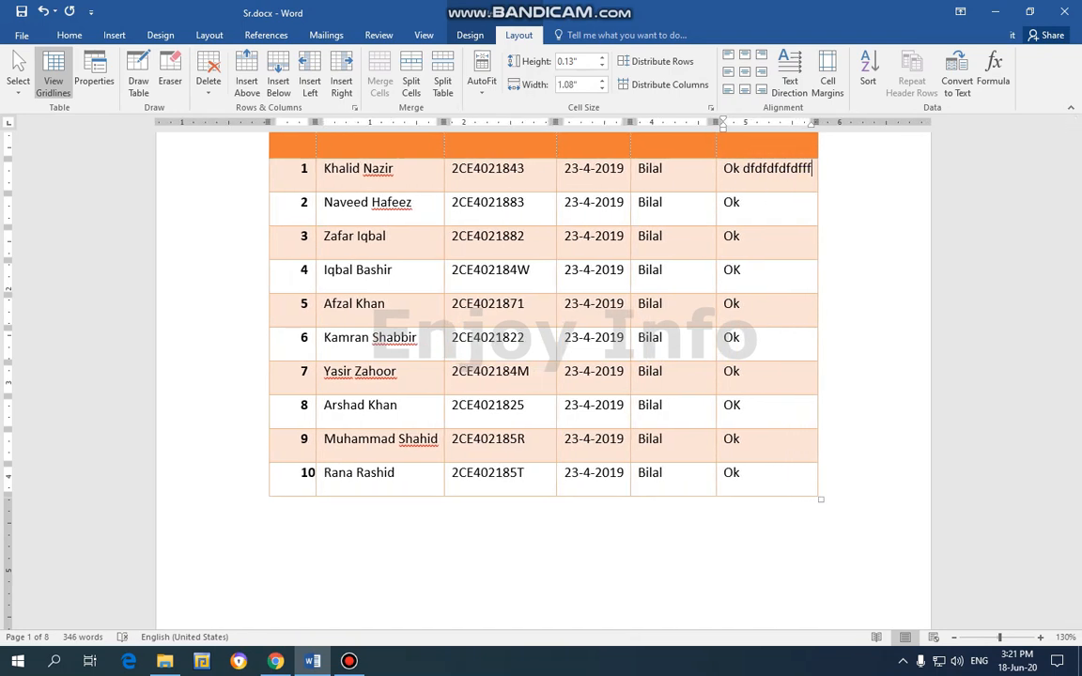
text(ffffffffffffffffffffff)
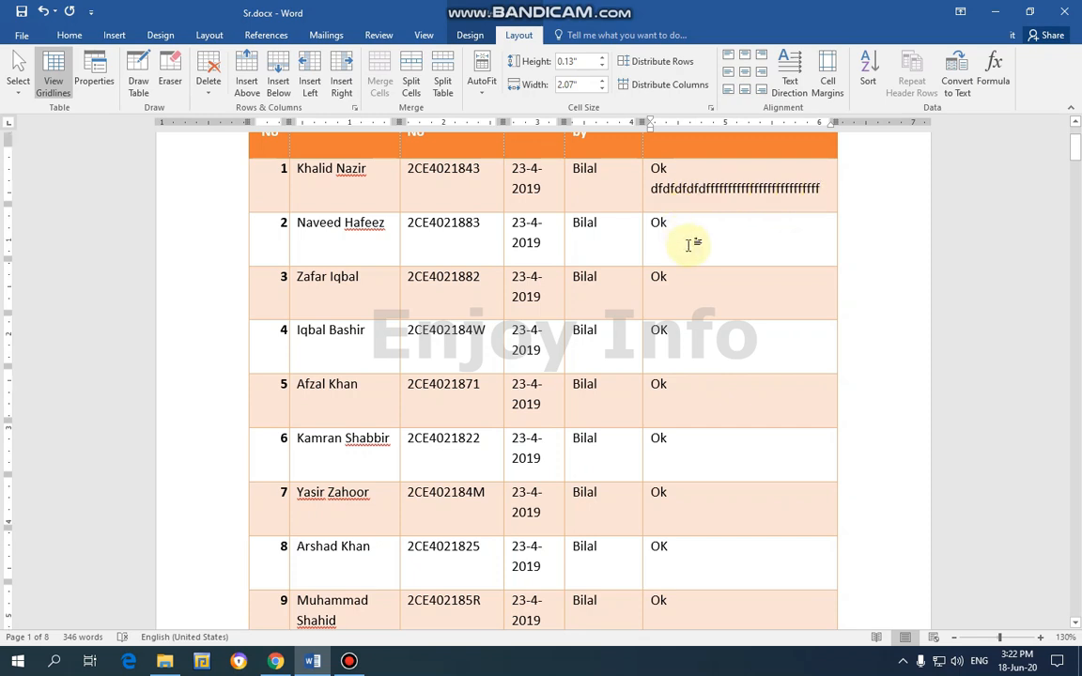
Undo the filler text added after "Ok" in row 1's Remark cell.
scroll(690, 239, up, 3)
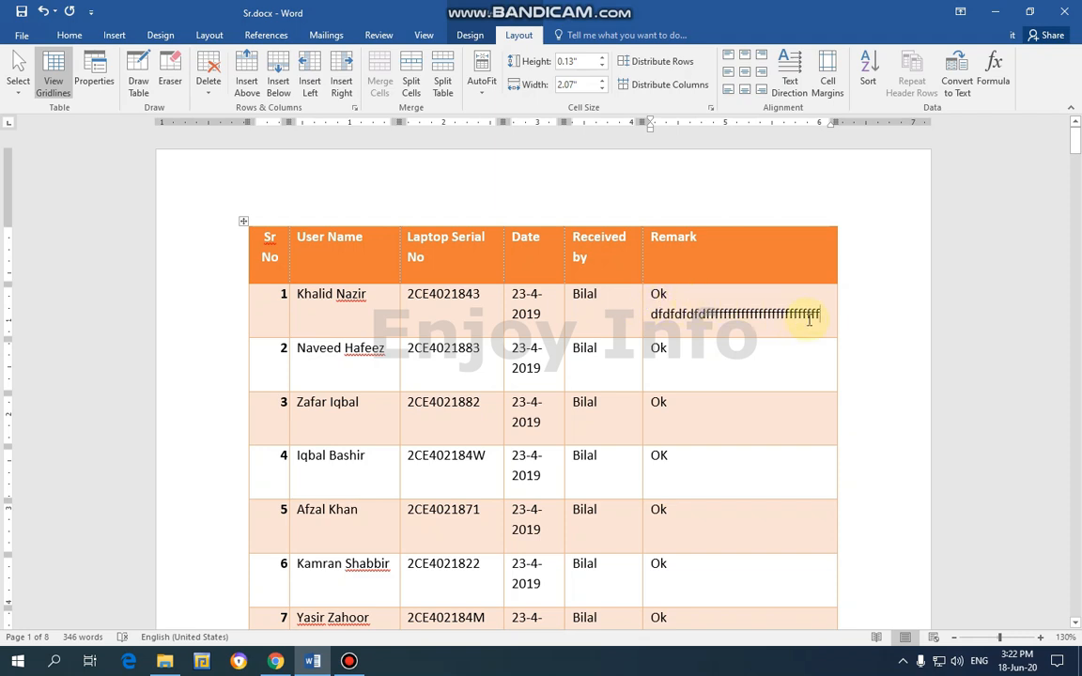
key(ctrl+z)
key(ctrl+z)
key(ctrl+z)
key(ctrl+z)
key(ctrl+z)
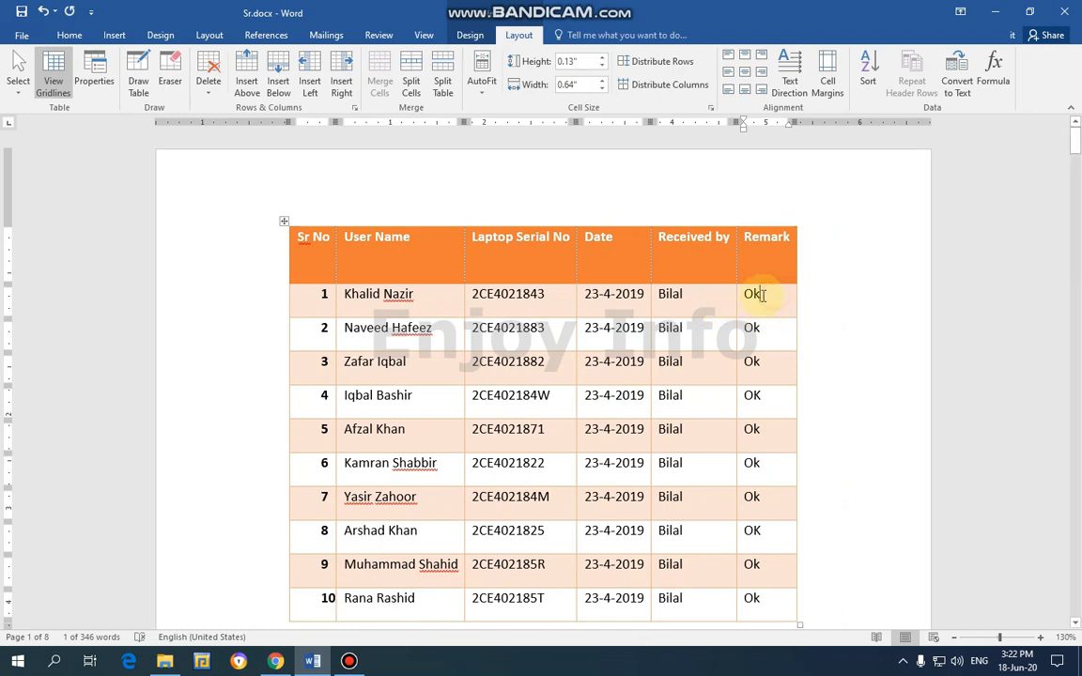
Apply Fixed Column Width to the laptop table and append a long run of "o" to row 1's Remark.
click(482, 100)
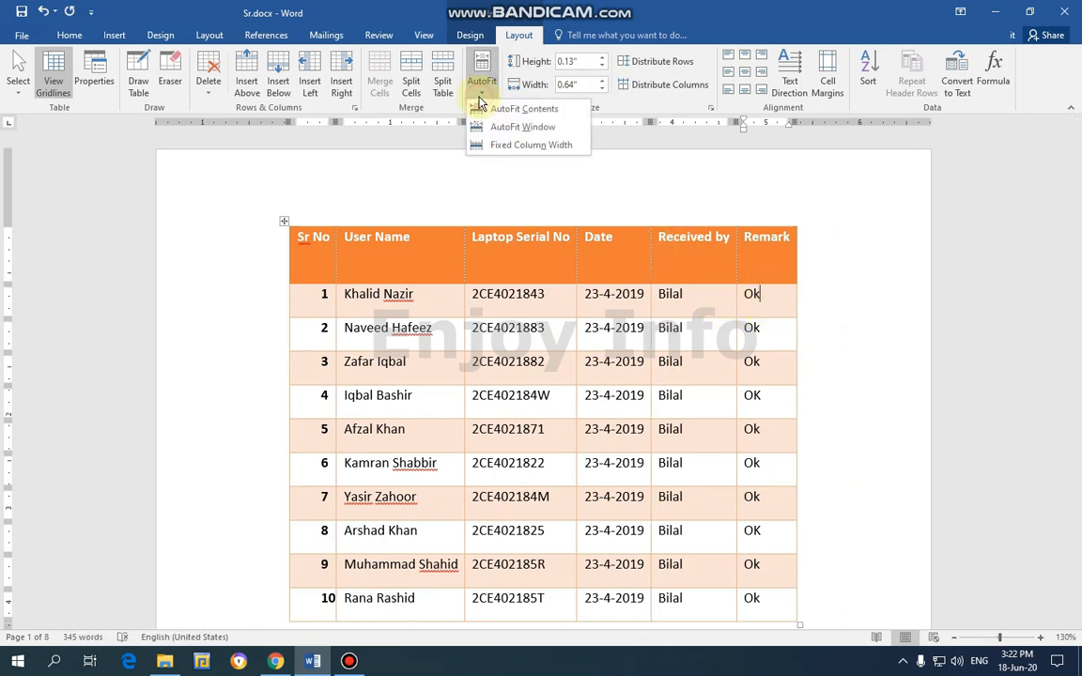
click(526, 146)
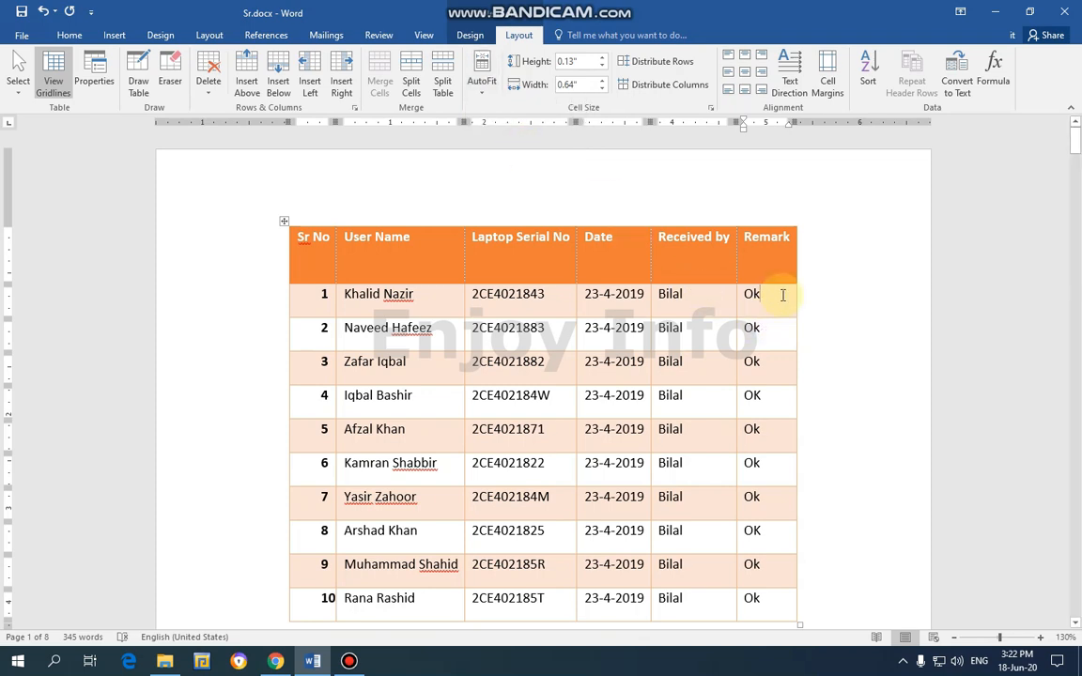
text(oooooooooooooooooooooooooo)
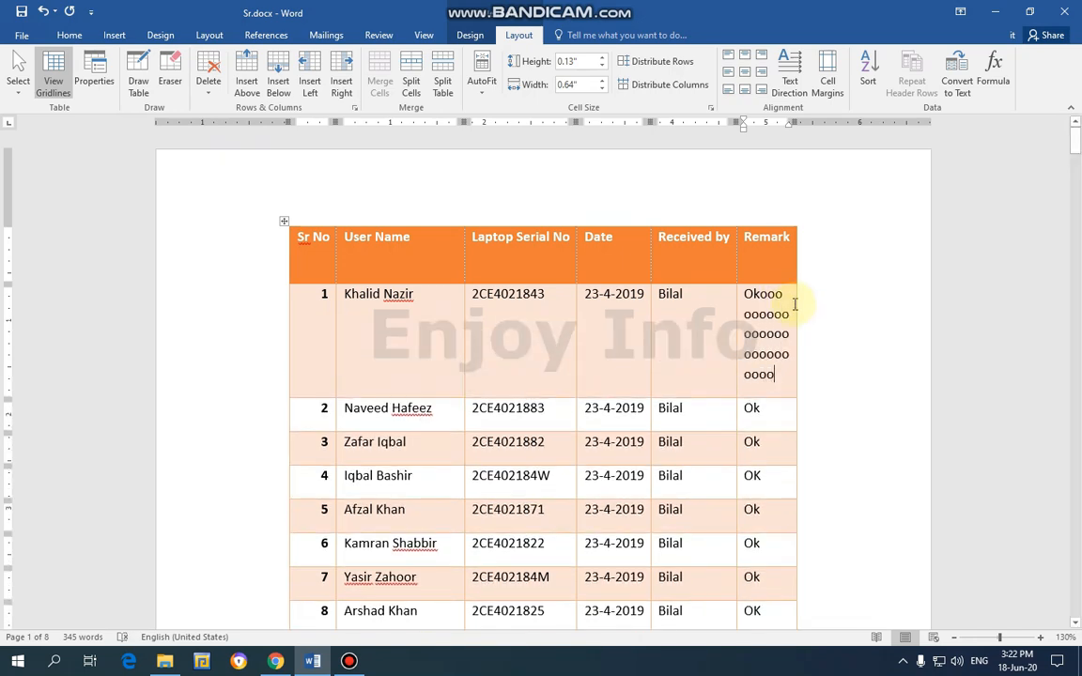
text(ooooooooo)
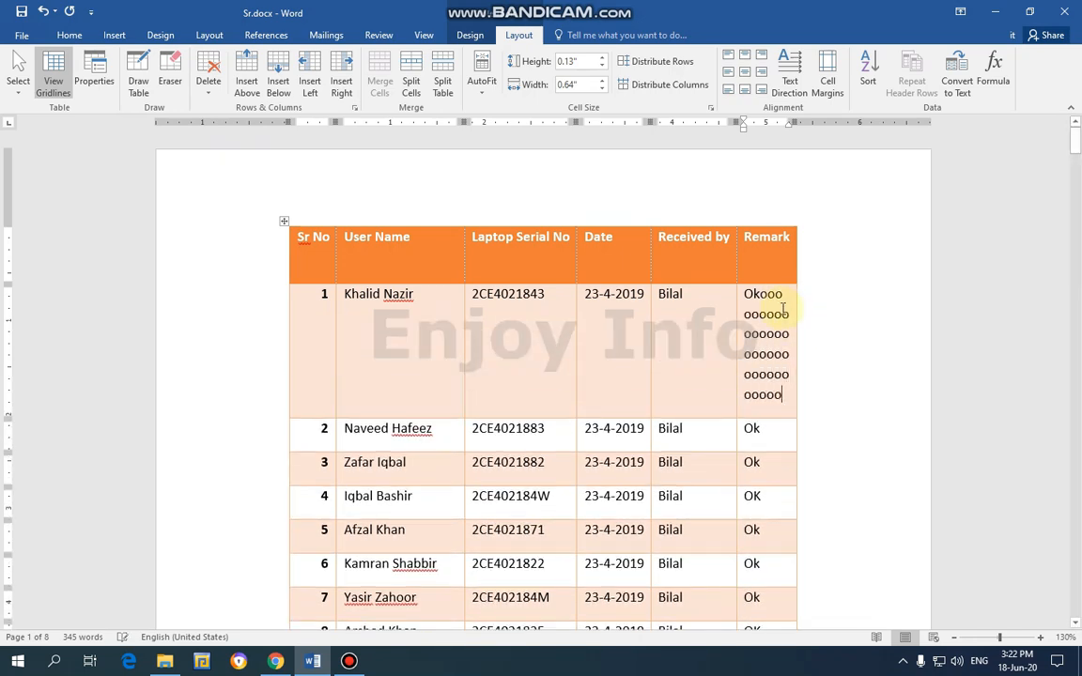
text(ooooooo)
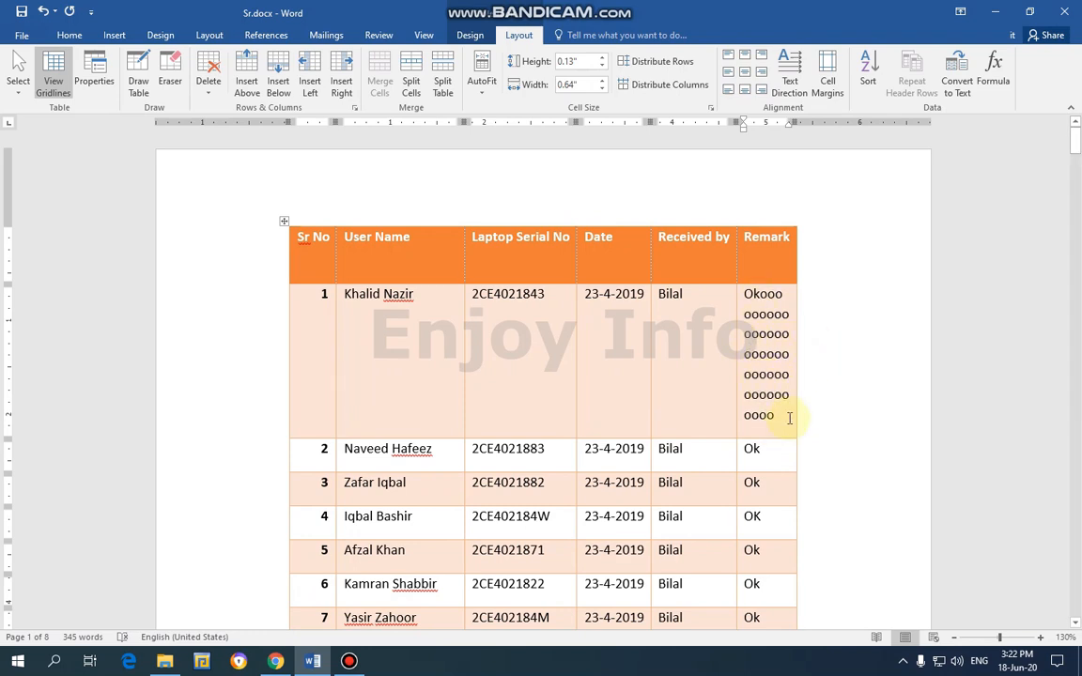
Append runs of "o" to row 2's Remark cell and to row 1's Received by and Date cells.
click(755, 451)
text(ooooooooooooo)
click(688, 300)
text(o)
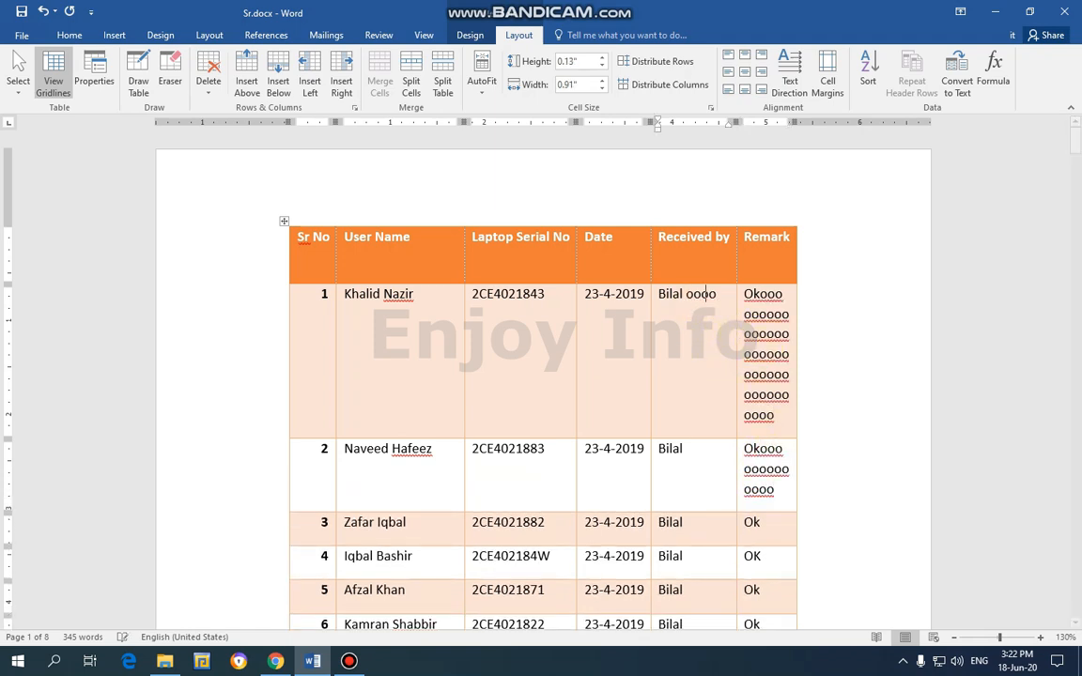
text(oooooooooooooooooooo)
click(611, 322)
text(ooooooooooooooooo)
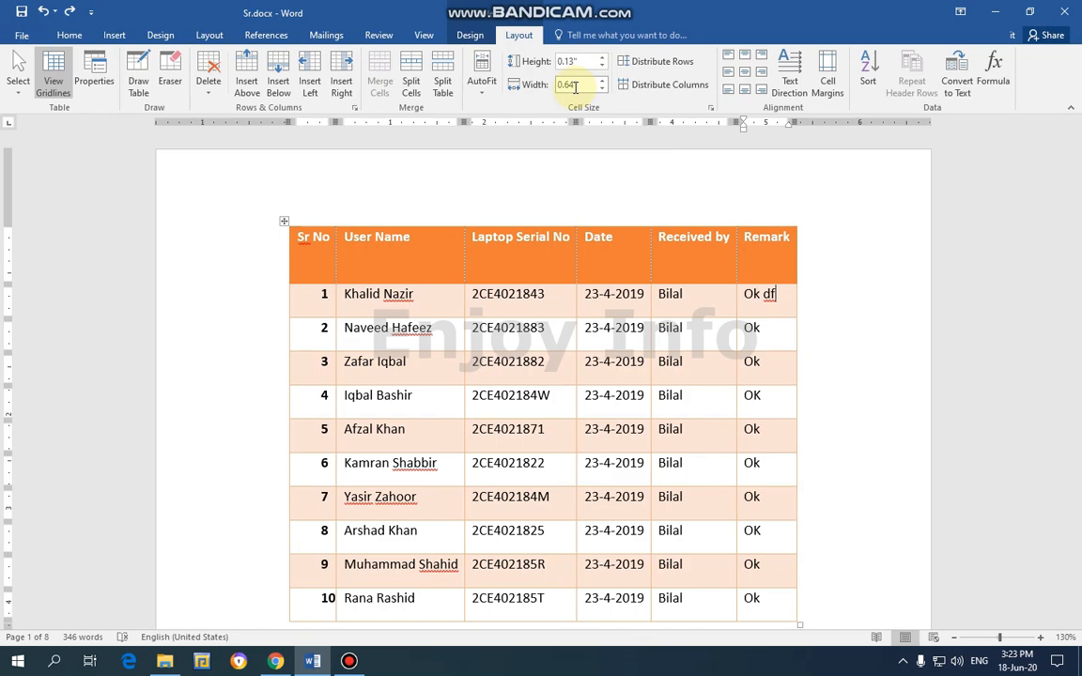
Set the height of row 10 in the laptop table to 0.3" from its User Name cell.
click(319, 275)
scroll(411, 307, down, 6)
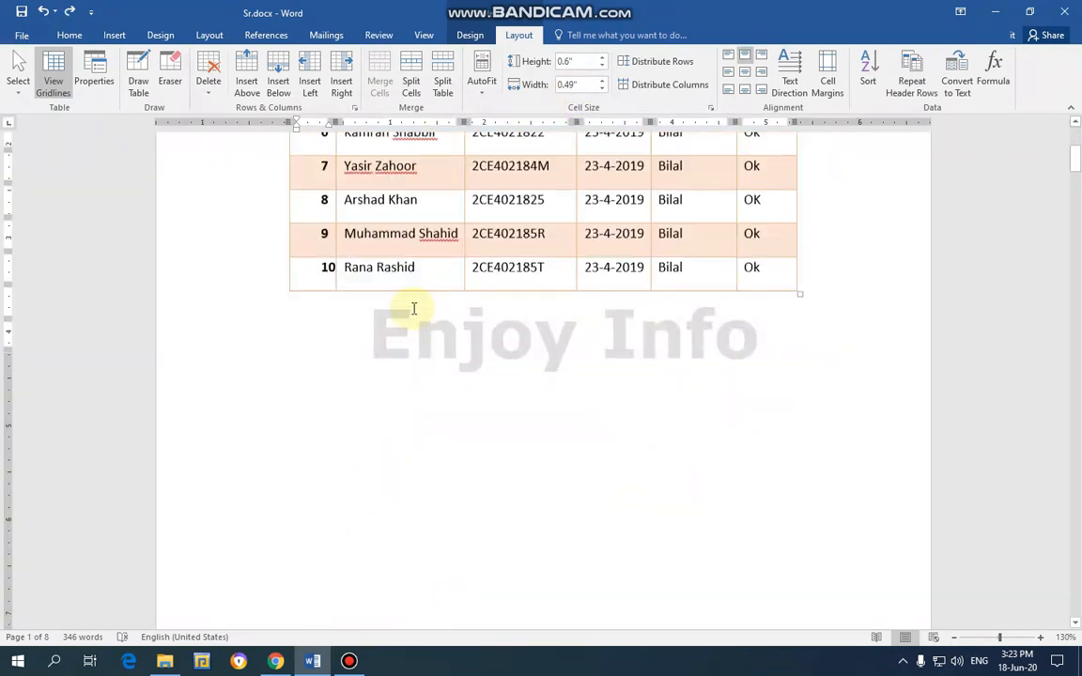
scroll(414, 307, up, 3)
click(453, 377)
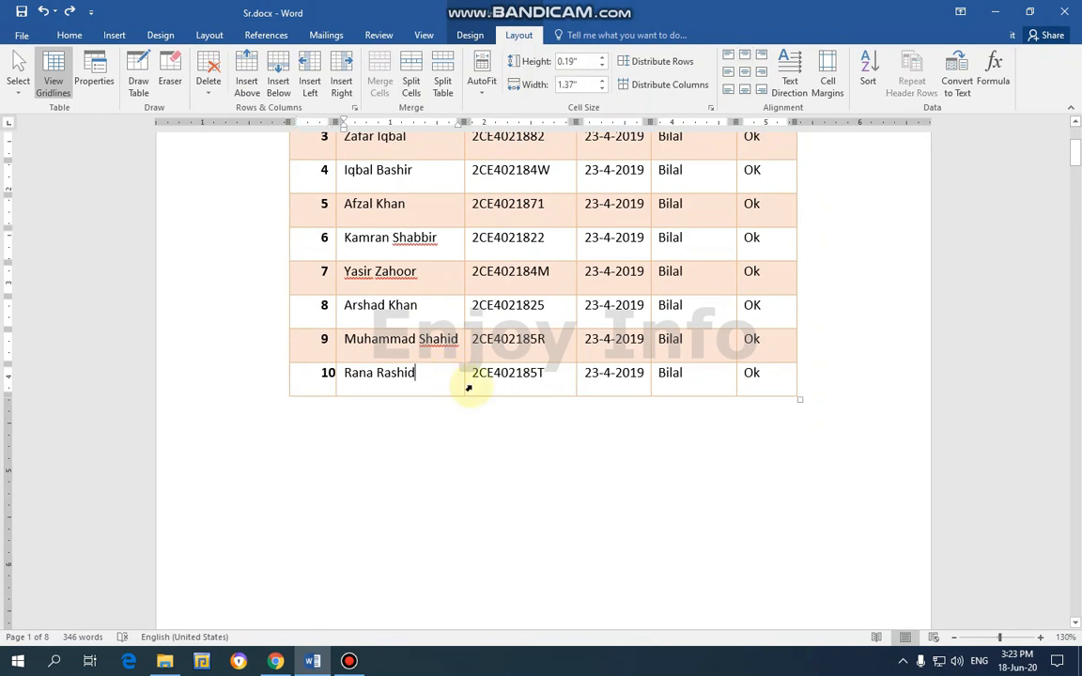
click(603, 59)
click(604, 59)
click(604, 58)
click(604, 58)
click(602, 67)
click(602, 67)
click(602, 67)
click(602, 66)
Set the User Name column's width to 1.5".
click(604, 82)
click(605, 81)
click(604, 82)
click(605, 81)
click(603, 89)
click(603, 89)
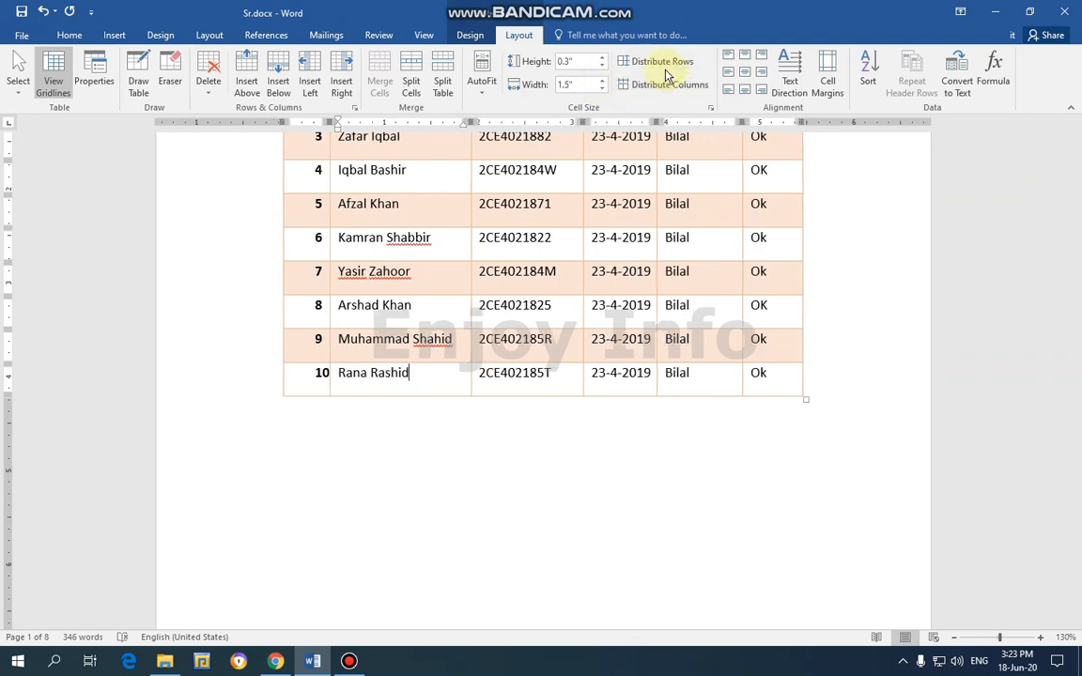
Stretch row 10 of the laptop table by lowering its bottom border until the row is about 3.2 inches tall.
scroll(526, 272, up, 3)
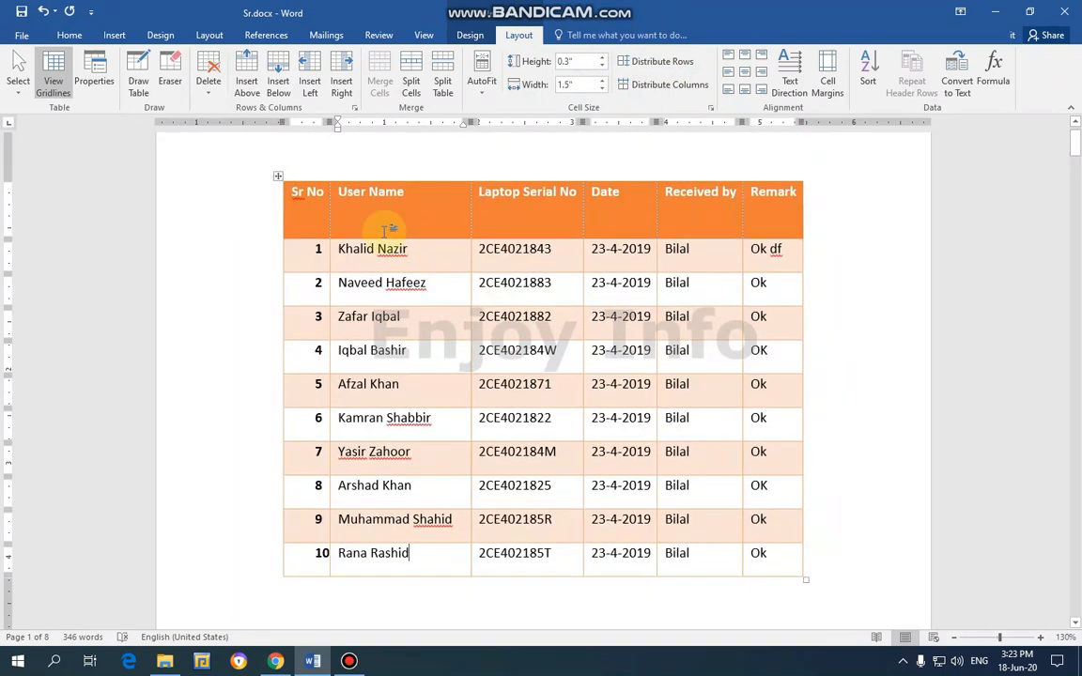
click(276, 176)
scroll(838, 367, down, 3)
click(801, 364)
scroll(801, 363, down, 1)
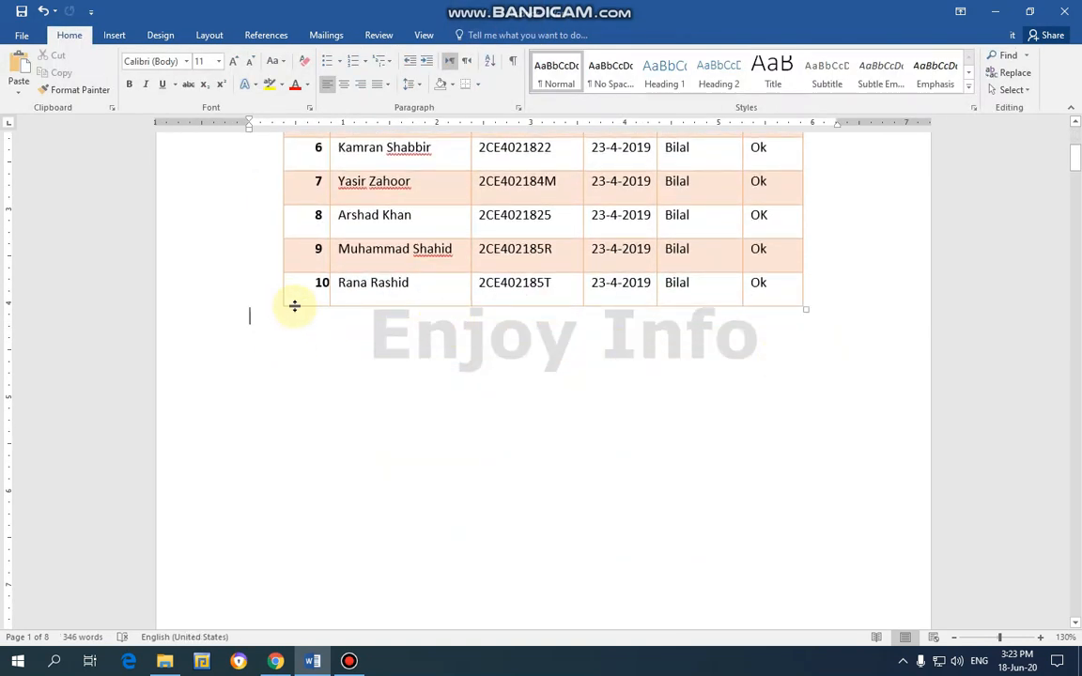
drag(294, 305, 290, 573)
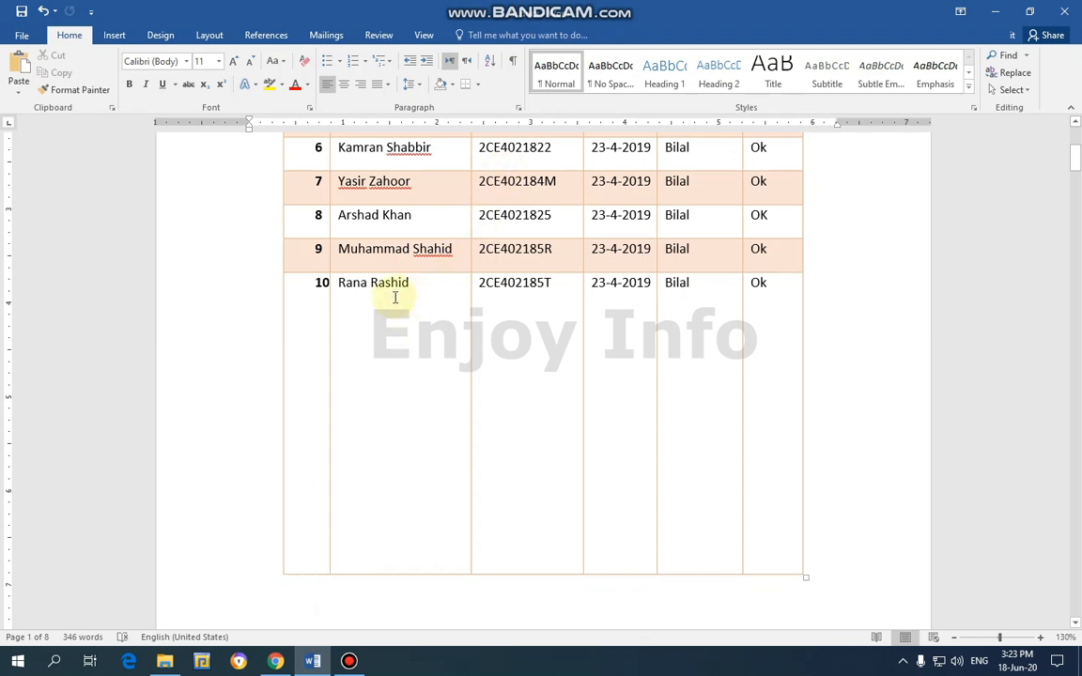
Select the whole laptop table and equalize its row heights with Distribute Rows.
scroll(385, 297, up, 3)
scroll(385, 297, up, 2)
click(278, 220)
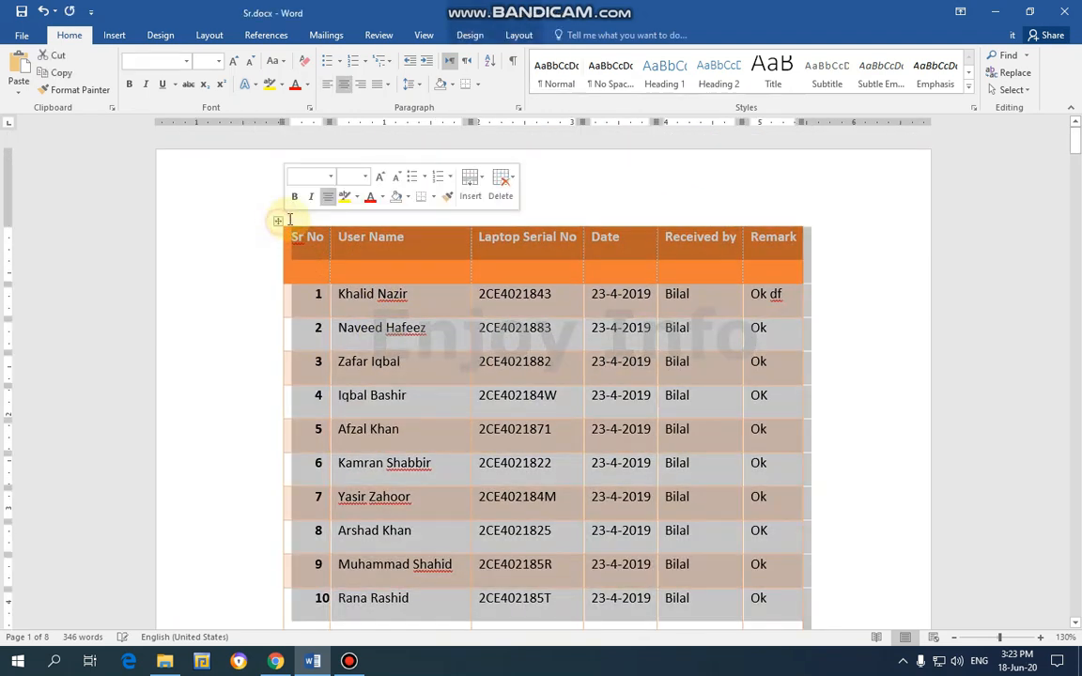
click(516, 38)
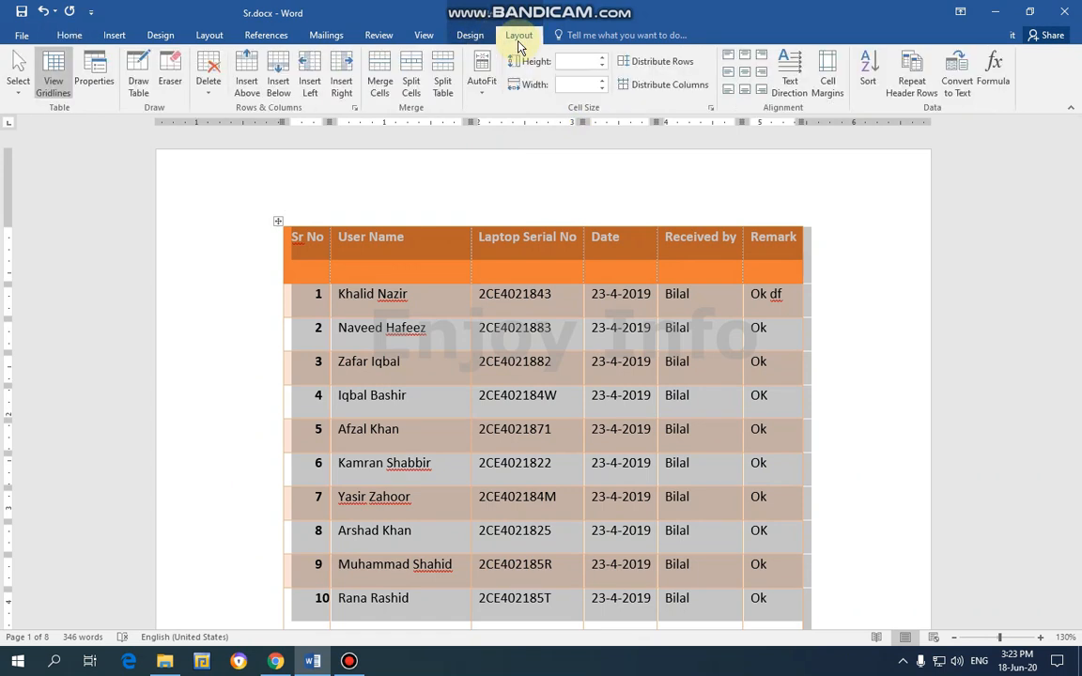
click(683, 64)
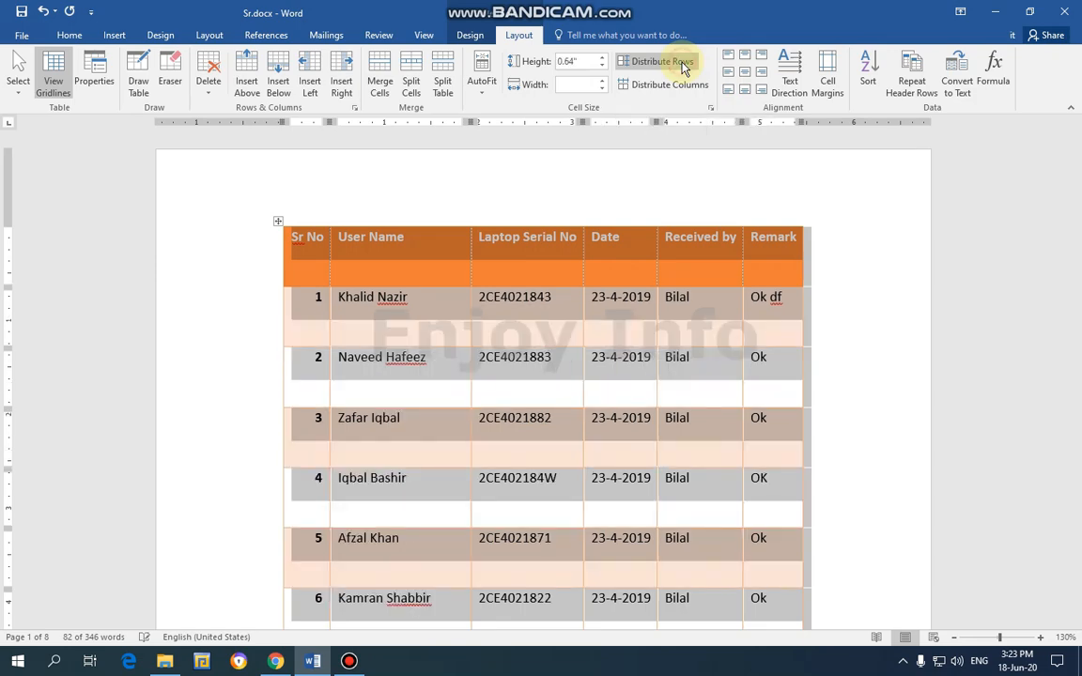
Deselect the laptop table and examine its row heights from the header down to row 10.
scroll(859, 301, down, 5)
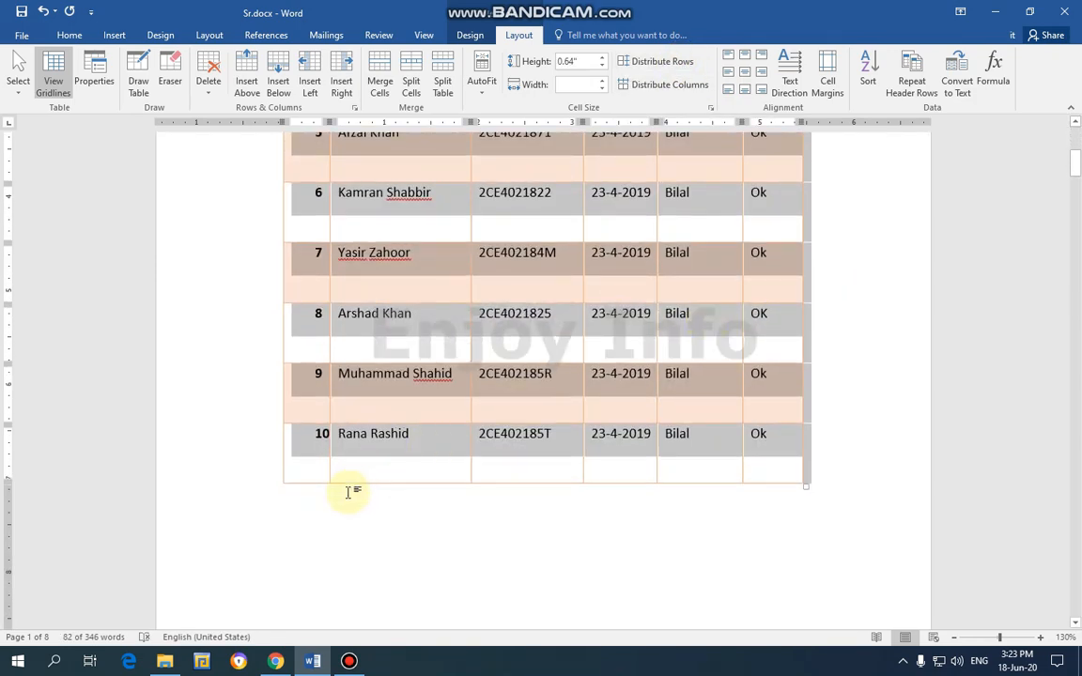
scroll(355, 432, up, 4)
scroll(371, 357, up, 3)
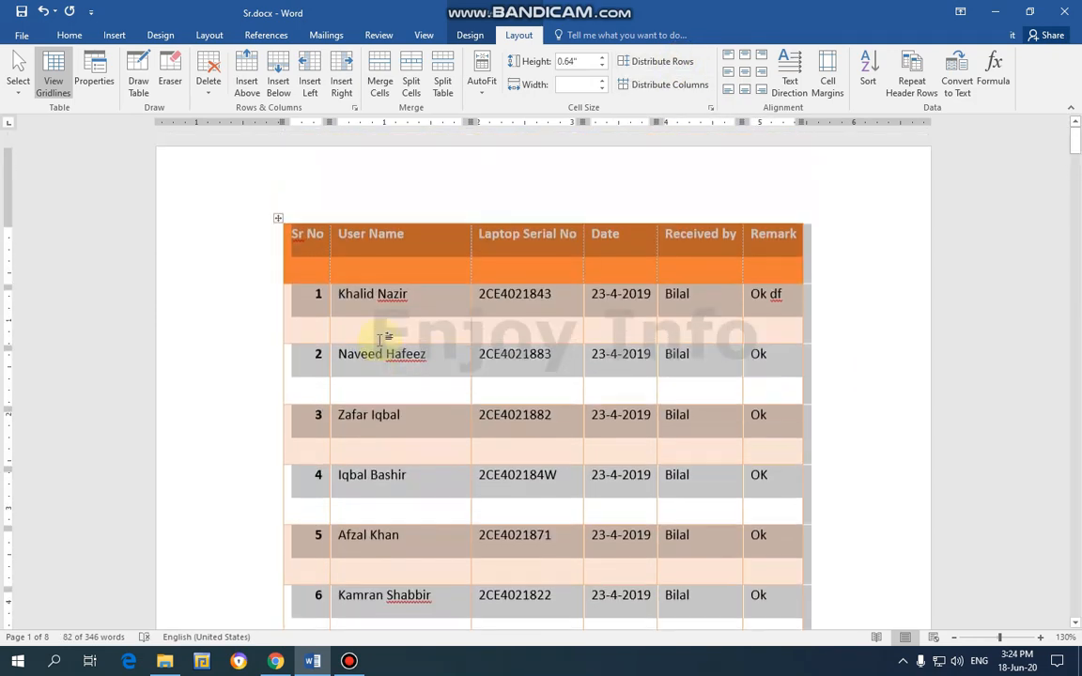
scroll(277, 338, down, 4)
click(266, 336)
scroll(784, 416, up, 5)
scroll(784, 416, up, 2)
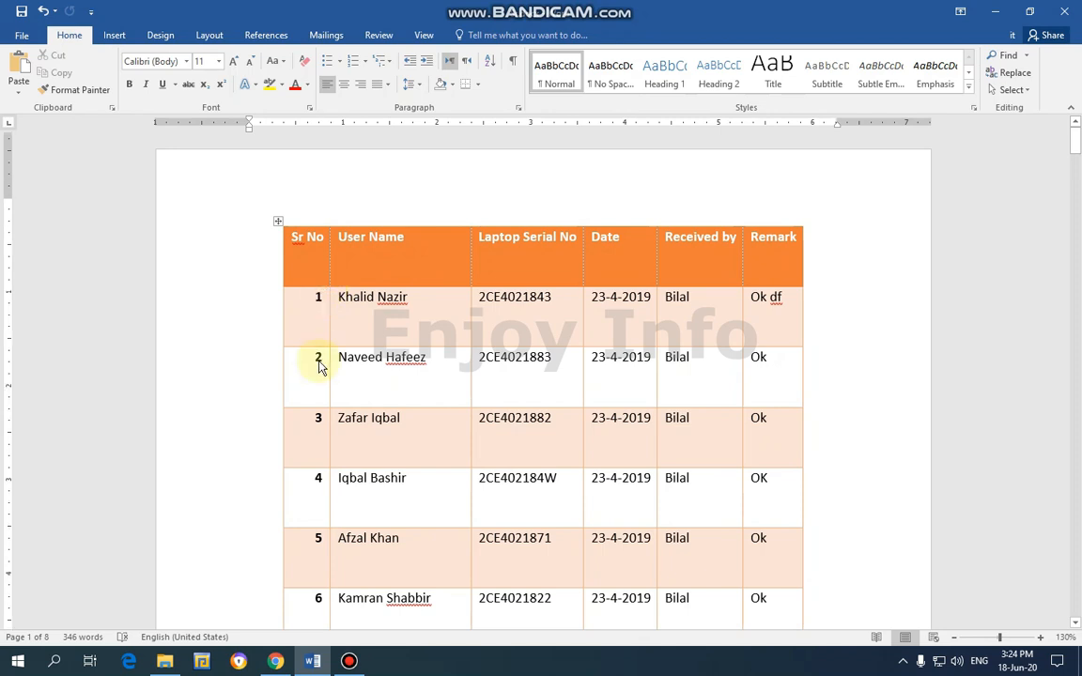
scroll(338, 375, down, 3)
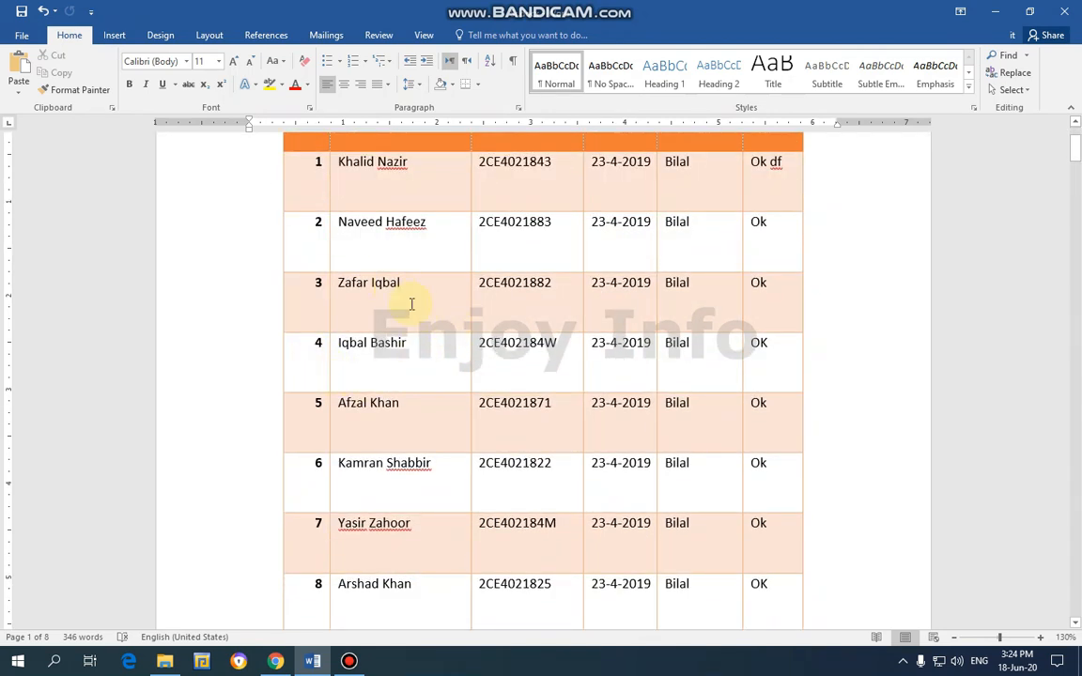
scroll(419, 328, down, 6)
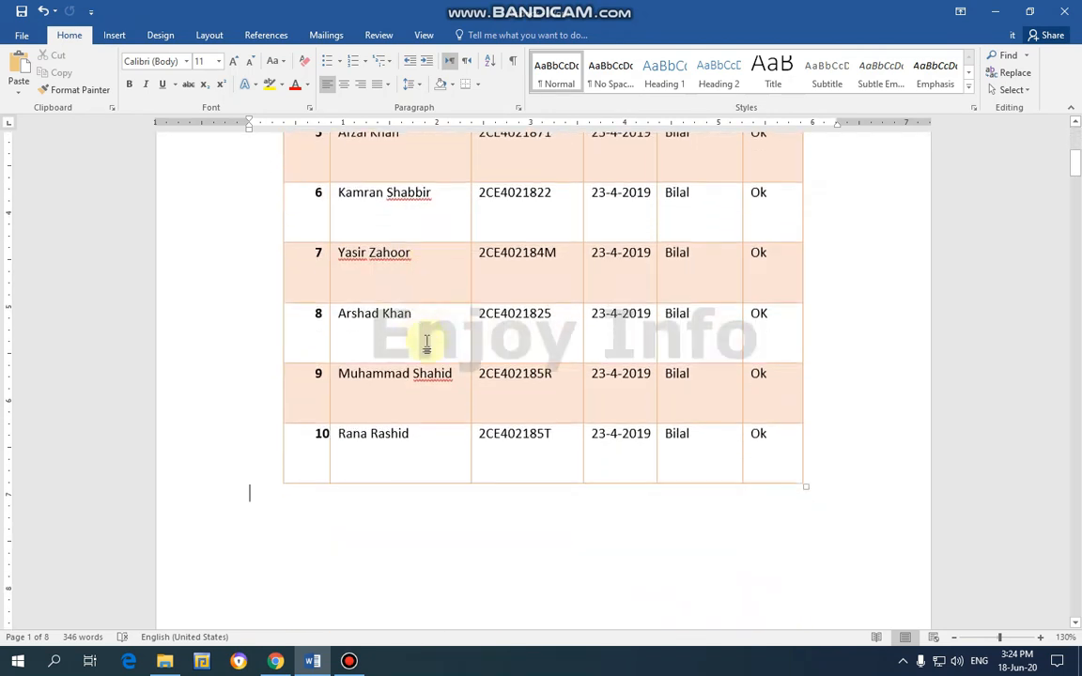
scroll(575, 447, up, 7)
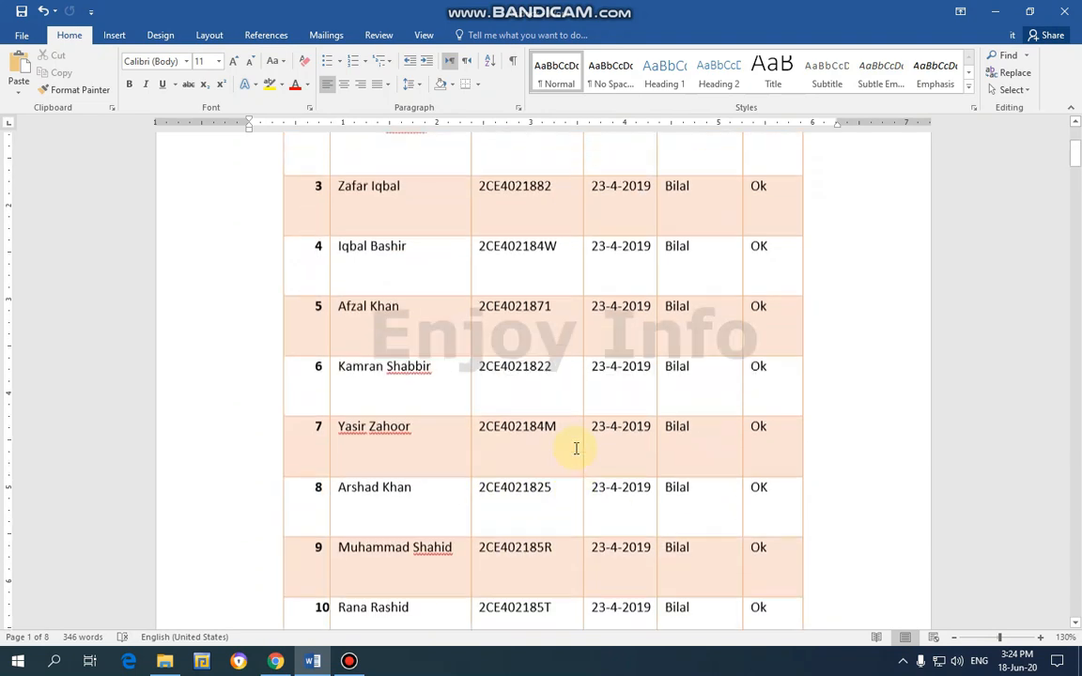
scroll(813, 251, up, 2)
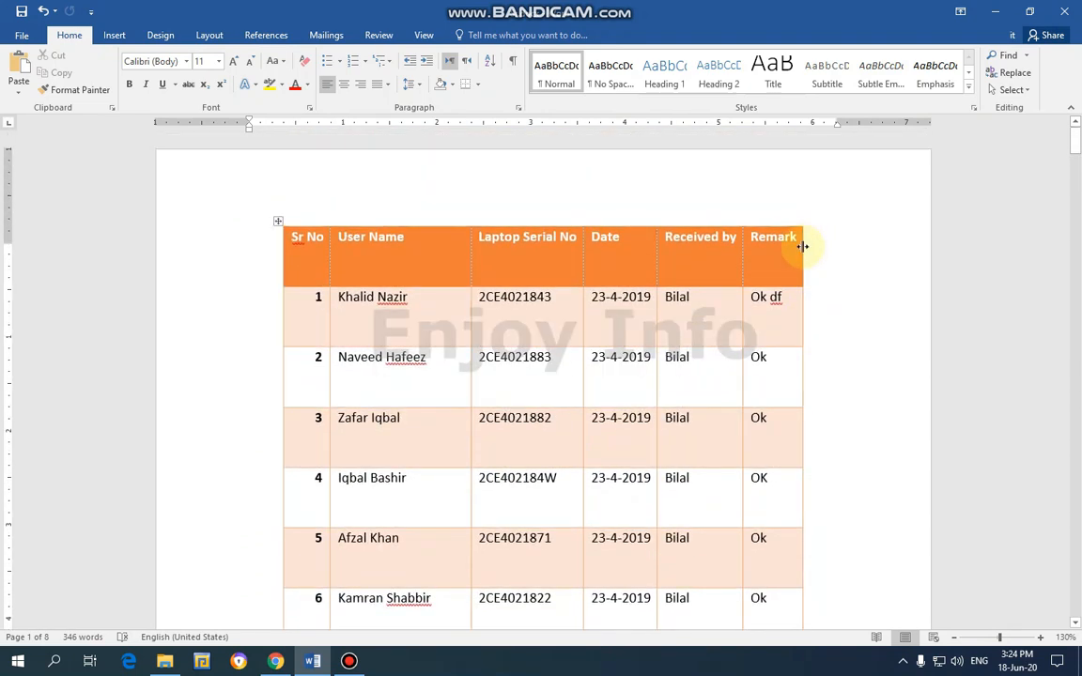
Widen the laptop table's Remark column to about 1.7 inches by moving the table's outer border.
drag(805, 242, 902, 259)
scroll(894, 283, down, 7)
scroll(865, 353, up, 5)
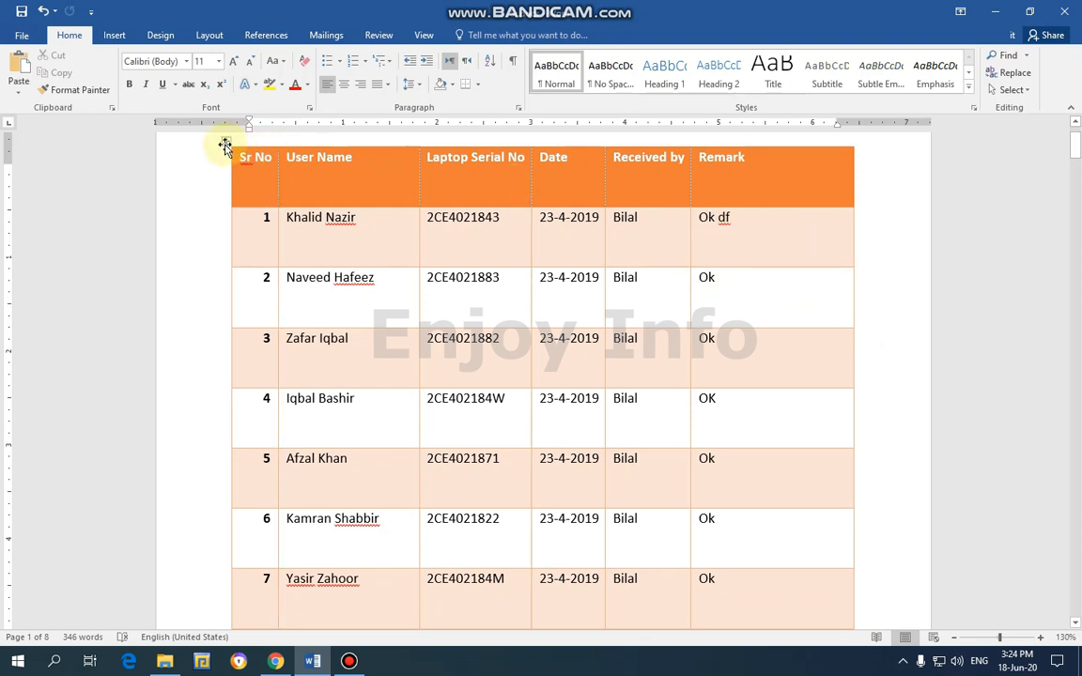
Select the whole laptop table, equalize its column widths with Distribute Columns, and deselect it.
click(226, 142)
click(518, 35)
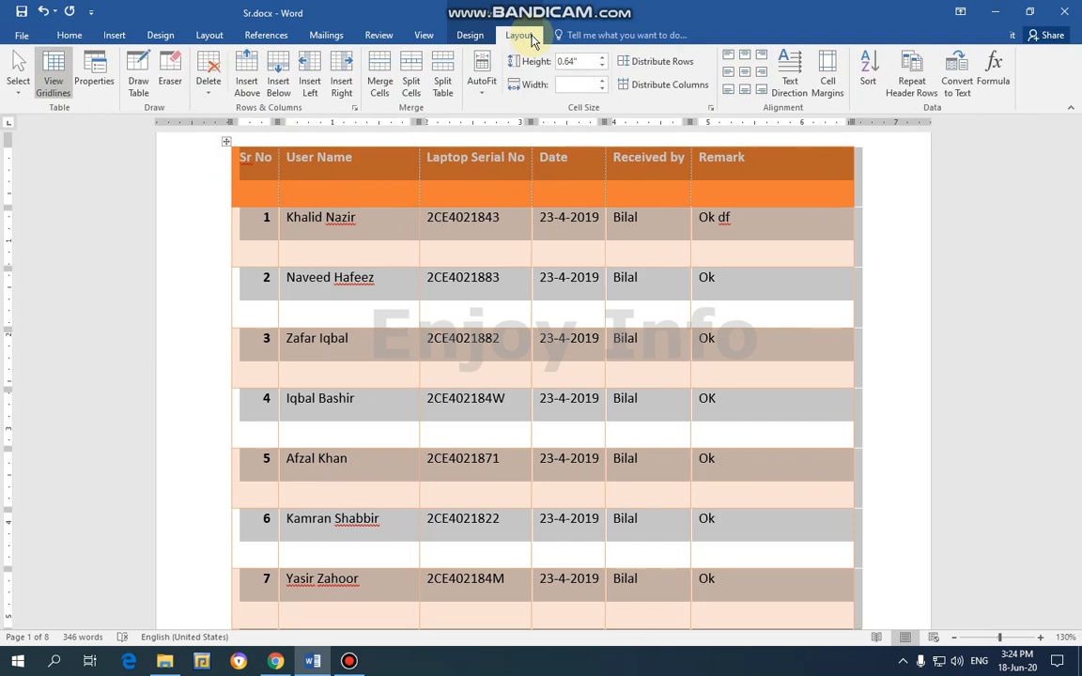
click(667, 86)
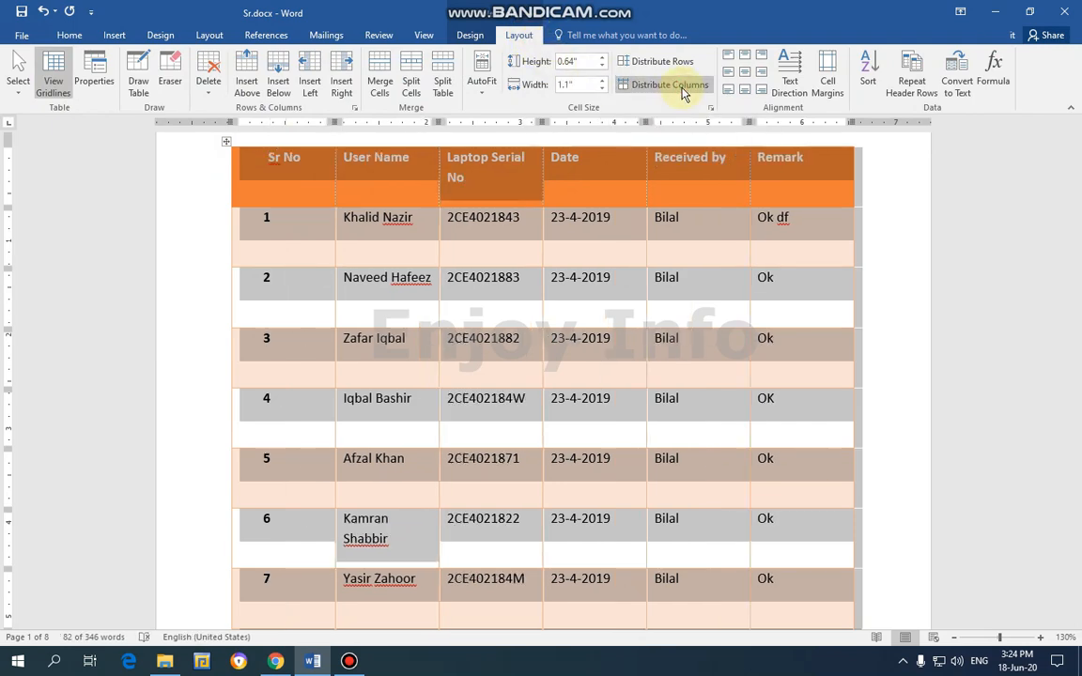
click(895, 270)
scroll(433, 300, up, 3)
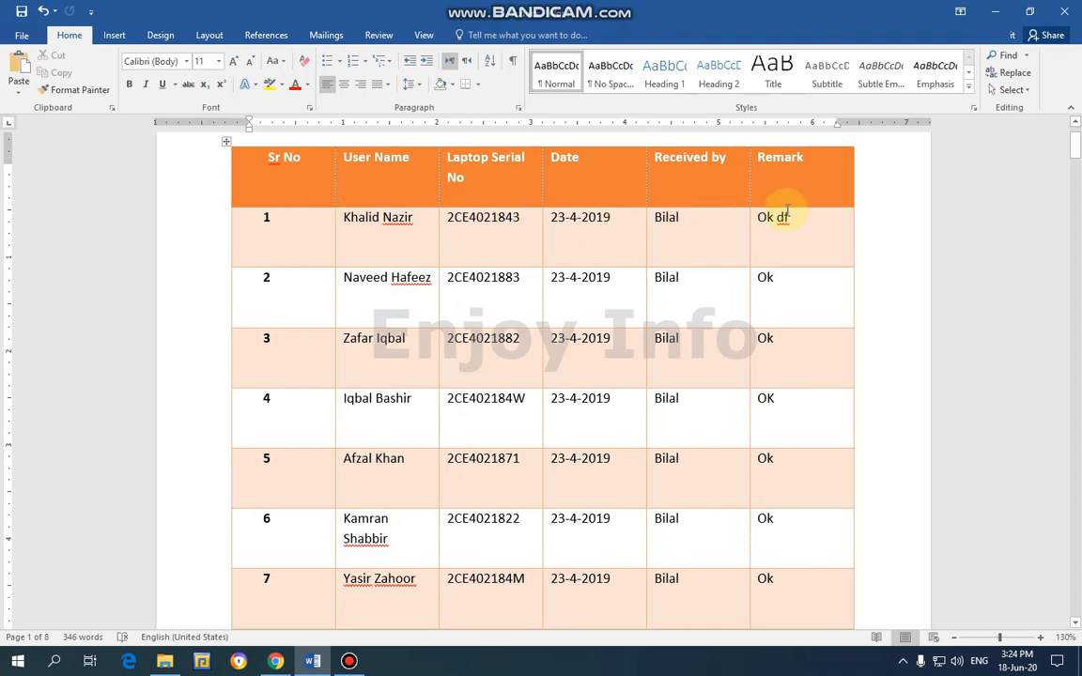
Select the whole laptop table and try the Top Left, Top Center, Top Right and Center Left alignments, finishing with Align Center.
click(226, 142)
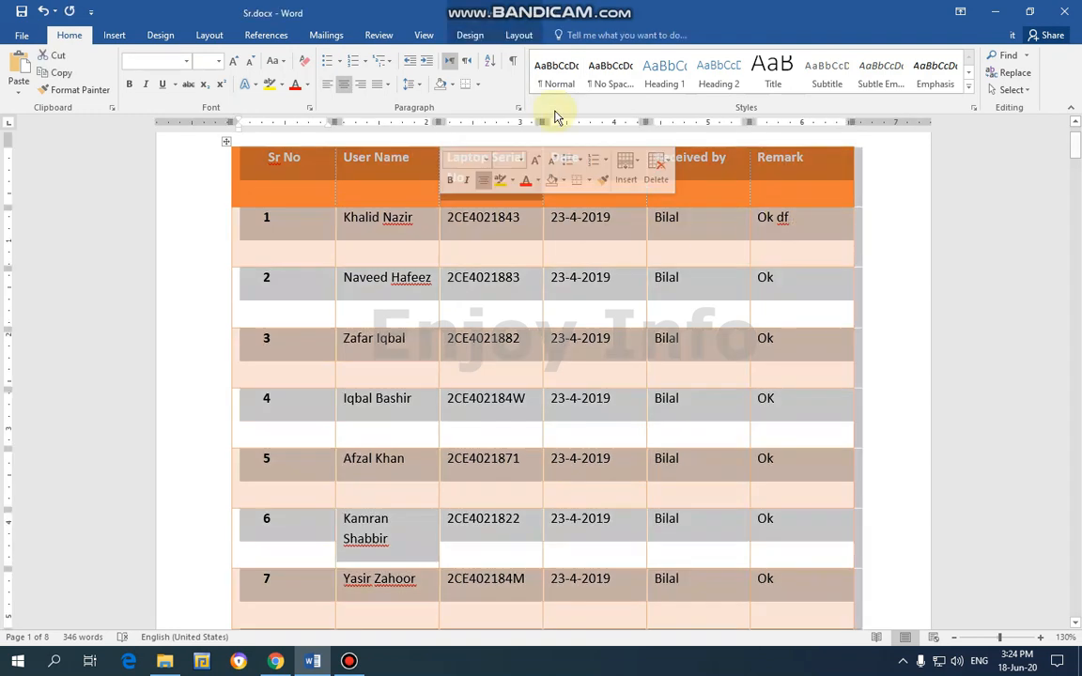
click(519, 40)
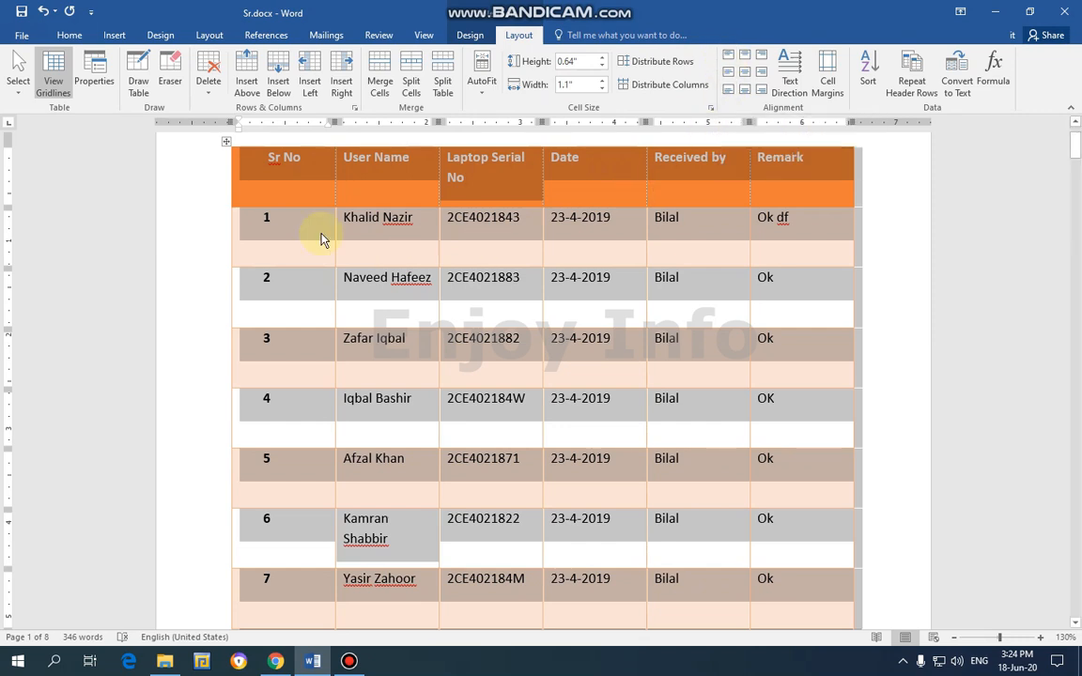
click(727, 60)
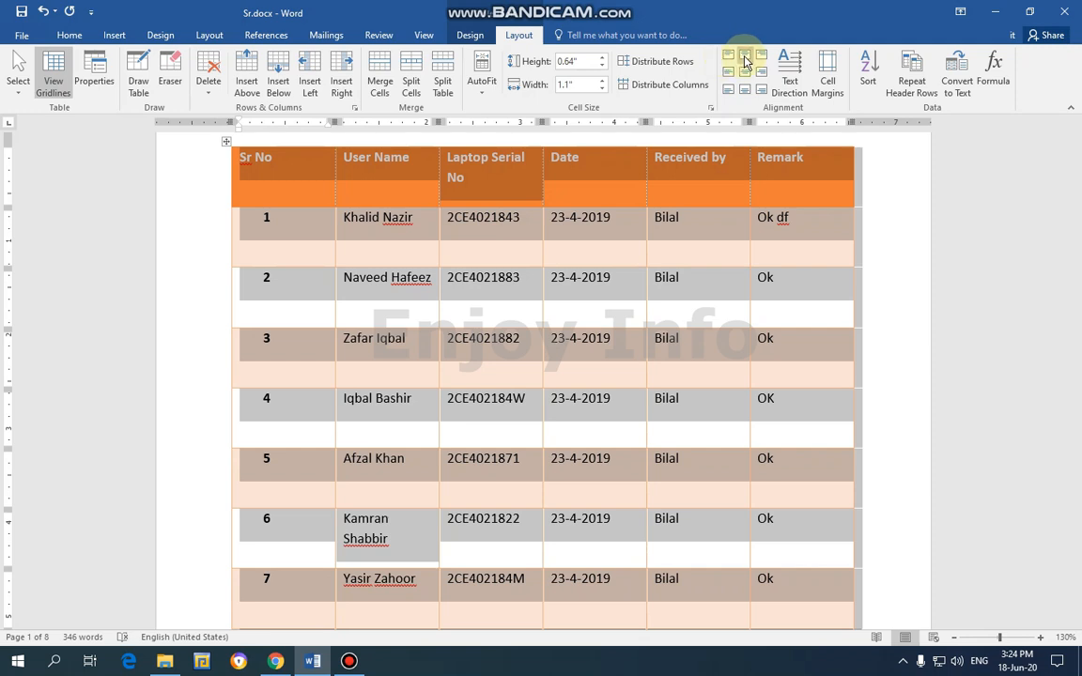
click(745, 61)
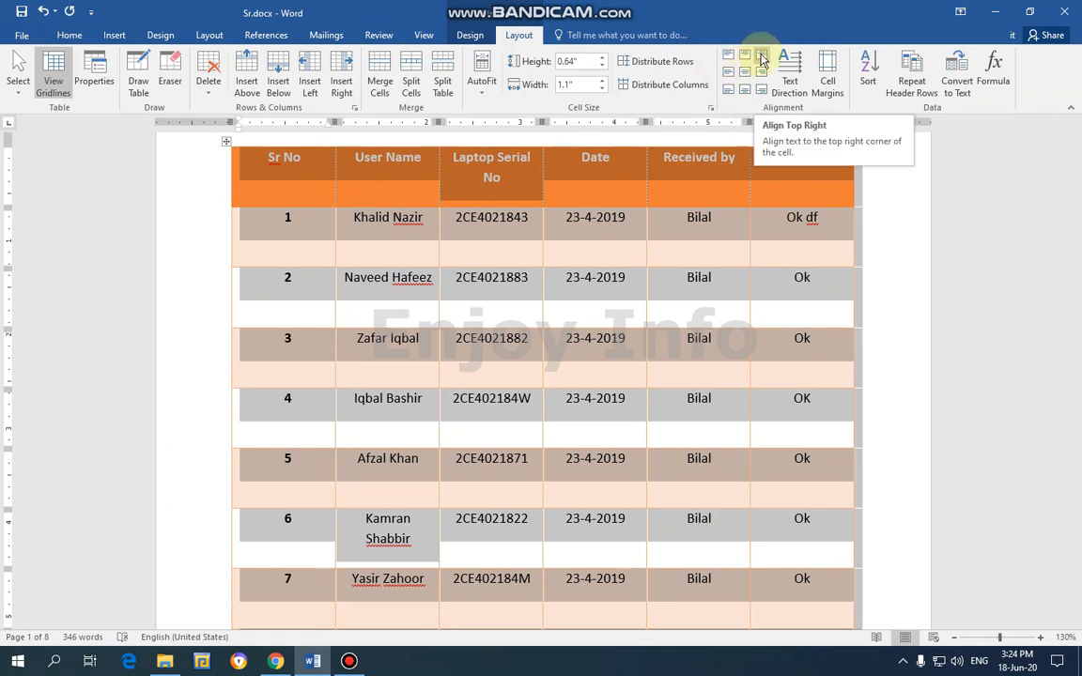
click(760, 59)
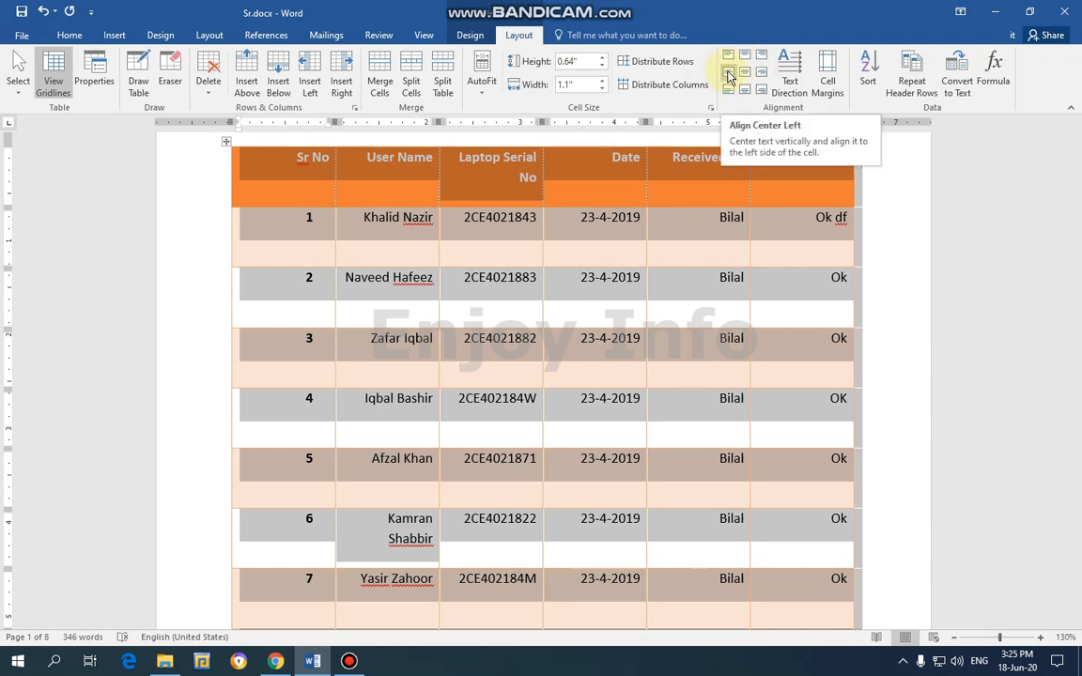
click(728, 75)
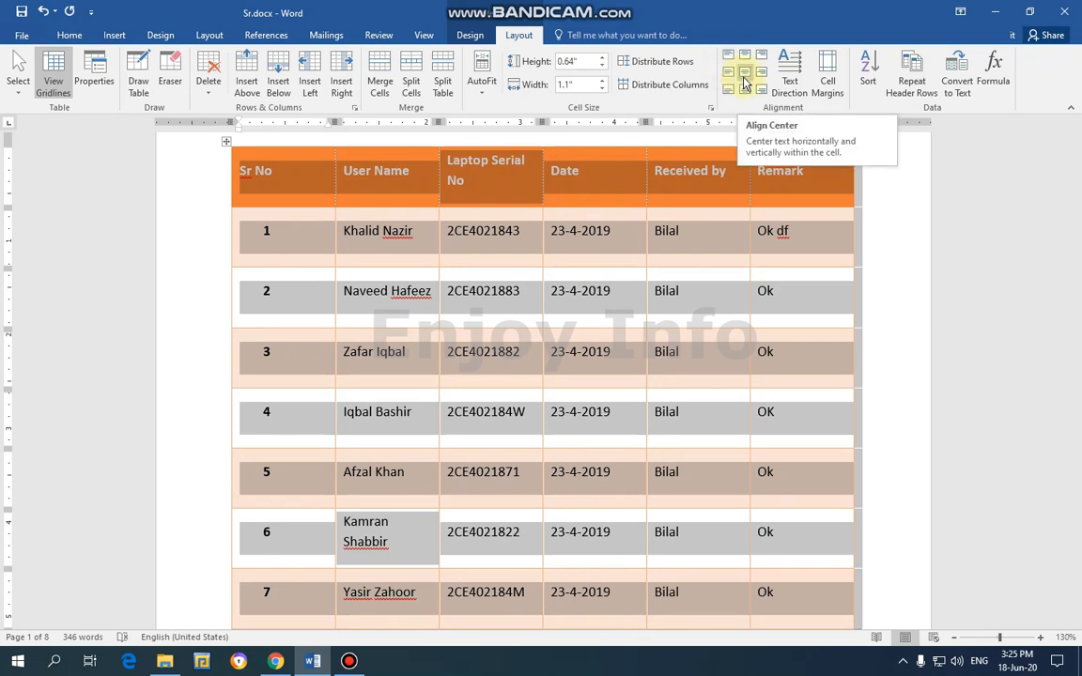
click(743, 83)
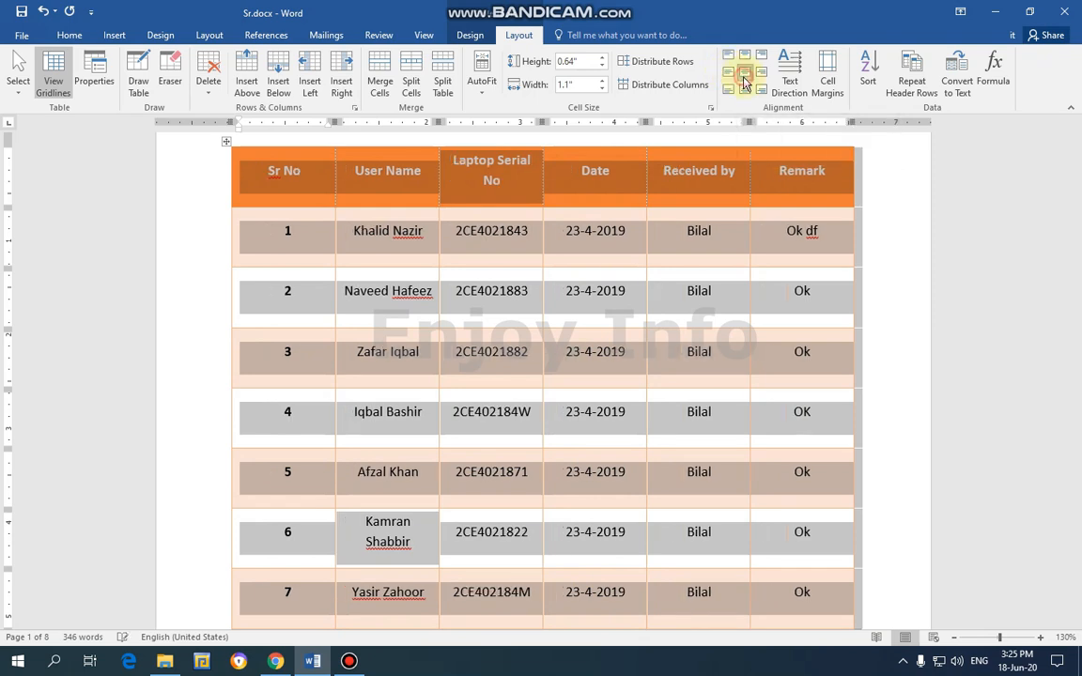
Rotate the laptop table's text to read vertically downward with Text Direction, and deselect the table.
click(791, 91)
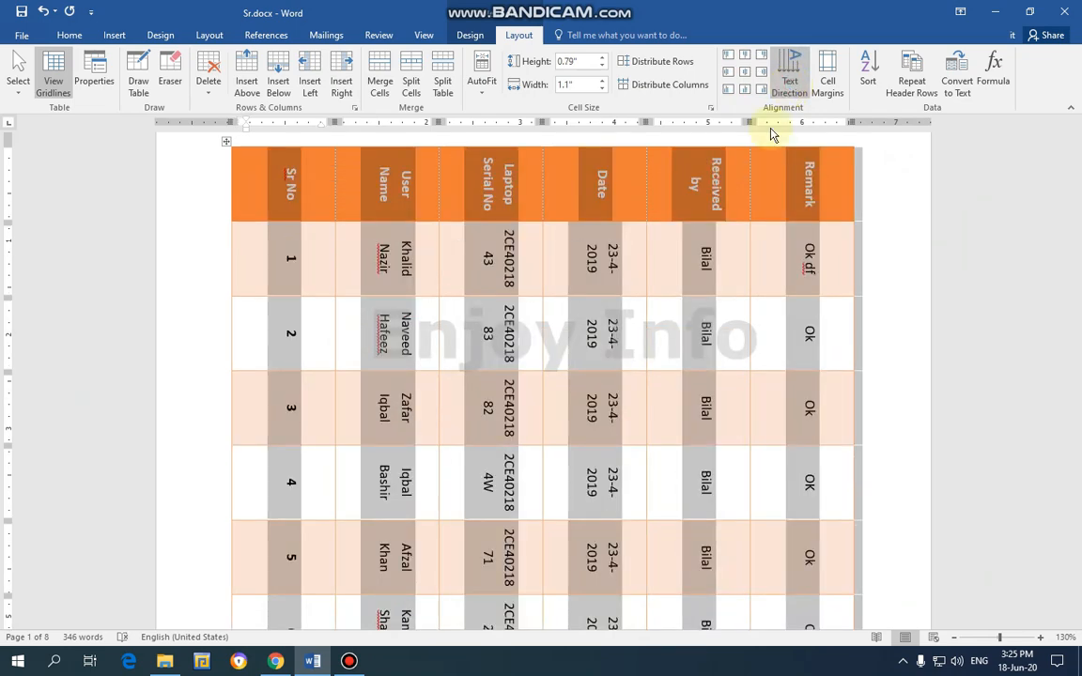
scroll(891, 287, down, 7)
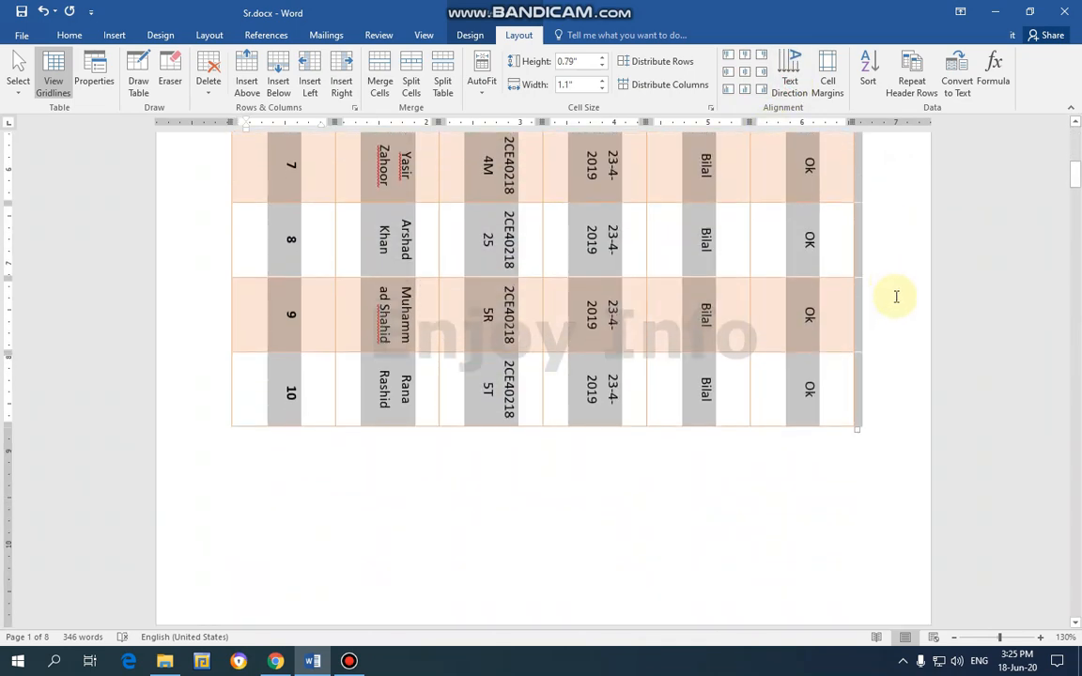
click(883, 356)
scroll(873, 338, up, 6)
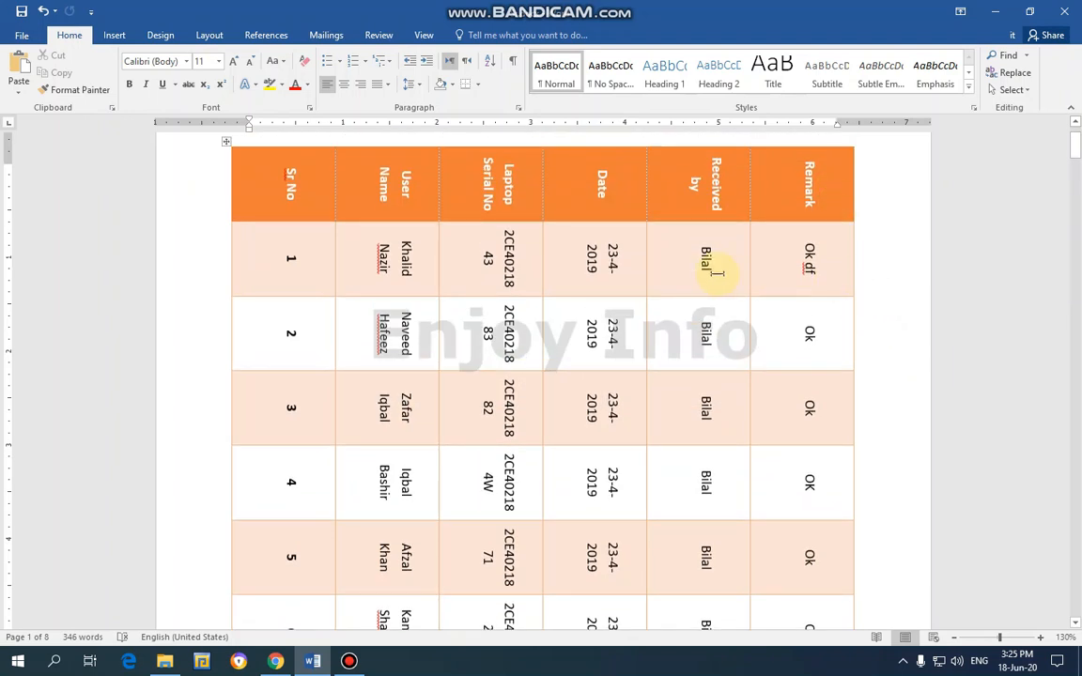
Examine the vertically rotated text in the laptop table from the header row through row 10.
click(226, 141)
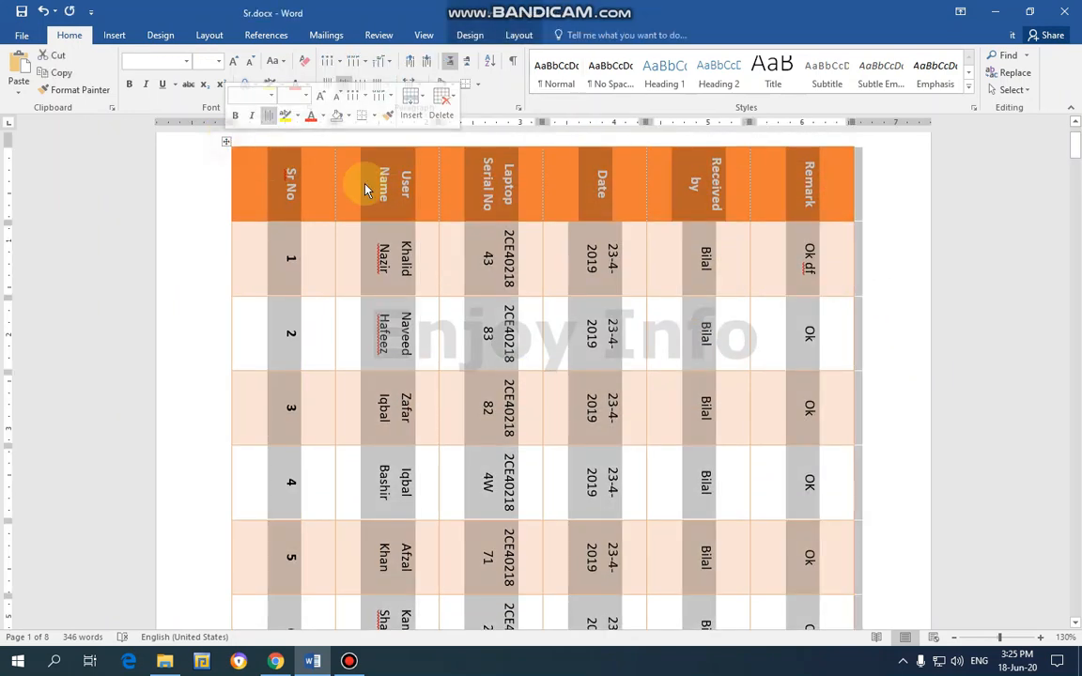
click(470, 35)
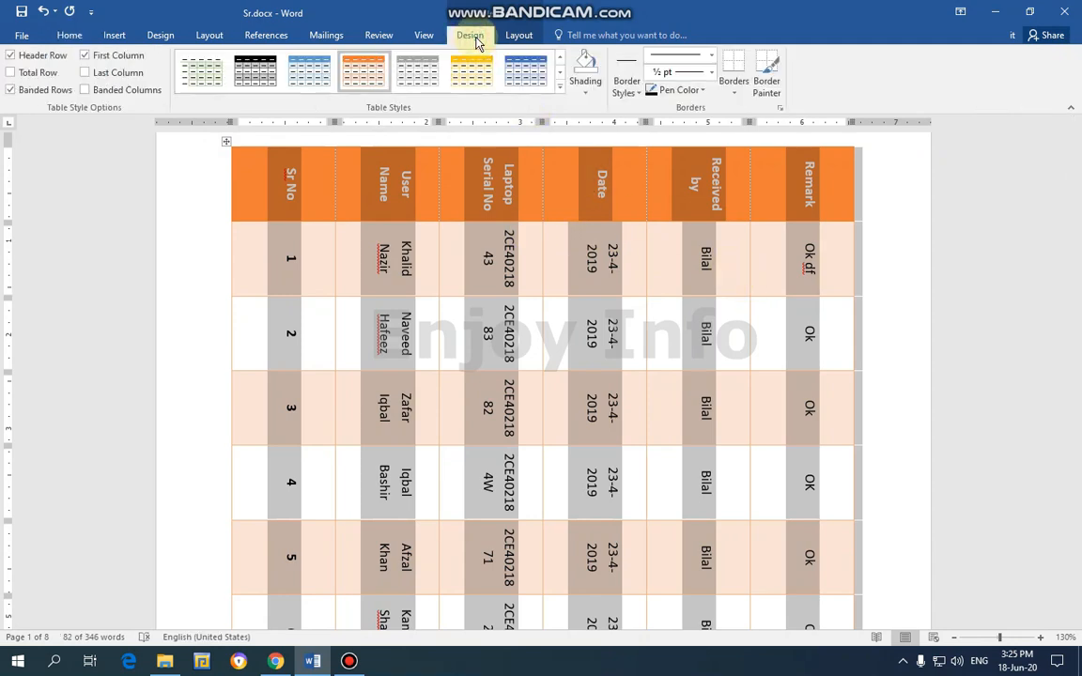
click(893, 301)
scroll(893, 301, down, 10)
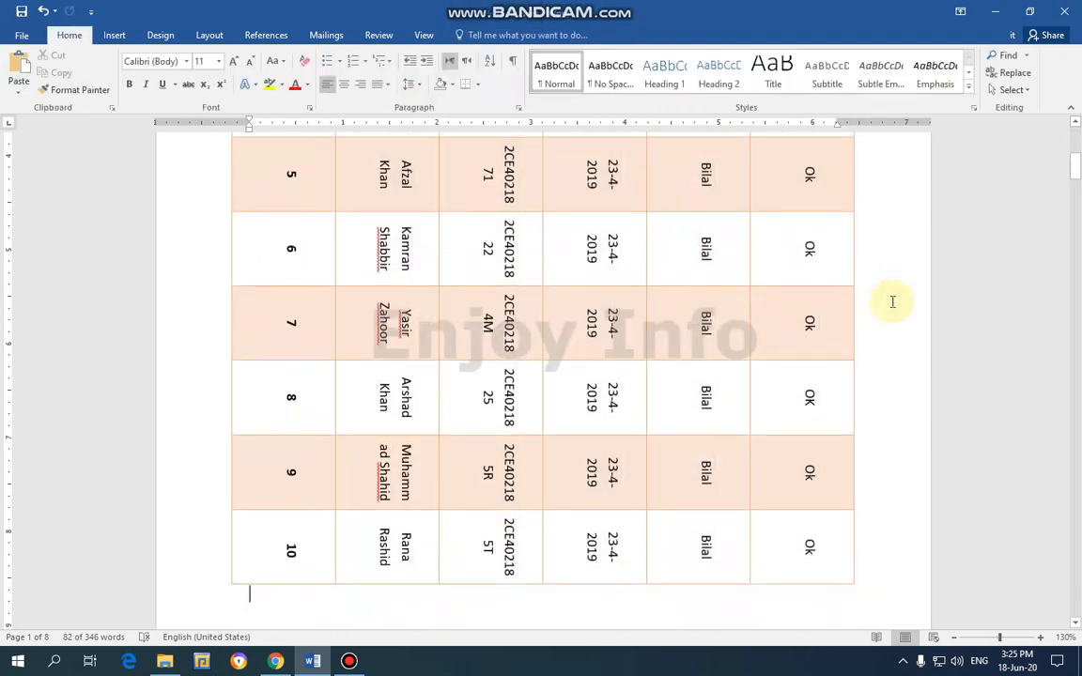
click(878, 310)
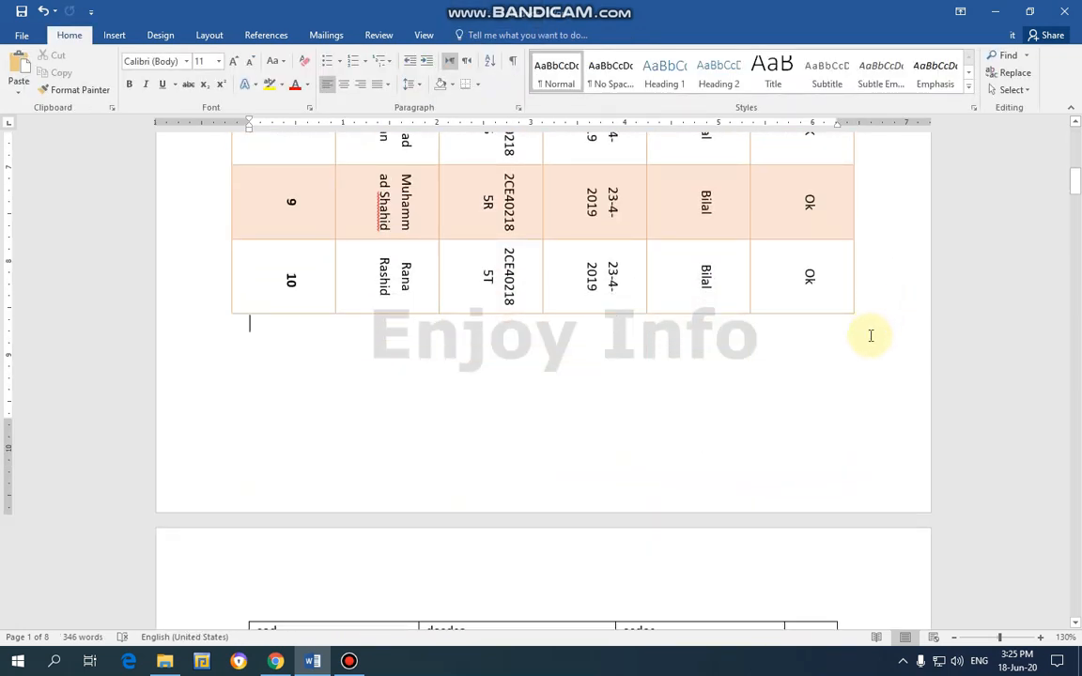
scroll(873, 329, up, 3)
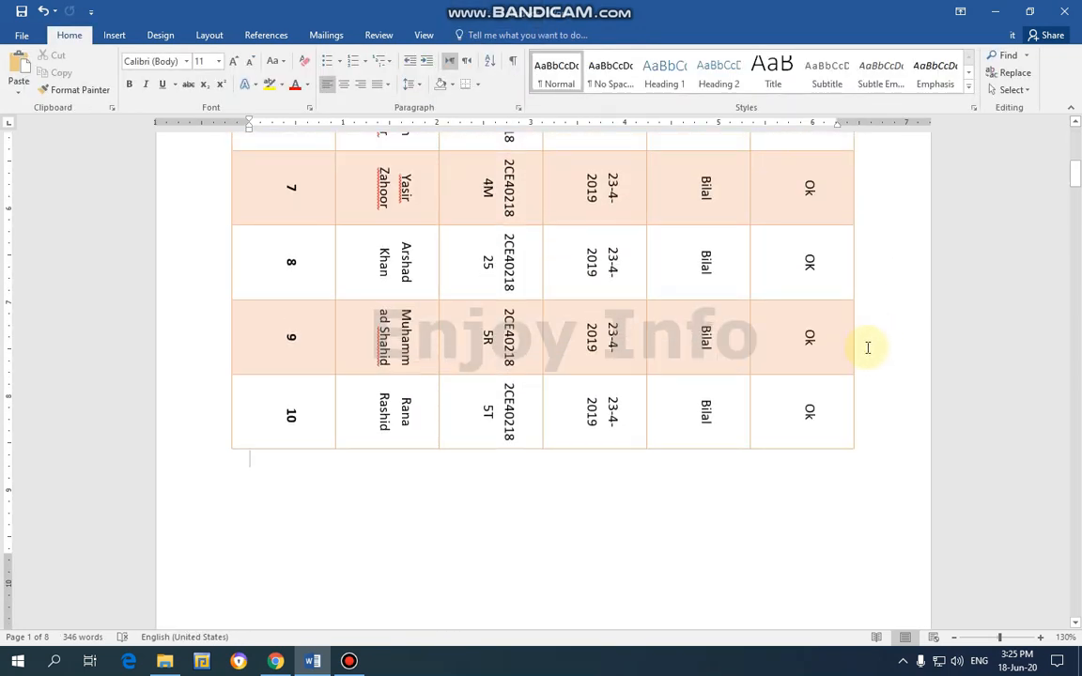
scroll(863, 348, up, 5)
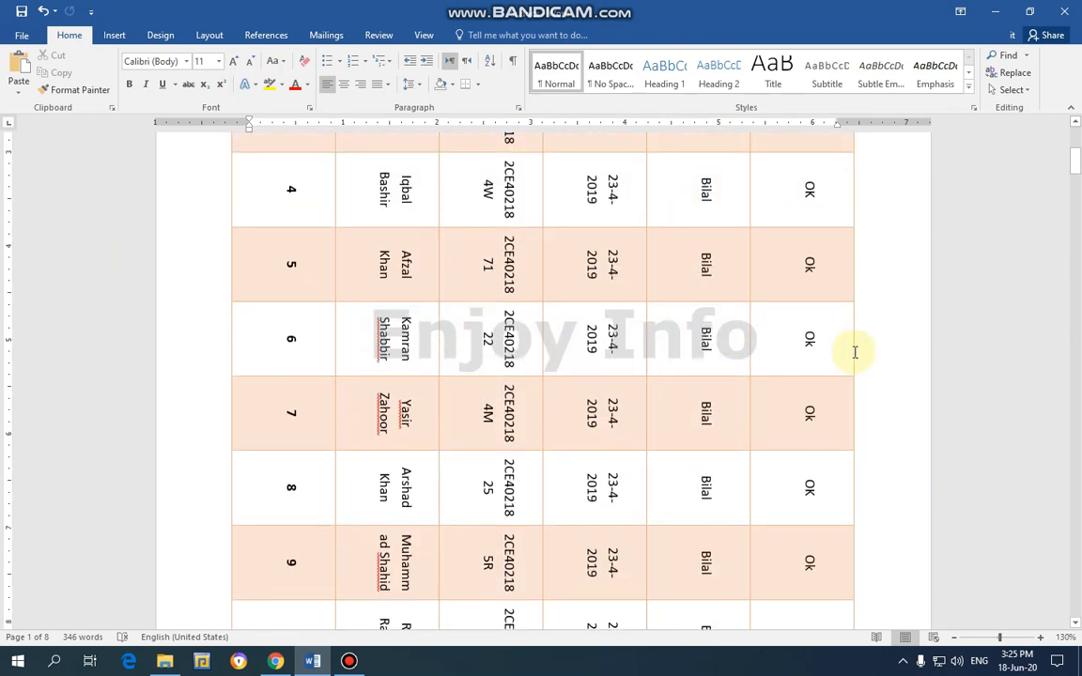
scroll(857, 350, up, 4)
scroll(849, 340, up, 4)
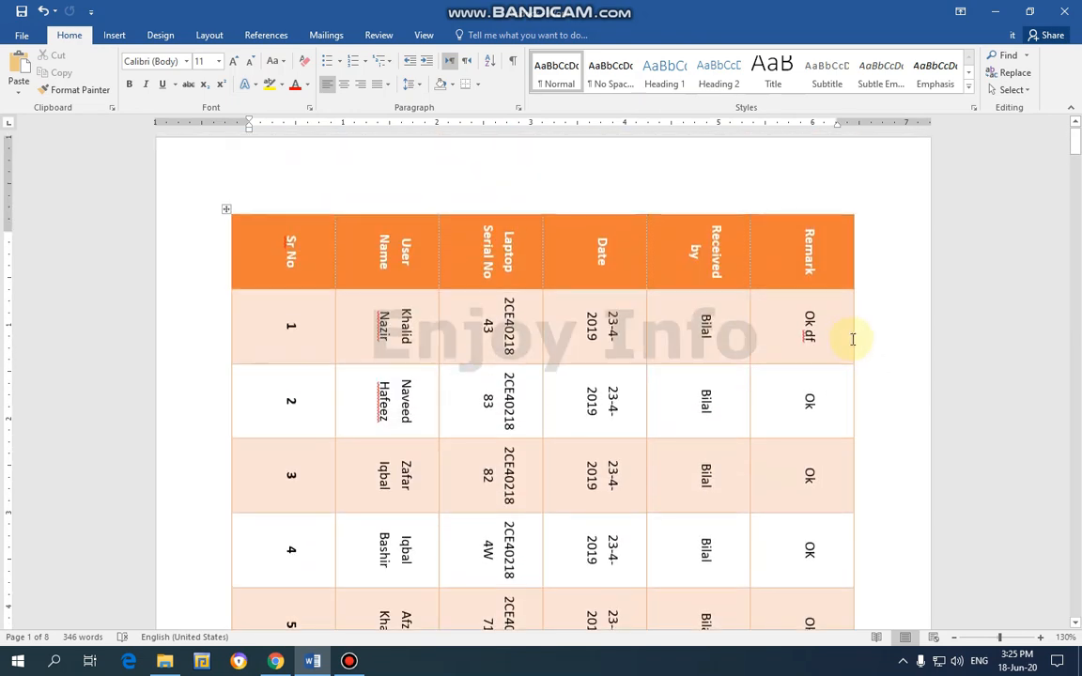
Select the whole laptop table and cycle its text direction through upward-reading back to horizontal.
click(226, 212)
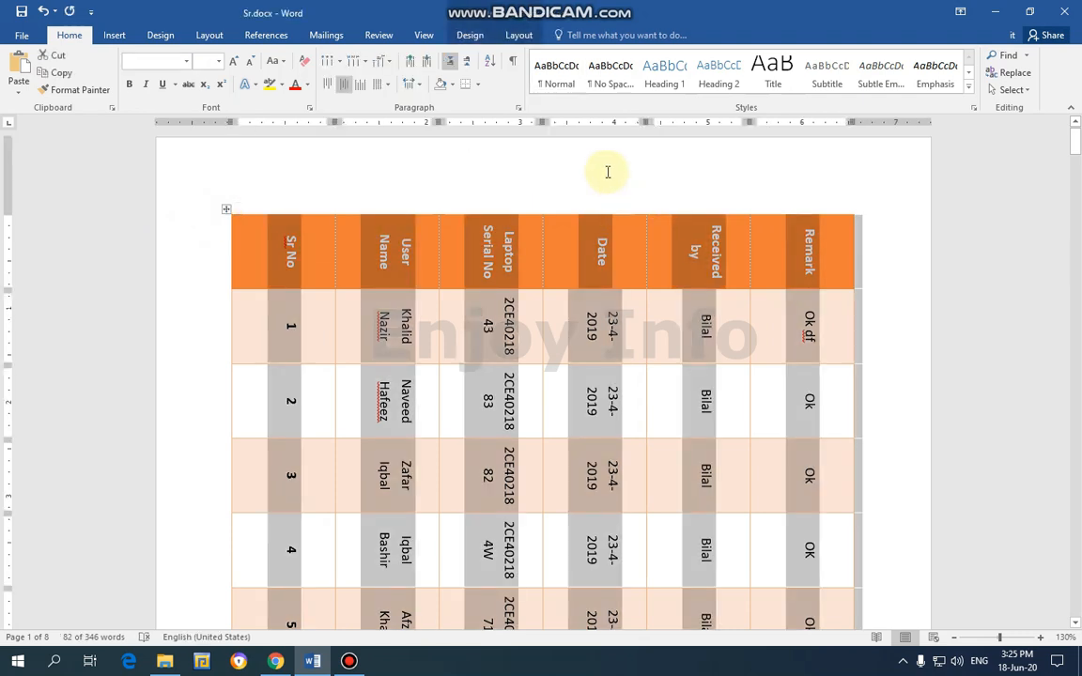
click(518, 36)
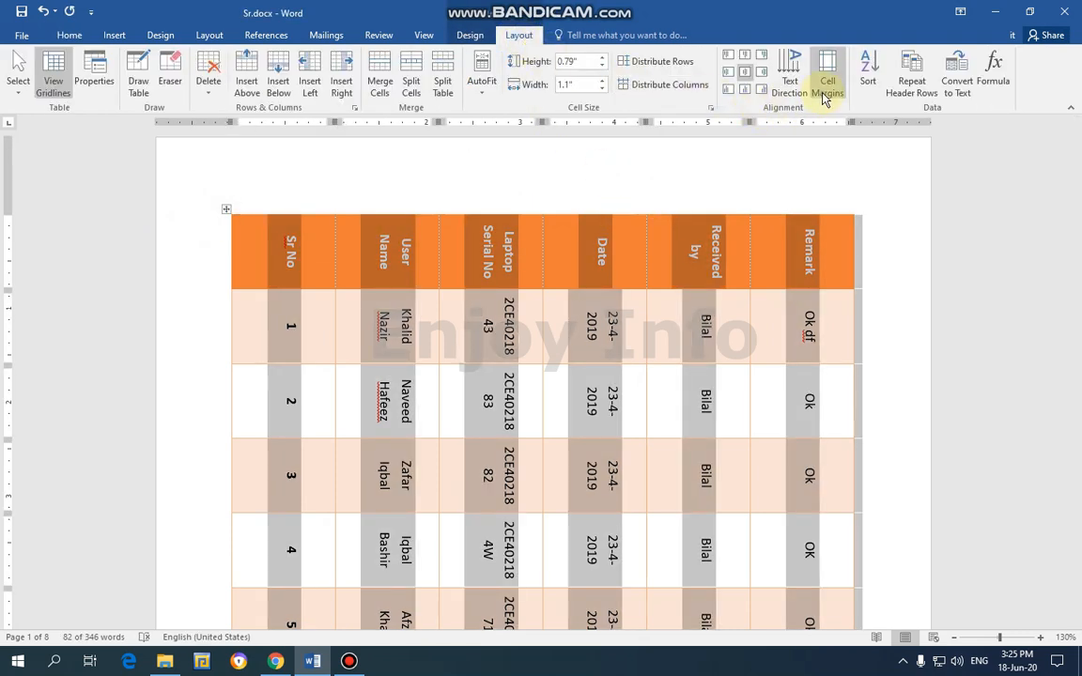
click(791, 97)
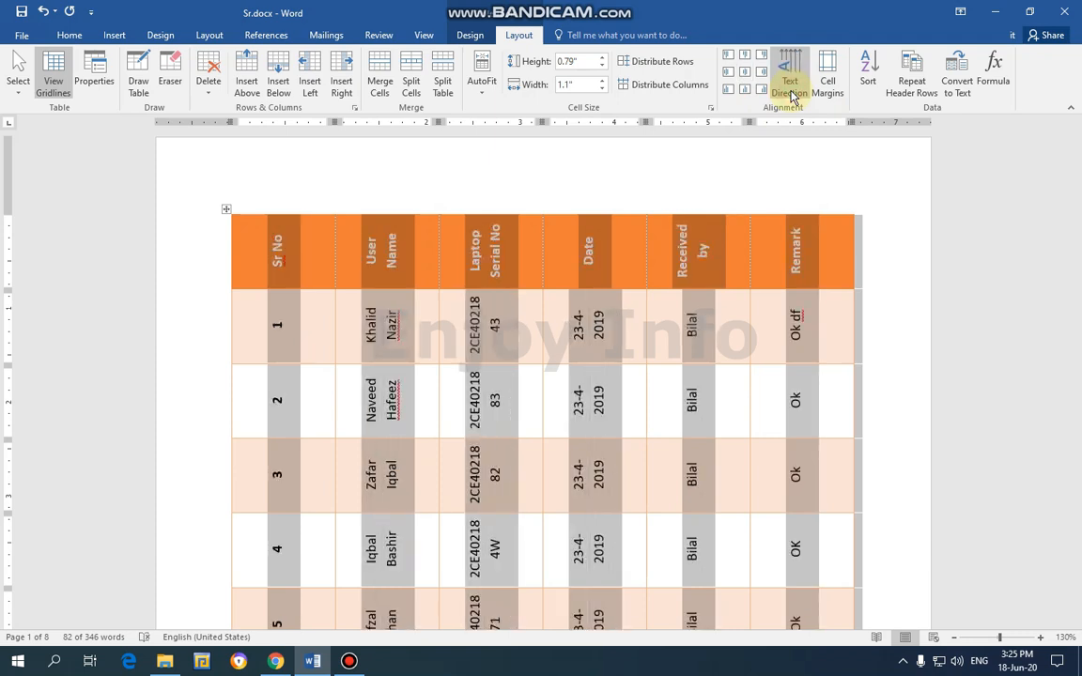
click(791, 94)
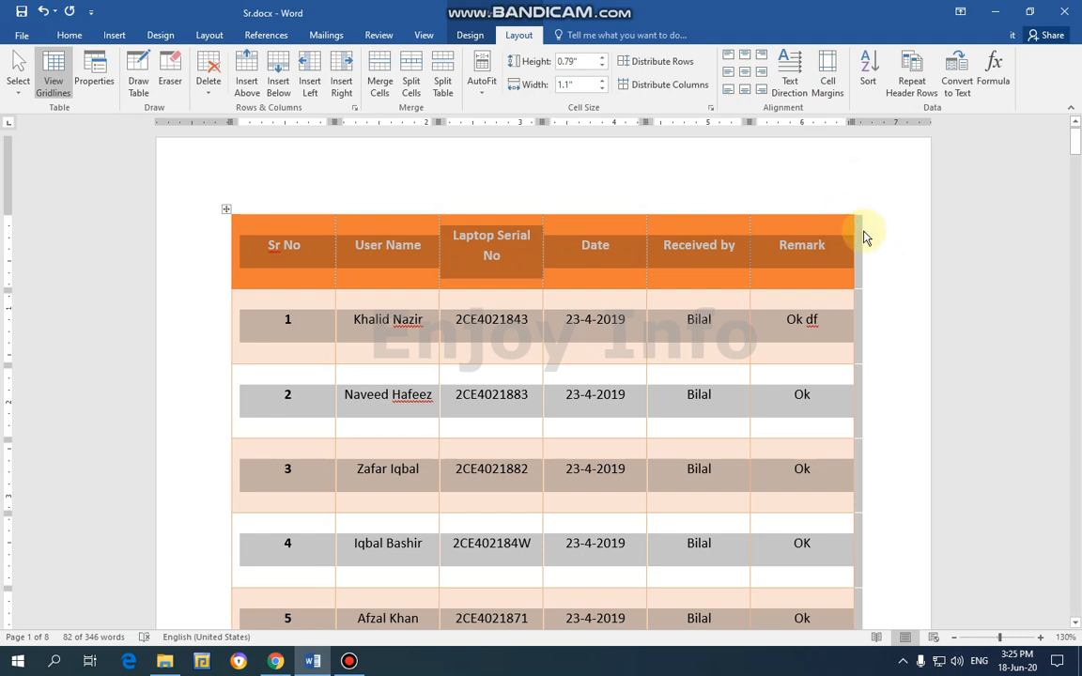
key(ctrl+End)
scroll(883, 286, up, 3)
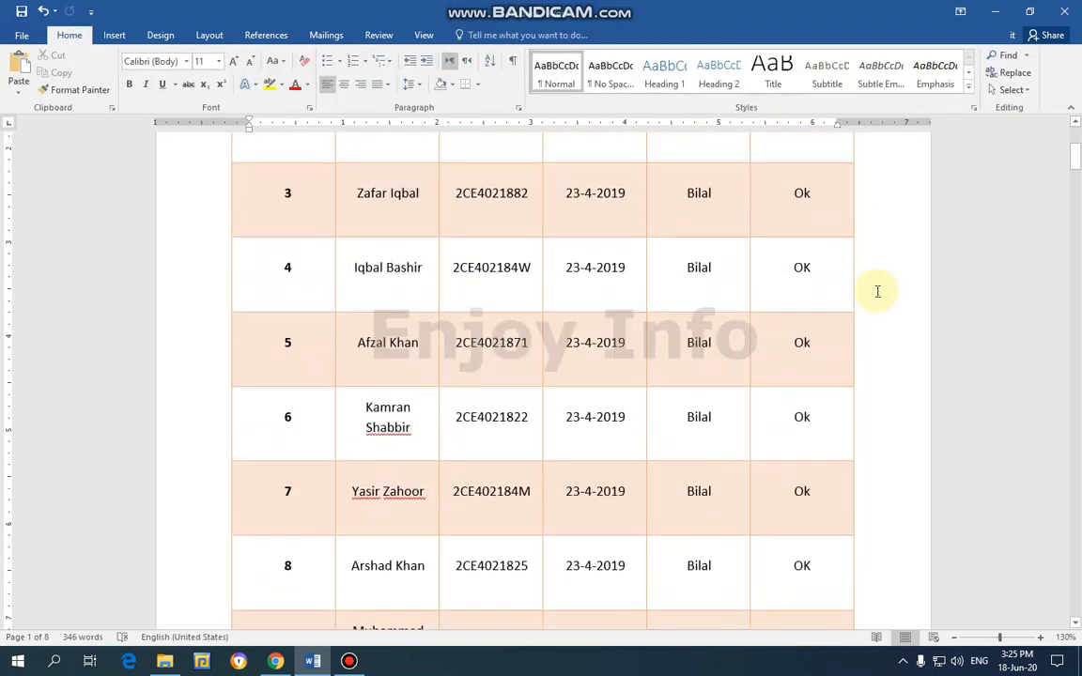
scroll(878, 282, up, 3)
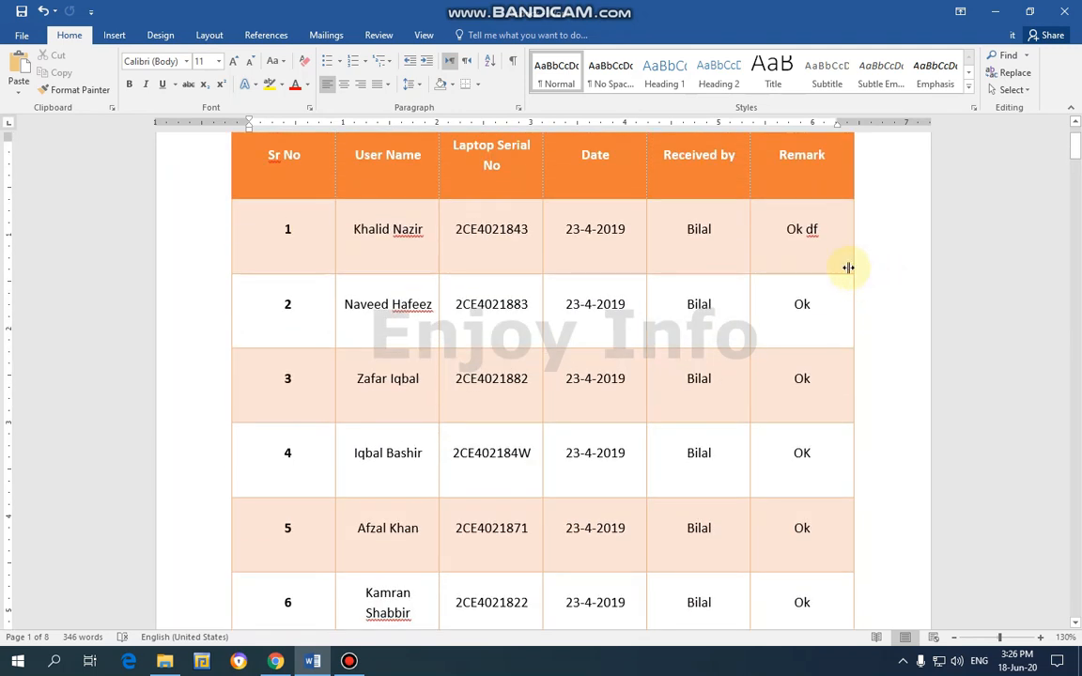
Set the laptop table's default top cell margin to 0.5".
click(310, 147)
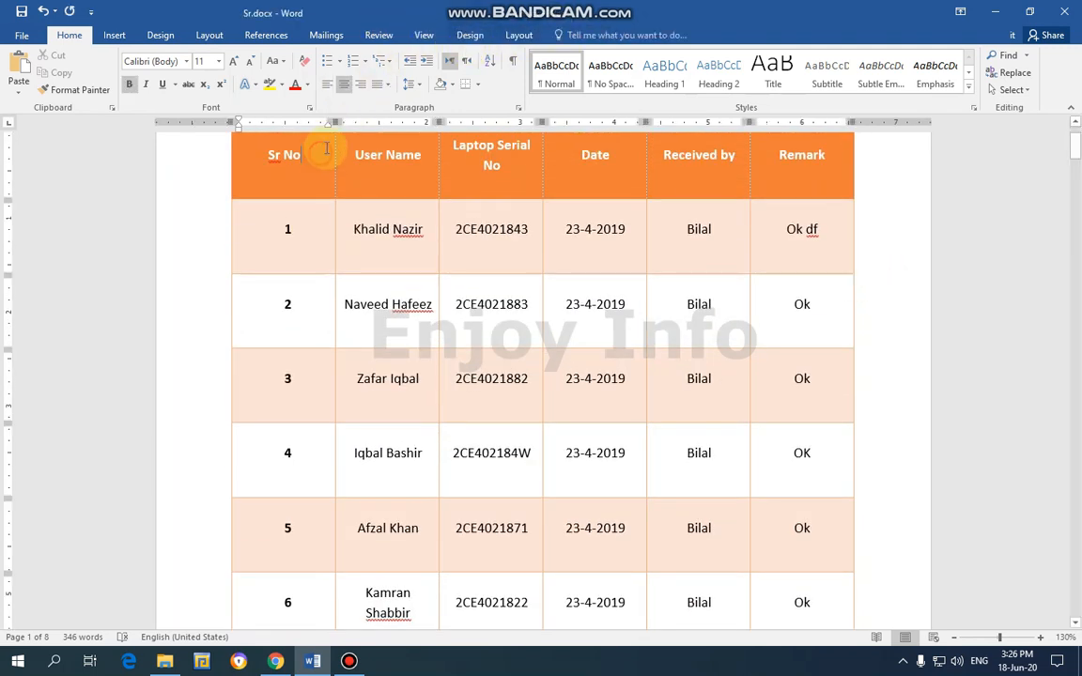
click(533, 39)
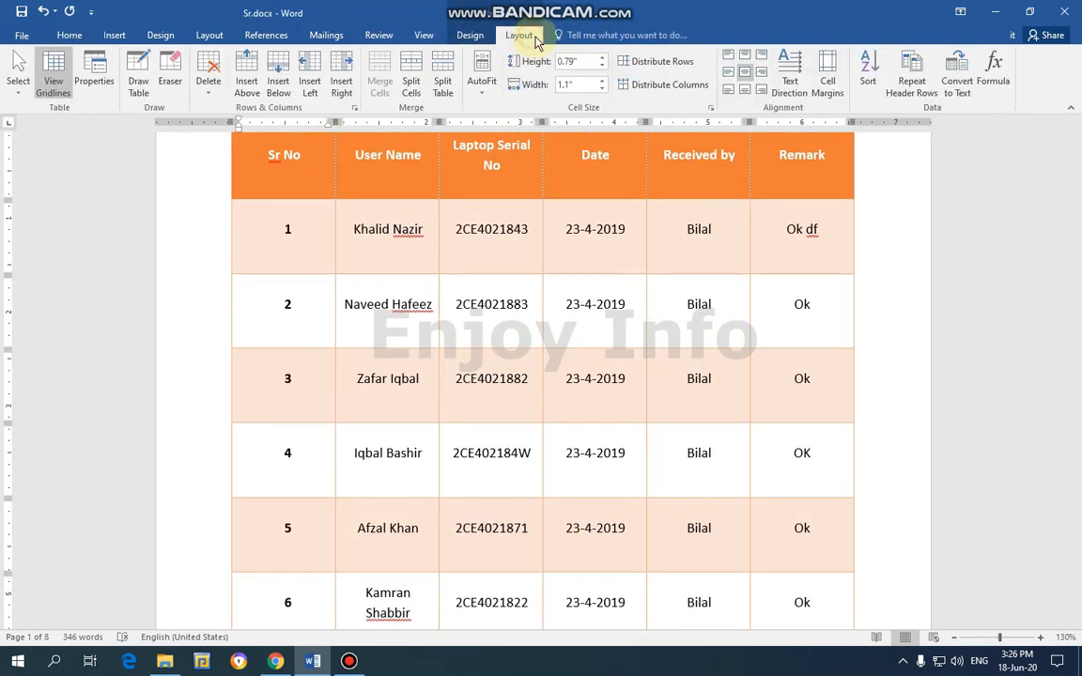
click(839, 100)
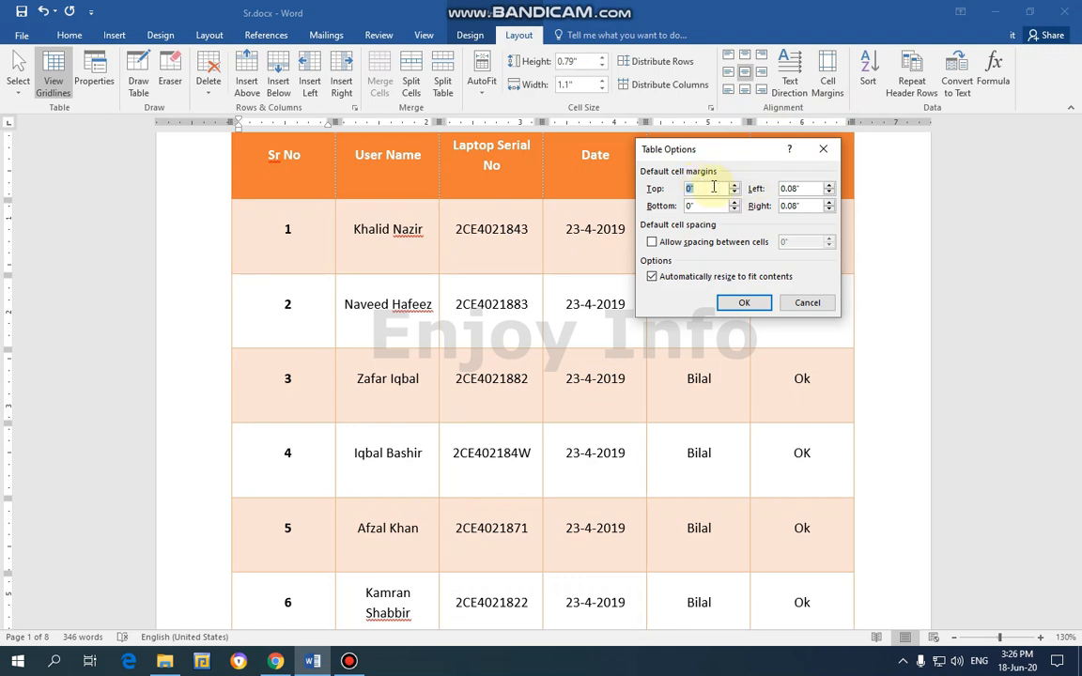
text(.5)
click(744, 302)
scroll(536, 297, up, 2)
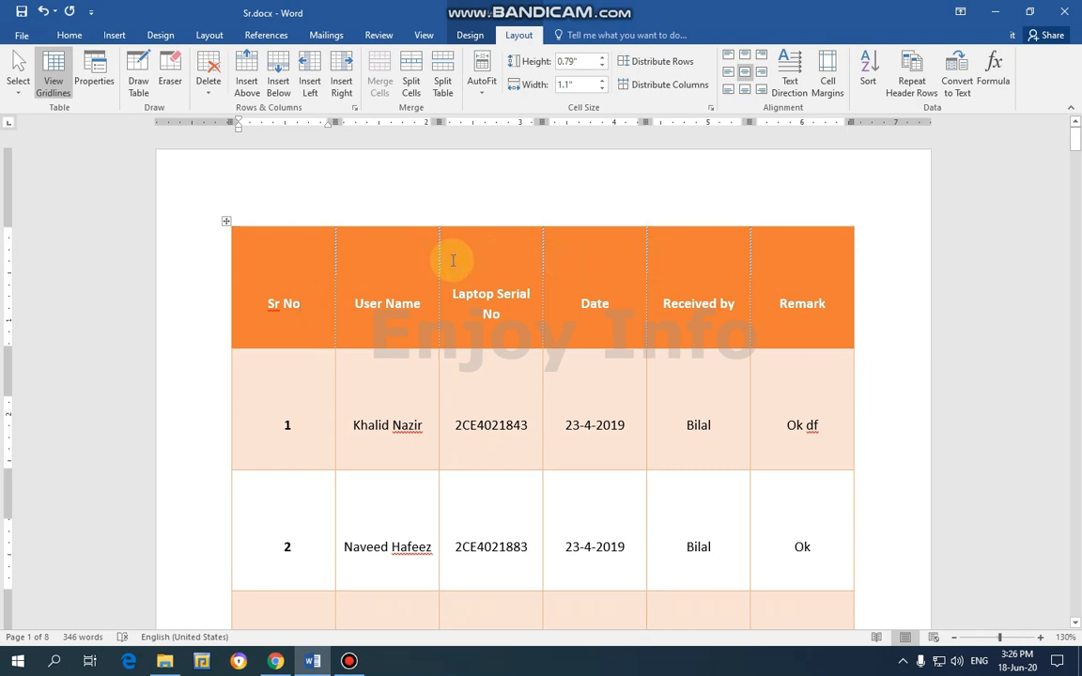
Set the laptop table's default bottom cell margin to 0.5" and check the spacing in the rows below the header.
click(293, 302)
click(828, 83)
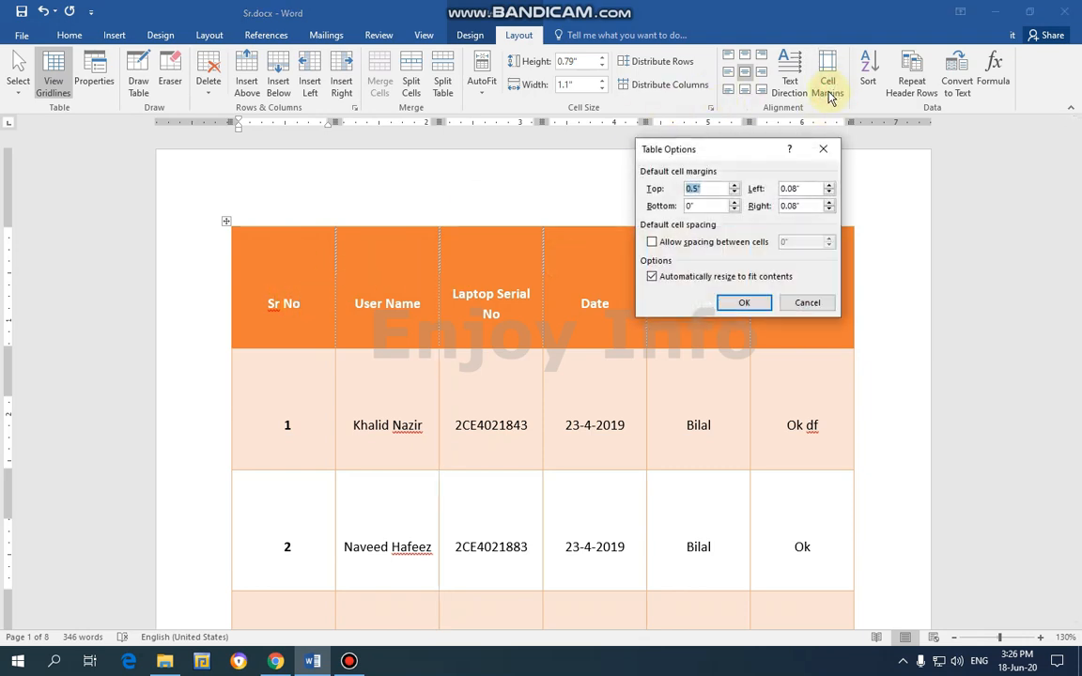
key(Tab)
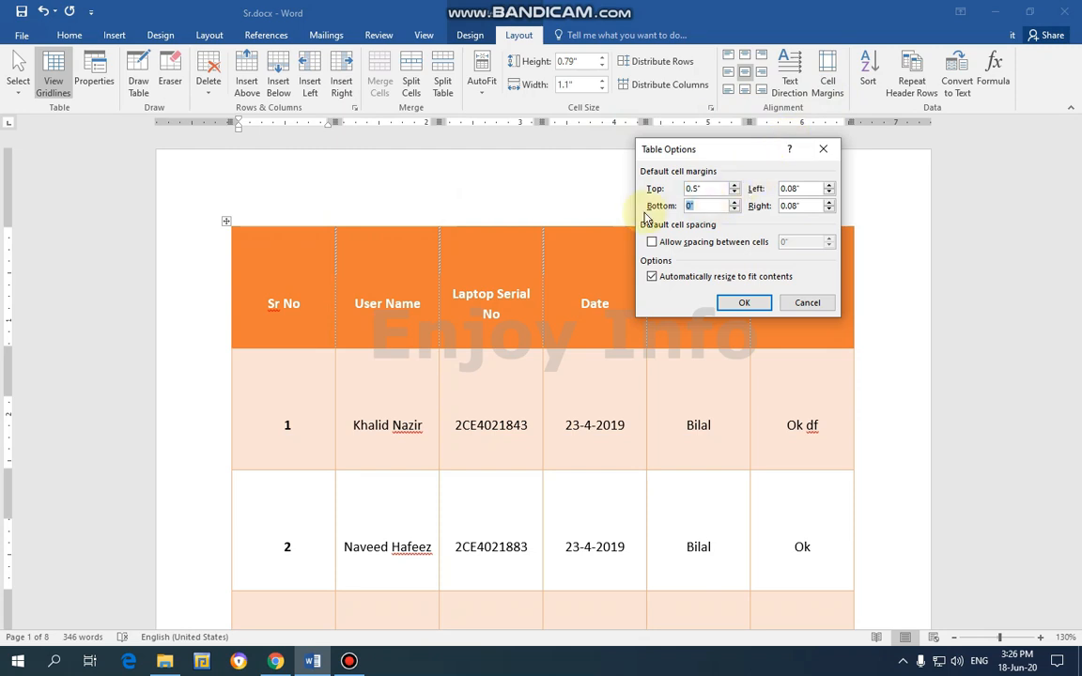
text(.5)
click(743, 302)
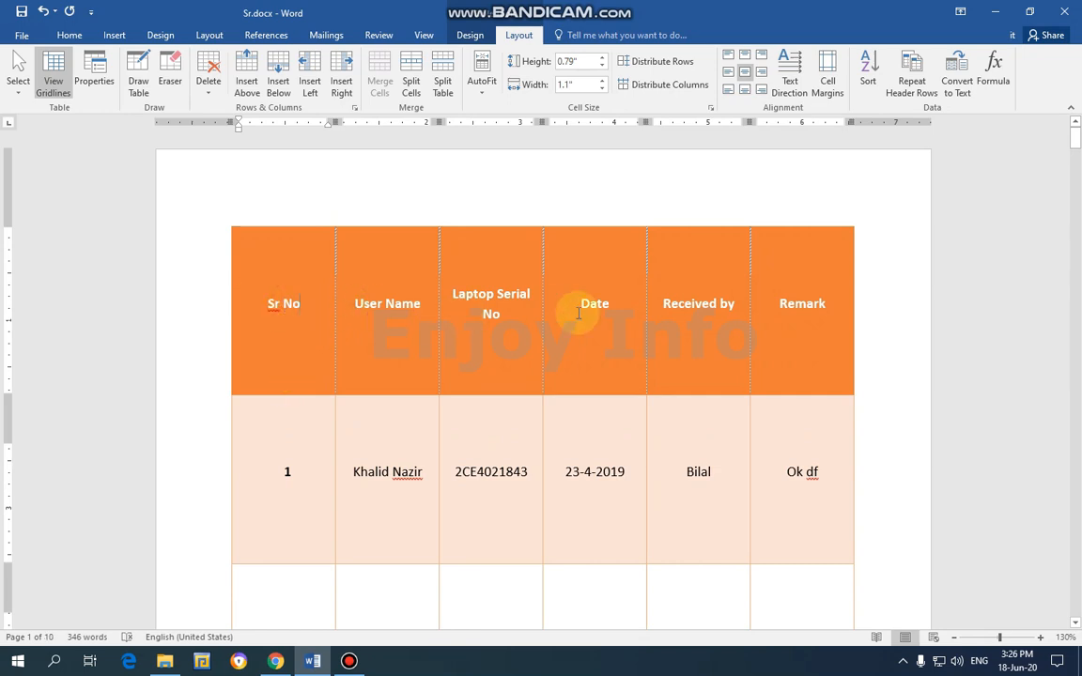
click(862, 298)
scroll(404, 380, down, 10)
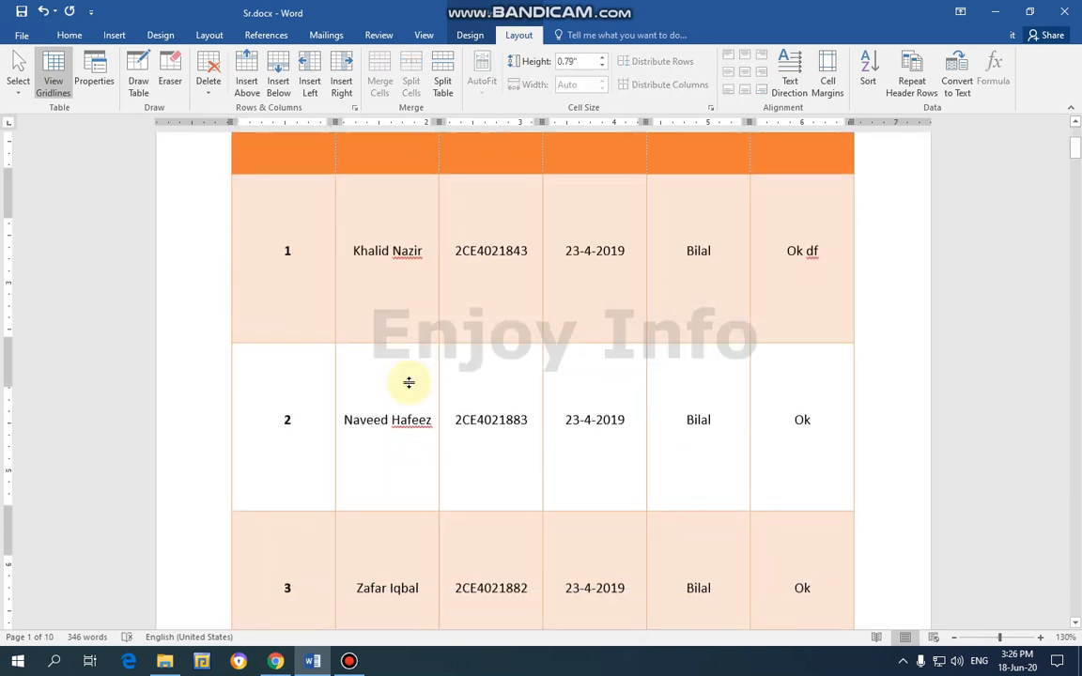
Set only the laptop table's default top cell margin to 0.5" and check the header and first rows.
scroll(413, 372, up, 10)
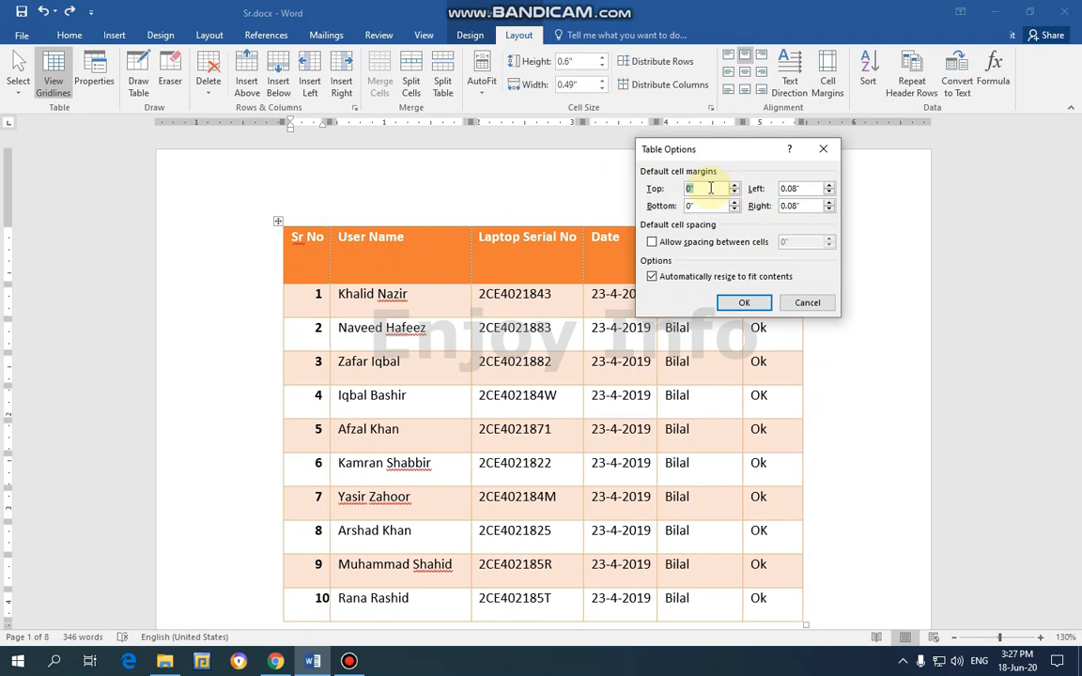
text(0.5)
click(744, 302)
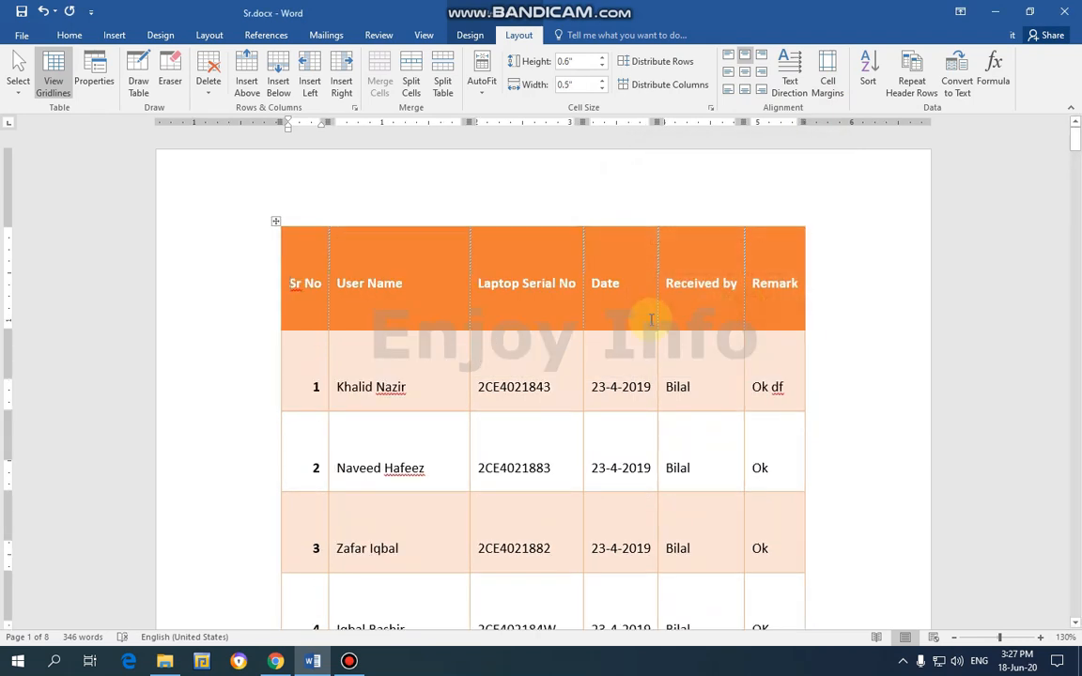
scroll(440, 338, down, 2)
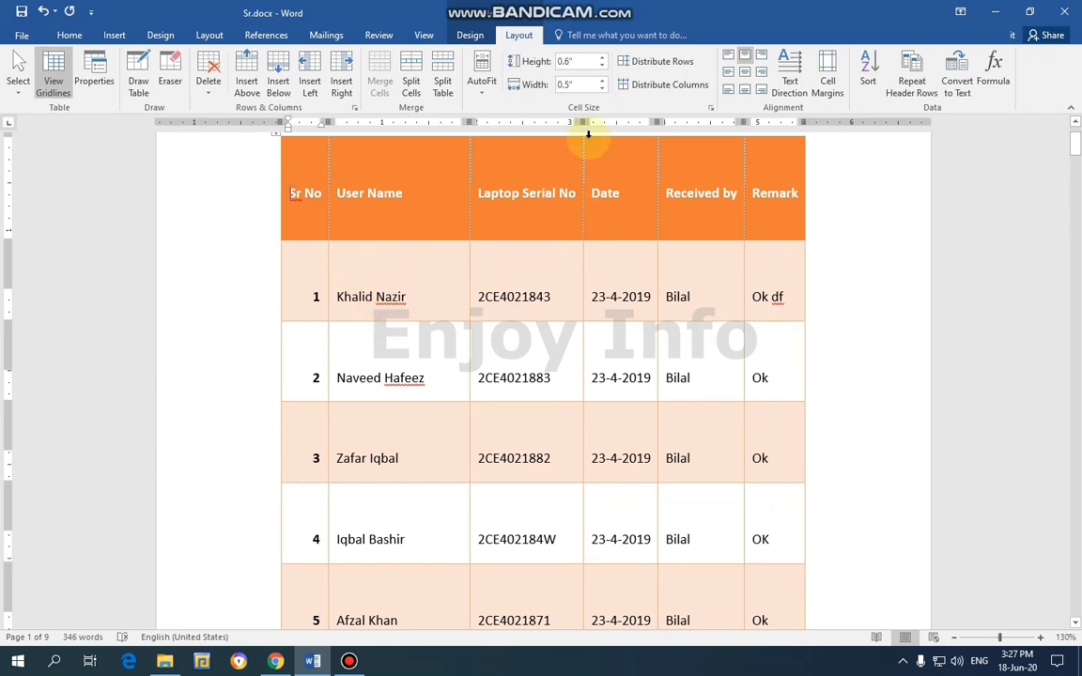
Set the laptop table's default bottom, left and right cell margins to 0.2" and check the spacing down the rows.
click(828, 80)
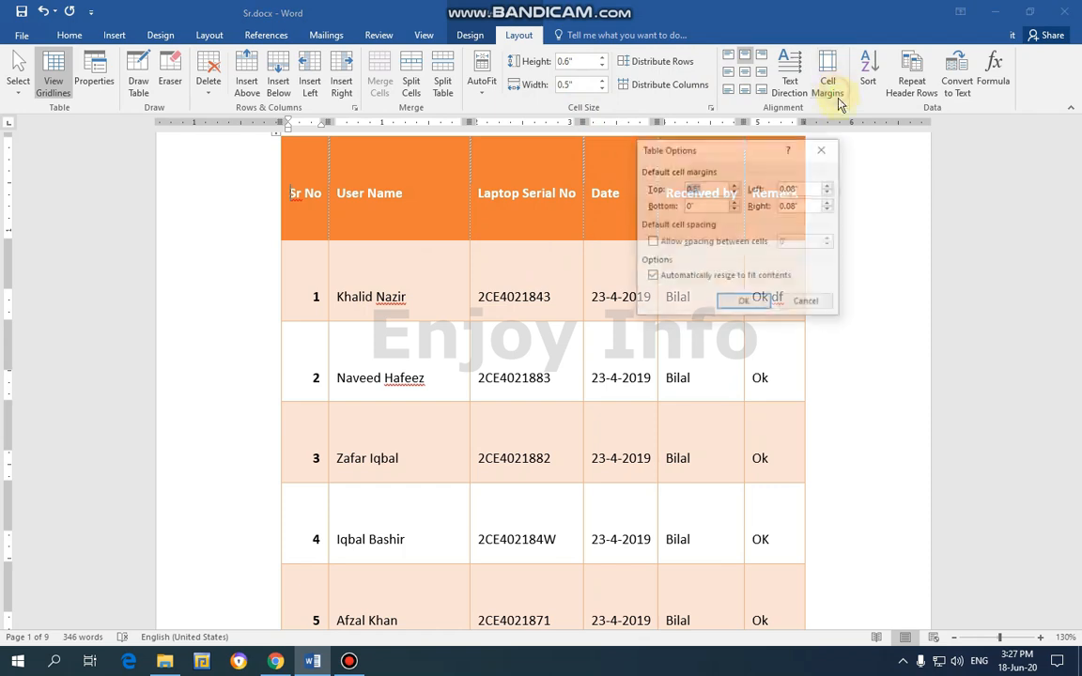
click(811, 189)
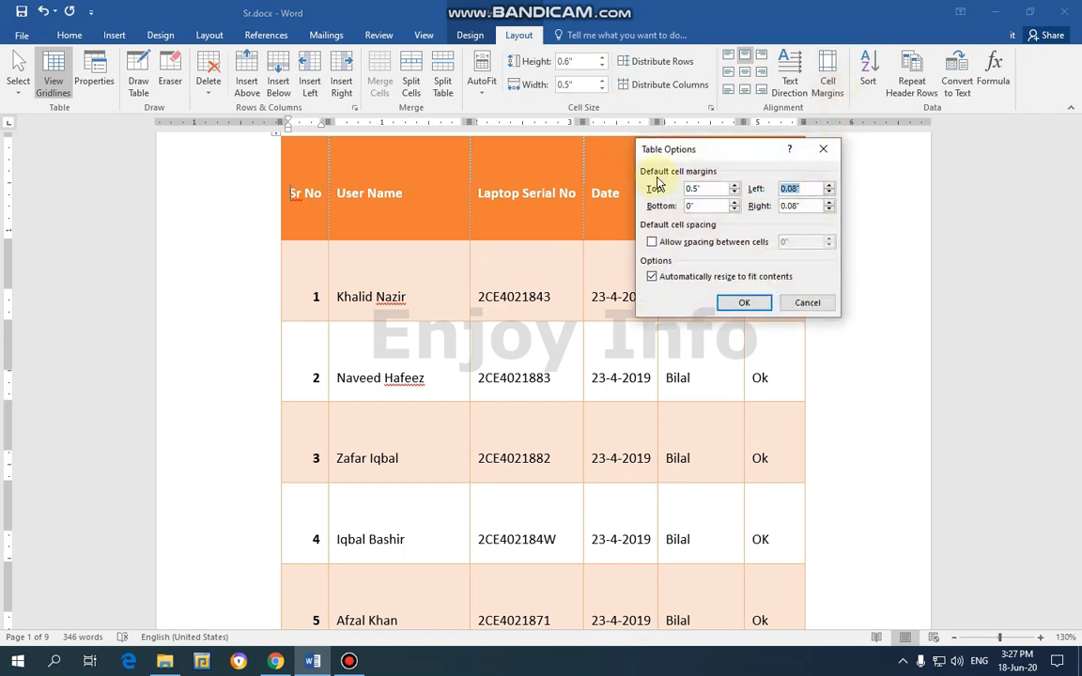
key(BackSpace)
click(700, 205)
text(.2)
click(806, 206)
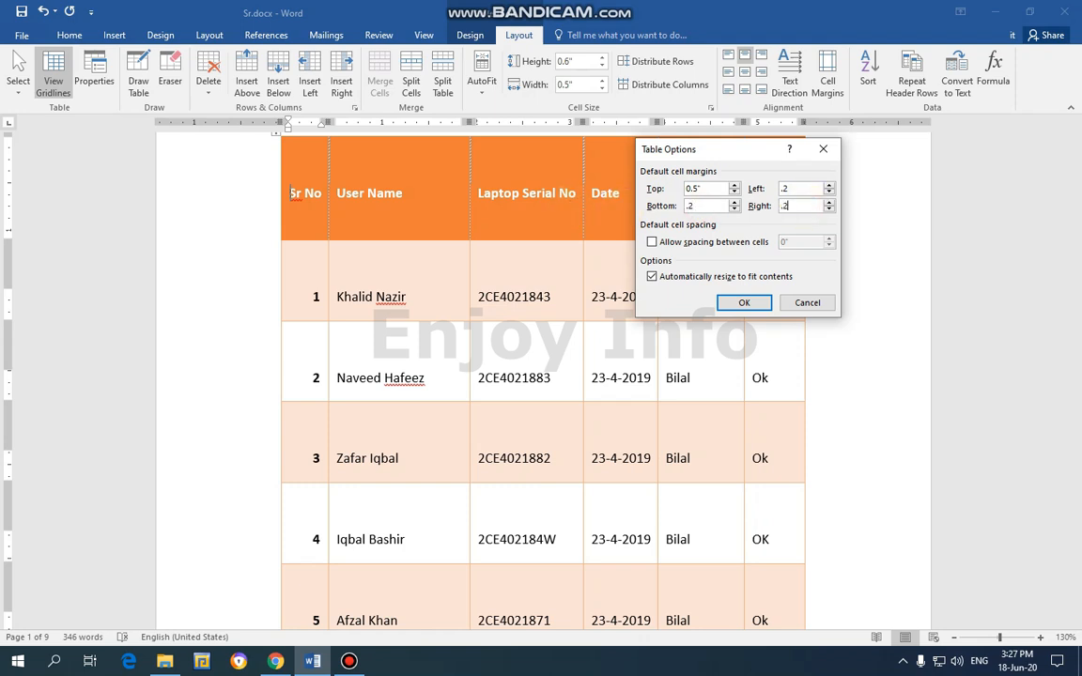
click(706, 190)
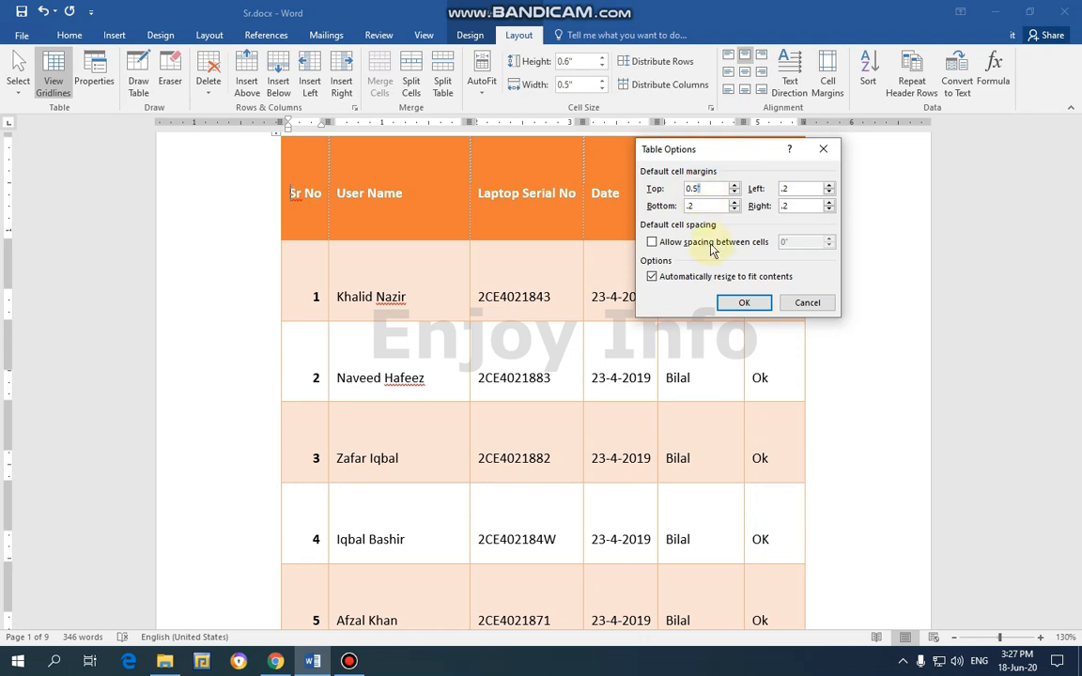
click(743, 303)
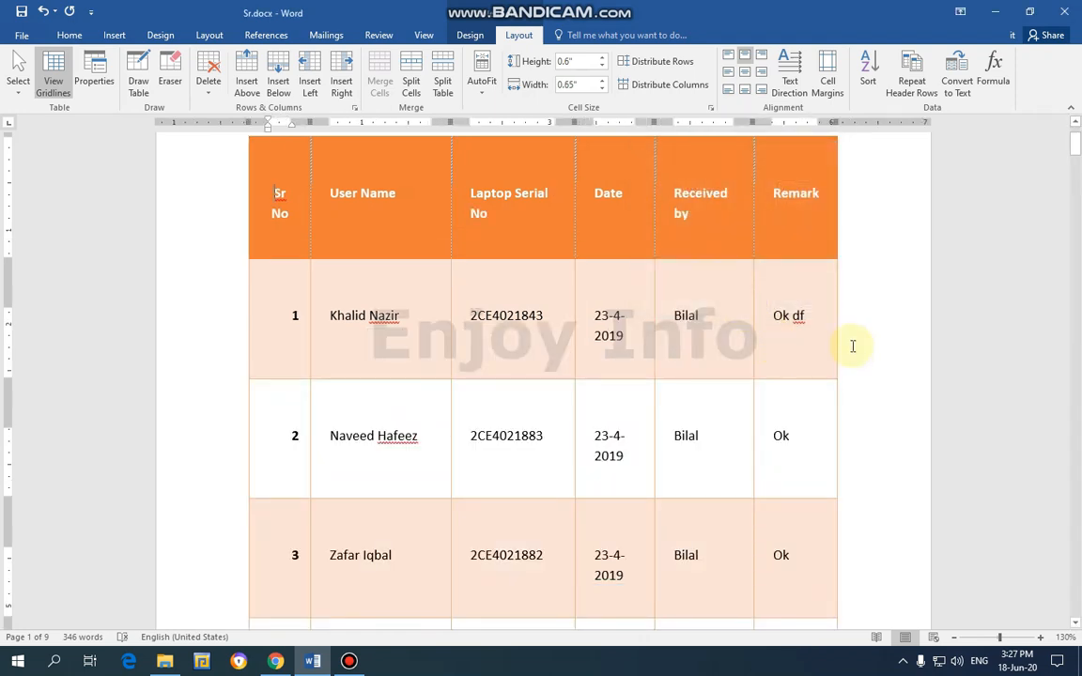
scroll(854, 345, up, 2)
scroll(862, 347, down, 3)
click(875, 345)
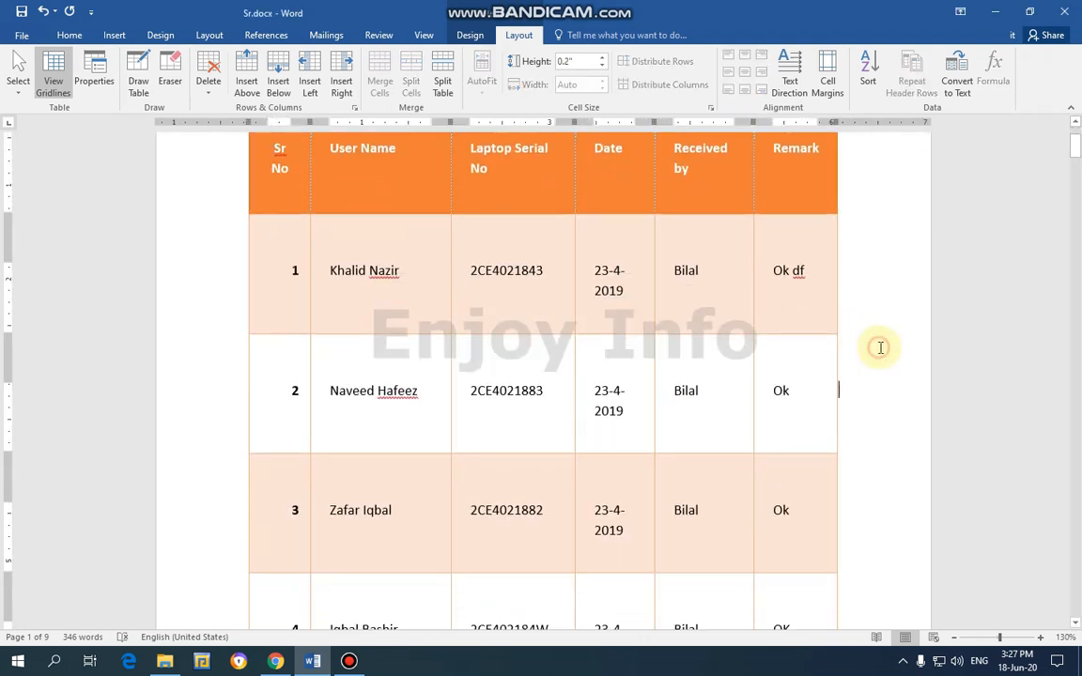
scroll(878, 348, down, 9)
scroll(887, 369, down, 5)
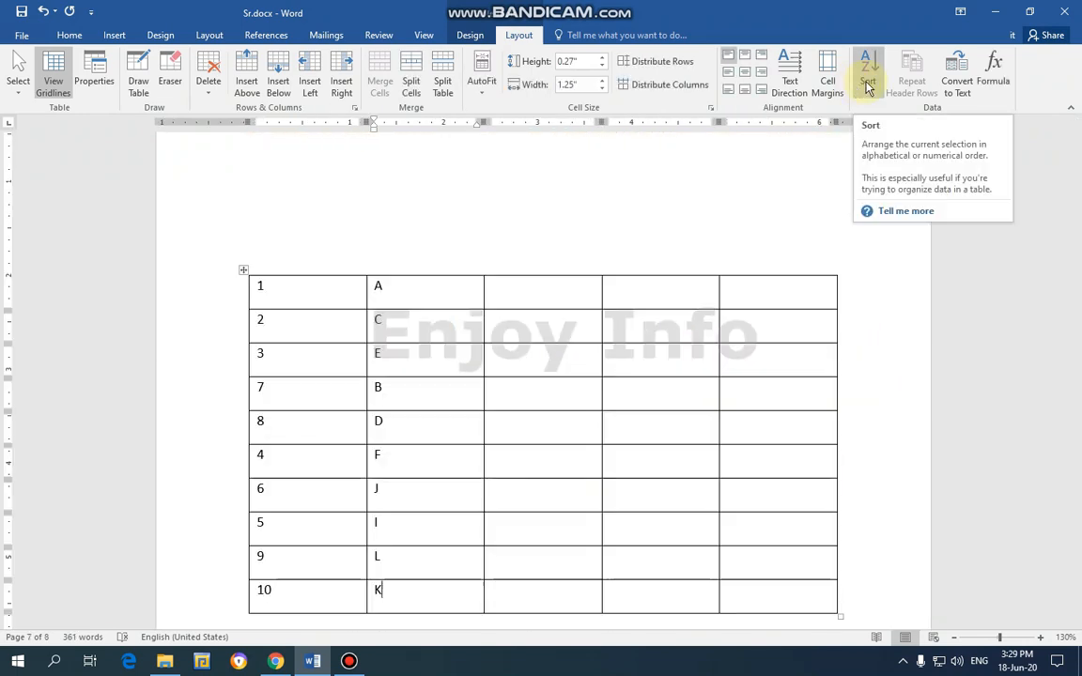
click(868, 84)
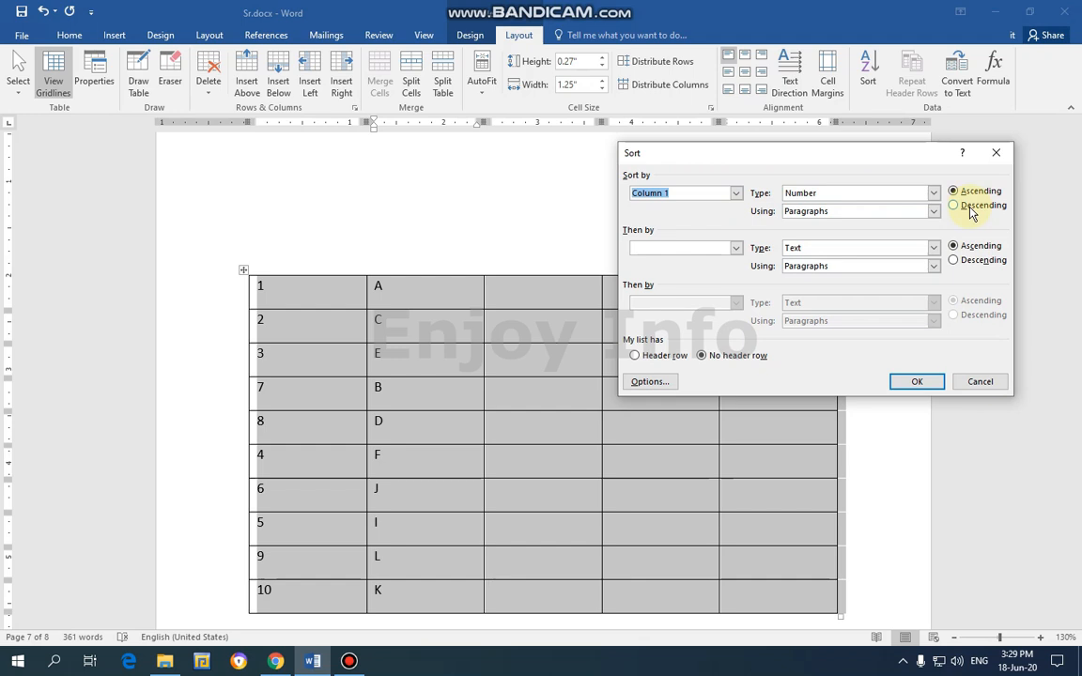
click(934, 194)
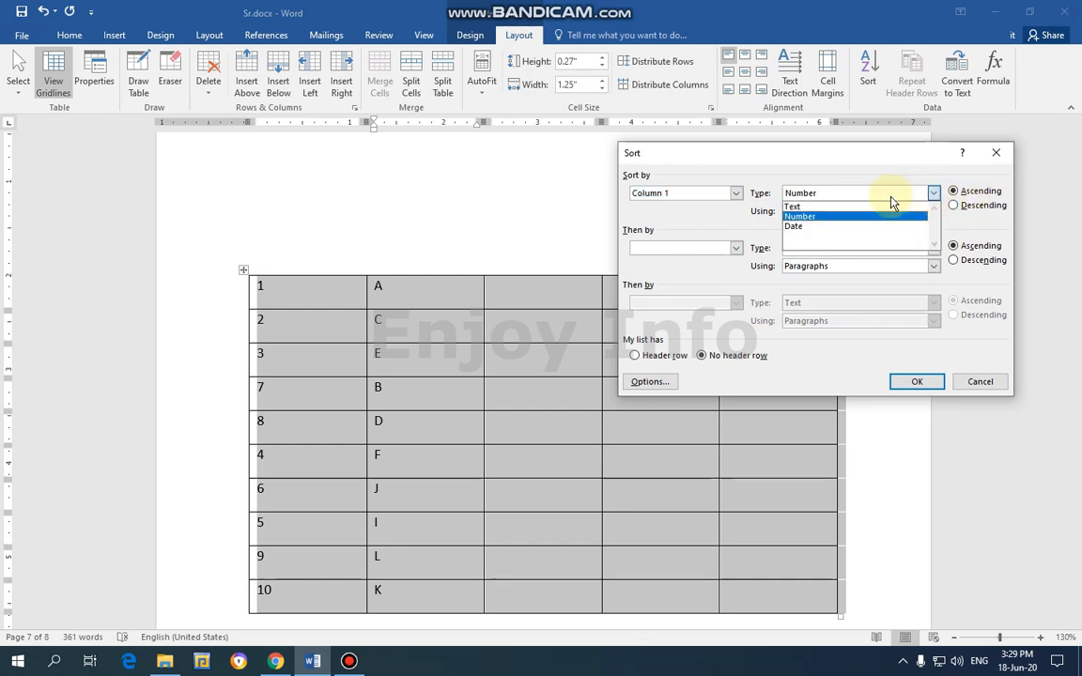
click(977, 382)
Sort the number-and-letter table by column 1 as numbers in ascending order, without a header row.
drag(295, 292, 304, 583)
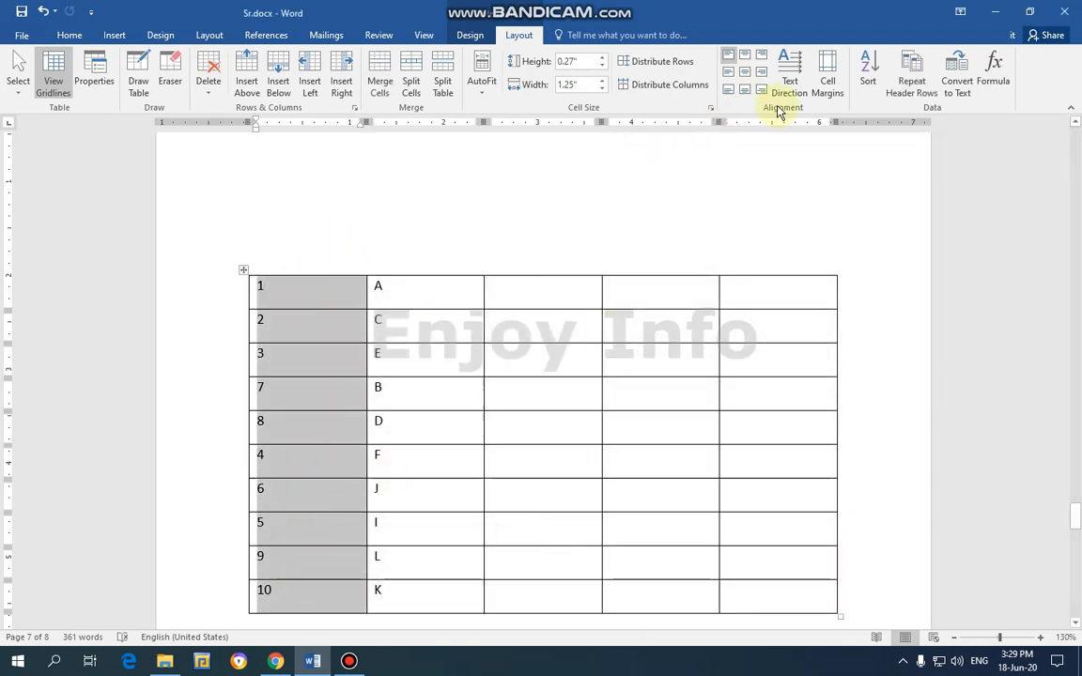
click(864, 73)
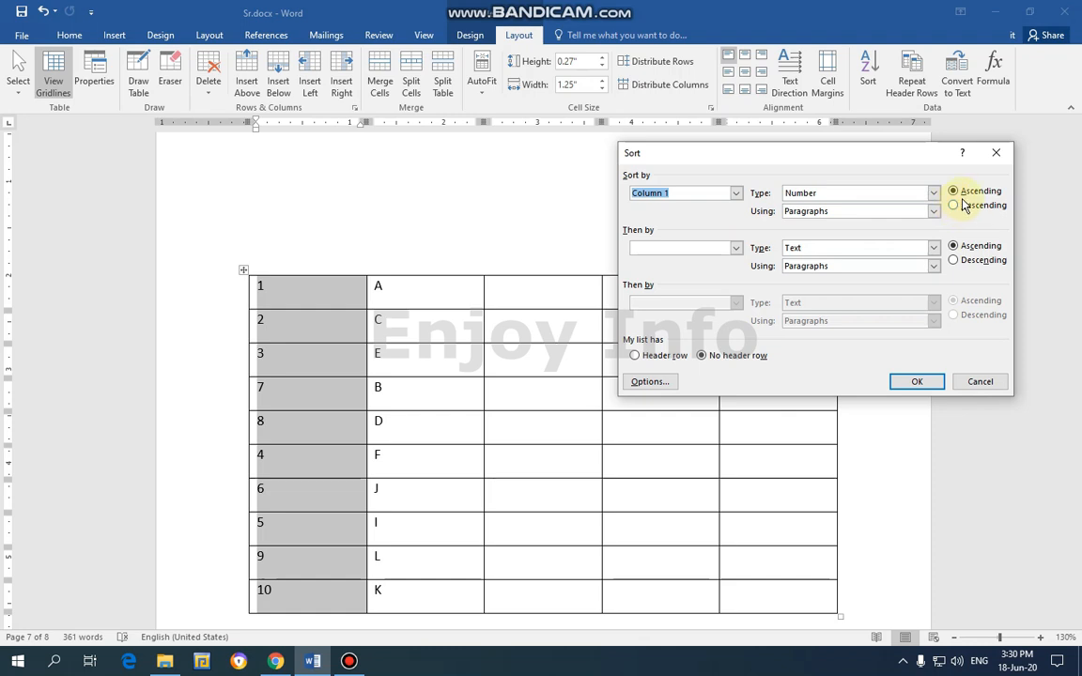
click(917, 380)
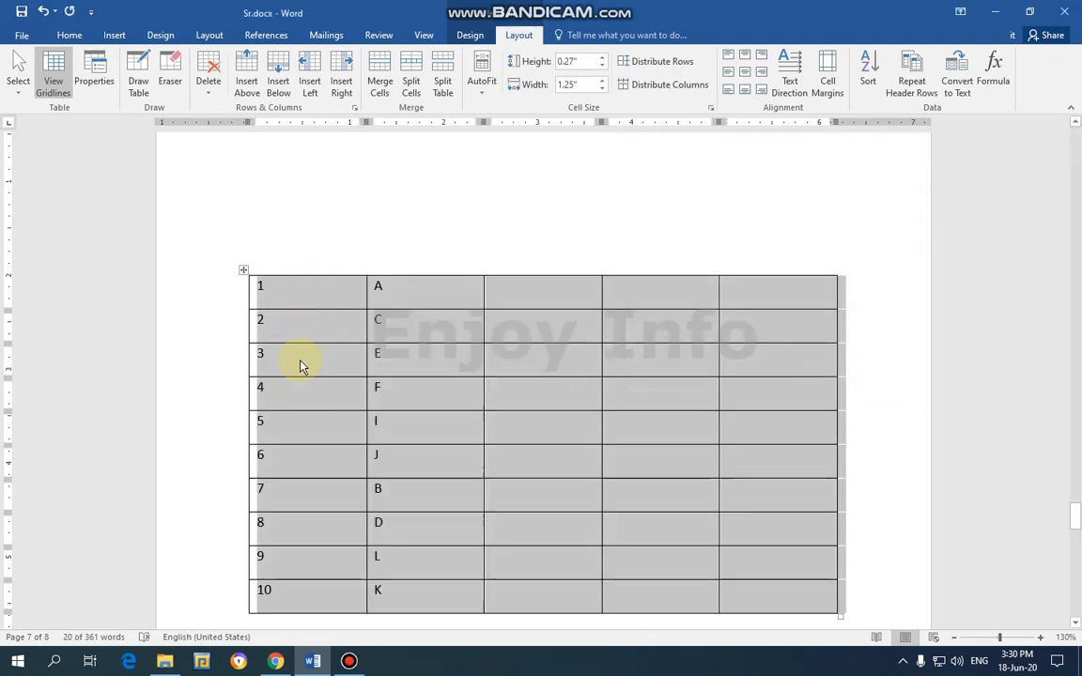
click(289, 305)
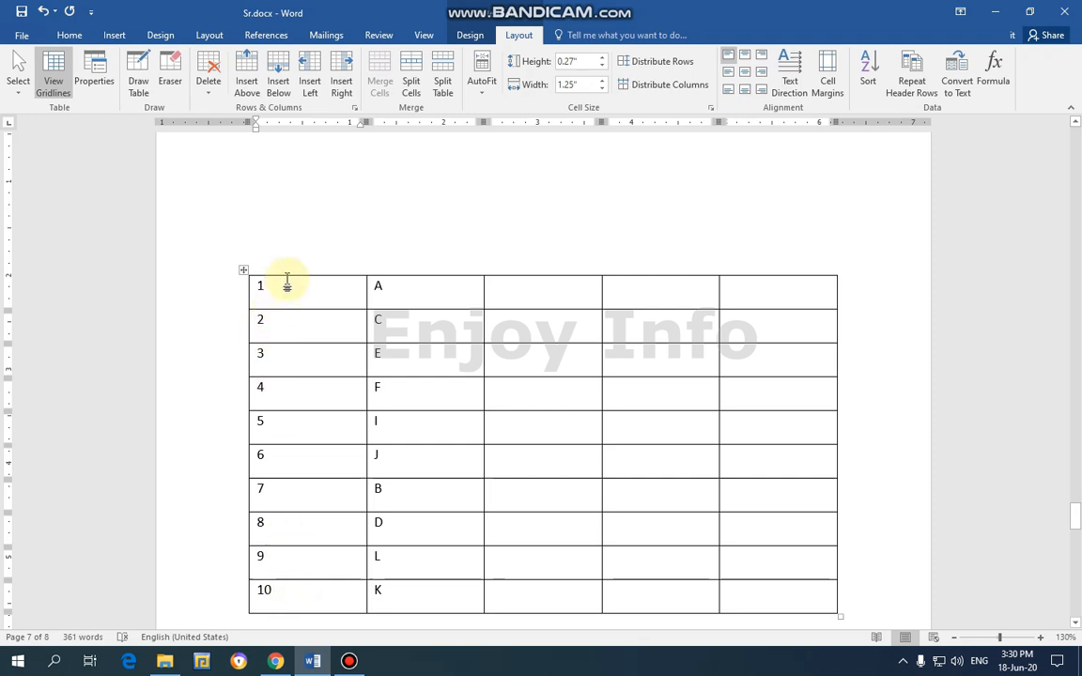
Sort the number-and-letter table by column 1 as numbers in descending order.
drag(278, 589, 258, 289)
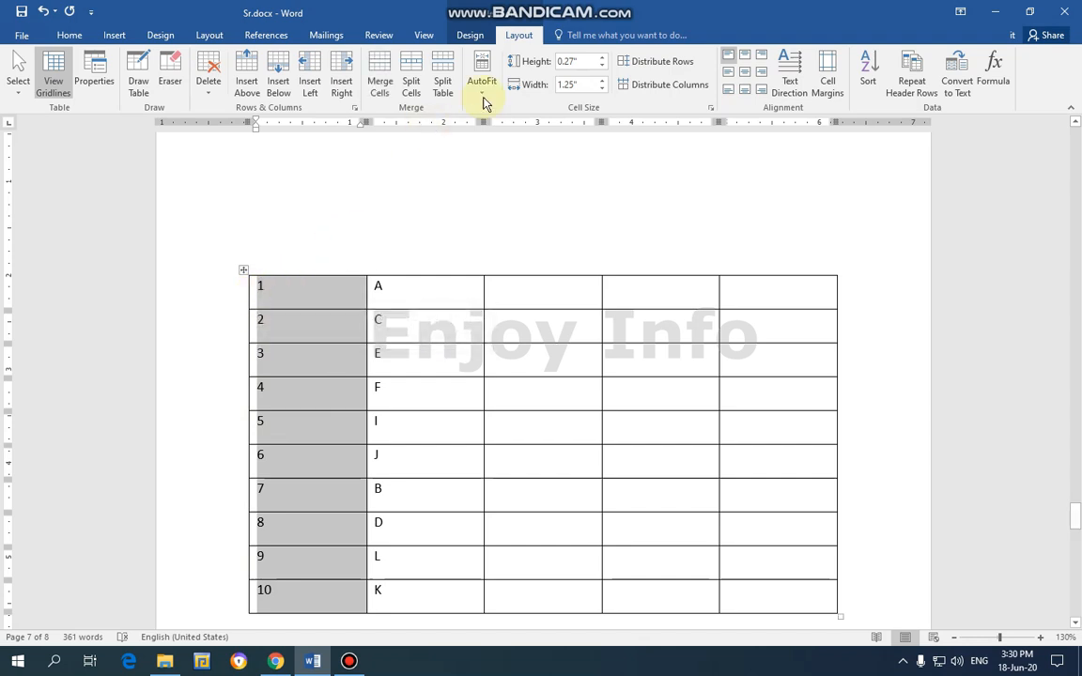
click(868, 80)
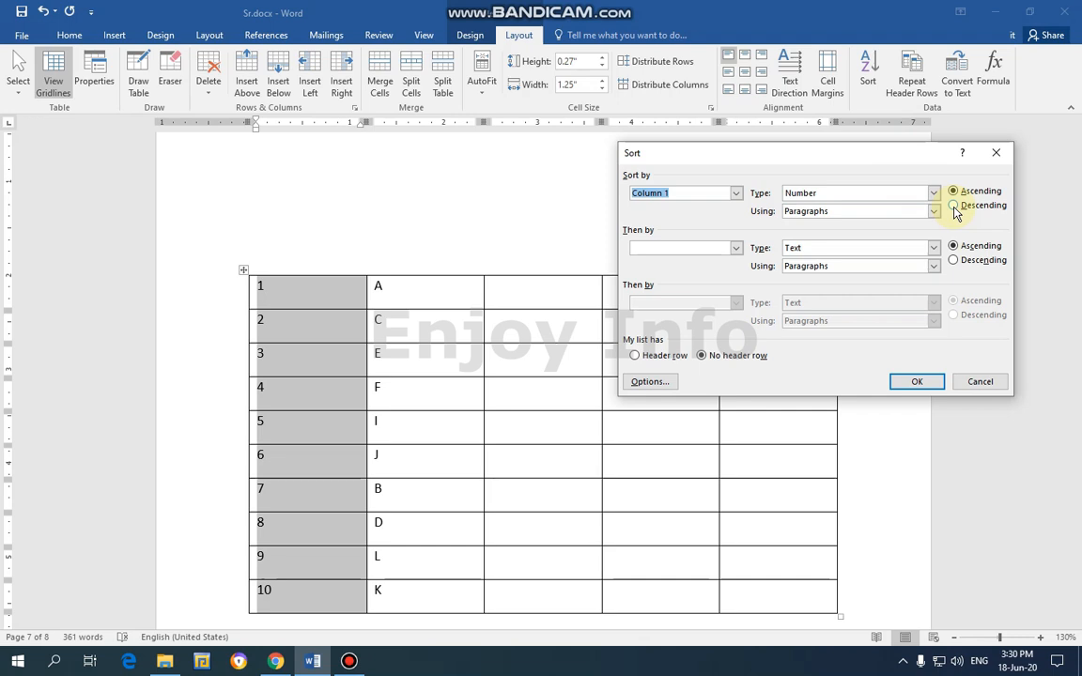
click(953, 205)
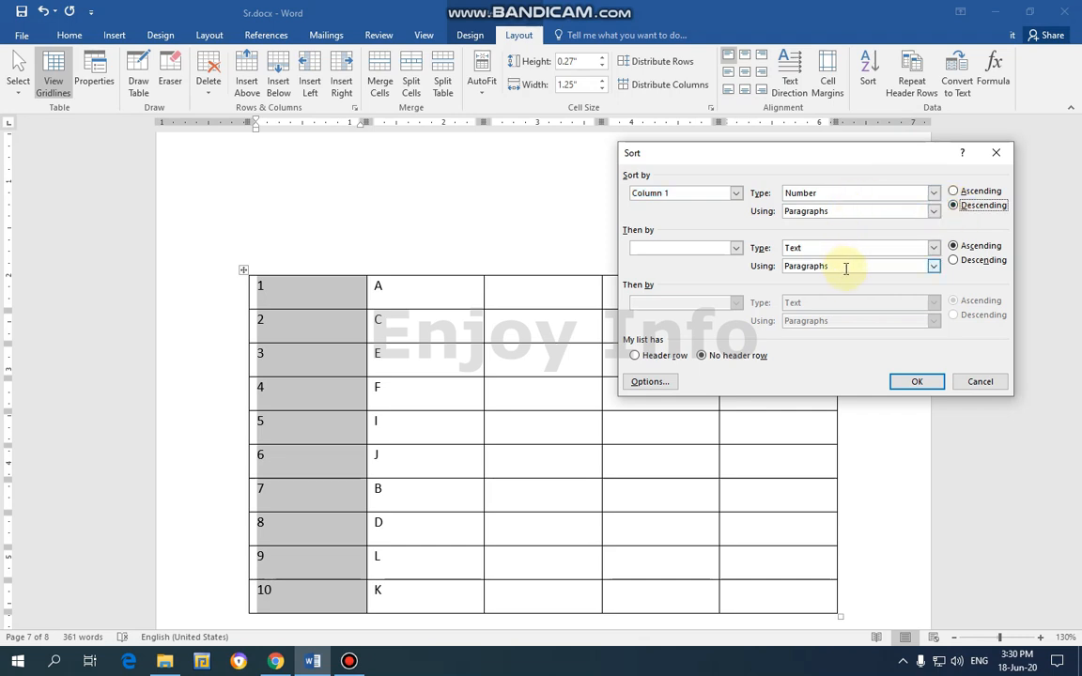
click(916, 383)
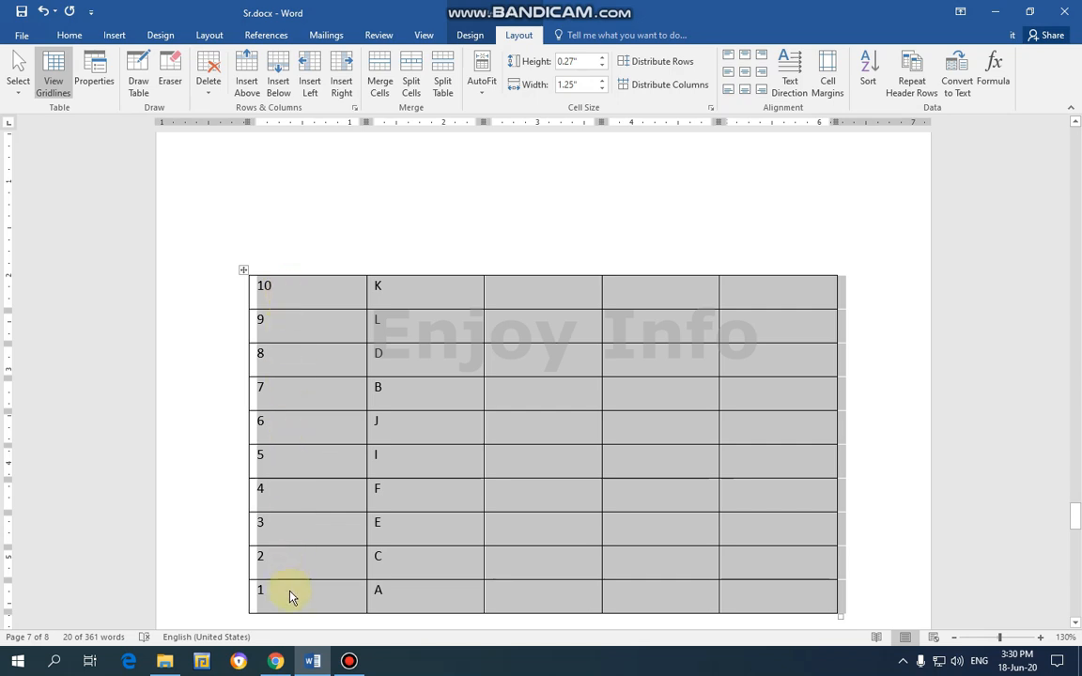
click(197, 361)
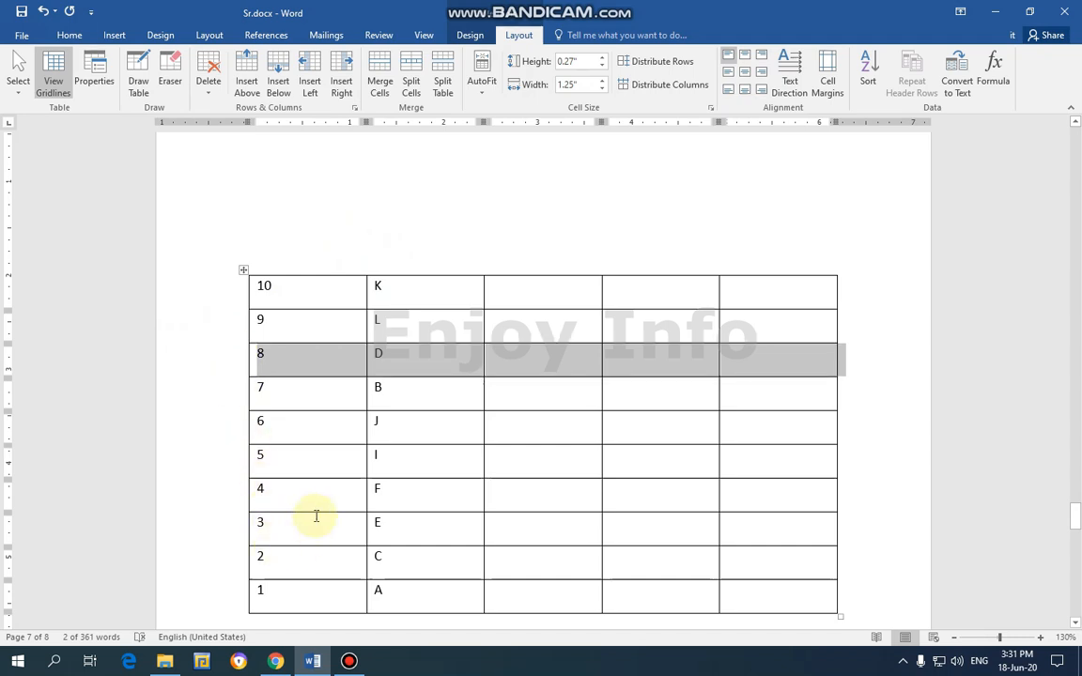
Sort the table by the letters in column 2 as text in ascending order.
click(387, 293)
drag(412, 591, 398, 299)
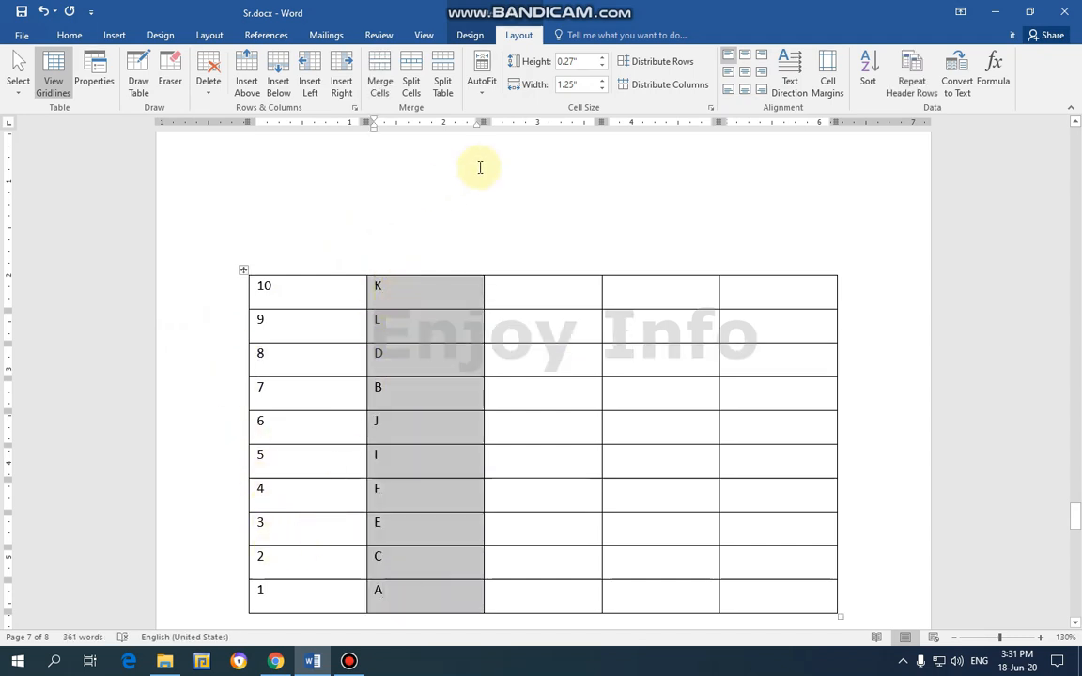
click(869, 80)
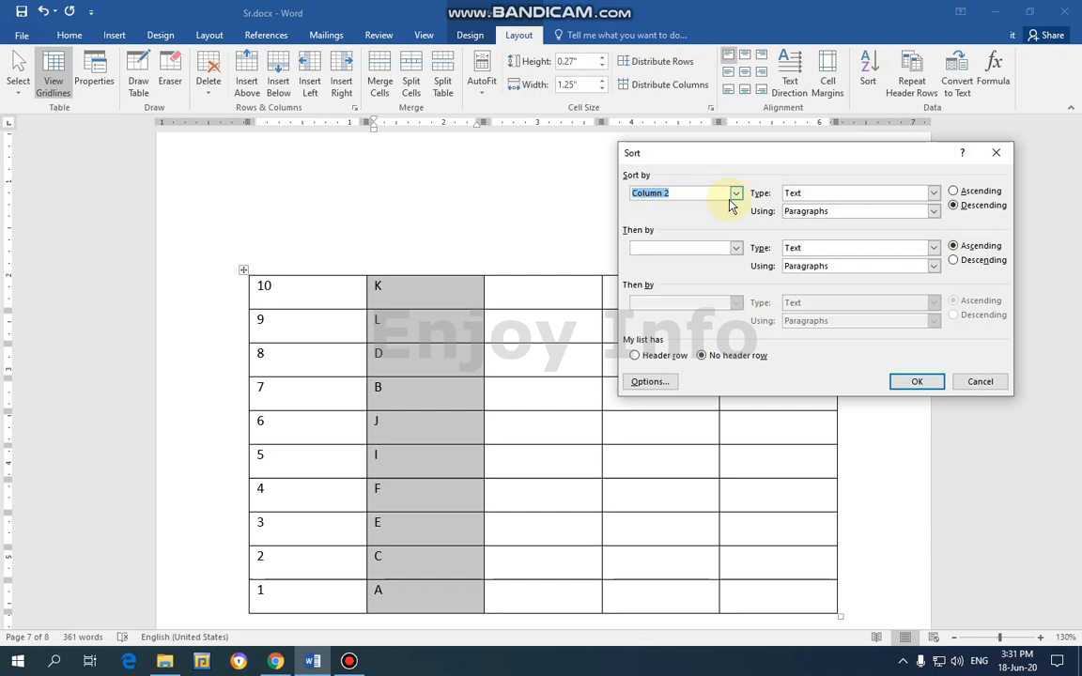
click(972, 193)
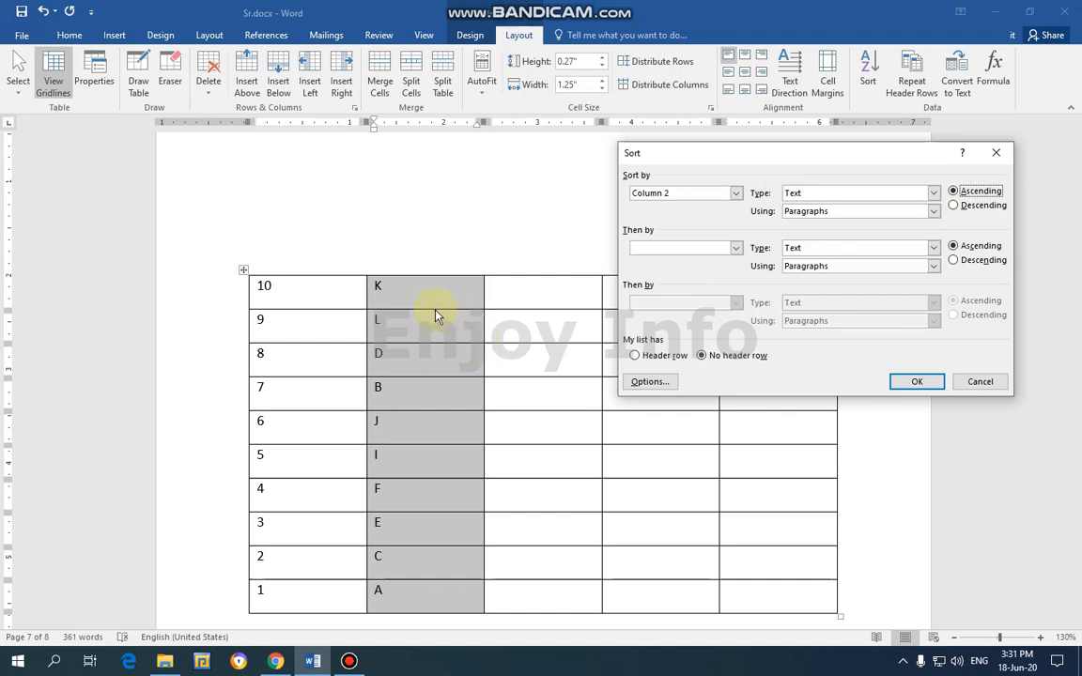
click(915, 383)
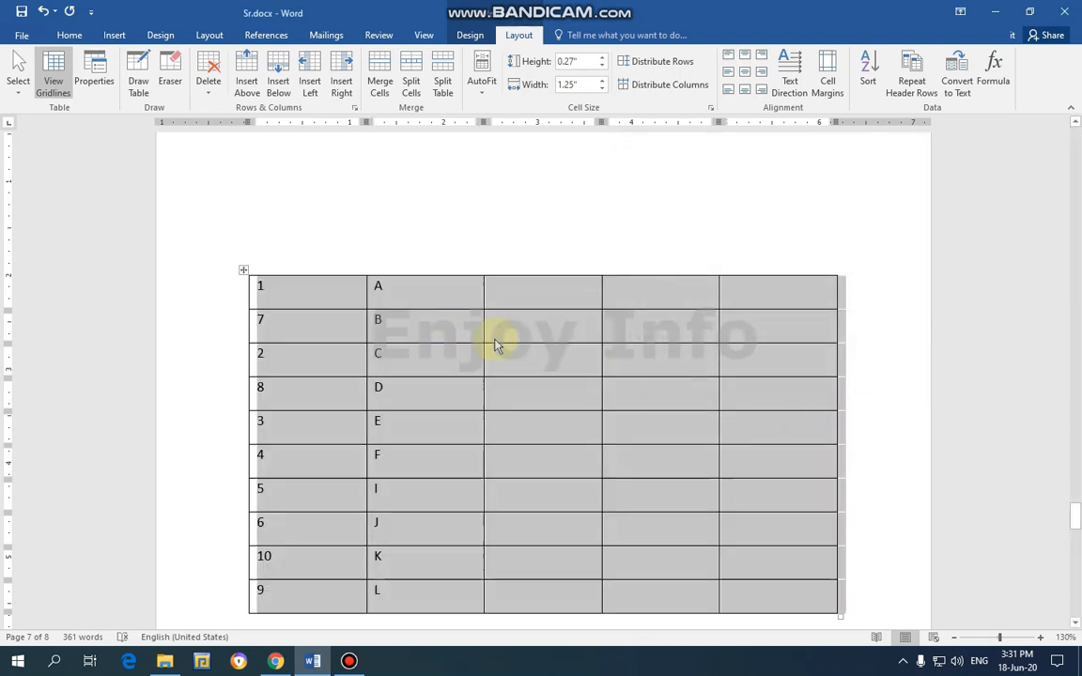
Sort the whole table by column 1 again, as numbers in descending order with no header row.
click(402, 558)
click(401, 287)
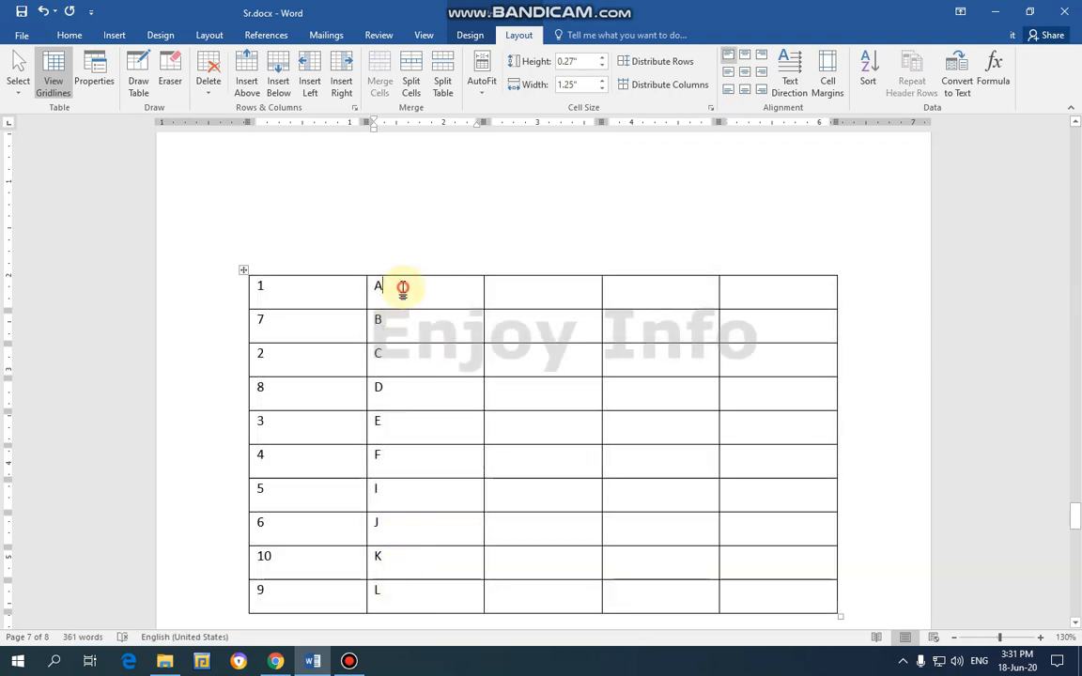
click(867, 83)
click(957, 207)
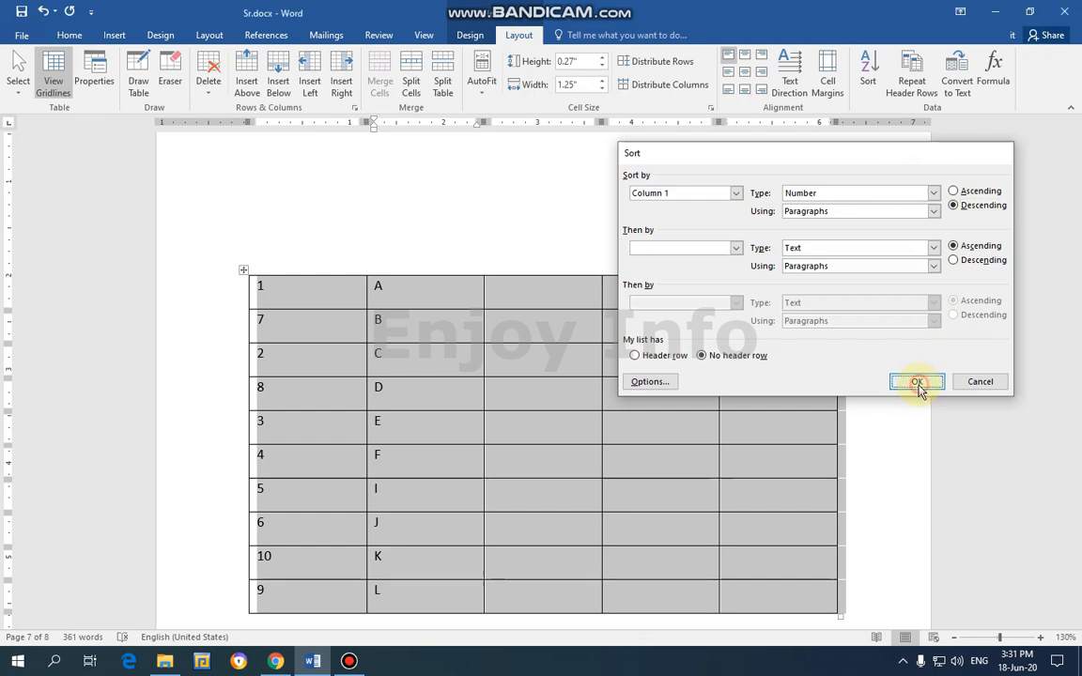
click(916, 382)
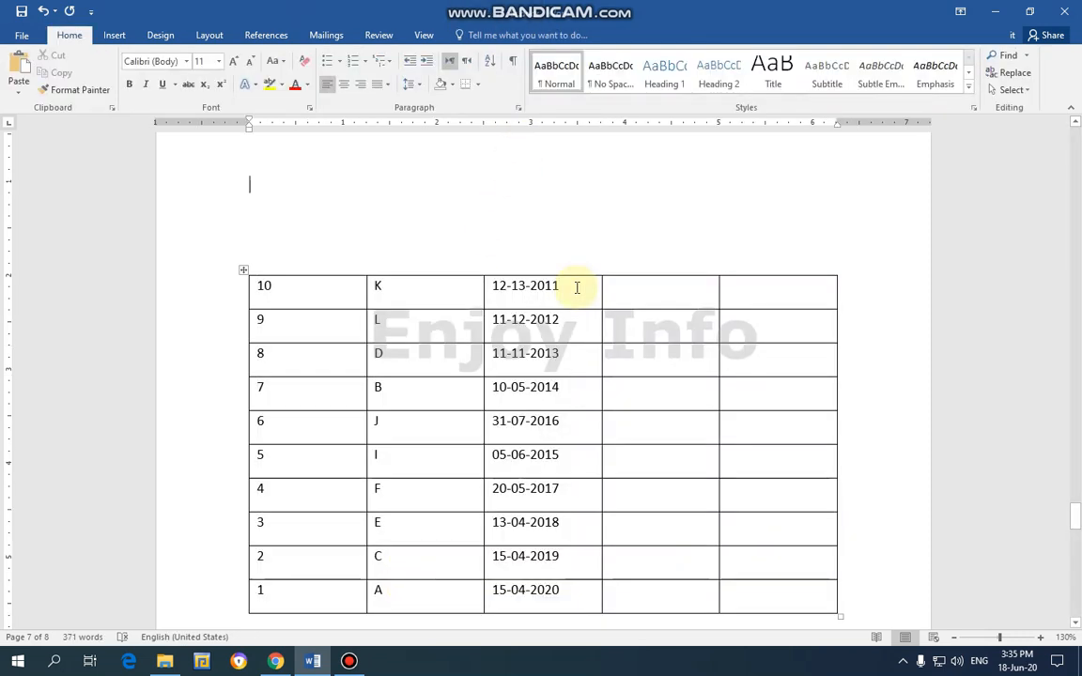
drag(576, 287, 579, 587)
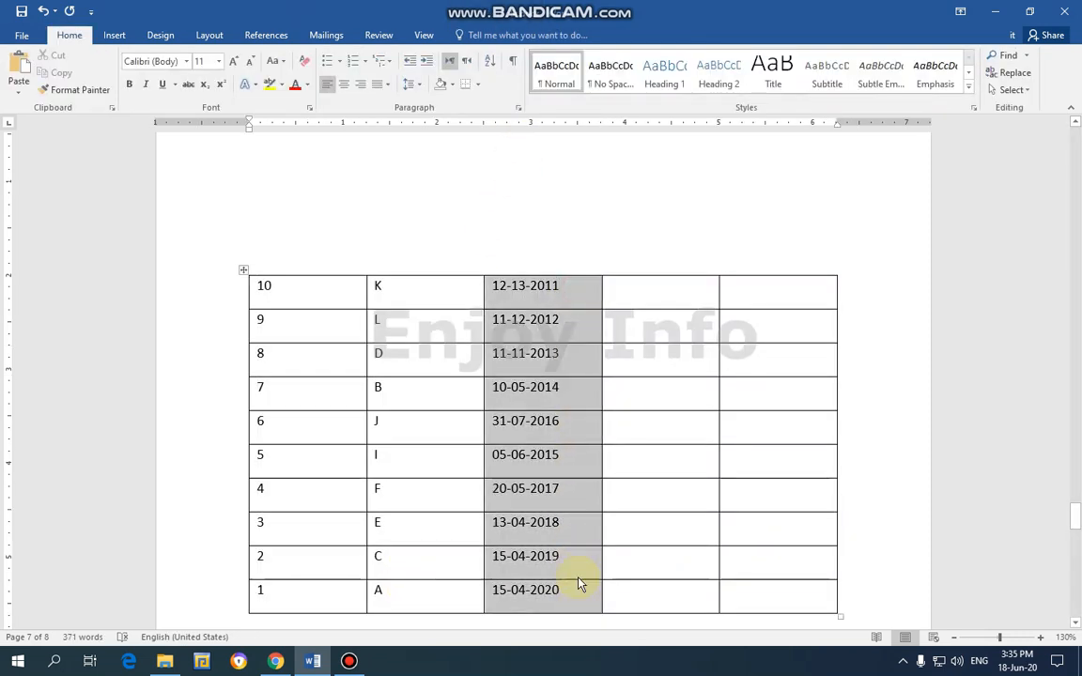
click(481, 39)
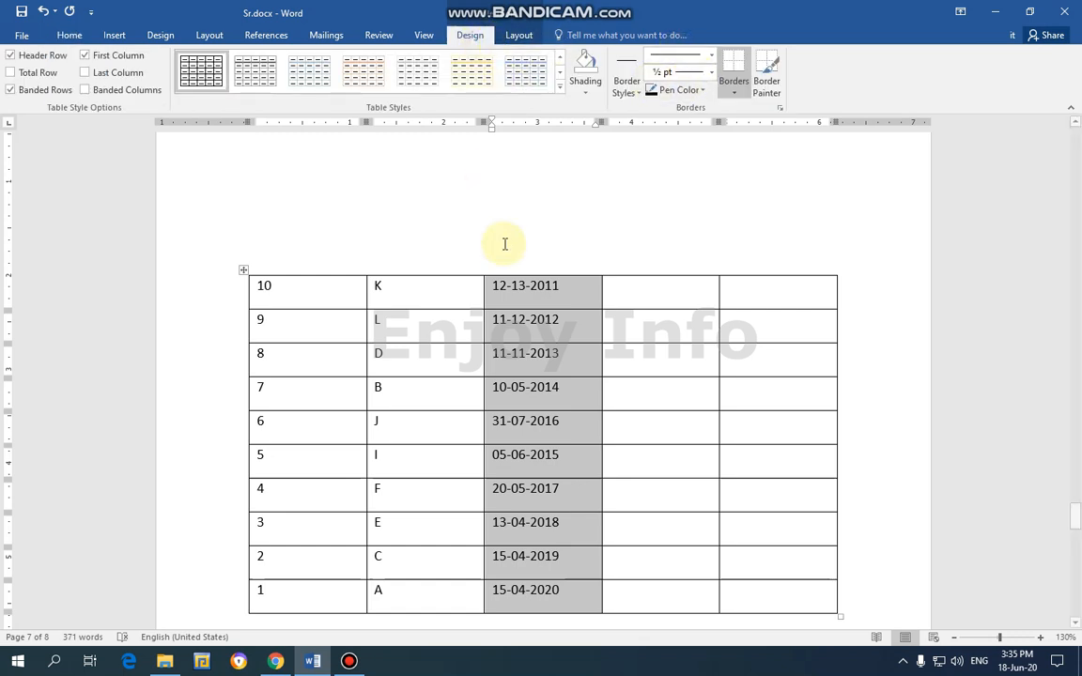
click(518, 35)
click(869, 85)
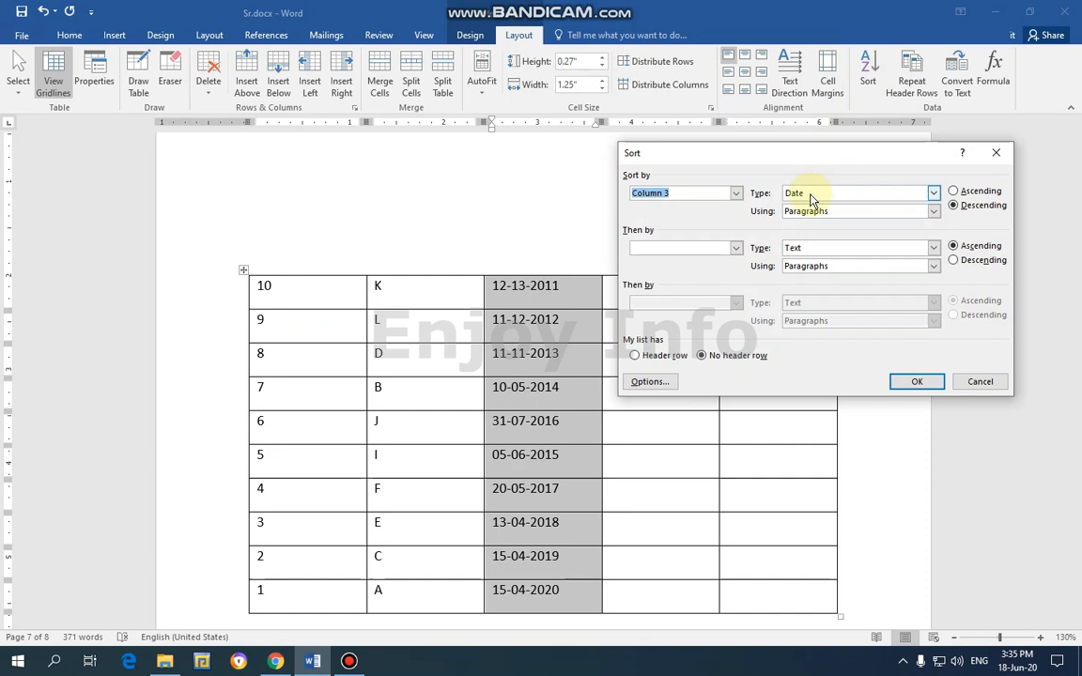
key(Return)
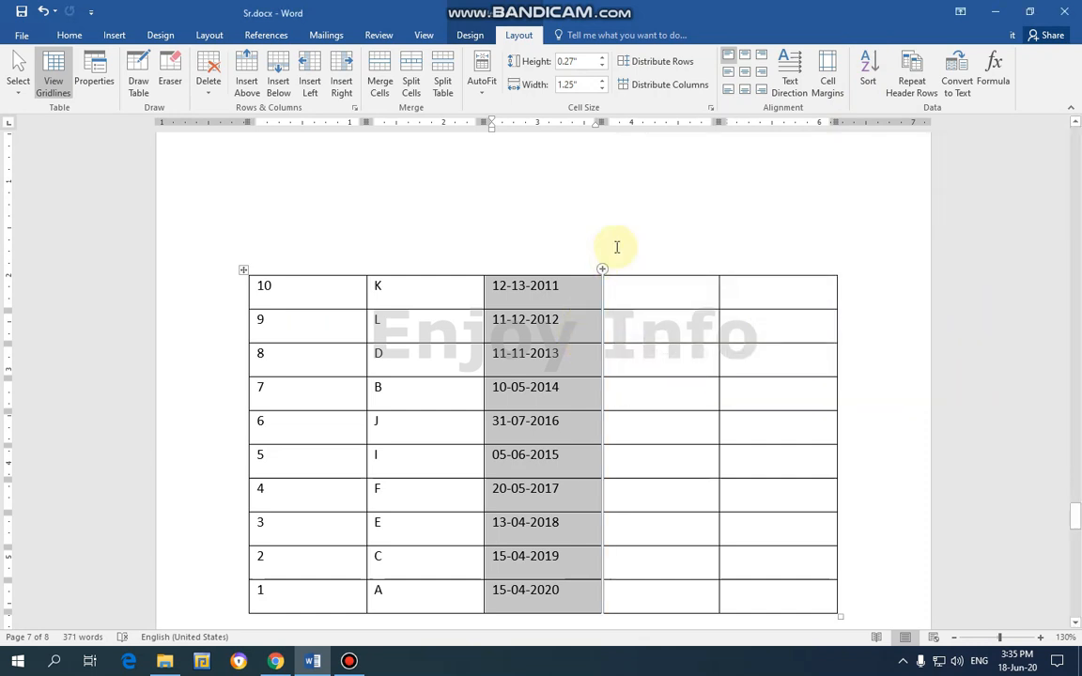
click(611, 256)
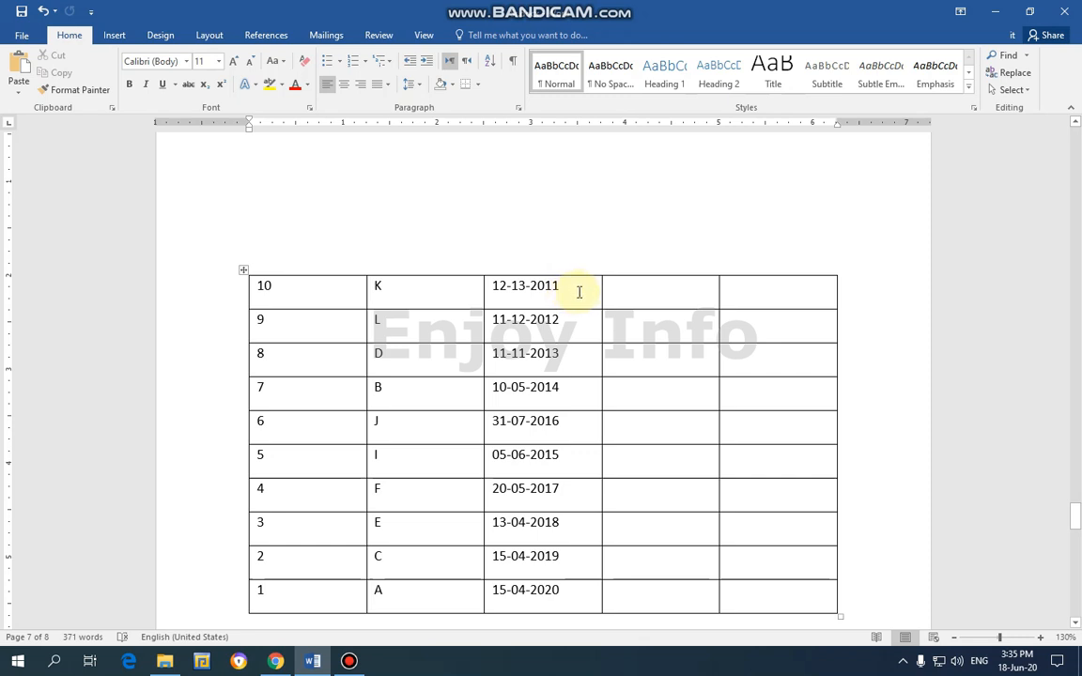
Sort the table by the dates in column 3 in ascending order, with no header row.
drag(579, 294, 565, 588)
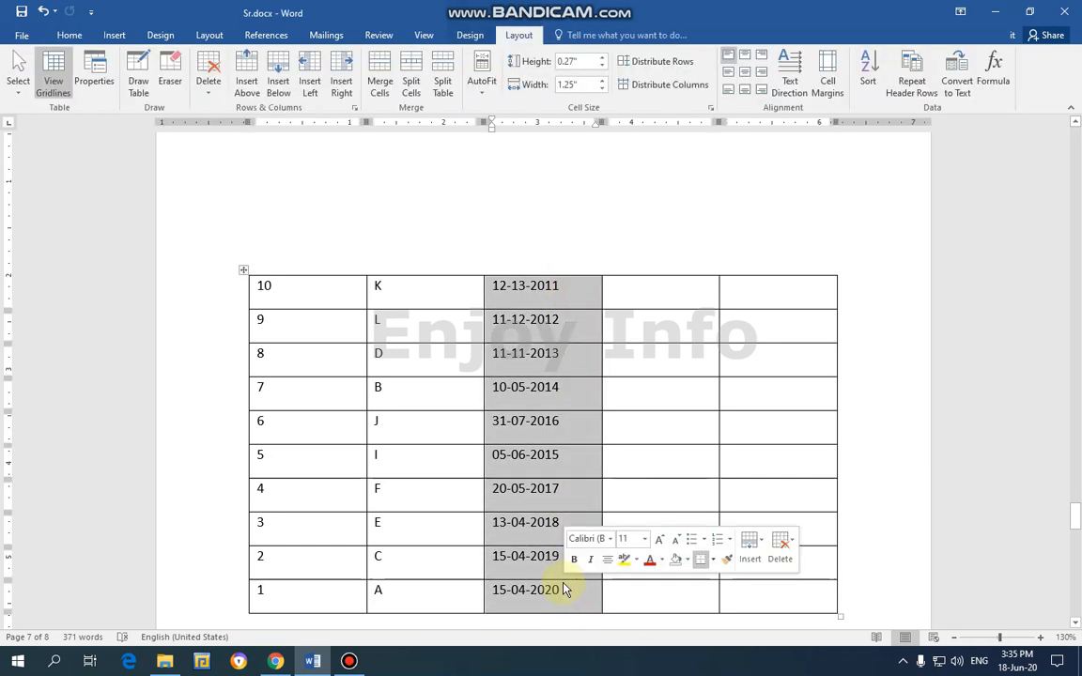
click(867, 76)
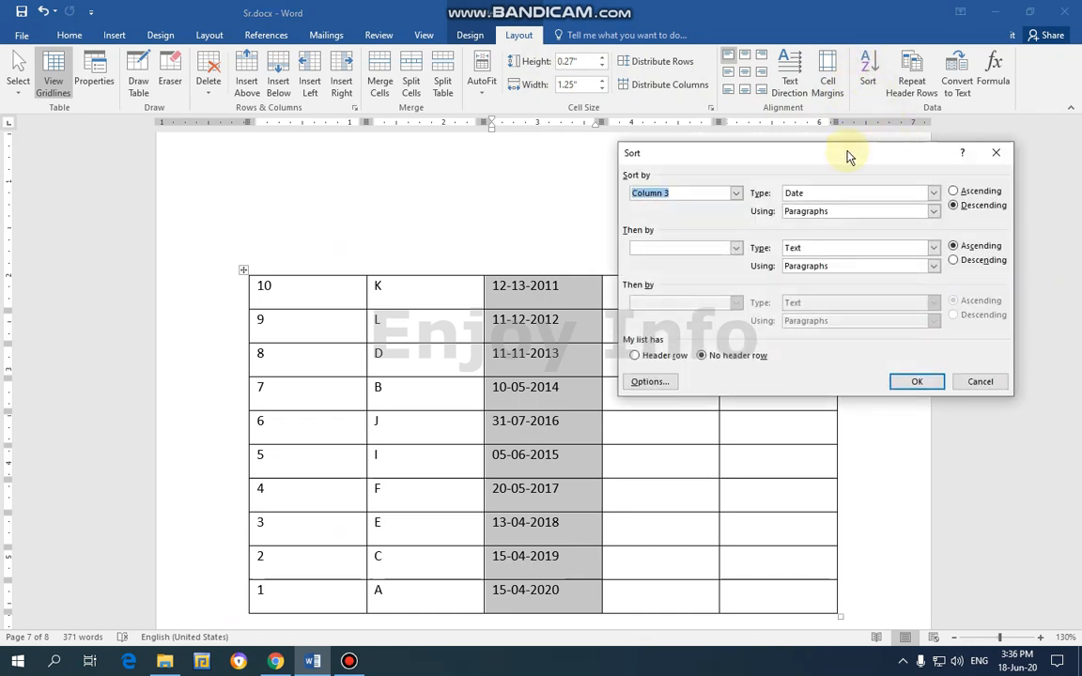
drag(849, 152, 899, 64)
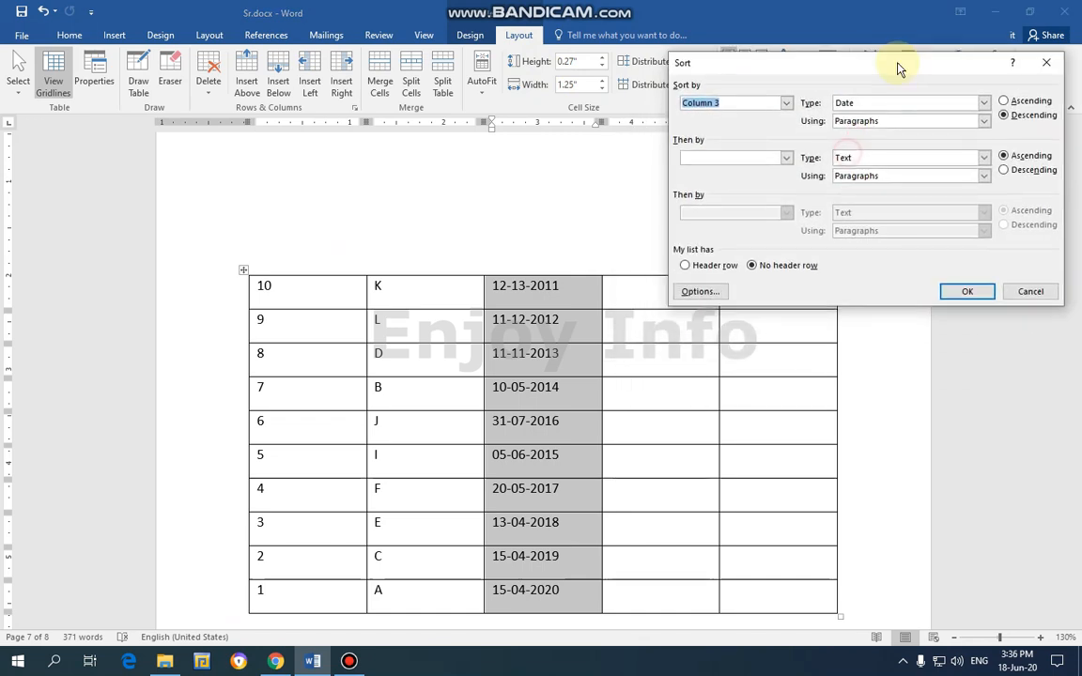
click(984, 106)
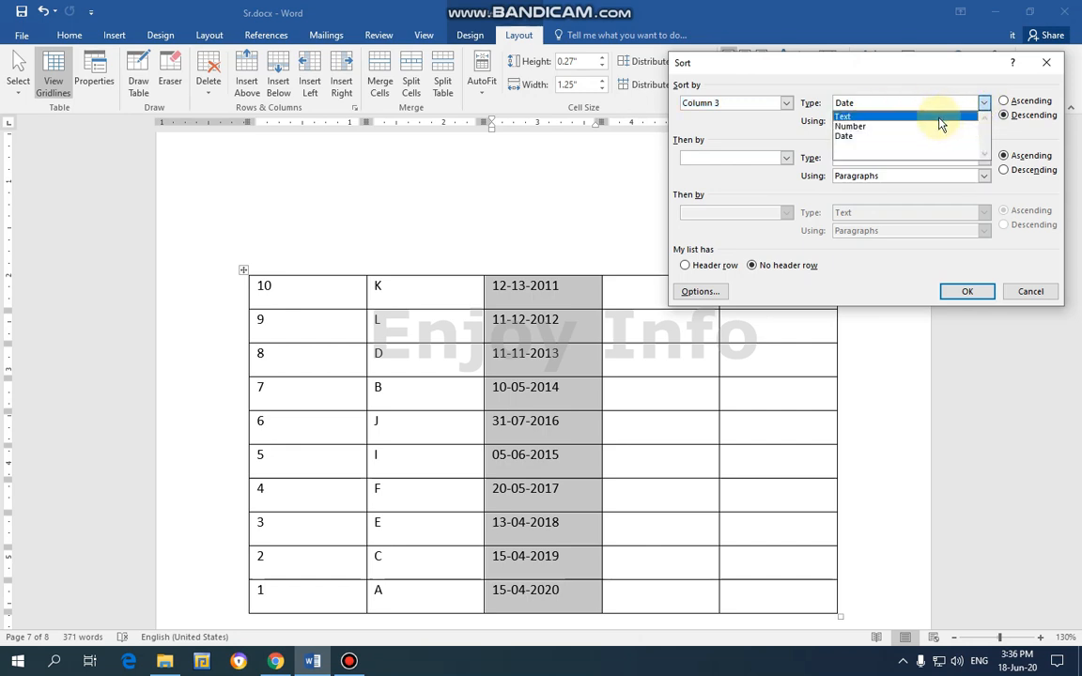
click(863, 139)
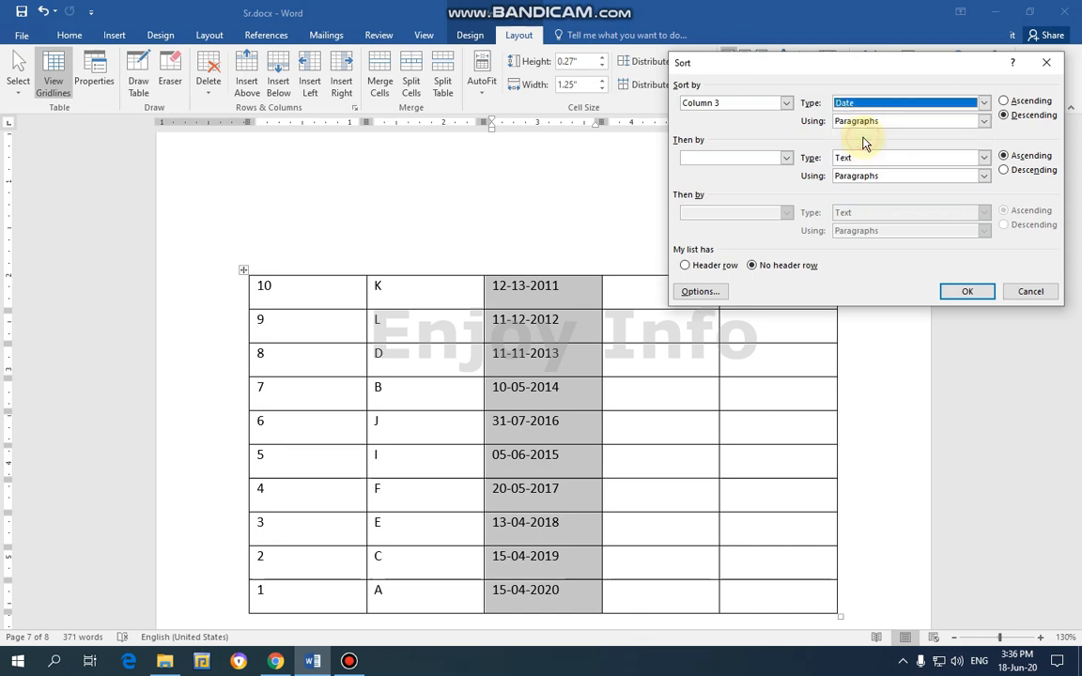
click(1004, 101)
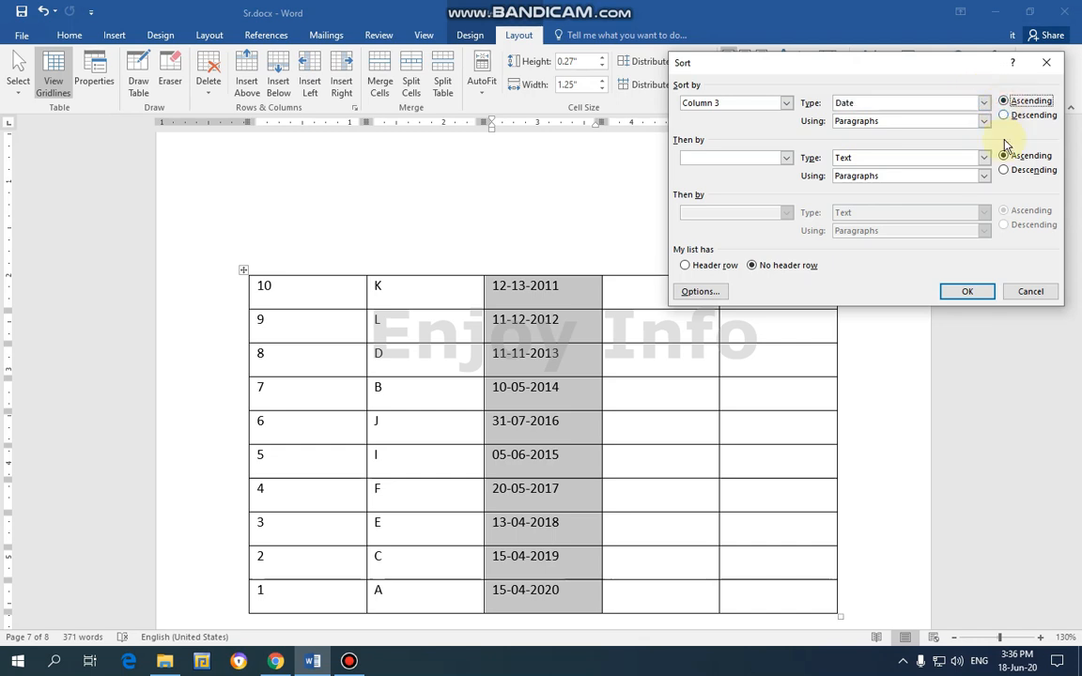
click(967, 292)
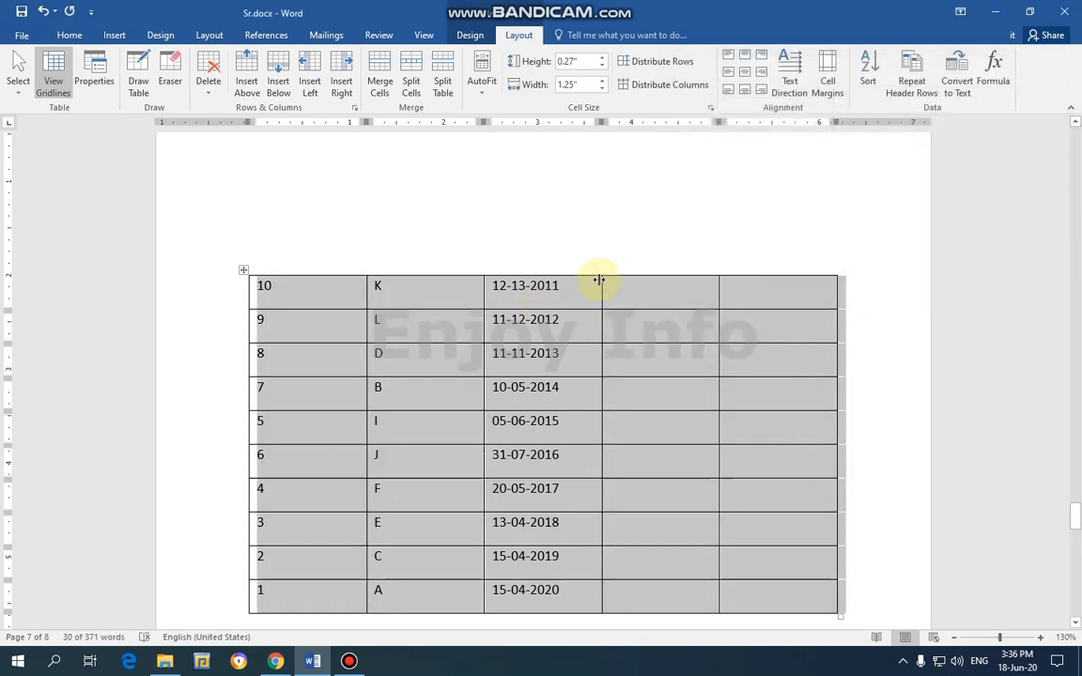
click(579, 266)
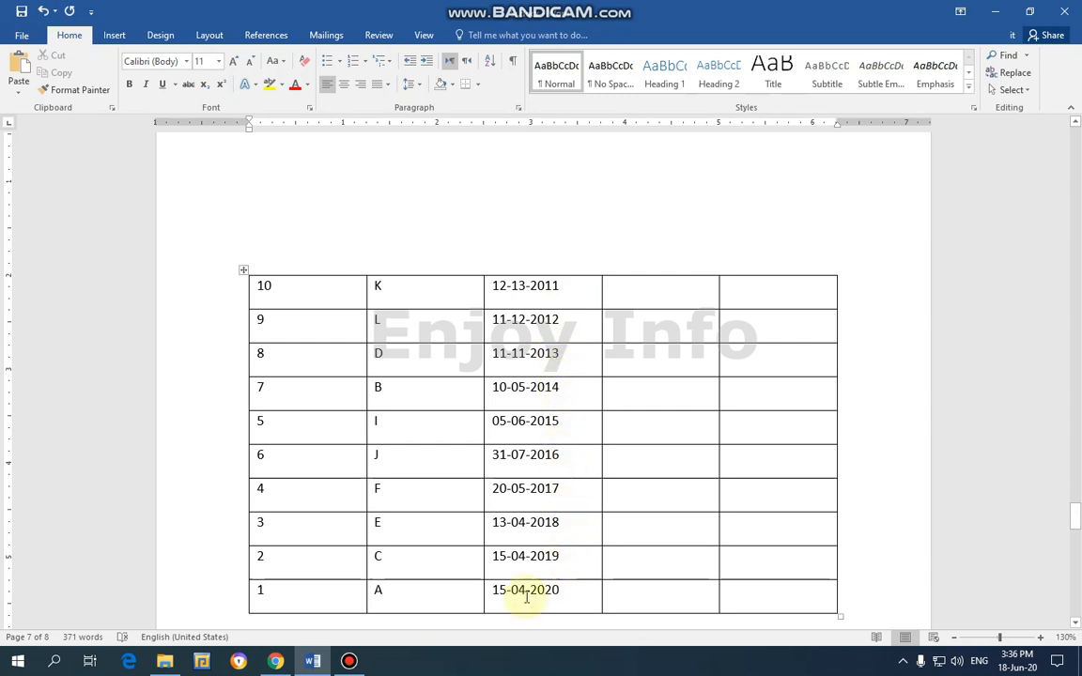
Sort the table by column 3 as dates in descending order.
drag(561, 586, 579, 300)
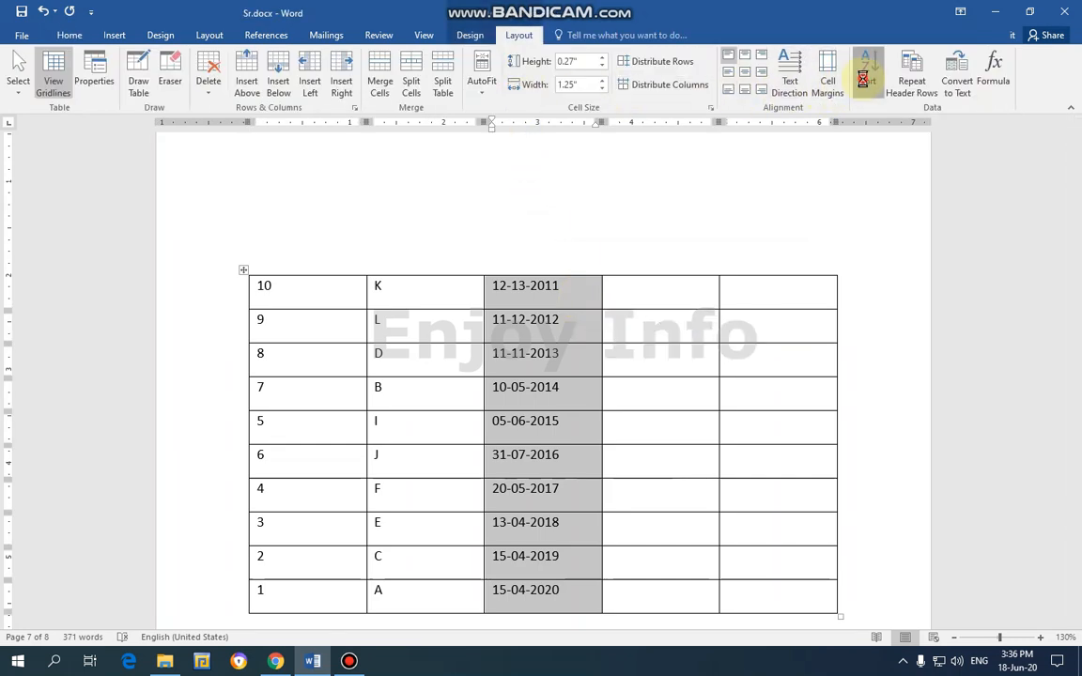
click(867, 76)
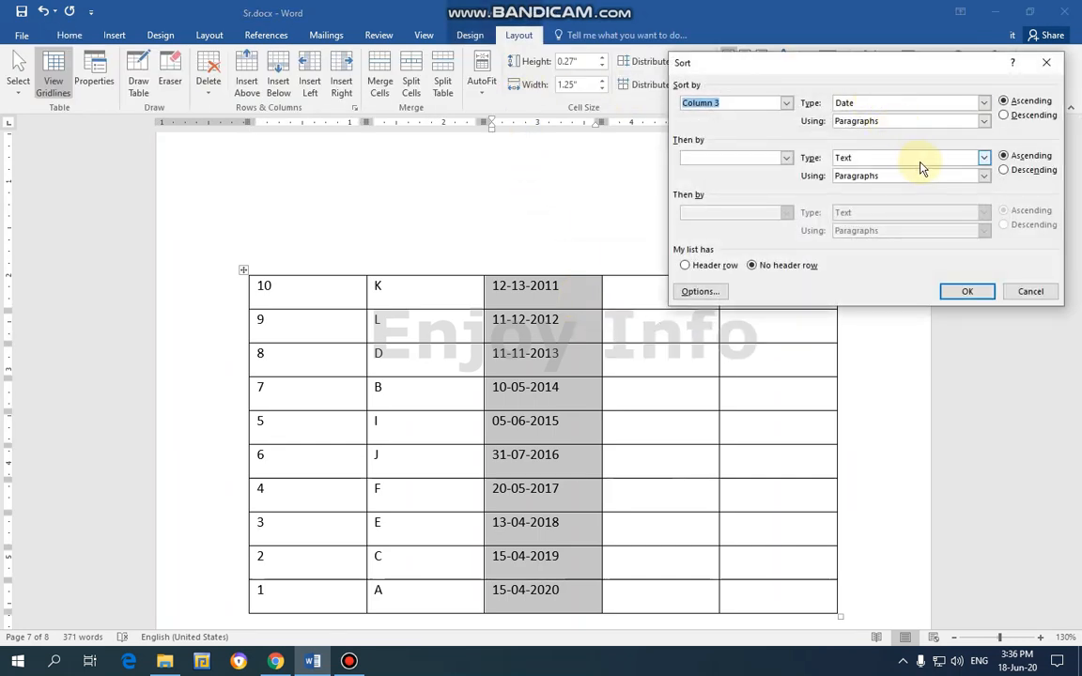
click(1015, 121)
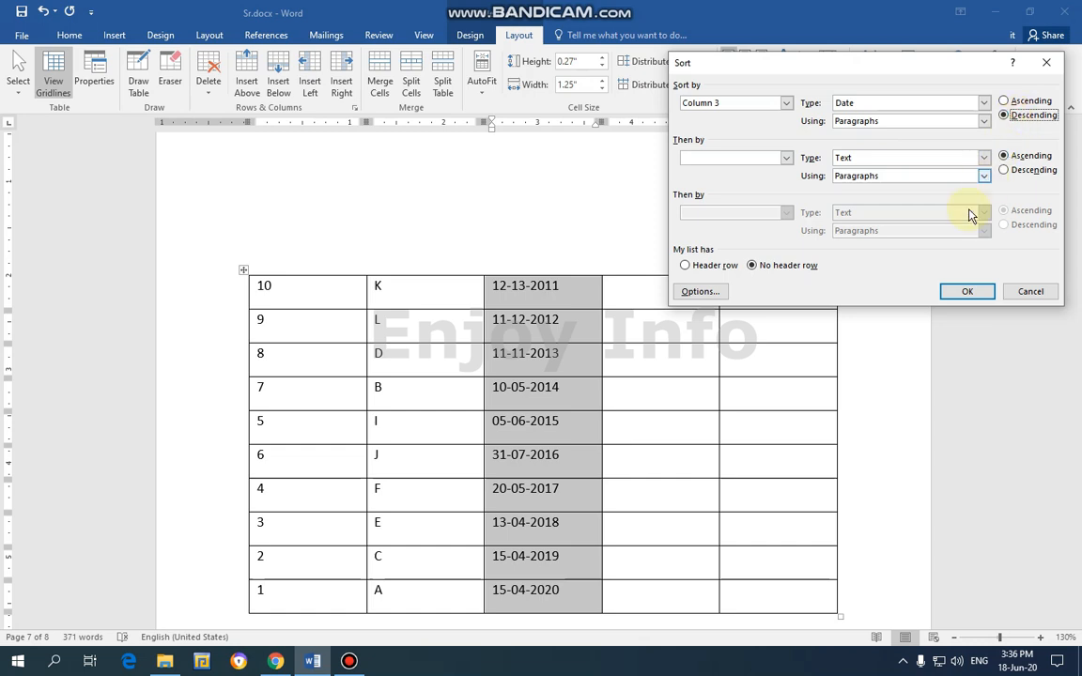
click(965, 292)
click(615, 259)
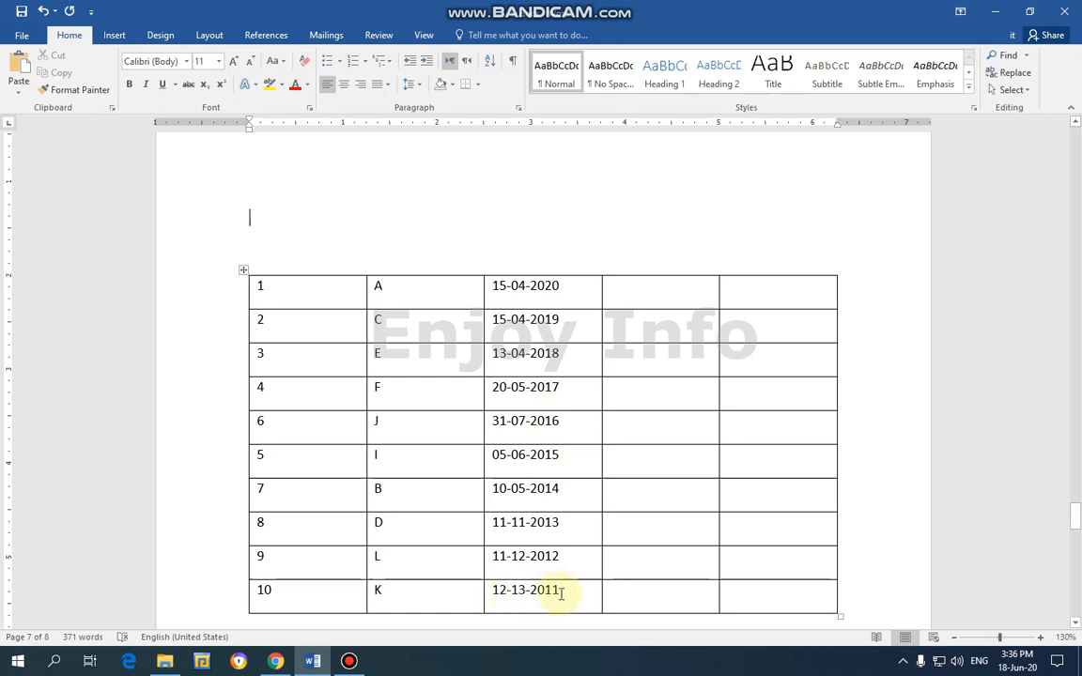
click(569, 303)
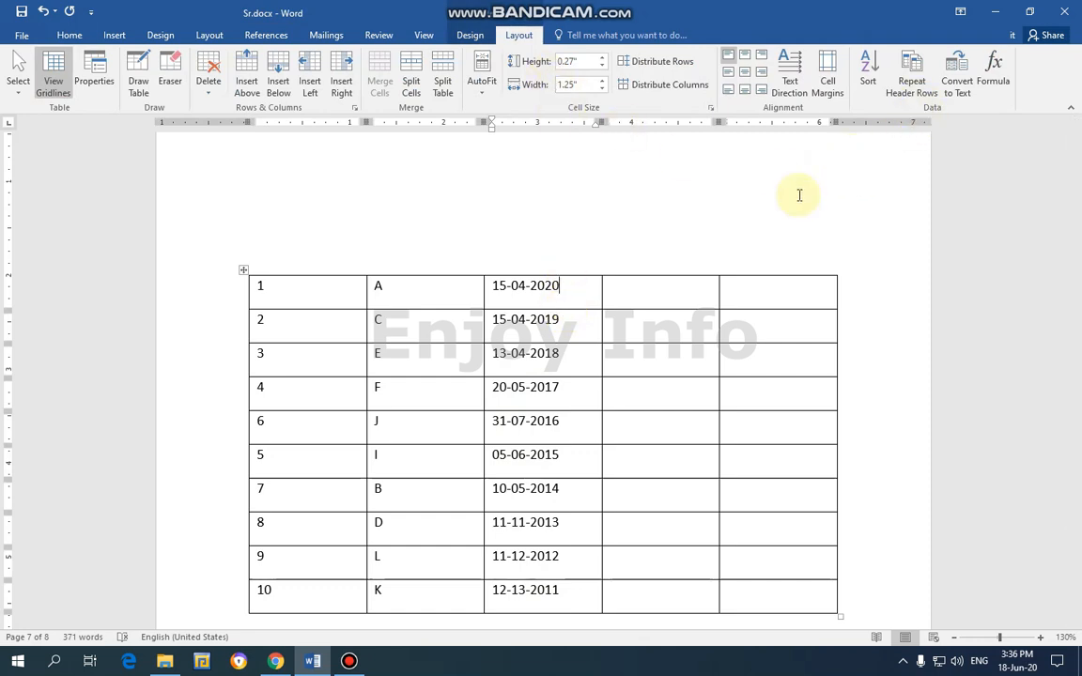
click(777, 215)
Insert a blank row above the Acer row where the company table continues on its second page.
scroll(845, 299, up, 5)
scroll(844, 298, up, 10)
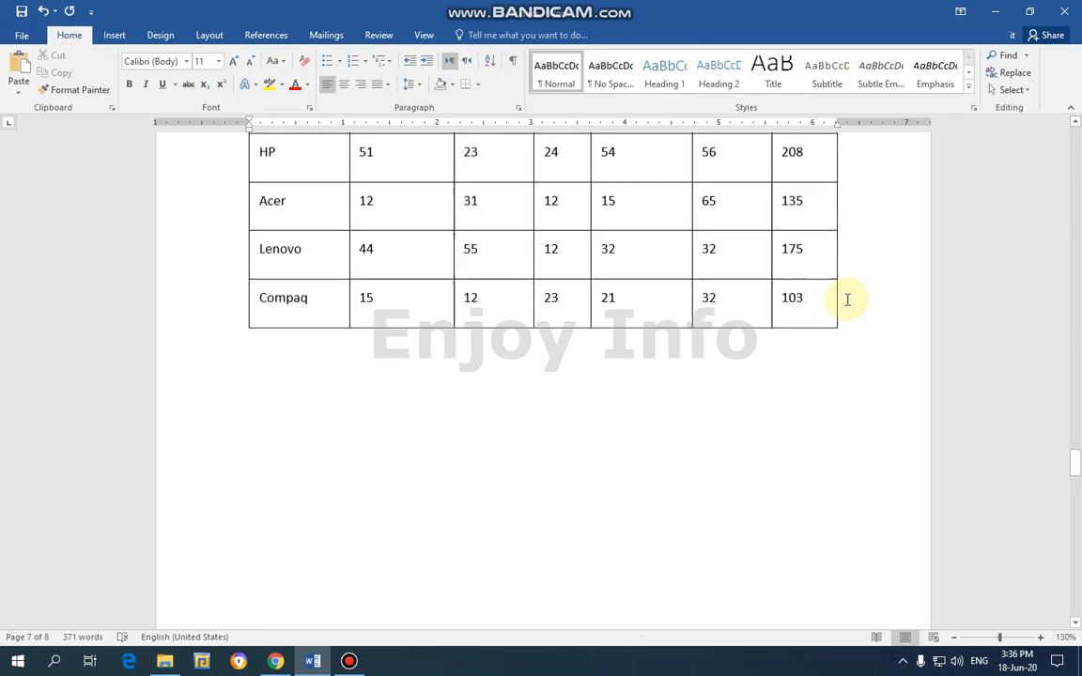
scroll(845, 298, up, 8)
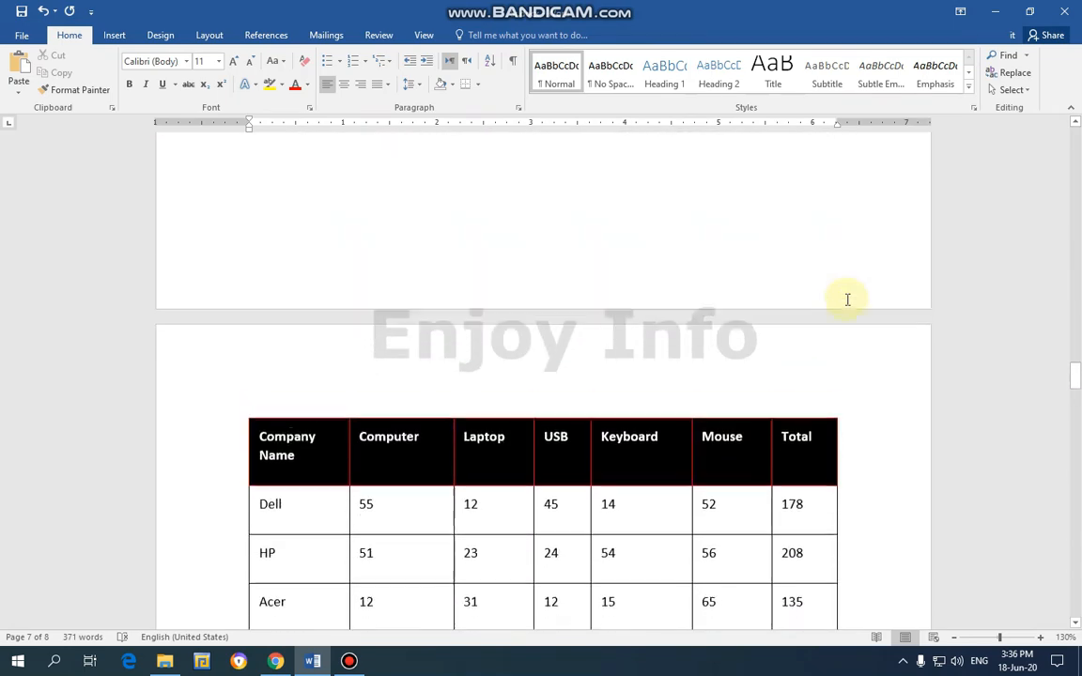
ctrl+scroll(687, 292, down, 9)
ctrl+scroll(690, 297, down, 2)
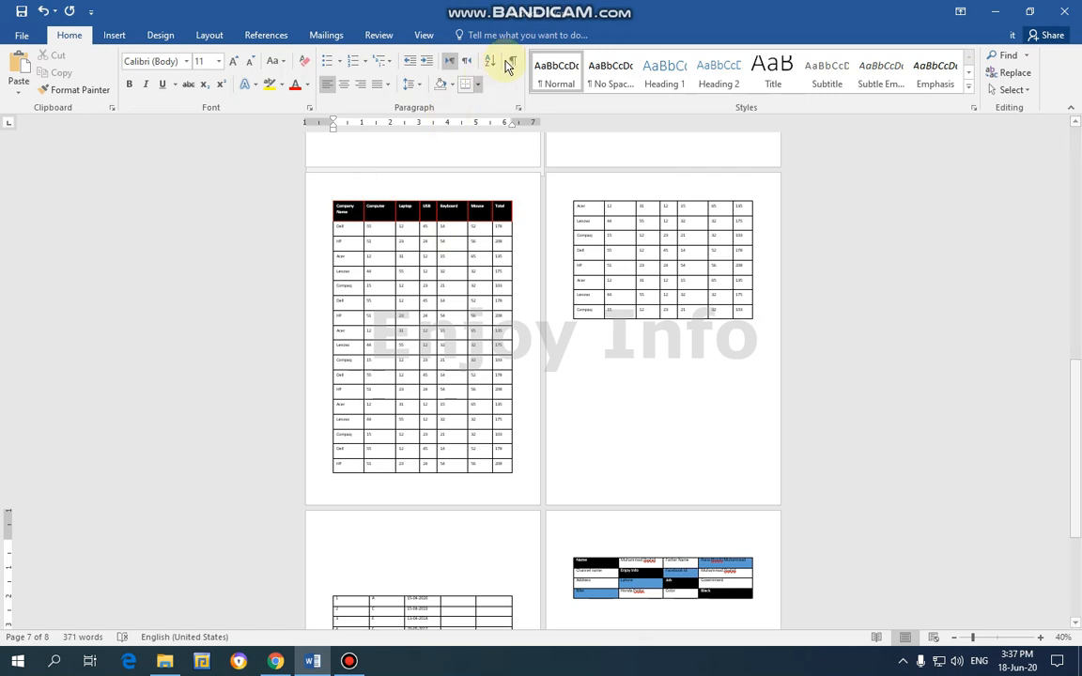
click(421, 36)
double_click(437, 228)
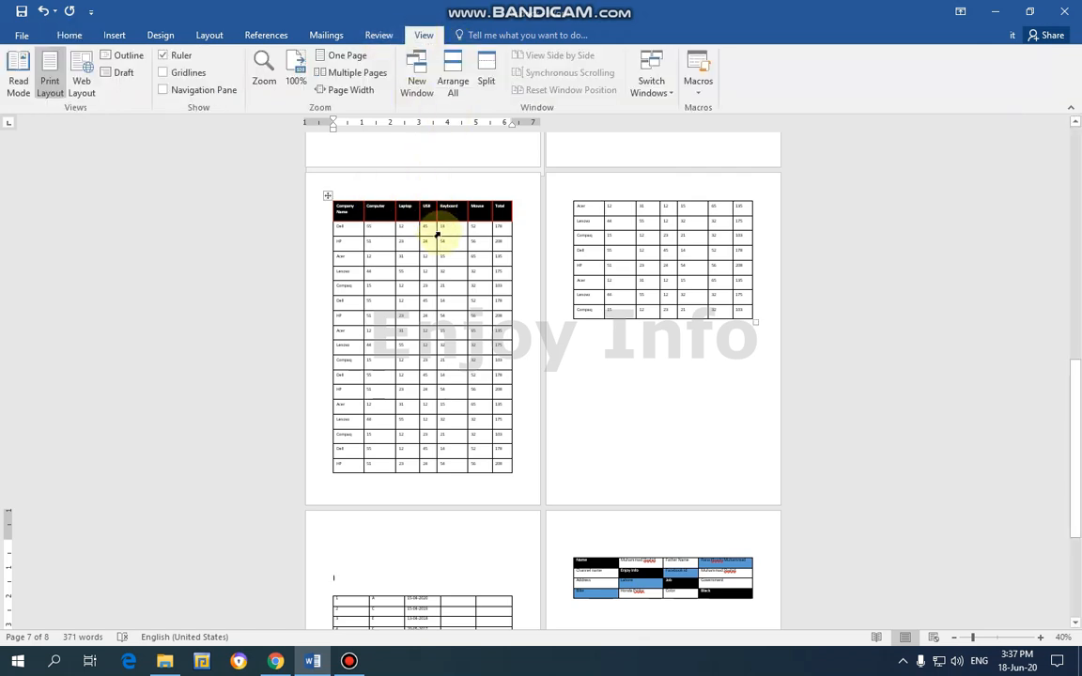
click(517, 35)
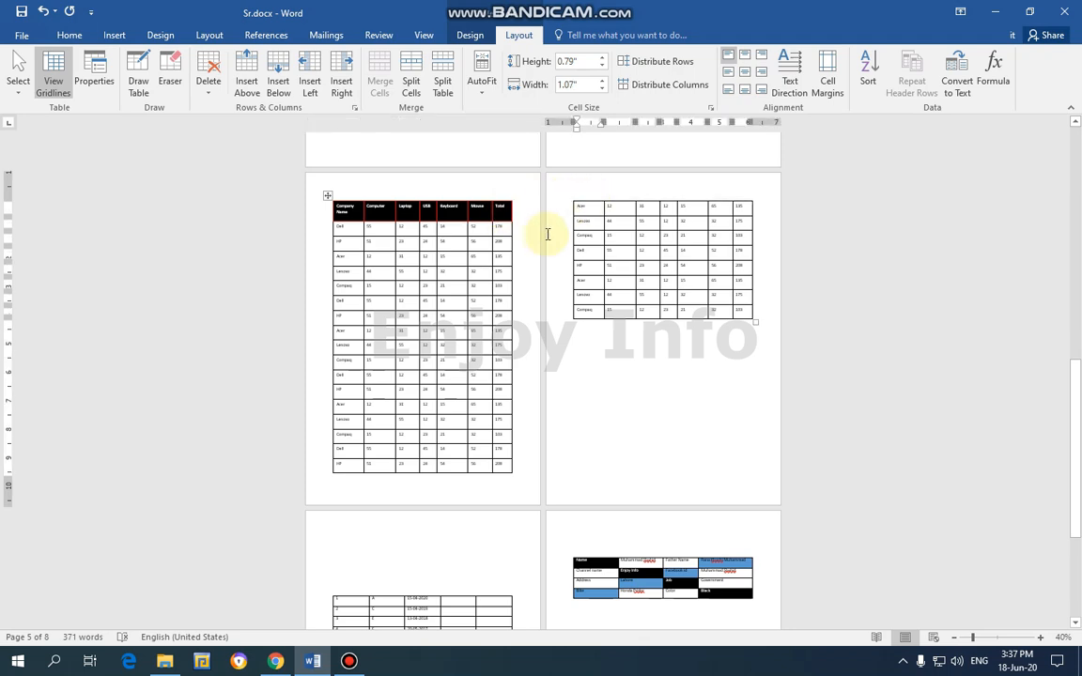
click(246, 89)
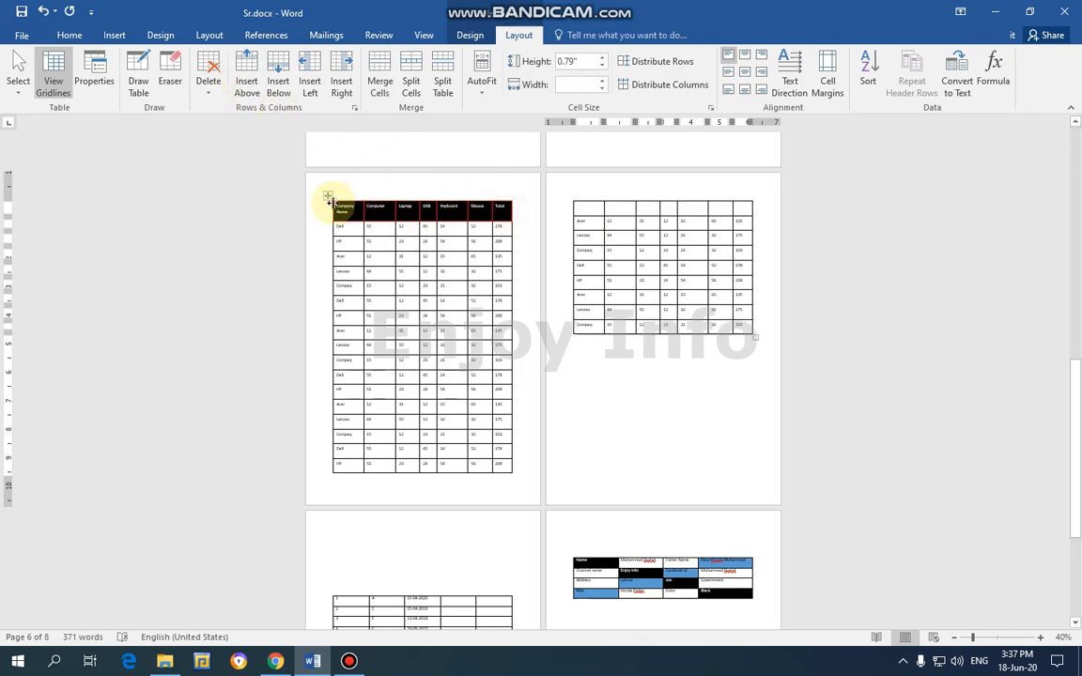
Try copying the company table's header row into the blank row on the second page, then undo the paste.
click(338, 206)
right_click(339, 208)
click(375, 234)
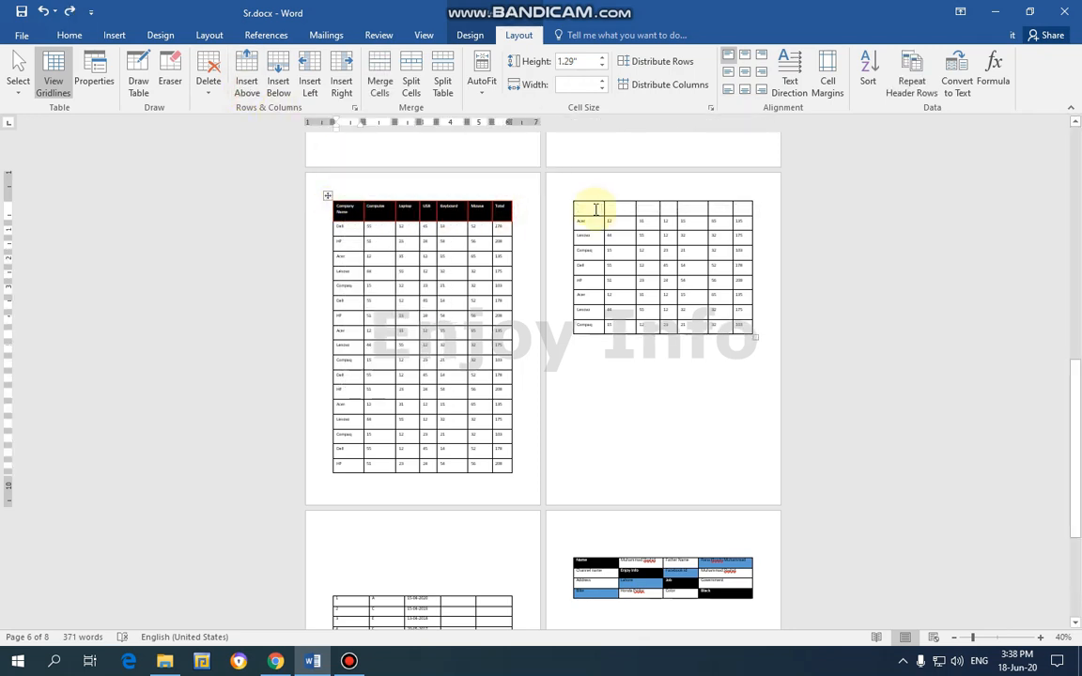
click(596, 209)
text(Company Name	Computer	Laptop	USB	Keyboard	Mouse	Total)
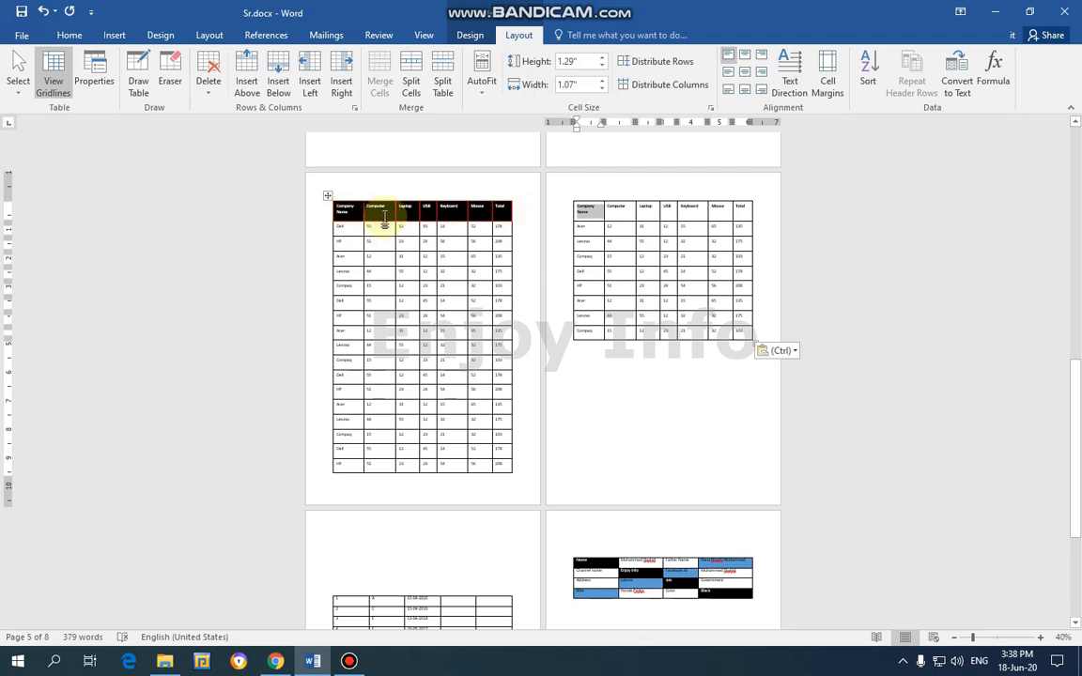
click(610, 214)
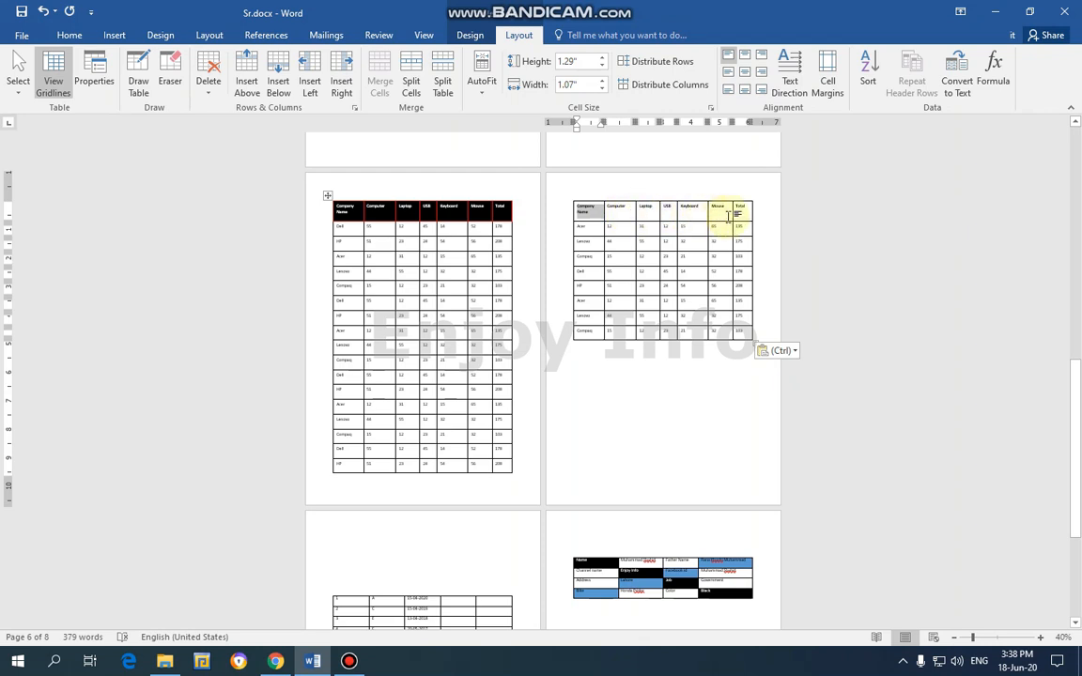
key(ctrl+z)
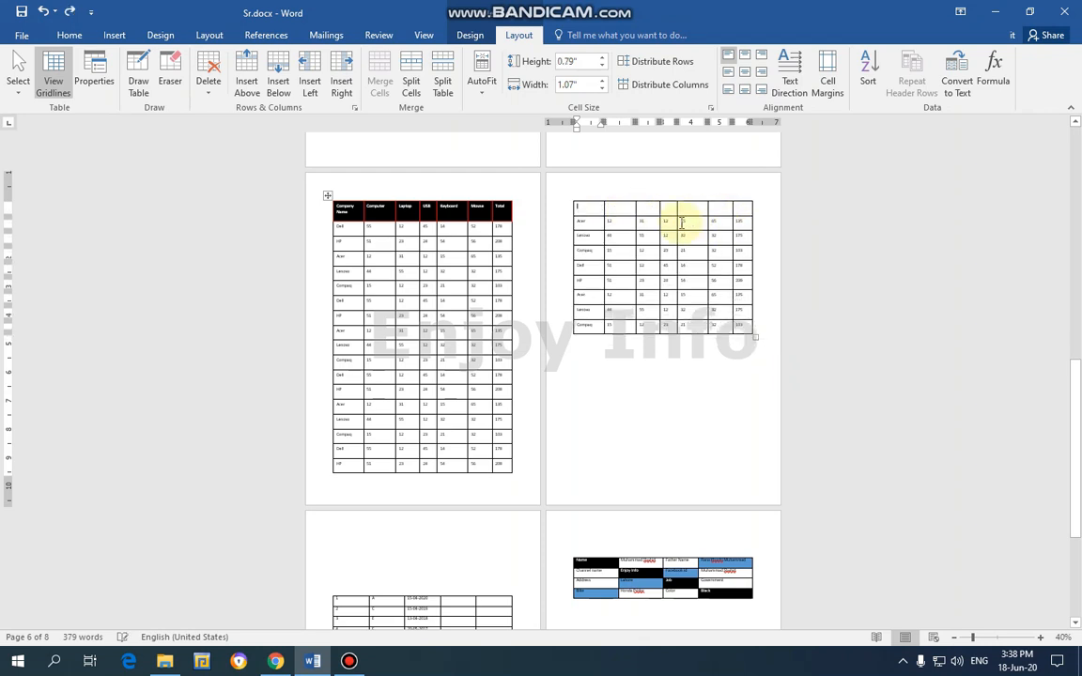
Copy the header row again and paste it with its black formatting over the blank row on the second page.
drag(504, 208, 475, 212)
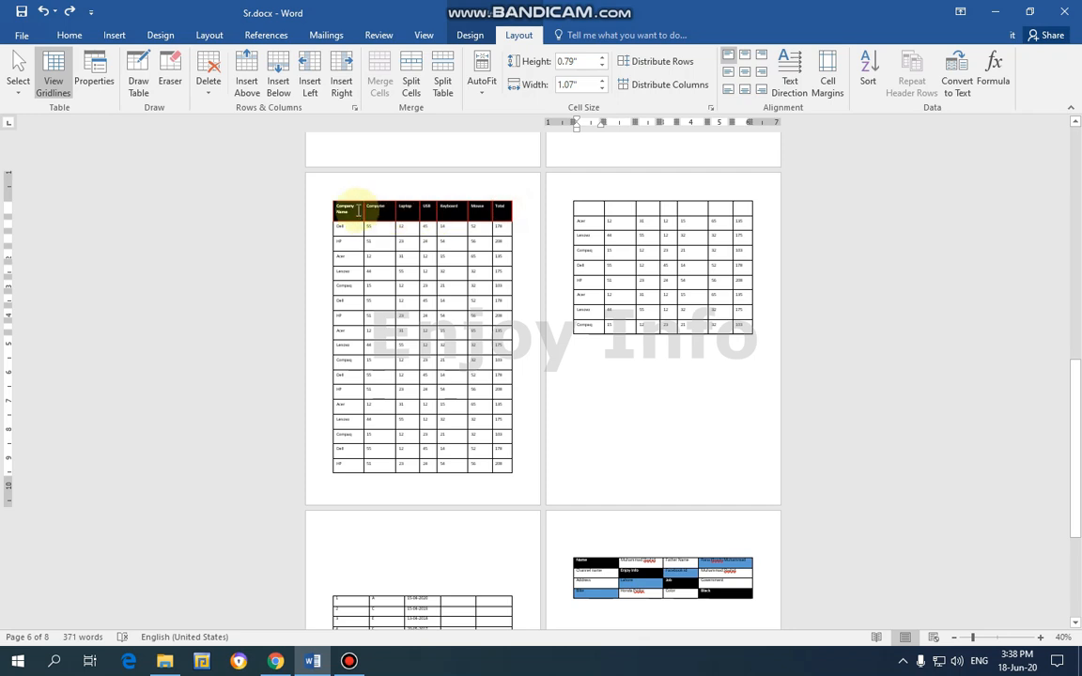
click(326, 212)
right_click(342, 213)
click(366, 237)
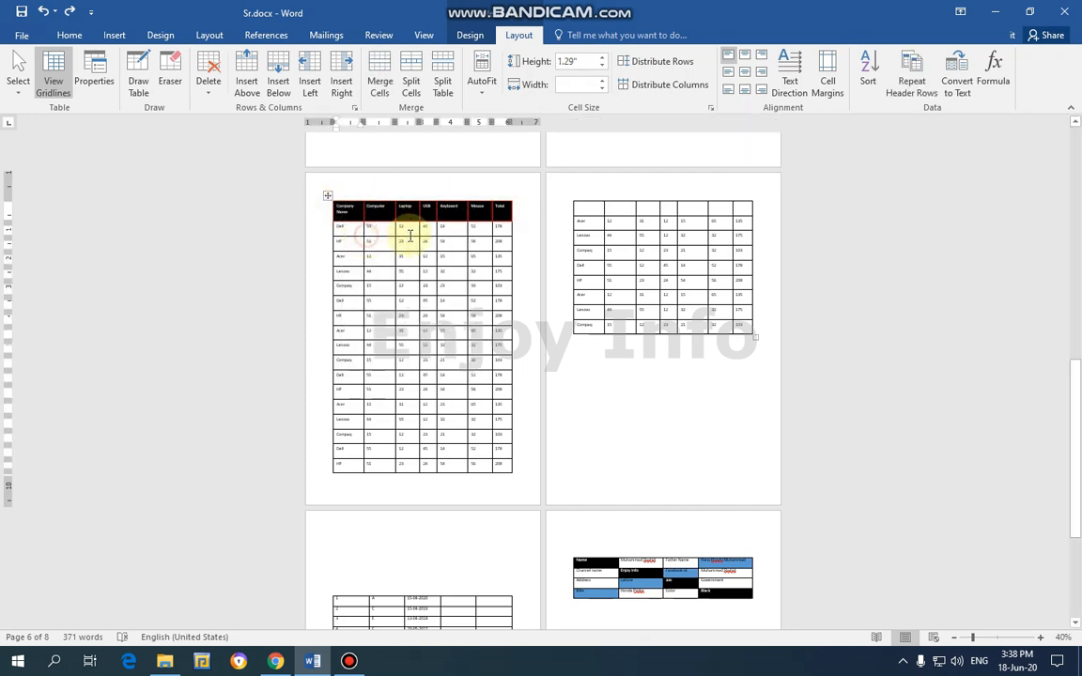
click(589, 208)
right_click(588, 208)
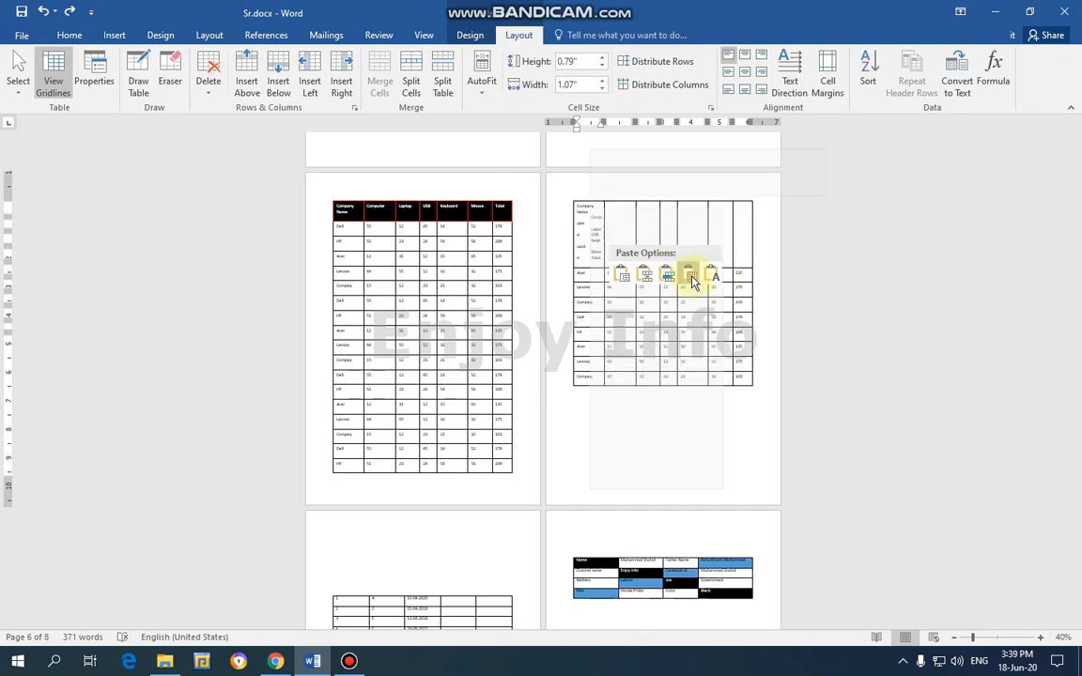
click(689, 273)
click(759, 231)
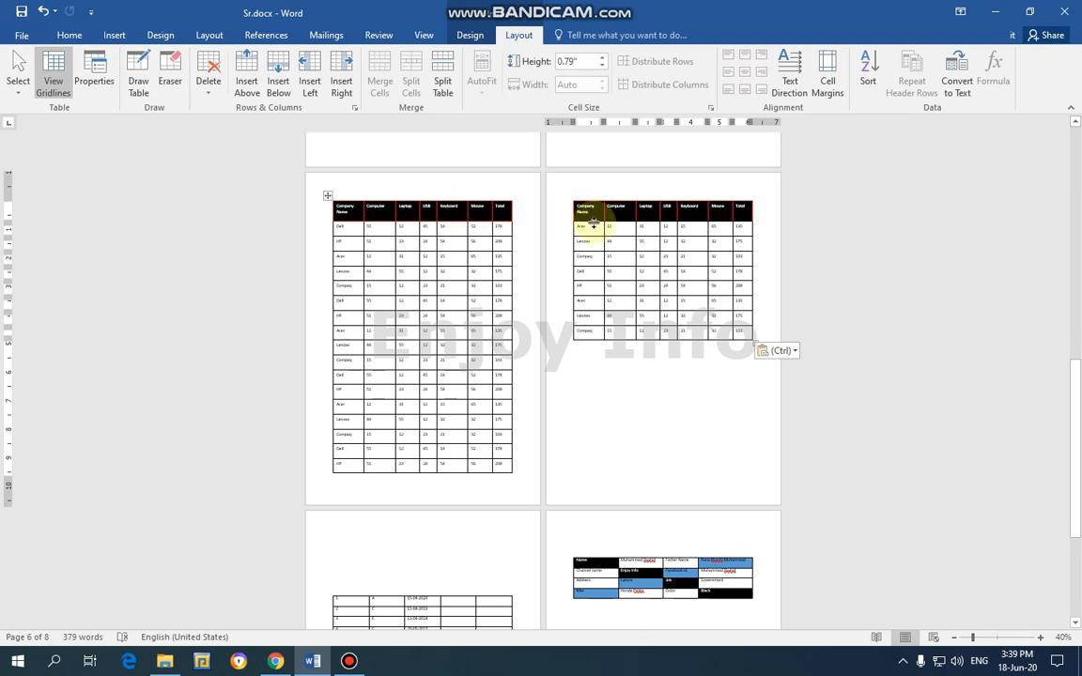
click(670, 403)
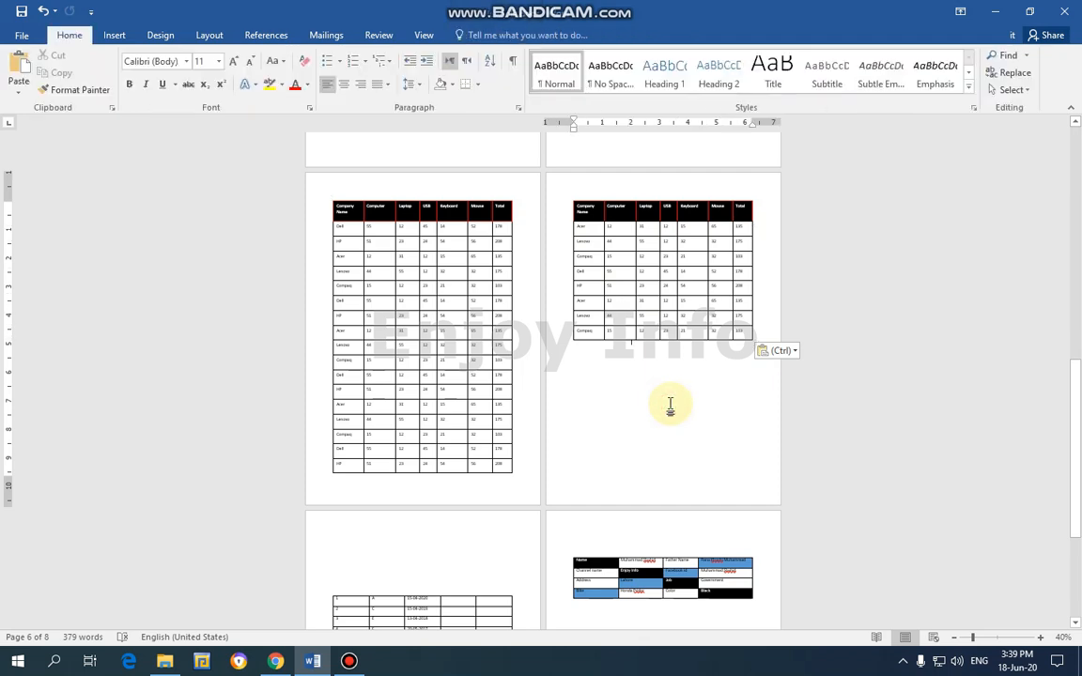
Undo the header paste and the blank row insertion on the table's second page.
key(ctrl+z)
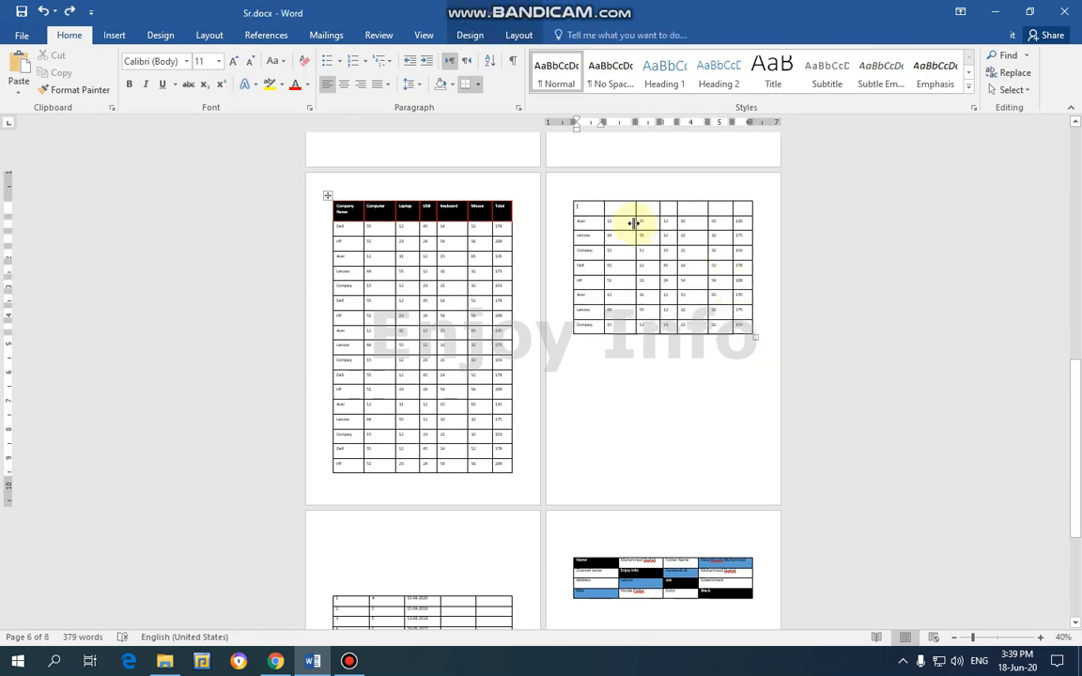
key(ctrl+z)
click(574, 199)
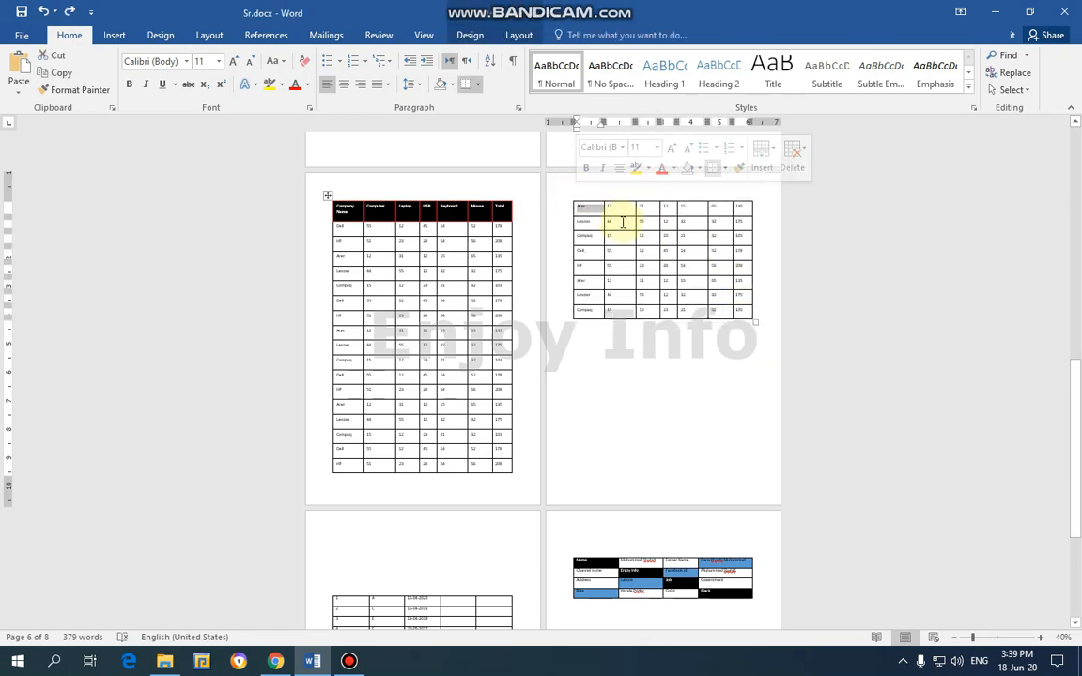
click(581, 198)
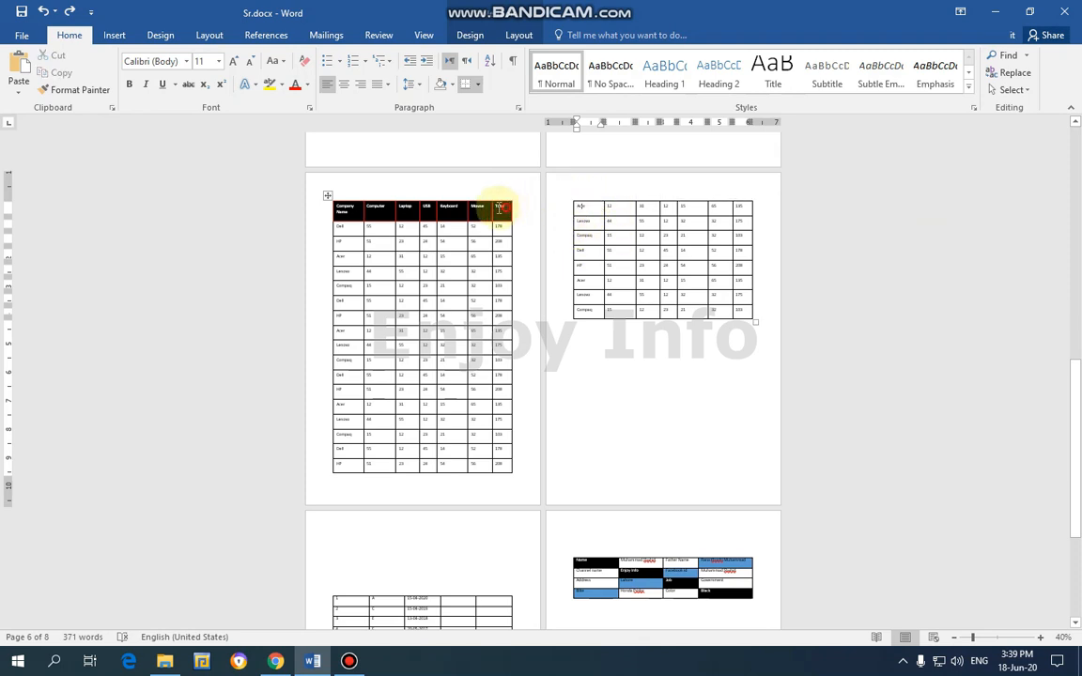
Set the company table's black header row to repeat on every page with Repeat Header Rows.
click(323, 218)
click(516, 35)
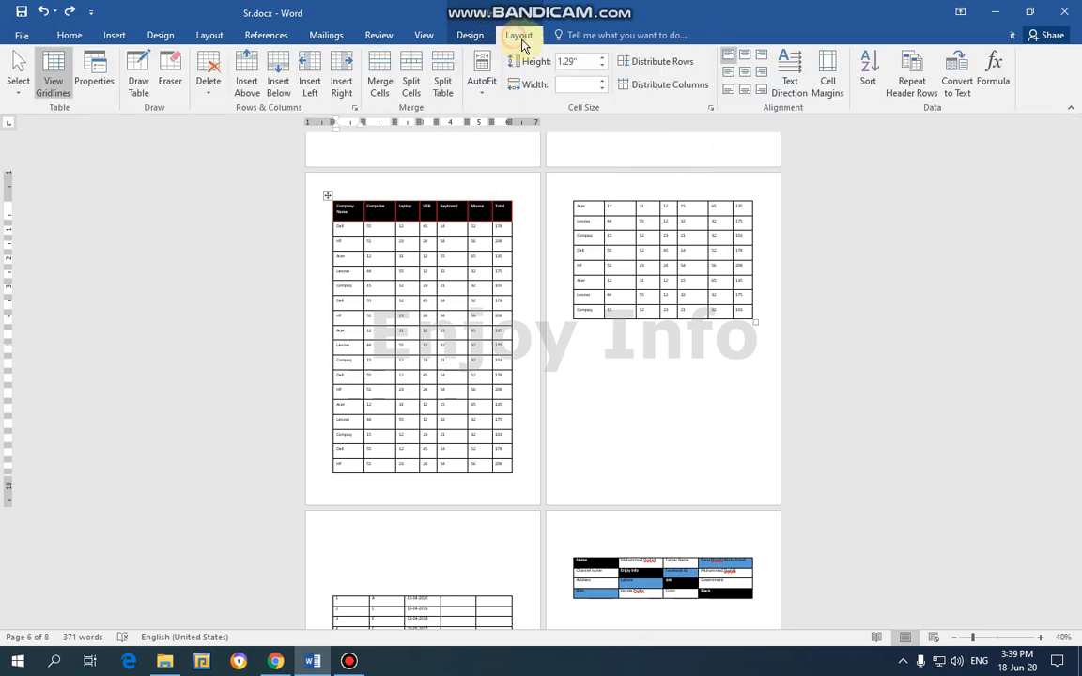
click(910, 89)
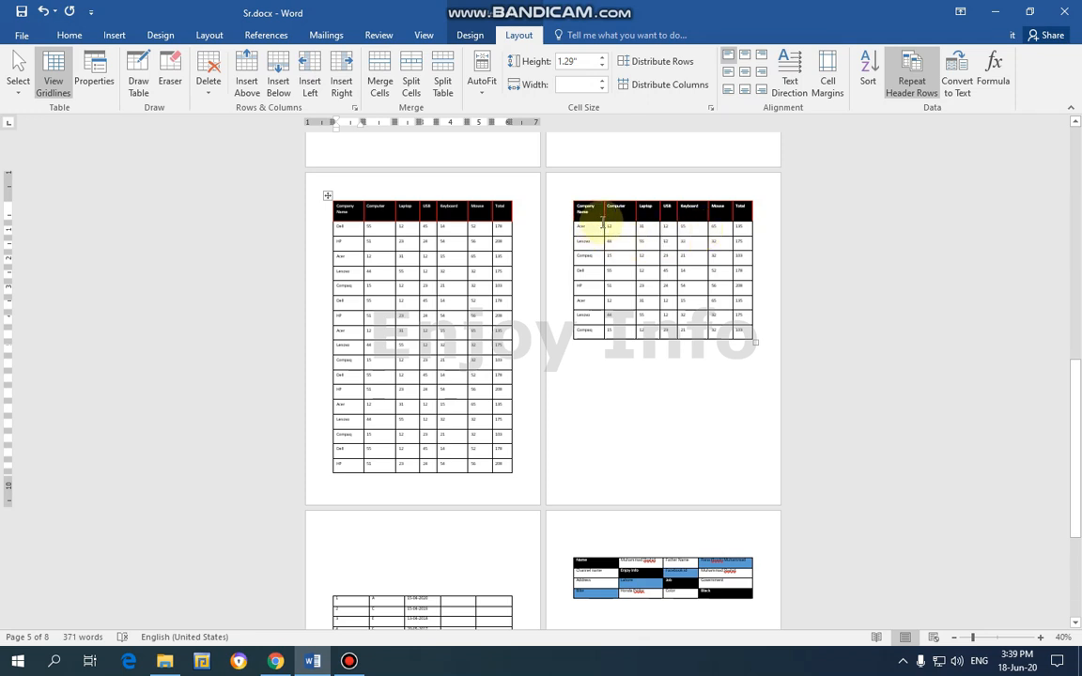
Insert a page break below the end of the company table.
click(653, 450)
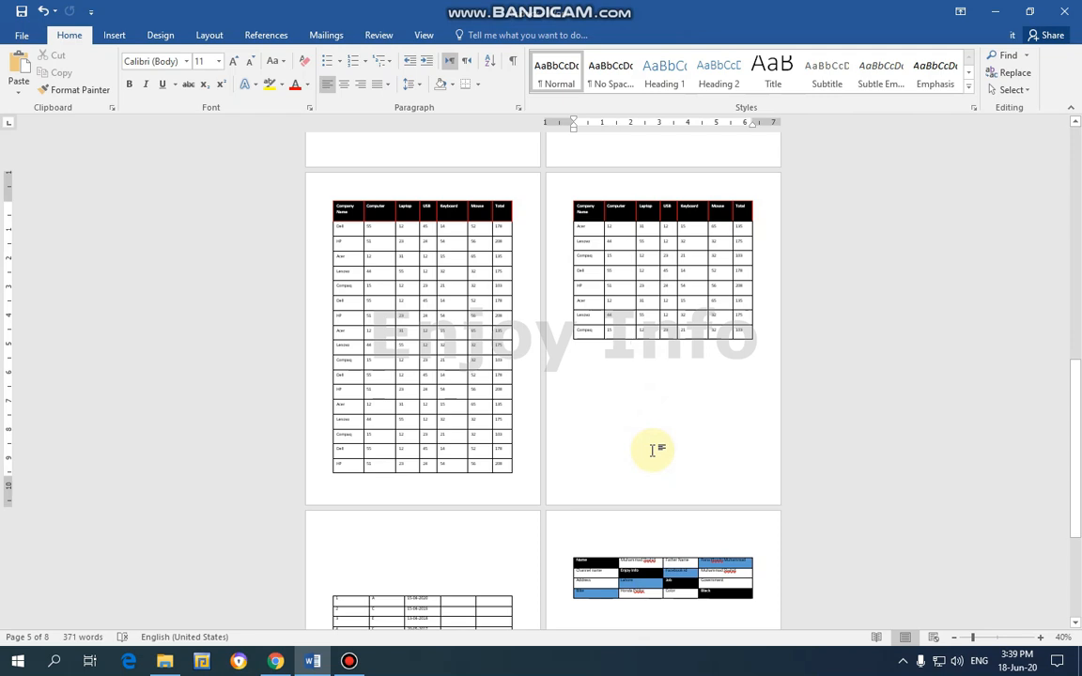
key(ctrl+Return)
scroll(651, 456, down, 3)
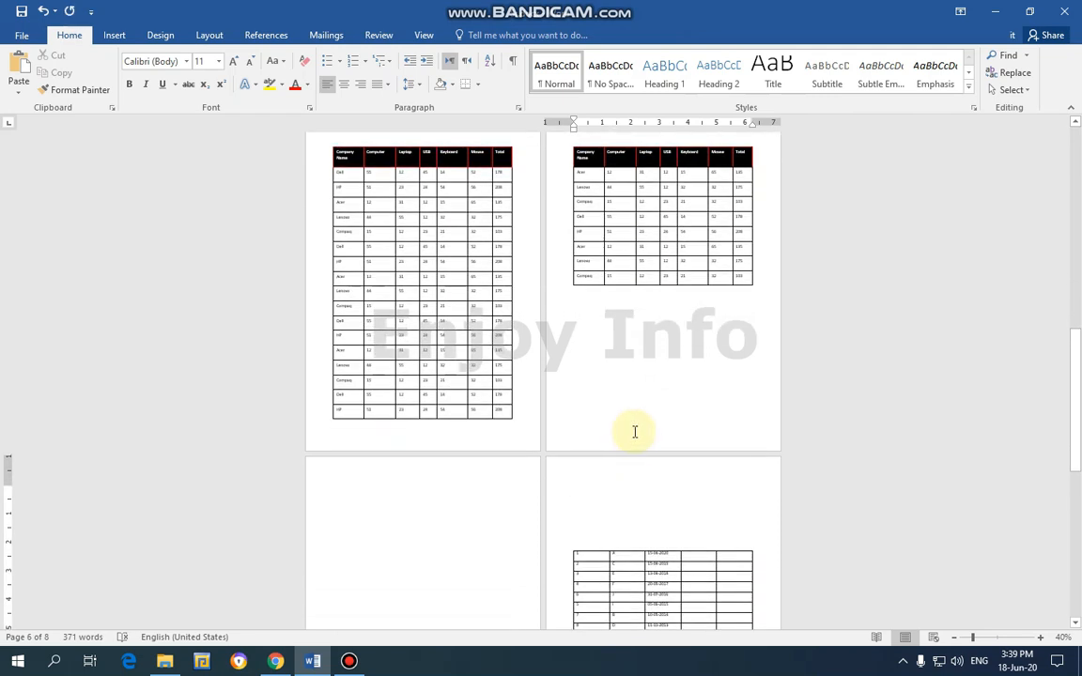
Turn Repeat Header Rows off for the company table and switch it back on.
scroll(605, 344, up, 2)
click(340, 185)
scroll(724, 161, up, 1)
click(519, 35)
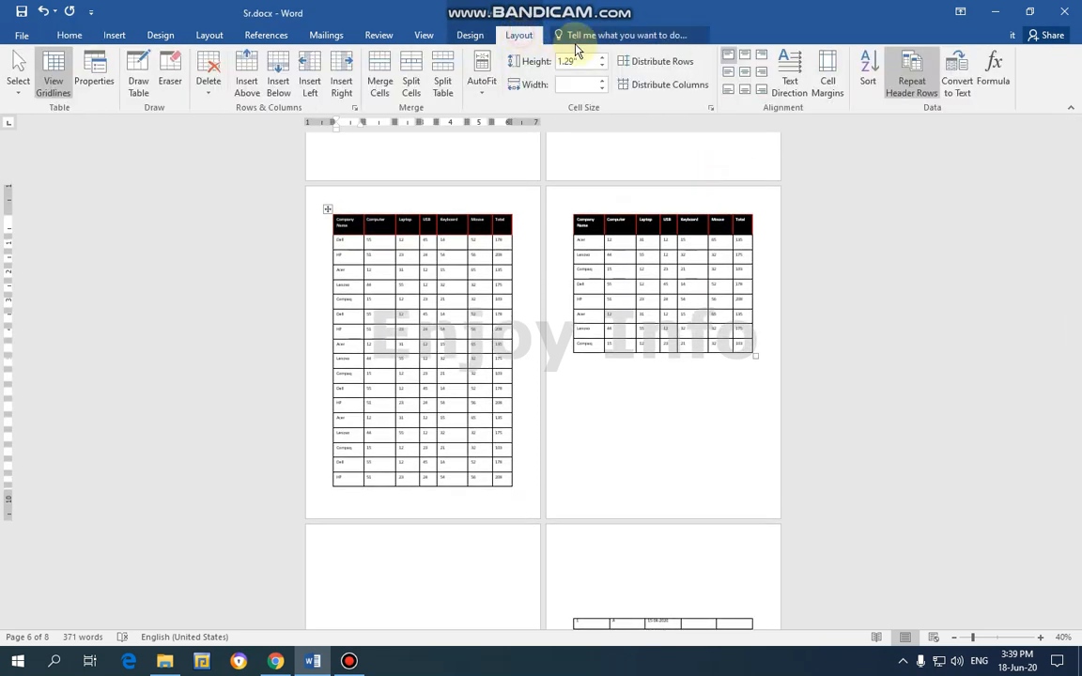
click(905, 94)
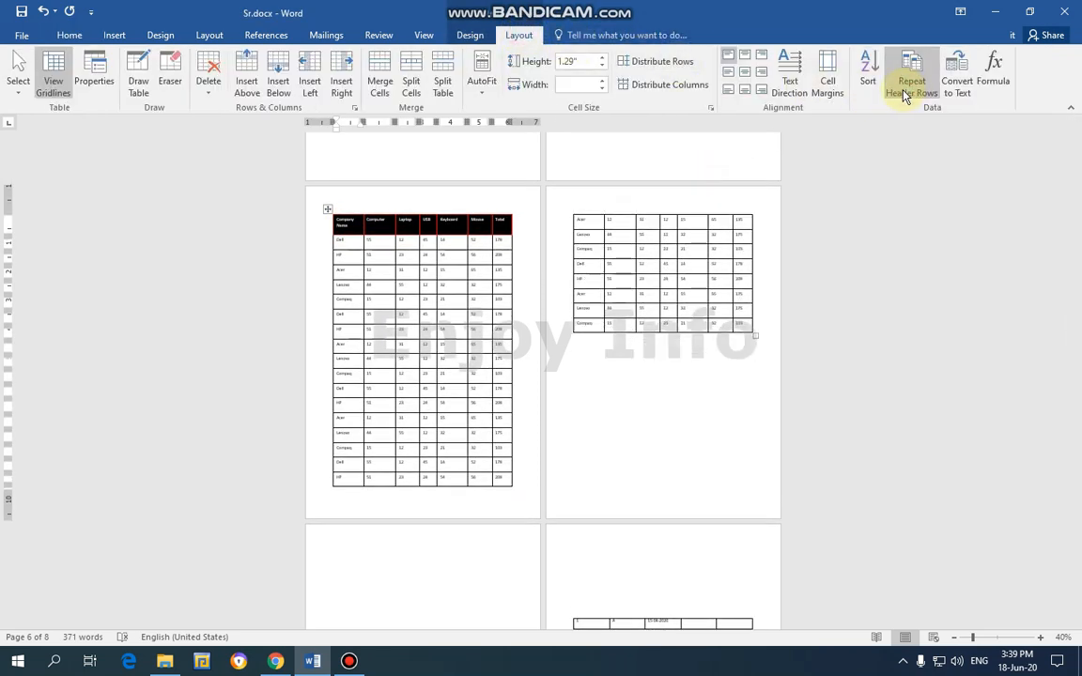
click(903, 94)
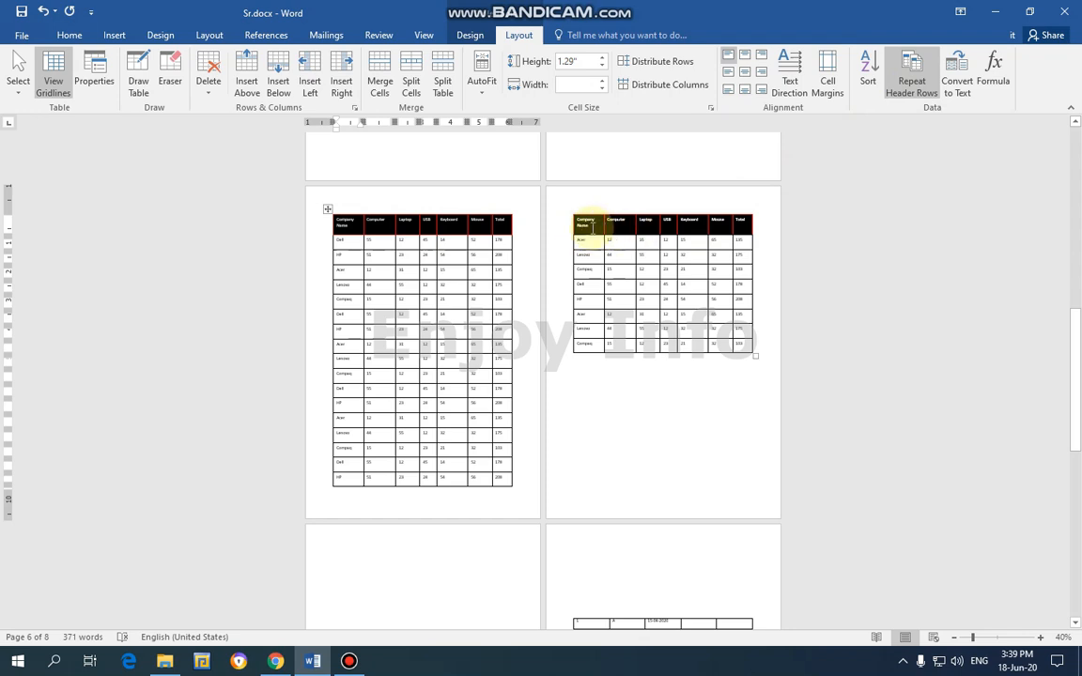
Add blank rows to the end of the company table until it continues onto a third page.
click(760, 348)
key(Return)
key(Return)
key(Return)
key(Return)
key(Return)
key(Return)
key(Return)
key(Return)
key(Return)
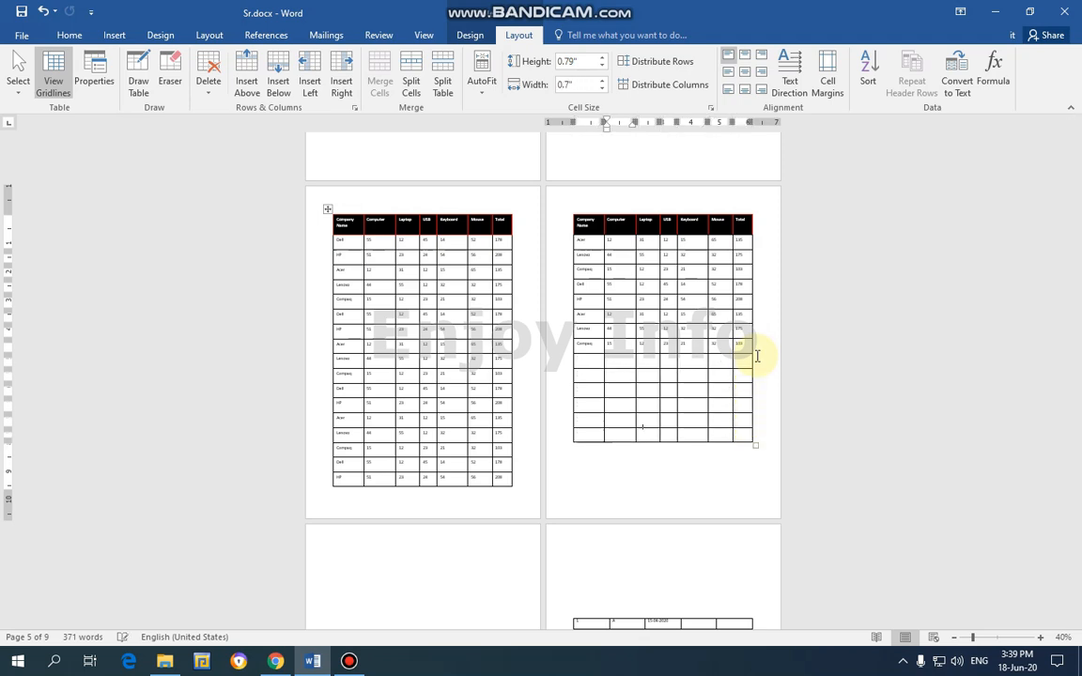
key(Return)
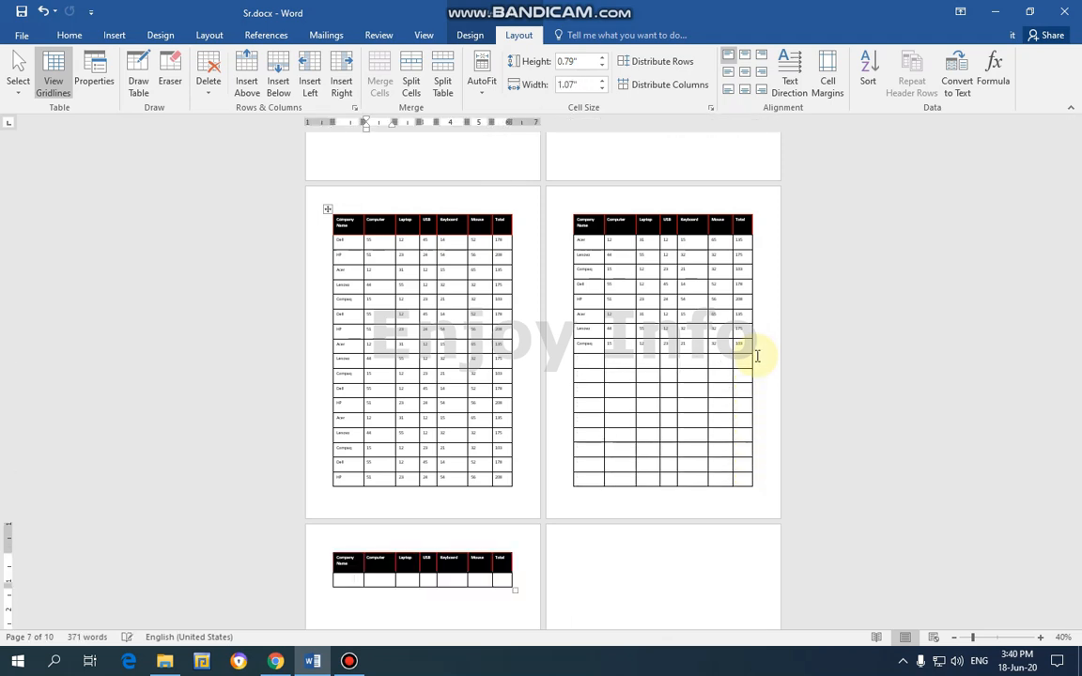
Keep adding blank rows on the company table's third page until the table extends onto a fourth page.
scroll(620, 438, down, 2)
scroll(616, 435, down, 2)
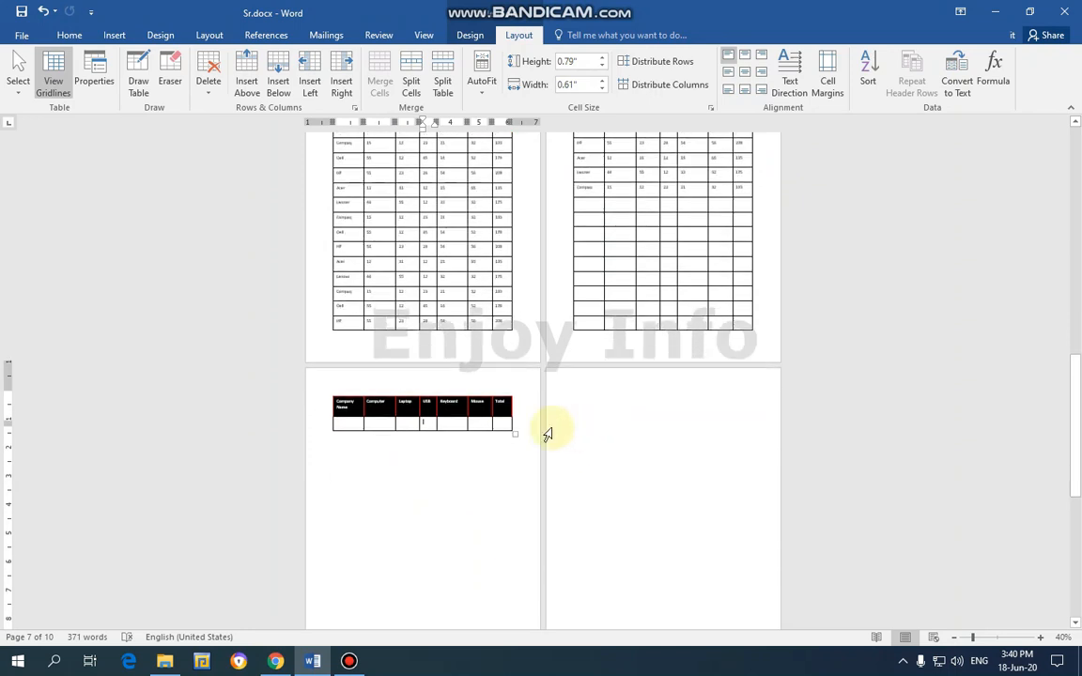
key(Return)
key(Return)
key(Return)
key(Return)
key(Return)
key(Return)
key(Return)
key(Tab)
key(Tab)
key(Tab)
key(Tab)
key(Tab)
key(Tab)
key(Tab)
key(Tab)
key(Tab)
key(Tab)
key(Tab)
key(Tab)
key(Tab)
key(Tab)
key(Tab)
key(Tab)
key(Tab)
key(Tab)
key(Tab)
key(Tab)
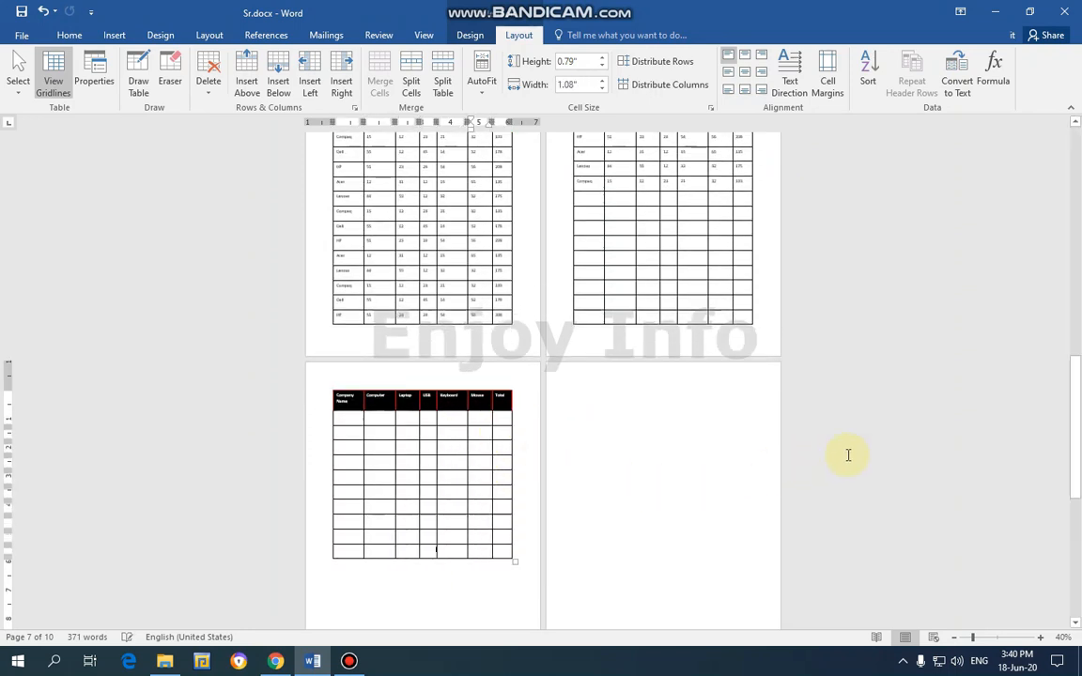
scroll(813, 414, up, 5)
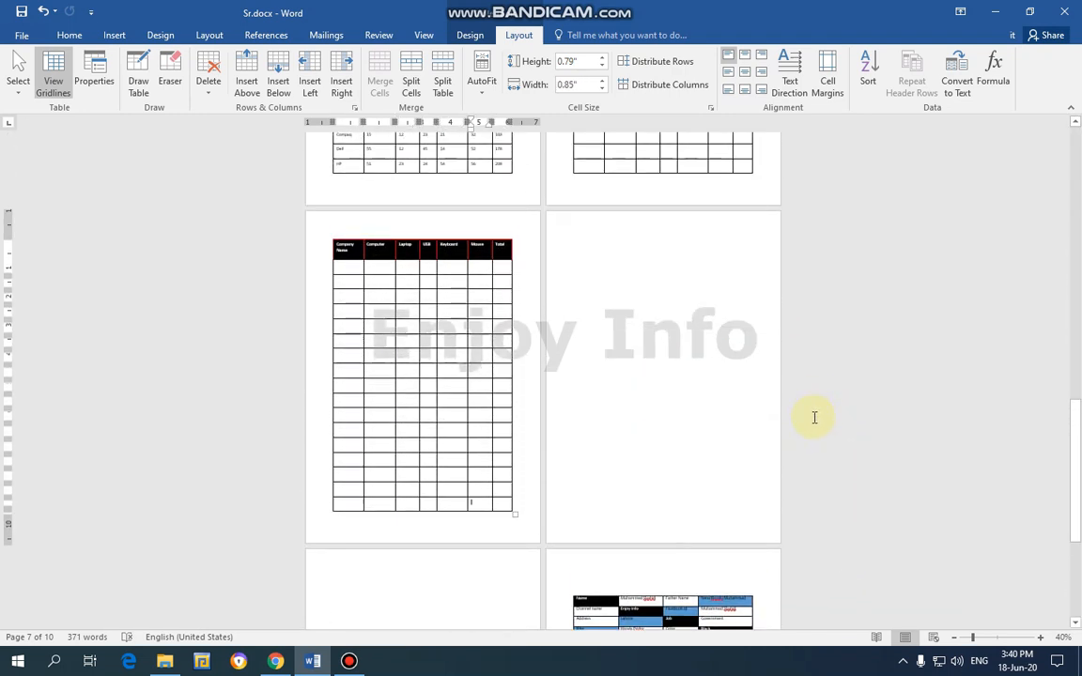
key(Tab)
key(Tab)
key(Tab)
key(Tab)
key(Tab)
key(Tab)
key(Tab)
key(Tab)
key(Tab)
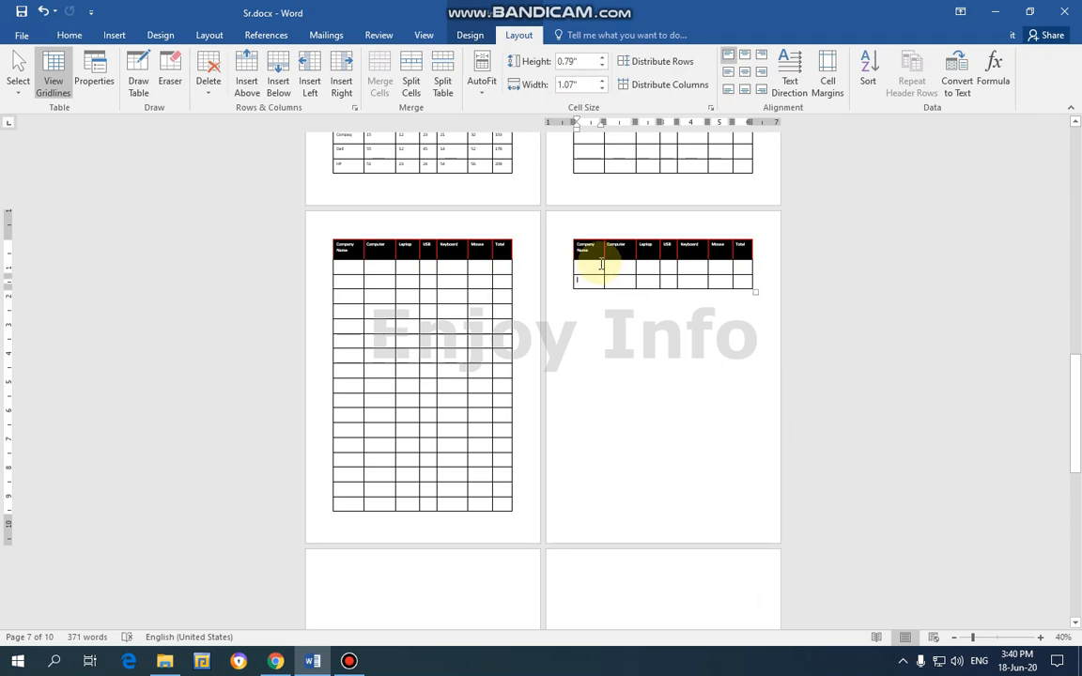
Examine the repeated header rows across the company table's pages, both close up and in overview.
scroll(623, 316, up, 1)
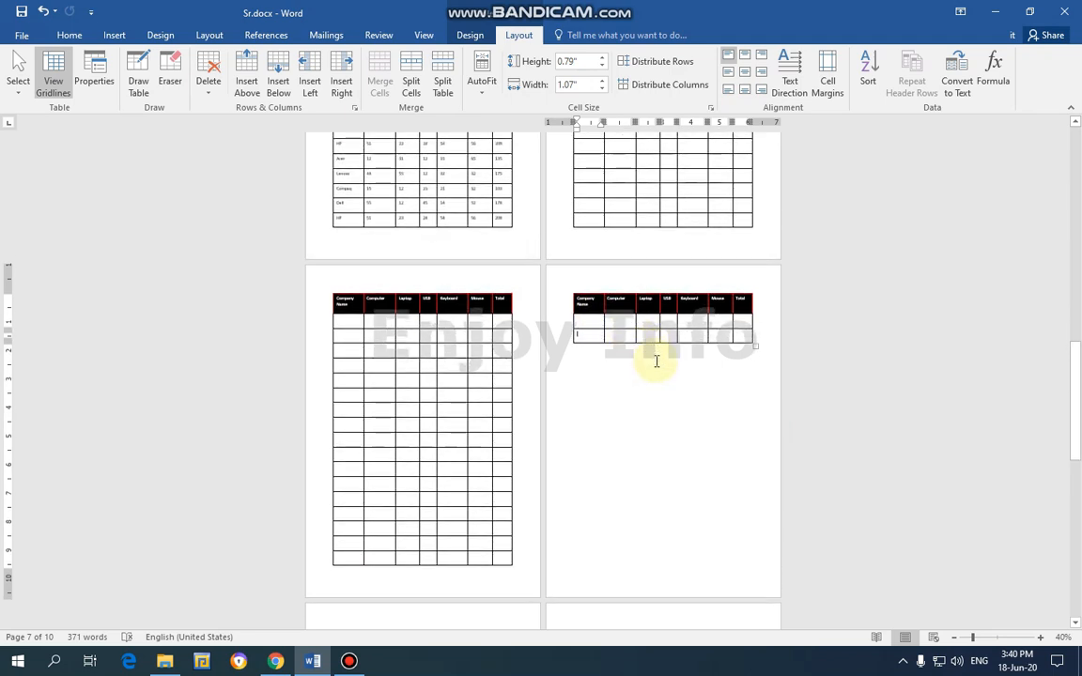
scroll(656, 360, up, 1)
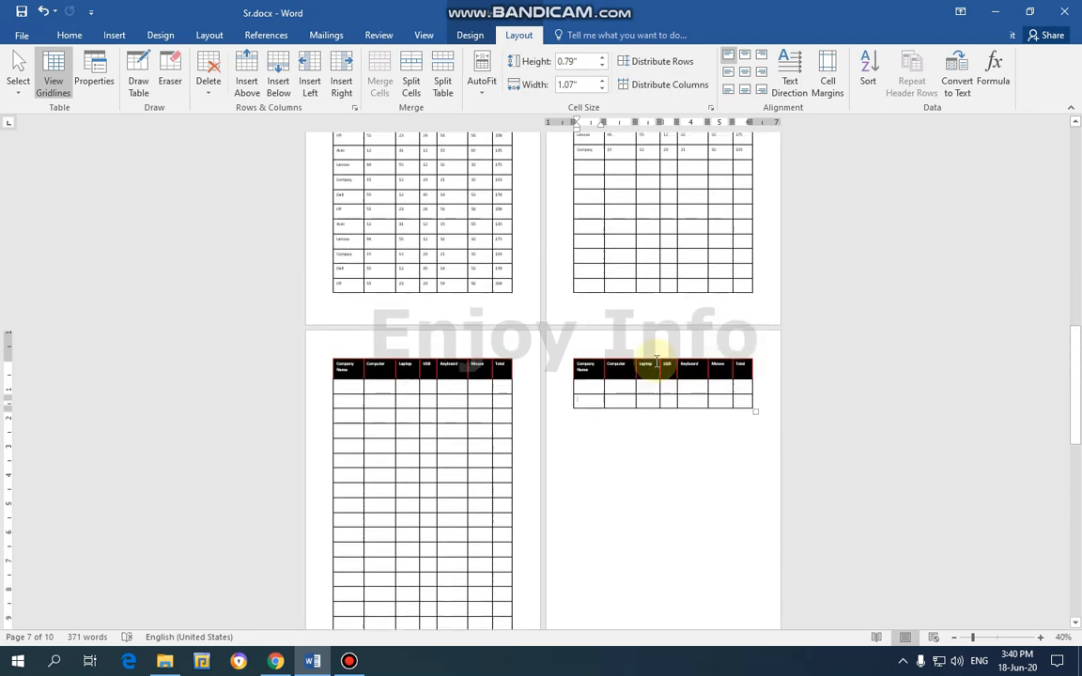
click(468, 37)
scroll(658, 216, up, 1)
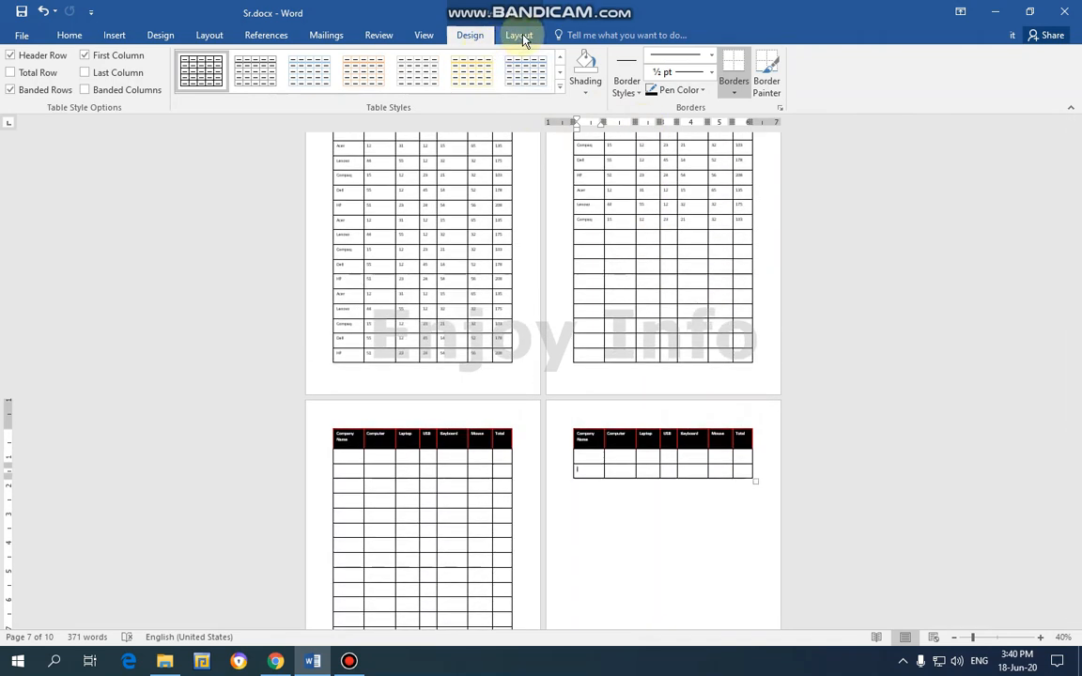
click(519, 36)
scroll(948, 469, up, 5)
scroll(948, 469, up, 2)
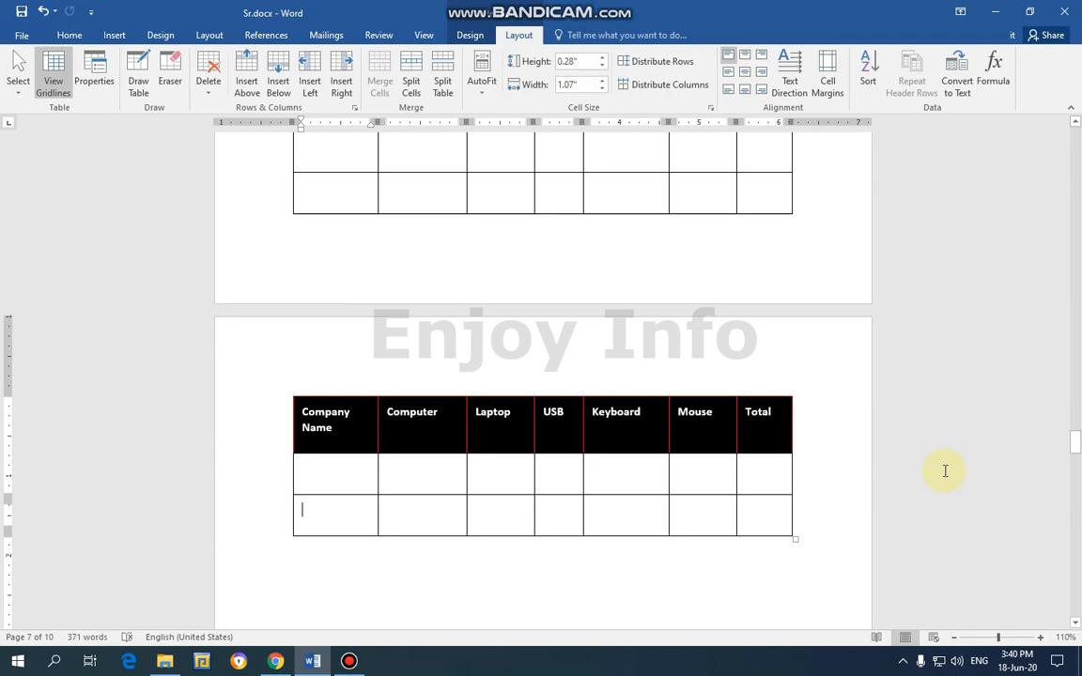
scroll(941, 451, down, 2)
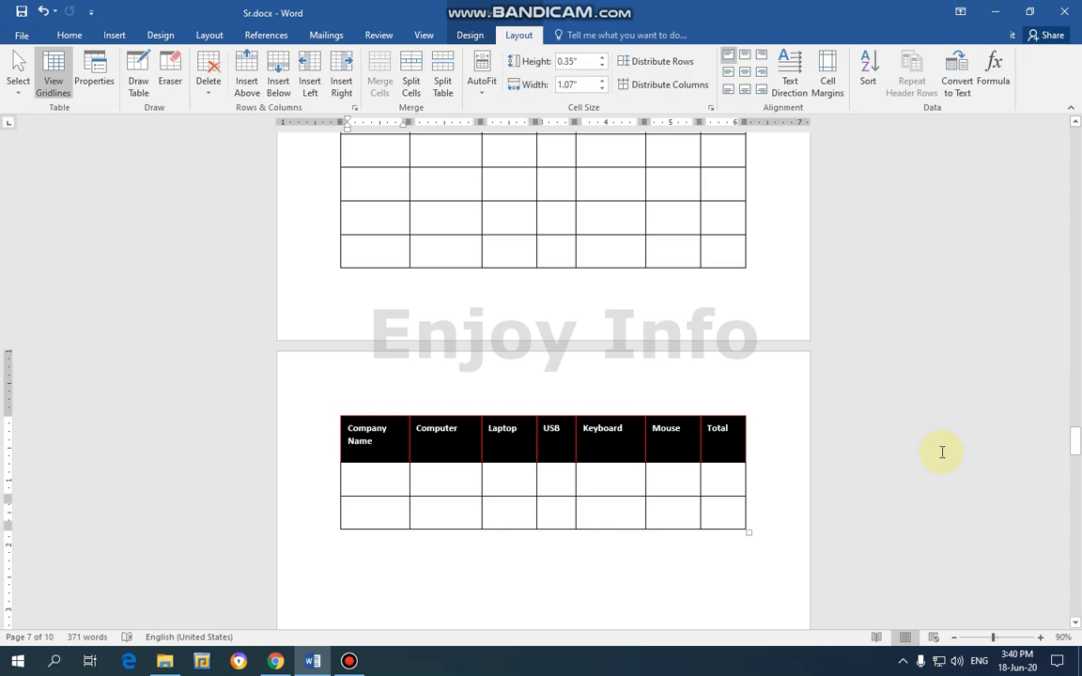
scroll(940, 461, down, 4)
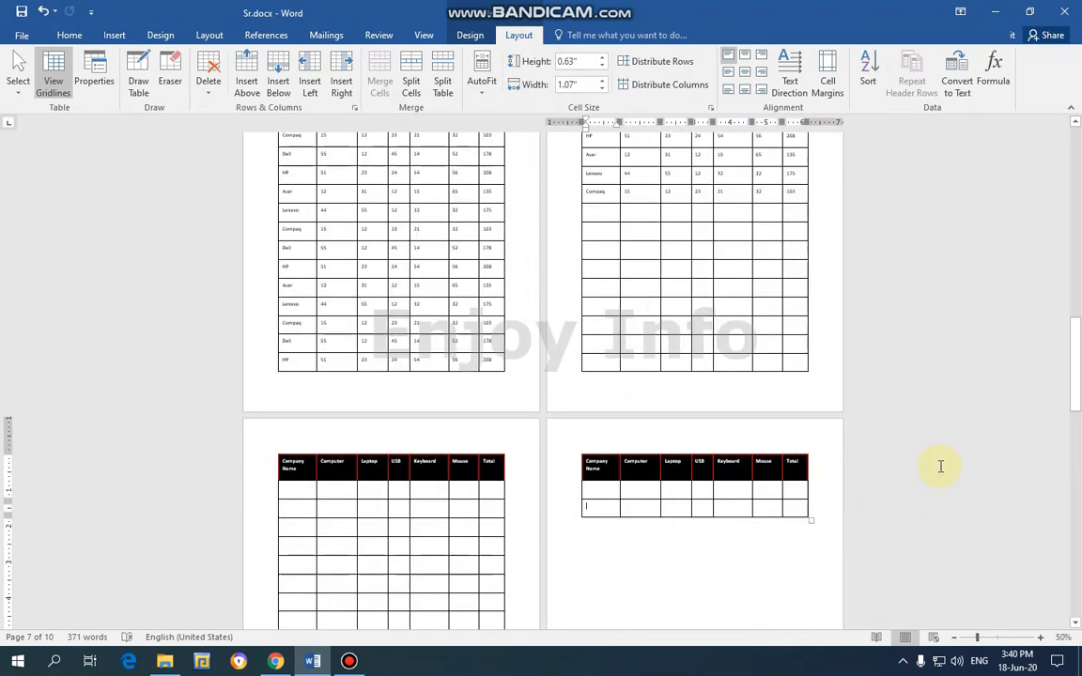
scroll(940, 467, up, 12)
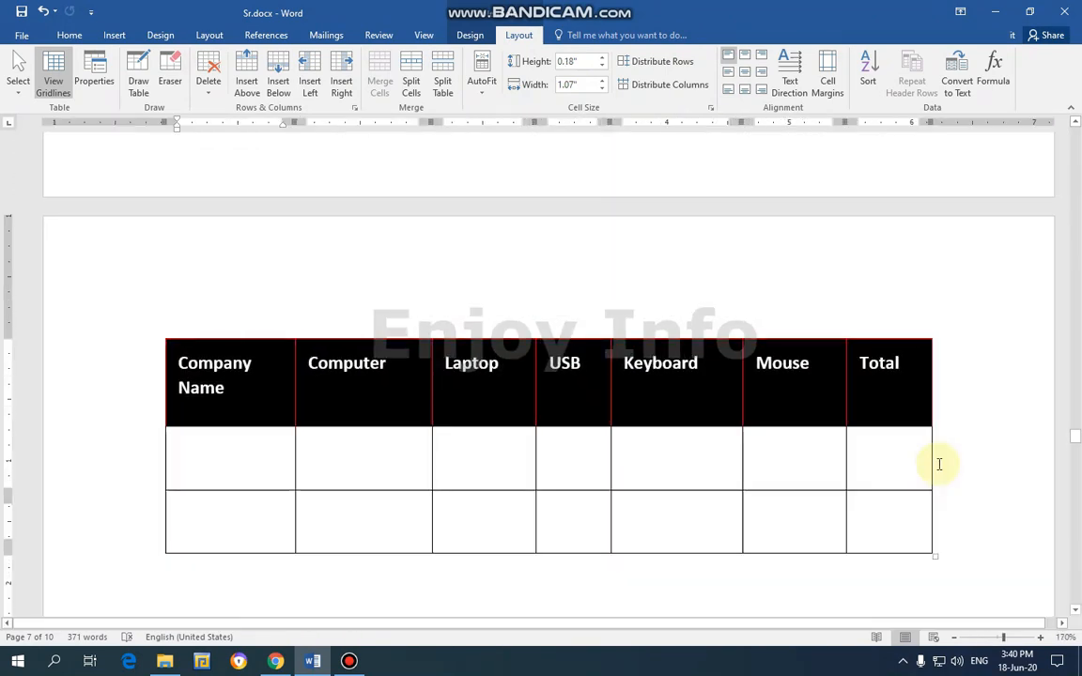
scroll(939, 464, down, 10)
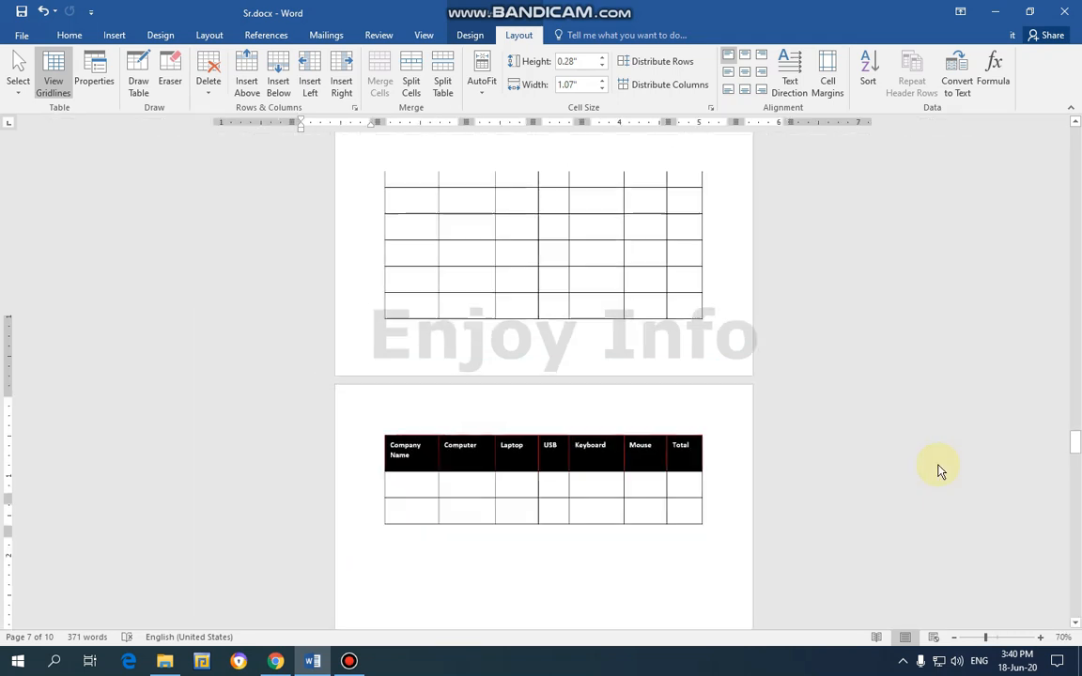
scroll(939, 464, up, 4)
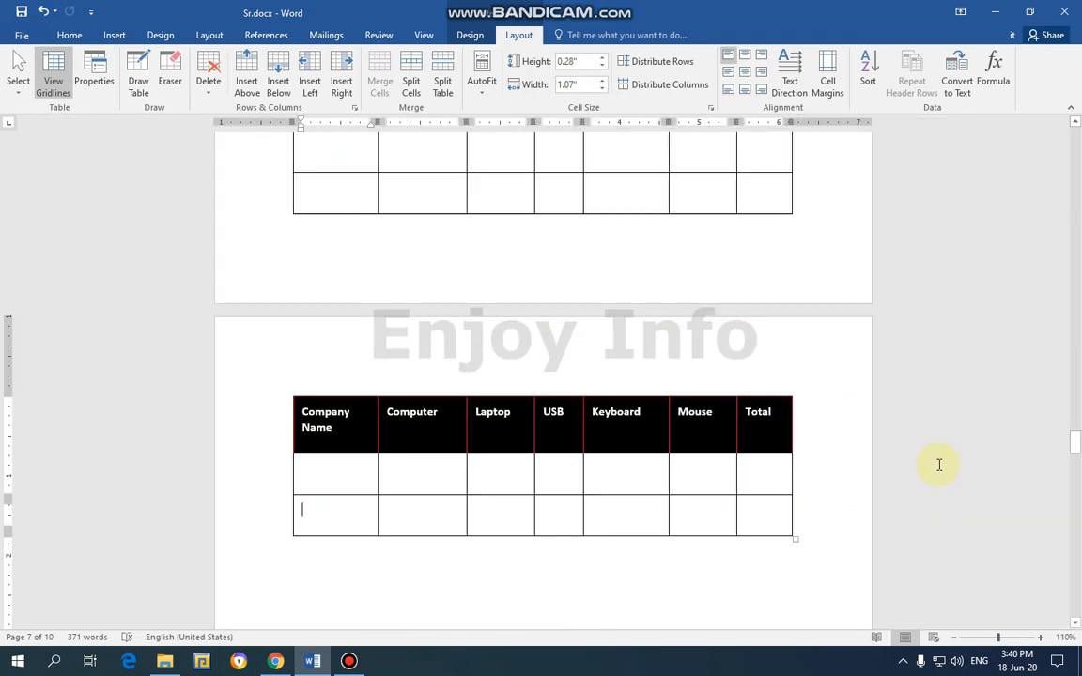
scroll(899, 319, up, 1)
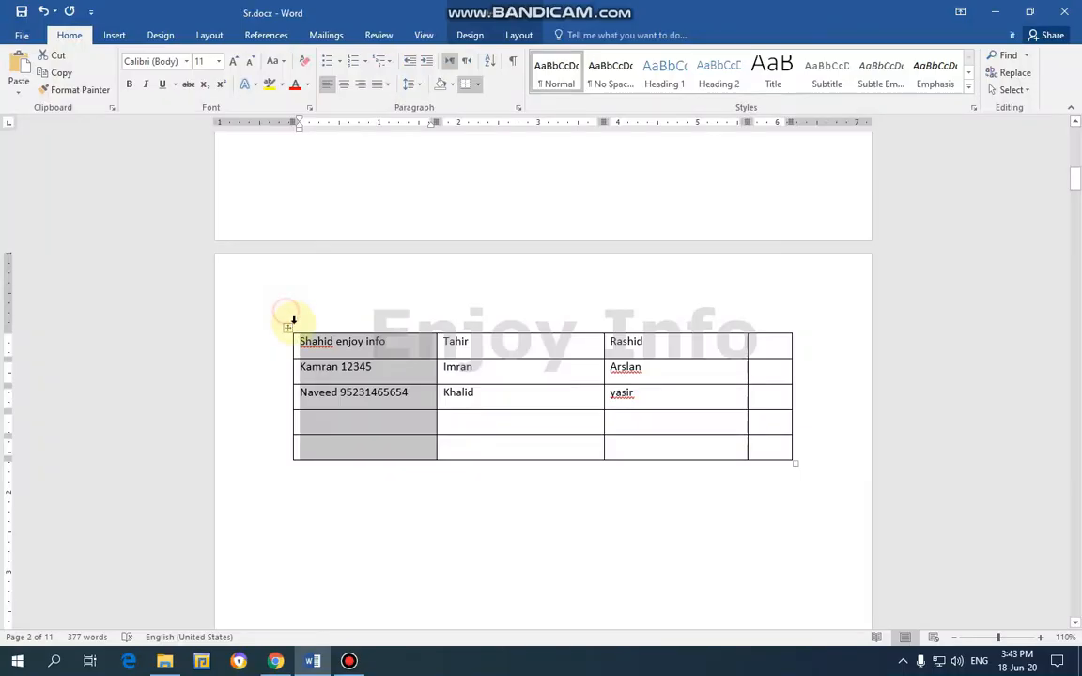
Convert the whole names table on page 2 to text separated by tabs and undo the conversion.
click(484, 328)
click(288, 330)
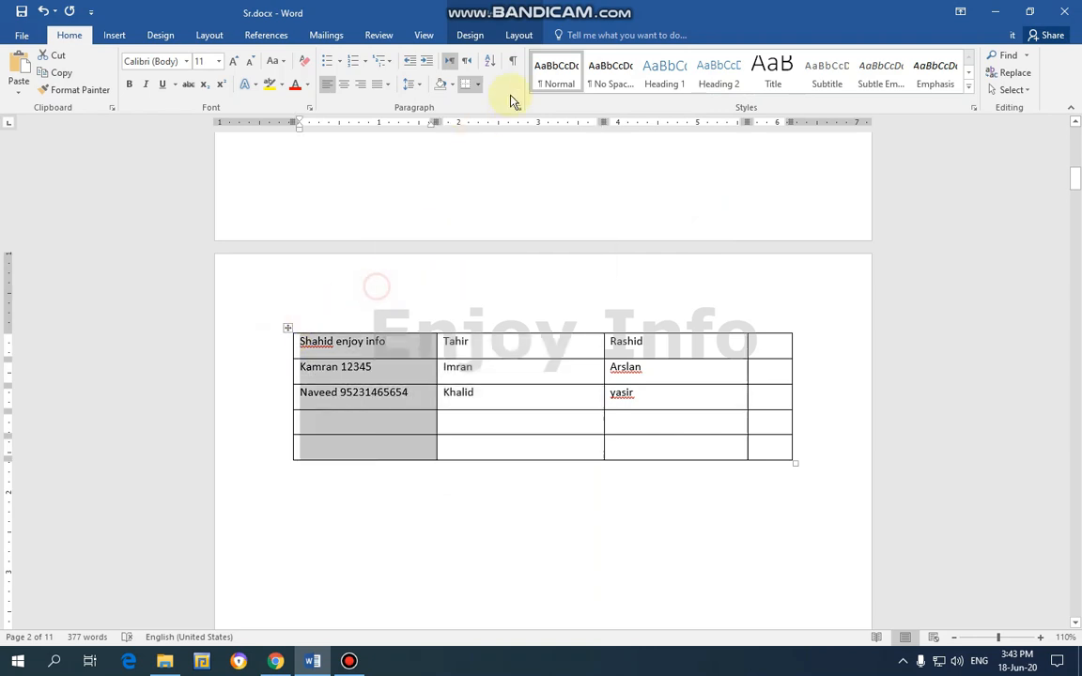
click(518, 34)
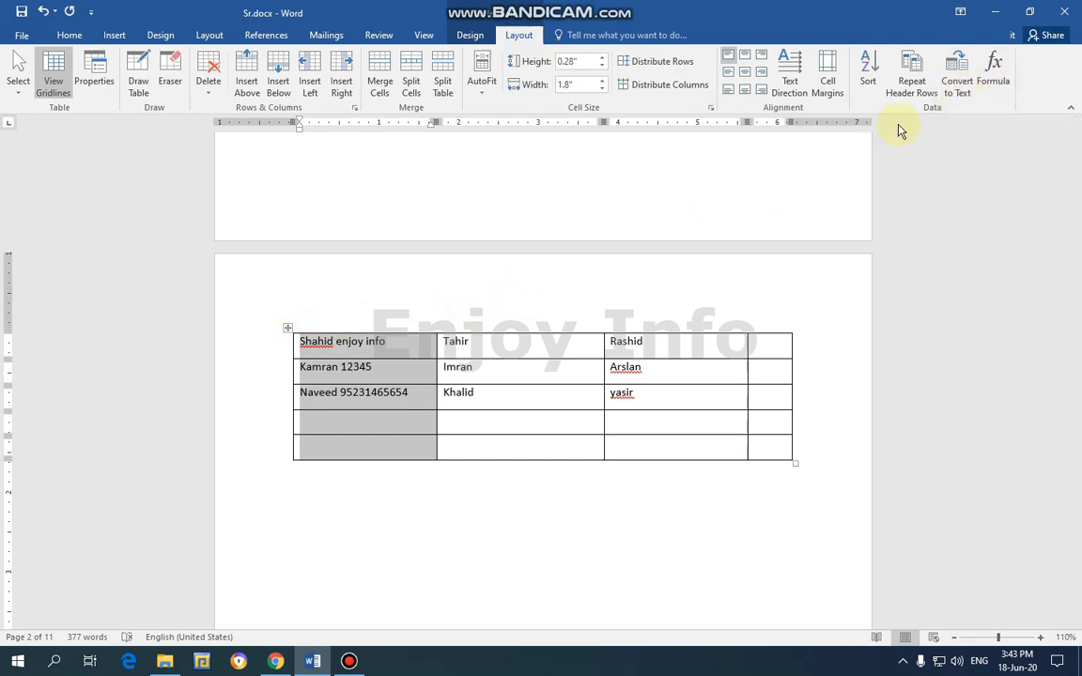
click(287, 328)
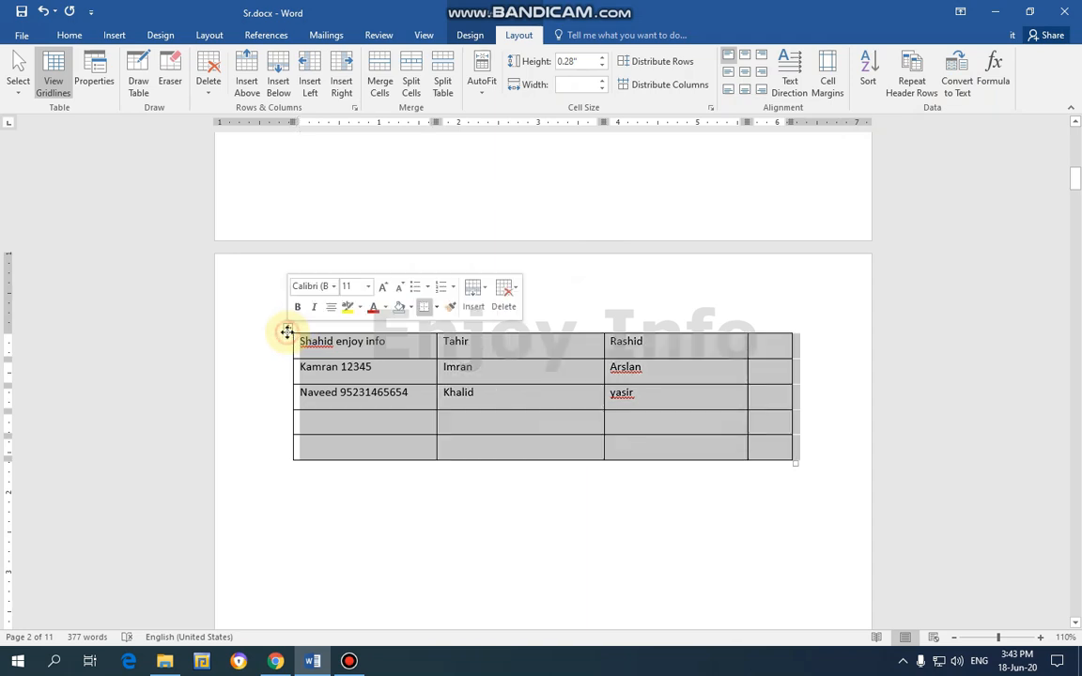
click(962, 99)
drag(777, 222, 932, 155)
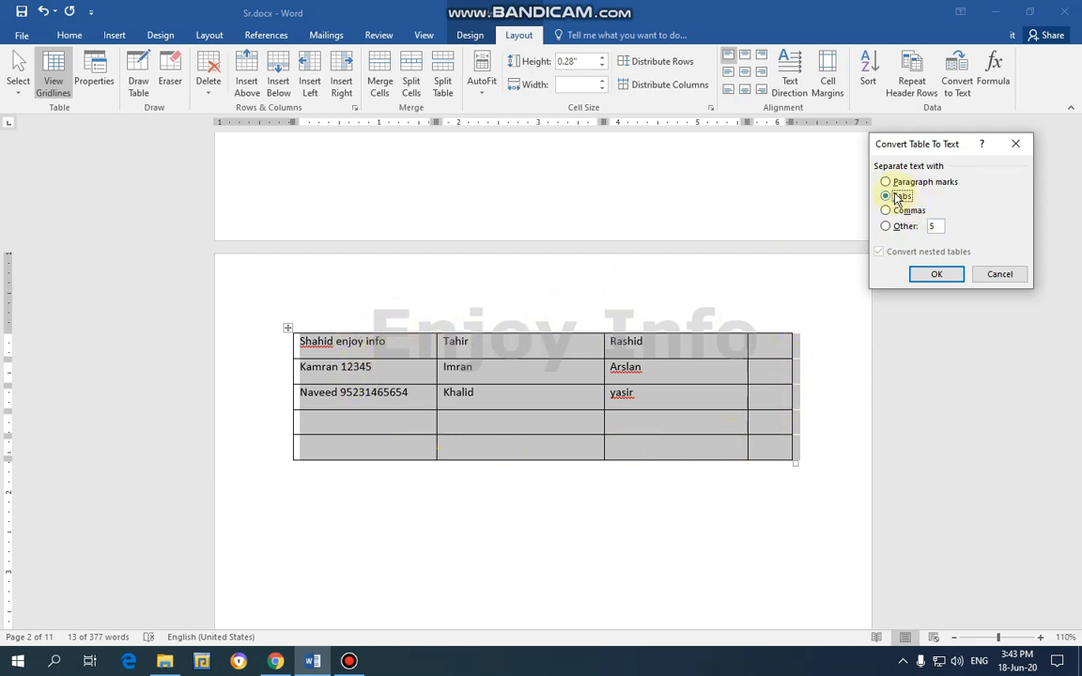
click(927, 274)
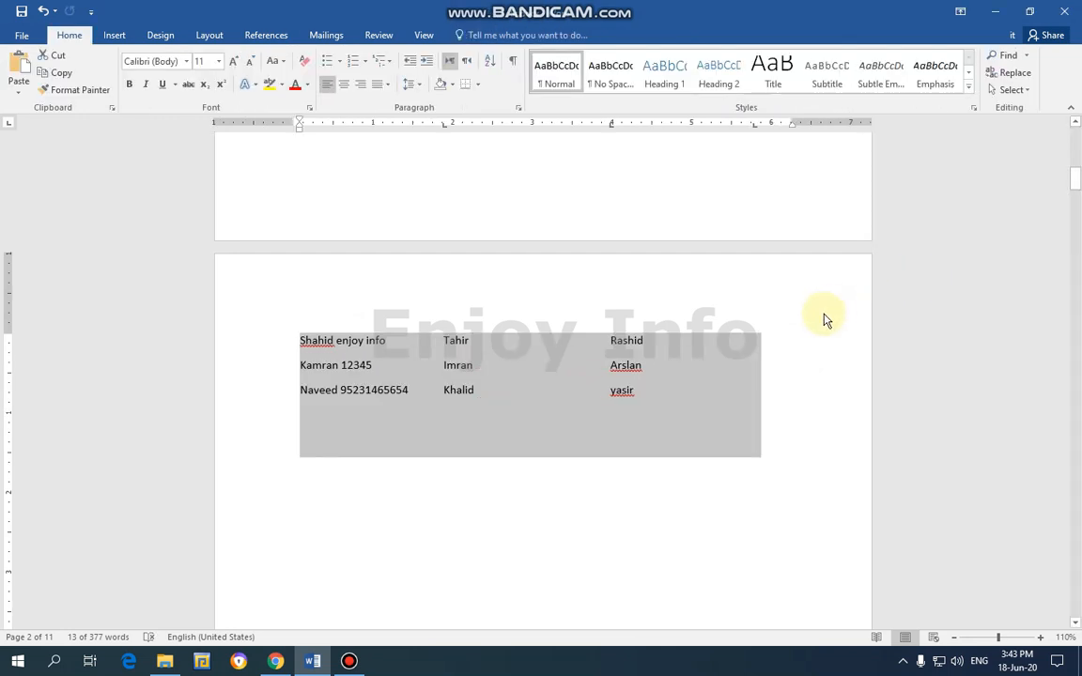
click(822, 320)
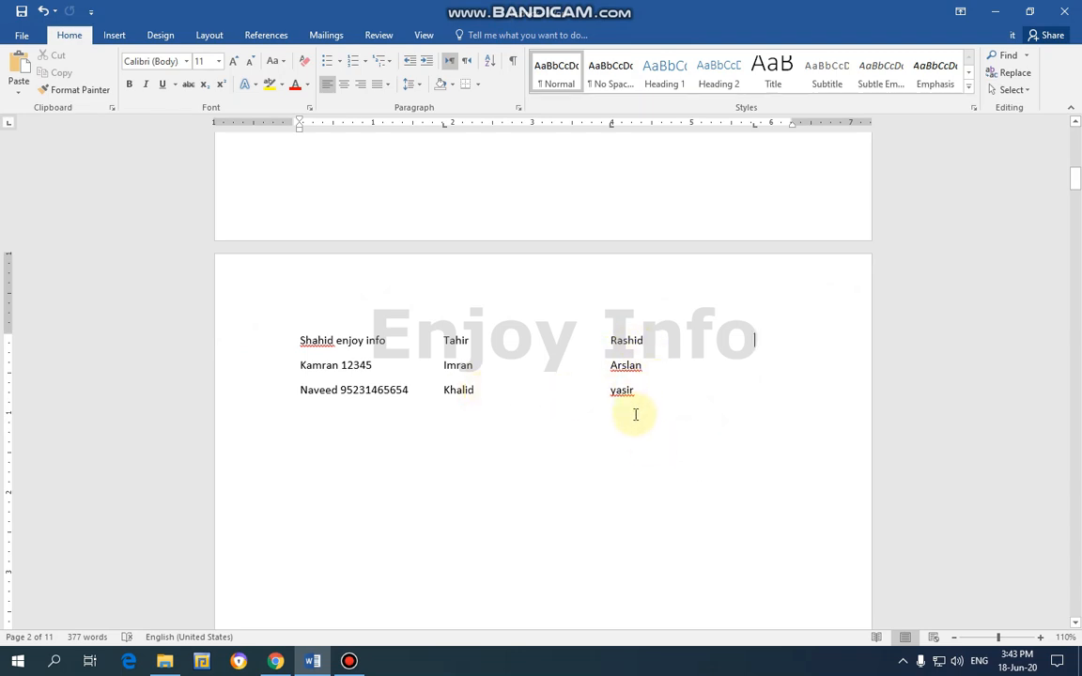
key(ctrl+z)
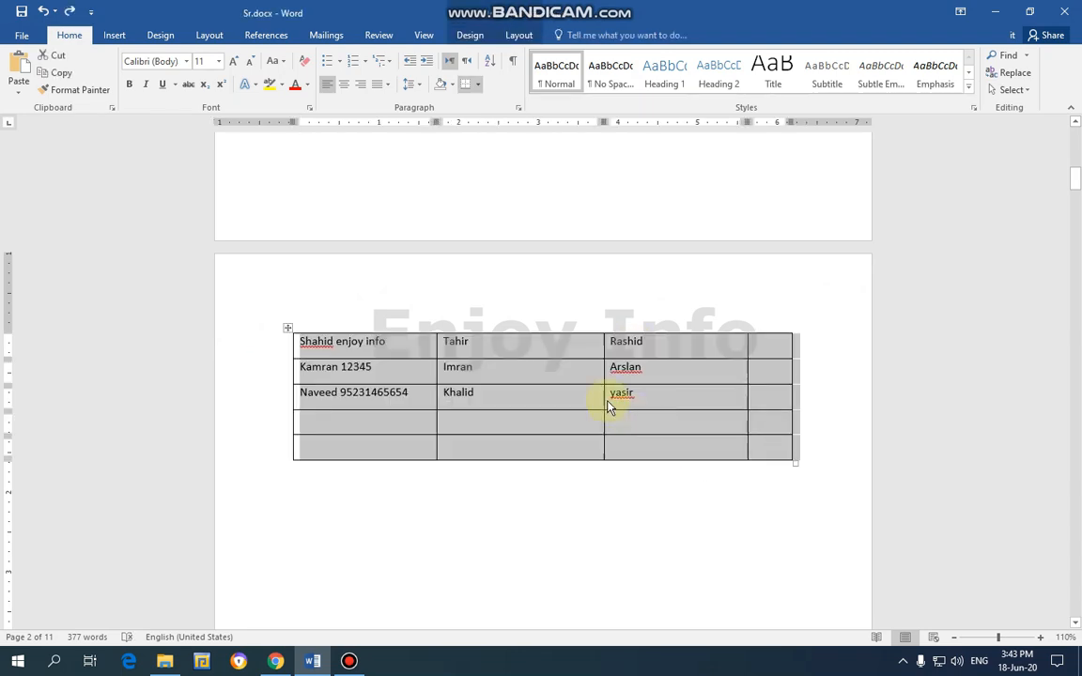
Convert the names table on page 2 to text separated by paragraph marks, including nested tables.
click(522, 35)
click(957, 84)
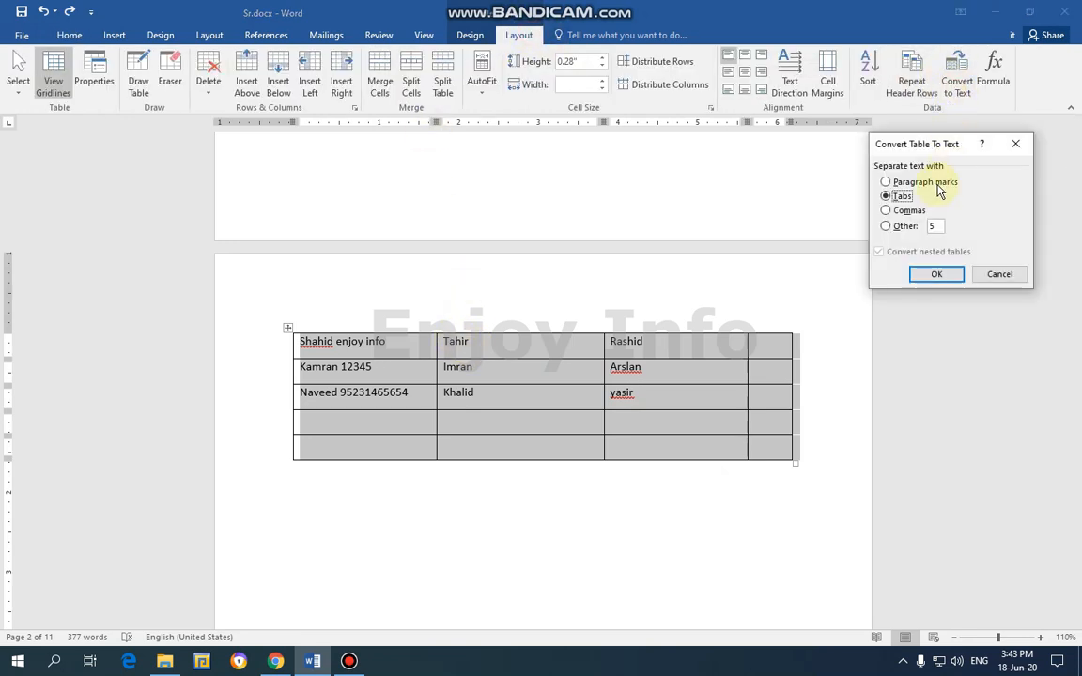
click(903, 182)
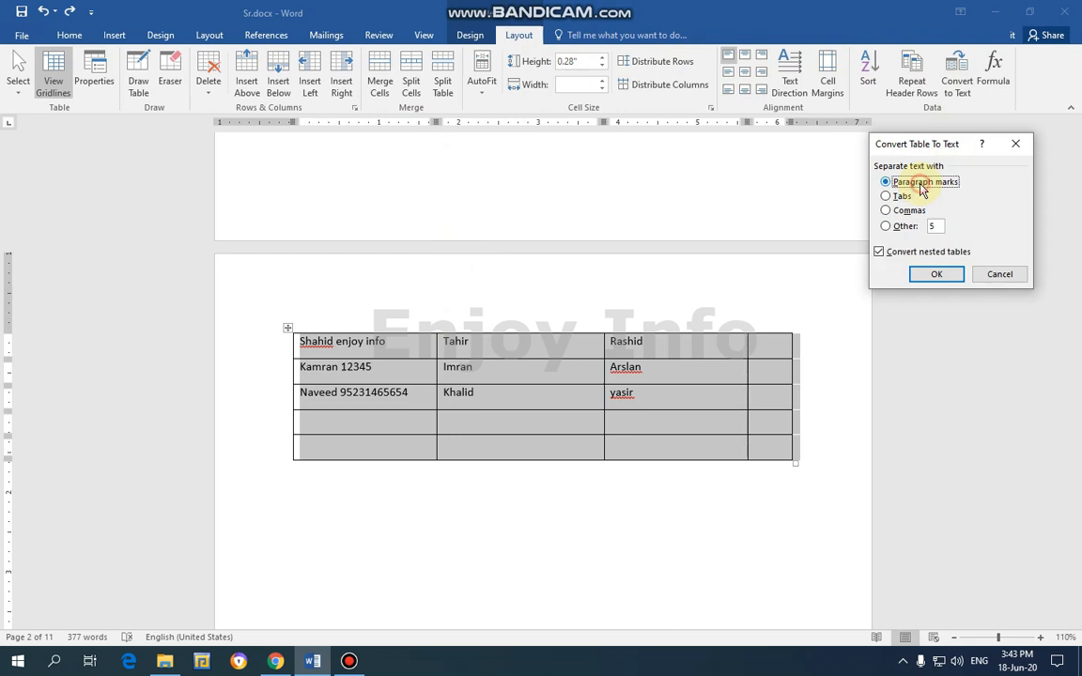
click(935, 275)
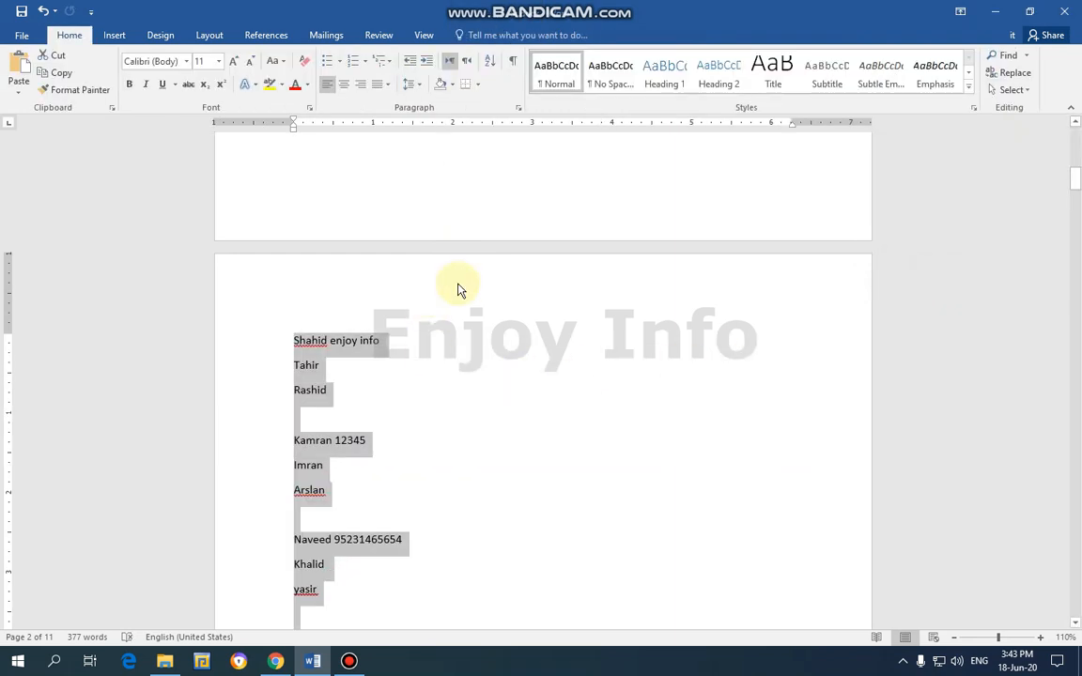
scroll(467, 299, down, 3)
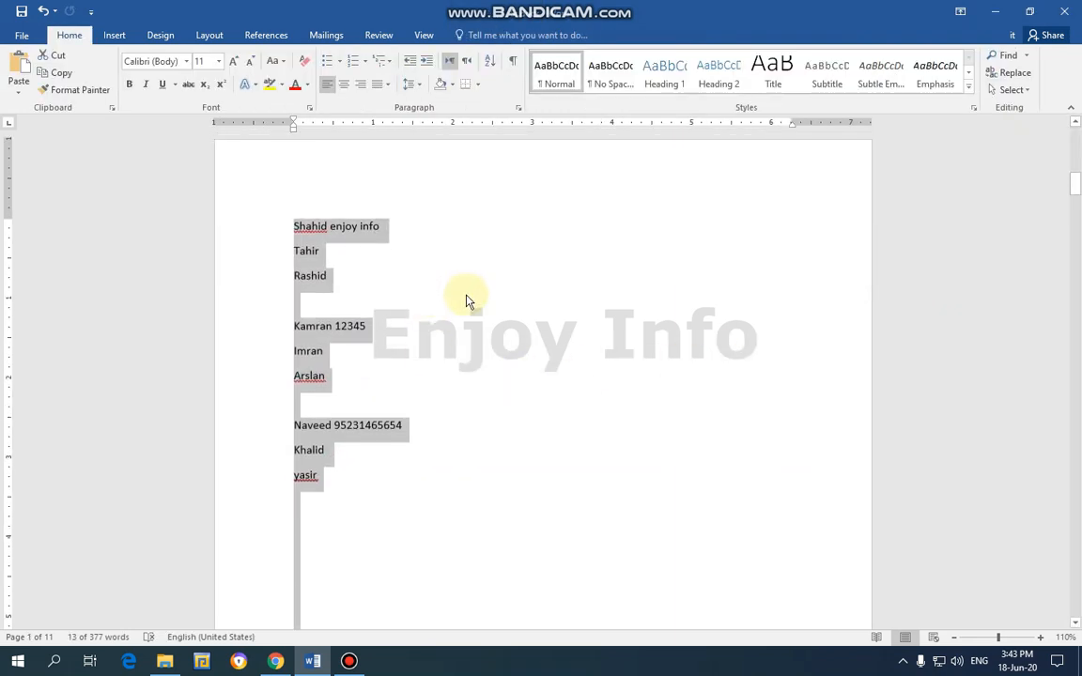
scroll(468, 301, up, 1)
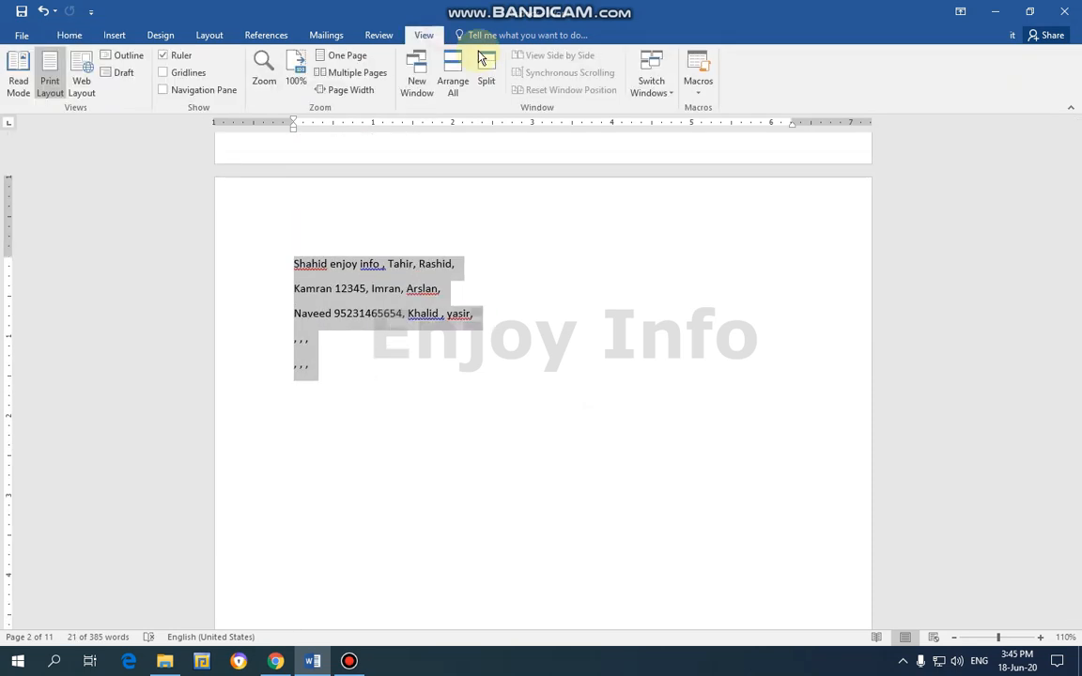
Undo the comma-separated text conversion to restore the names table on page 2.
click(378, 35)
click(391, 278)
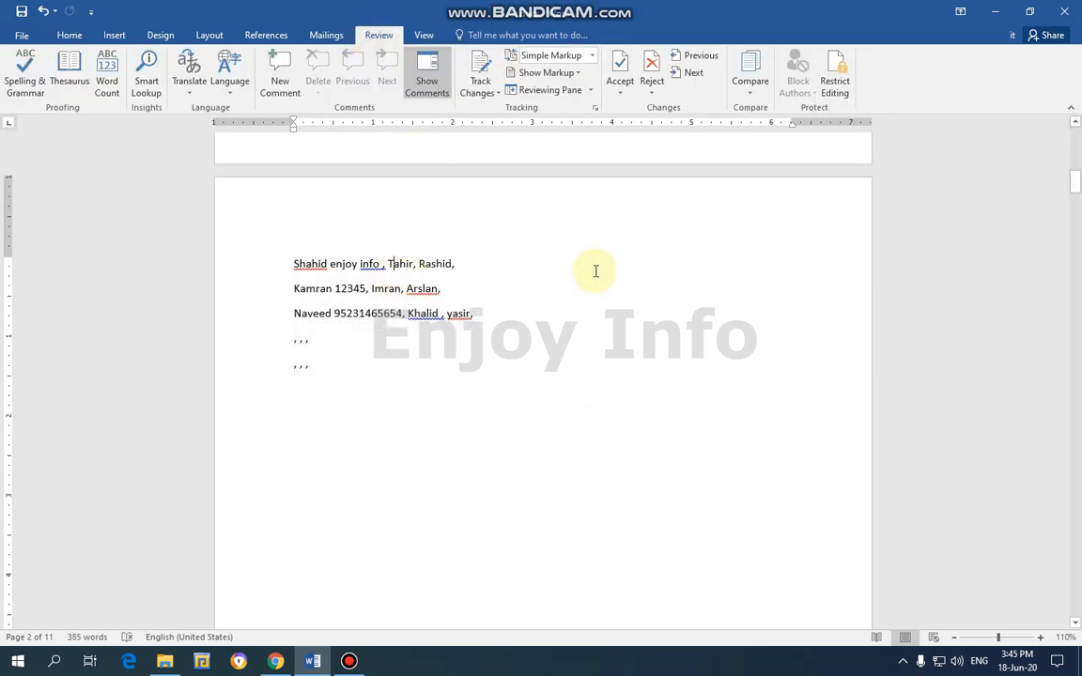
key(ctrl+z)
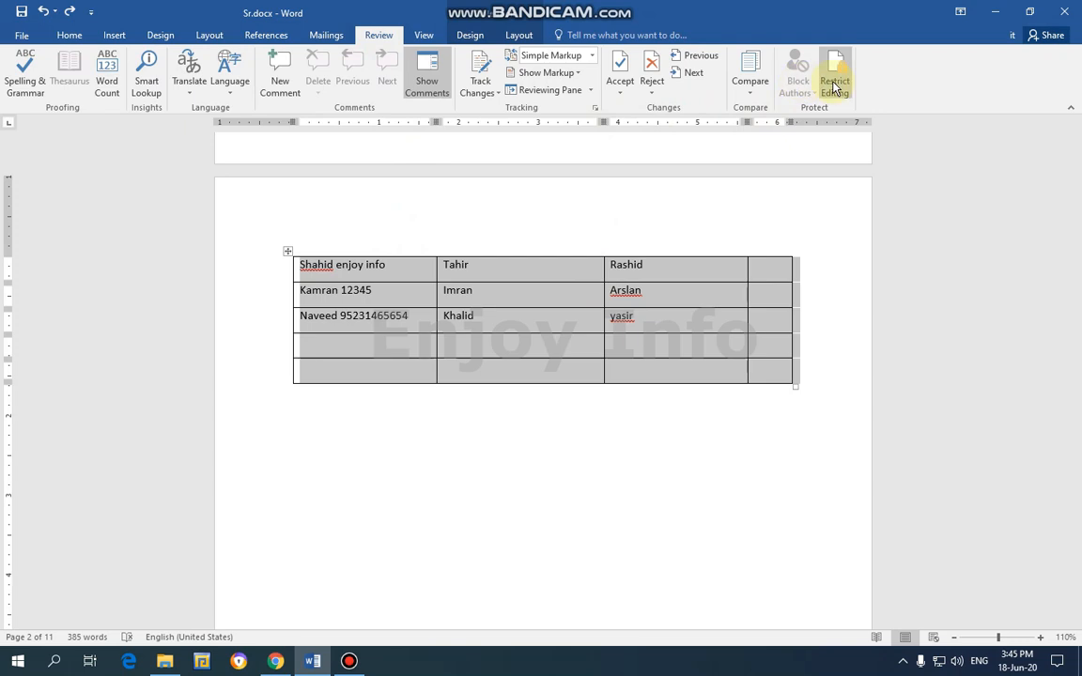
Convert the names table on page 2 to text separated by commas and undo the conversion.
click(518, 34)
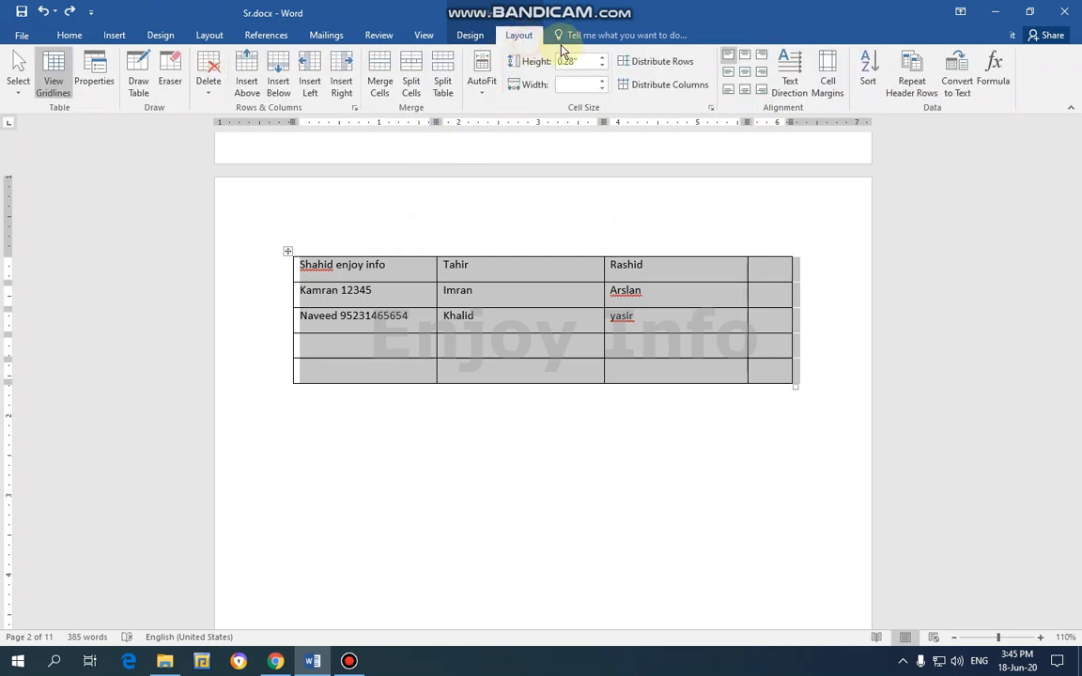
click(957, 80)
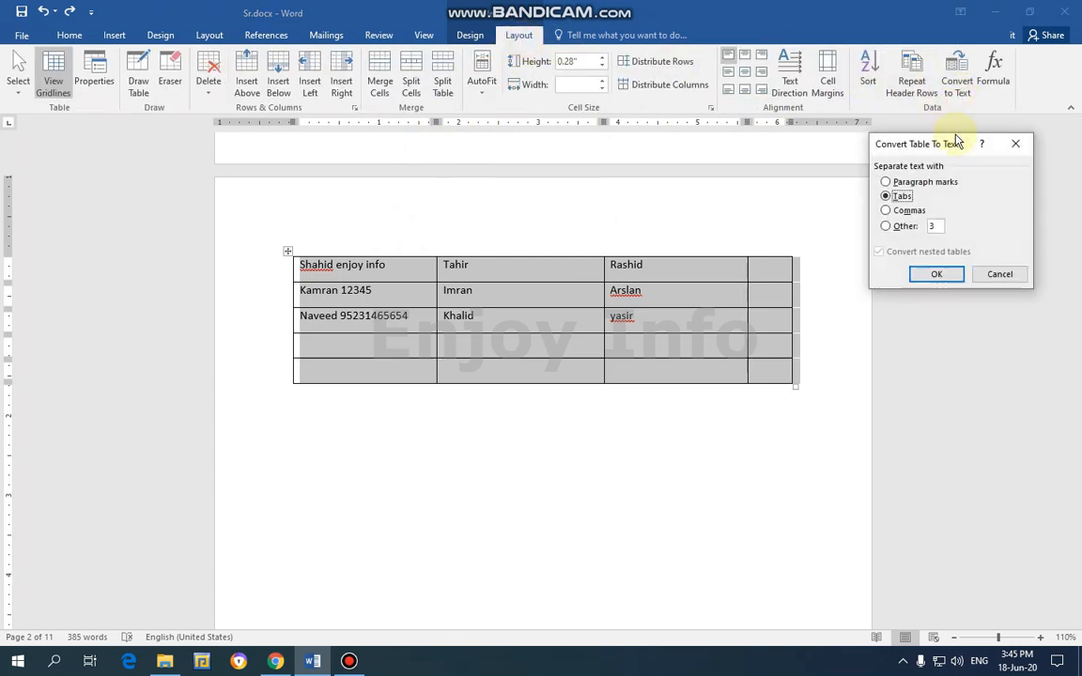
click(909, 211)
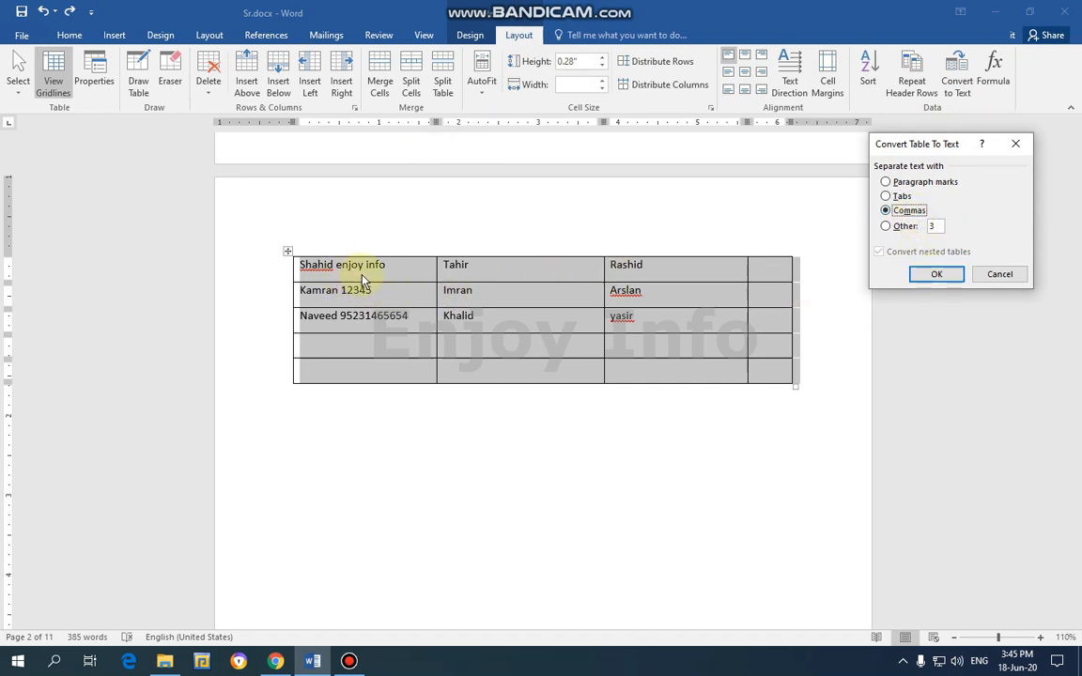
click(939, 274)
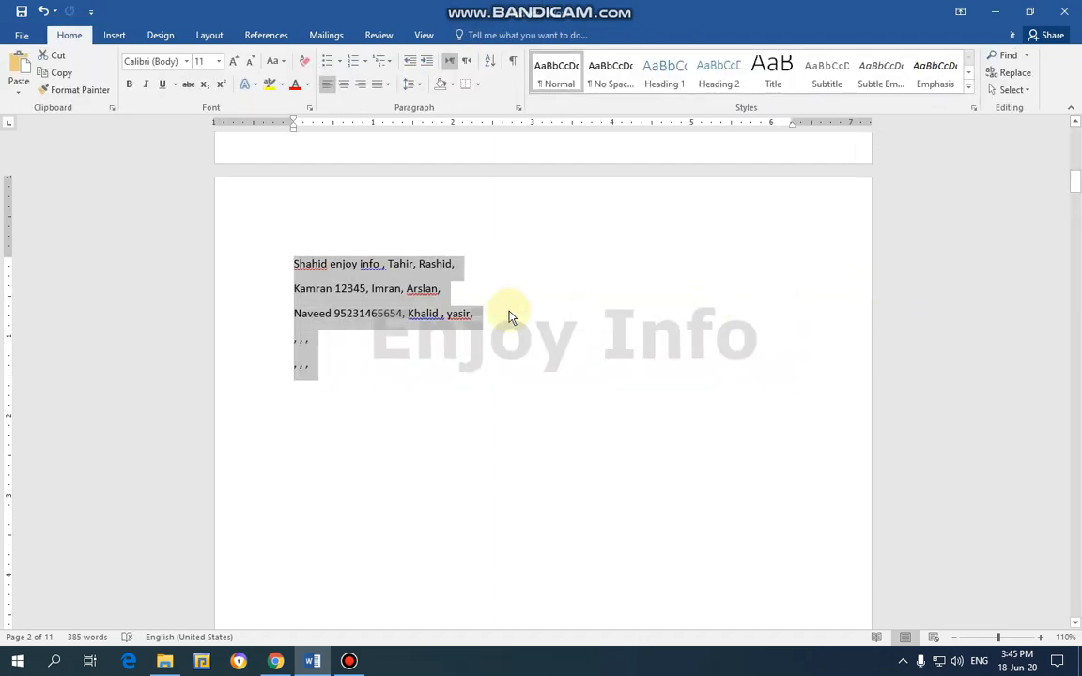
click(394, 357)
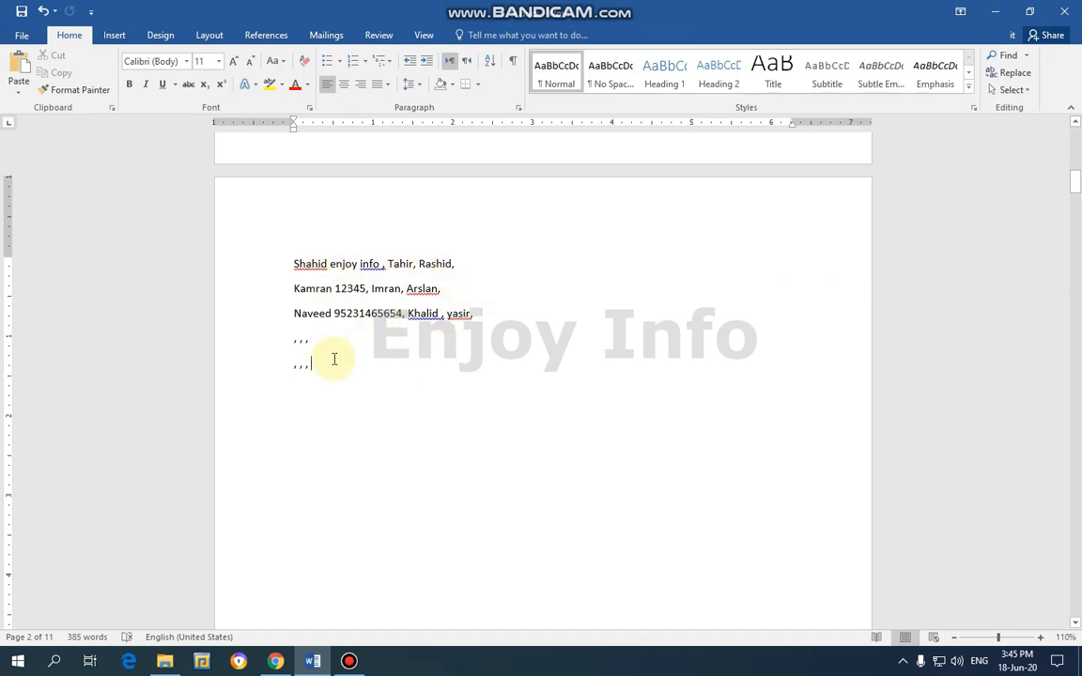
drag(330, 367, 294, 264)
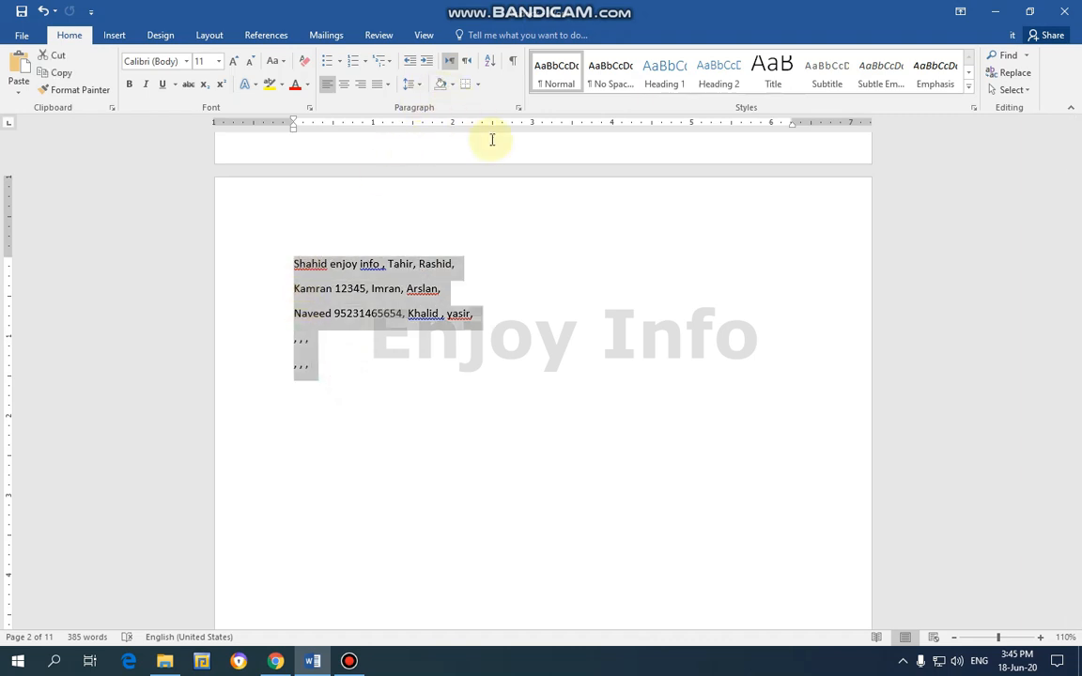
key(ctrl+z)
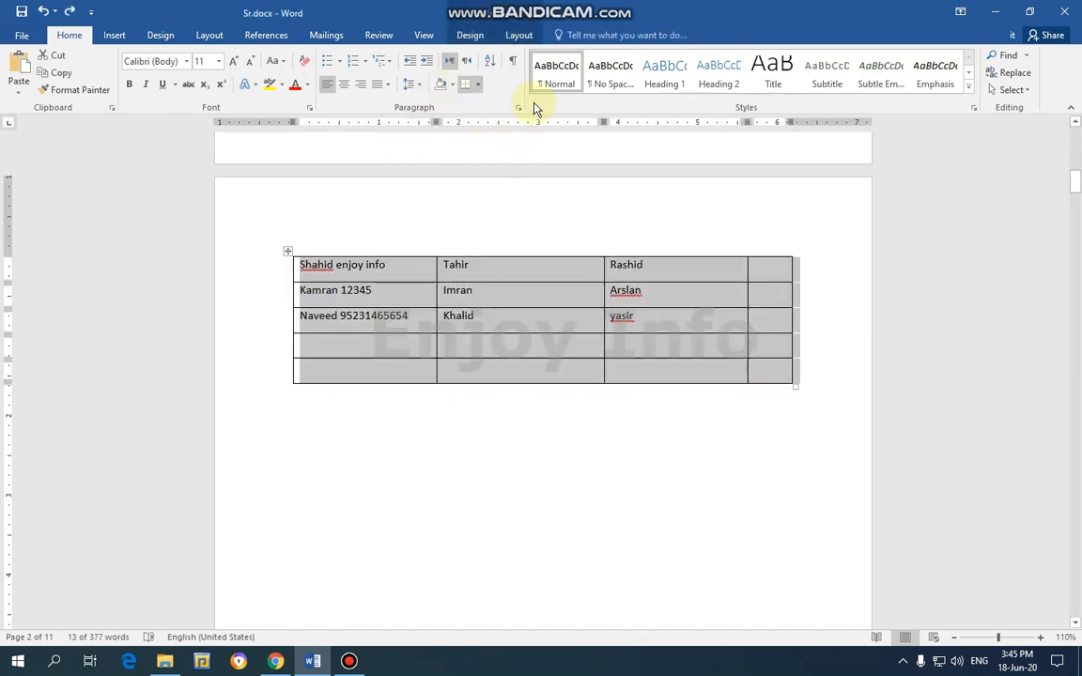
Convert the names table to text using the custom separator 3 and undo the conversion.
click(518, 34)
click(958, 75)
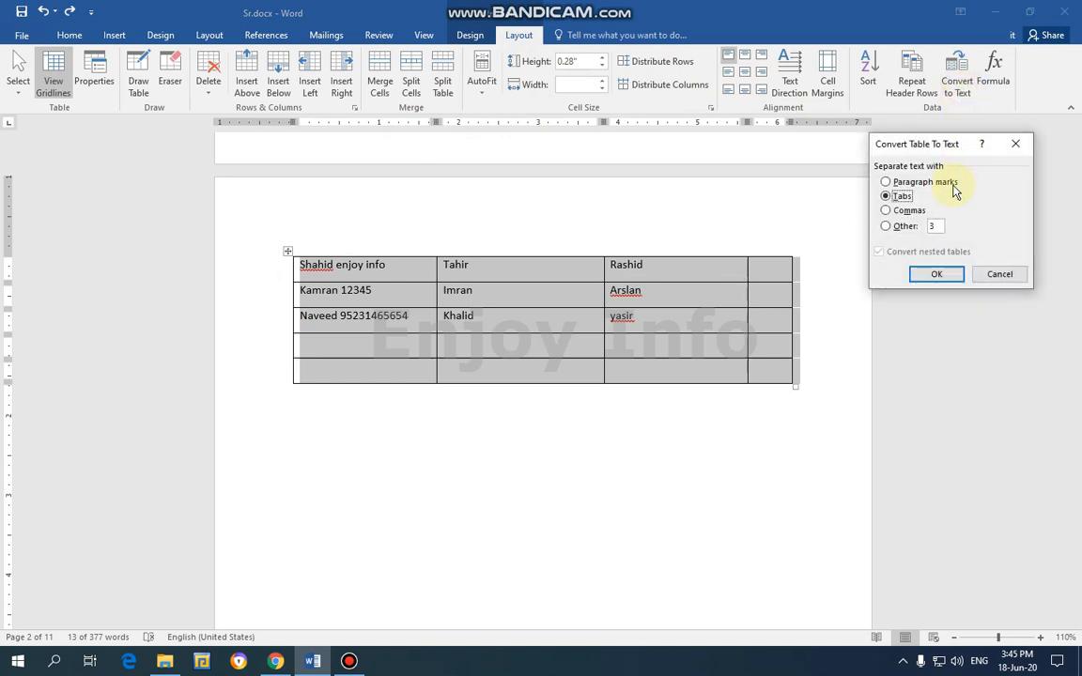
click(904, 226)
click(932, 272)
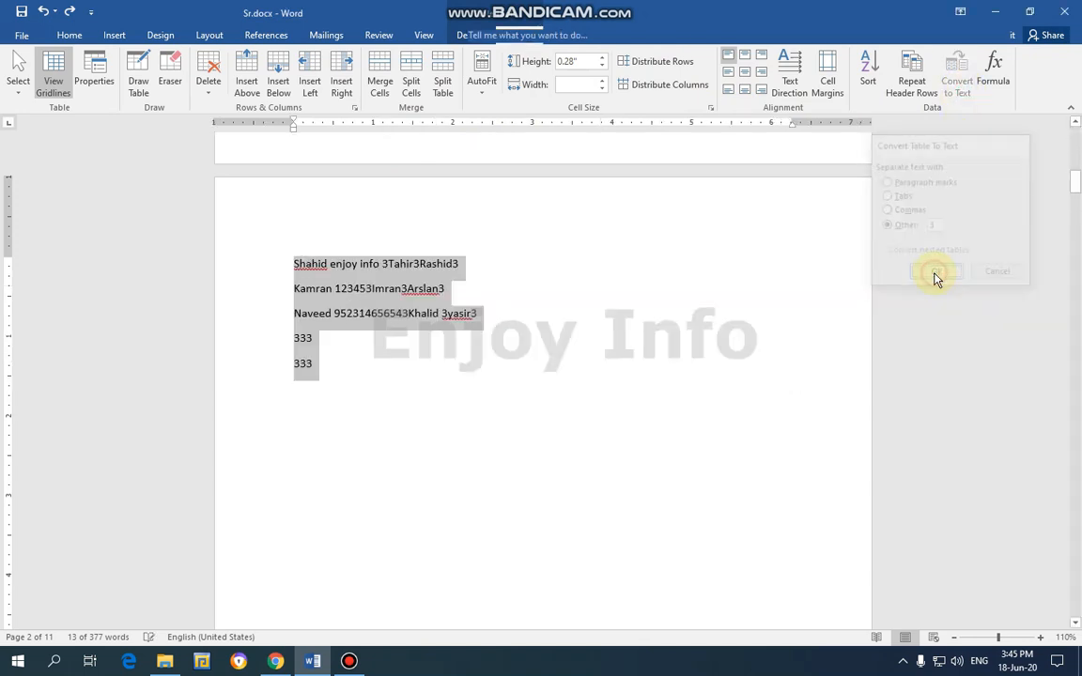
click(386, 346)
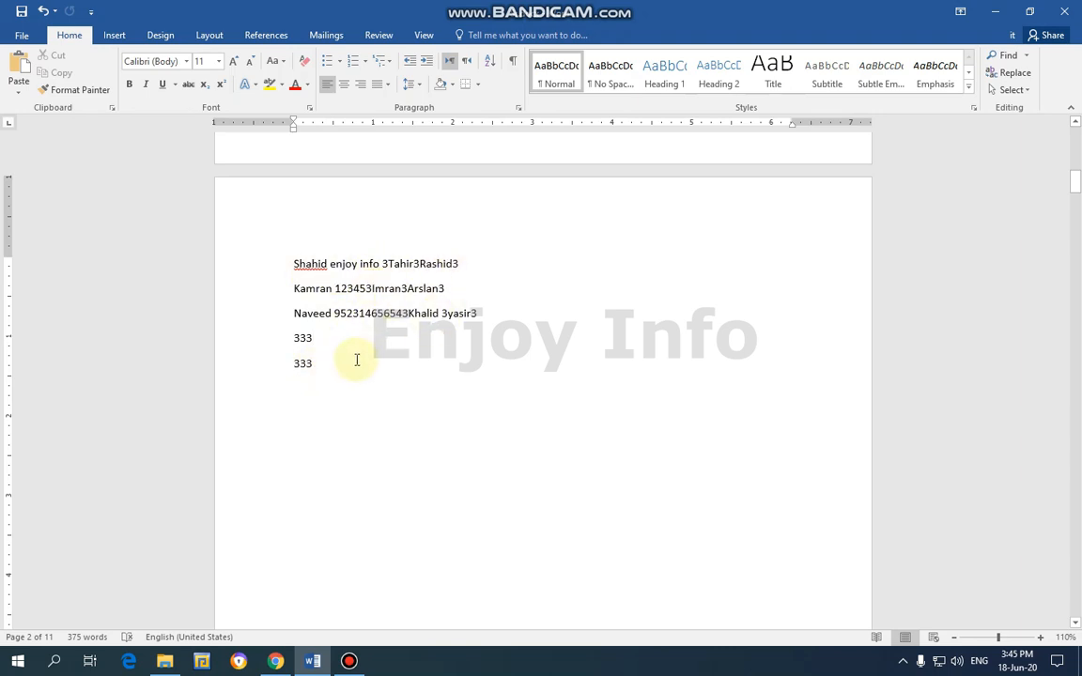
key(ctrl+z)
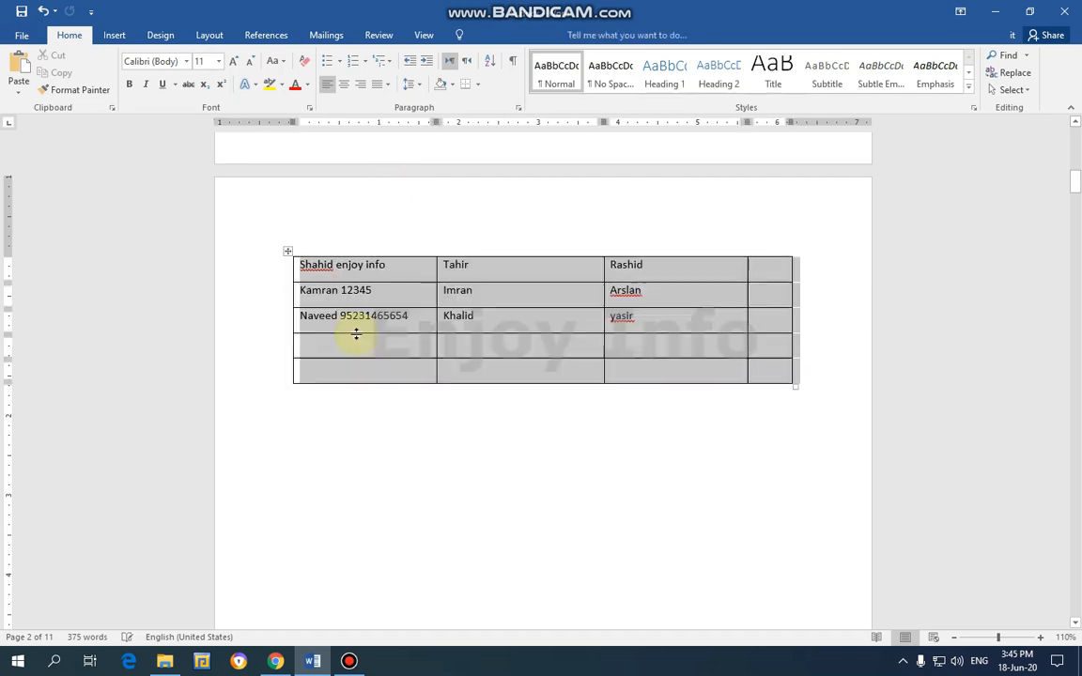
click(519, 34)
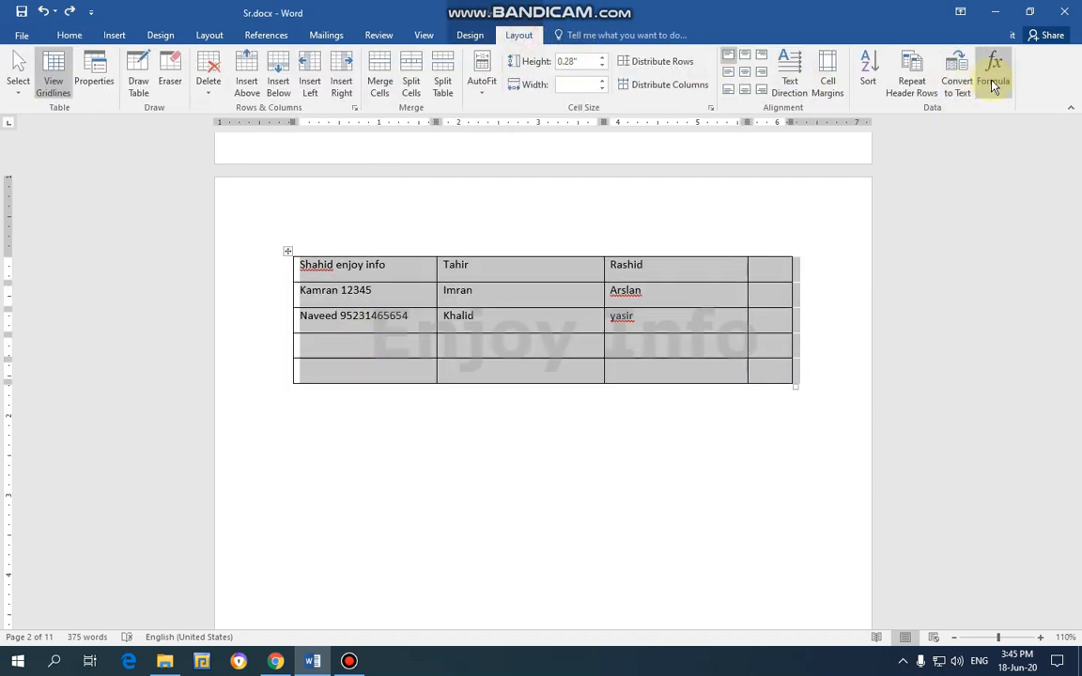
click(349, 661)
click(661, 136)
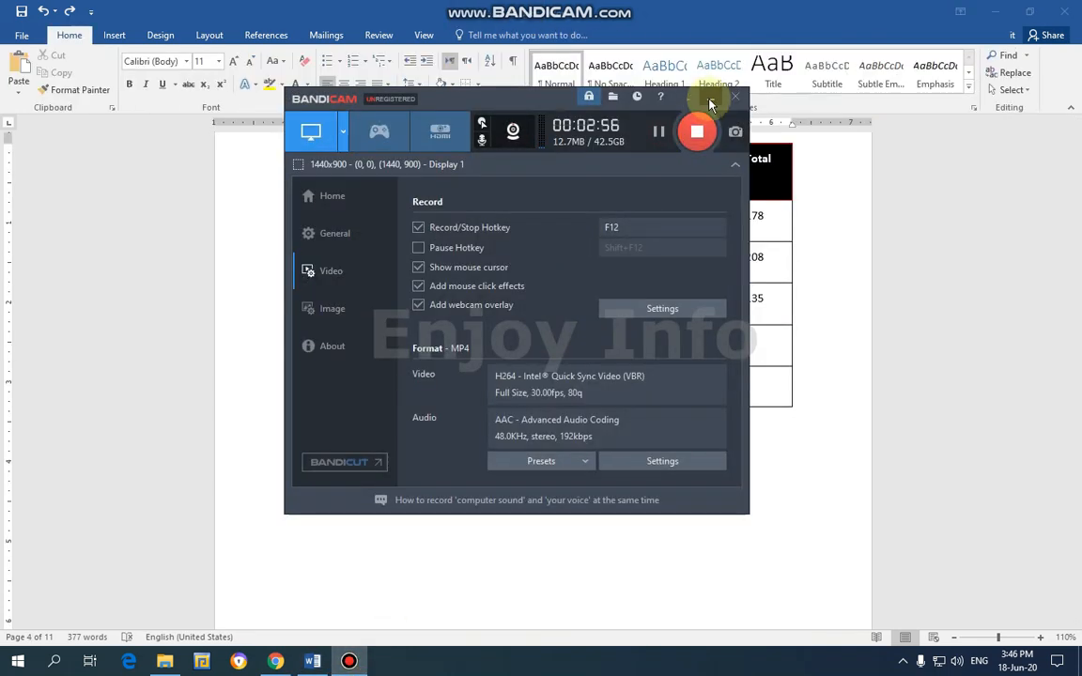
Insert the formula =SUM(left) in the Total cell of the Lenovo row in the company table on page 4.
click(789, 341)
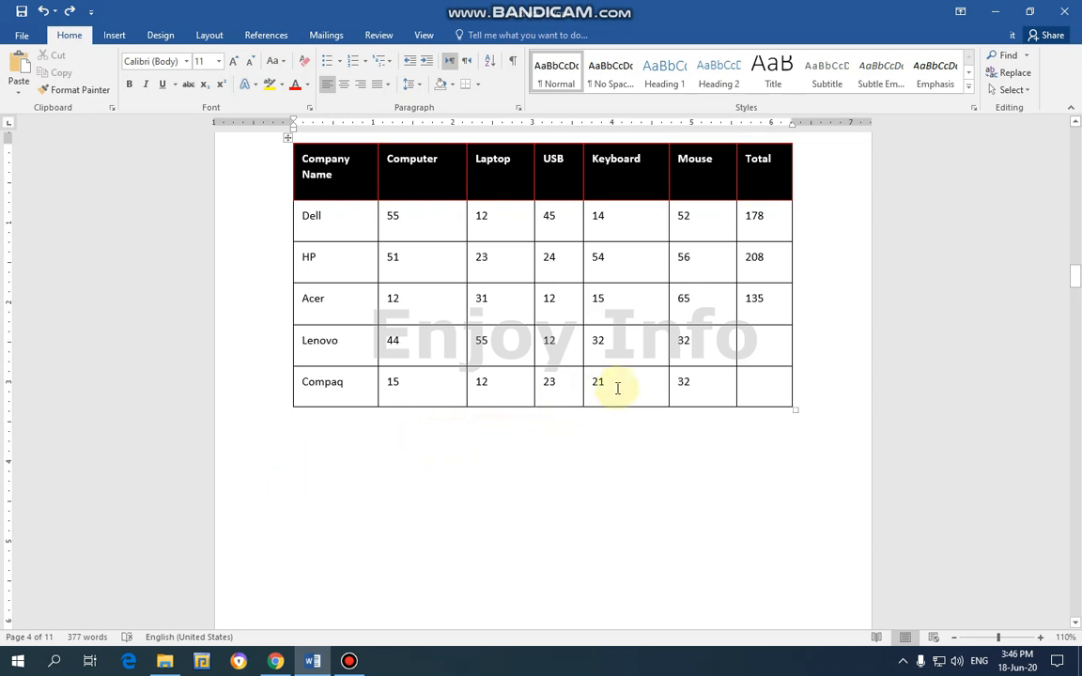
click(756, 344)
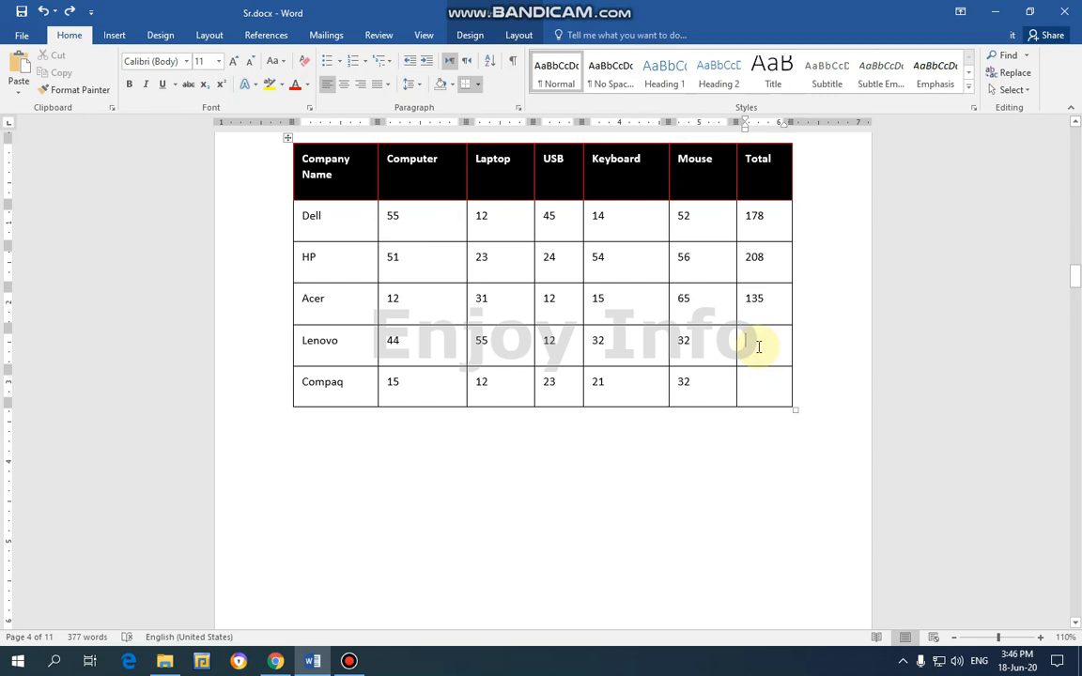
click(518, 34)
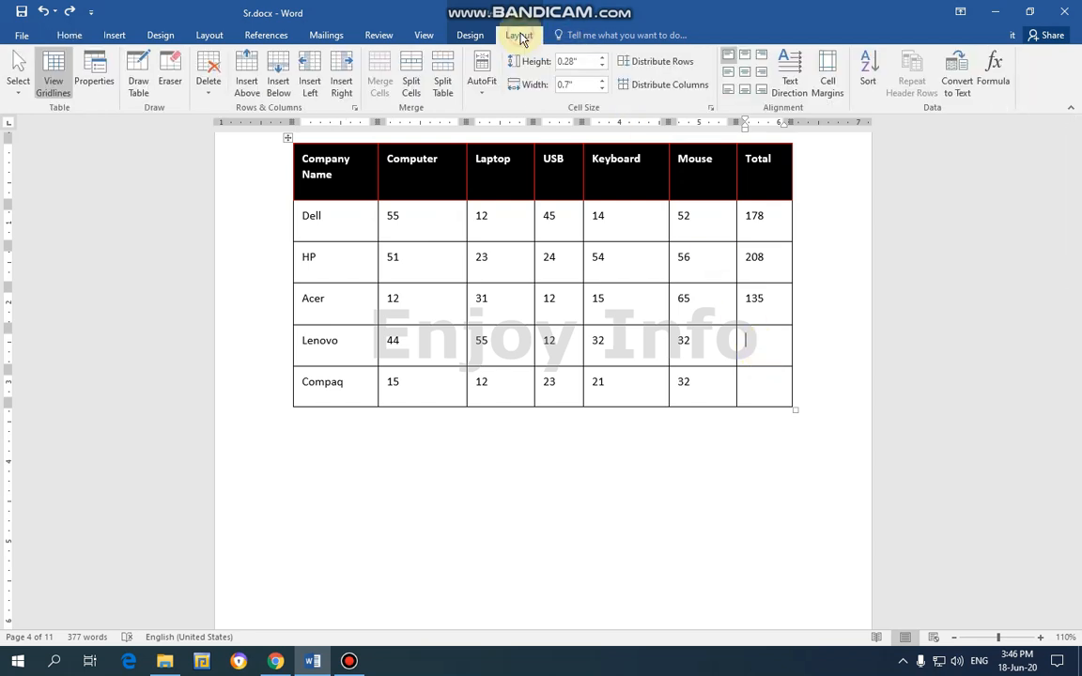
click(993, 80)
drag(824, 239, 915, 179)
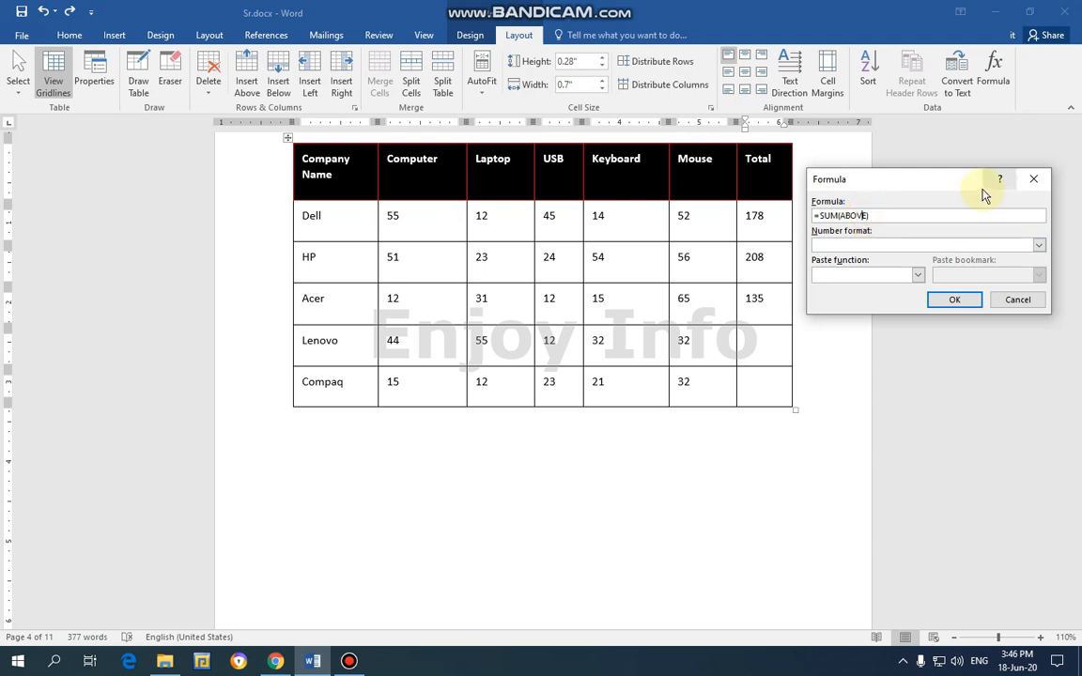
key(shift+Left)
key(shift+Left)
text(Left))
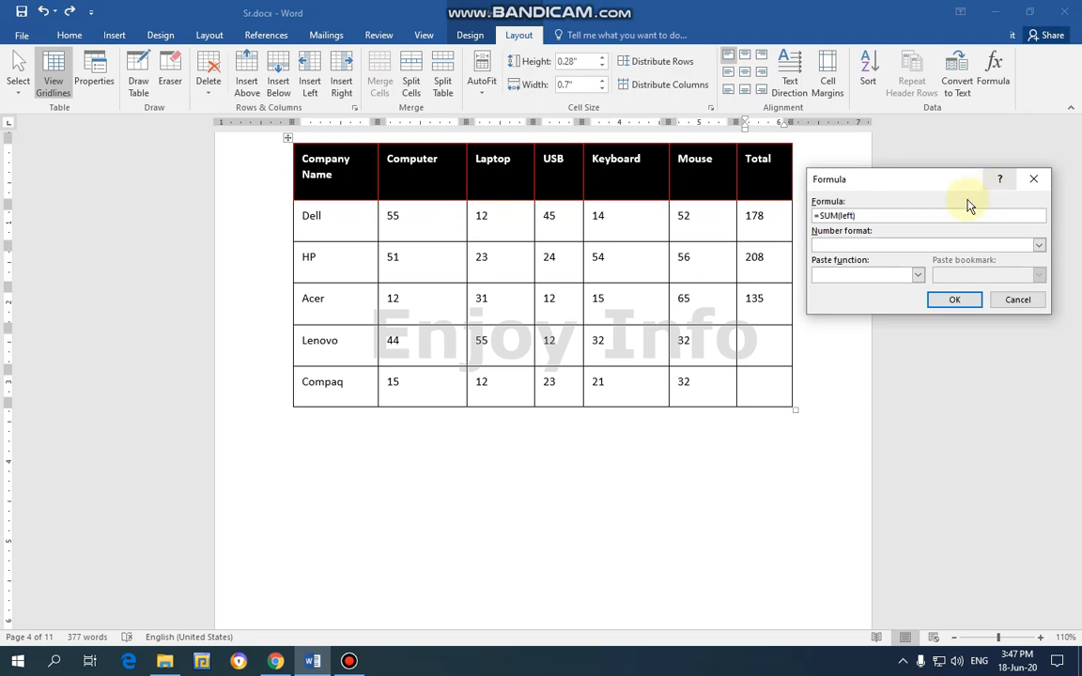
click(954, 300)
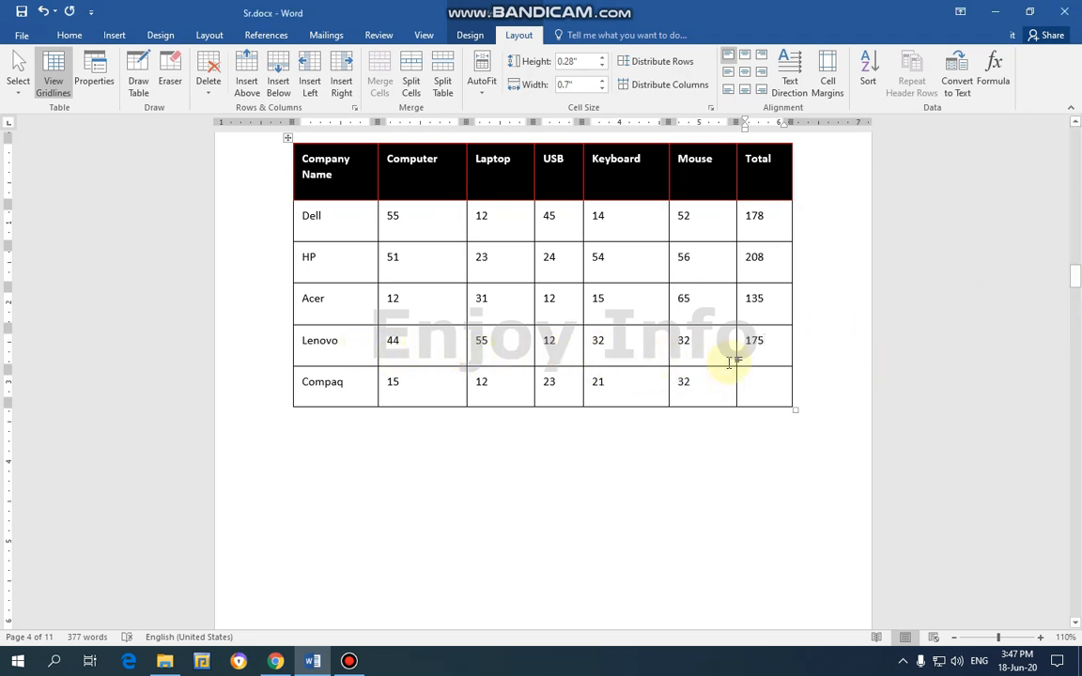
Insert the formula =SUM(left) in the Total cell of the Compaq row.
click(767, 386)
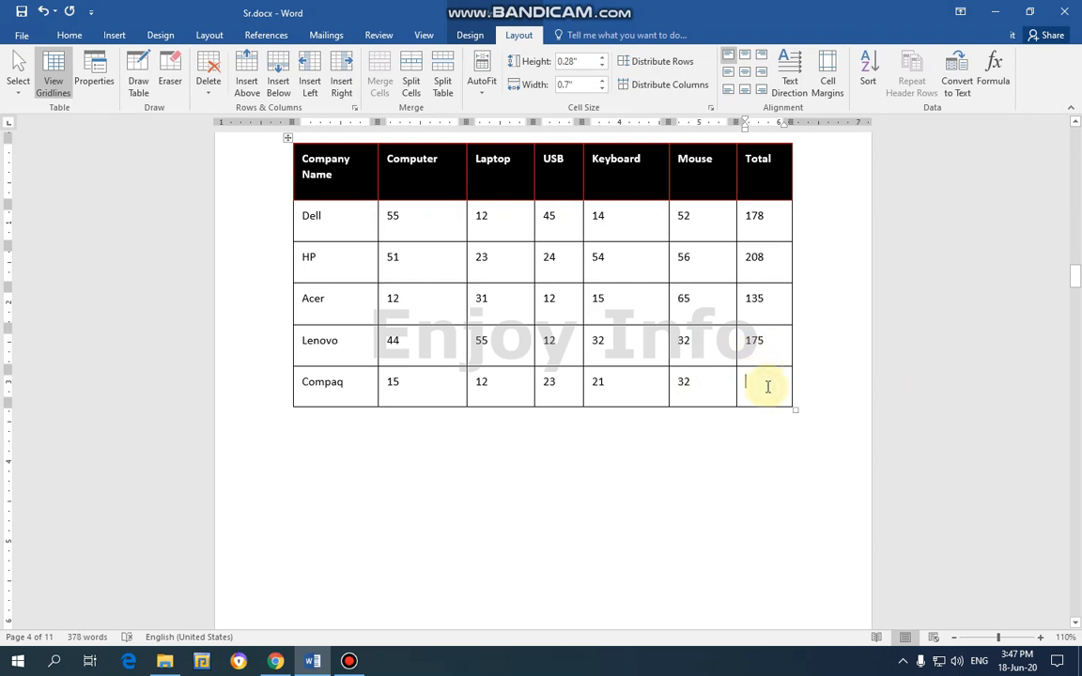
click(991, 70)
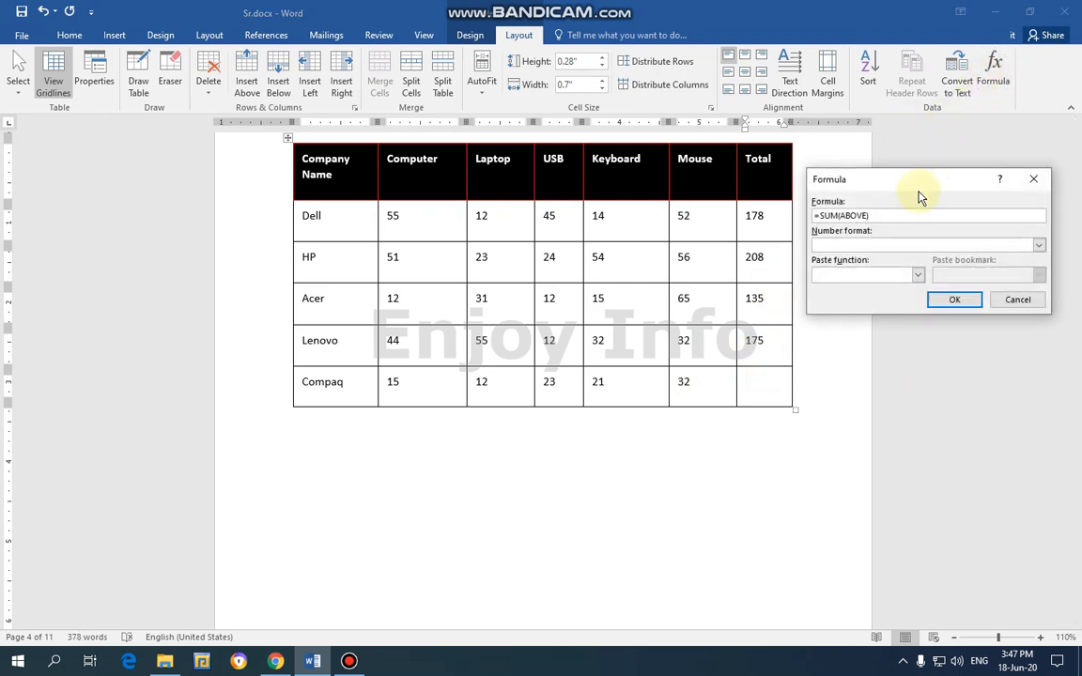
key(shift+Left)
key(shift+Left)
key(shift+Left)
key(shift+Left)
key(shift+Left)
key(shift+Left)
text(left))
click(950, 300)
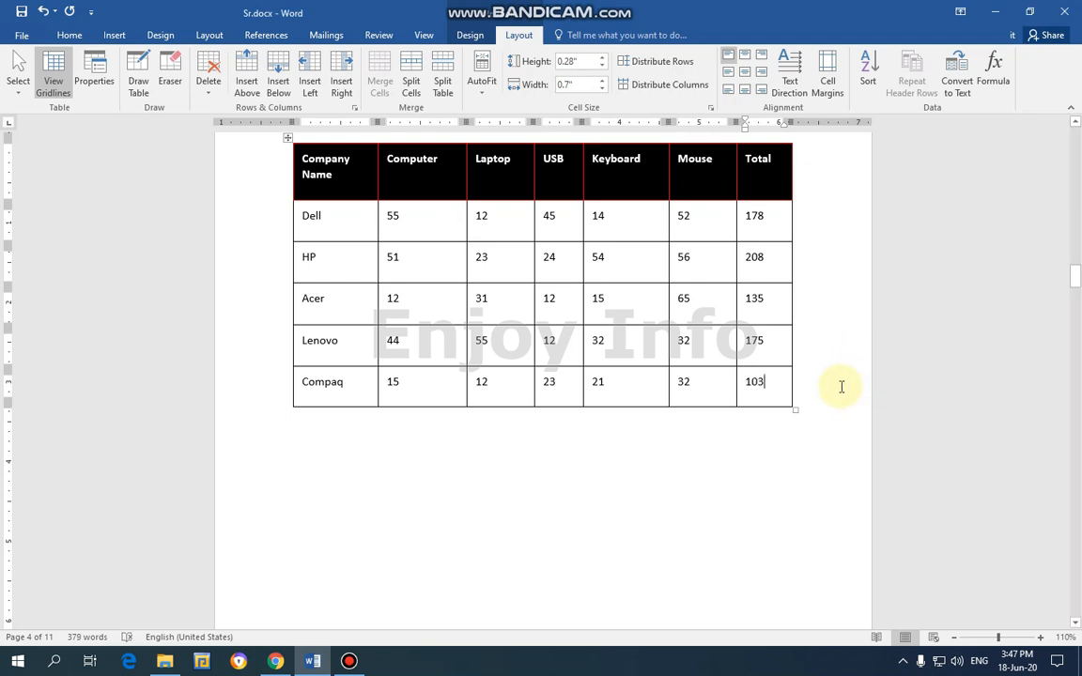
Replace the Compaq row's total with the formula =max(left) to return the row's highest value.
double_click(768, 384)
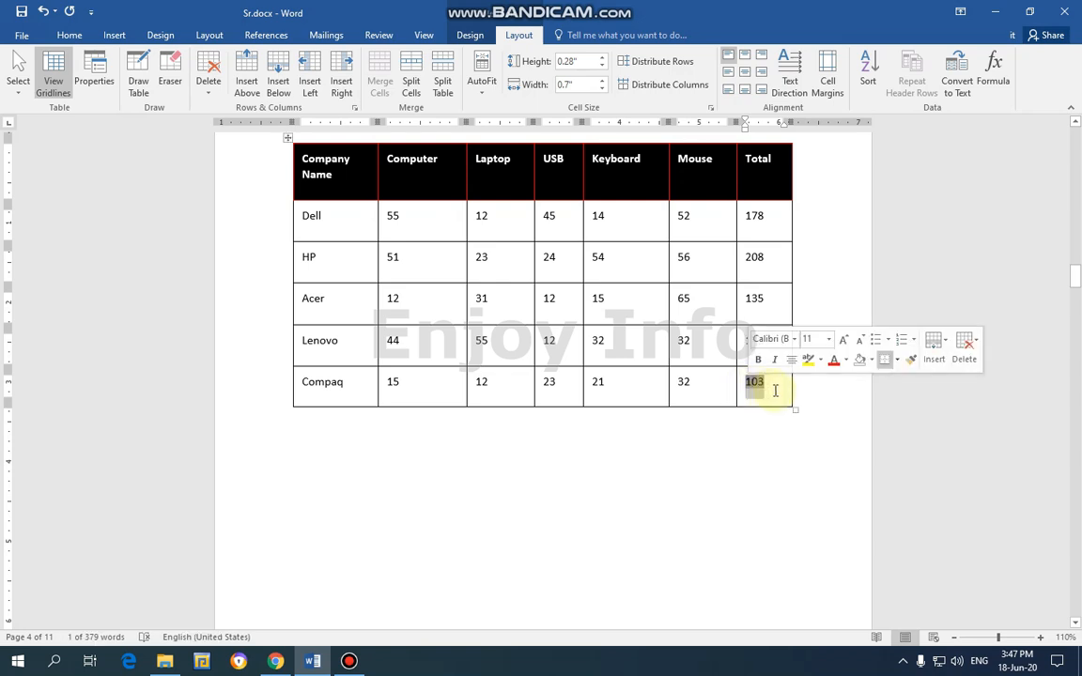
key(Delete)
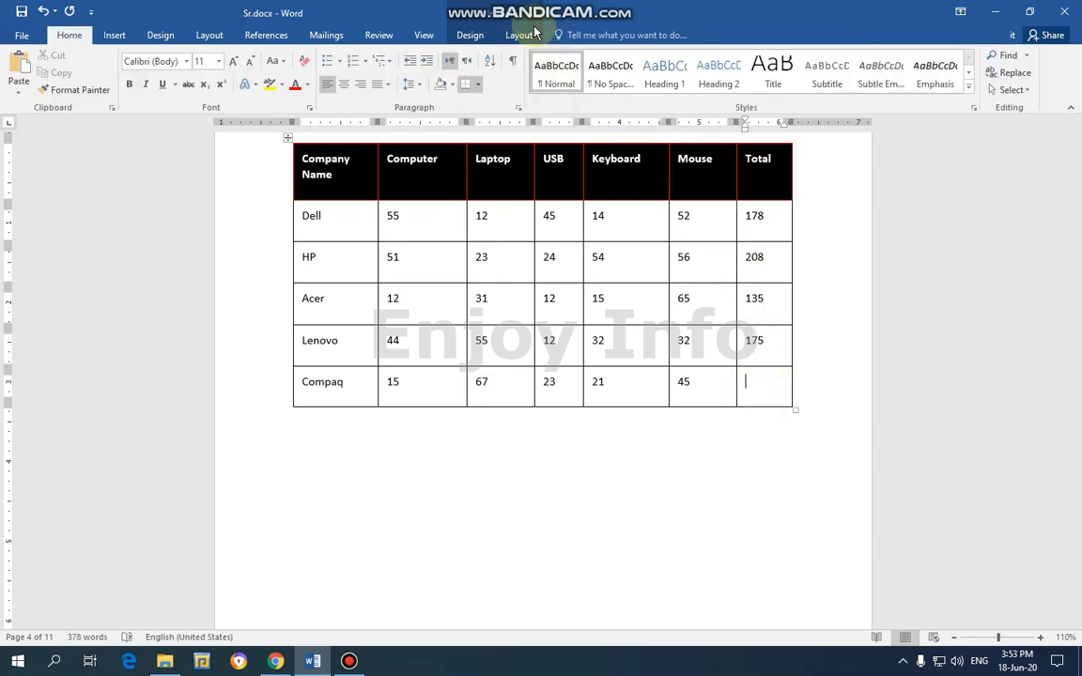
click(519, 35)
click(992, 75)
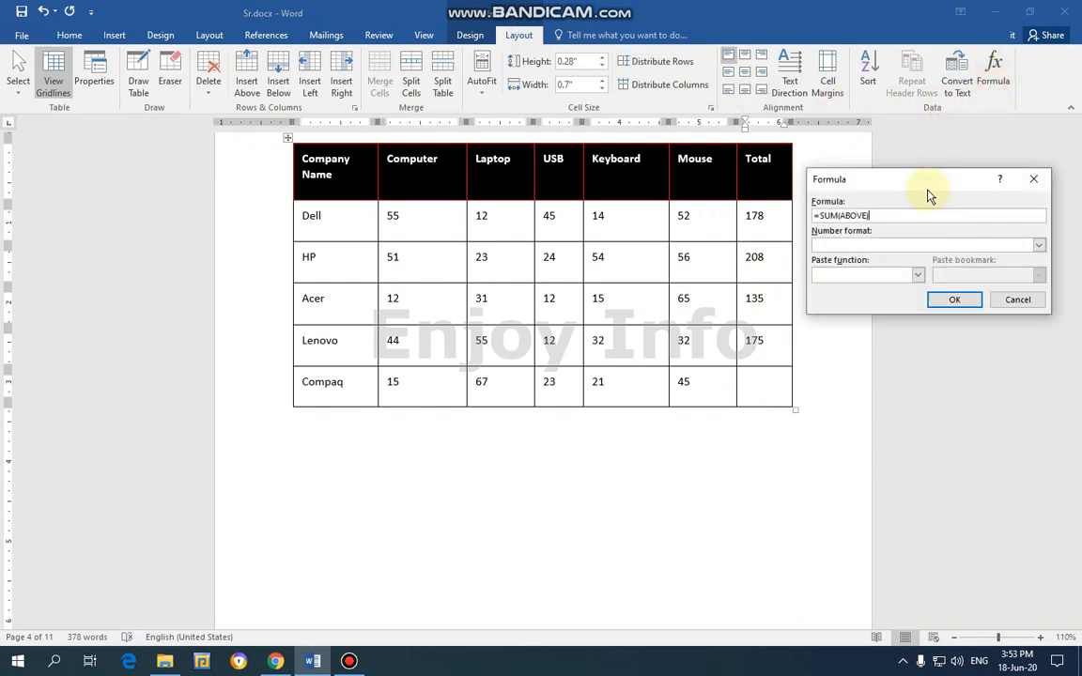
click(838, 216)
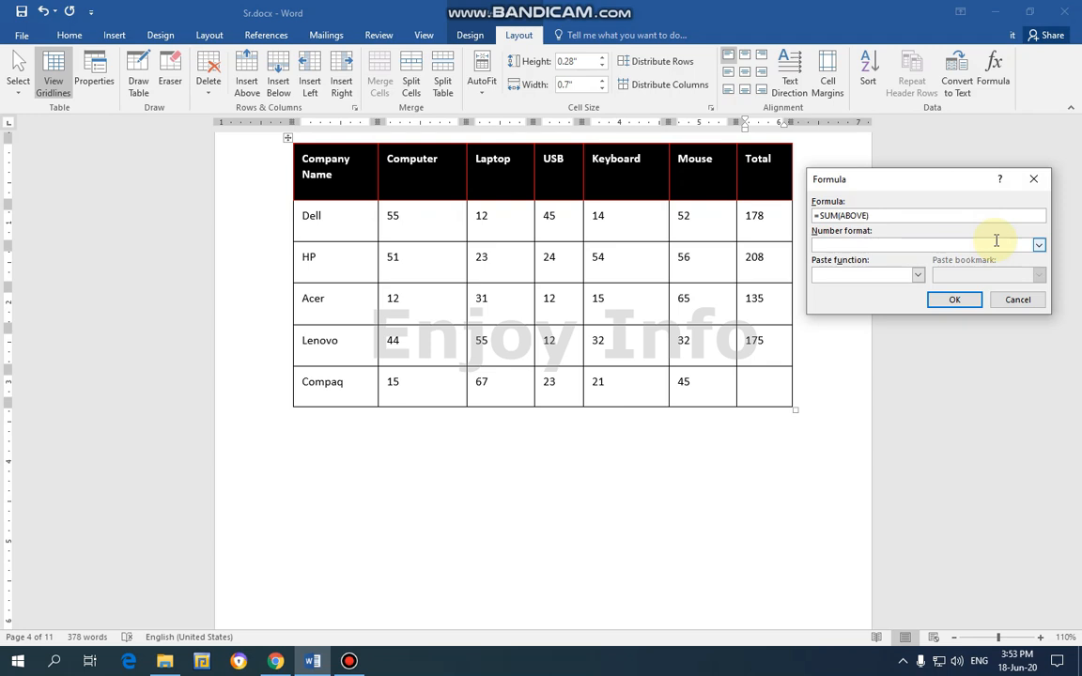
key(BackSpace)
key(BackSpace)
key(BackSpace)
text(max)
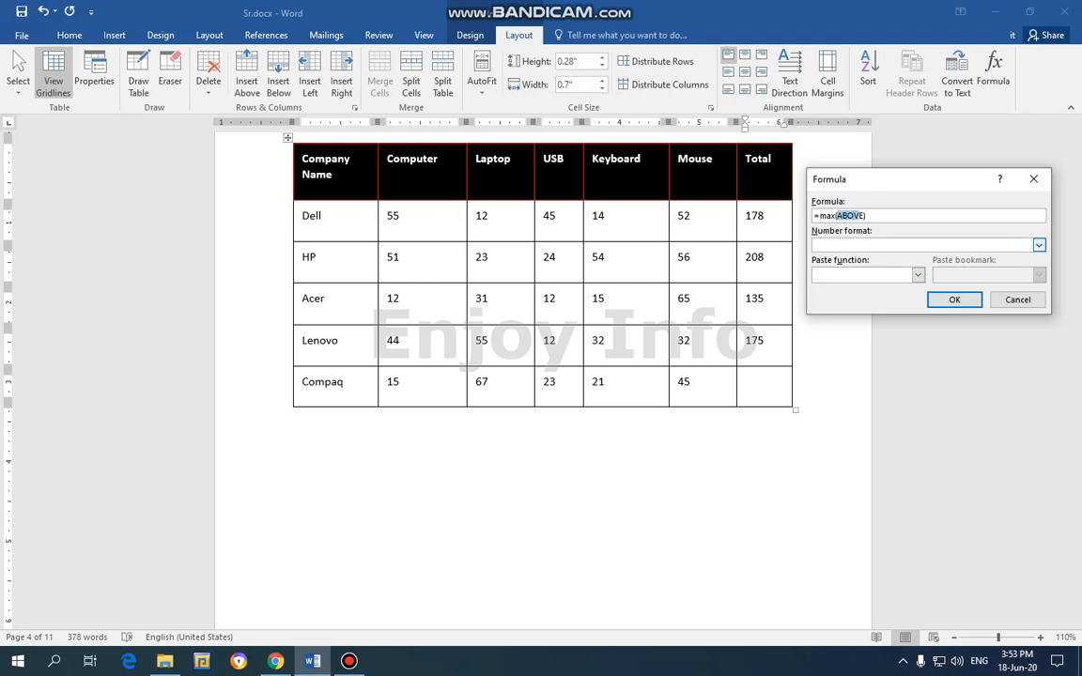
key(BackSpace)
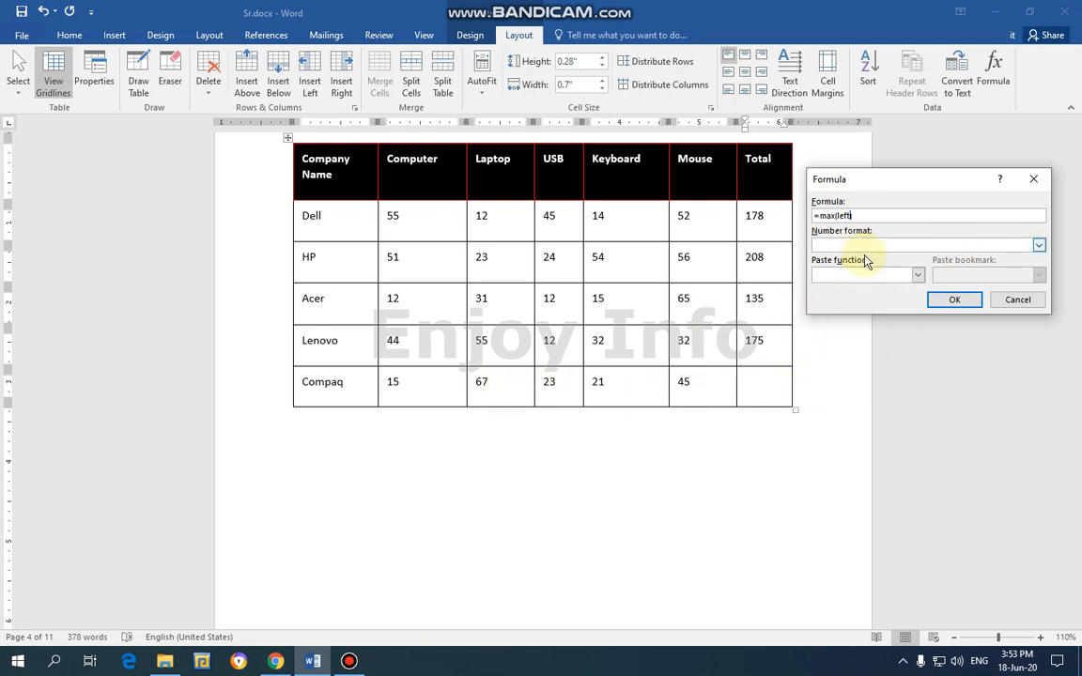
click(950, 300)
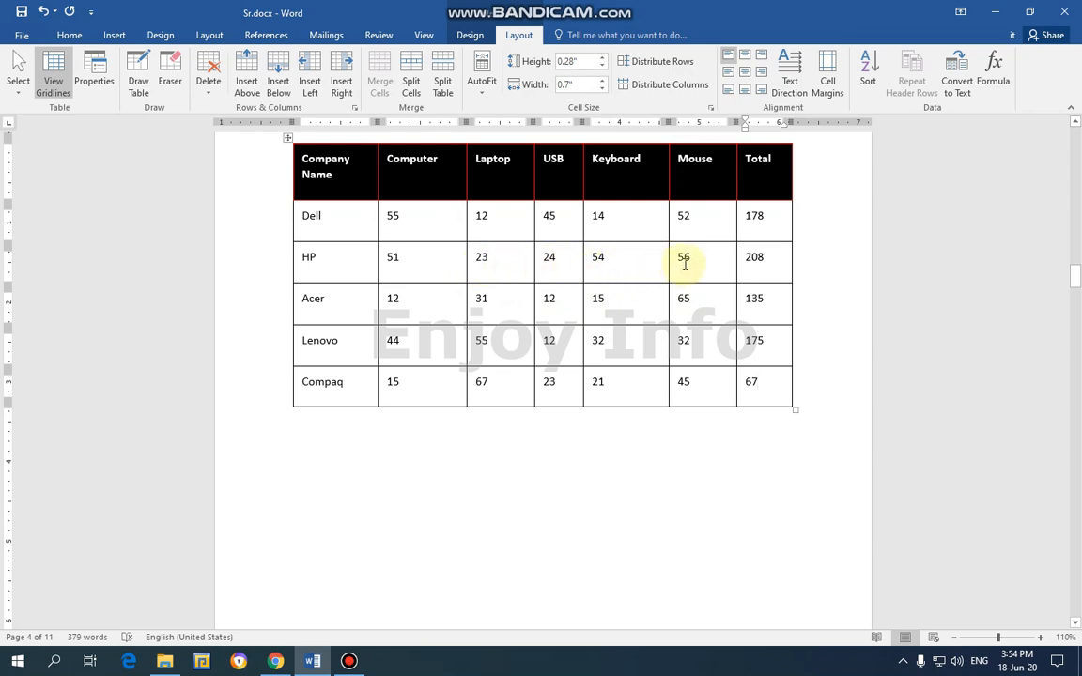
Change the Computer value in the Dell row to 99.
click(410, 217)
key(BackSpace)
key(BackSpace)
text(99)
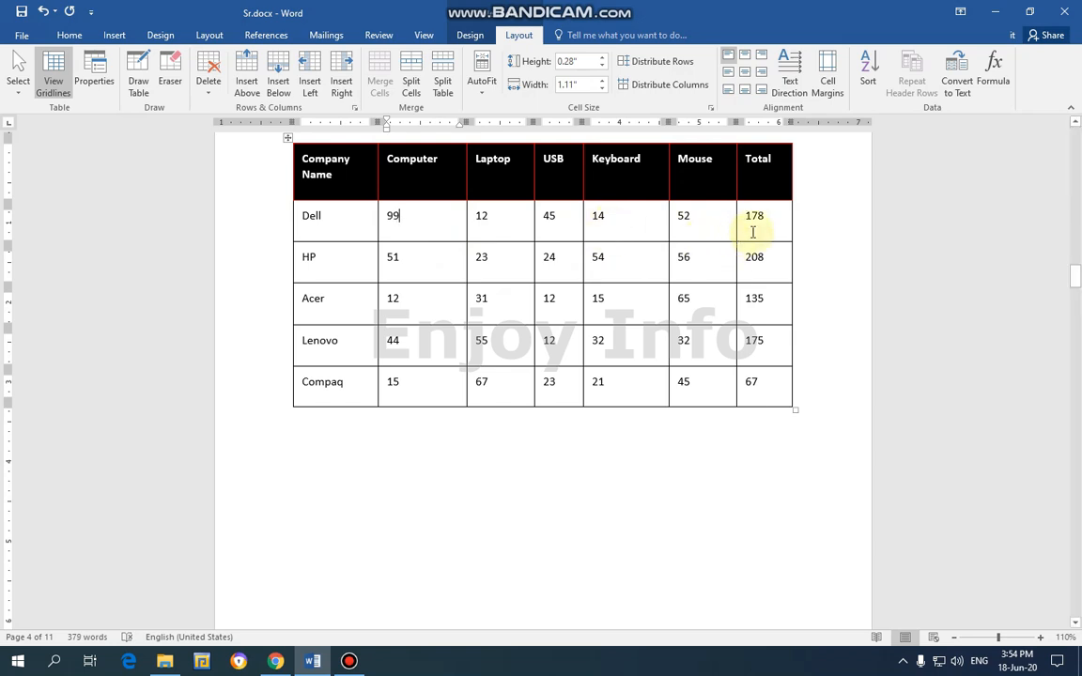
Replace the Dell row's total with the formula =max(LEFT) to return the row's highest value.
double_click(750, 216)
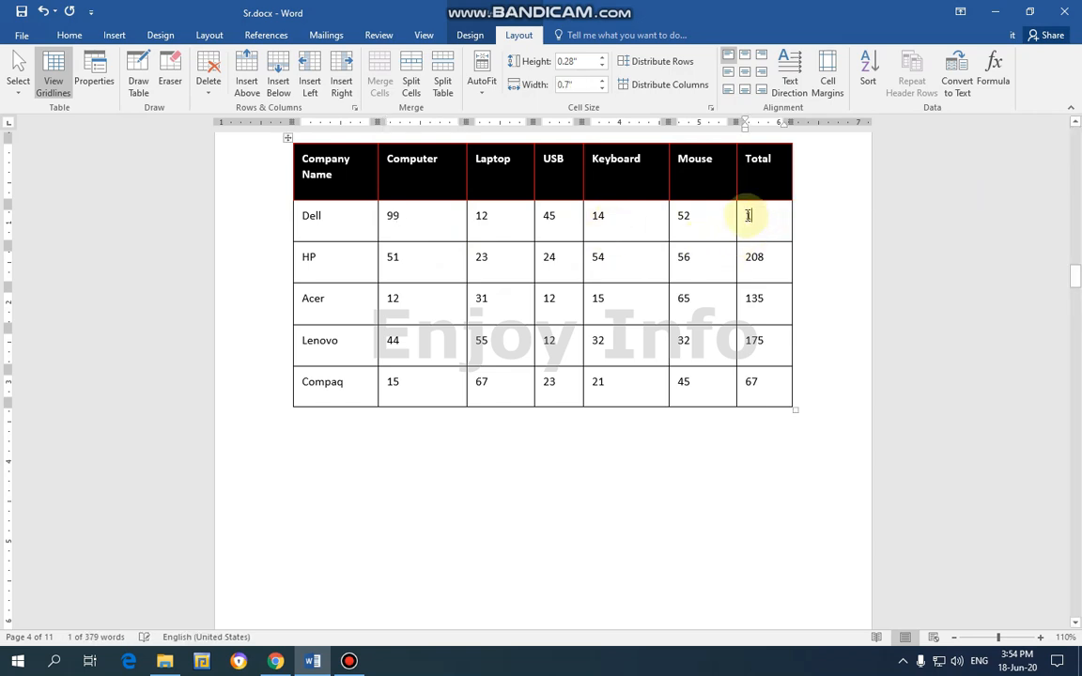
key(BackSpace)
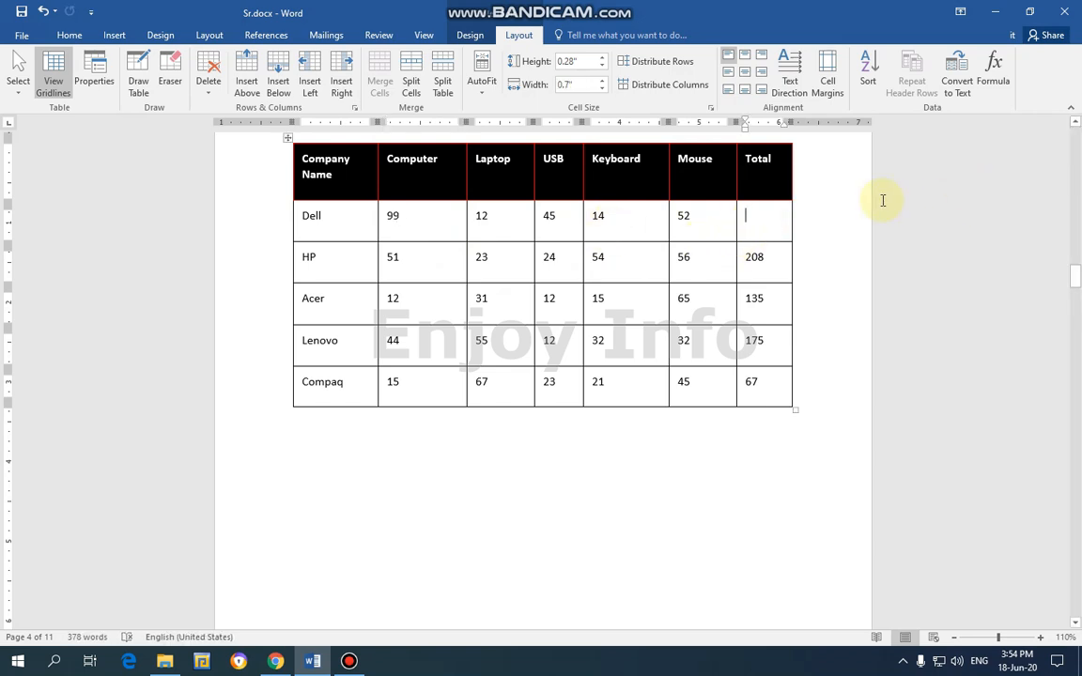
click(993, 71)
double_click(832, 215)
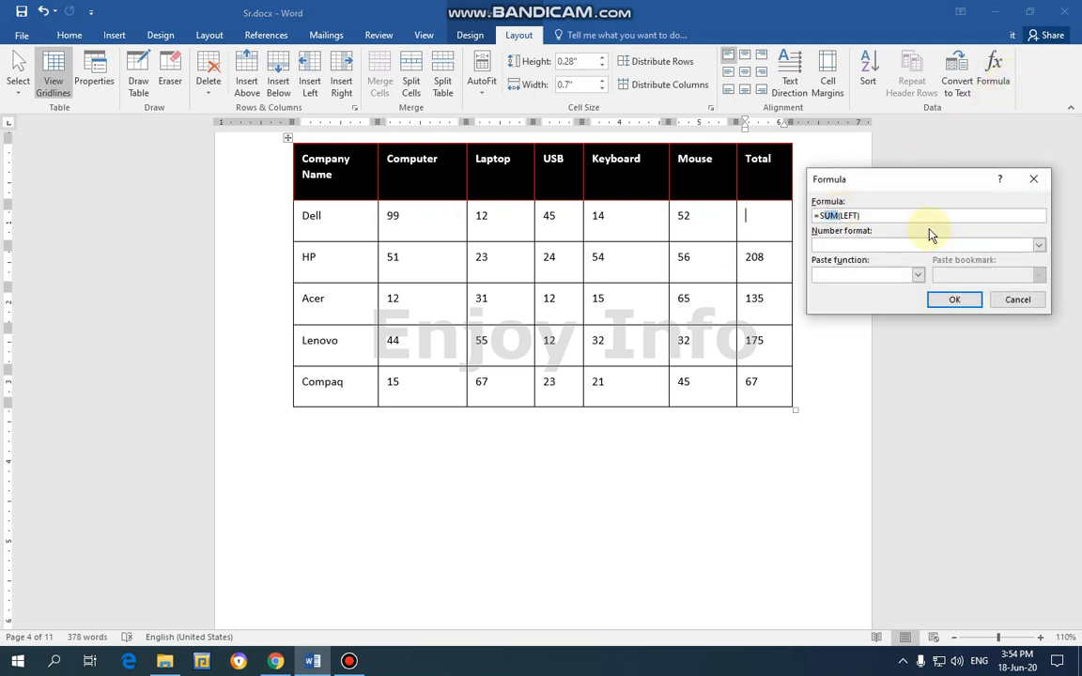
text(max)
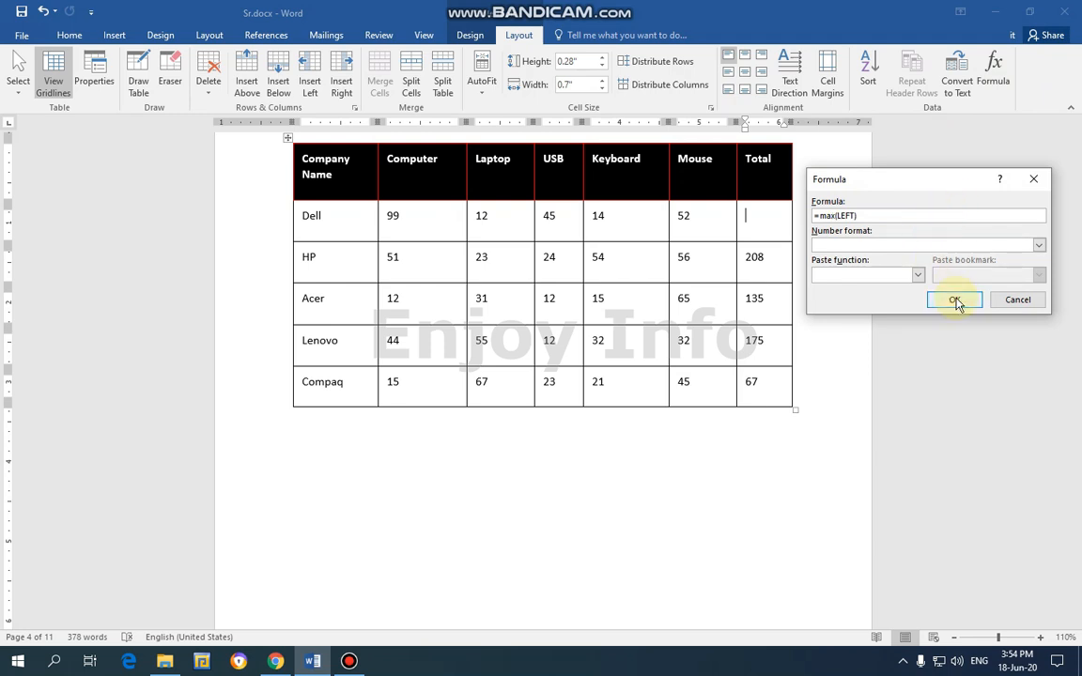
click(954, 300)
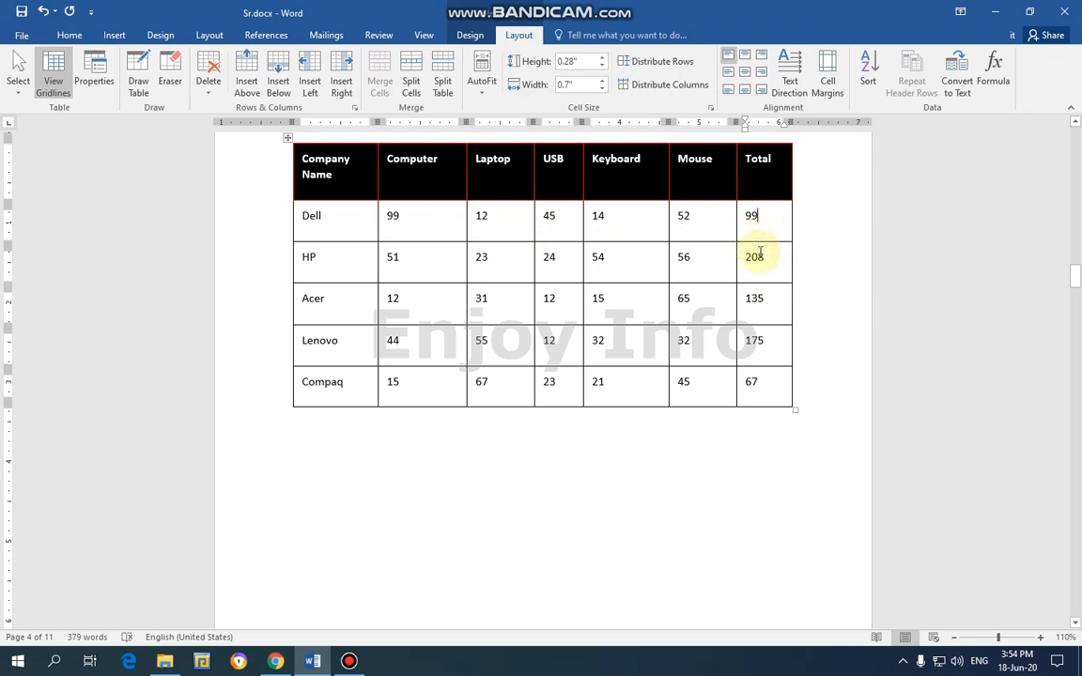
Replace the HP row's total with the formula =min(left) to return the row's lowest value.
double_click(755, 257)
key(Delete)
click(995, 80)
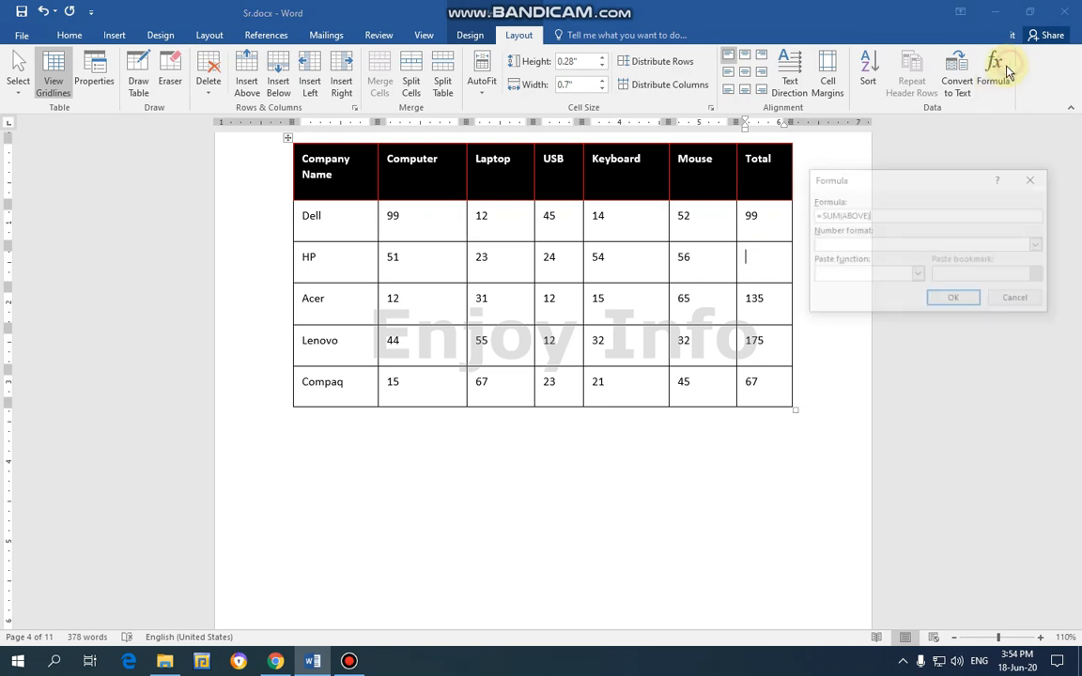
click(839, 214)
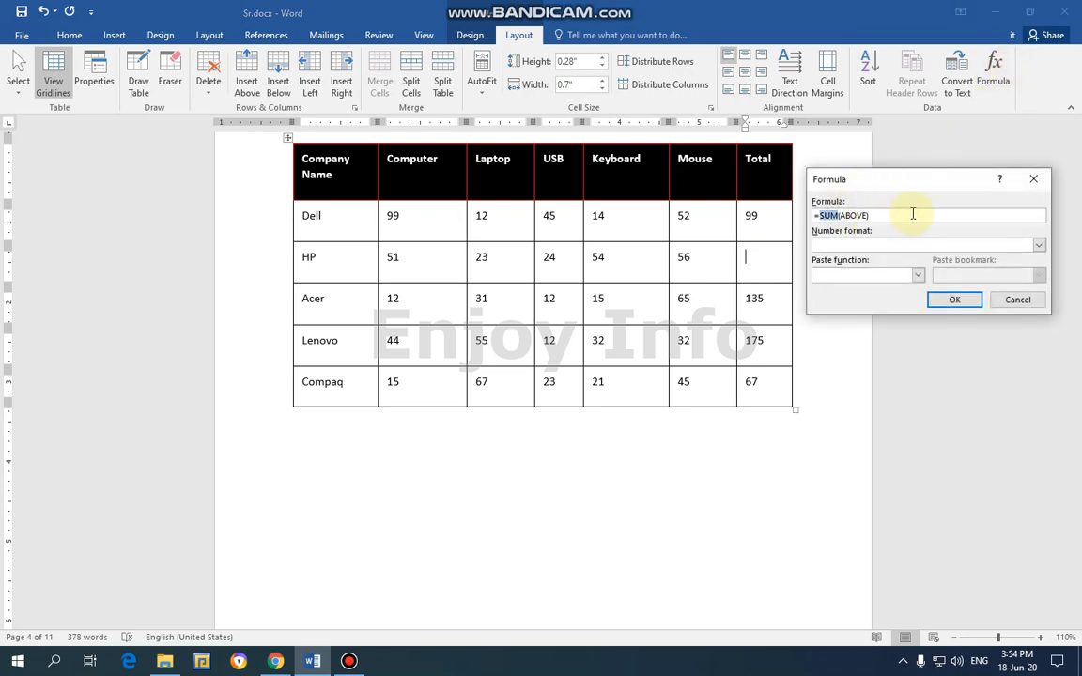
text(min)
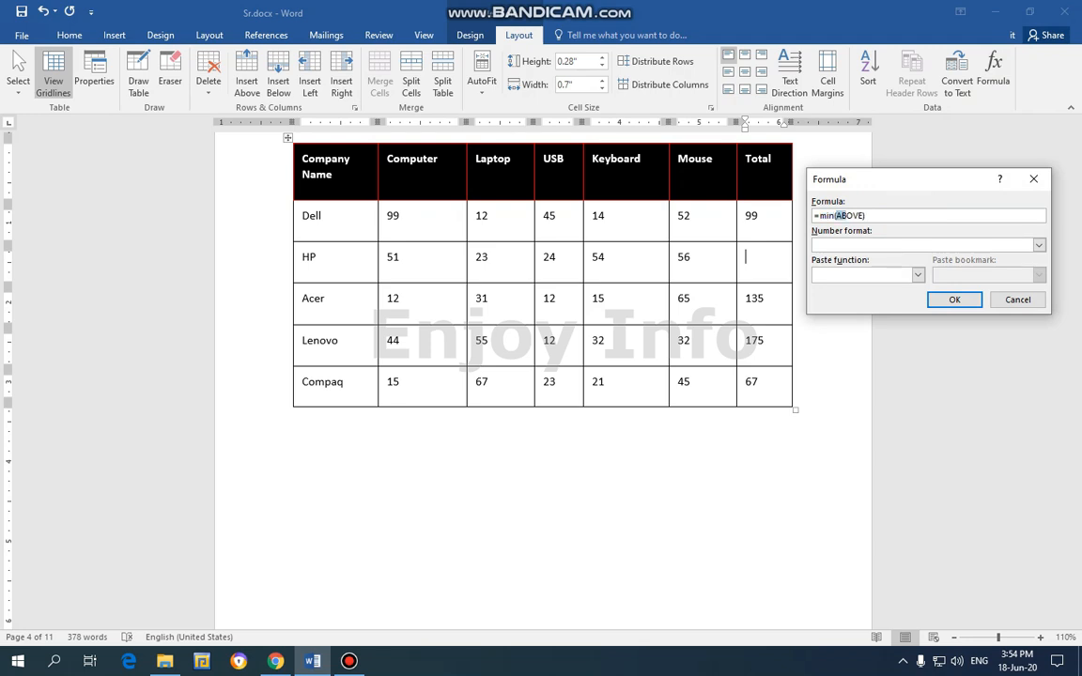
text(left))
click(954, 298)
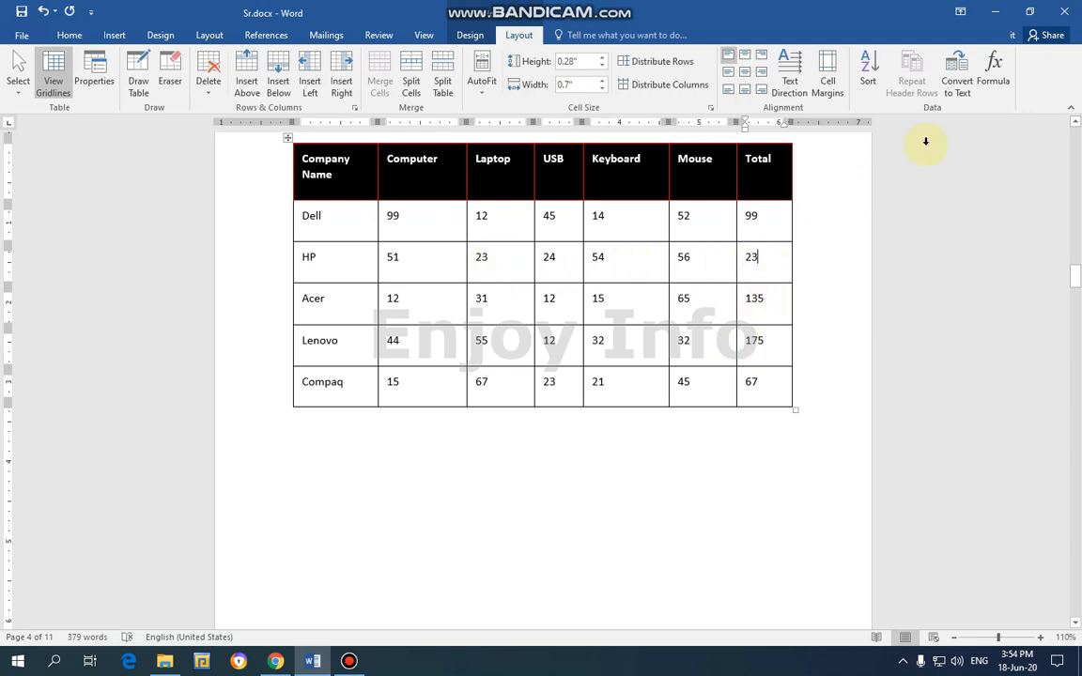
Browse the functions that can be pasted into the HP row's Total formula, keeping =min(left).
click(993, 74)
click(917, 274)
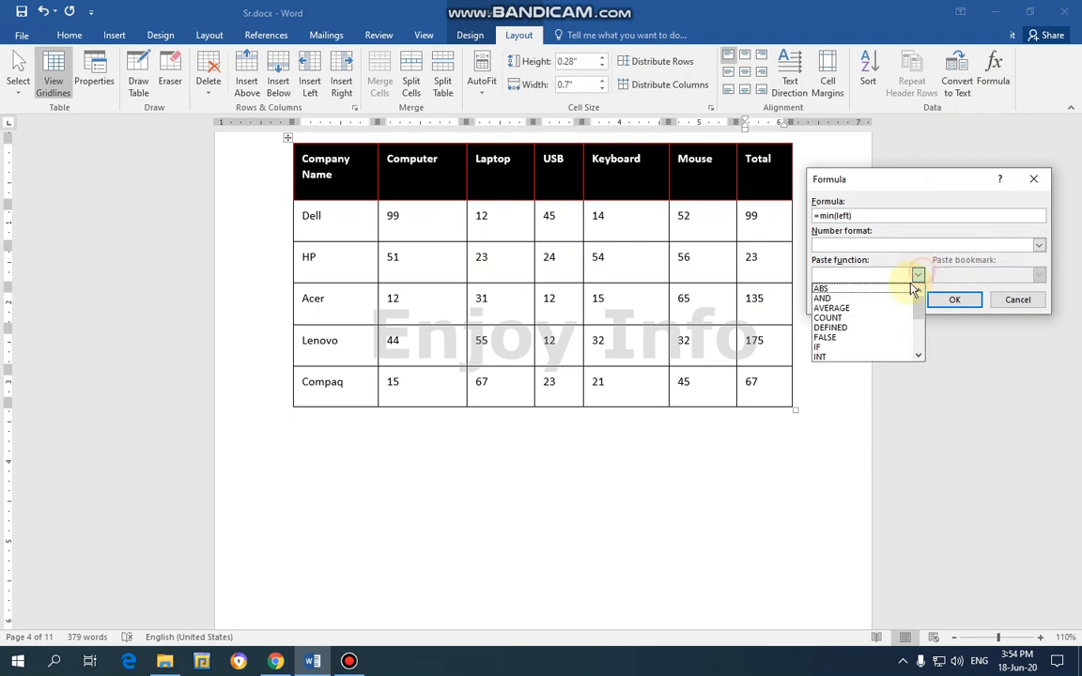
scroll(864, 353, down, 4)
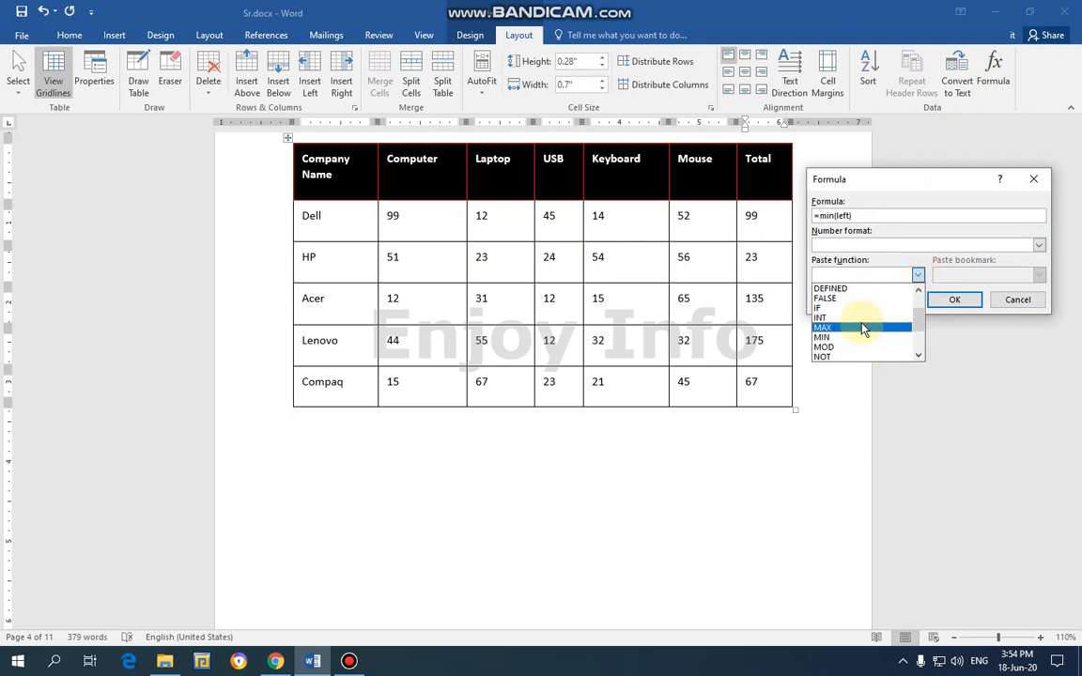
click(898, 192)
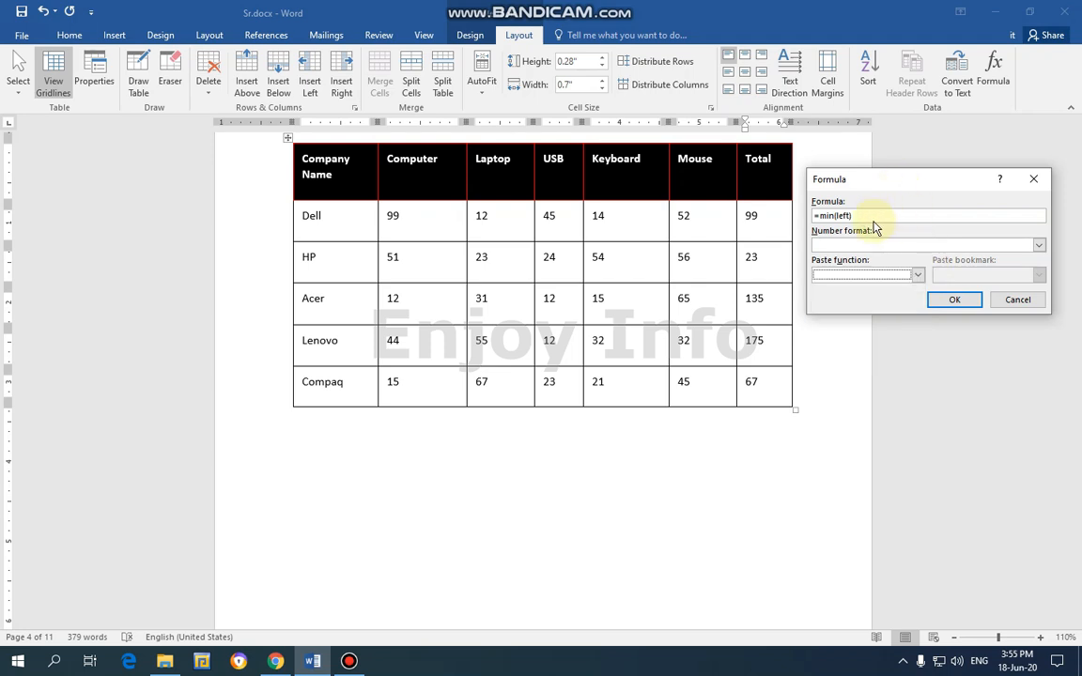
click(954, 300)
scroll(865, 218, up, 3)
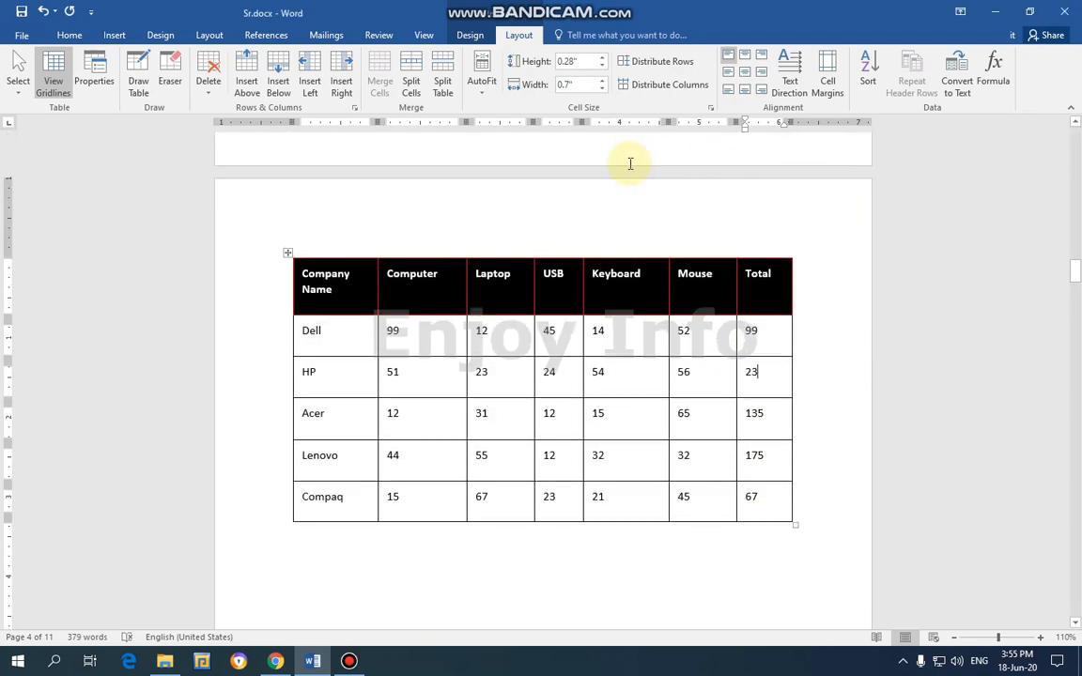
click(18, 89)
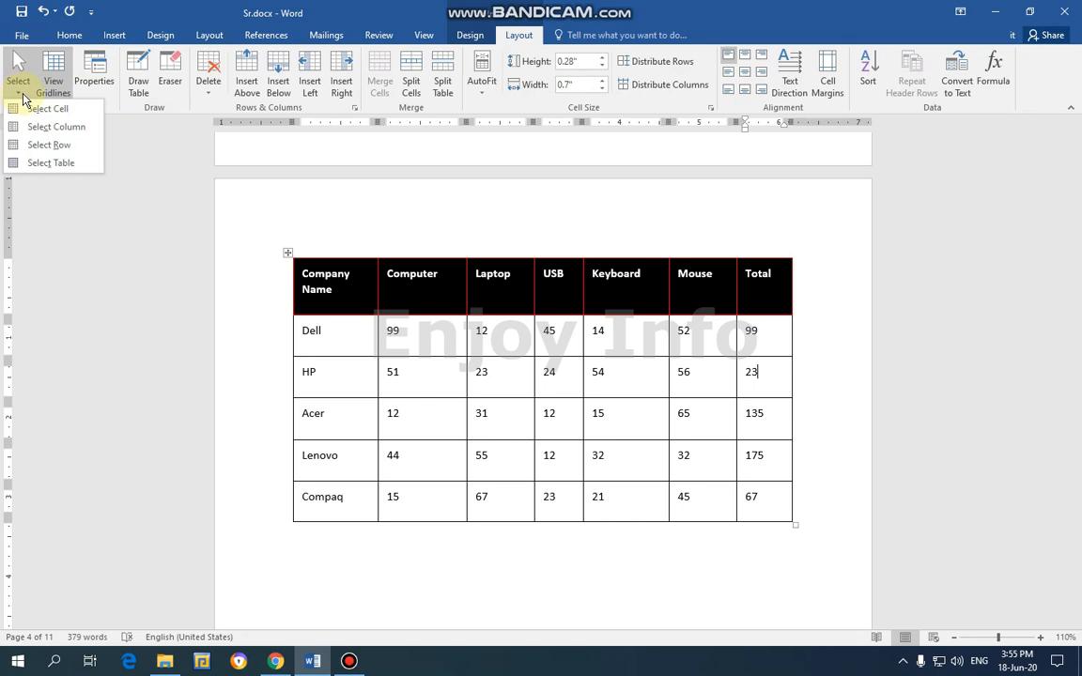
click(128, 135)
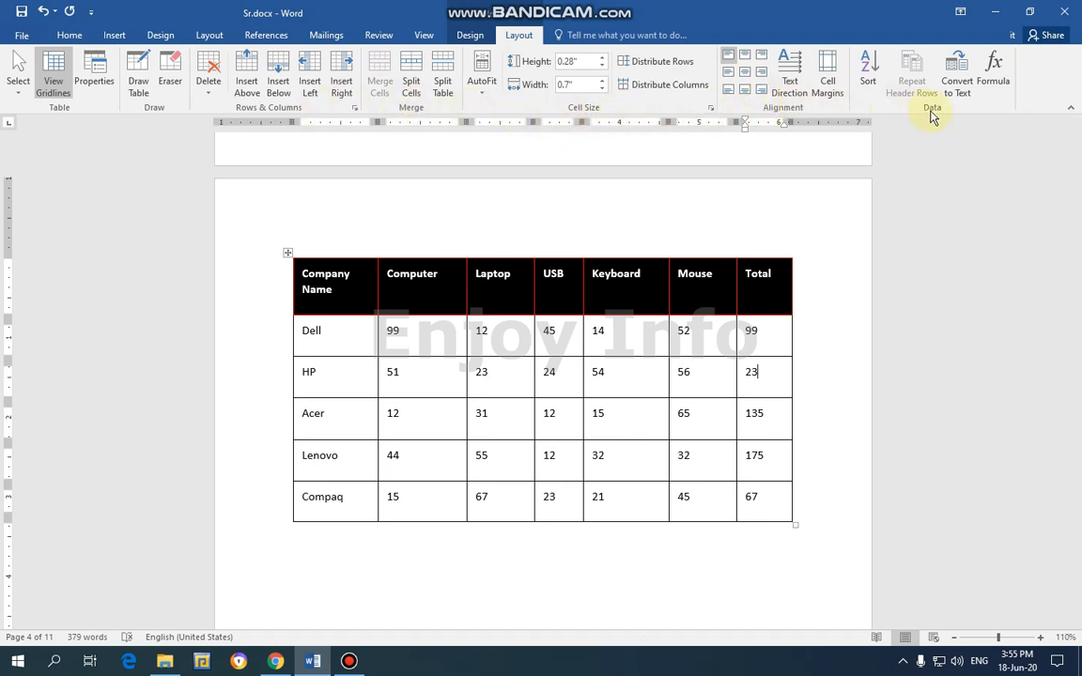
click(477, 39)
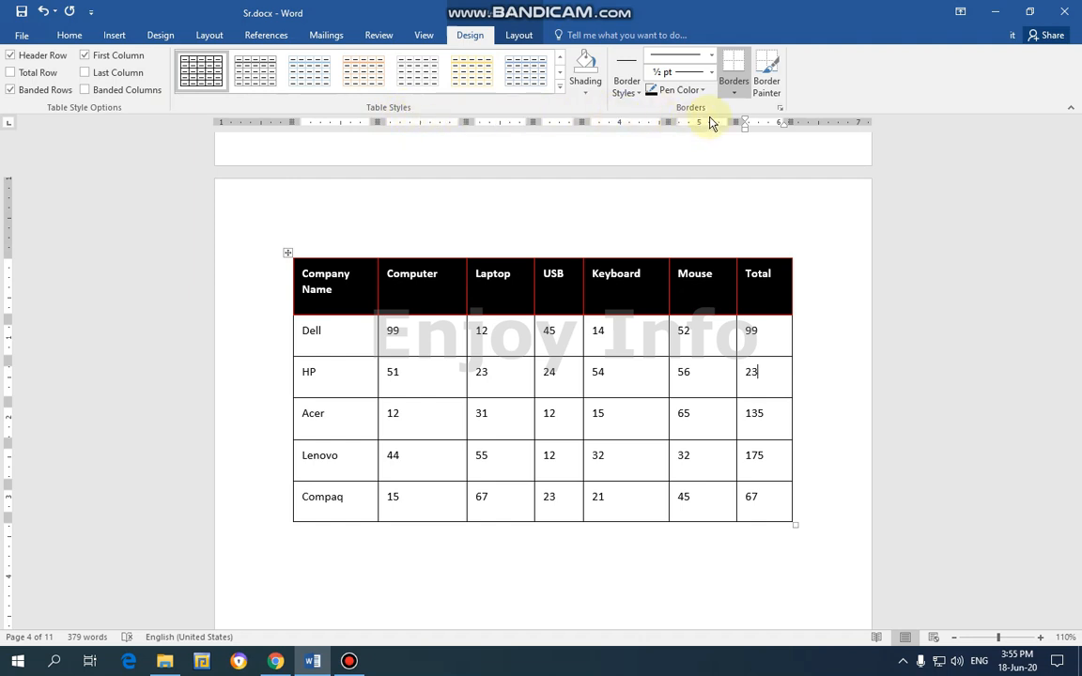
click(111, 37)
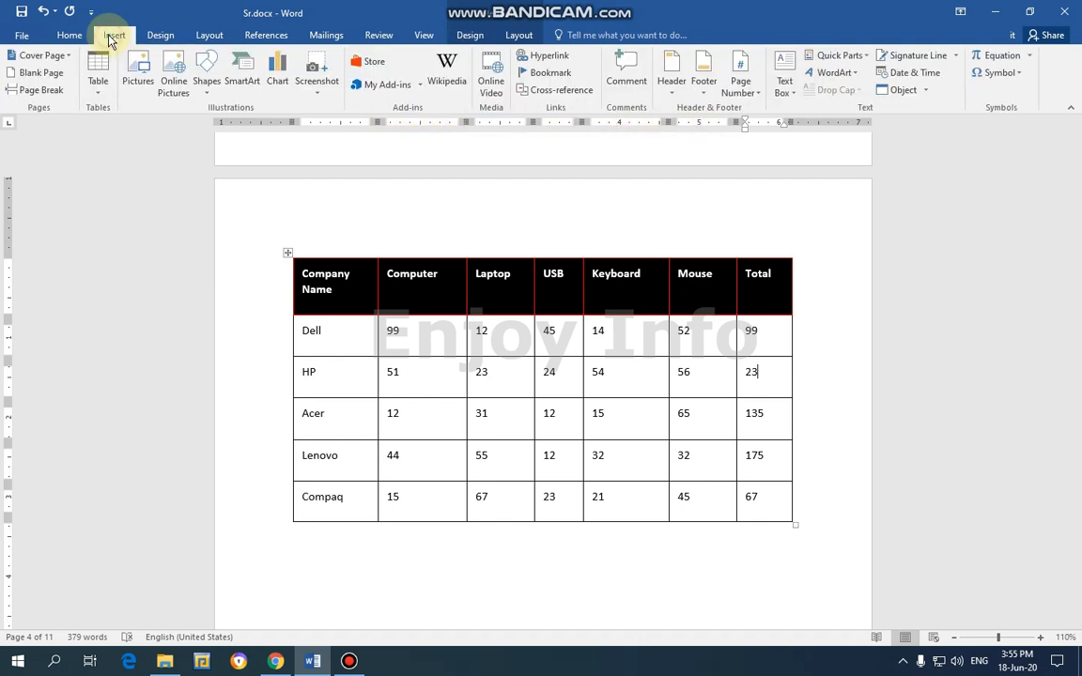
click(97, 100)
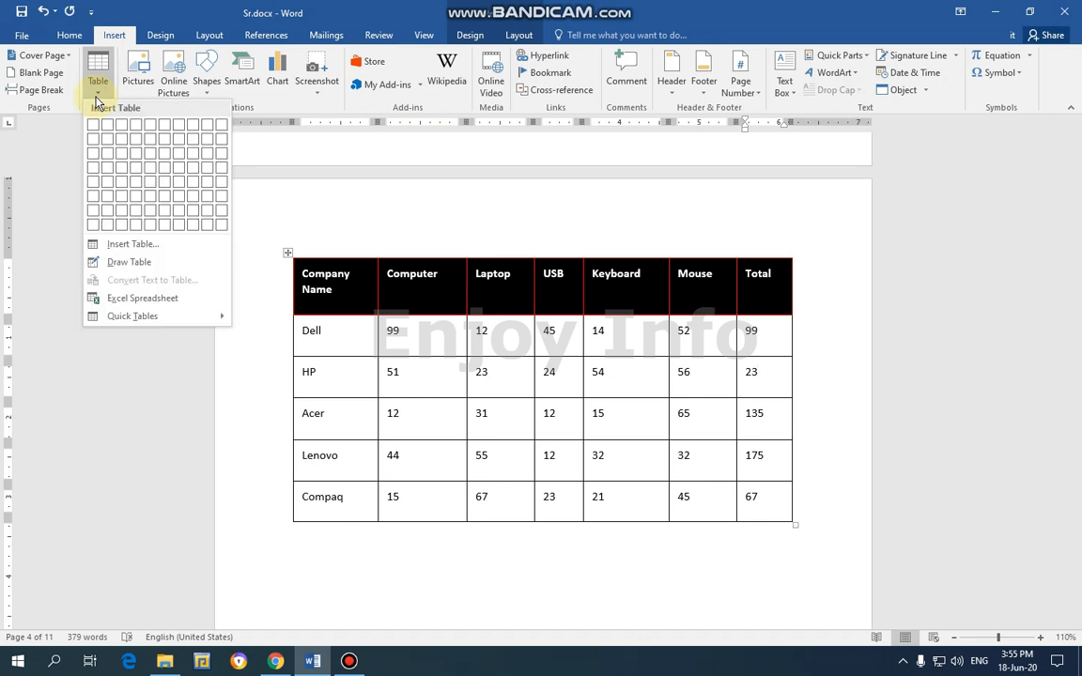
click(279, 198)
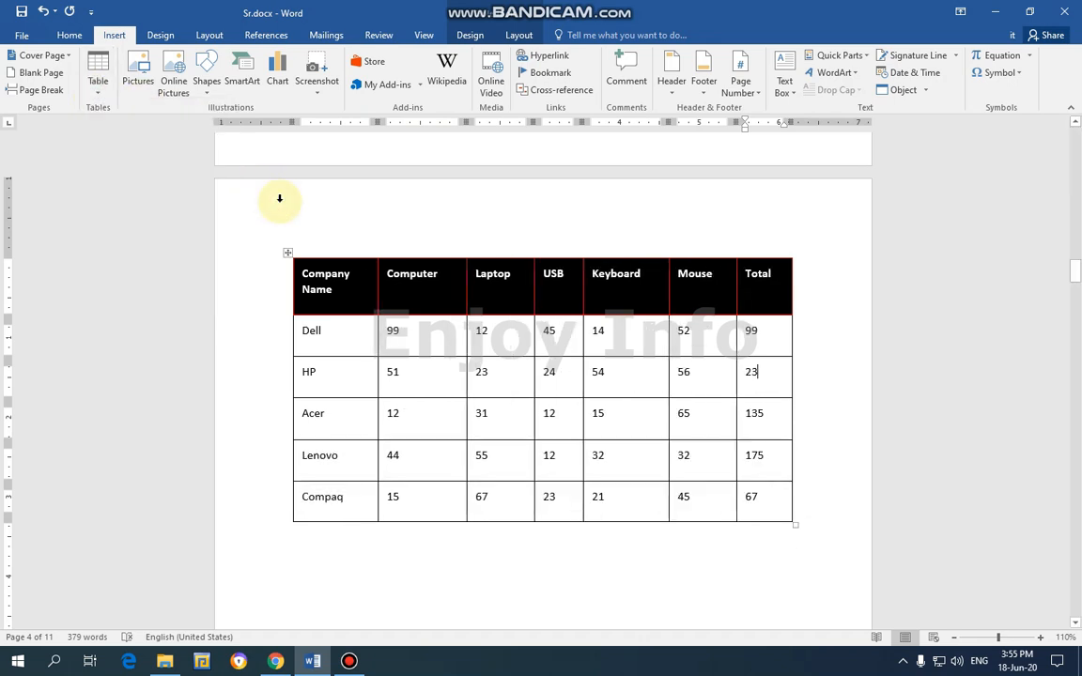
click(467, 42)
click(524, 39)
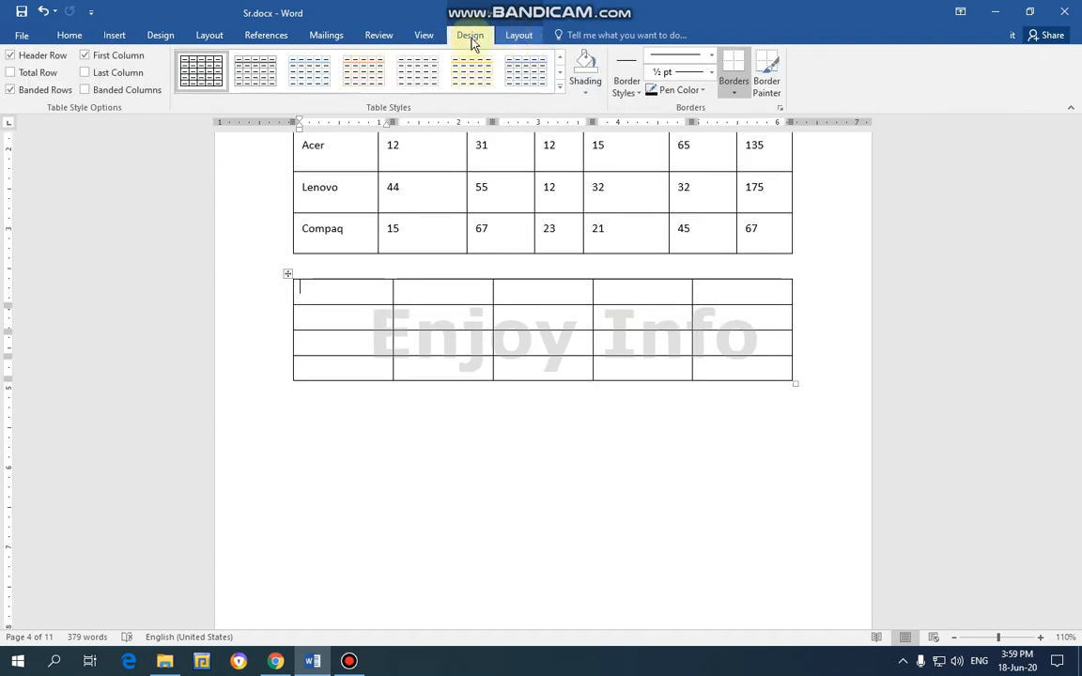
click(67, 37)
click(106, 41)
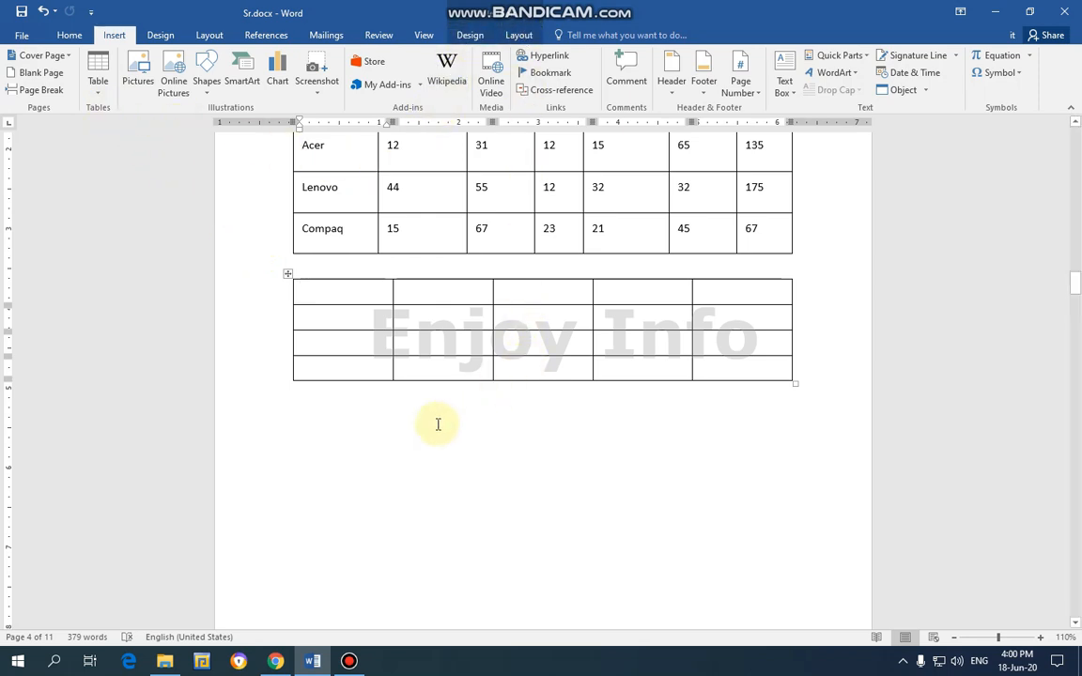
scroll(437, 425, down, 5)
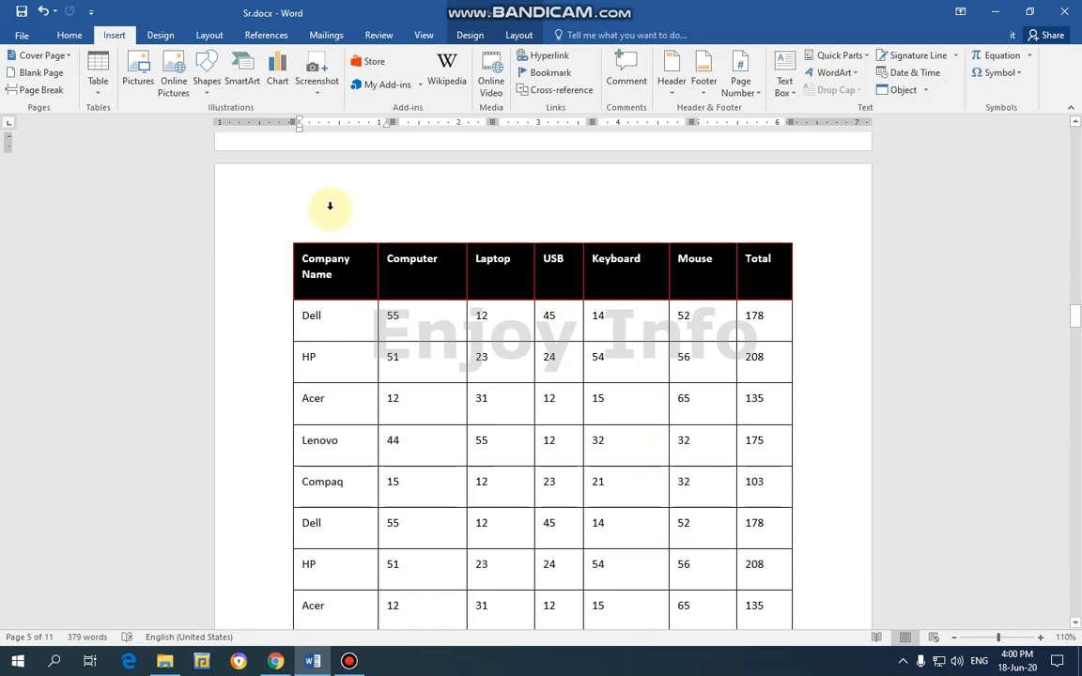